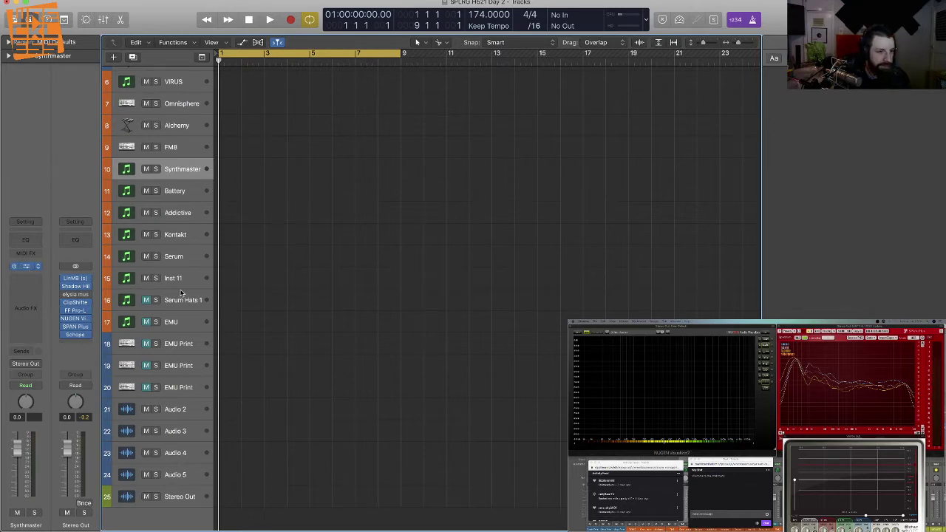
Step: Open the Synthmaster track's instrument, browse its presets and load the lead preset LD Vibrant Depth TP
key("v")
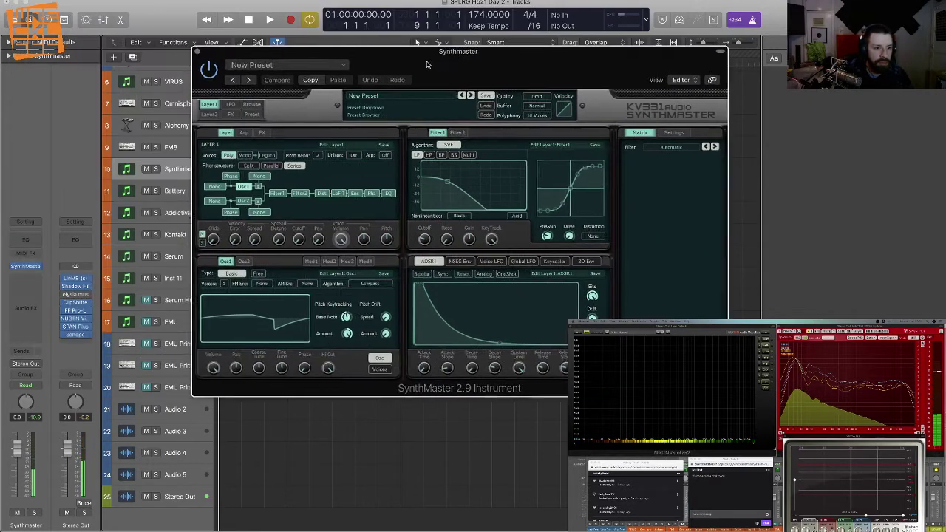
left_click(255, 105)
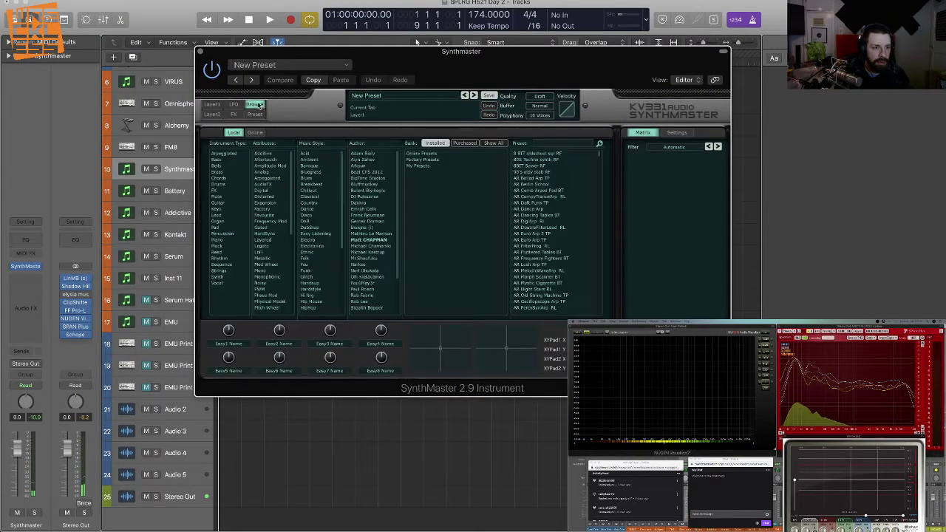
left_click(255, 114)
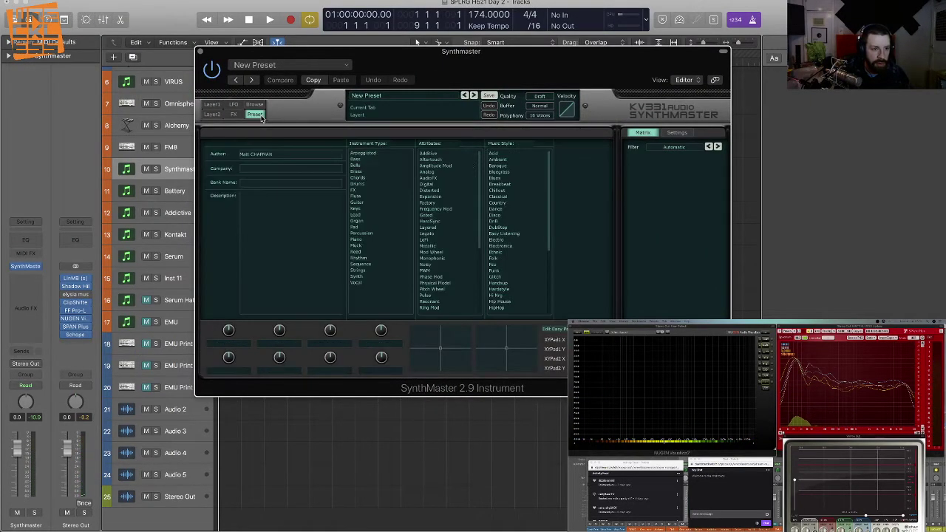
left_click(256, 105)
scroll(581, 266, "down", 15)
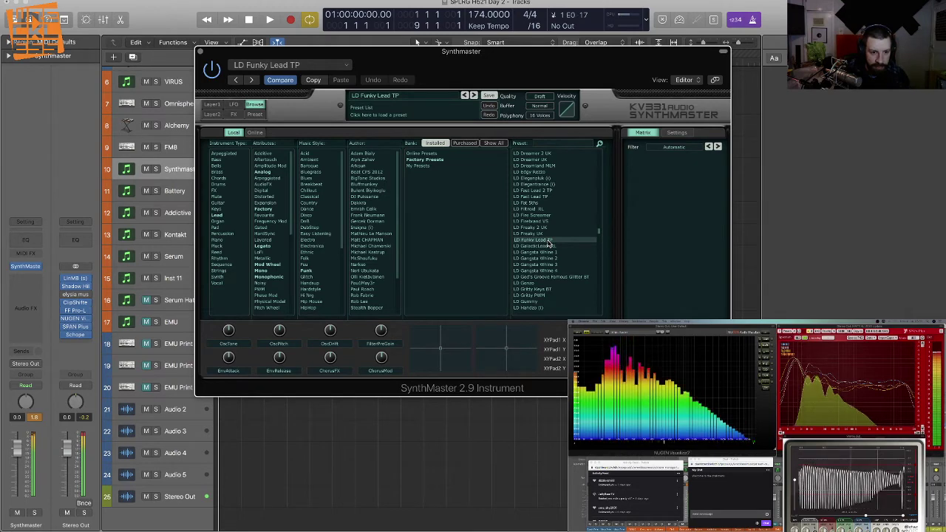
scroll(550, 252, "up", 10)
scroll(550, 252, "down", 20)
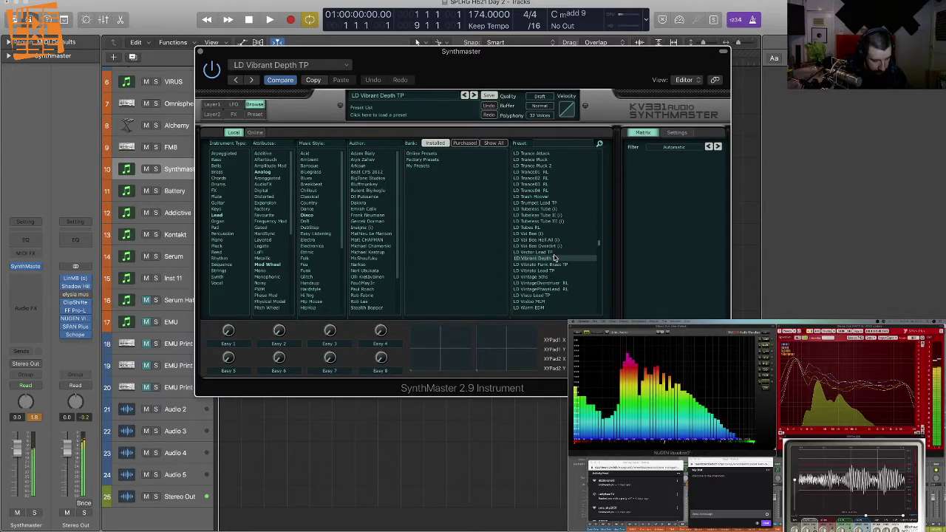
left_click(200, 54)
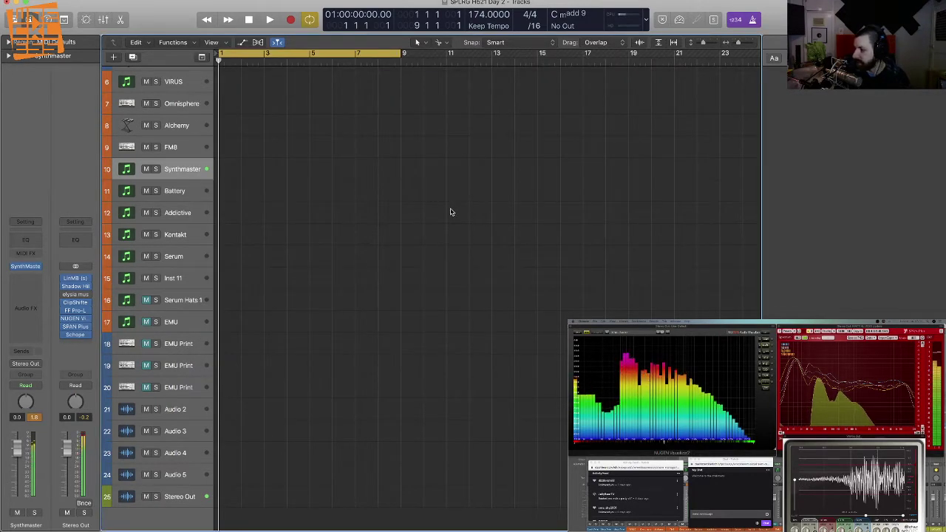
Step: Insert an FF Pro-Q 3 on the Synthmaster track and add a 12 dB/oct low cut at about 110 Hz
scroll(452, 212, "right", 1)
left_click(16, 296)
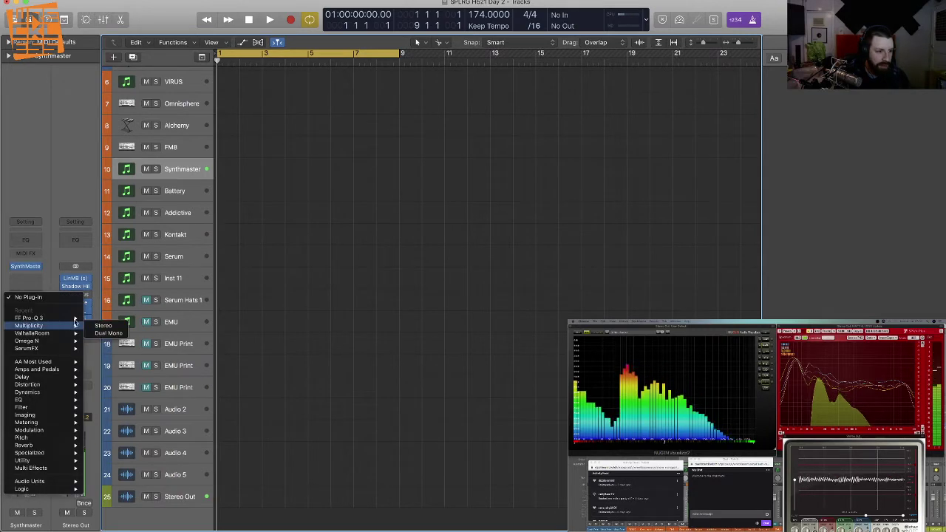
mouse_move(76, 319)
left_click(107, 319)
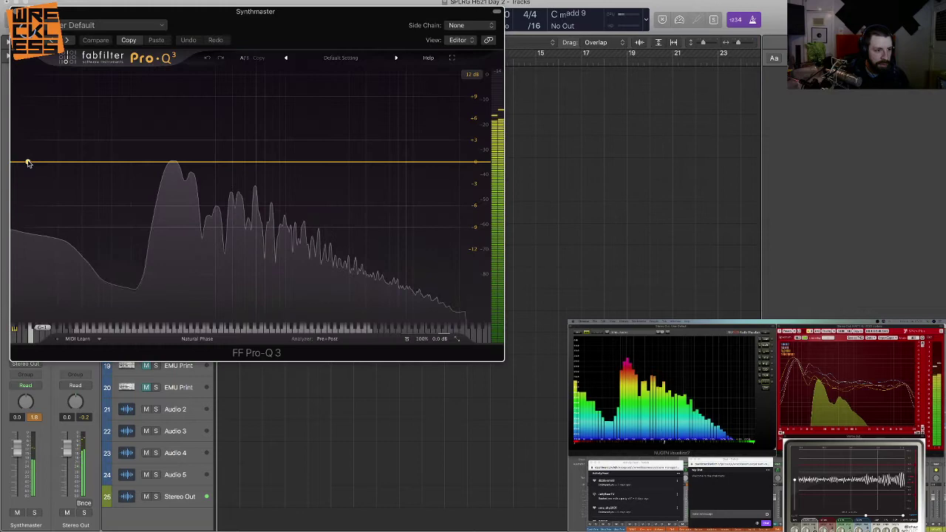
left_click(27, 161)
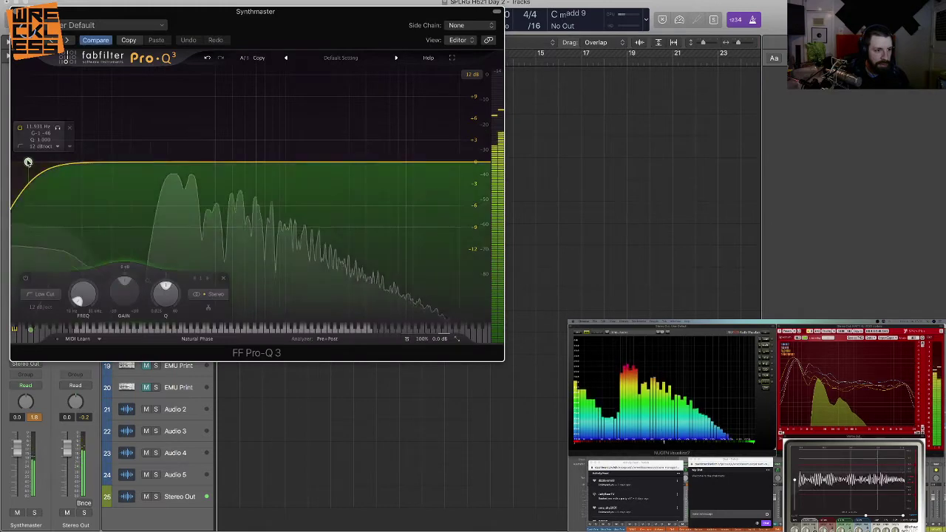
left_click_drag(28, 161, 157, 171)
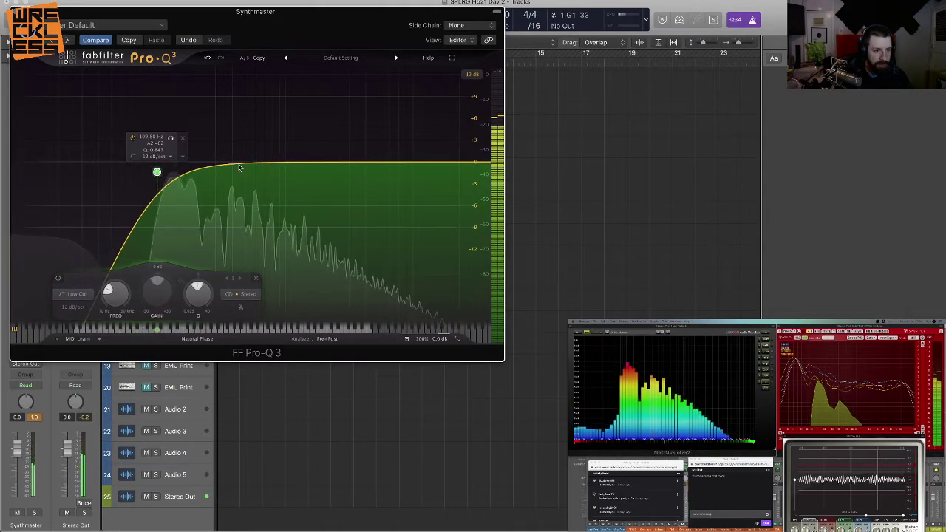
left_click(261, 209)
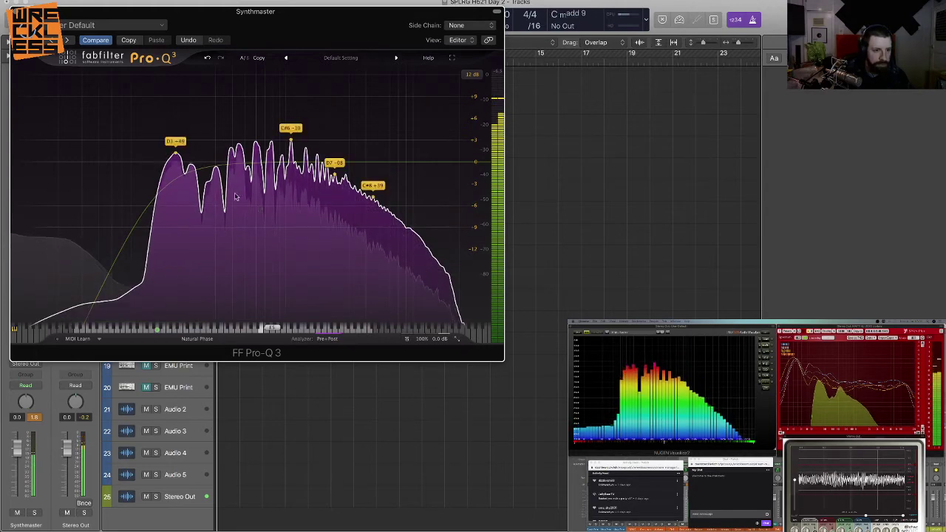
left_click(16, 11)
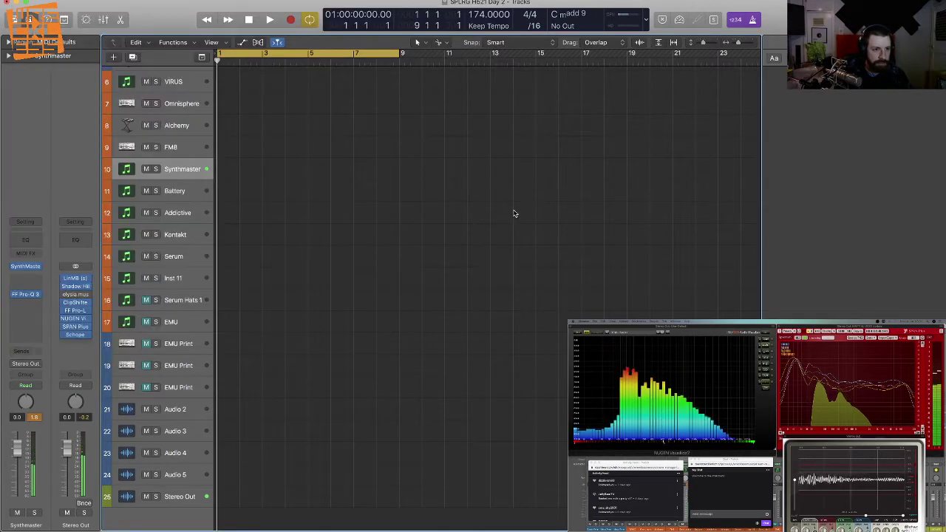
Step: Record a sustained chord part on the Synthmaster track from bar 1 to bar 9
key("space")
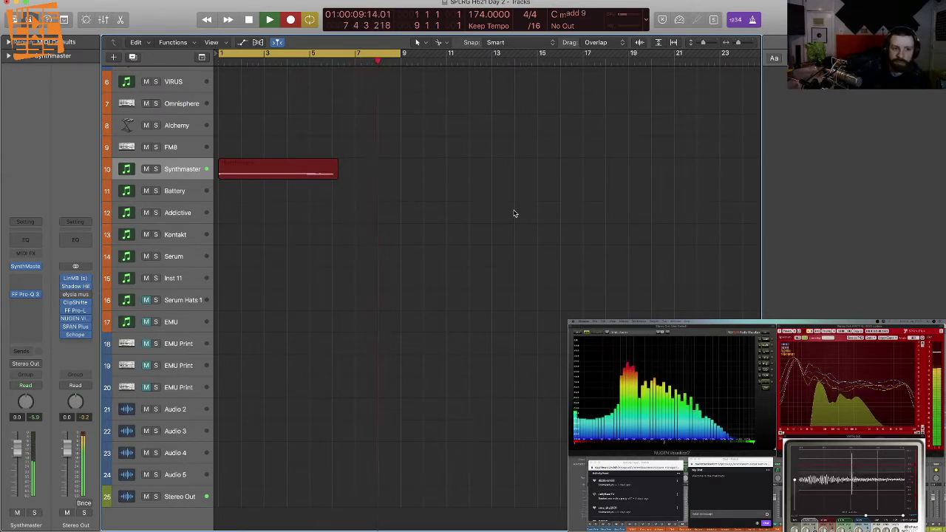
key("space")
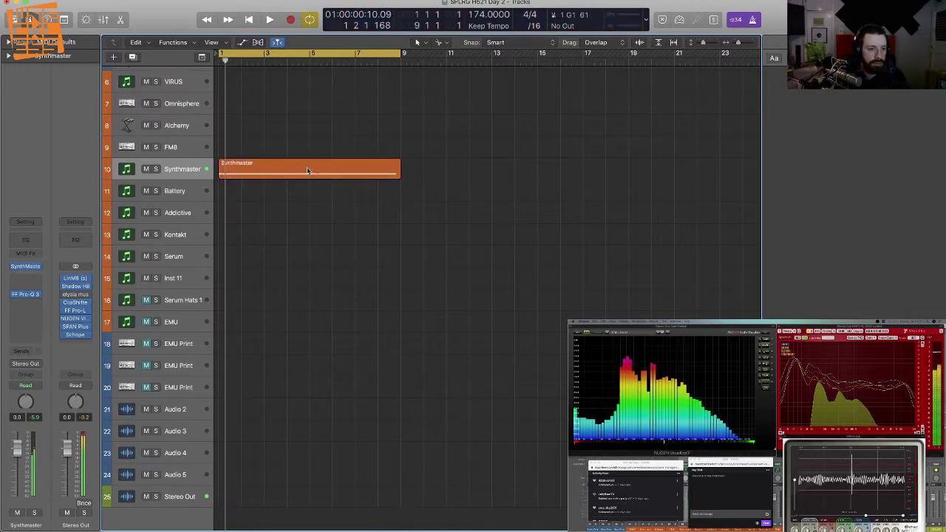
Step: Open the Synthmaster region's notes, set the first chord's upper notes to velocity 31 and adjust the second chord's velocities
double_click(300, 168)
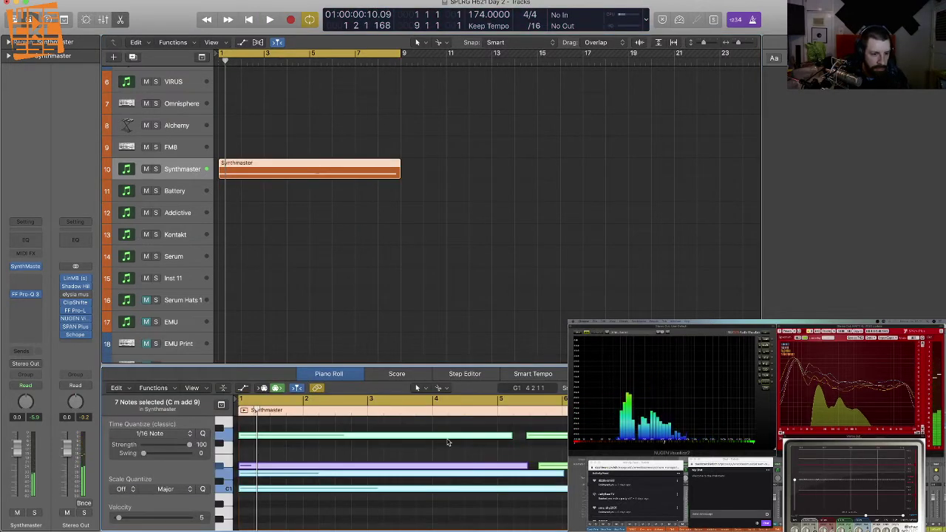
left_click(520, 456)
key("space")
key("space")
left_click(315, 467)
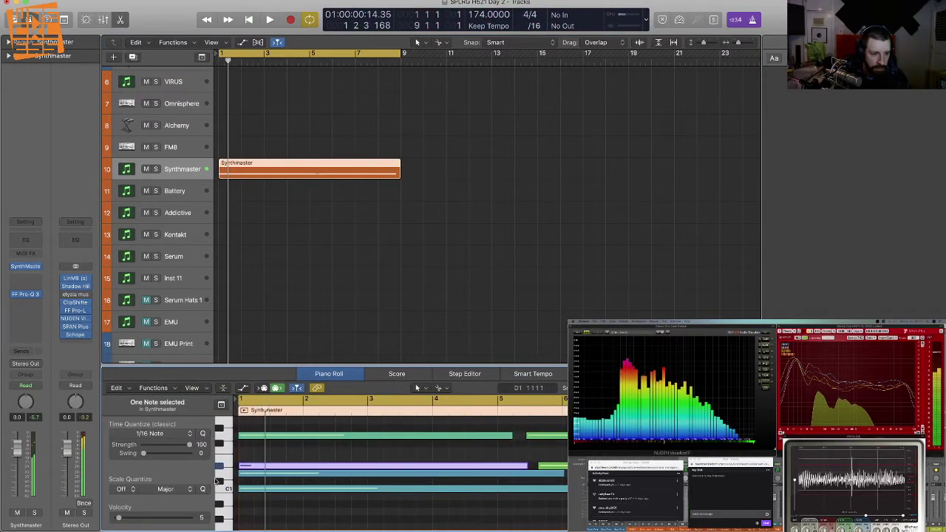
mouse_move(126, 520)
left_mouse_down()
mouse_move(145, 520)
mouse_move(135, 517)
left_mouse_up()
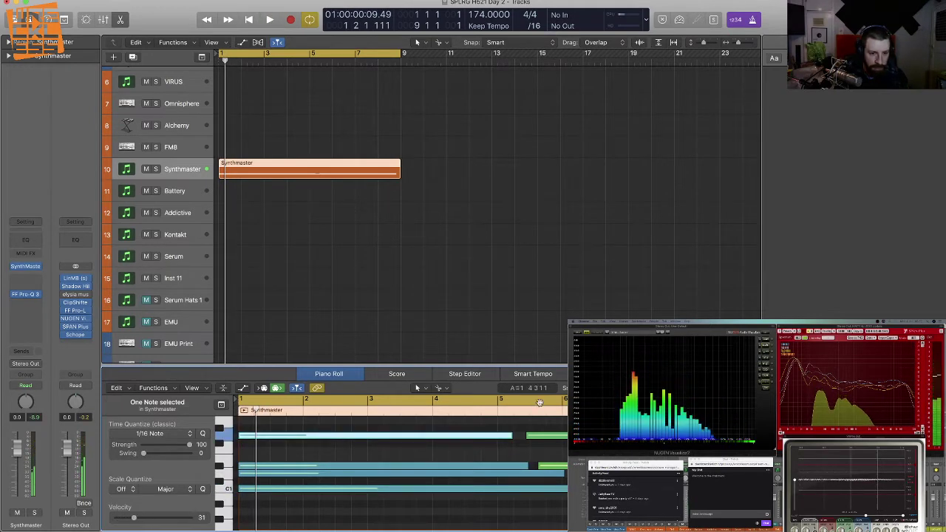
left_click_drag(593, 420, 628, 470)
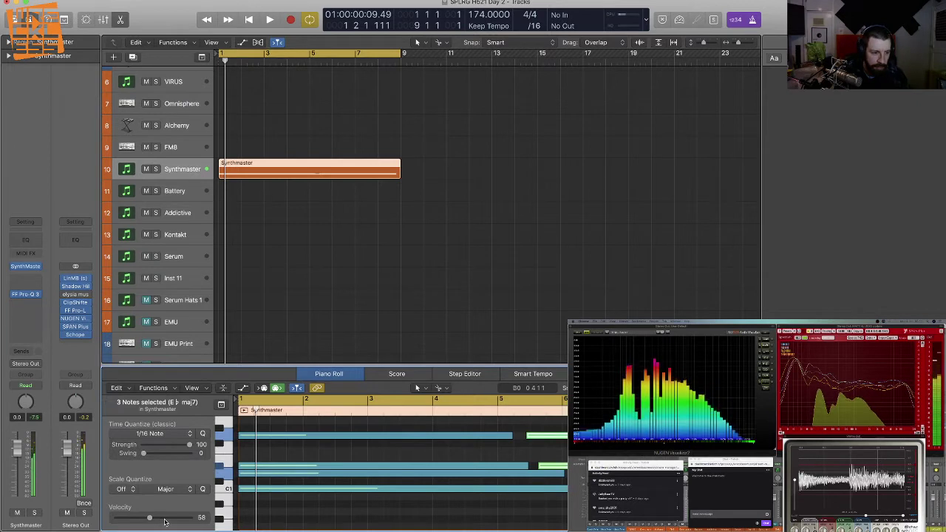
key("space")
Step: Shorten the first chord's D1 note so it ends just before bar 6, and play the region from the start
left_click(389, 500)
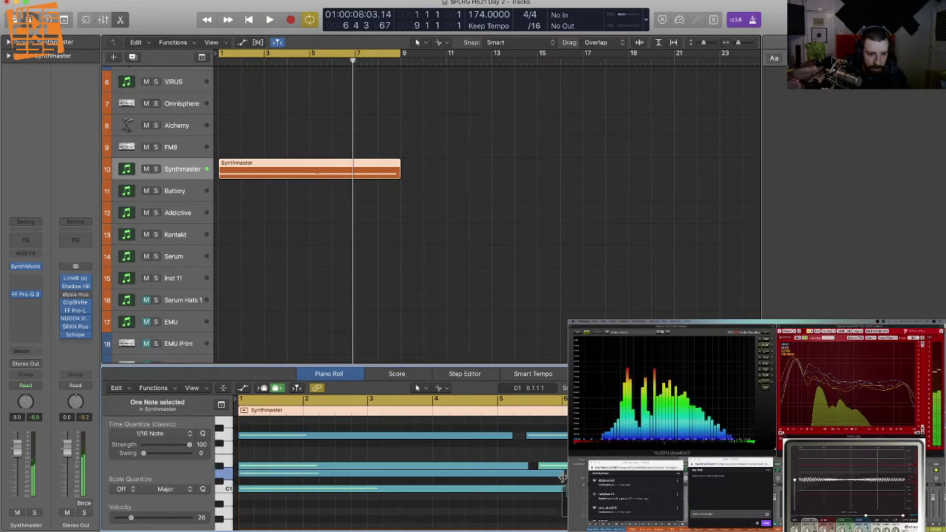
left_click_drag(561, 476, 554, 481)
left_click(563, 477)
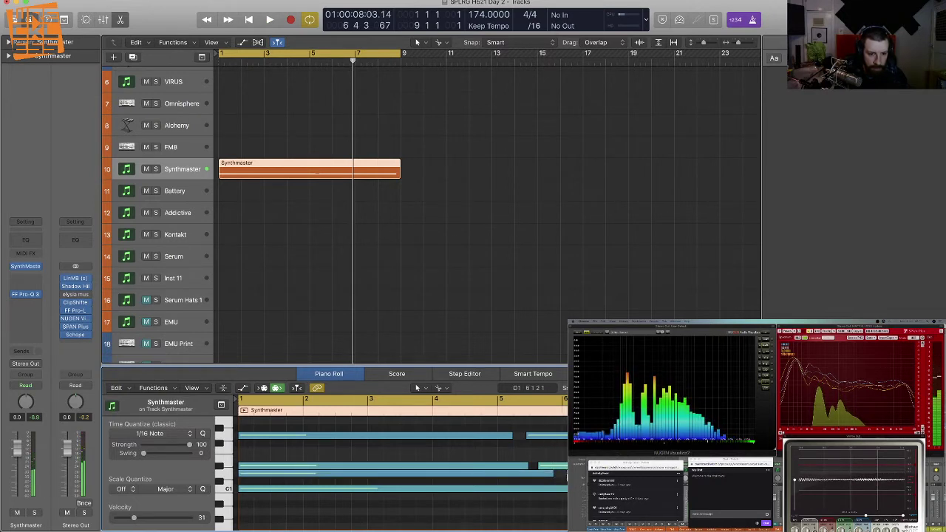
key("space")
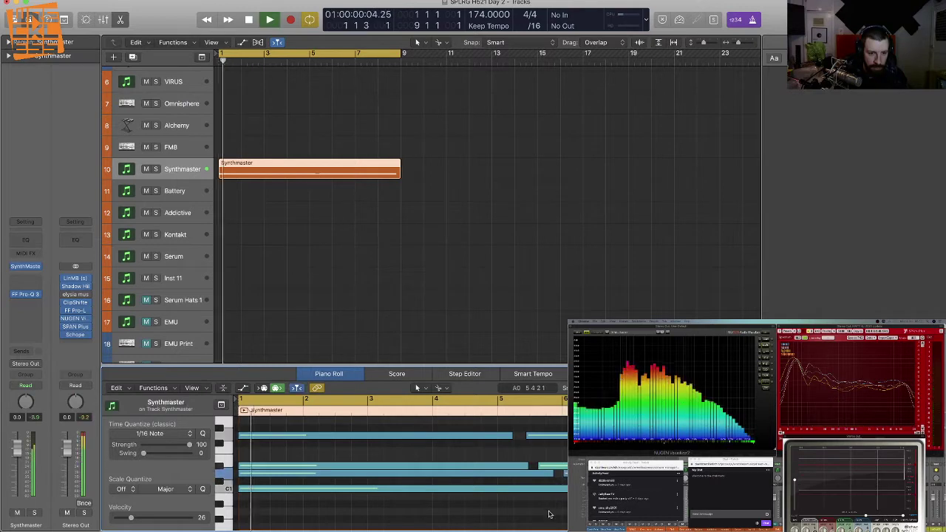
Step: Try different start positions for the second chord's D#1 note while the region plays
left_click(537, 468)
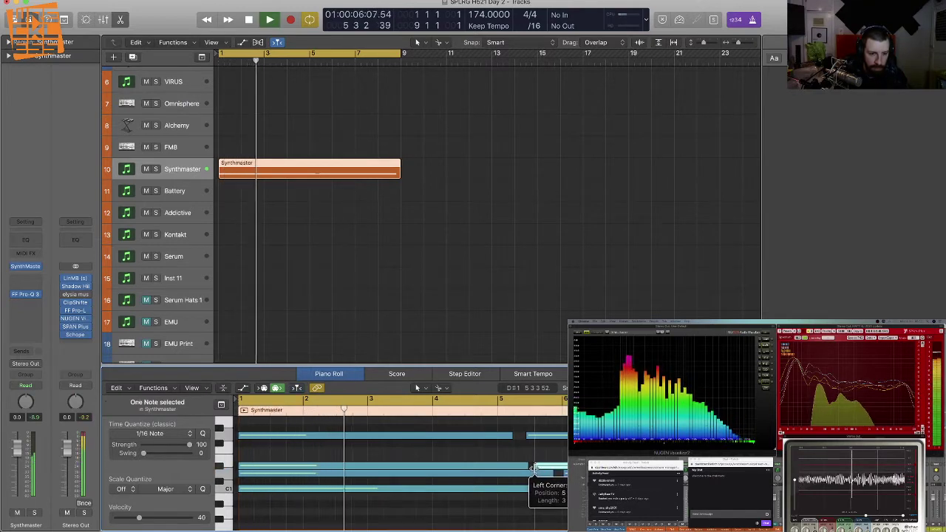
left_click(534, 467)
left_click_drag(534, 467, 547, 468)
left_click(538, 457)
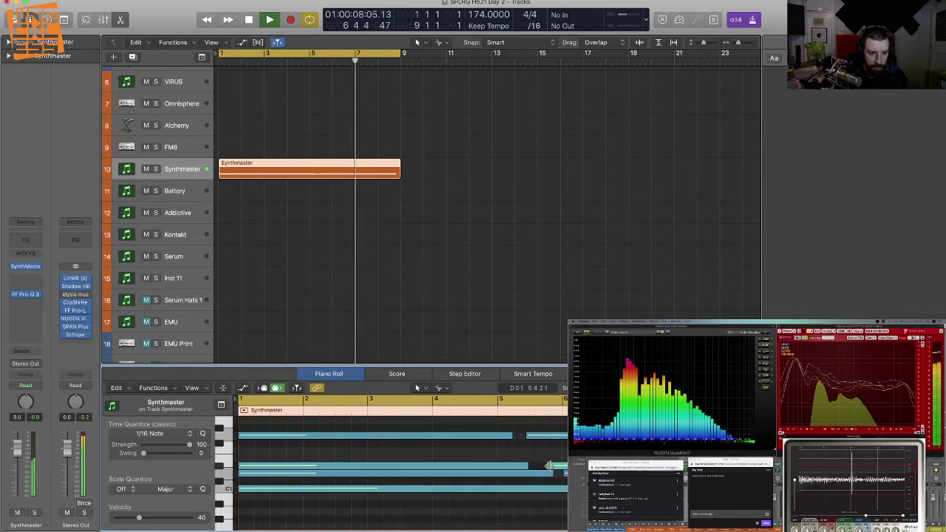
right_click(543, 468)
left_click(541, 470)
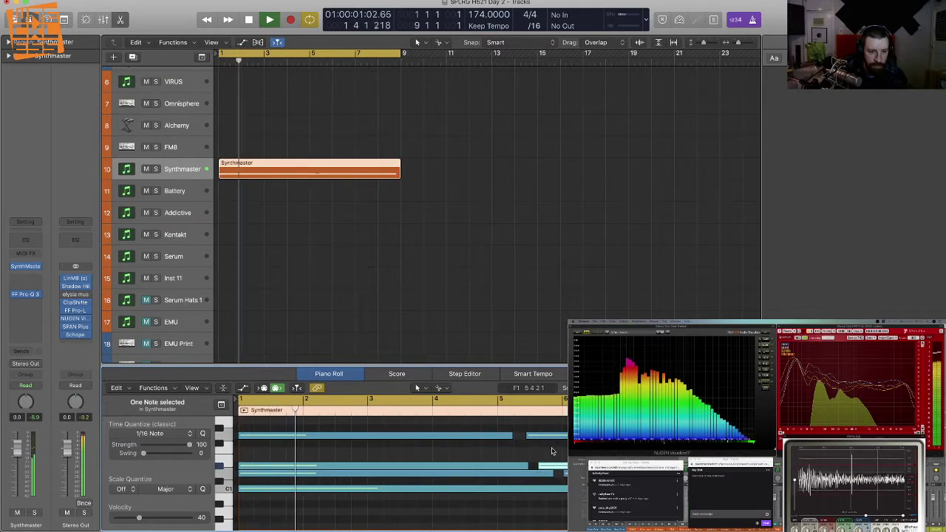
Step: Trim the end of the first chord's D1 note slightly and pull the start of the following D1 note a little earlier
left_click(563, 474)
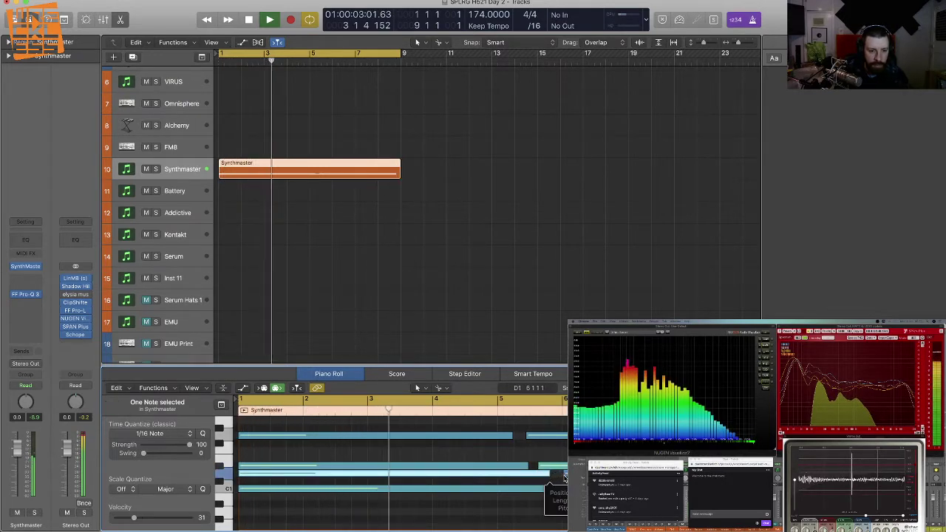
left_click_drag(564, 475, 561, 475)
left_click(563, 456)
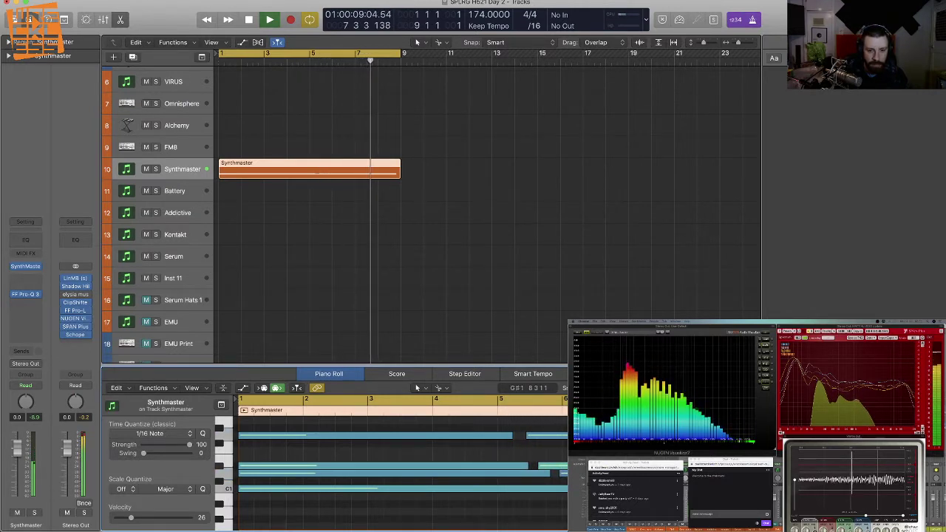
Step: Select the four notes sounding at the end of the Synthmaster region and extend their ends to bar 9
left_click_drag(765, 426, 731, 500)
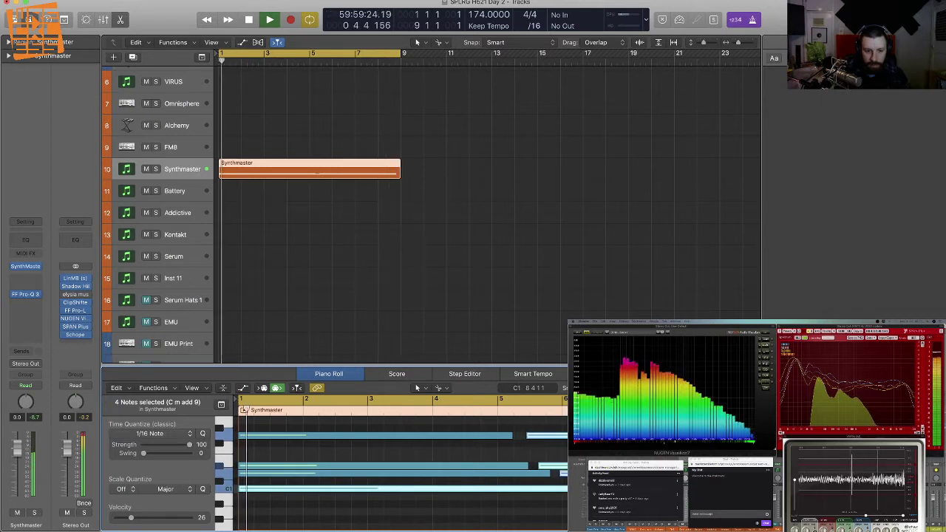
left_click(735, 497)
left_click_drag(734, 497, 746, 435)
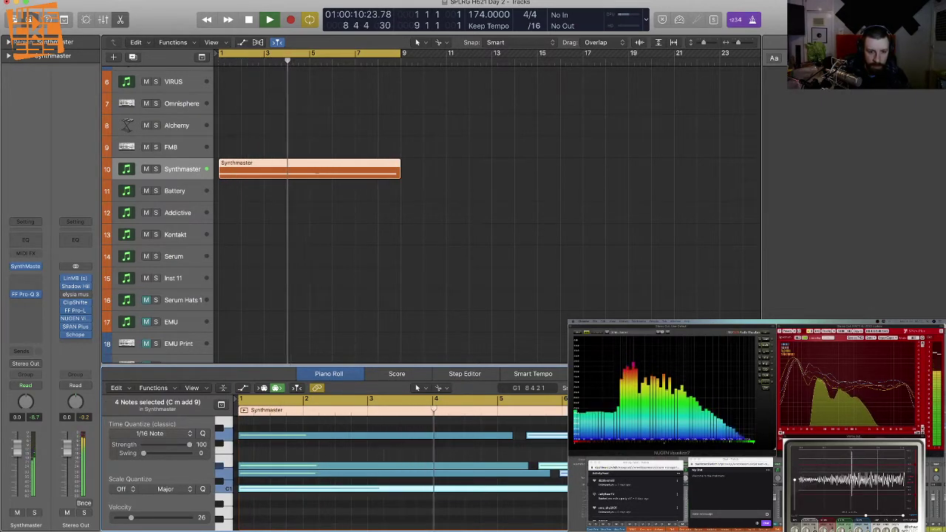
left_click(509, 333)
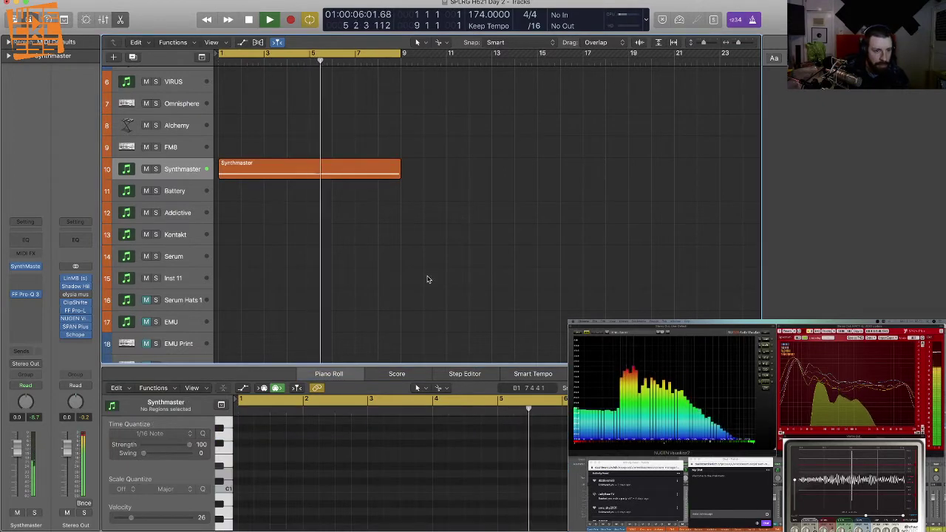
Step: Trim the starts of the four selected notes in the Synthmaster region to begin slightly later
left_click(321, 170)
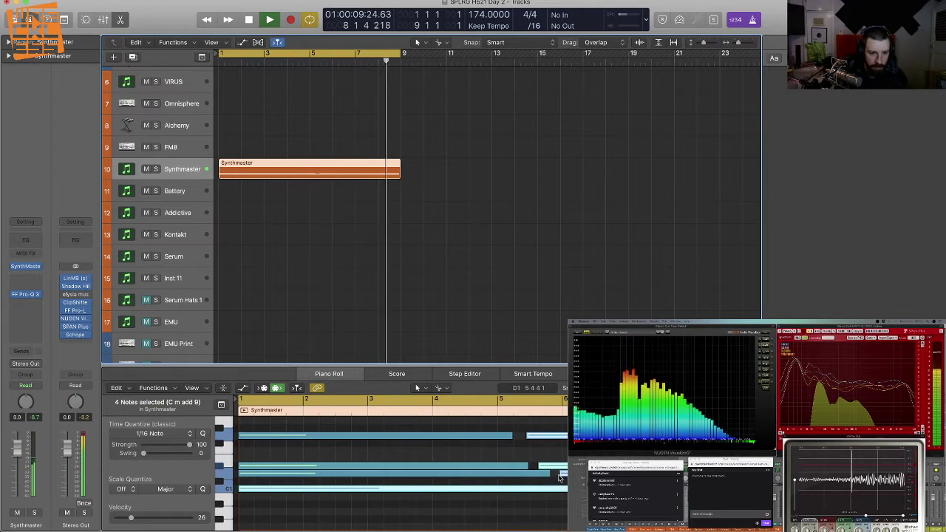
left_click_drag(560, 476, 563, 479)
left_click(558, 503)
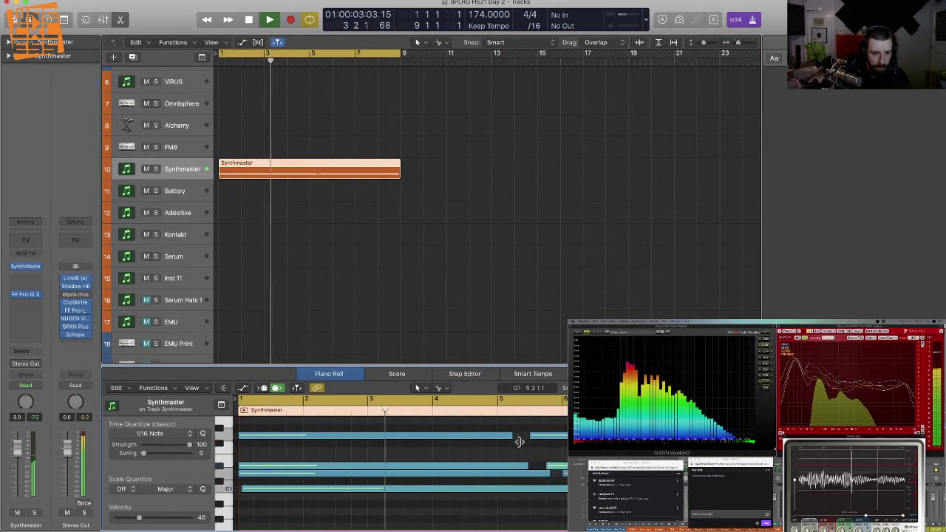
Step: Lengthen the first chord's G1 and D1 notes to narrow the gaps before the second chord
left_click_drag(520, 441, 521, 441)
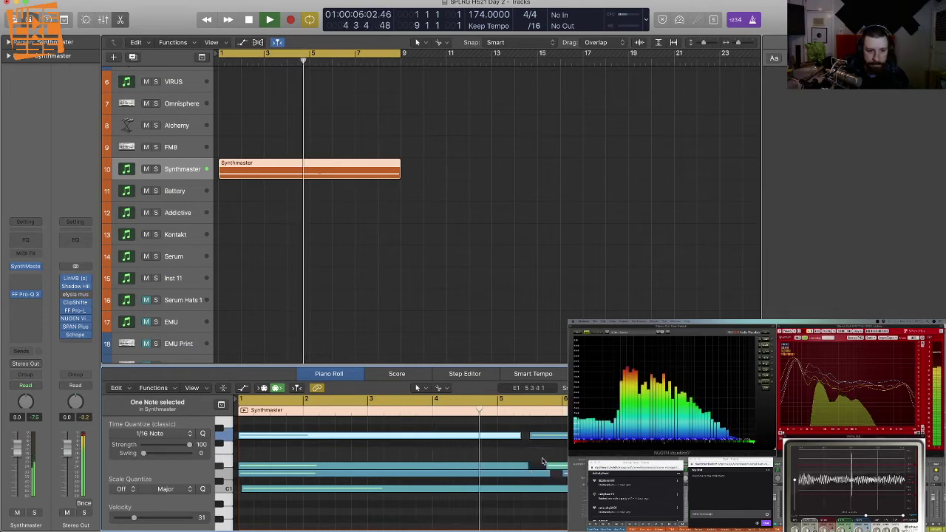
left_click(543, 462)
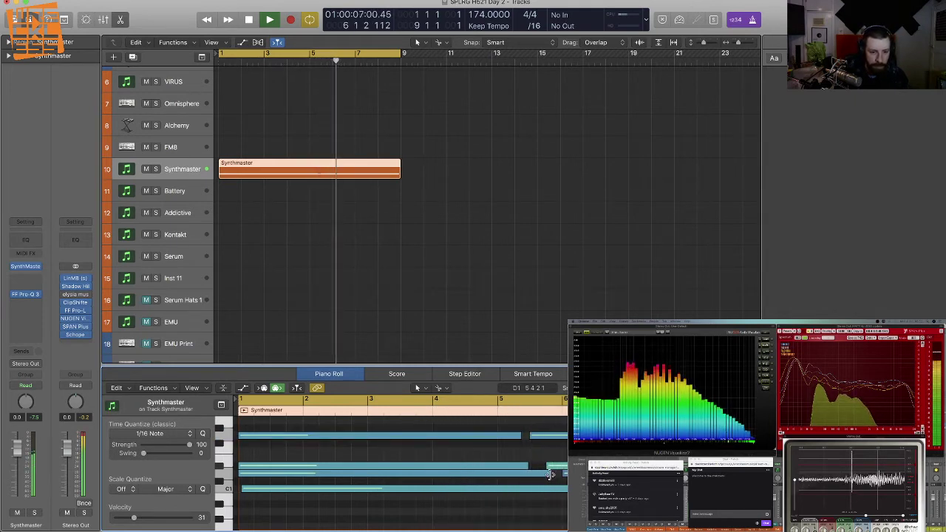
left_click_drag(550, 474, 558, 479)
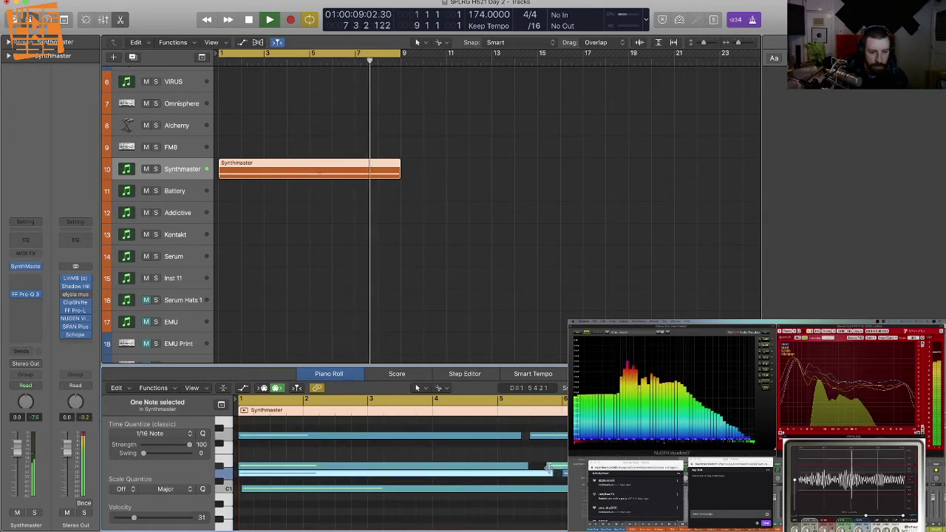
left_click(547, 454)
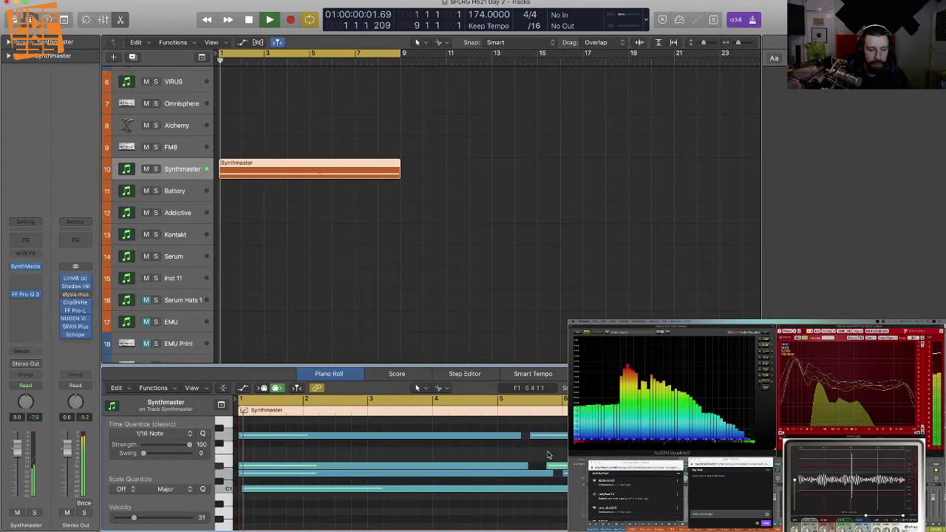
Step: Start the second chord's G1 and D#1 notes slightly later and extend the first chord's G1 and D#1 ends towards them
left_click(533, 438)
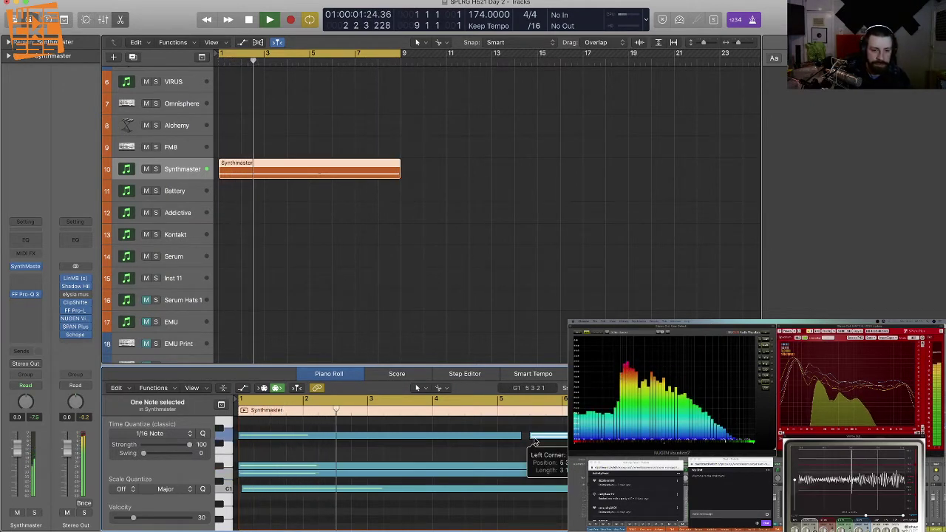
left_click_drag(534, 442, 556, 470)
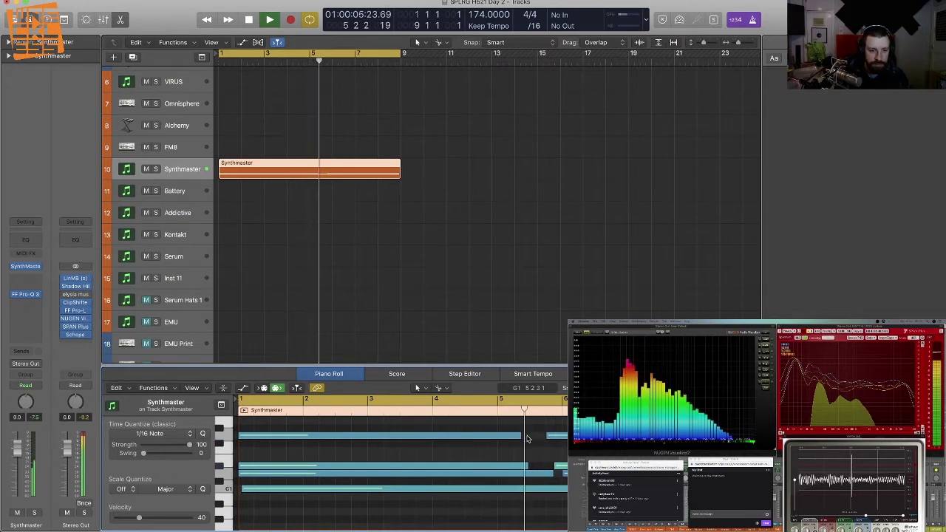
left_click_drag(521, 436, 549, 467)
left_click(566, 455)
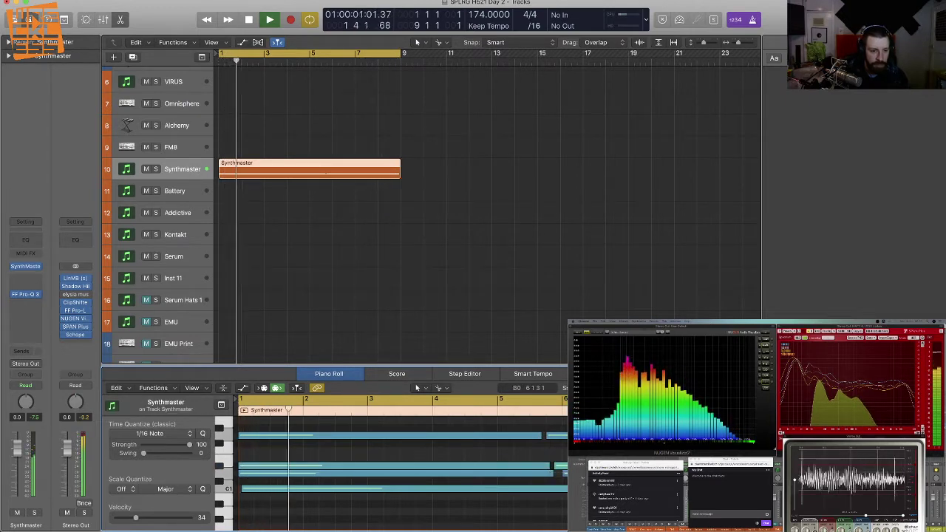
Step: Adjust the starts of the first chord's D1, G1 and D#1 notes at bar 1, placing D#1 at 1 1 1 1
left_click_drag(240, 474, 238, 475)
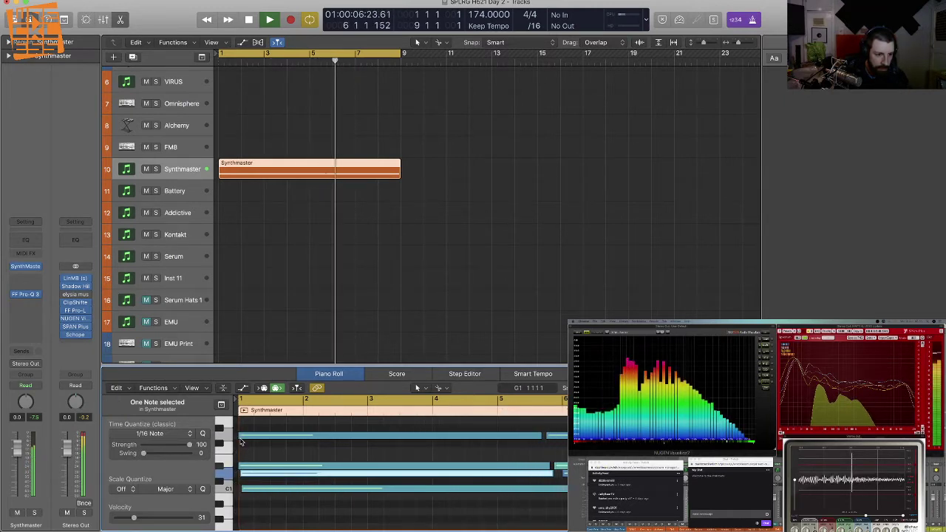
left_click_drag(240, 438, 236, 467)
left_click(254, 454)
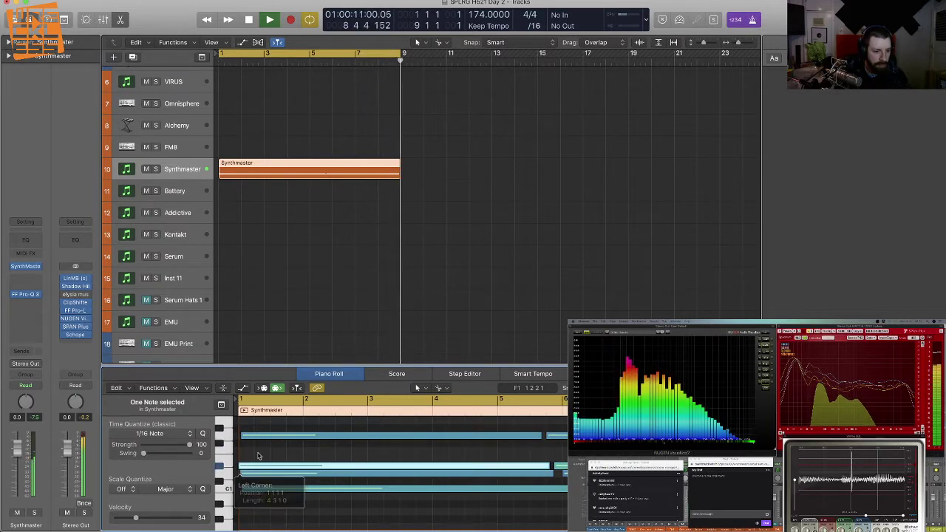
left_click(261, 454)
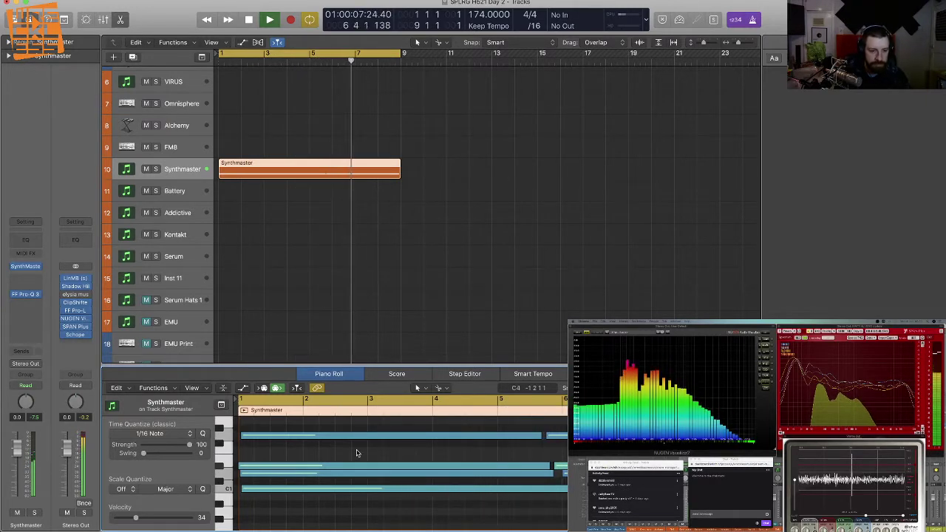
Step: Close the piano roll and extend both the cycle range and the Synthmaster region to bar 17
key("p")
left_click(321, 251)
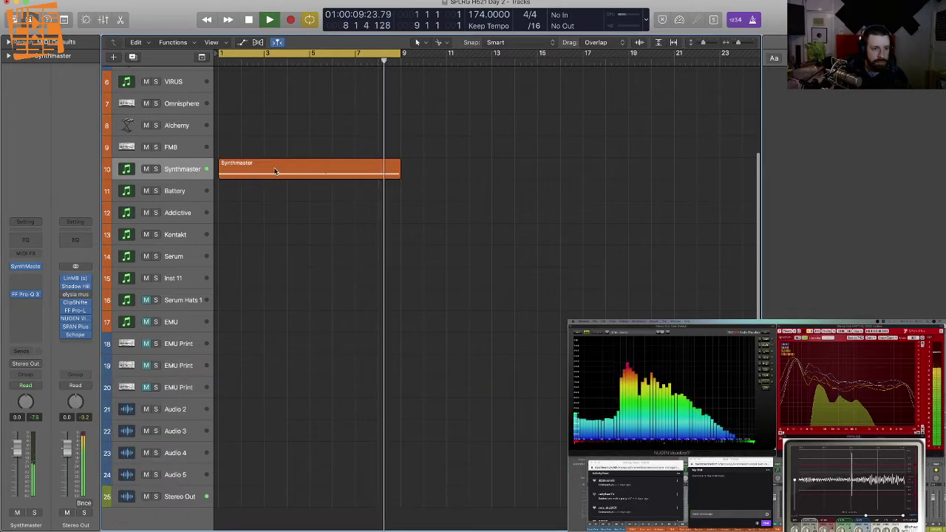
left_click_drag(400, 174, 491, 178)
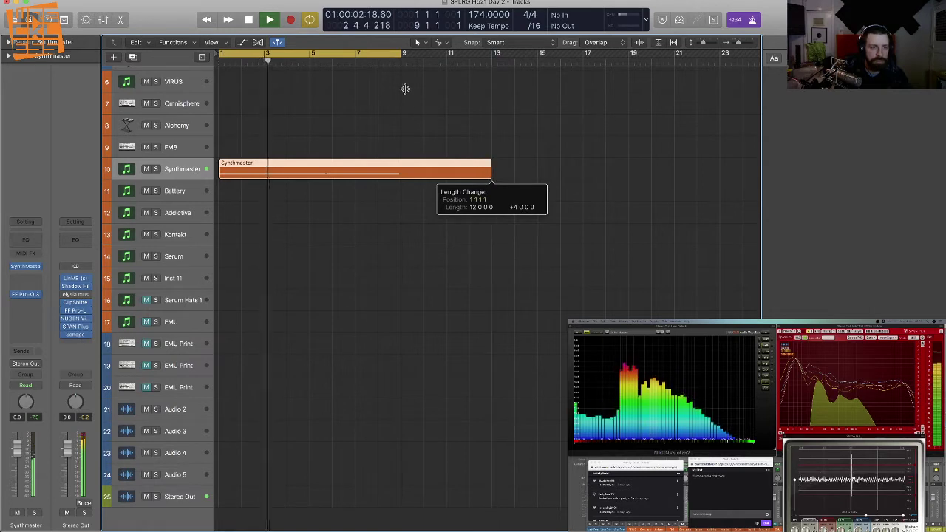
left_click_drag(401, 55, 544, 147)
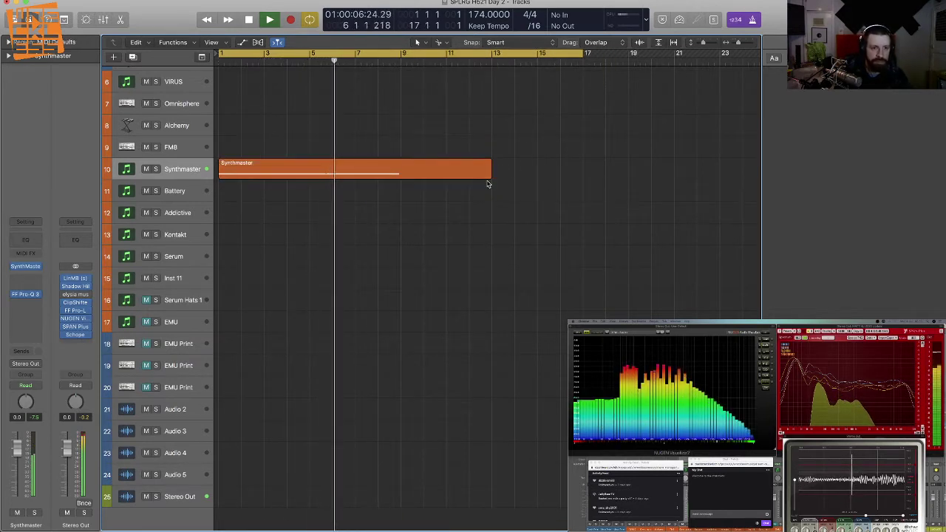
left_click_drag(489, 177, 583, 179)
Step: Reopen the Synthmaster region's notes and split the long C1 note at bar 7
double_click(479, 175)
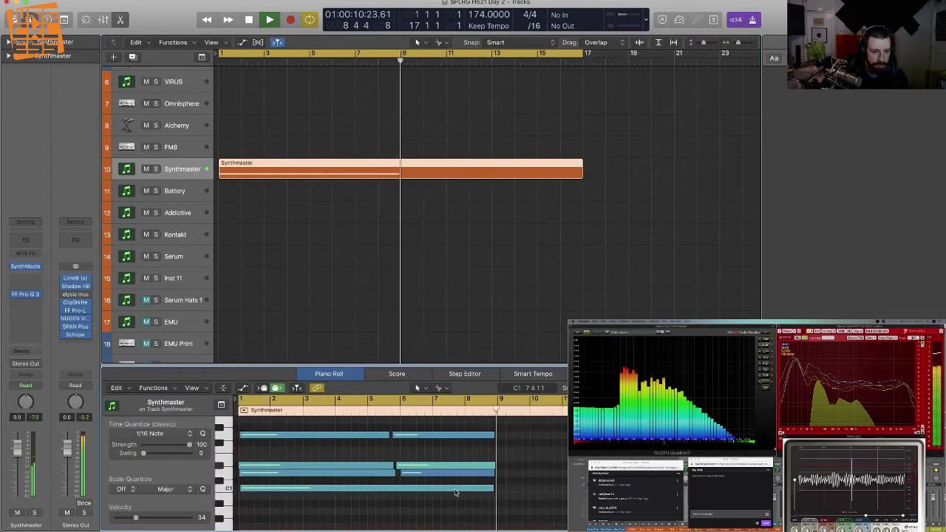
left_click(458, 490)
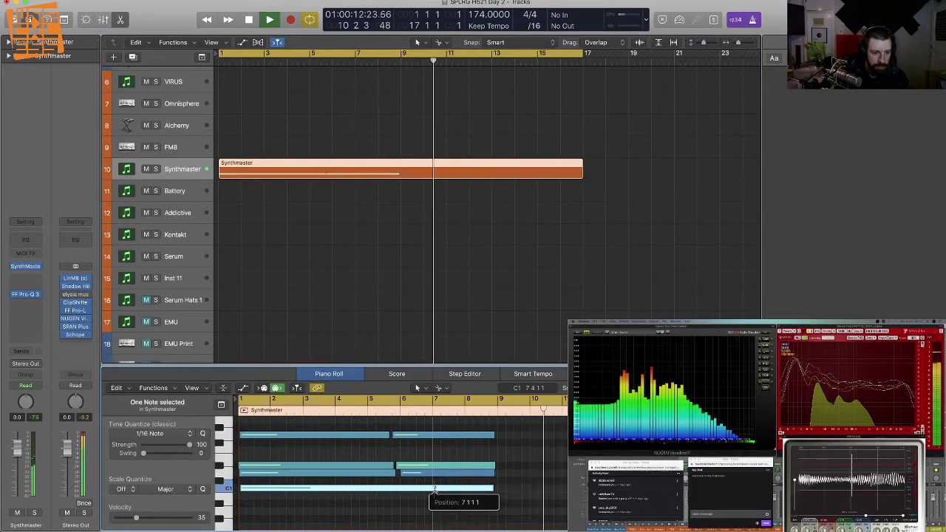
left_click(434, 486, "super")
key("Return")
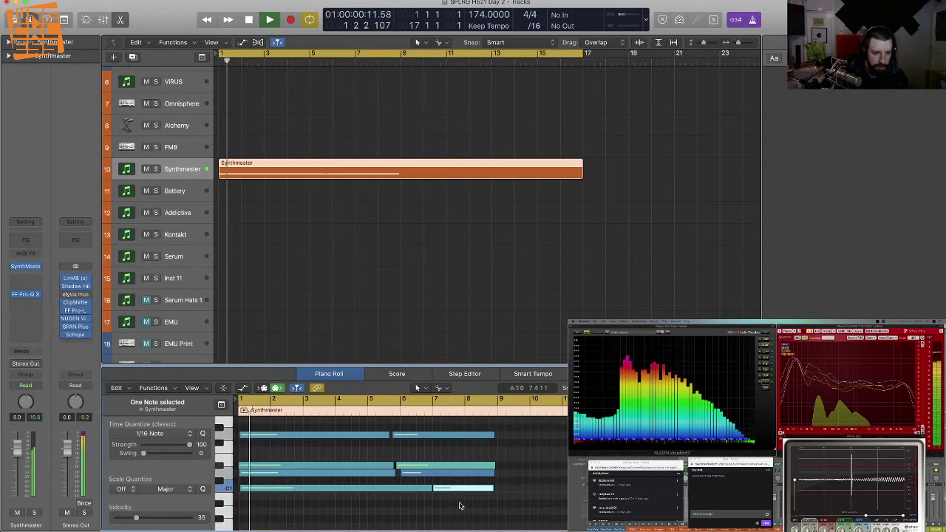
Step: Select all the notes in the first eight bars and copy them to bar 9
left_click(459, 503)
left_click_drag(499, 507, 254, 434)
left_click_drag(442, 464, 510, 466)
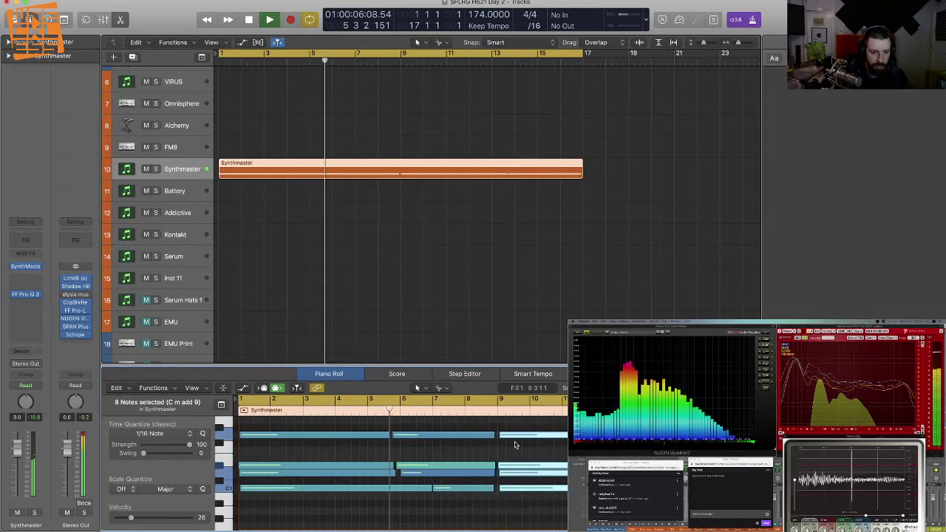
left_click(507, 456)
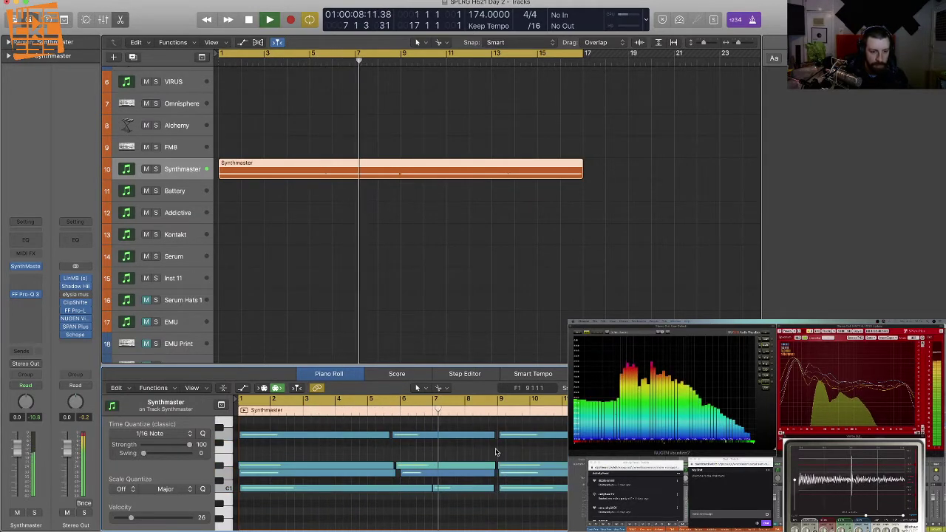
Step: Stop playback, split the C1 note in bar 8 at 8 2 3 1 and move its tail down to A#0
left_click(479, 489)
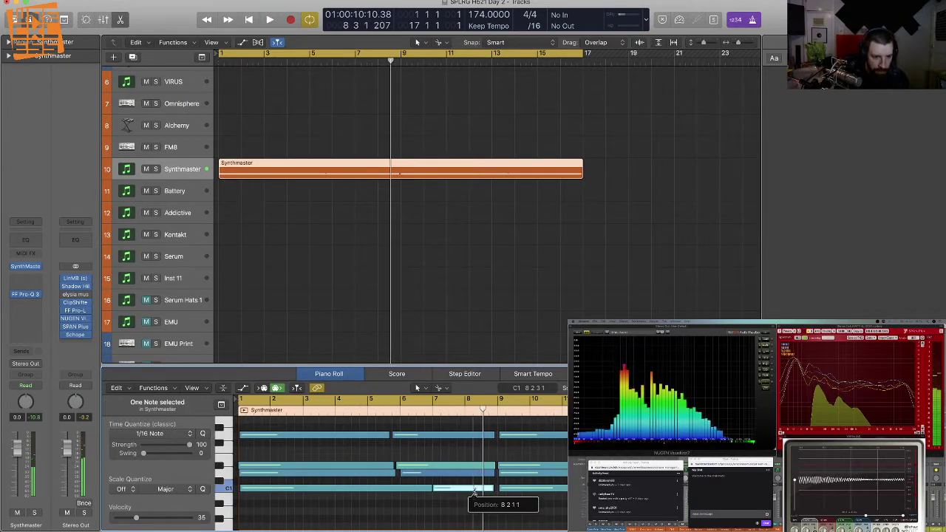
key("space")
left_click_drag(488, 491, 488, 505)
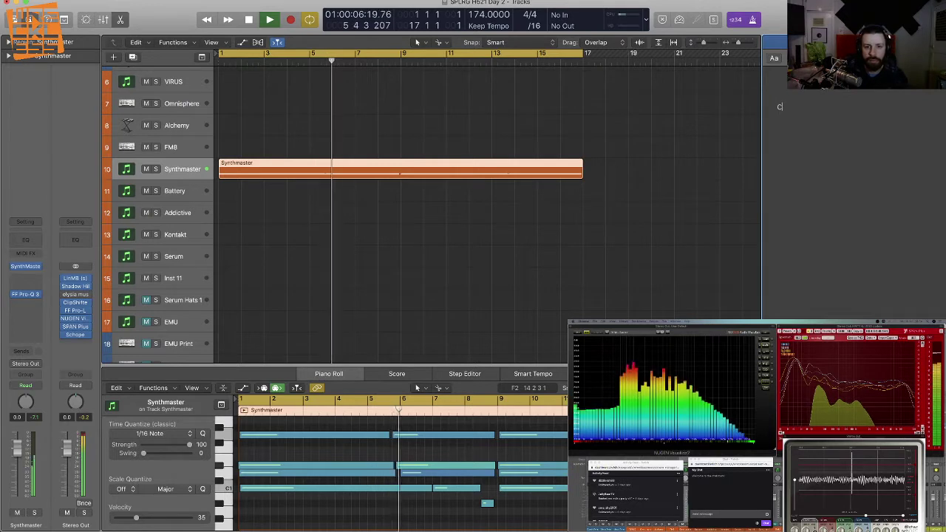
Step: Write the key "Cm" and the scale "C D Eb F G Ab Bb" in the project notes
type("m")
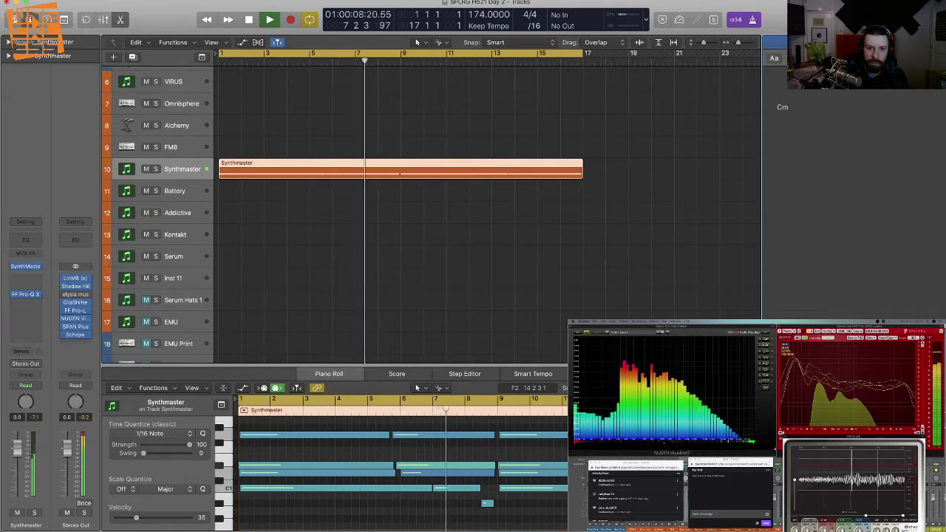
key("Return")
key("Return")
type("C D E F G A Bb")
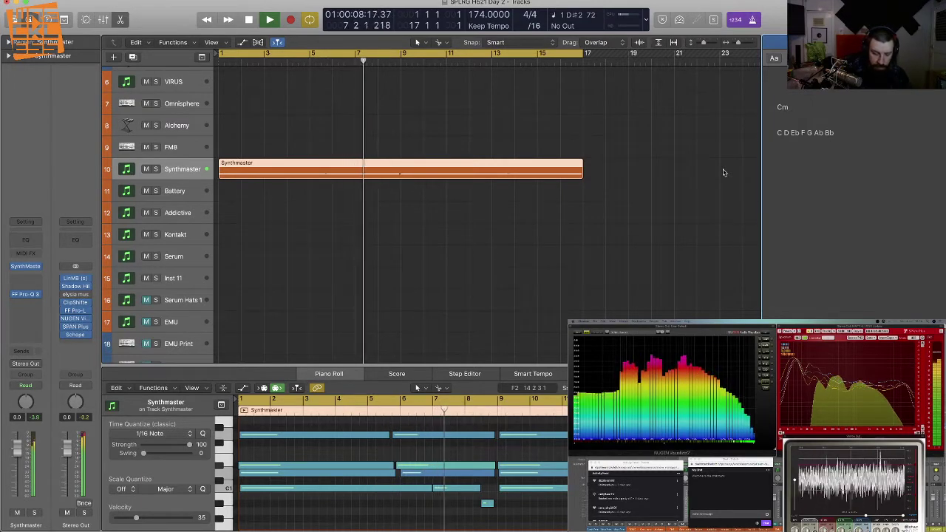
left_click(583, 292)
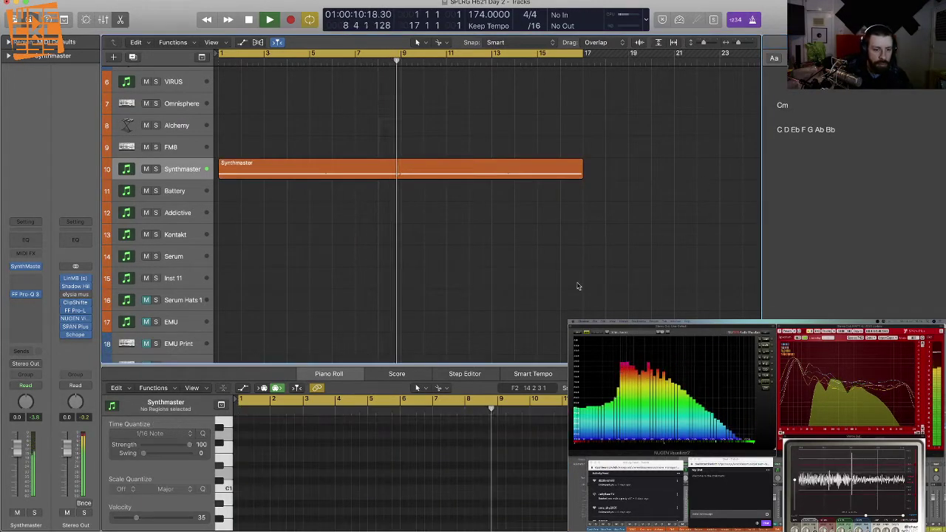
Step: Reselect the Synthmaster region and pull the start of the G1 note at bar 9 back to 8 4 4 240
left_click(425, 175)
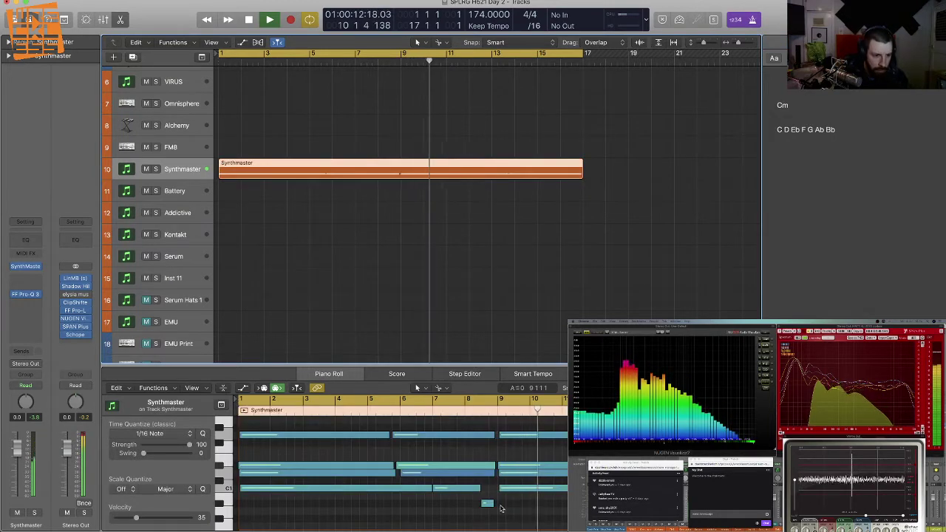
key("super+Left")
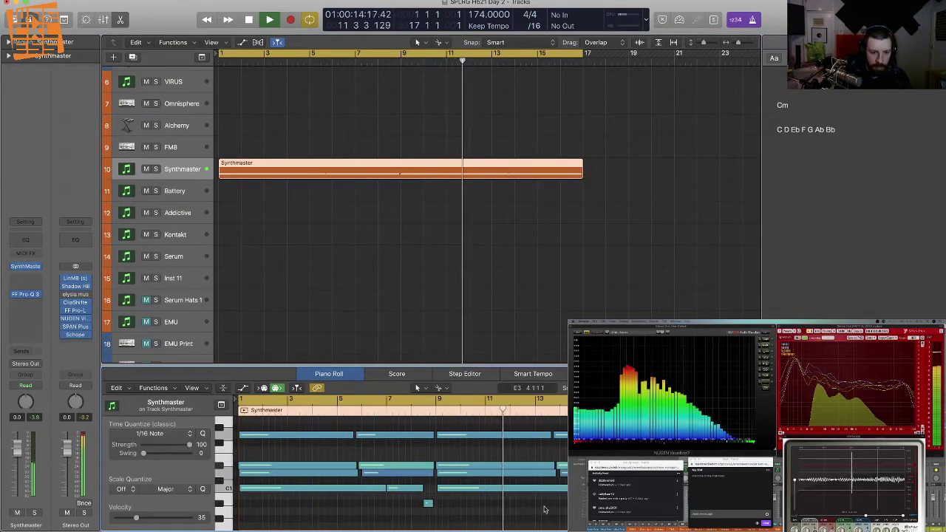
scroll(495, 511, "down", 1)
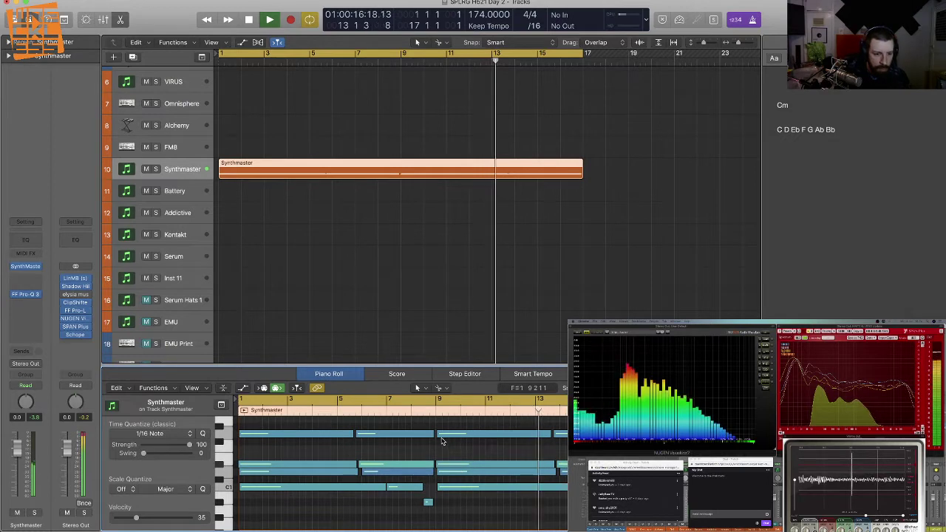
left_click(438, 435)
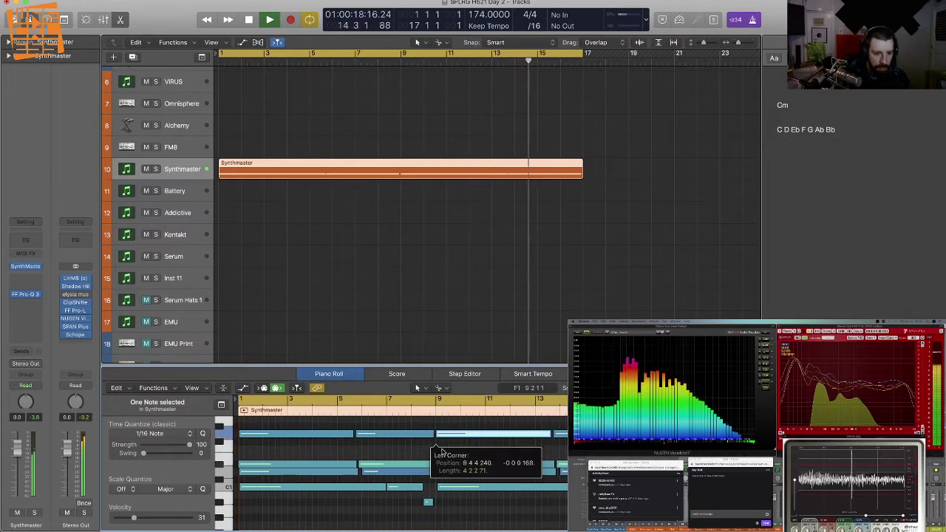
left_click(445, 449)
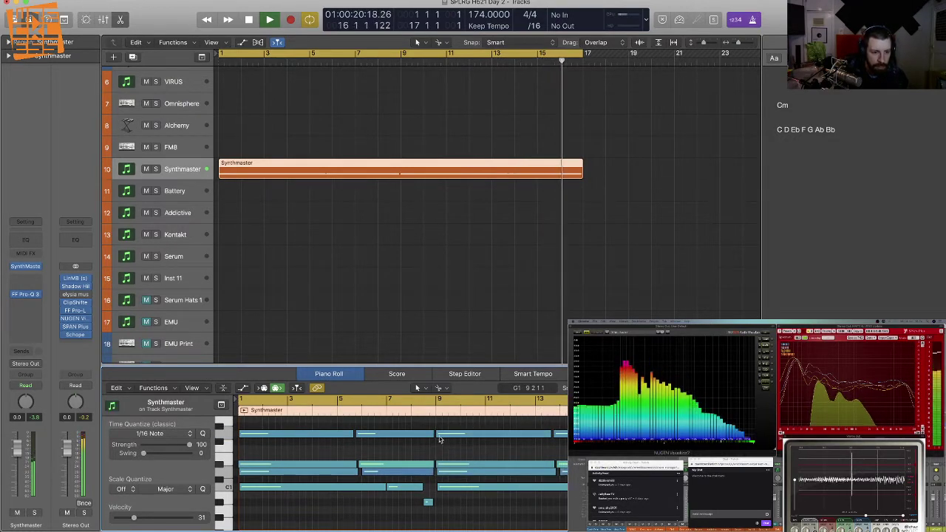
Step: Join the two G1 notes on either side of bar 9 and split the joined note at bar 9
left_click_drag(426, 420, 445, 437)
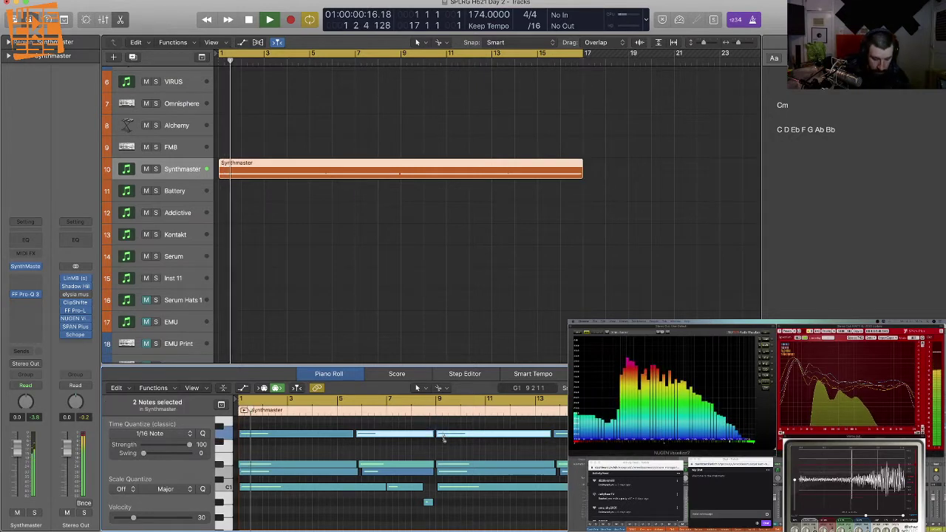
left_click(438, 462)
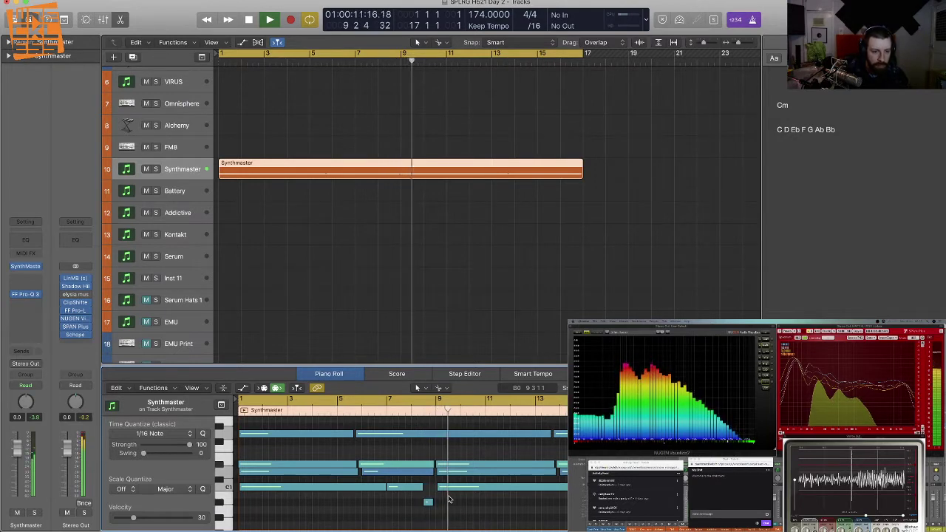
left_click(438, 433)
left_click(437, 445)
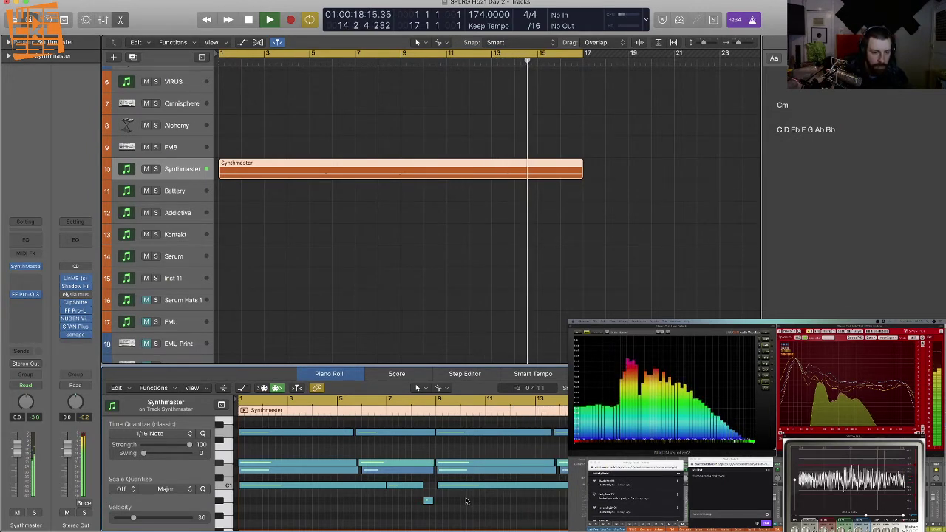
Step: Reopen the Synthmaster region in the piano roll and join the two C1 notes after bar 9 into one
key("p")
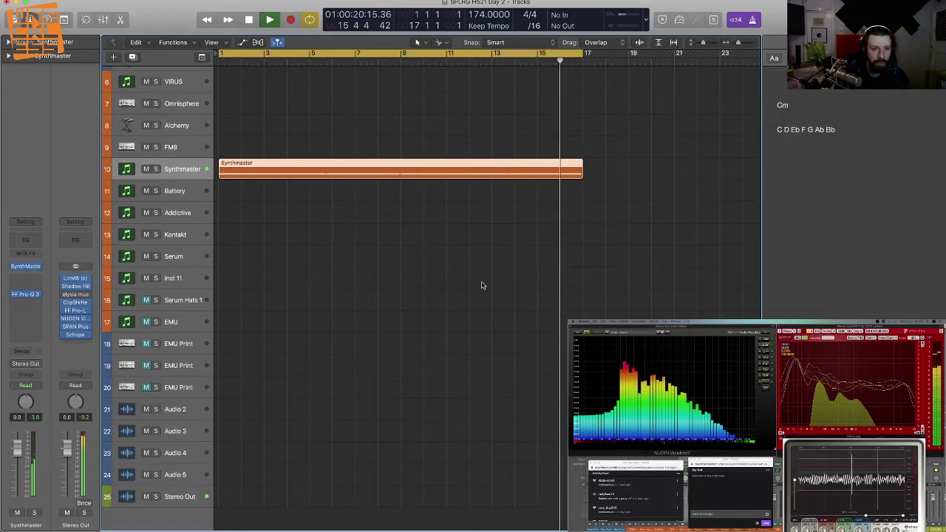
left_click(482, 285)
left_click(530, 172)
key("p")
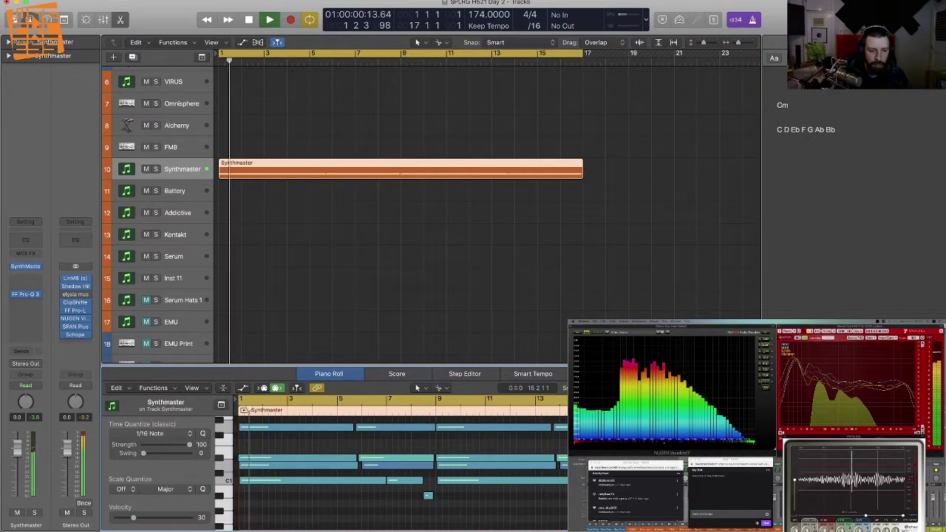
left_click_drag(650, 504, 558, 485)
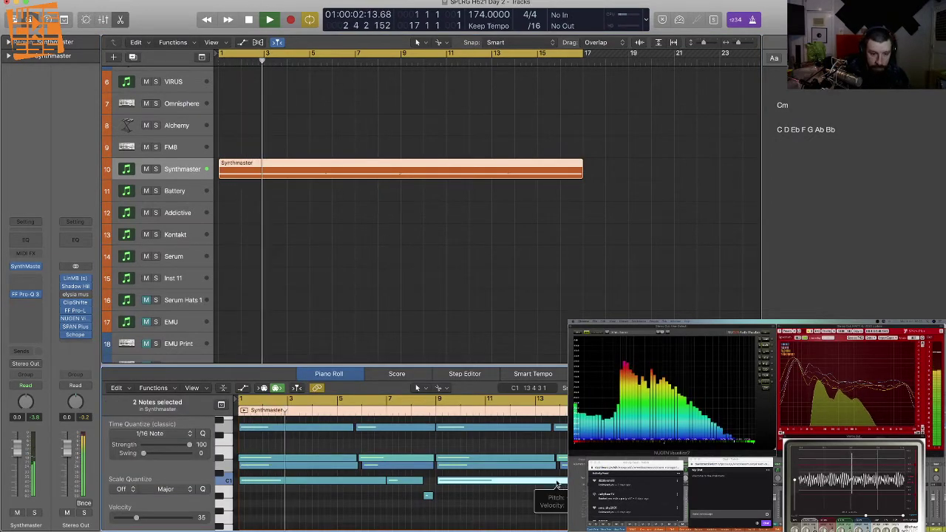
left_click(634, 502)
Step: Adjust the ends of the final C1 and G1 notes near bar 17
left_click(631, 480)
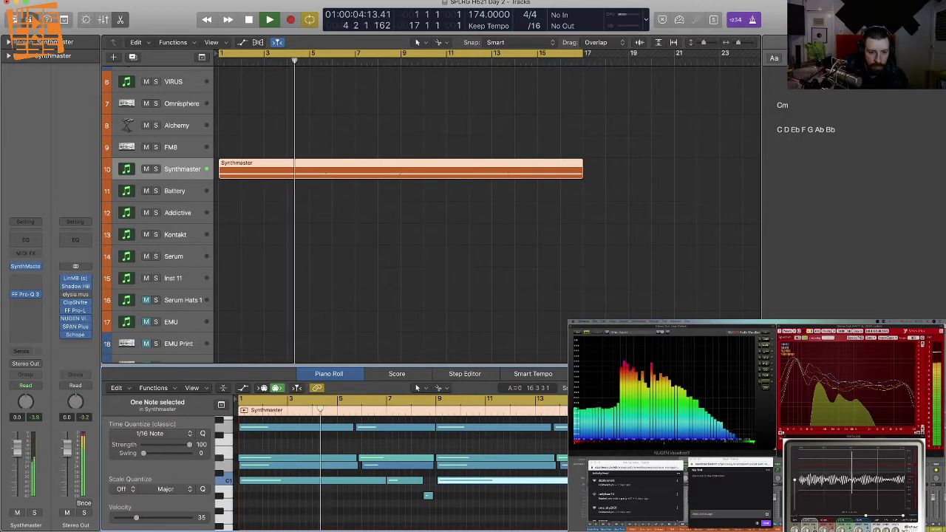
left_click(633, 495)
left_click(629, 427)
left_click(628, 442)
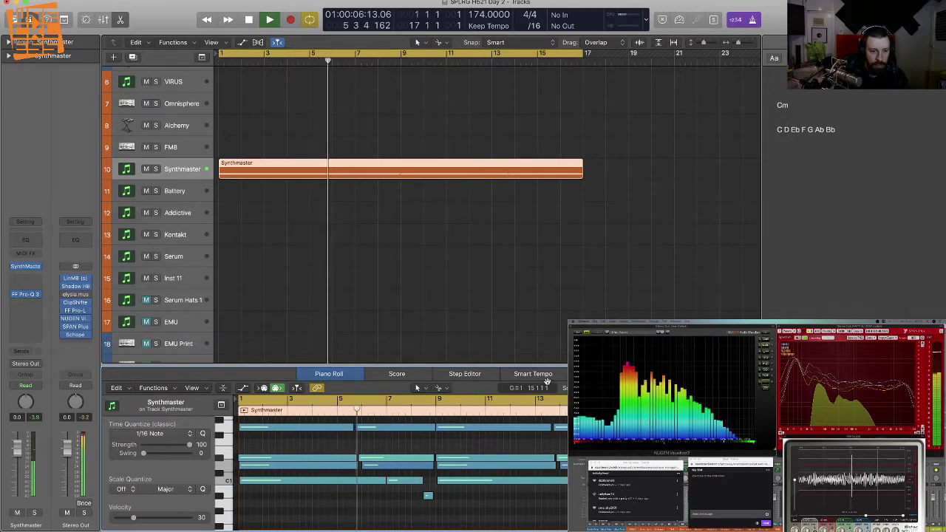
Step: Close the piano roll and zoom out the tracks area to show more bars and tracks
key("super+Left")
key("super+Left")
key("super+Left")
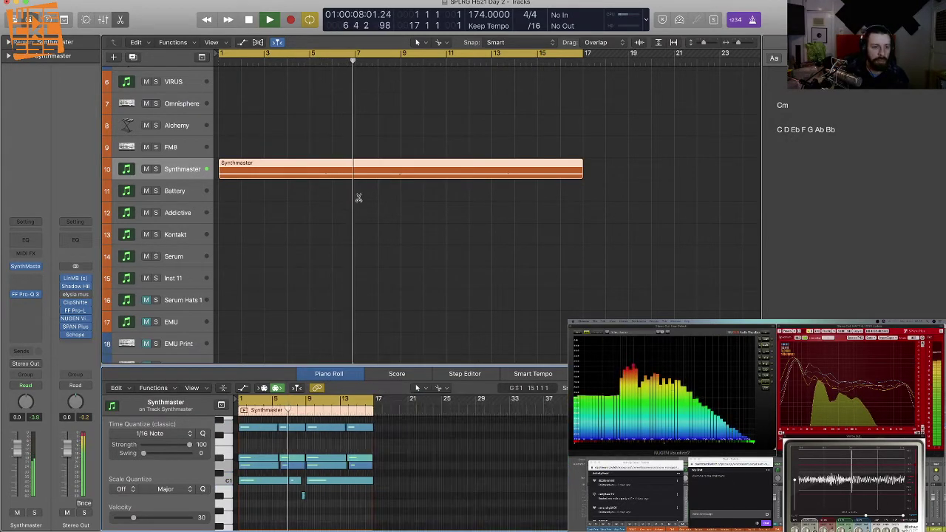
left_click(419, 218)
key("p")
key("super+Left")
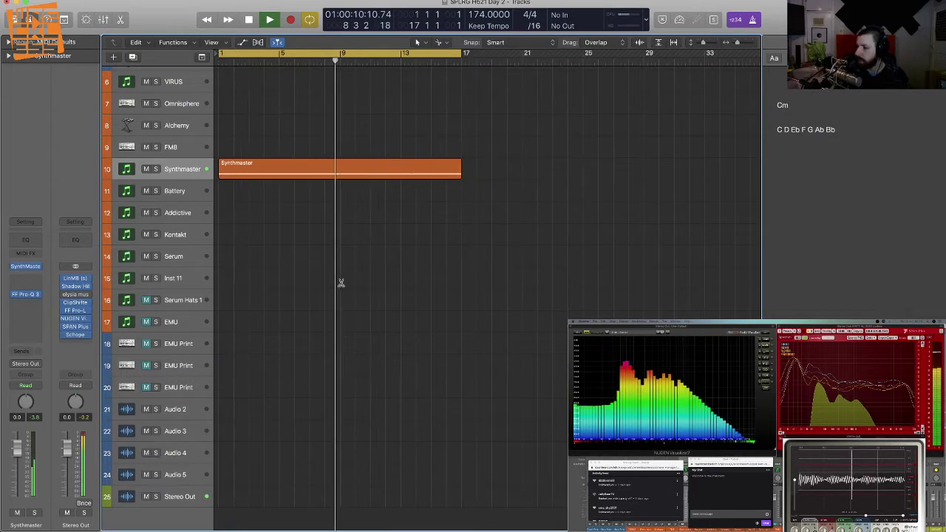
key("super+Up")
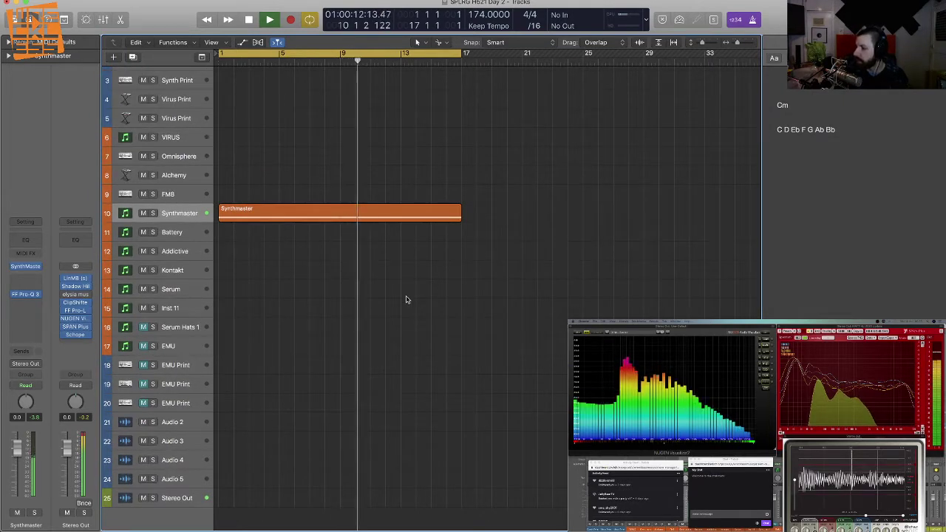
Step: In the Synthmaster track's Pro-Q 3, add a bell cut at about 165 Hz and -3.5 dB with a dynamic range of about -1.6 dB
left_click(26, 296)
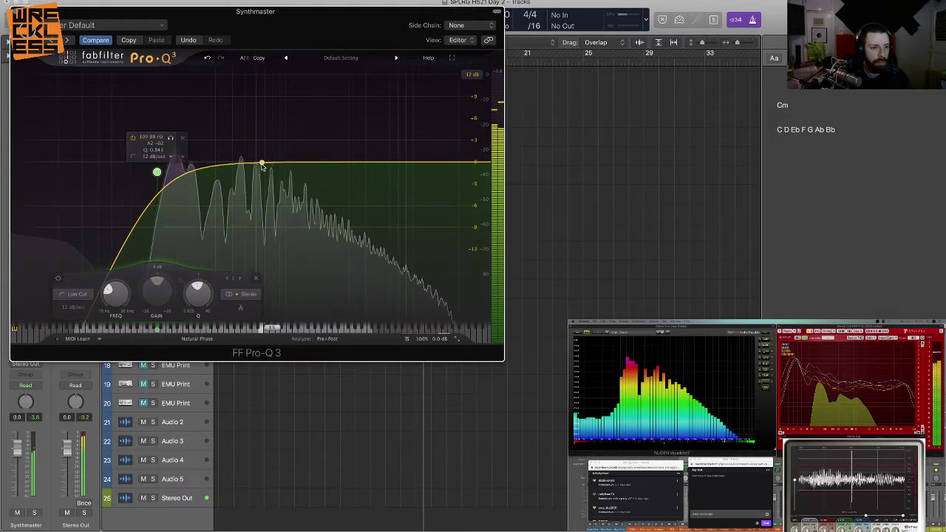
left_click_drag(261, 162, 178, 195)
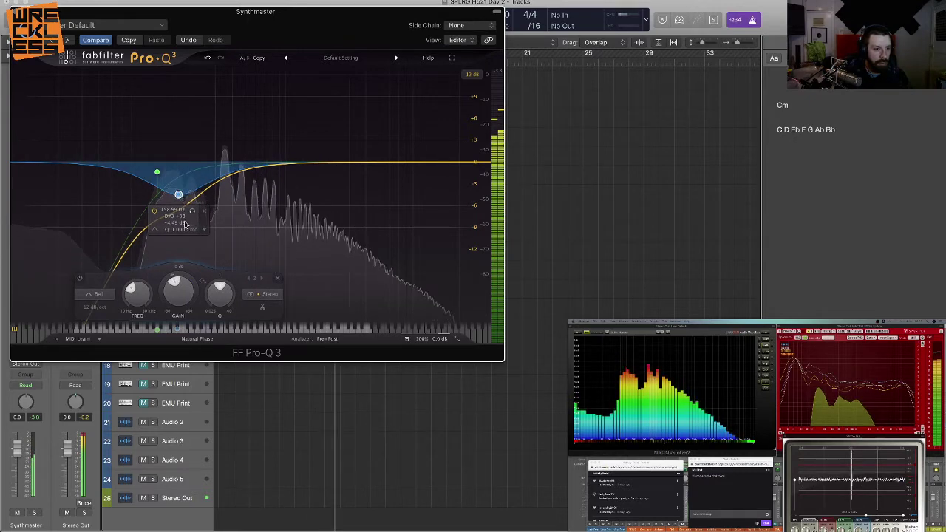
left_click_drag(163, 305, 163, 311)
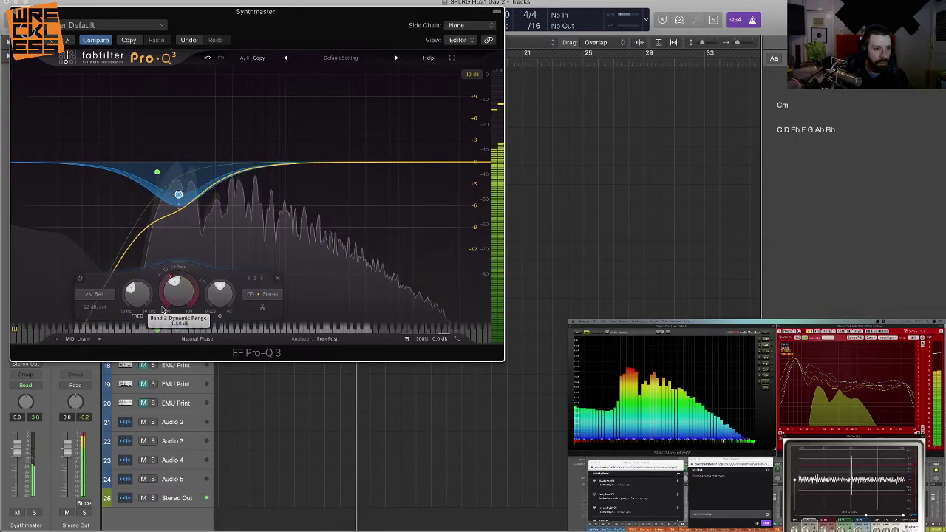
left_click_drag(178, 193, 183, 188)
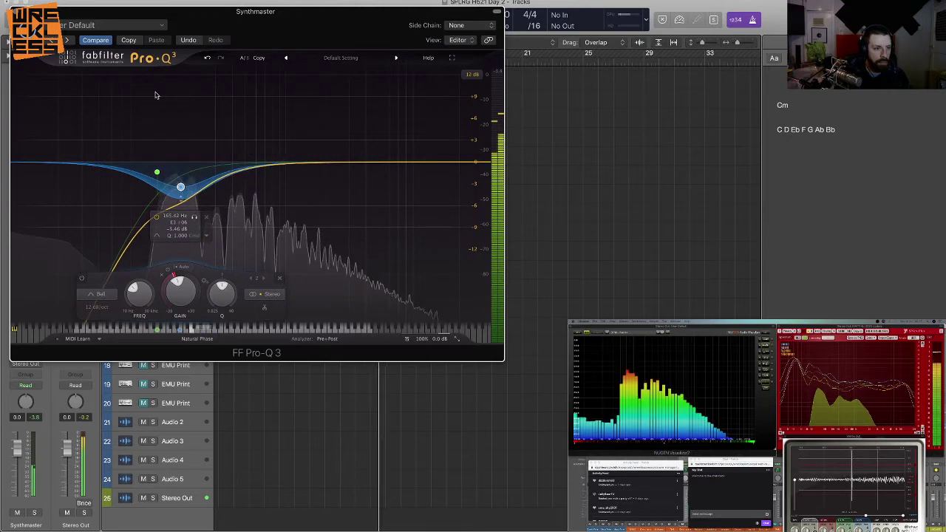
left_click(17, 11)
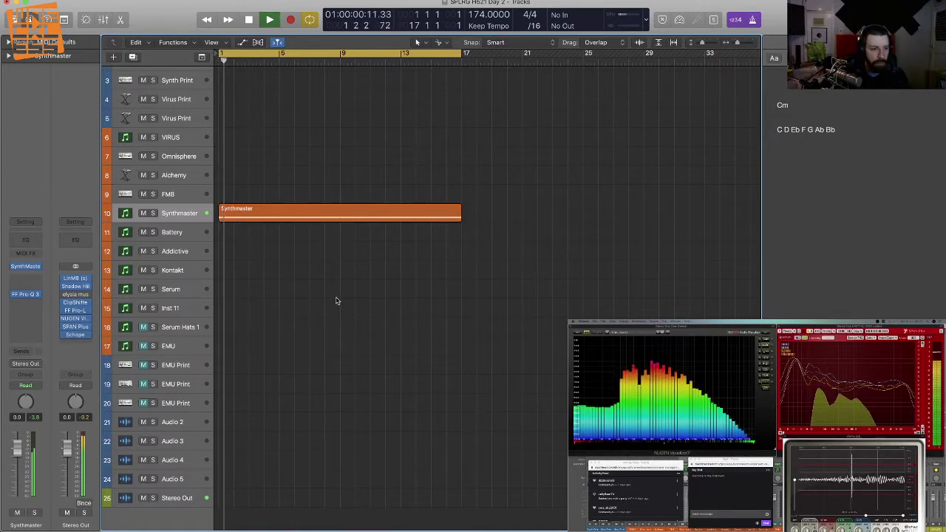
Step: Reopen the Synthmaster EQ, raise the low-mid bell to a shallower static cut and deepen its dynamic range downwards
mouse_move(34, 295)
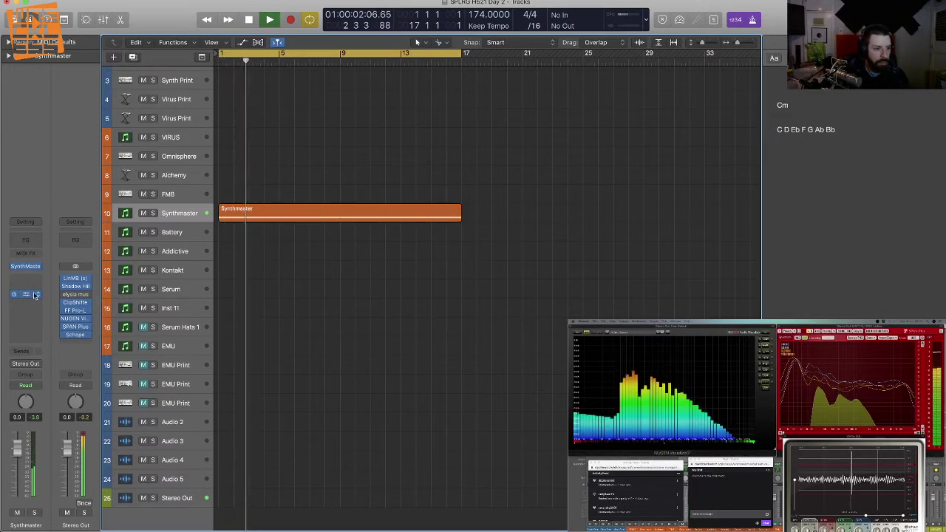
key("v")
left_click_drag(179, 186, 181, 171)
left_click_drag(168, 278, 165, 306)
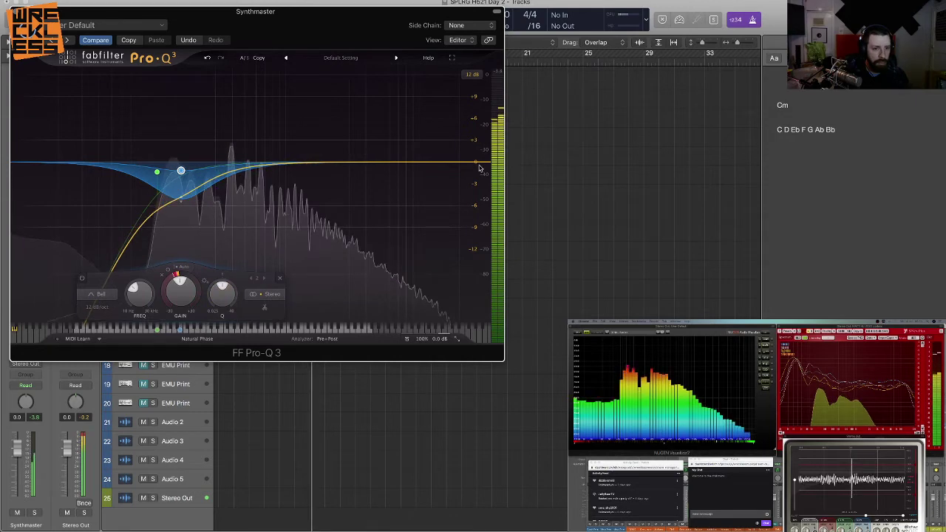
Step: Add a high shelf band to the Synthmaster EQ, pull it down to roll off the highs, and close the EQ
left_click_drag(473, 162, 430, 238)
scroll(439, 242, "up", 3)
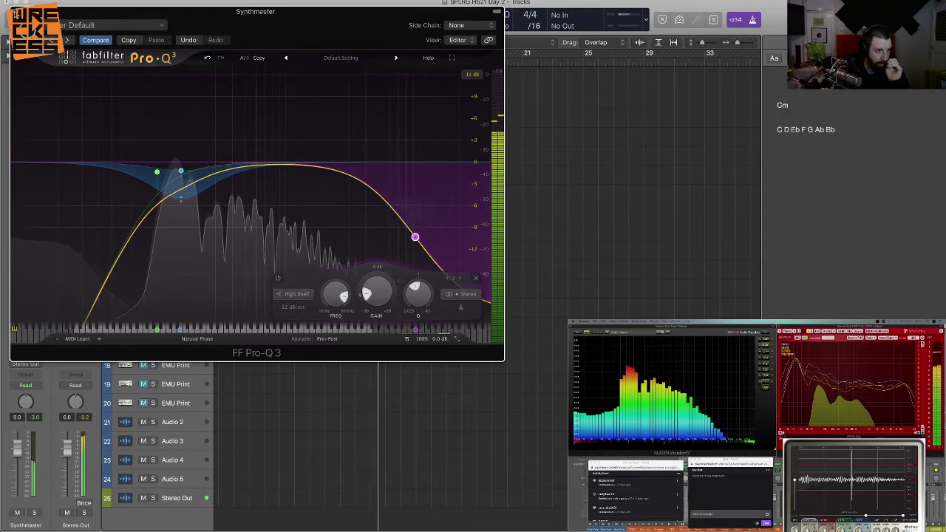
left_click(14, 12)
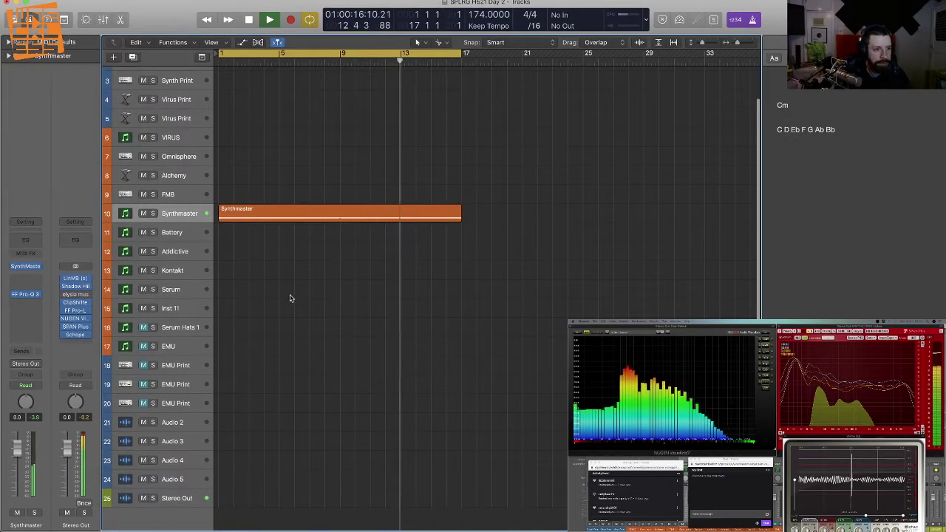
Step: Duplicate the Synthmaster track with its settings and remove FF Pro-Q 3 from the copy
left_click(191, 164)
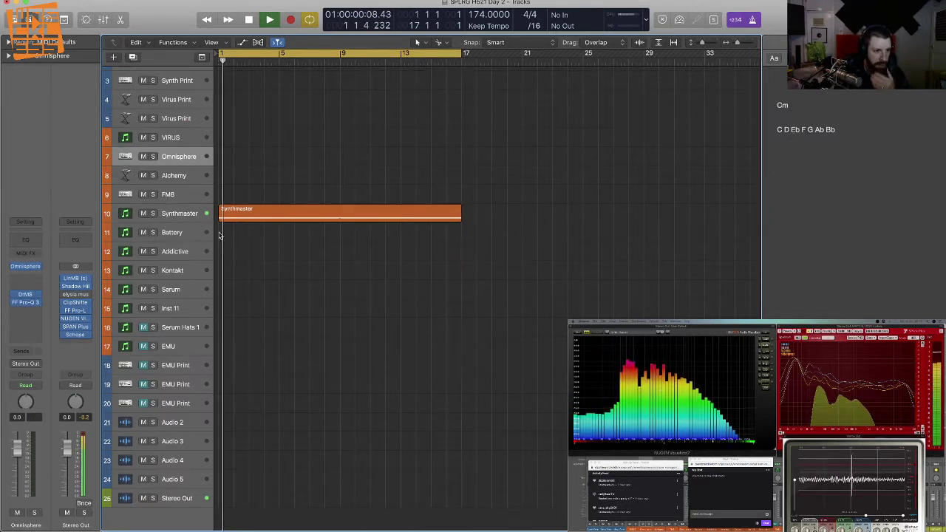
left_click(179, 218)
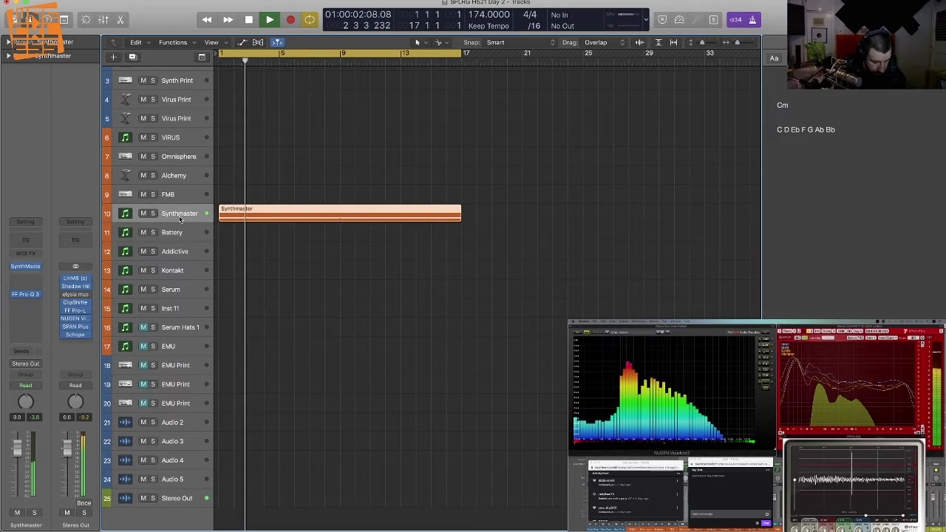
left_click(37, 295)
left_click(60, 315)
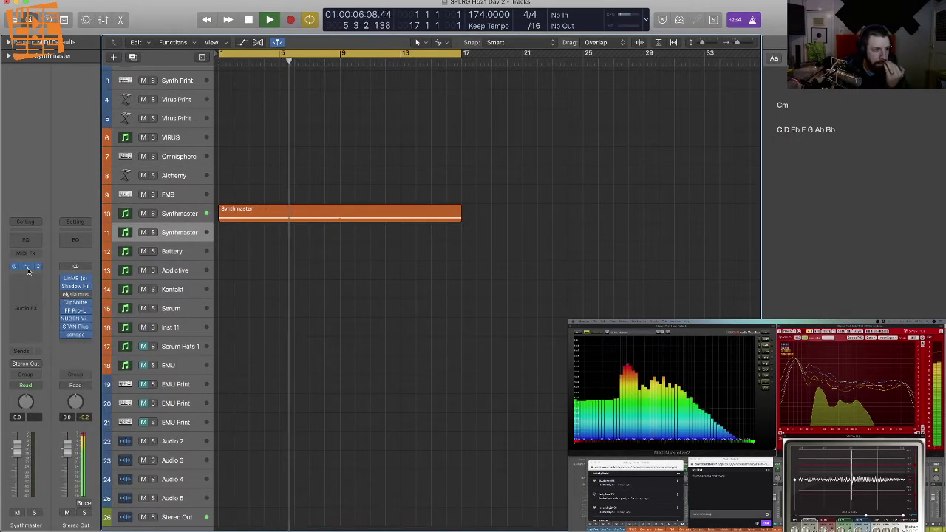
Step: In the duplicate track's SynthMaster instrument, lower the Filter1 cutoff and resonance and shorten the ADSR1 release time
left_click(30, 268)
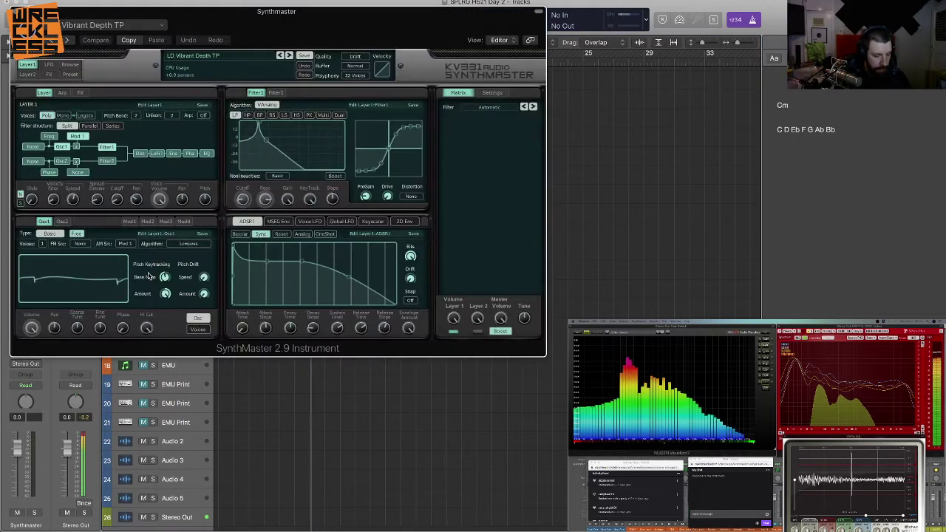
left_click_drag(293, 42, 519, 128)
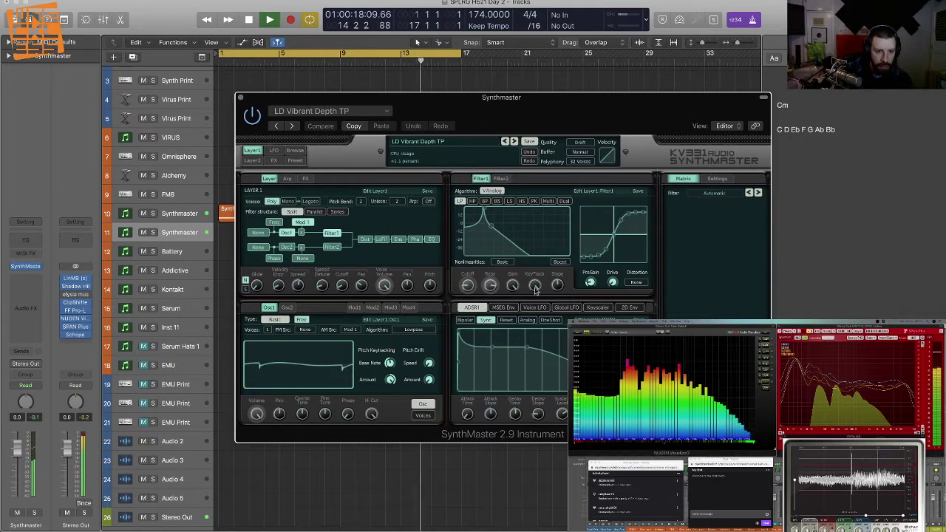
left_click(493, 287)
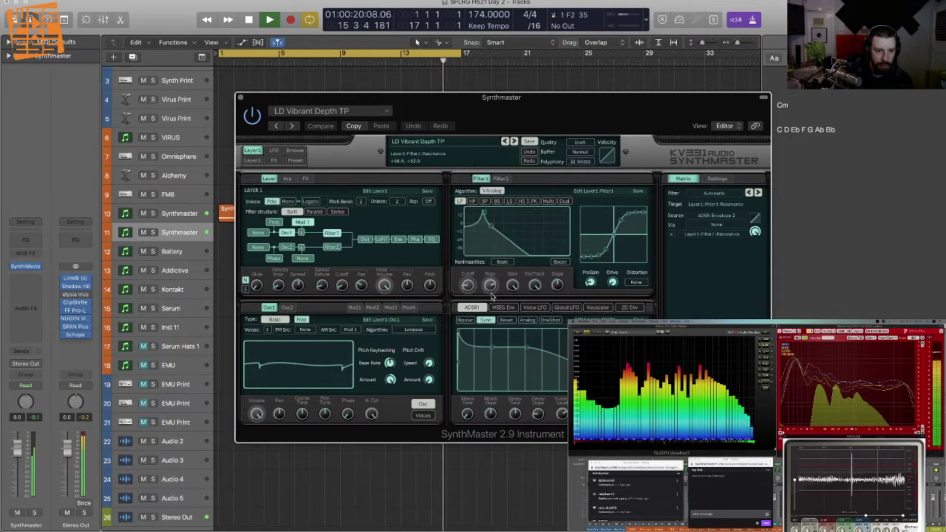
left_click(470, 290)
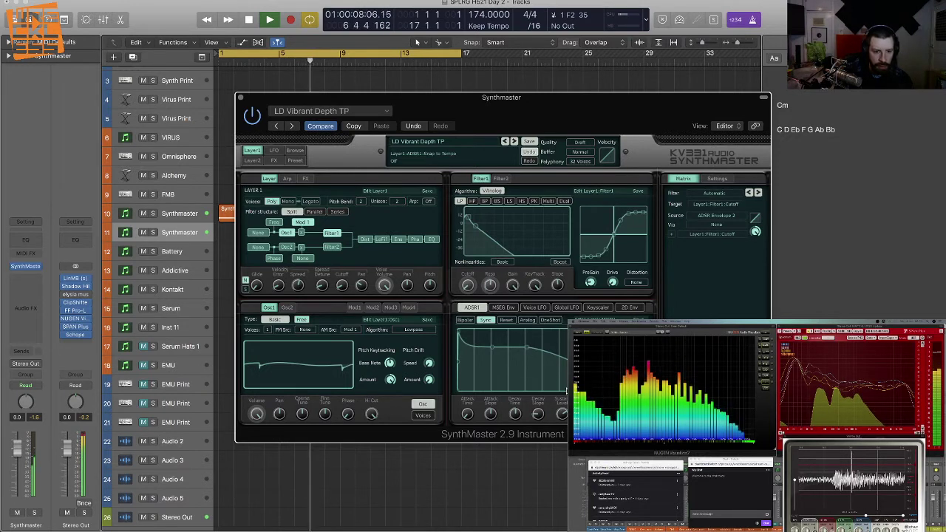
left_click_drag(585, 414, 586, 435)
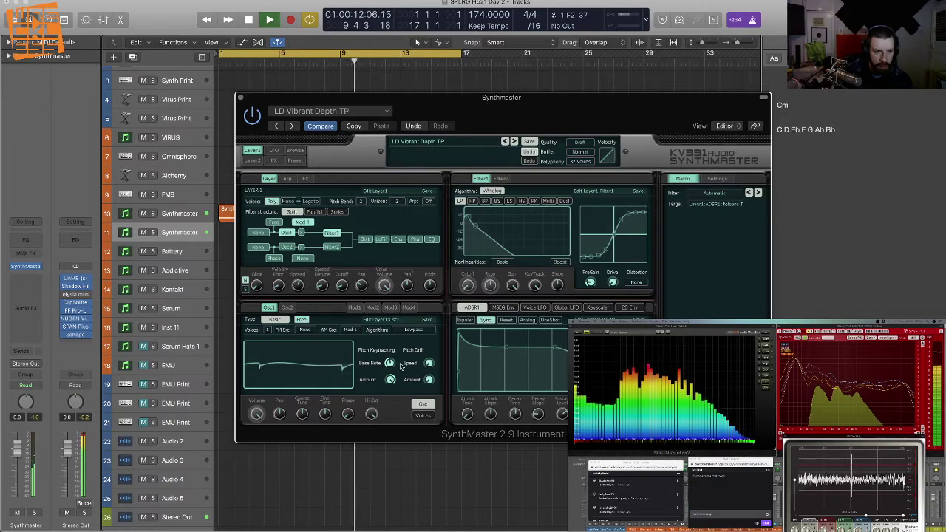
Step: Check Osc2, switch the envelope display to ADSR2, and steepen its decay slope for a pluckier filter sweep
left_click(287, 308)
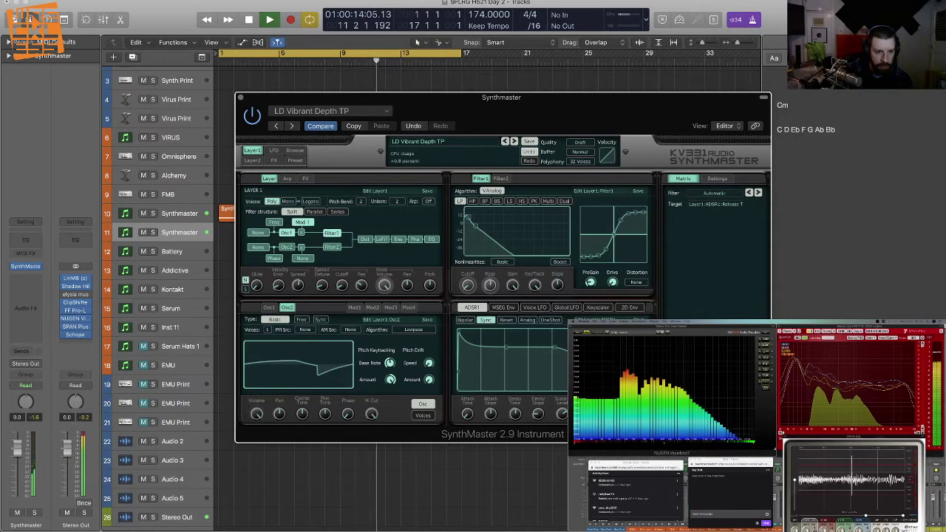
left_click(473, 308)
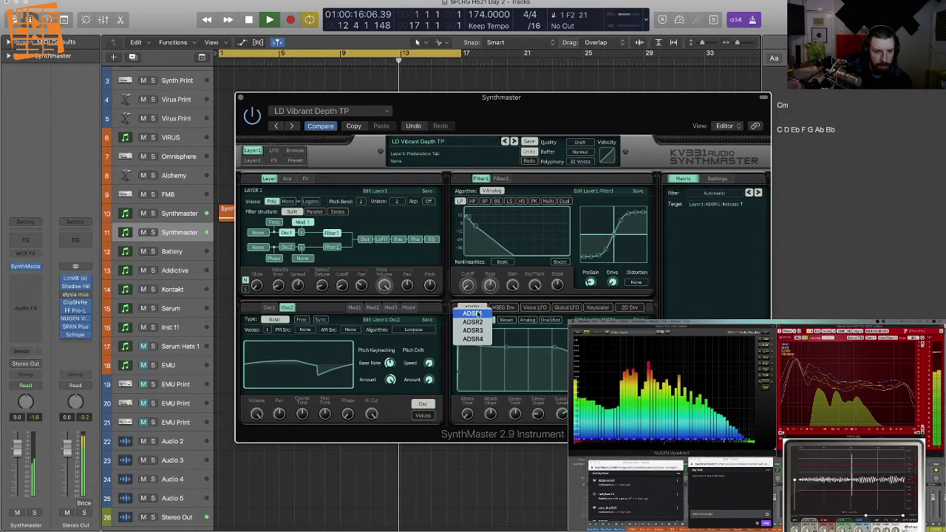
left_click(473, 322)
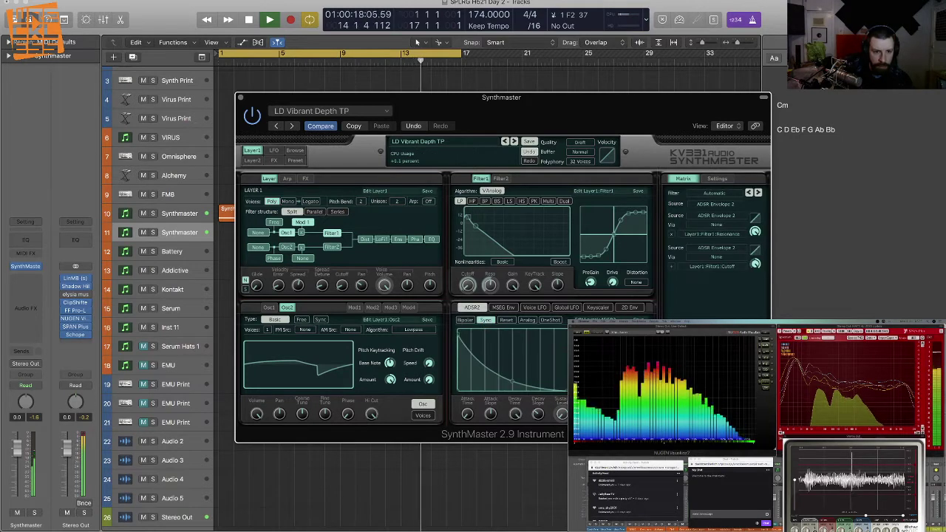
left_click(562, 416)
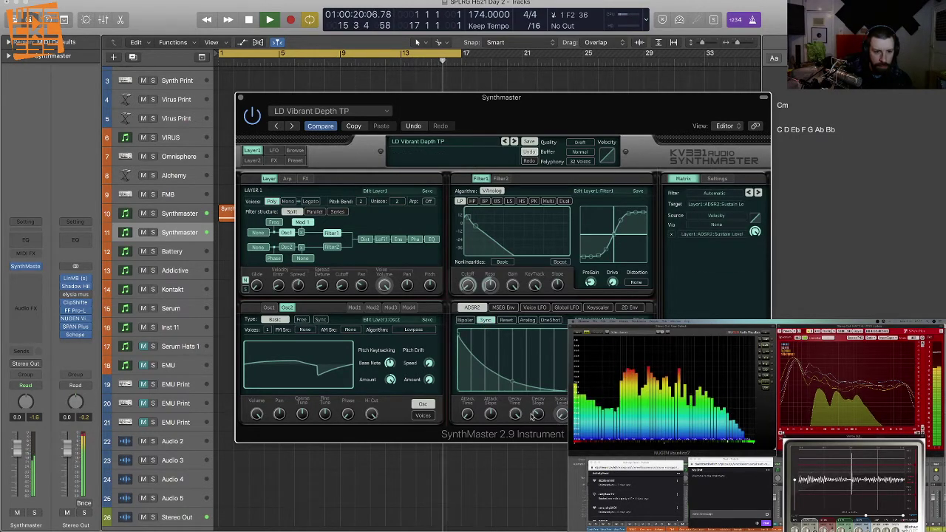
mouse_move(532, 416)
left_mouse_down()
mouse_move(533, 427)
mouse_move(533, 407)
left_mouse_up()
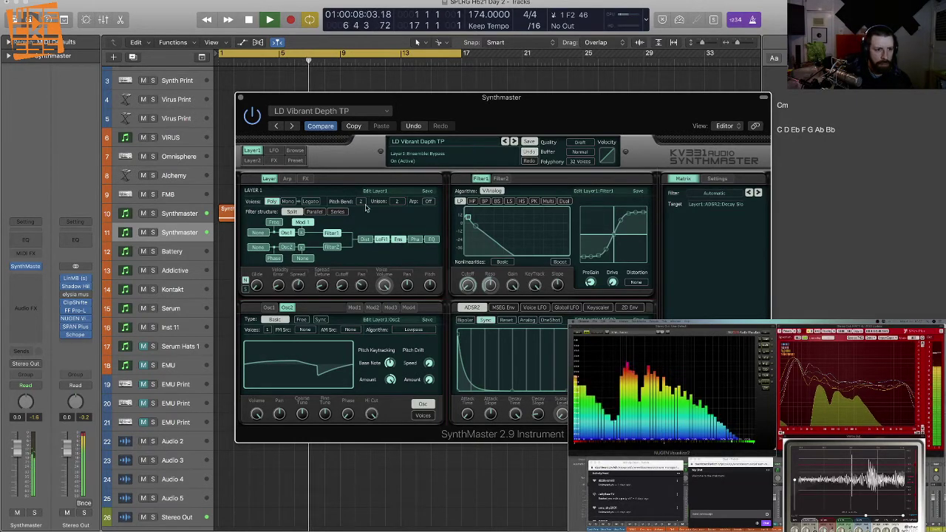
Step: View the SynthMaster effects page, close the instrument, and lower the duplicate track's volume to -8.0 dB
left_click(274, 160)
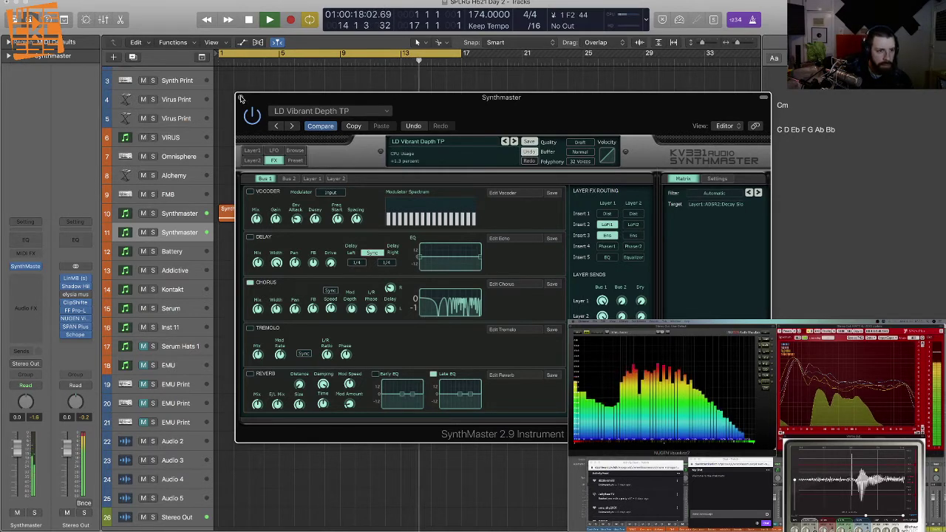
key("super+w")
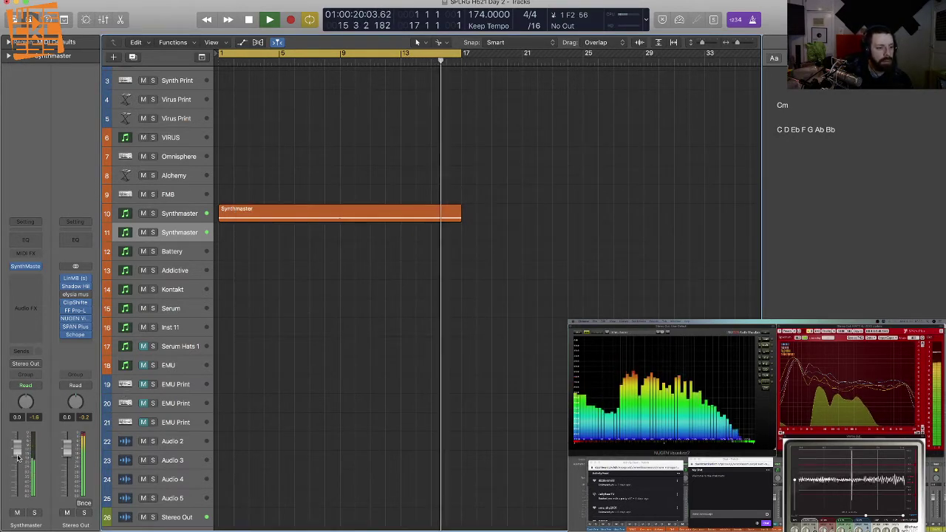
left_click_drag(17, 448, 17, 461)
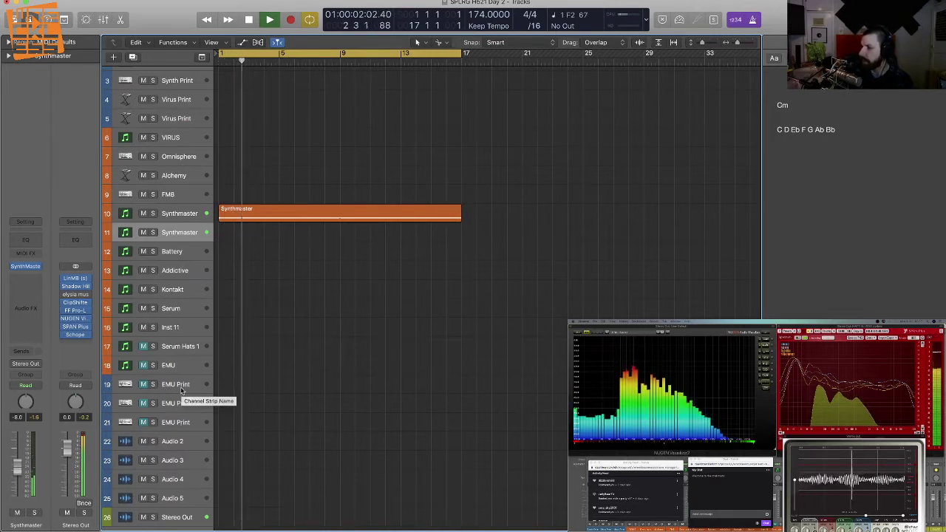
Step: Record an eight-bar pattern of one short note per bar on the second Synthmaster track from bar 1
key("r")
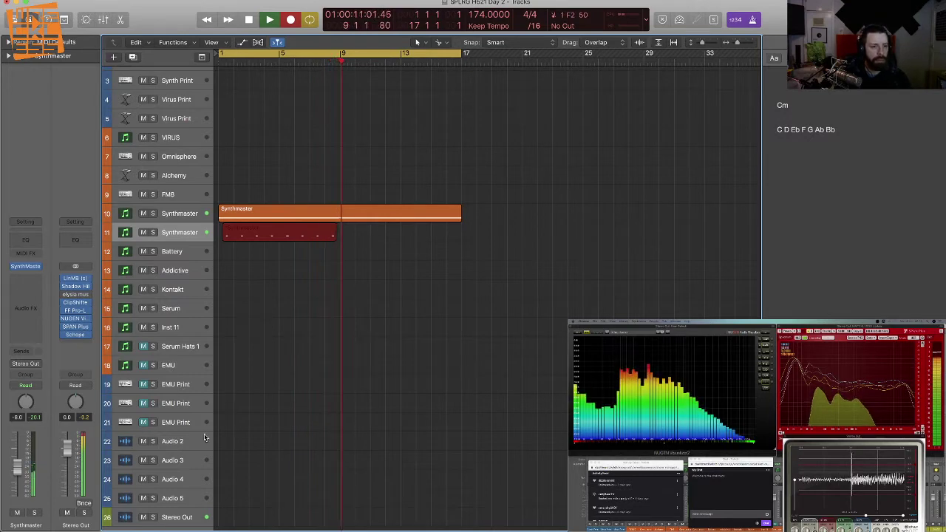
key("space")
Step: Open the recorded region in an enlarged piano roll, quantize all notes to 1/16, and nudge the fourth note slightly later
double_click(264, 231)
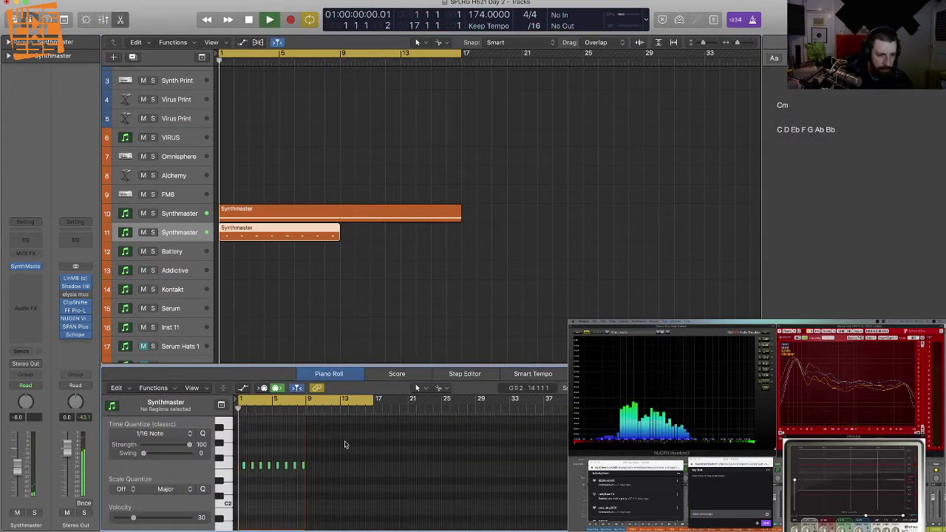
key("Return")
left_click_drag(307, 364, 320, 215)
key("super+a")
key("z")
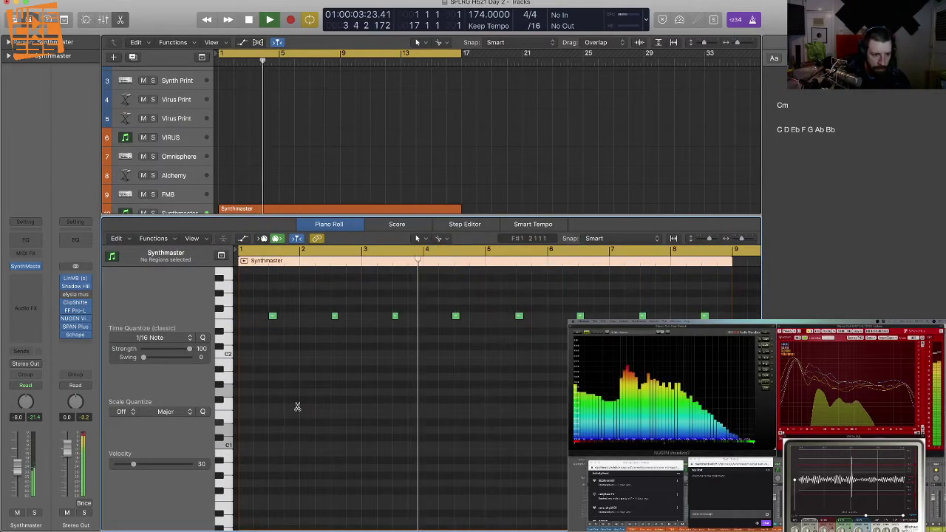
left_click(298, 406)
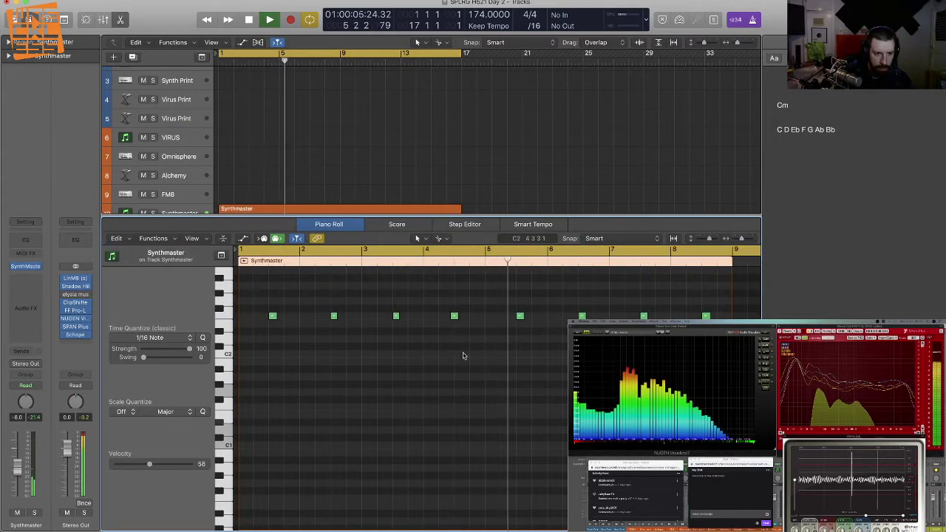
left_click_drag(454, 319, 459, 319)
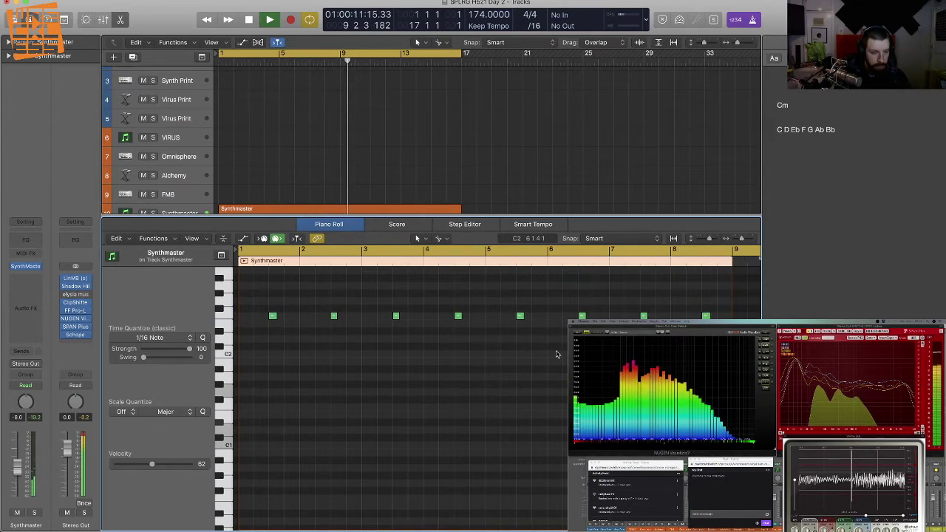
Step: Close the piano roll, move the recorded region to start at bar 9, and set the cycle range to bars 9 to 17
key("p")
left_click_drag(259, 232, 374, 232)
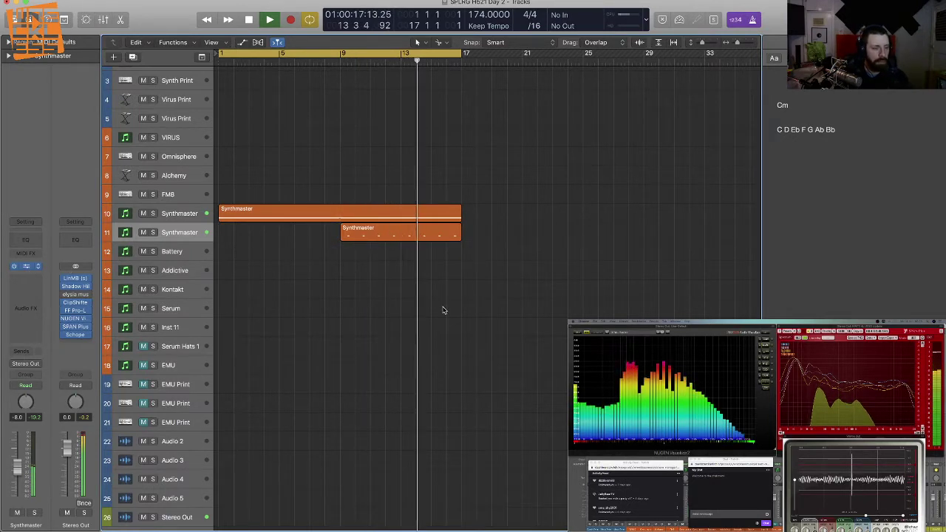
key("v")
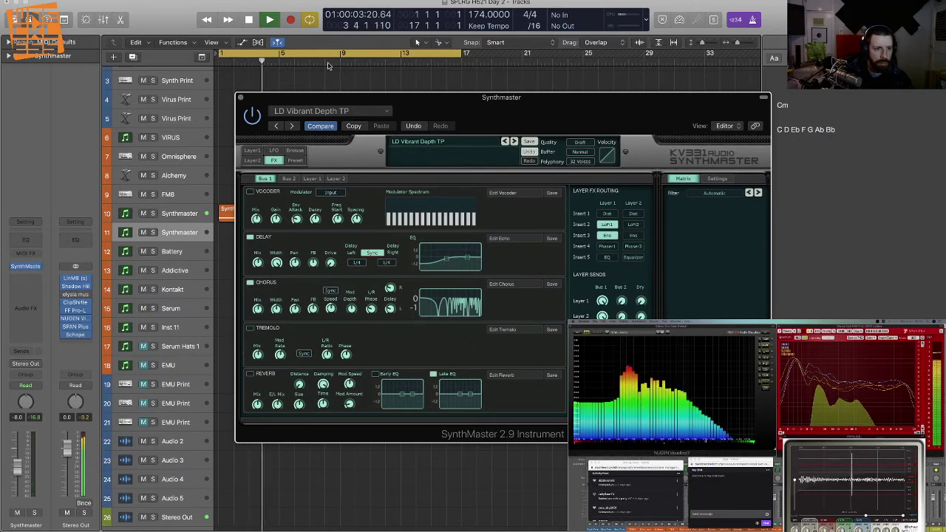
left_click_drag(343, 54, 458, 68)
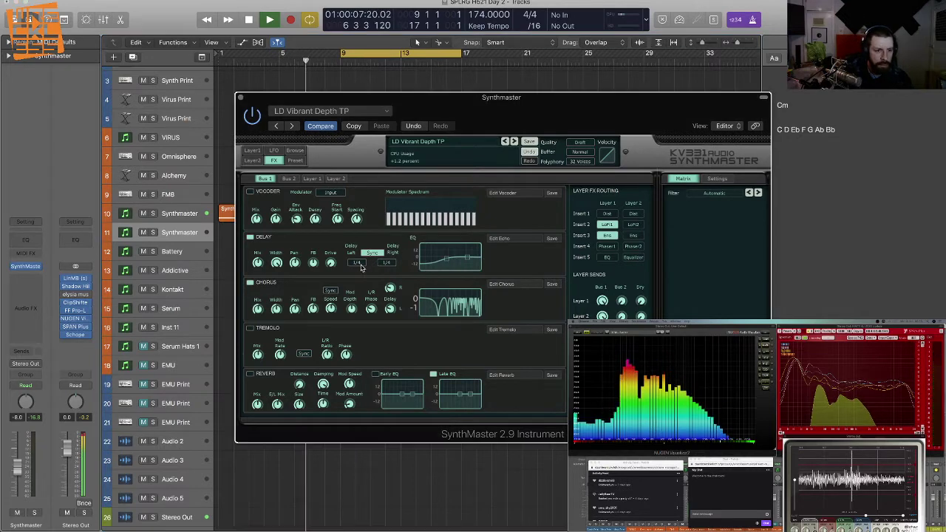
Step: Set the SynthMaster delay to 1/8 dot on its left side and 1/8 on its right, adjust the feedback, and close the instrument
left_click(359, 263)
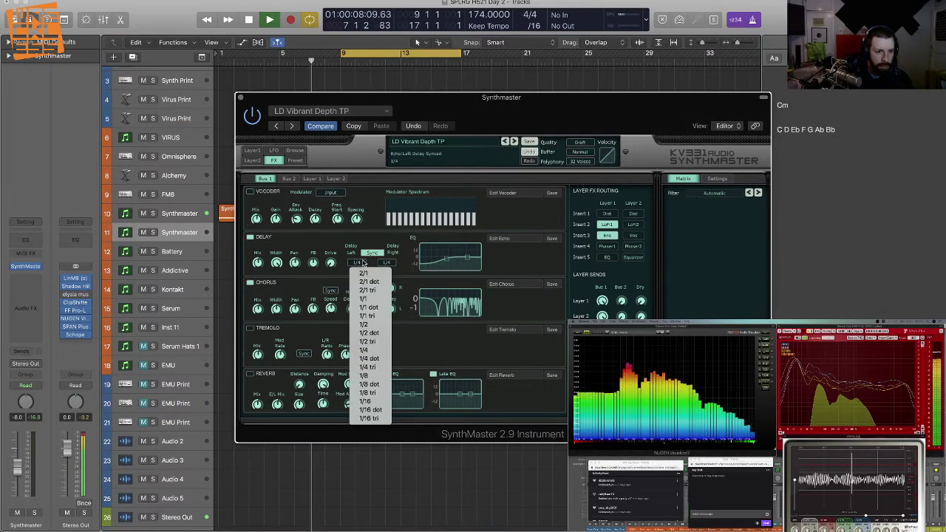
left_click(370, 385)
left_click(386, 263)
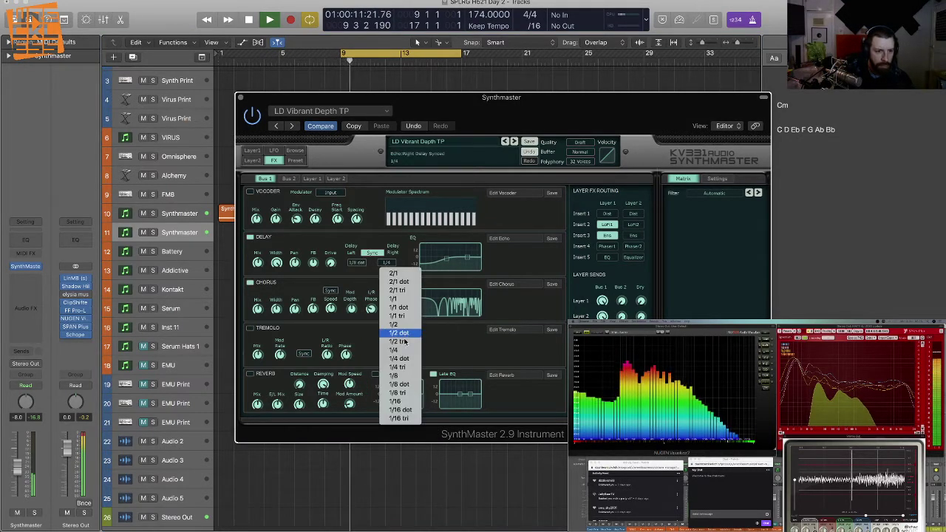
left_click(404, 375)
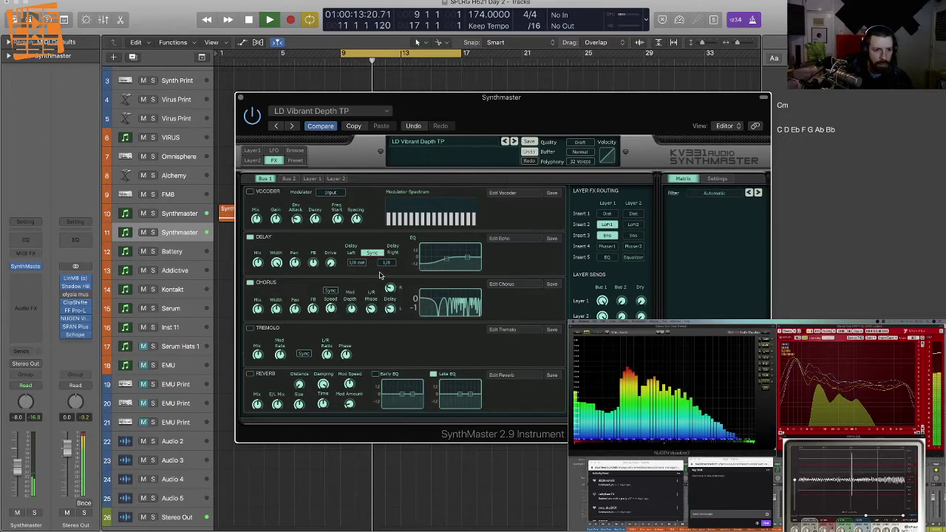
mouse_move(319, 257)
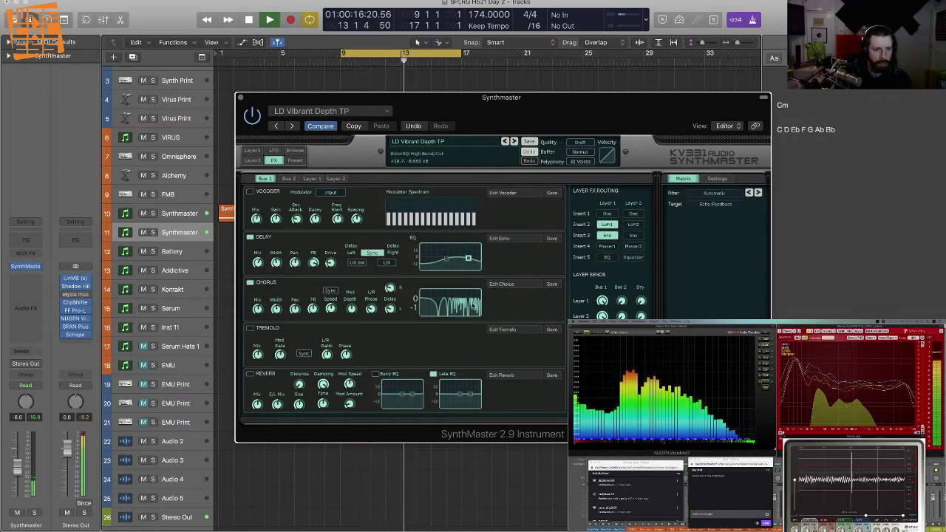
left_click_drag(314, 263, 317, 277)
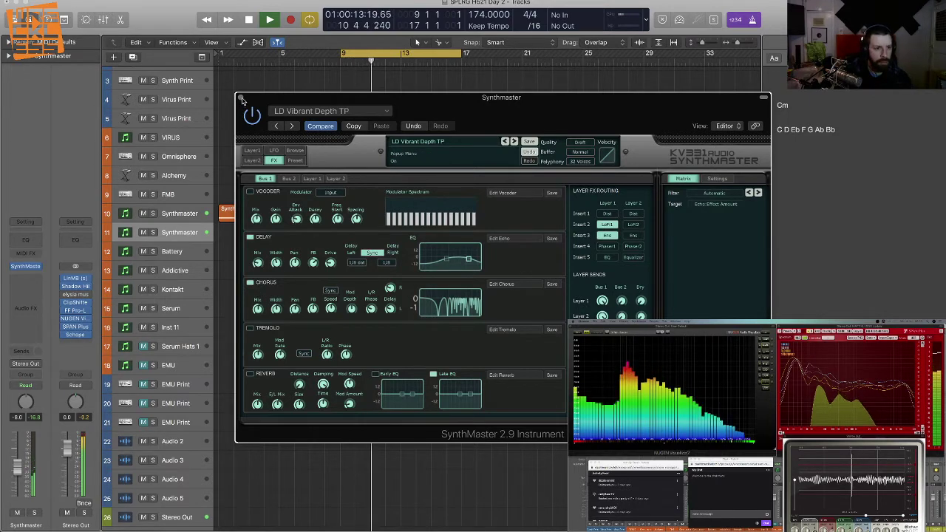
key("super+w")
Step: Add a low cut at about 66 Hz with an 18 dB/oct slope to the first Synthmaster track's FF Pro-Q 3, then close it
left_click(179, 214)
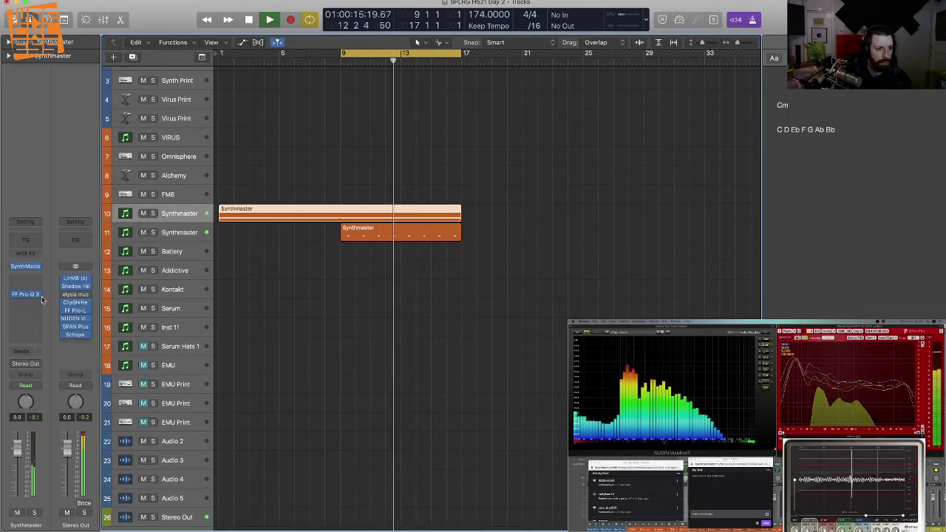
left_click(28, 296)
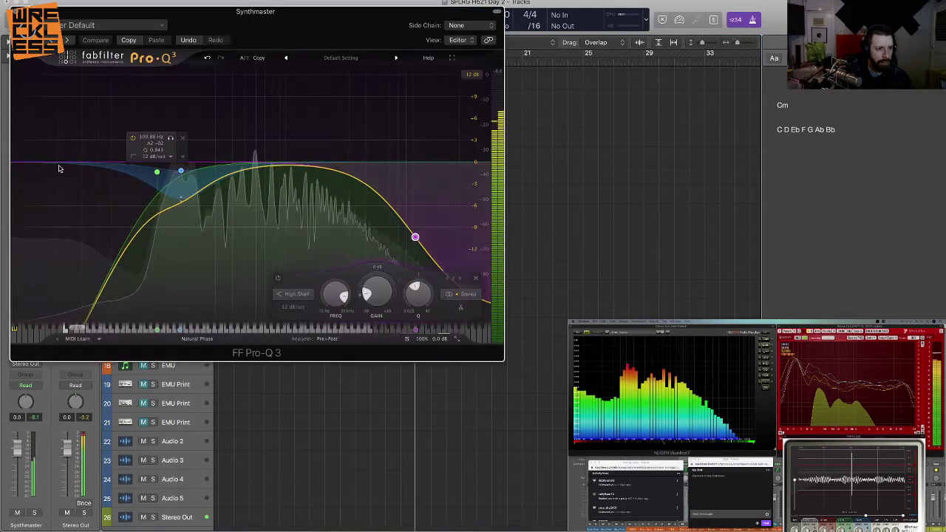
left_click_drag(45, 164, 129, 162)
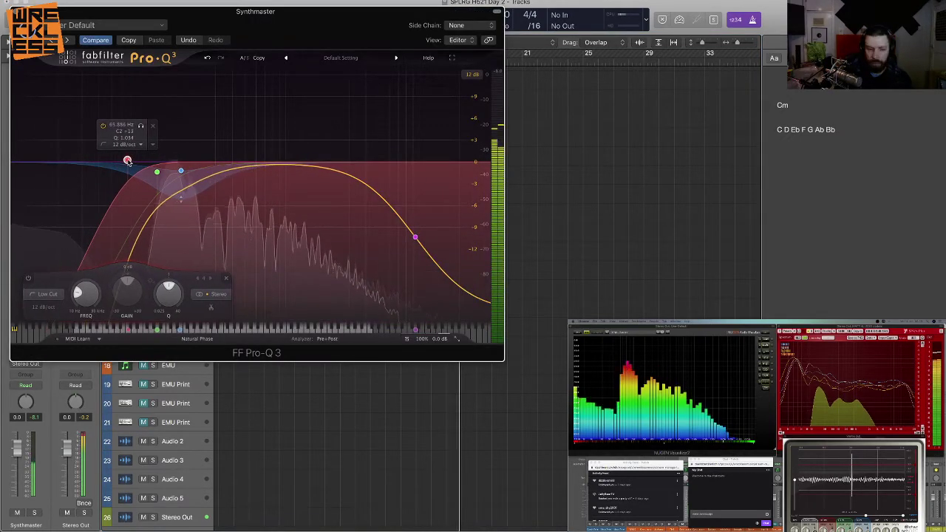
left_click(129, 162, "alt+shift")
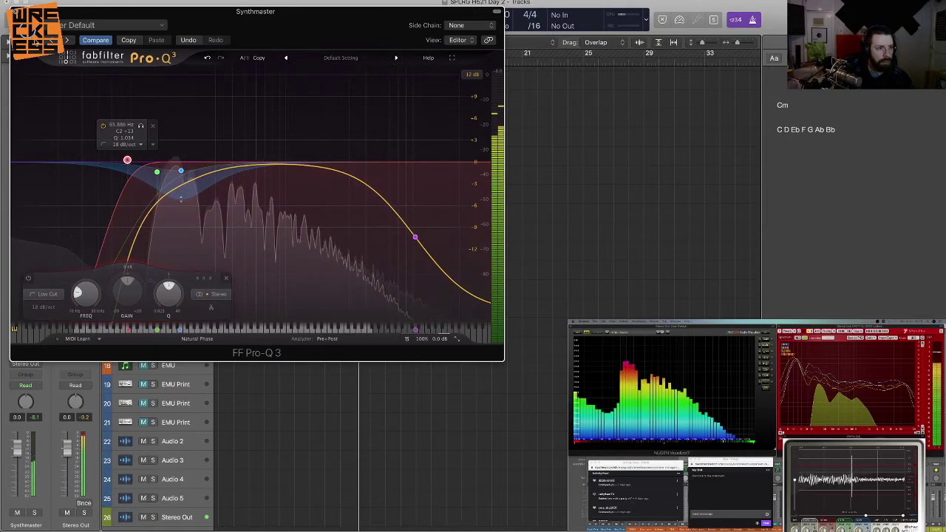
key("super+w")
Step: Insert FF Pro-Q 3 on the second Synthmaster track and add a 12 dB/oct low cut that removes everything below the pluck's fundamental
left_click(180, 232)
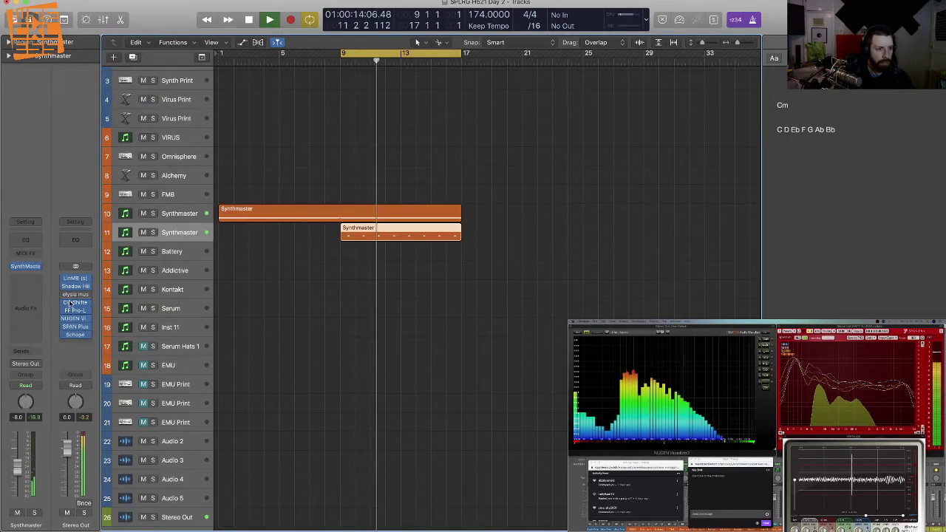
left_click(25, 296)
mouse_move(75, 322)
left_click(29, 318)
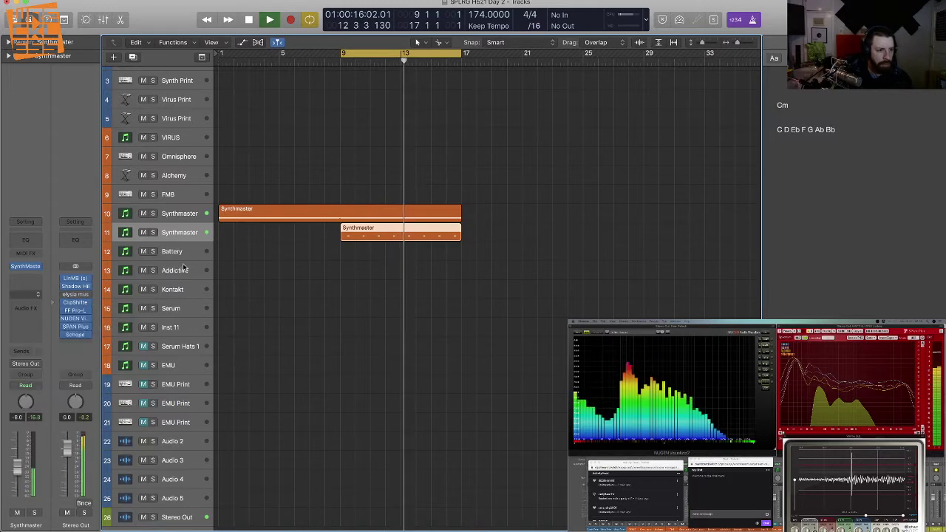
left_click_drag(36, 160, 195, 164)
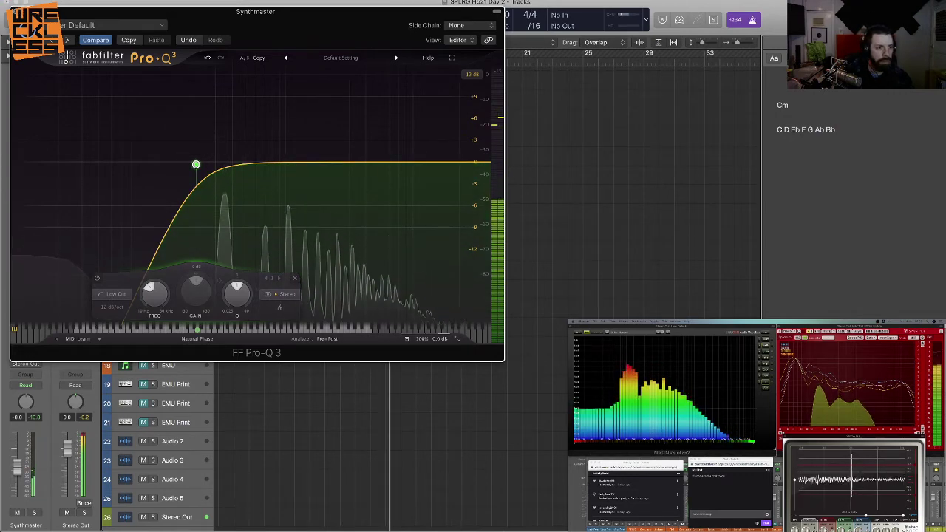
left_click(16, 11)
left_click(351, 317)
Step: Duplicate the second Synthmaster track and remove FF Pro-Q 3 from the new track
left_click(187, 235)
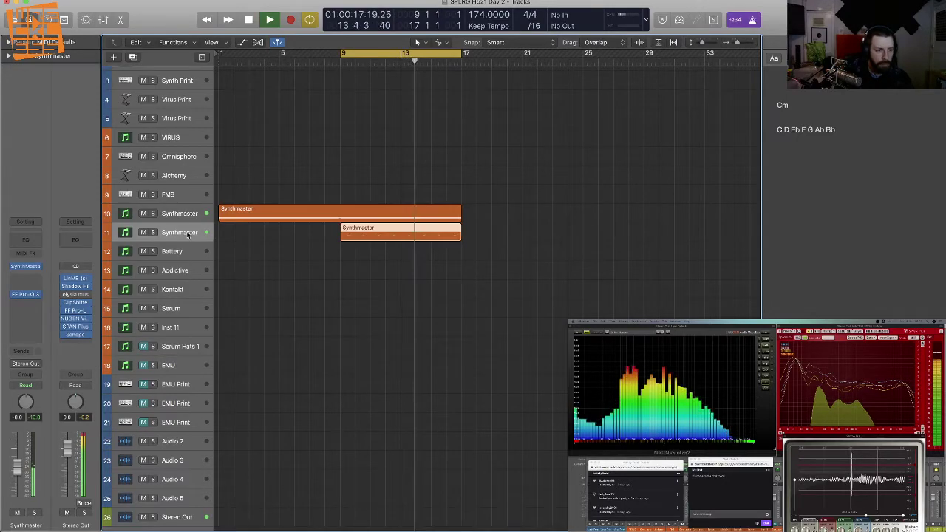
key("super+d")
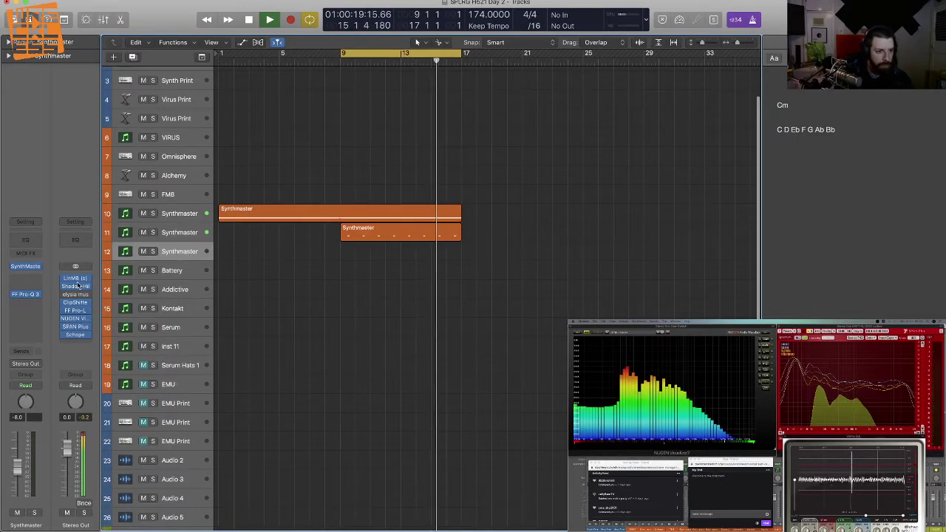
left_click(38, 295)
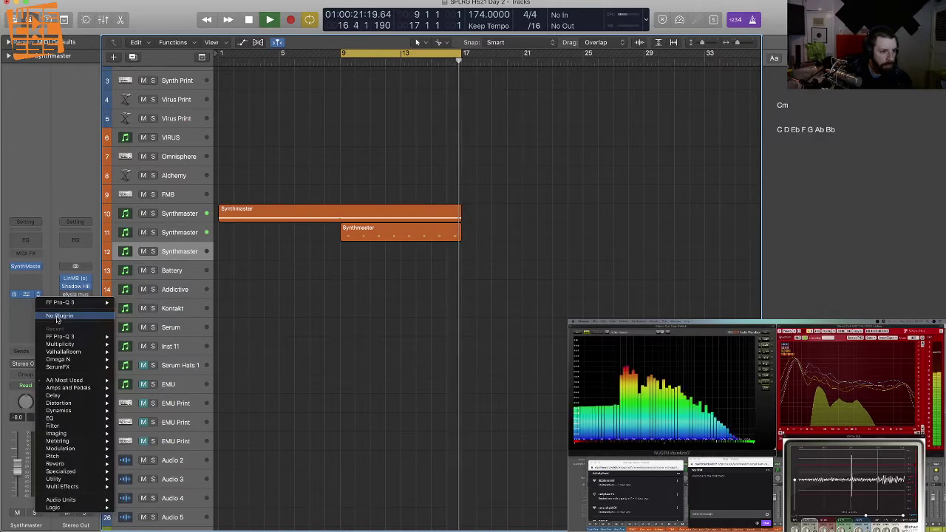
left_click(58, 318)
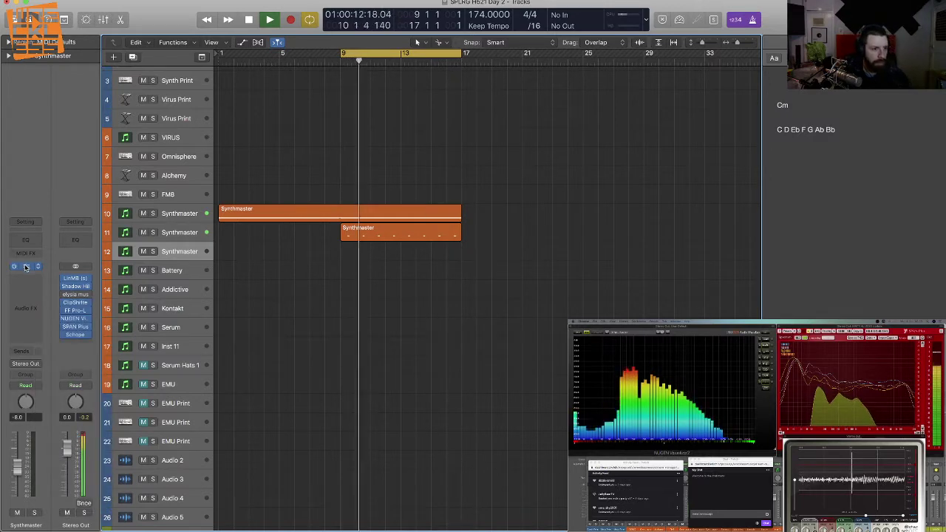
Step: In the new track's SynthMaster, set oscillator 1 to 4 voices, adjust its stereo spread, check oscillator 2, and close the instrument
left_click(26, 267)
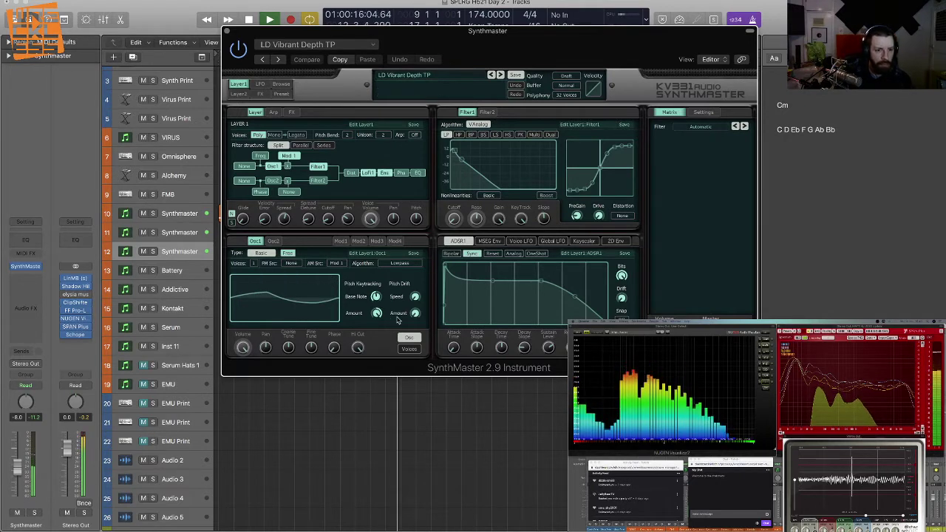
left_click(409, 350)
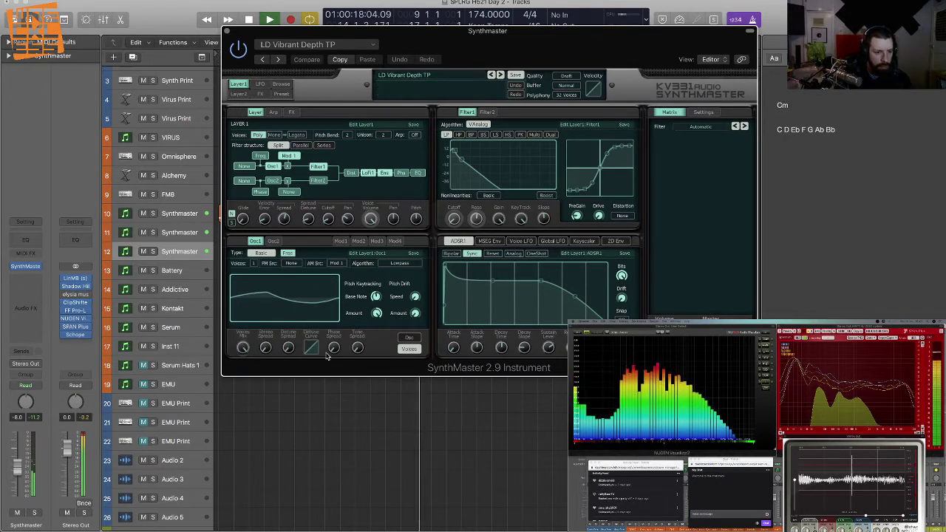
left_click(253, 264)
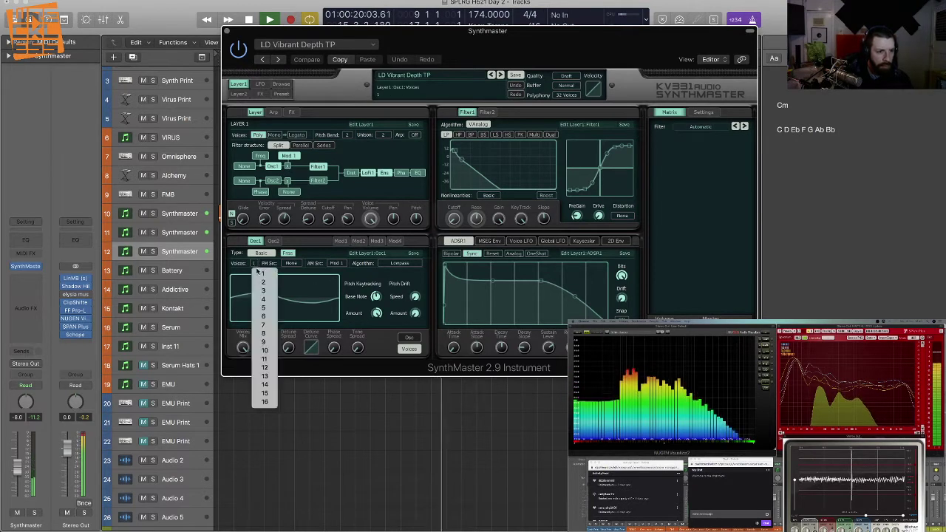
left_click(263, 301)
left_click(268, 351)
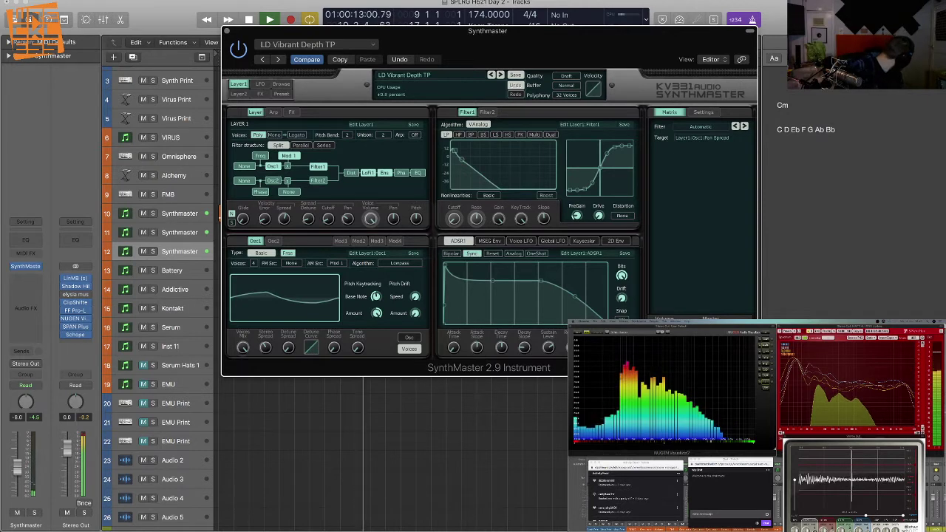
left_click(274, 241)
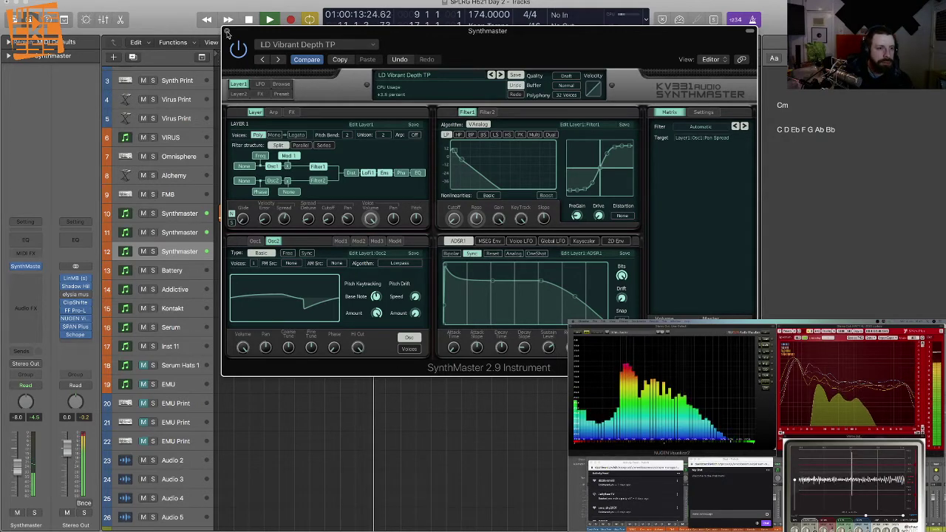
key("super+w")
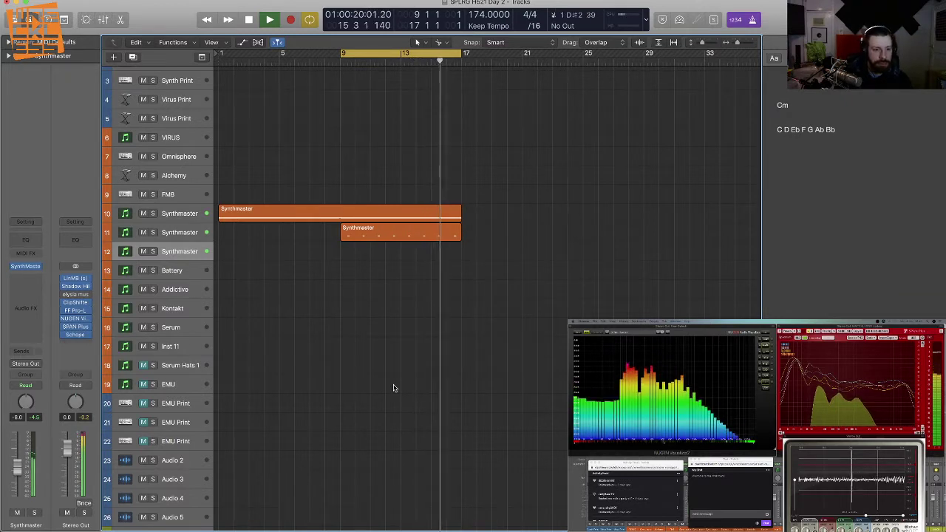
Step: Record three short chords on the third Synthmaster track during the cycle and extend the region's start back to bar 9
key("r")
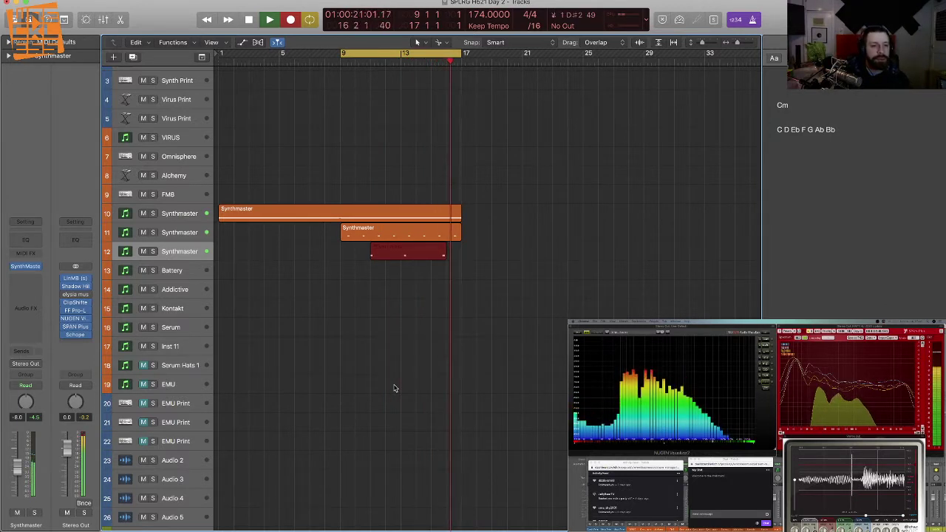
key("shift+r")
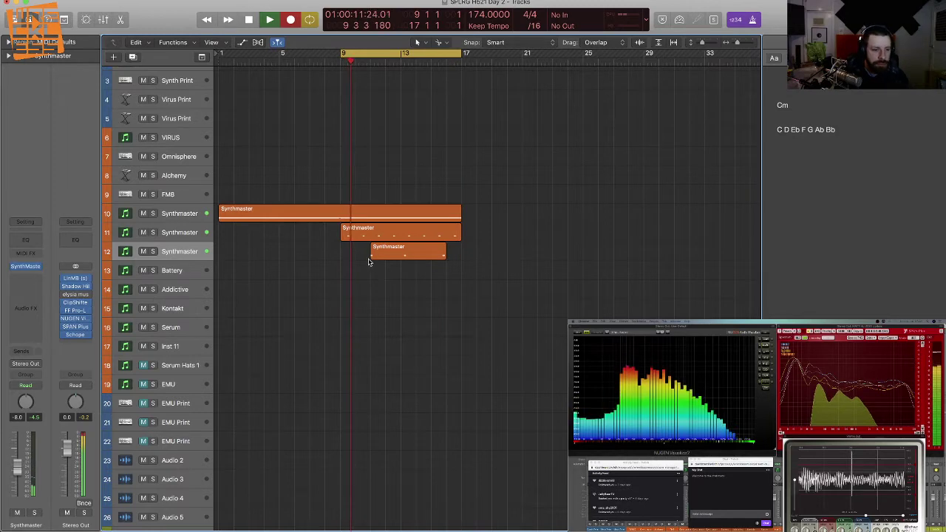
left_click_drag(371, 255, 342, 260)
Step: Stop playback and extend the end of the recorded chord region to bar 17
key("super+Right")
key("super+Right")
key("super+Down")
key("super+Down")
key("super+Down")
key("super+Down")
key("super+Down")
key("super+Down")
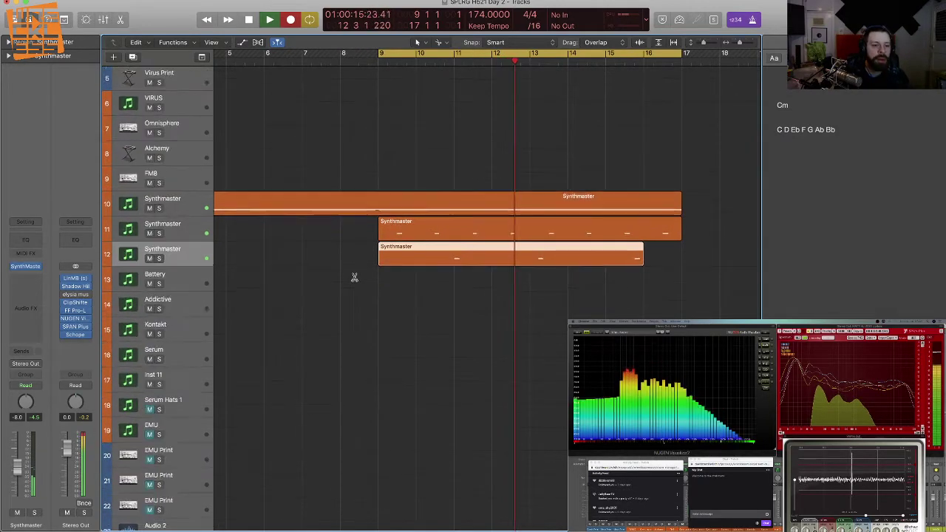
left_click(487, 326)
key("space")
left_click_drag(641, 269, 681, 276)
left_click(683, 297)
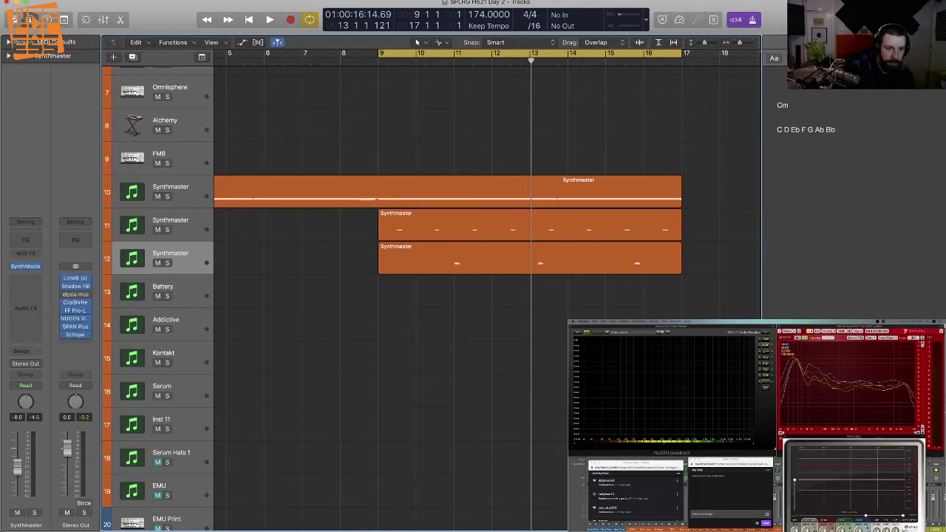
Step: In the chord region's piano roll, move the first chord about a beat earlier, nudge the second slightly later, and close the editor
key("space")
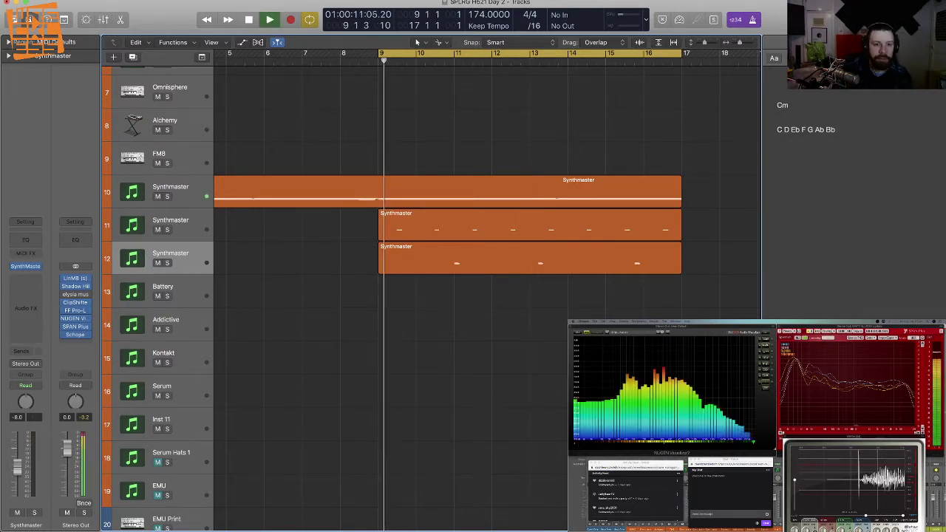
key("super+Right")
key("super+Down")
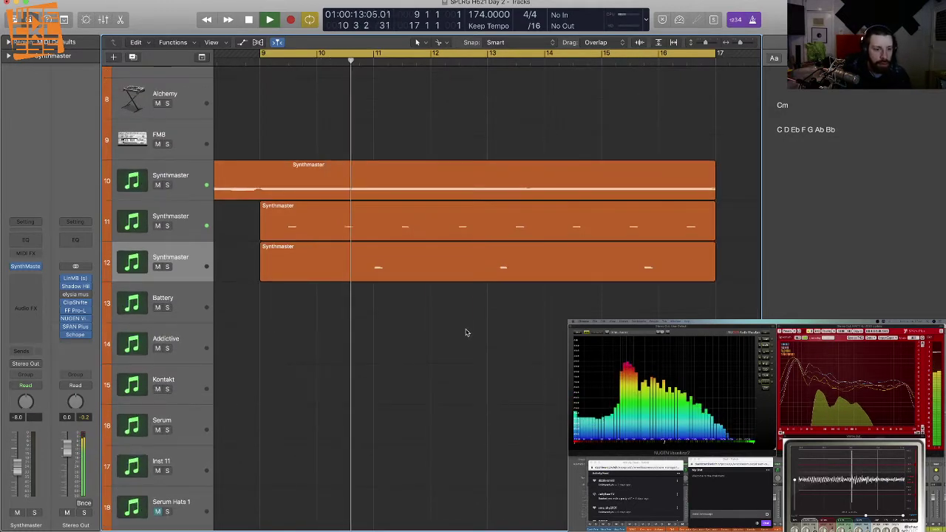
double_click(376, 262)
left_click_drag(375, 442, 402, 335)
left_click_drag(377, 368, 359, 368)
left_click(395, 369)
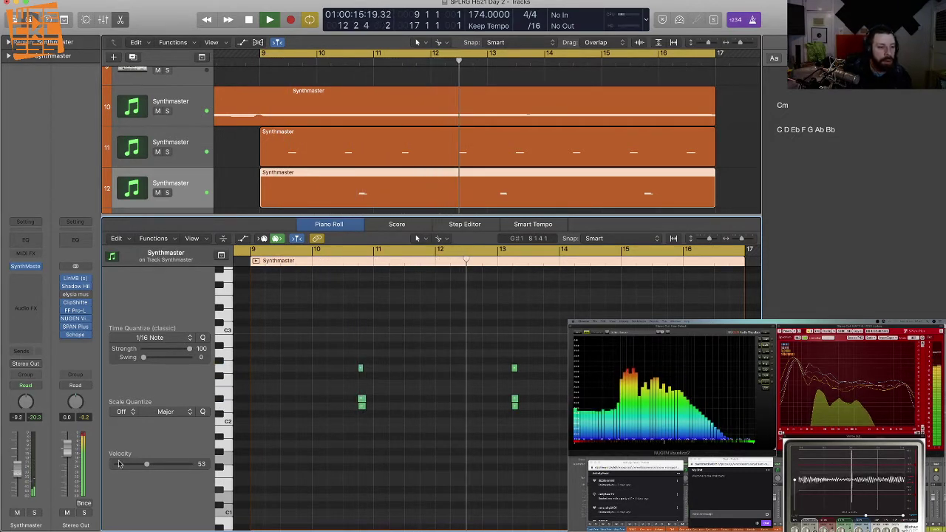
left_click_drag(509, 339, 534, 424)
left_click(516, 368)
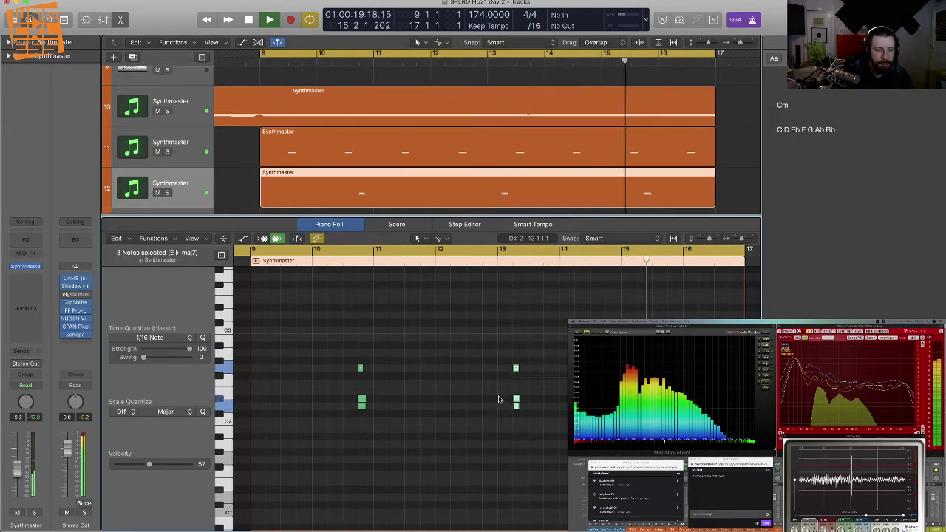
left_click(496, 400)
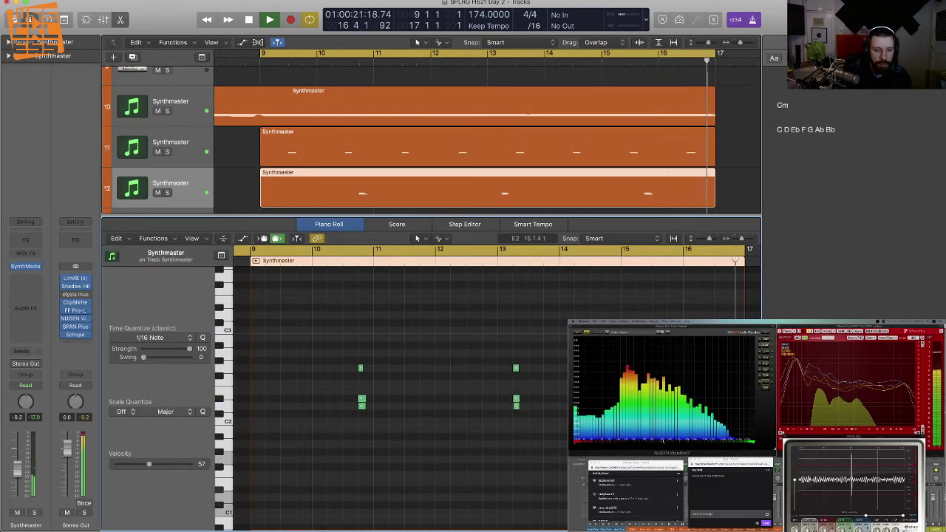
key("p")
Step: Duplicate the third Synthmaster track and copy its chord region onto the new track at bar 9
key("super+Left")
key("super+Up")
key("super+Up")
key("super+Up")
key("super+Up")
key("super+Up")
key("super+Up")
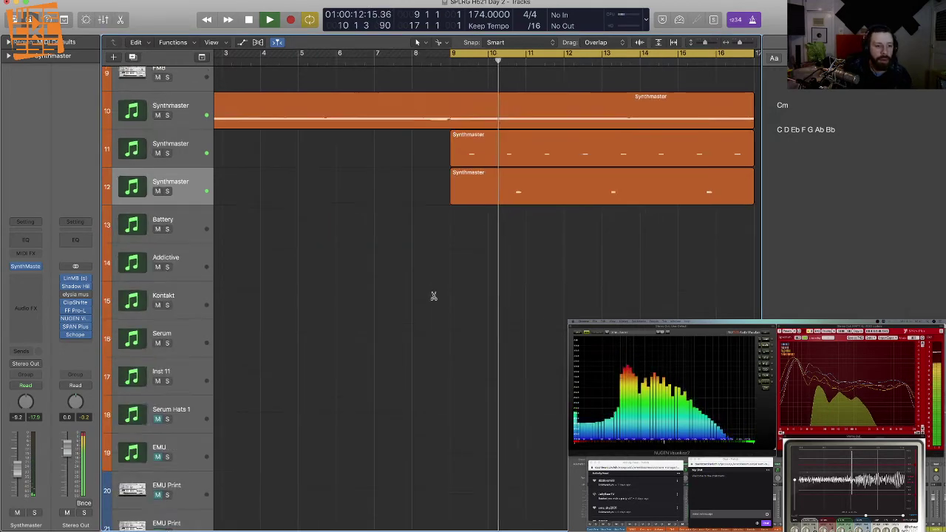
key("super+Left")
key("super+Up")
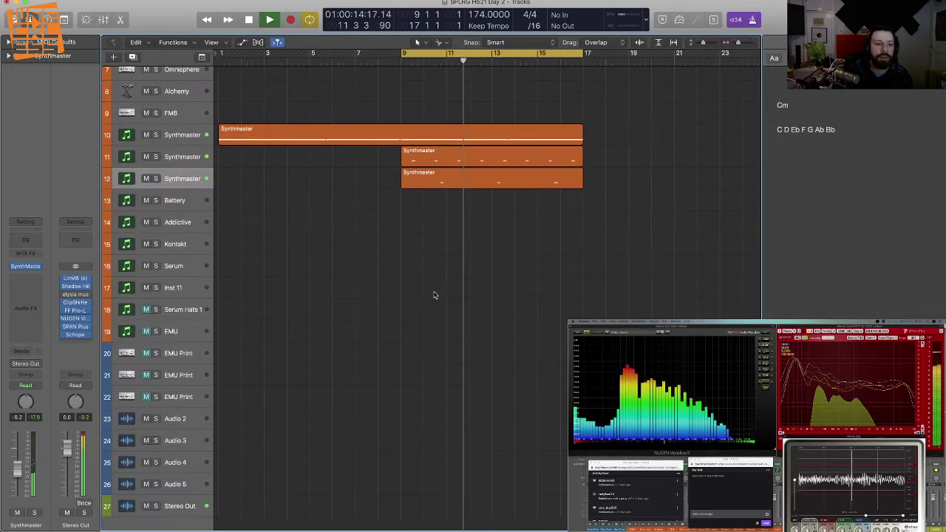
left_click(194, 180)
key("super+d")
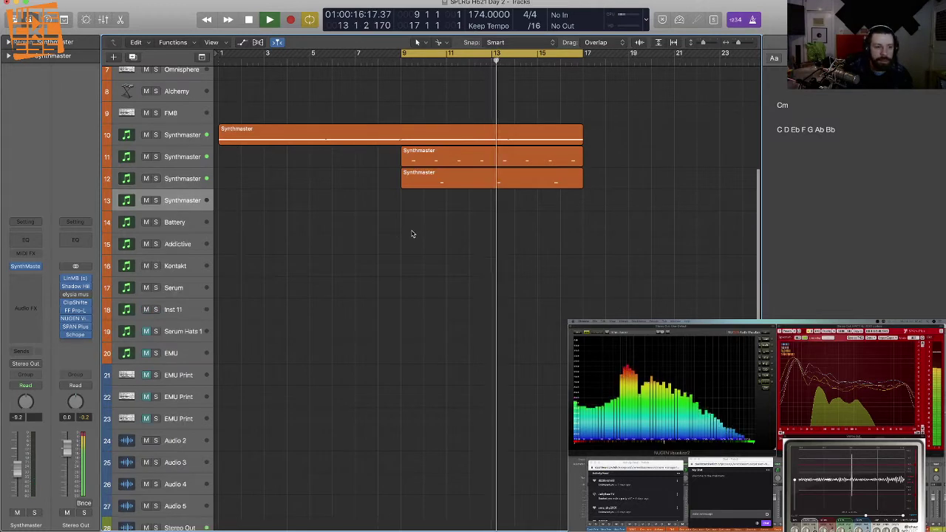
left_click_drag(444, 179, 452, 200)
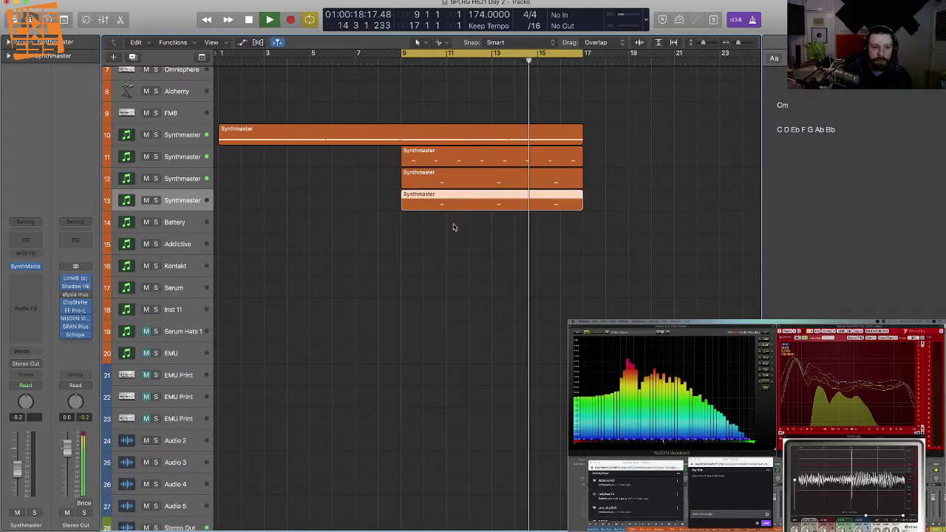
Step: Delete the copied chord region from the fourth Synthmaster track and bring that track's instrument editor into full view
key("Delete")
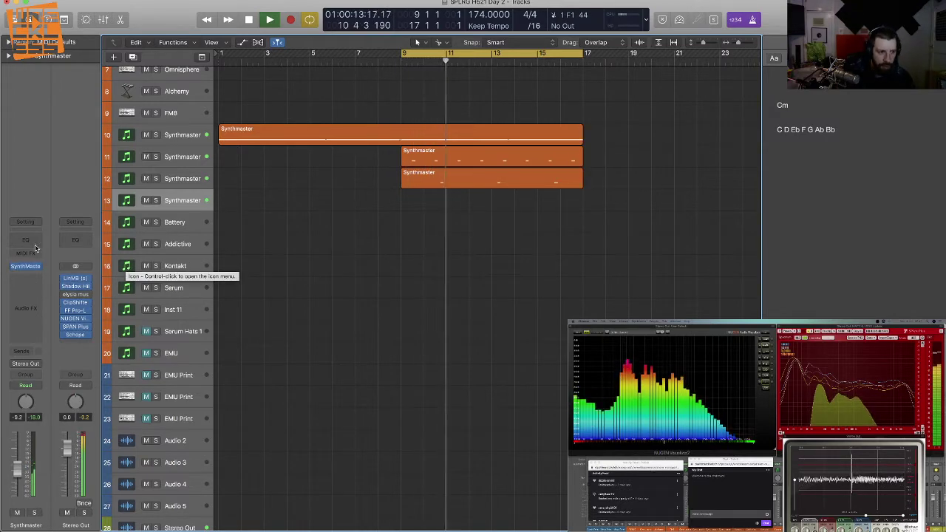
key("v")
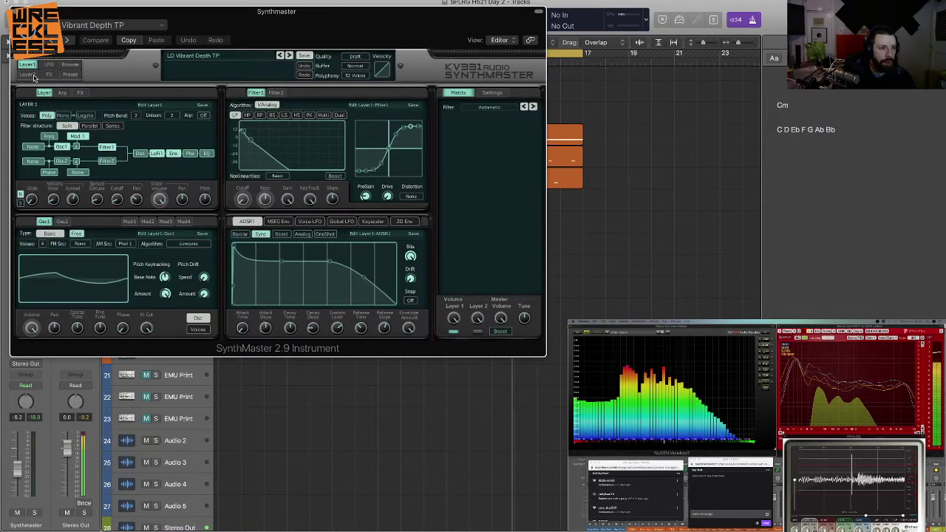
left_click_drag(223, 27, 380, 75)
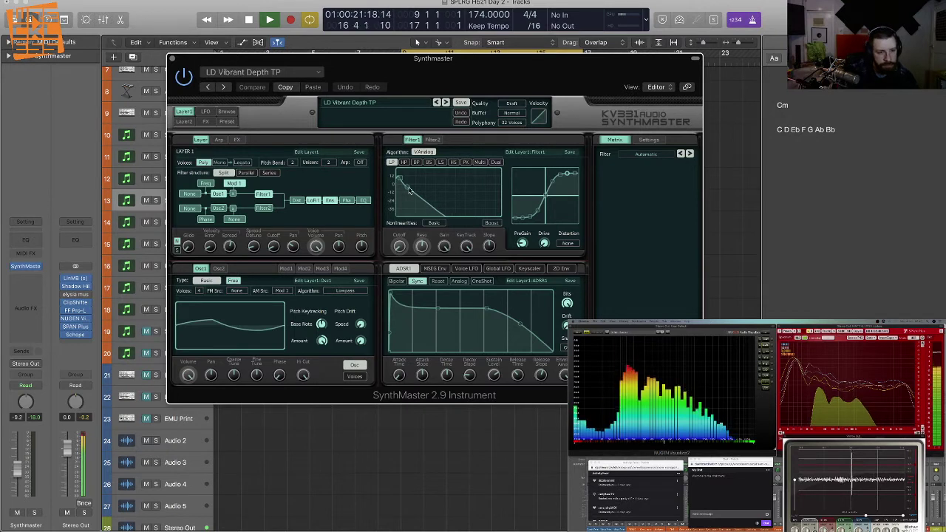
Step: Raise Filter 1's cutoff, switch the filter from low-pass to band-pass (BP), and bring the cutoff back down to mid-range
left_click_drag(398, 179, 479, 183)
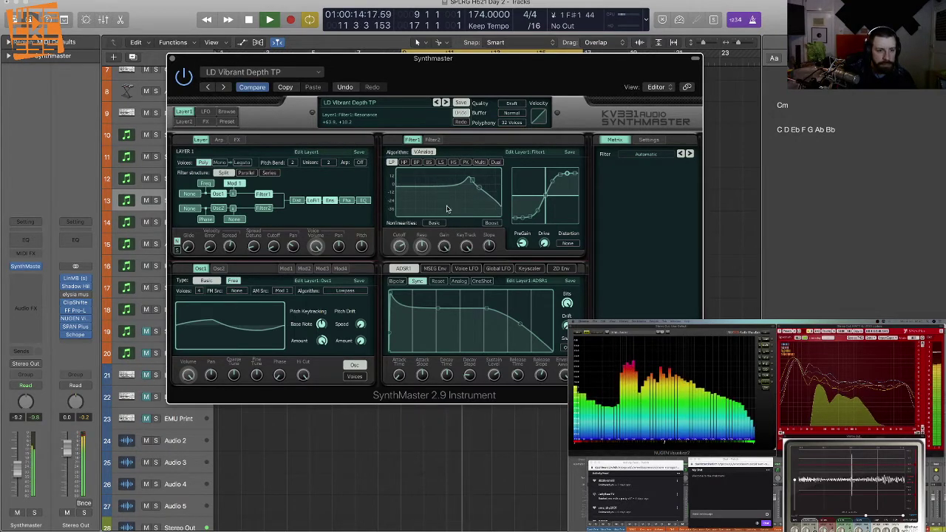
left_click(404, 162)
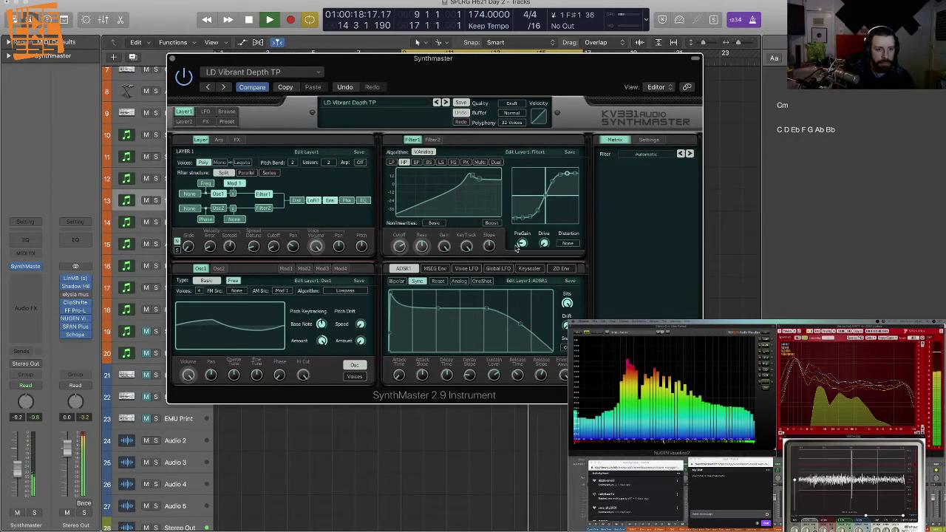
left_click(417, 163)
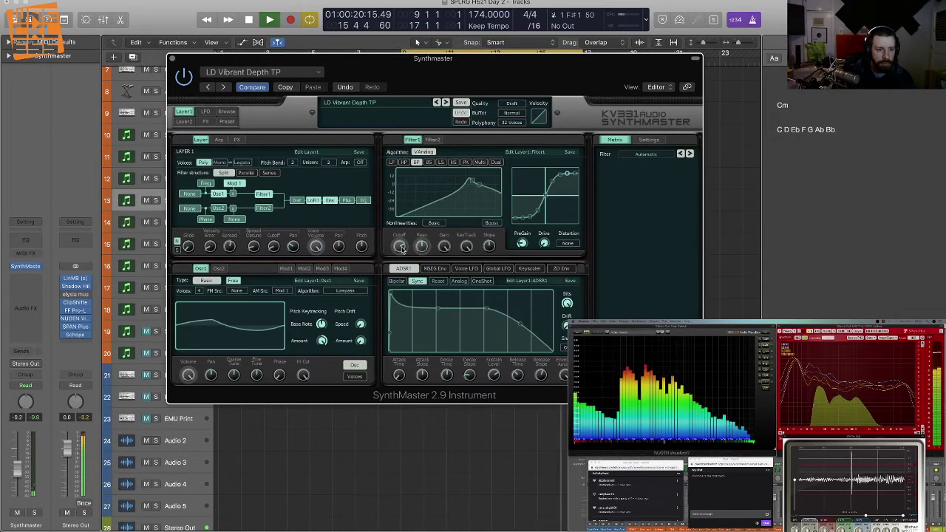
left_click_drag(402, 250, 402, 269)
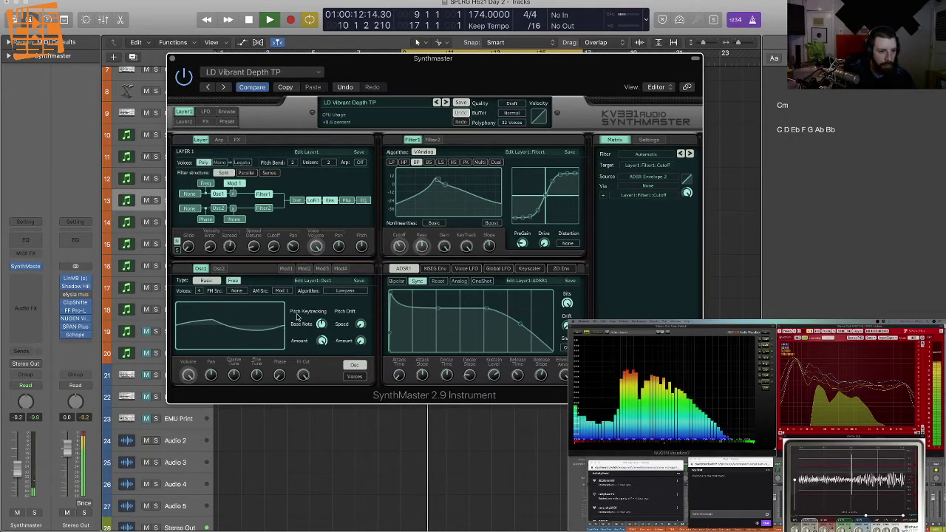
Step: Set Layer 1's Osc2 to 6 voices and Osc1 to 7 voices
left_click(216, 271)
left_click(199, 291)
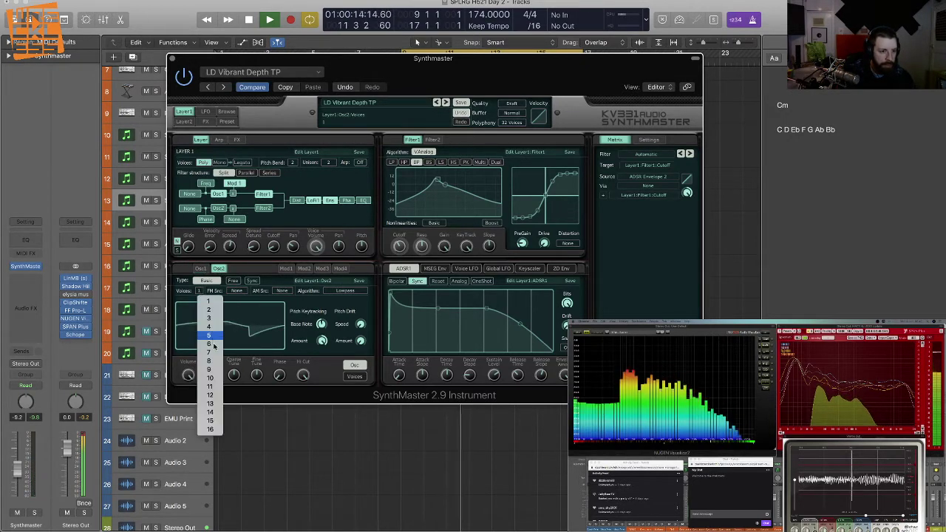
left_click(214, 345)
left_click(355, 377)
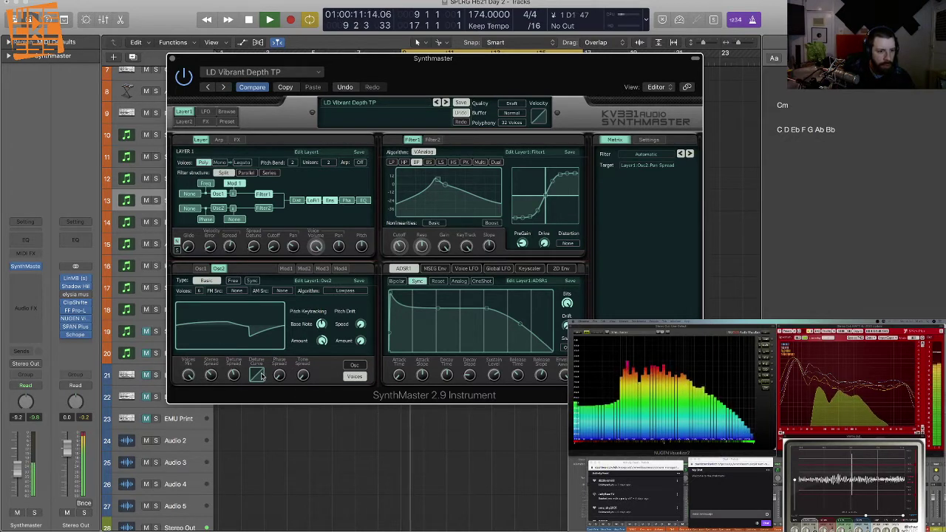
left_click(201, 269)
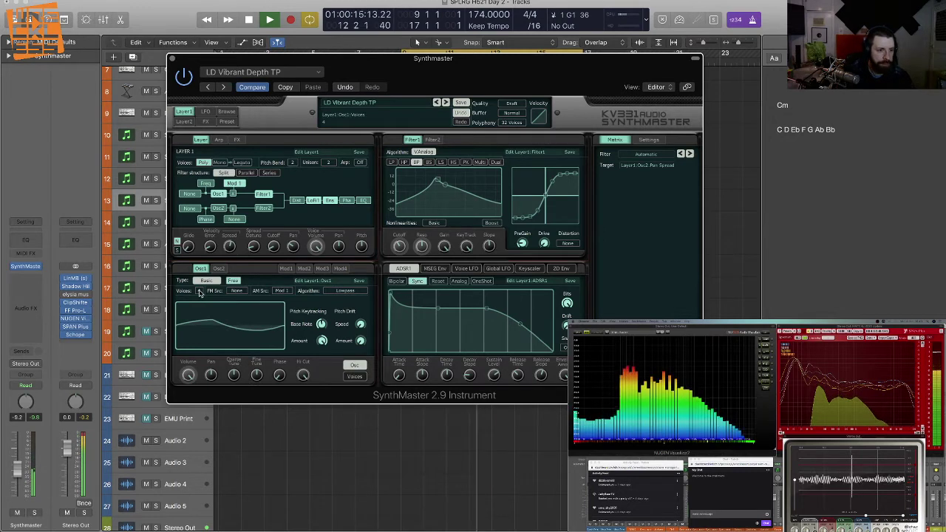
left_click(199, 292)
left_click(210, 354)
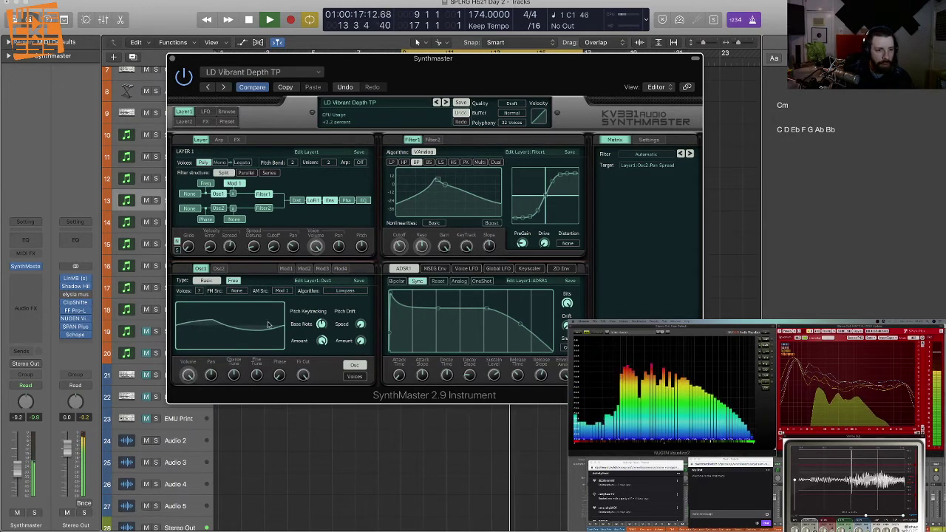
Step: Fine-tune the Filter 1 cutoff and assign voice LFO 2 (VLFO2) as a small modulation source for it
mouse_move(271, 328)
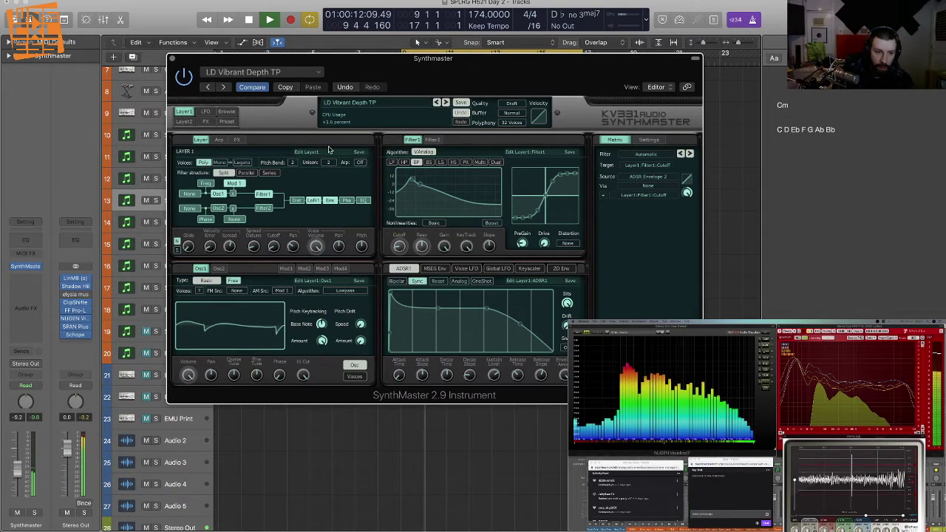
mouse_move(400, 246)
left_mouse_down()
mouse_move(405, 224)
mouse_move(404, 245)
mouse_move(404, 233)
left_mouse_up()
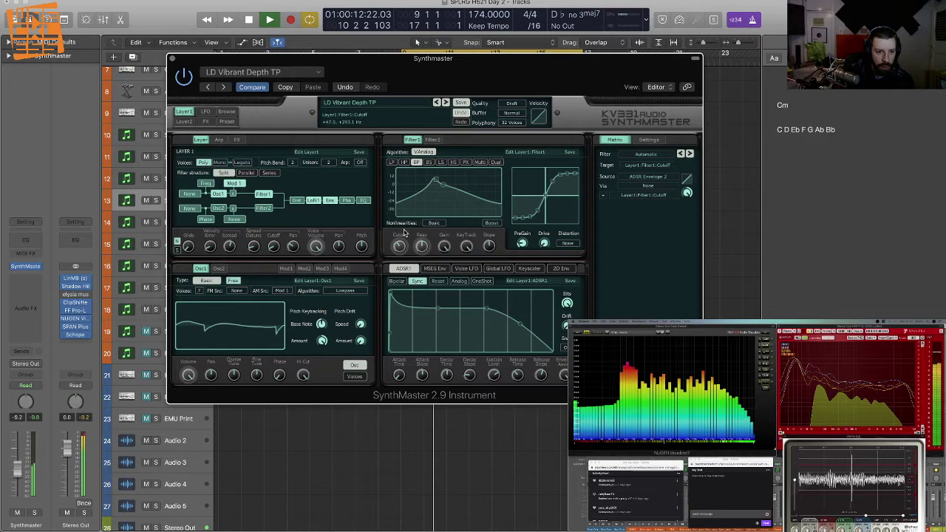
left_click(470, 271)
left_click(467, 282)
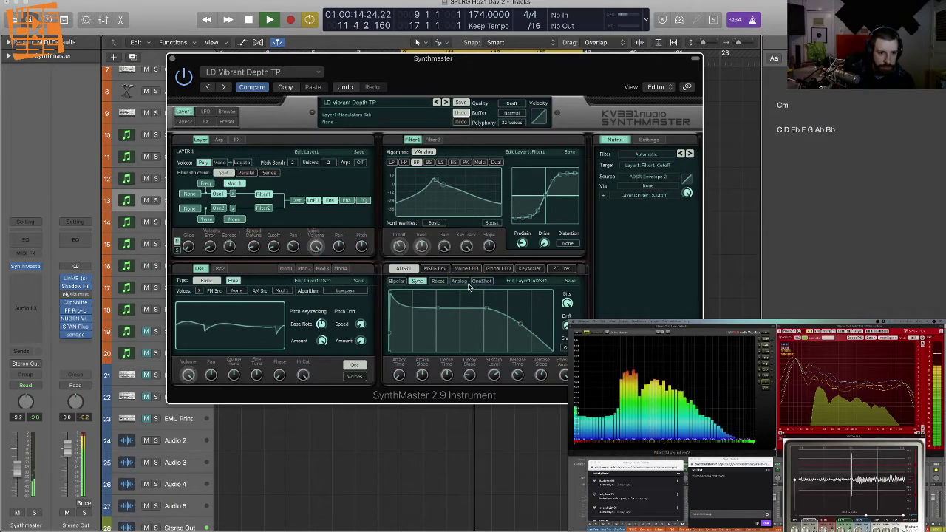
left_click(400, 246)
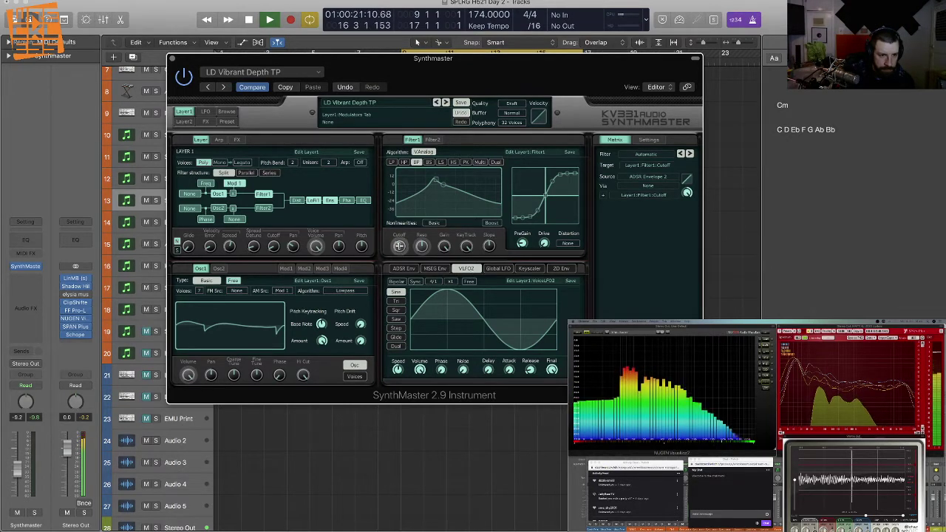
left_click_drag(399, 246, 400, 247)
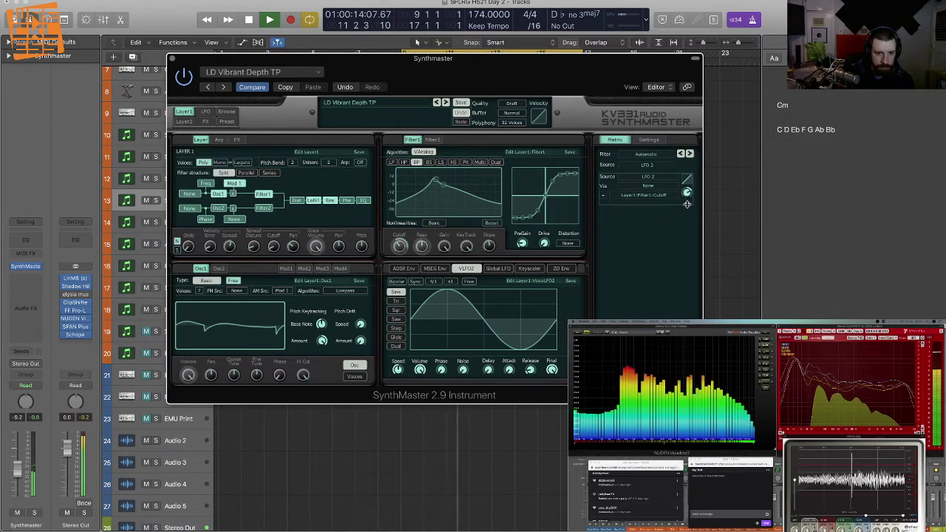
left_click_drag(687, 205, 688, 207)
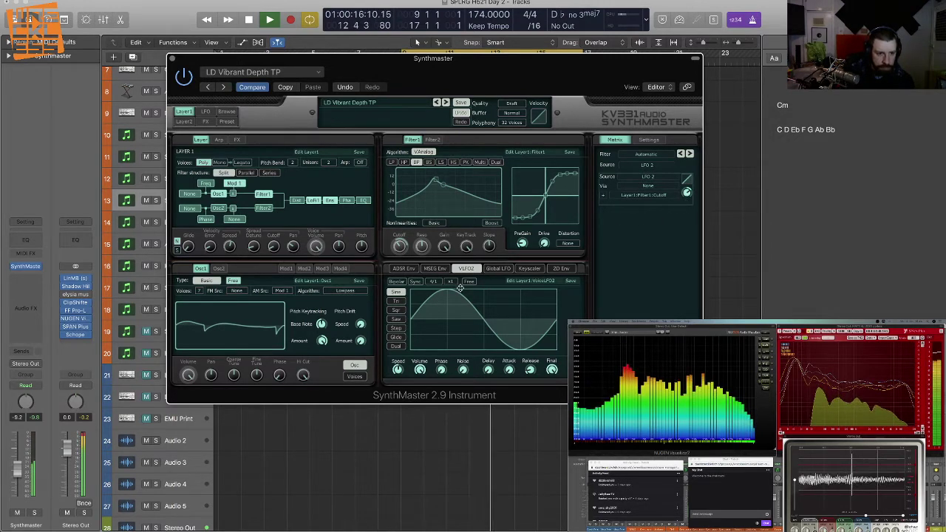
Step: Sync voice LFO 2 to the beat at a rate of 1/2 with the times 1.5 multiplier
left_click(412, 282)
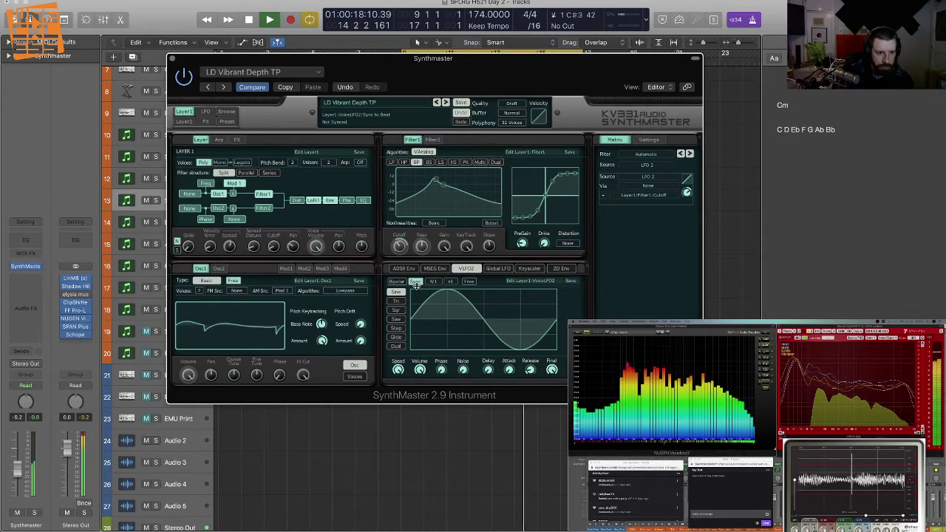
left_click(441, 281)
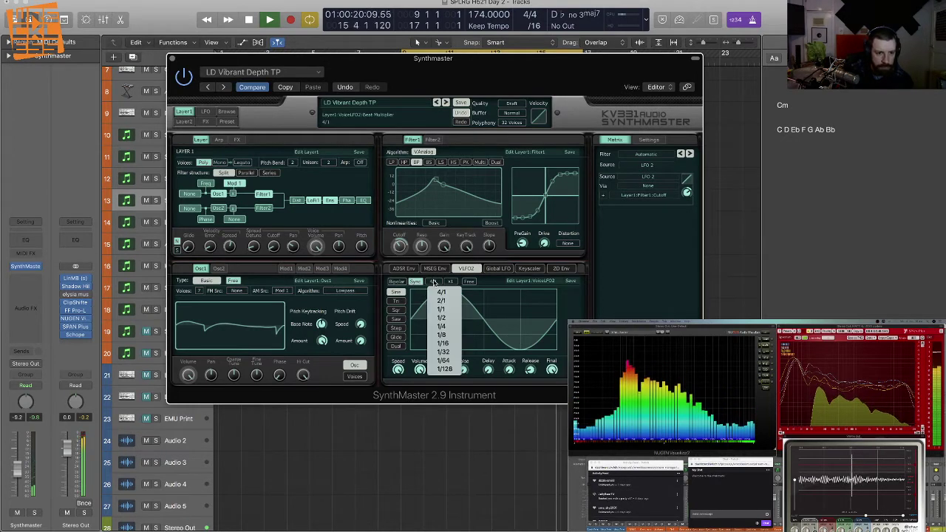
left_click(452, 326)
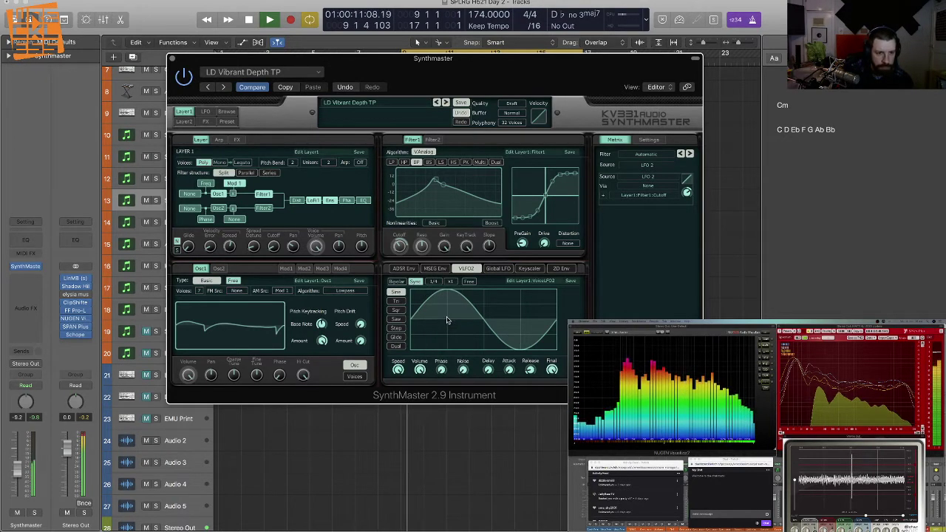
left_click(435, 282)
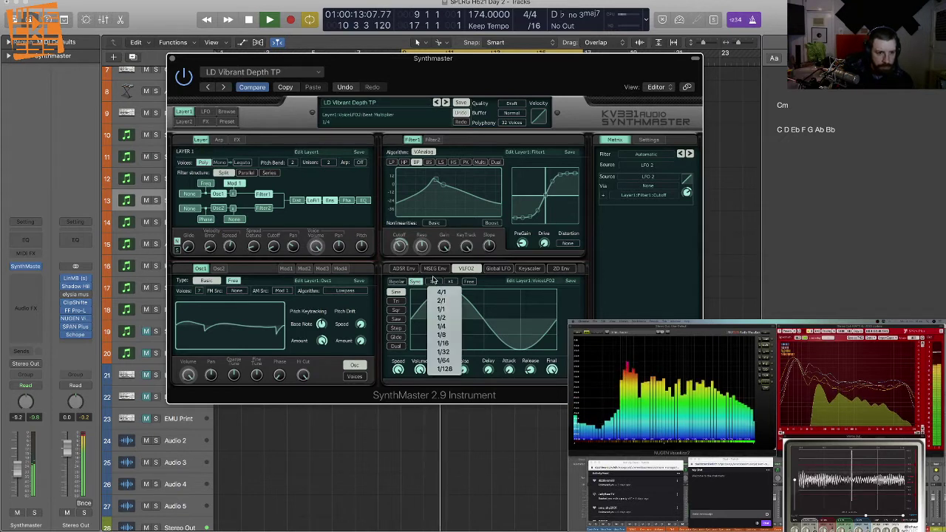
left_click(433, 284)
left_click(452, 281)
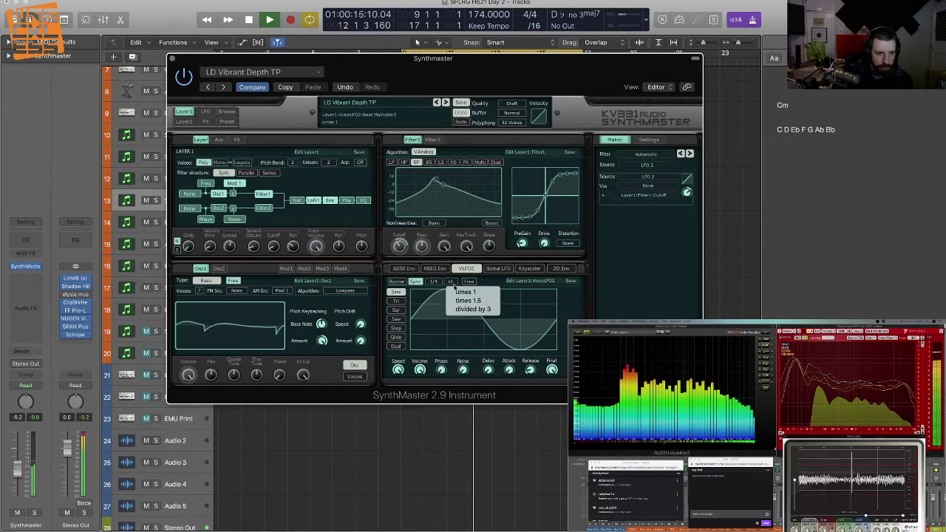
left_click(448, 296)
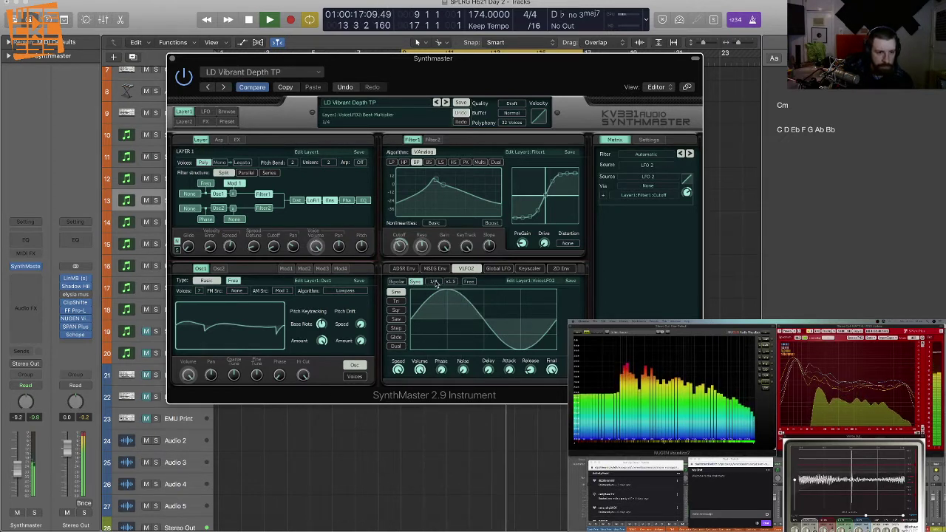
left_click(447, 283)
left_click(451, 318)
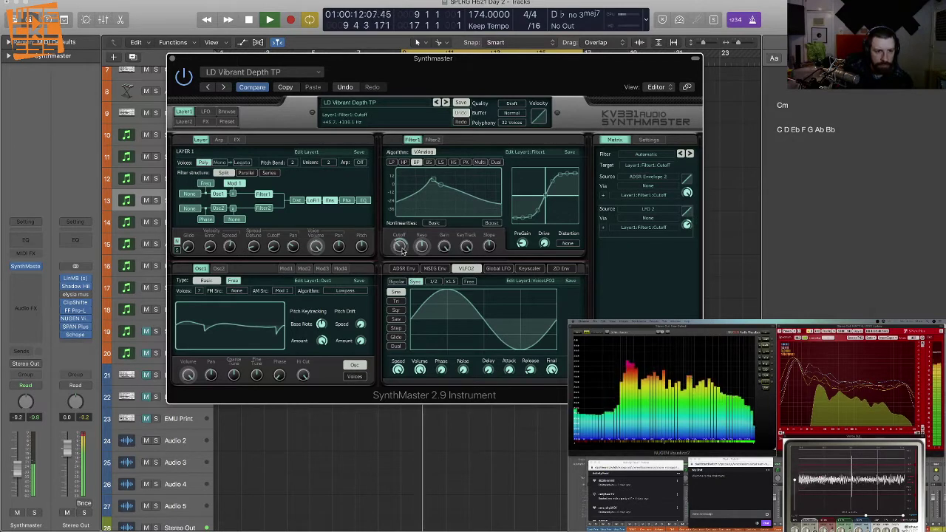
Step: Close the instrument editor and set the fourth Synthmaster track's volume to -15.0 dB
left_click(172, 59)
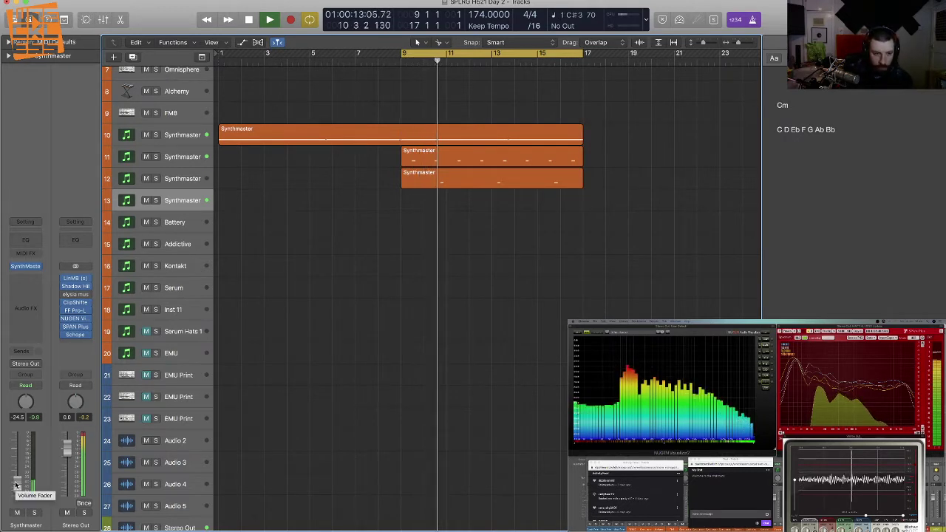
mouse_move(17, 482)
left_mouse_down()
mouse_move(23, 458)
mouse_move(18, 477)
left_mouse_up()
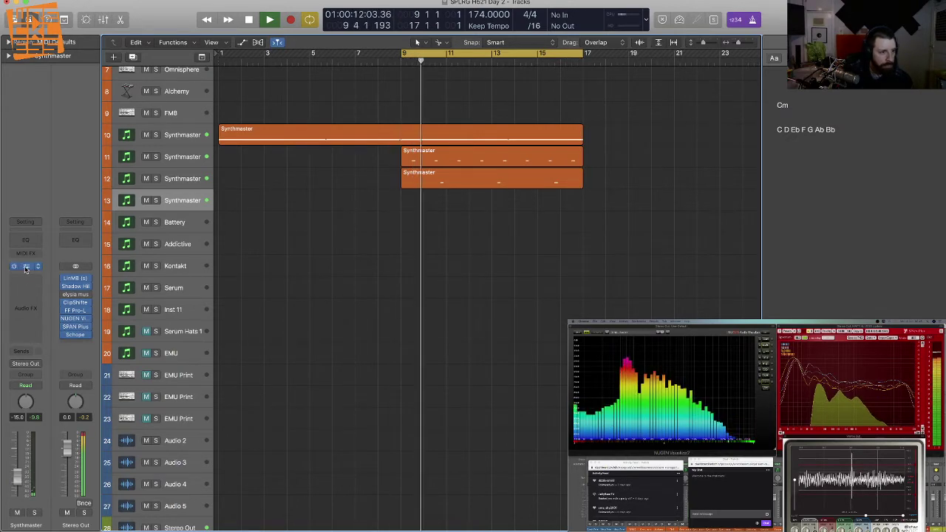
Step: Reopen the track's SynthMaster, shorten the ADSR1 release time sharply, and raise the Filter 1 cutoff
key("v")
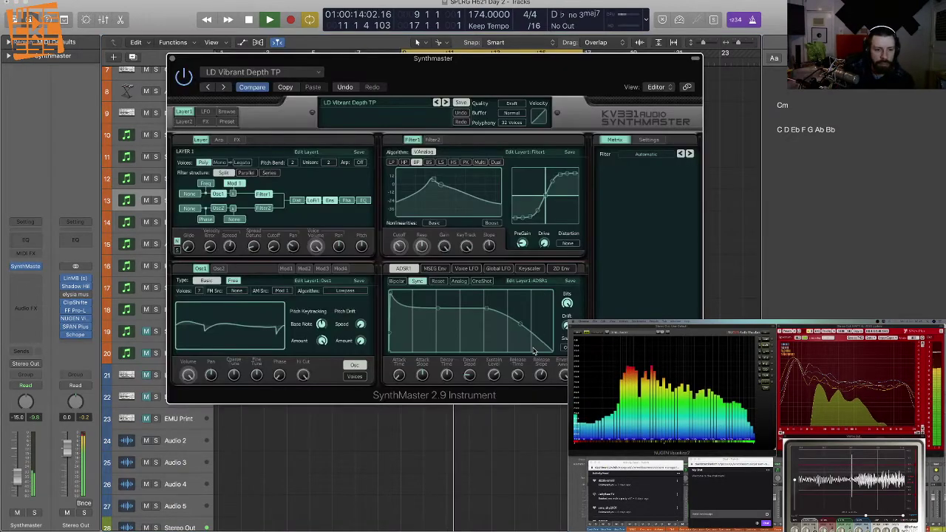
left_click_drag(517, 375, 517, 396)
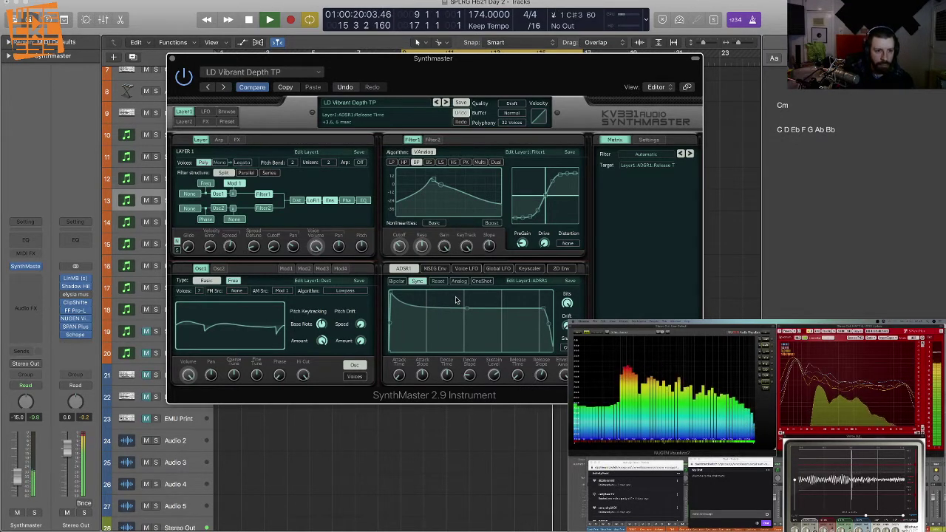
left_click_drag(402, 246, 403, 241)
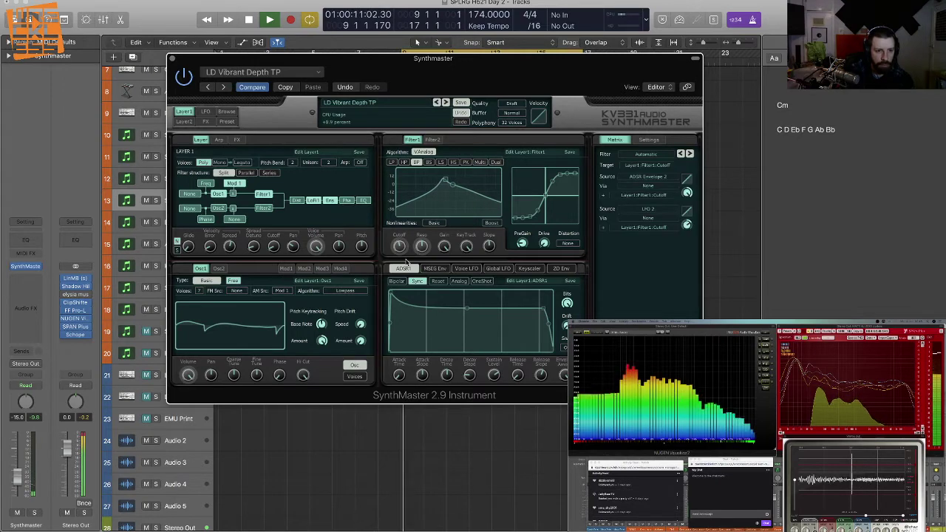
Step: Reduce voice LFO 2's volume and final level, lower the Filter 1 cutoff, and close the instrument editor
left_click(468, 272)
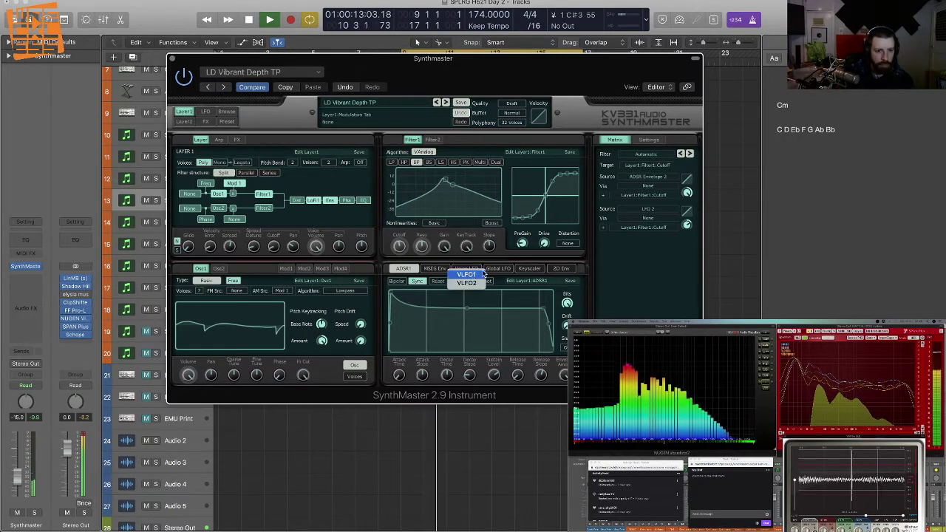
left_click(497, 273)
left_click(466, 271)
left_click(469, 284)
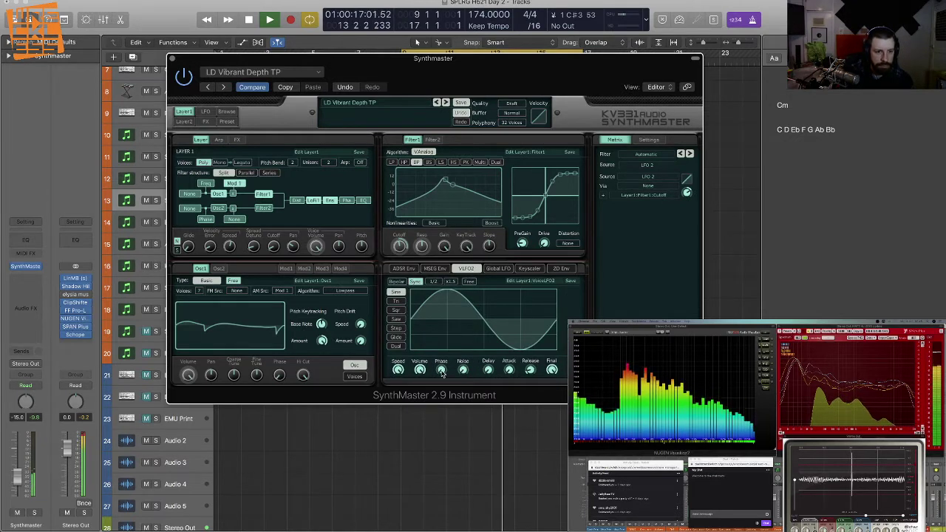
left_click_drag(423, 369, 422, 385)
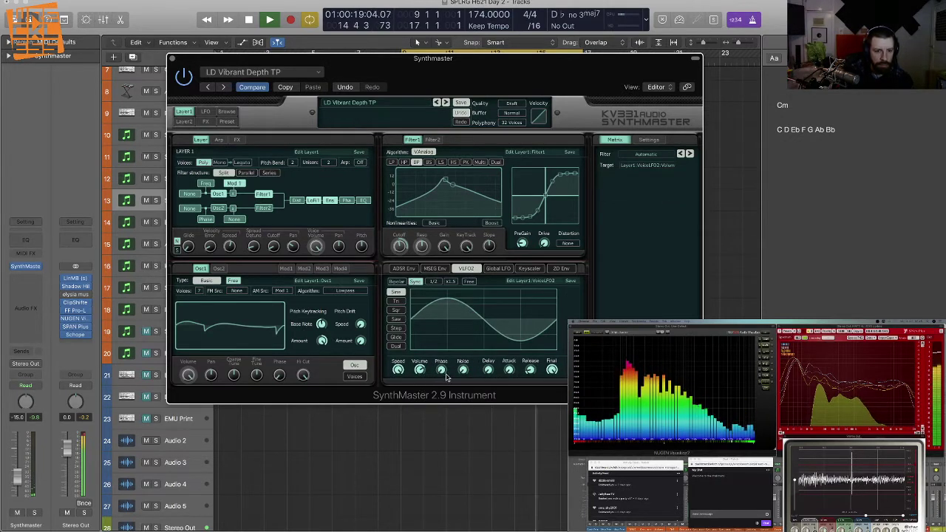
left_click_drag(552, 369, 550, 388)
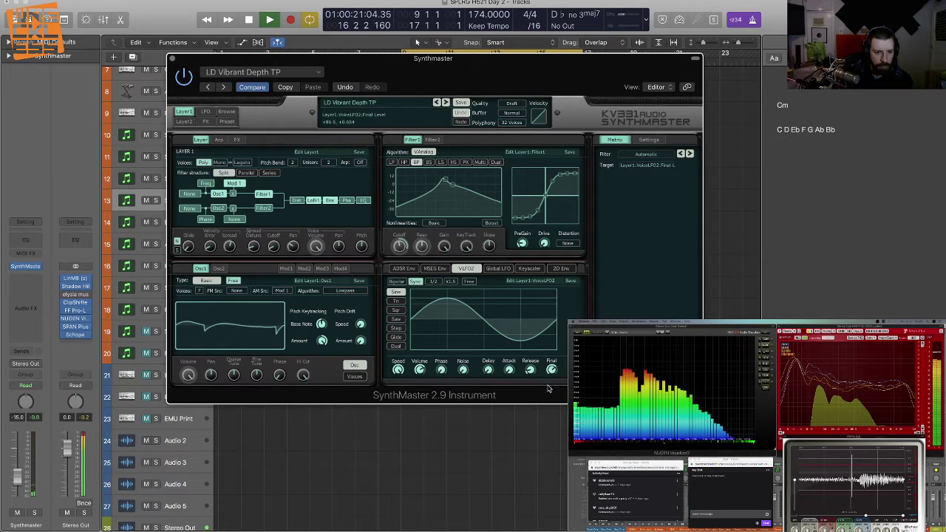
left_click_drag(399, 247, 403, 261)
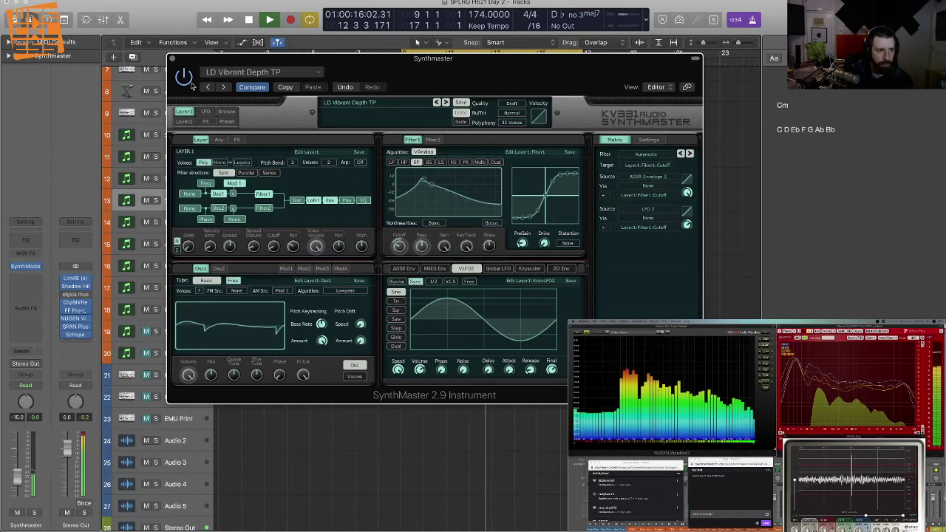
key("super+w")
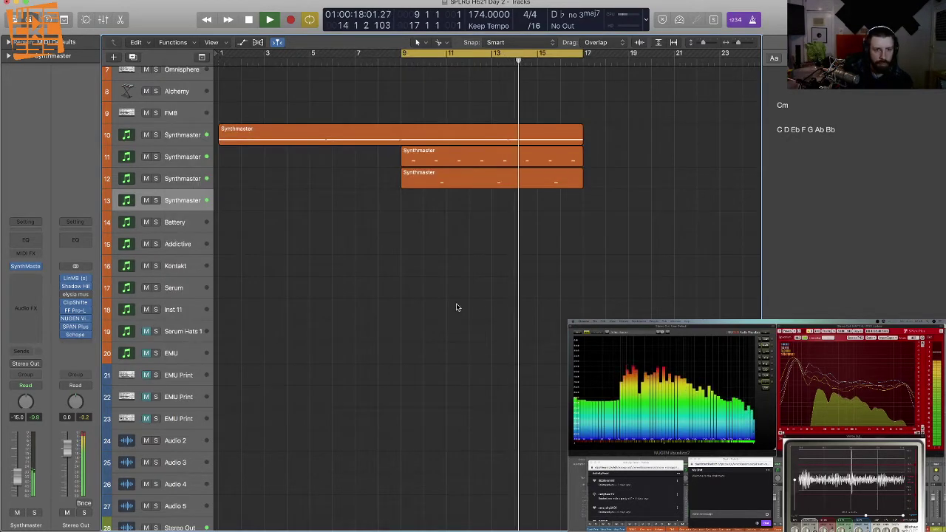
Step: Record a sustained two-note part on the fourth Synthmaster track from bar 9 and open the recorded region in the Piano Roll
key("space")
key("r")
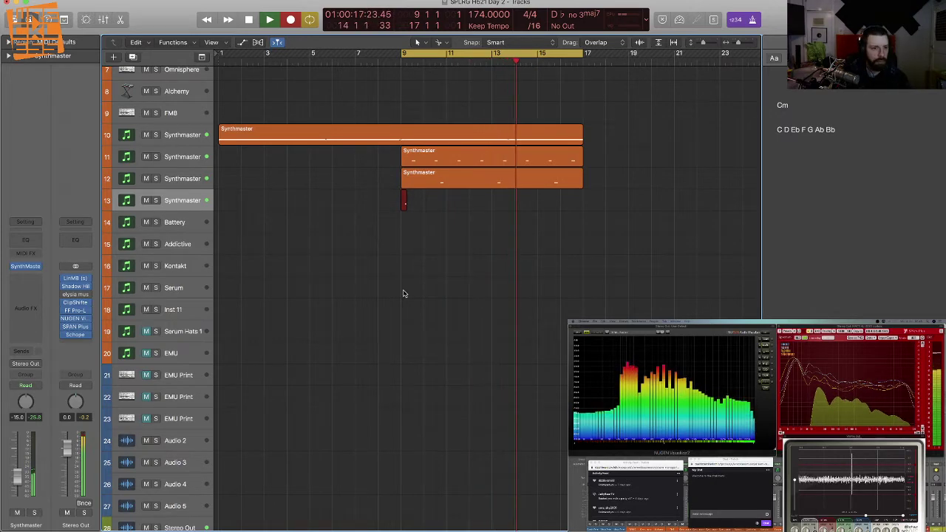
key("space")
double_click(440, 193)
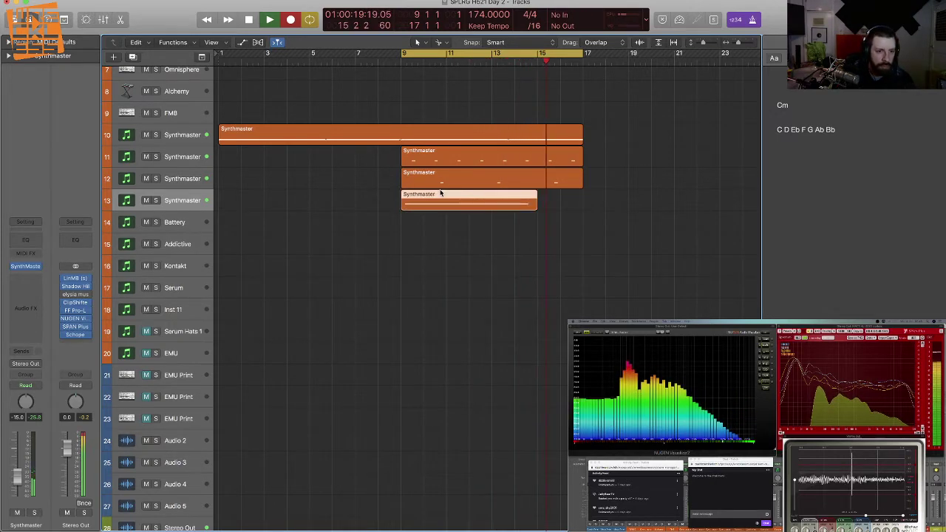
key("space")
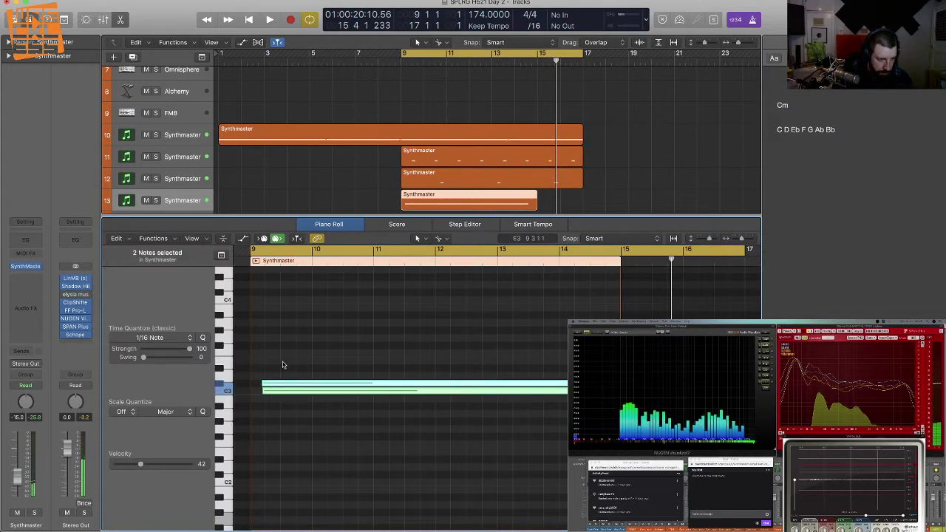
Step: Trim the start of both recorded notes slightly later and set the upper note's velocity to 60
left_click(264, 390)
left_click_drag(264, 389, 267, 388)
left_click(355, 421)
key("space")
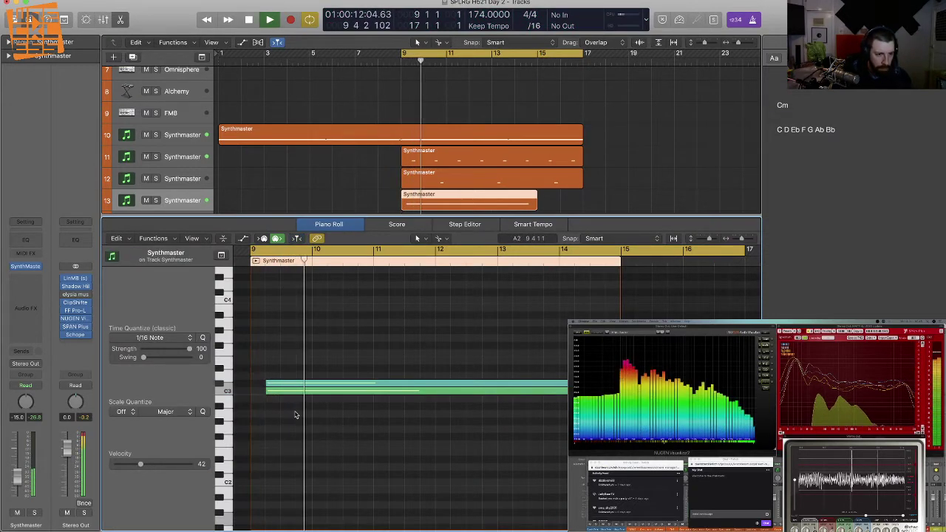
key("space")
left_click(293, 384)
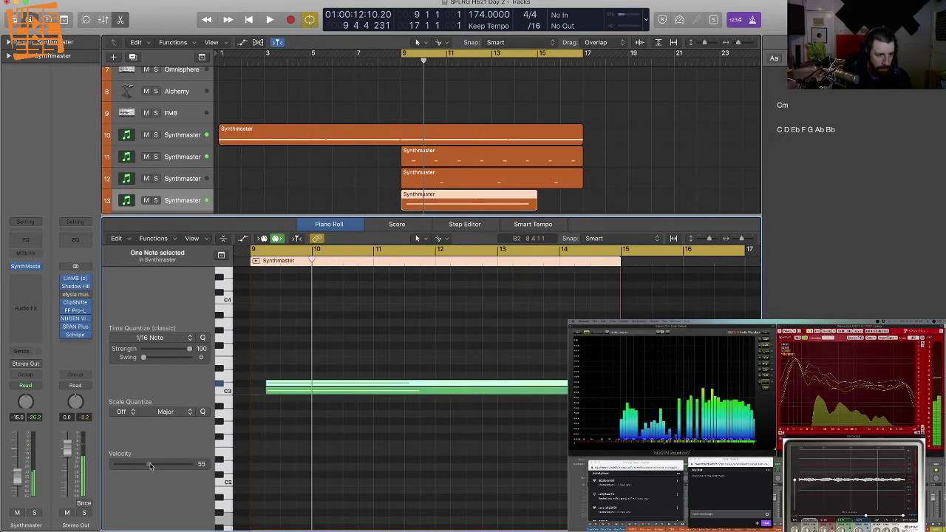
left_click(353, 431)
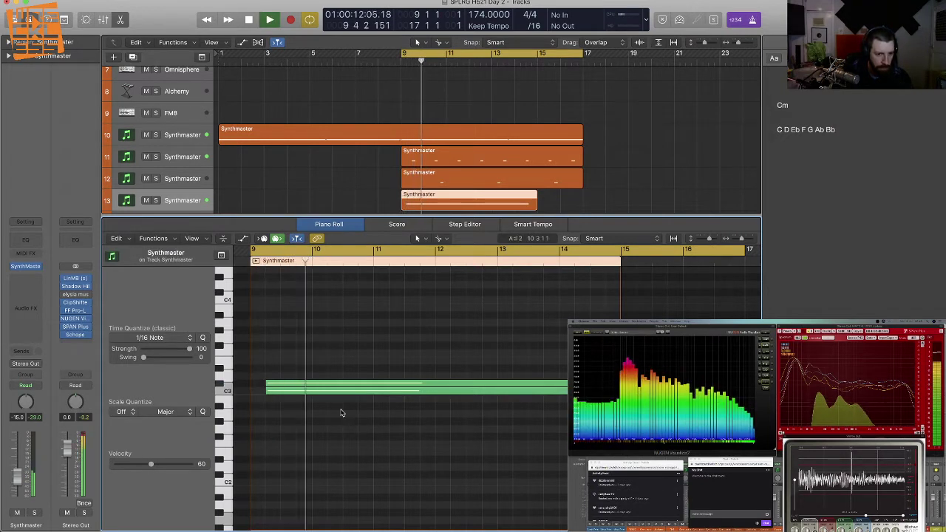
Step: Force both notes legato to the end of the region, keeping the chord notes, and close the Piano Roll
key("super+a")
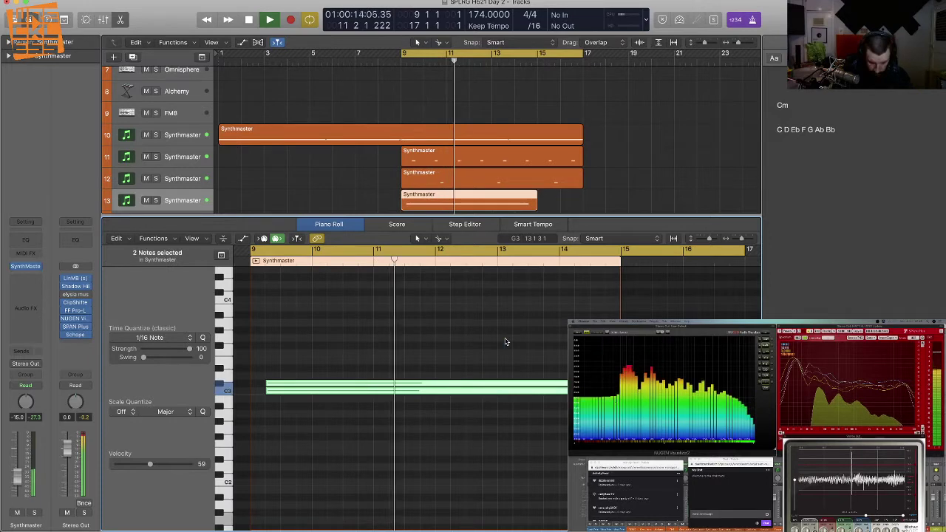
key("shift+backslash")
left_click(455, 172)
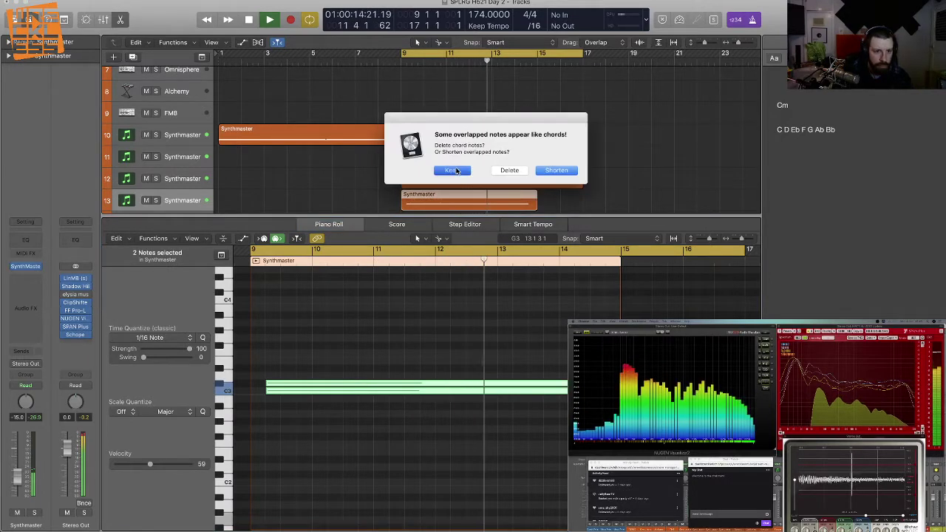
key("p")
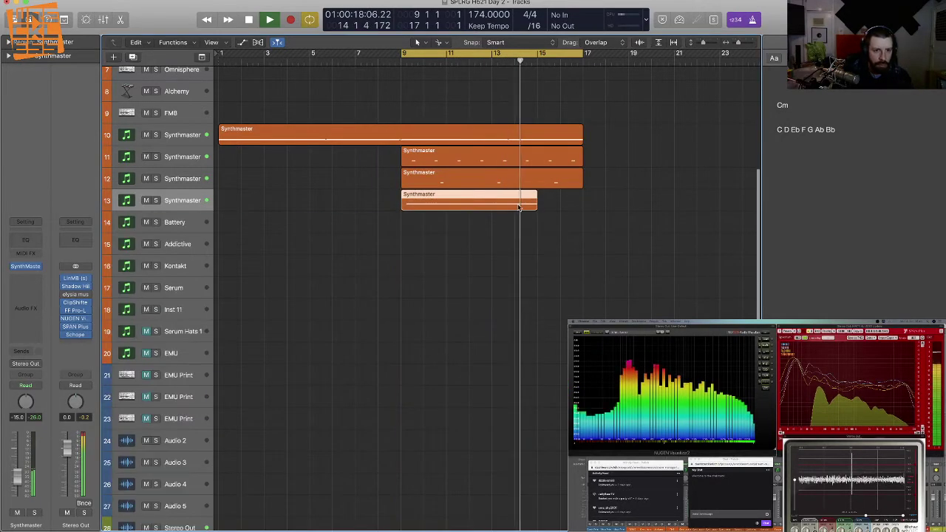
Step: Move the fourth Synthmaster track's region to bar 33 and lengthen it to bar 49
key("super+Left")
key("super+Left")
key("super+Left")
key("super+Left")
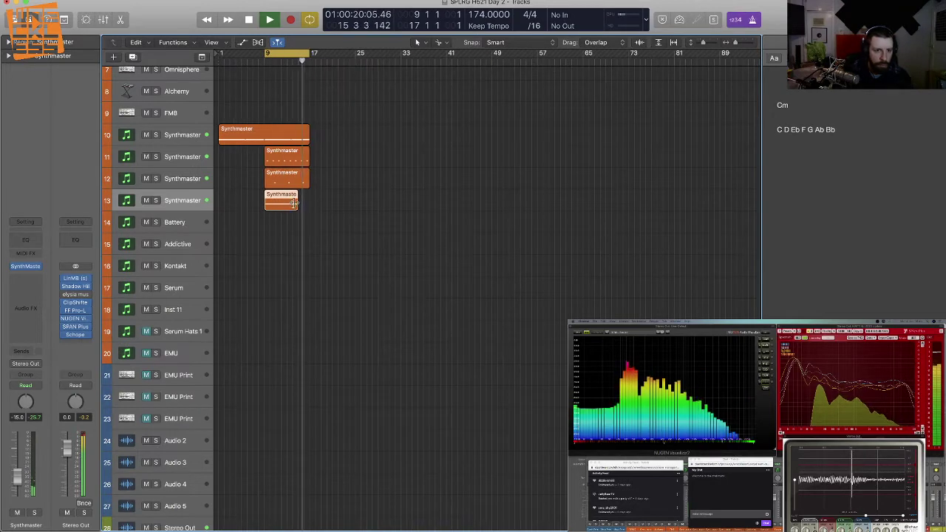
left_click_drag(280, 205, 490, 209)
Step: Extend both notes to the lengthened region's end with force legato, keep the chord notes, and close the Piano Roll
double_click(448, 206)
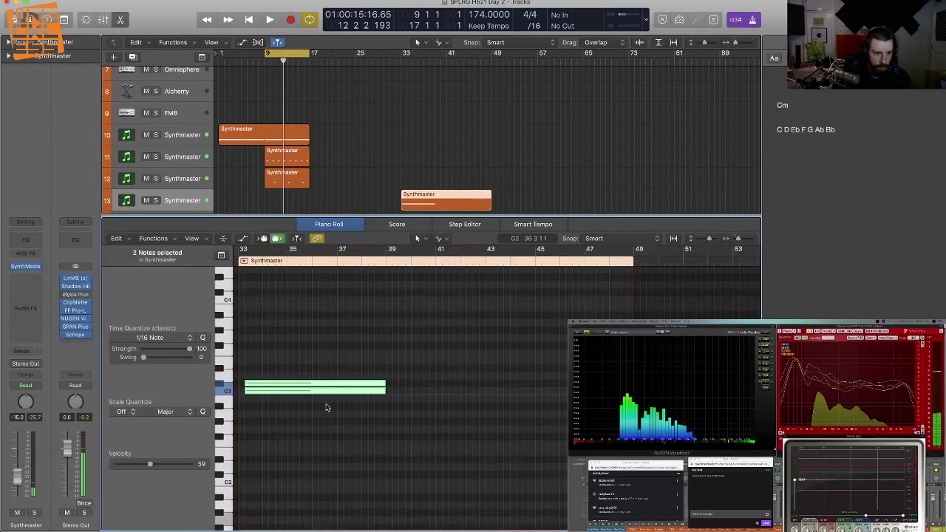
key("backslash")
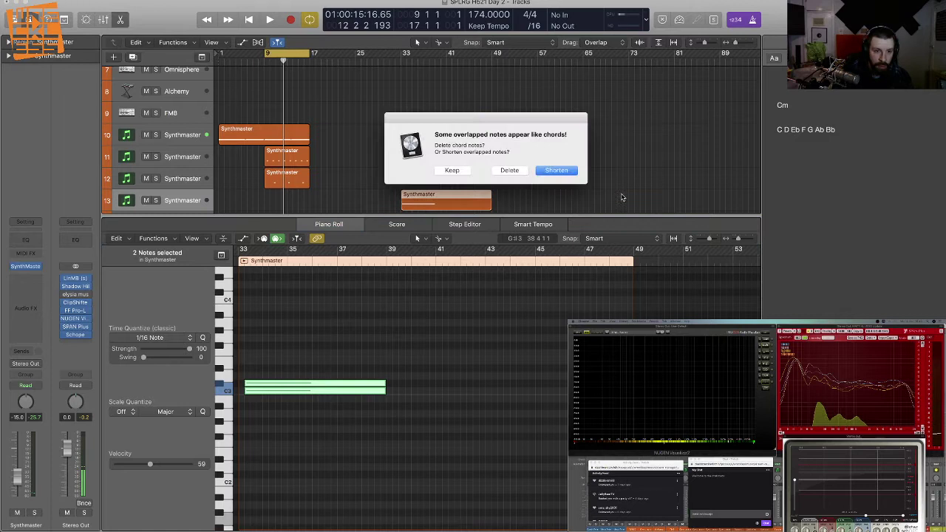
left_click(452, 171)
key("p")
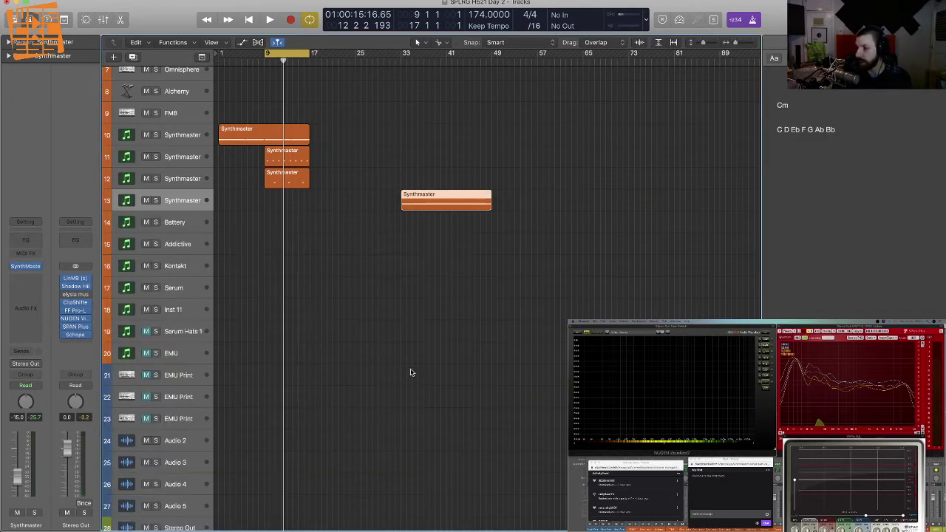
Step: Copy the progression region to bar 17 and the pluck and chord stab regions to bar 25
left_click(330, 219)
left_click_drag(341, 208, 335, 139)
left_click(328, 183)
left_click_drag(326, 182, 347, 175)
left_click(317, 210)
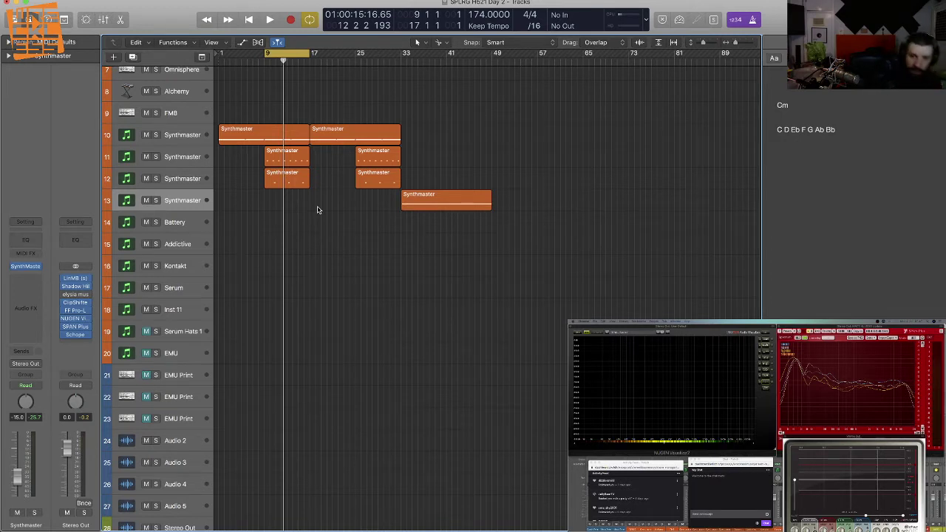
Step: Add to the project notes: "All musical parts for this tune need to be build from Modification or variations to one synth patch."
left_click(843, 129)
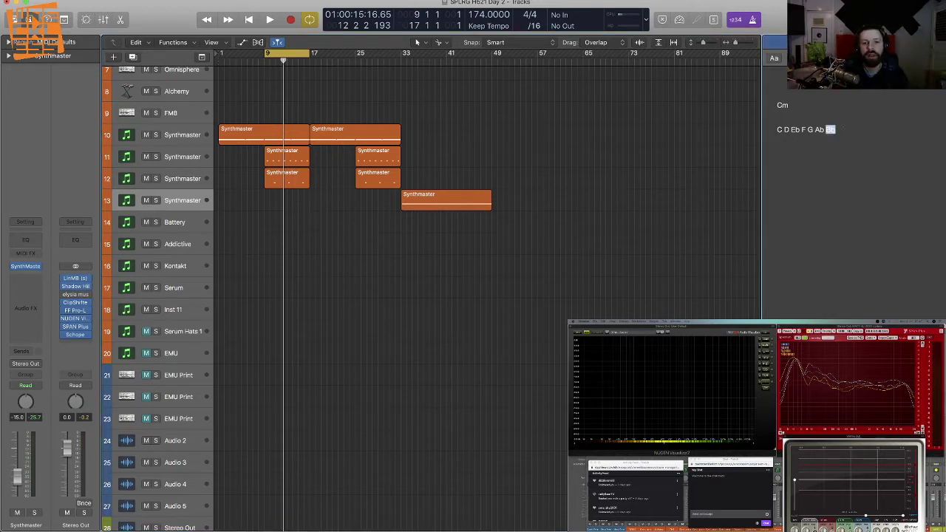
key("super+z")
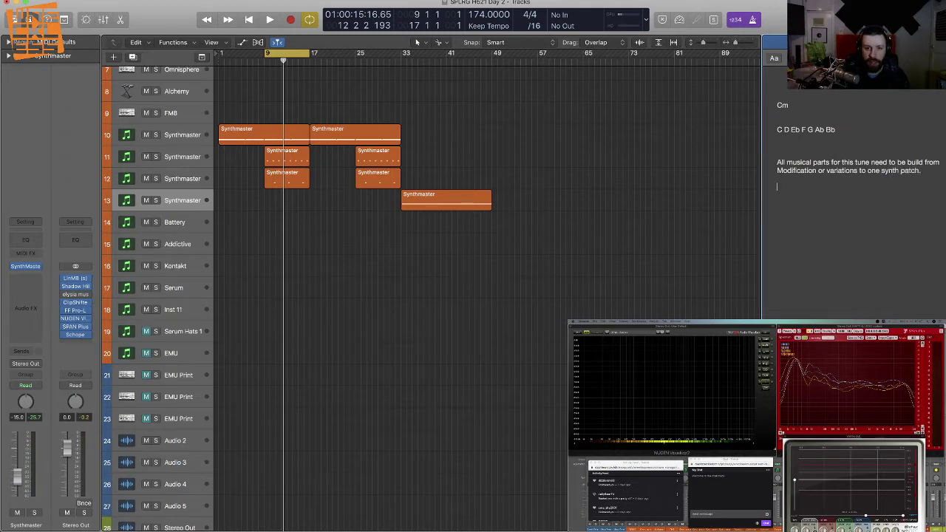
Step: Look up the first Synthmaster track's preset, add "Synthmaster: LD Vibrant Depth TP" to the project notes, and close the instrument editor
left_click(178, 141)
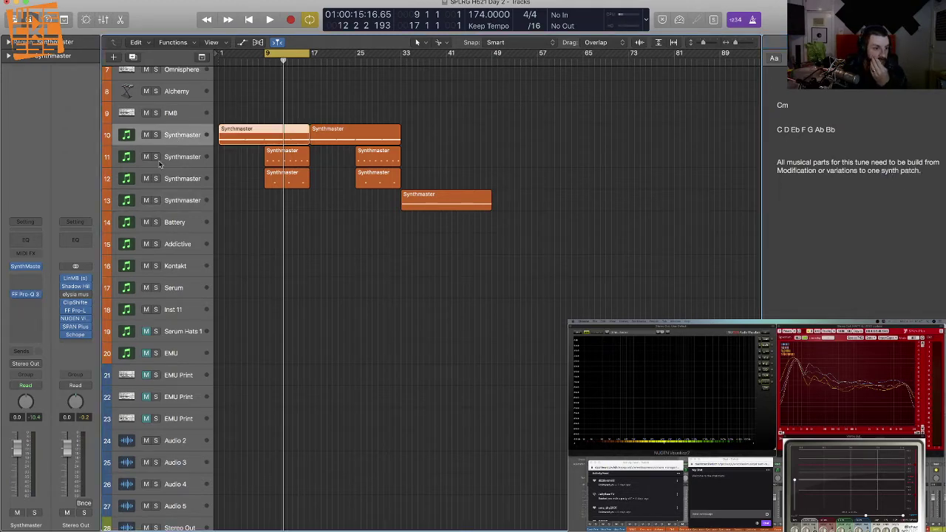
left_click(25, 265)
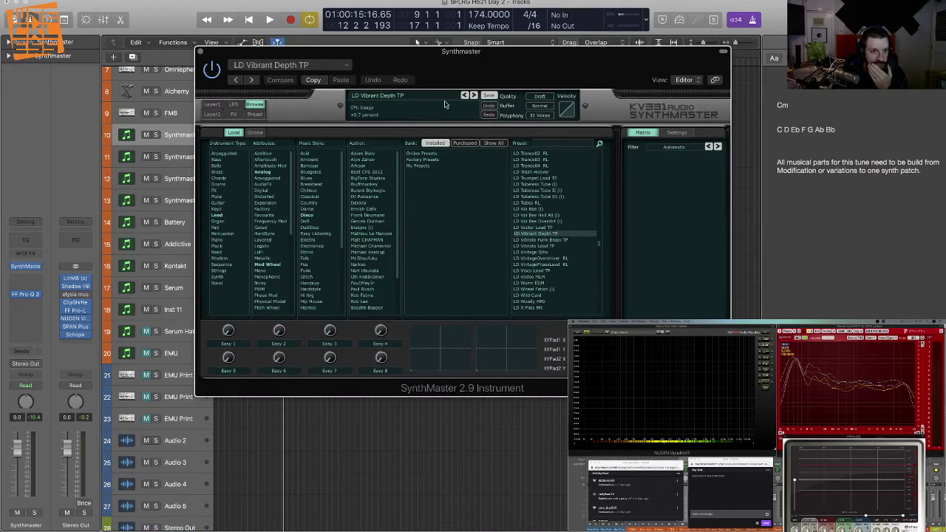
left_click(869, 189)
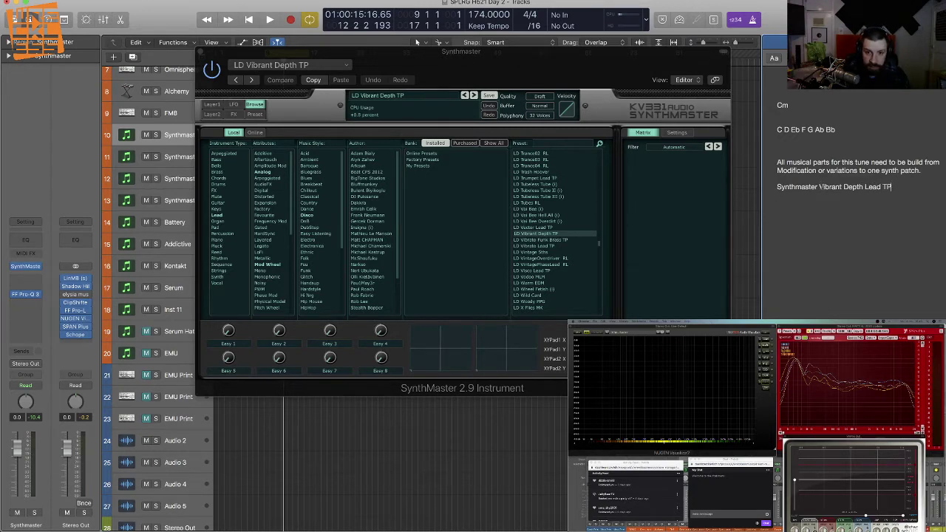
type(": L")
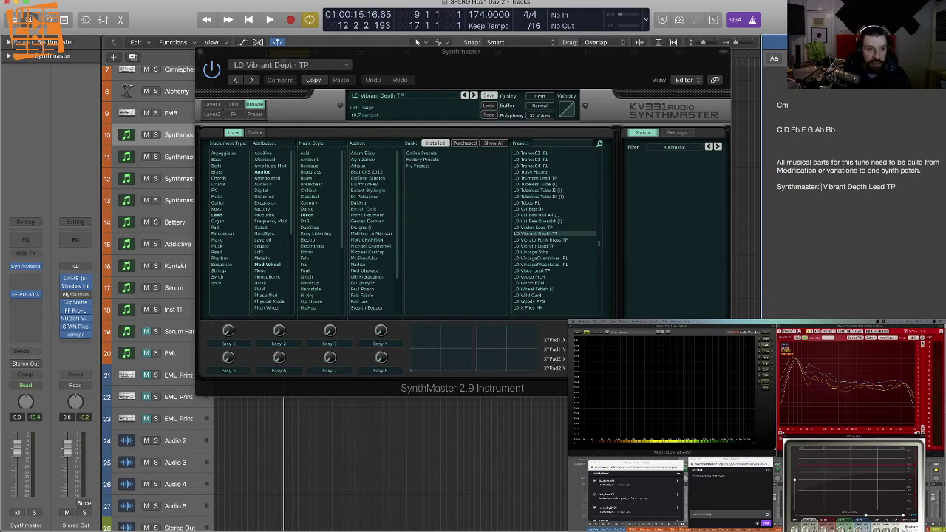
type("D")
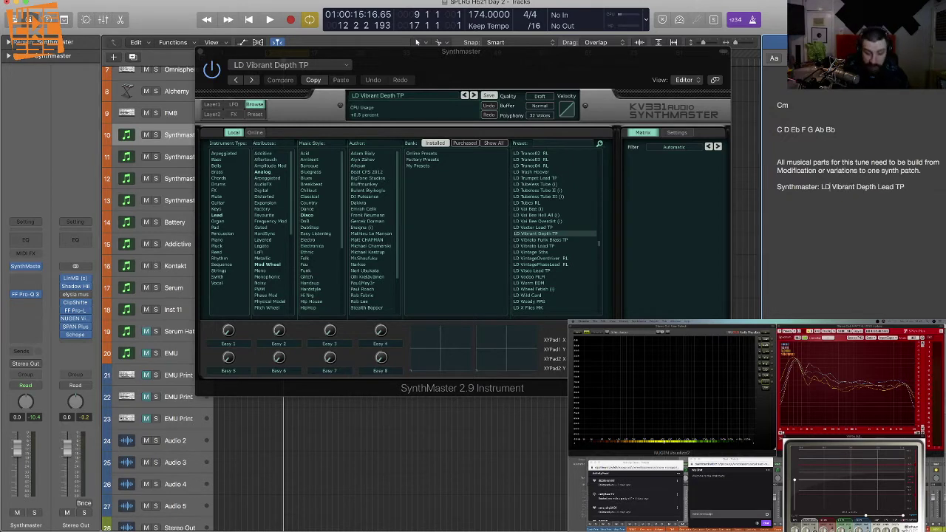
left_click_drag(894, 187, 882, 187)
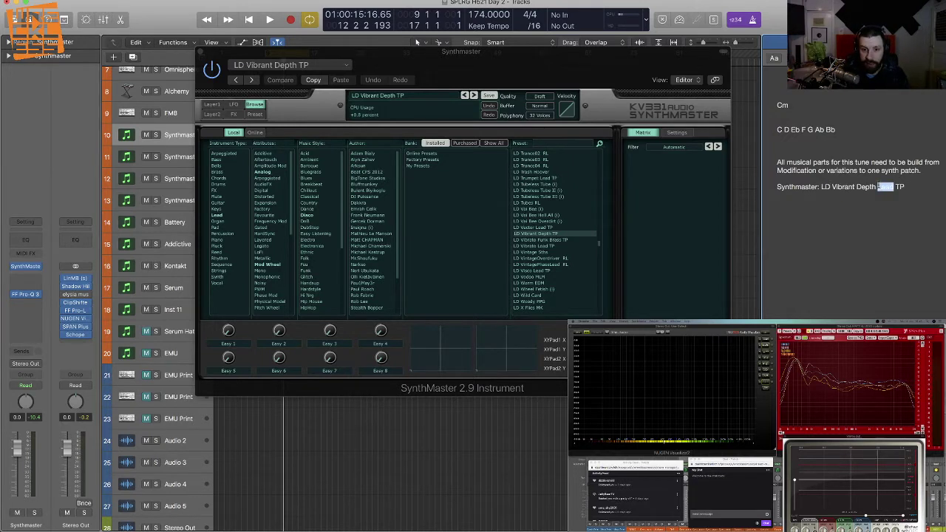
key("BackSpace")
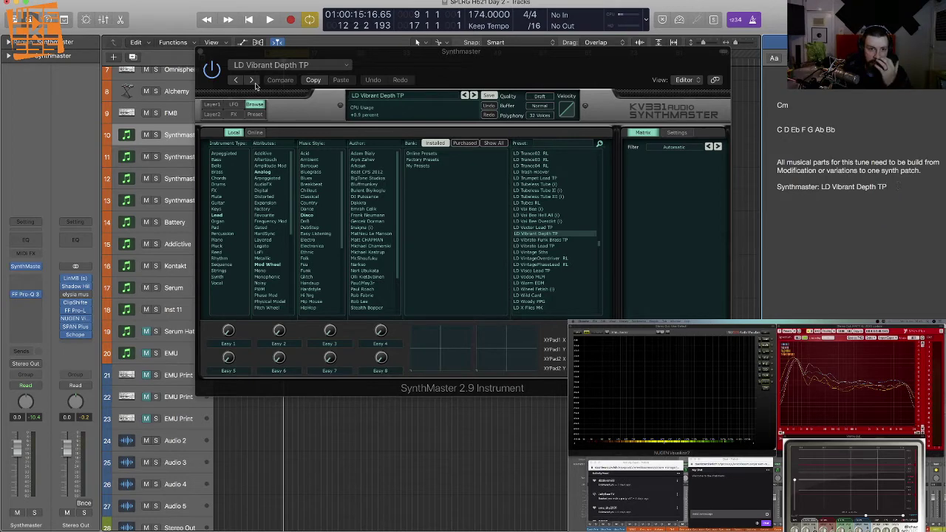
left_click(200, 52)
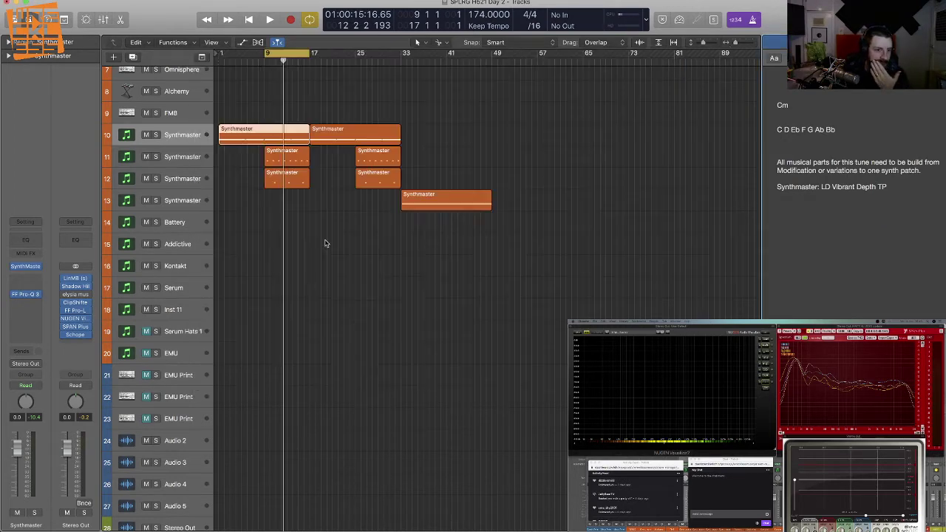
Step: Copy the progression to bar 33, fill bars 17–25 and 33–49 with pluck and stab copies, and set the cycle range to bars 1–49
left_click_drag(432, 168, 426, 139)
left_click_drag(532, 186, 327, 156)
left_click(363, 245)
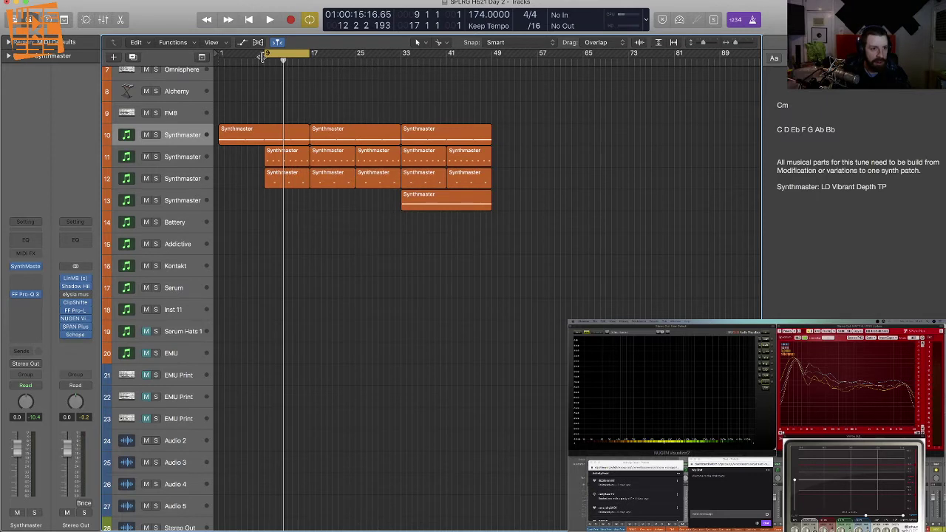
left_click_drag(224, 57, 490, 74)
Step: Bounce the three progression regions in place onto a new track and extend the bounced audio region slightly past bar 49
left_click_drag(522, 119, 237, 139)
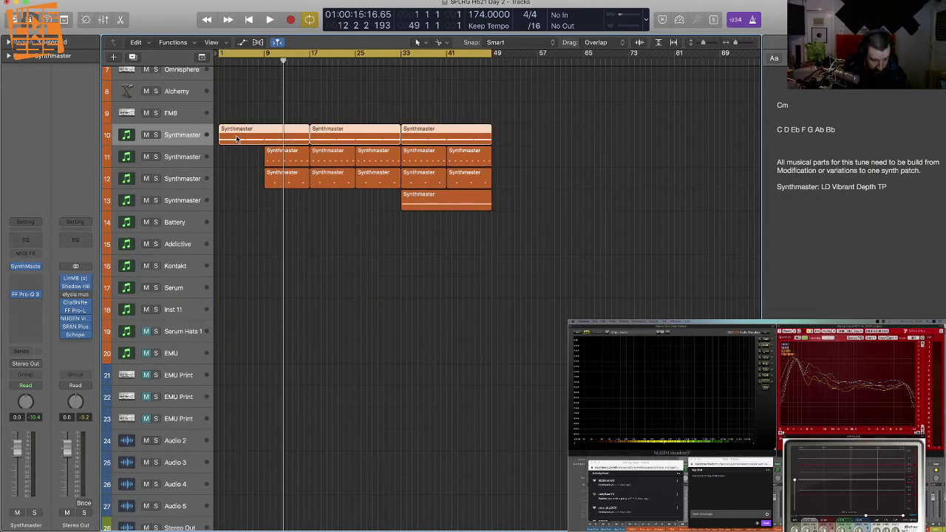
key("ctrl+b")
key("Return")
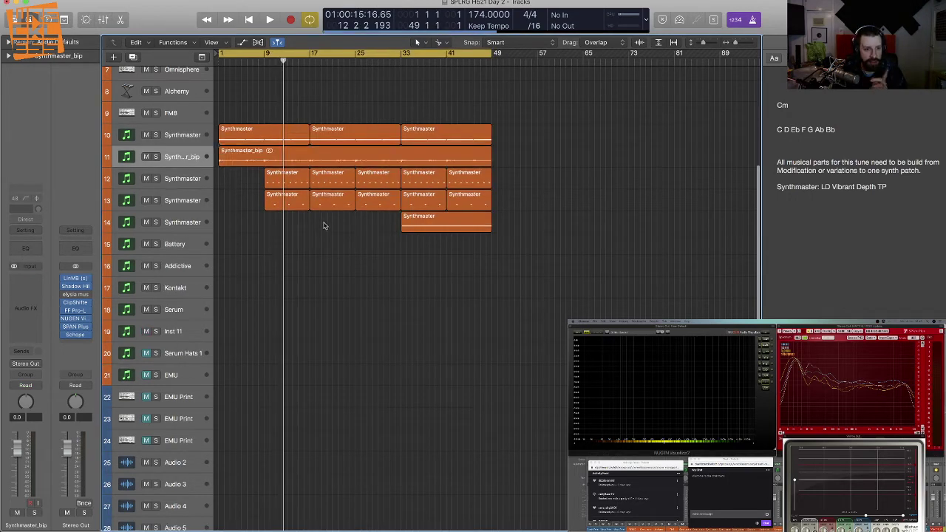
left_click_drag(490, 157, 537, 163)
Step: Duplicate the original progression's Synthmaster track with its patch and open the copy's Layer 1 settings in SynthMaster
left_click(197, 134)
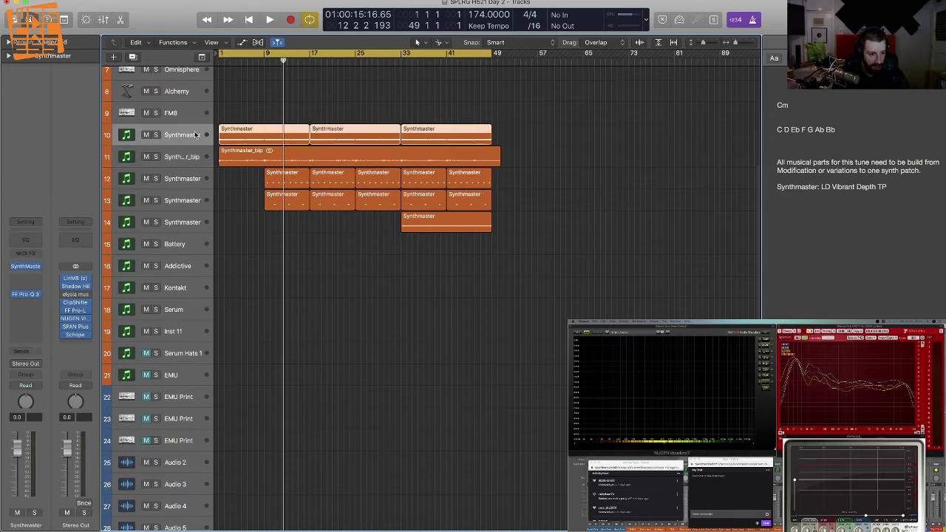
key("super+d")
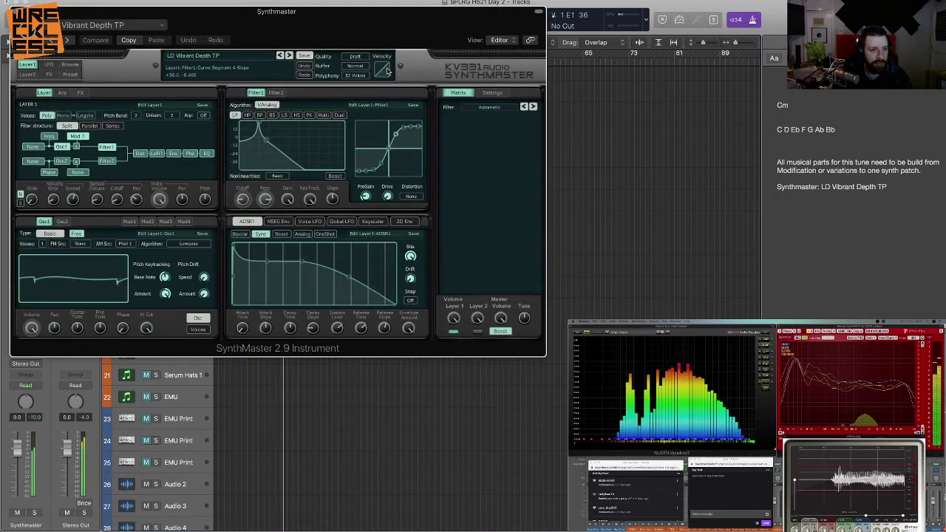
left_click_drag(361, 31, 623, 90)
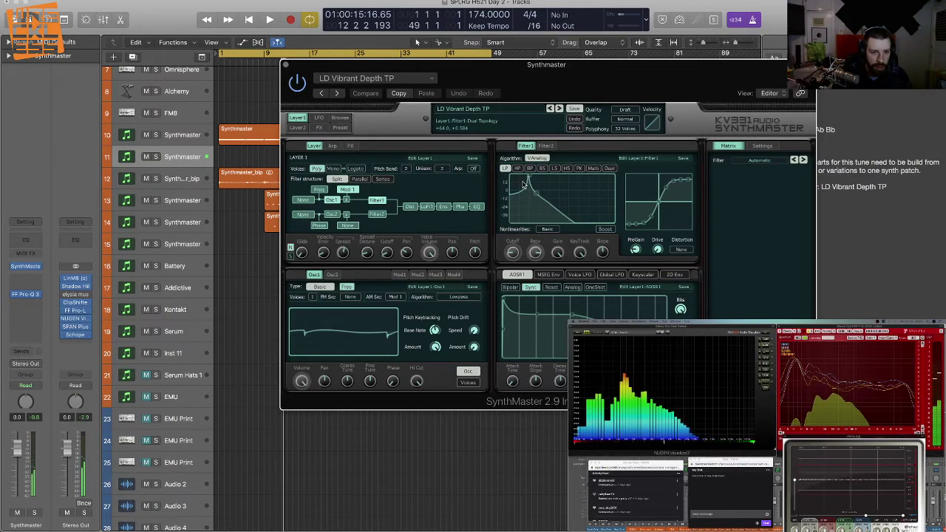
Step: Lower Filter 1's resonance and cutoff, and reduce the amount of ADSR Envelope 2 modulating the cutoff
left_click_drag(535, 253, 534, 268)
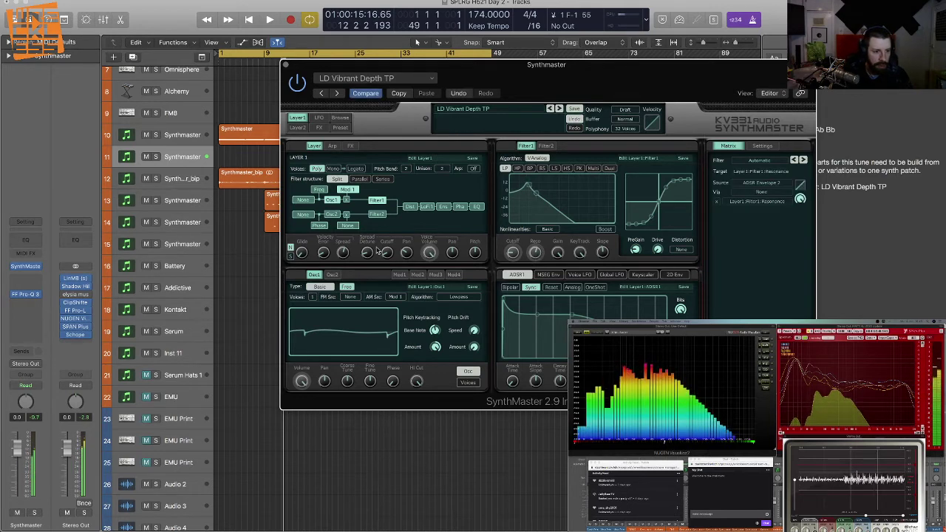
left_click_drag(537, 189, 525, 189)
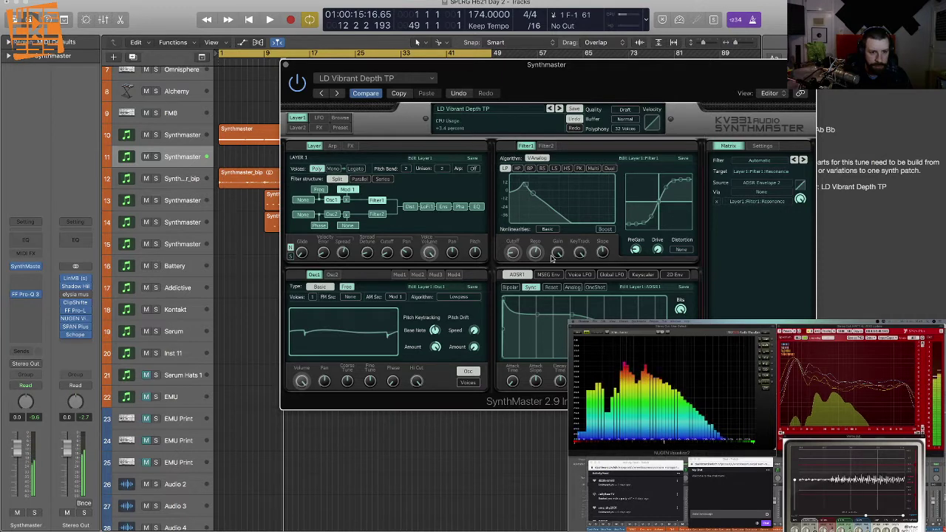
left_click(513, 253)
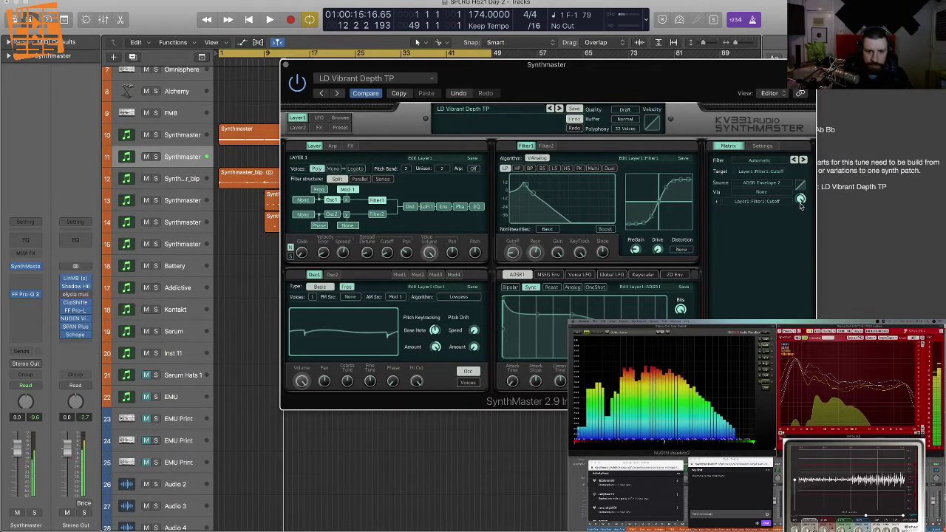
left_click_drag(801, 202, 799, 219)
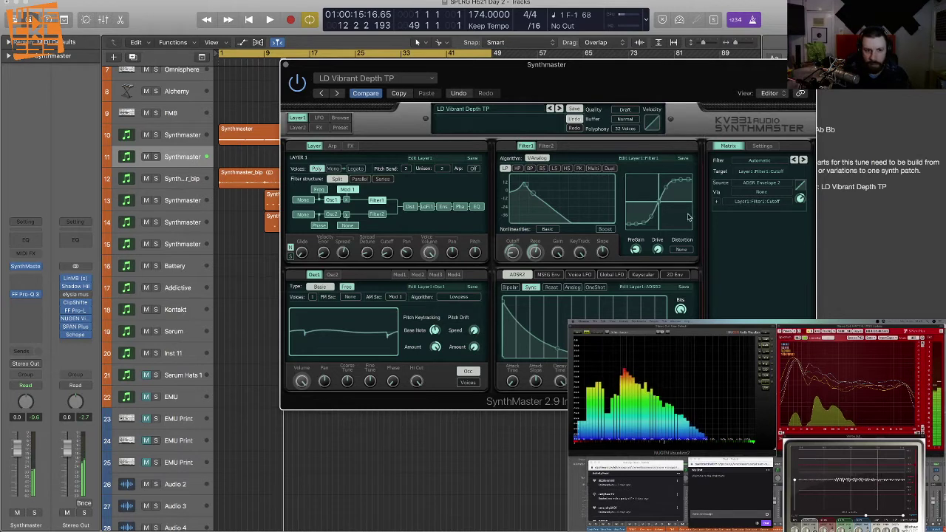
left_click_drag(515, 250, 514, 255)
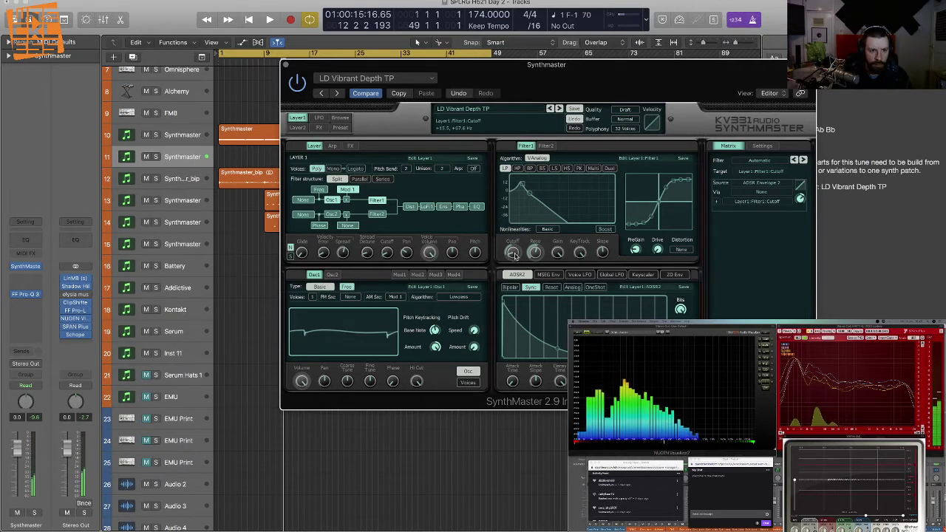
Step: Set Filter 1's distortion to Before Filter, adjust its drive and resonance, and raise its cutoff
left_click(681, 252)
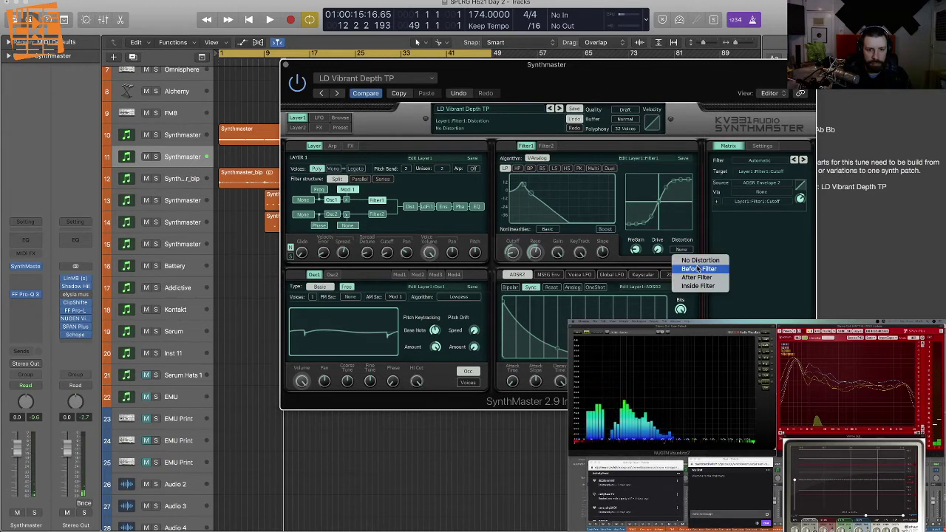
left_click(699, 269)
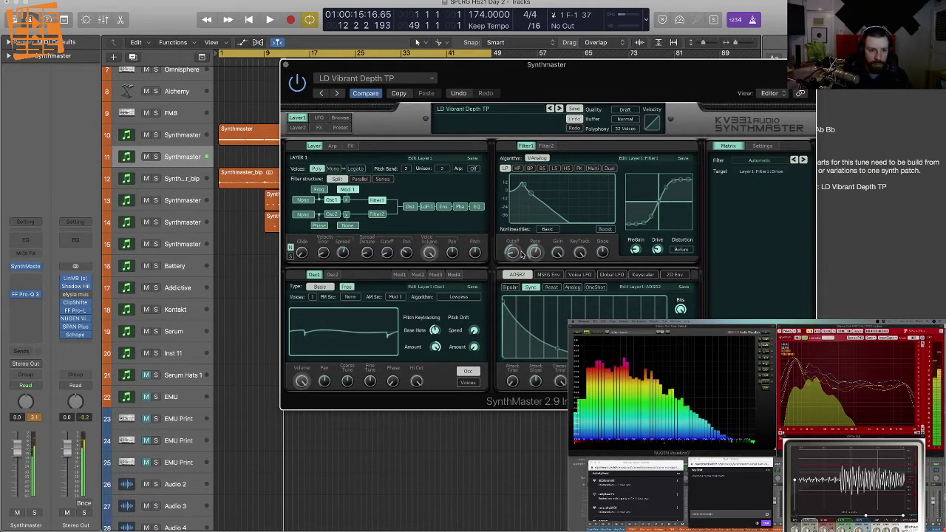
left_click(538, 255)
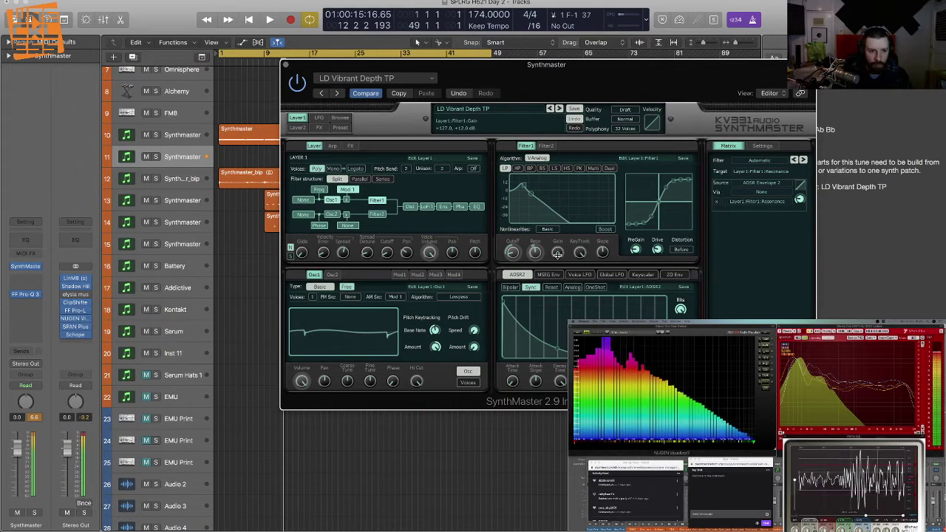
left_click_drag(516, 256, 516, 246)
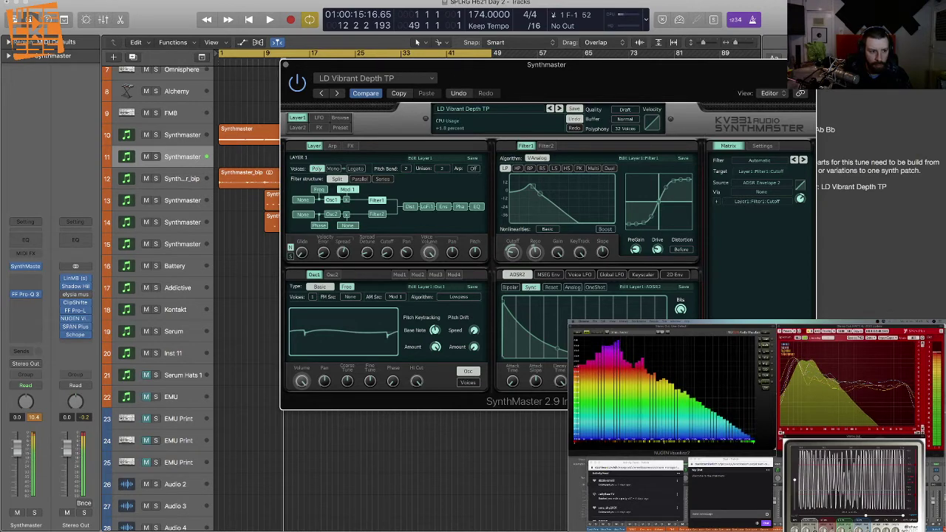
left_click(656, 250)
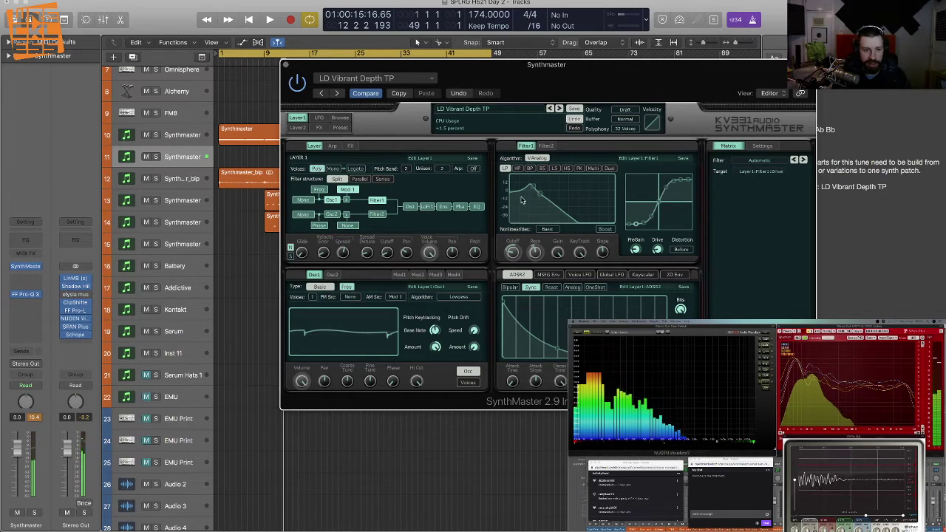
left_click(540, 255)
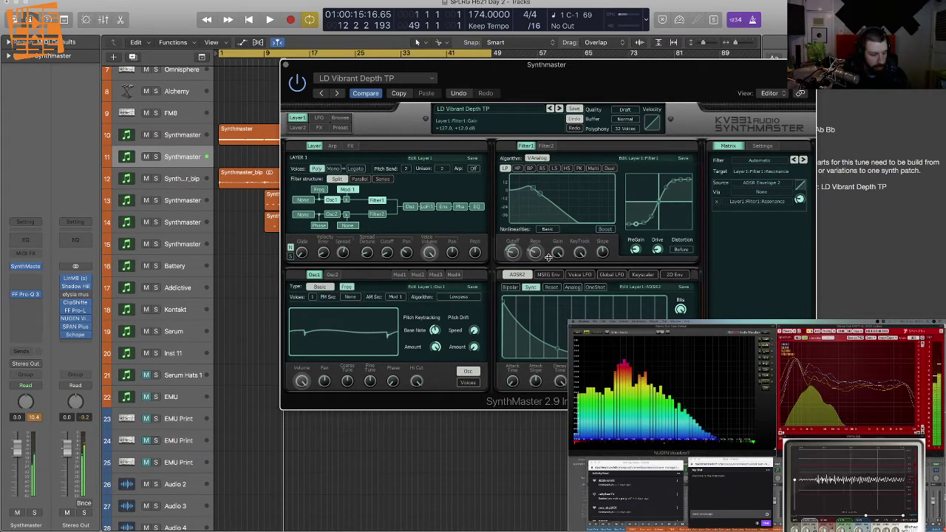
left_click(514, 253)
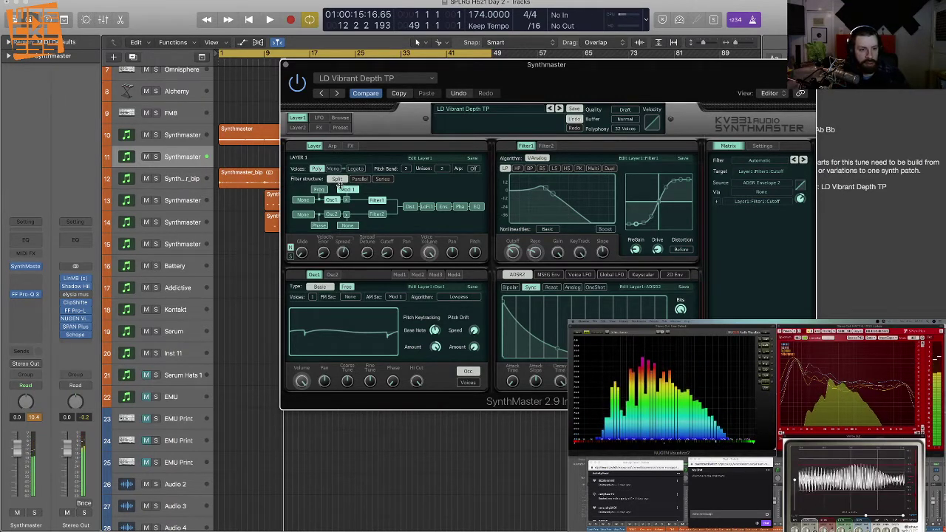
Step: Display Mod 1's settings and boost the low pre-distortion EQ in Layer 1's distortion effect
left_click(399, 274)
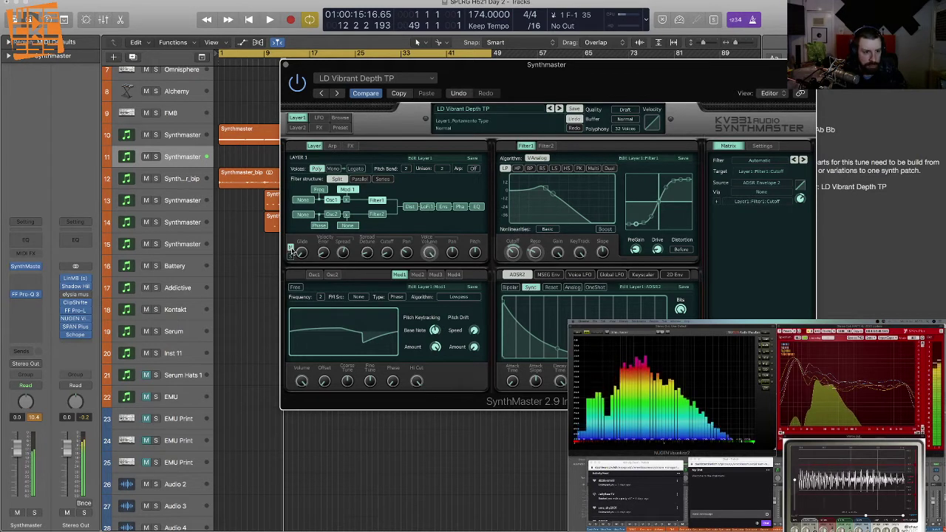
left_click(350, 147)
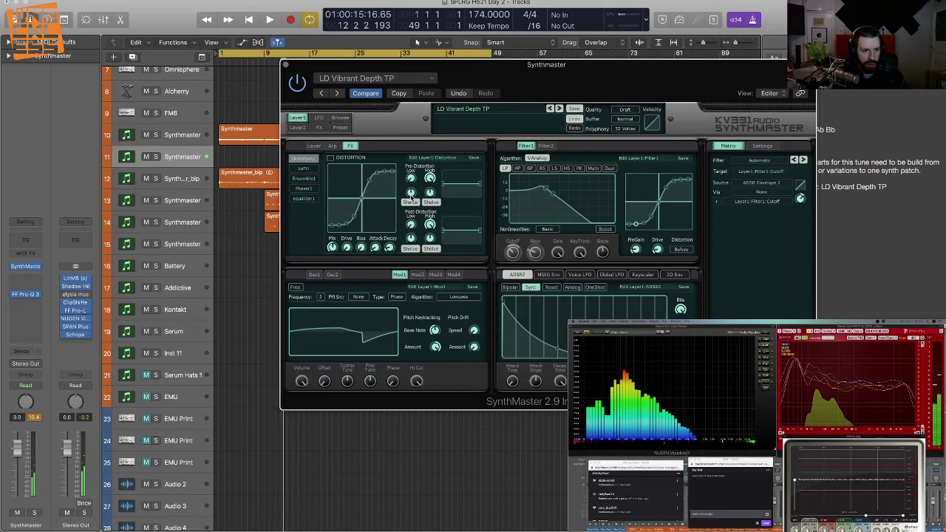
left_click(410, 180)
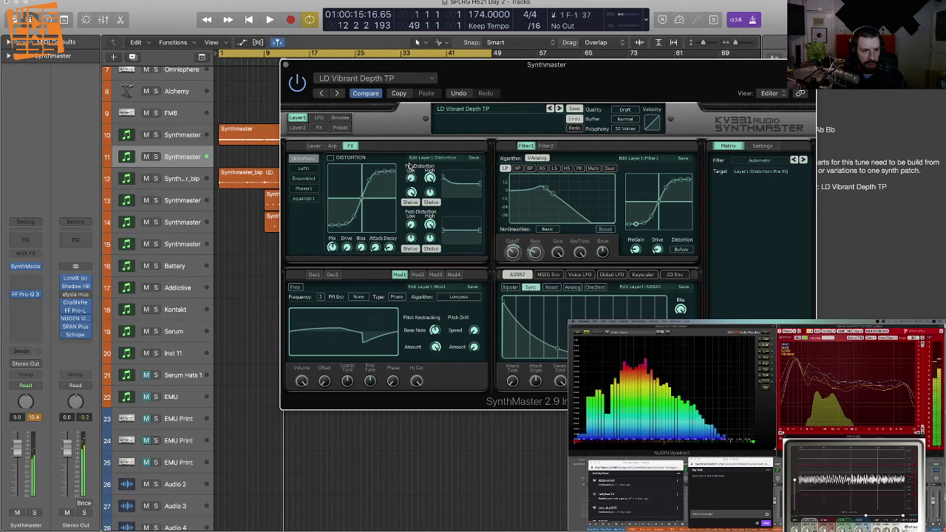
Step: Turn off the Bus 1 chorus in the global effects and try toggling Layer 1's ensemble effect
left_click(340, 118)
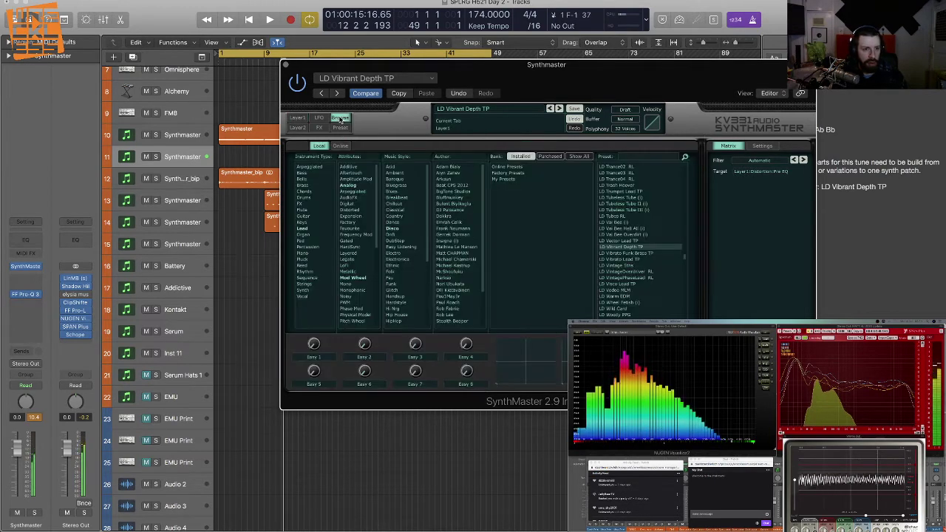
left_click(340, 128)
left_click(340, 119)
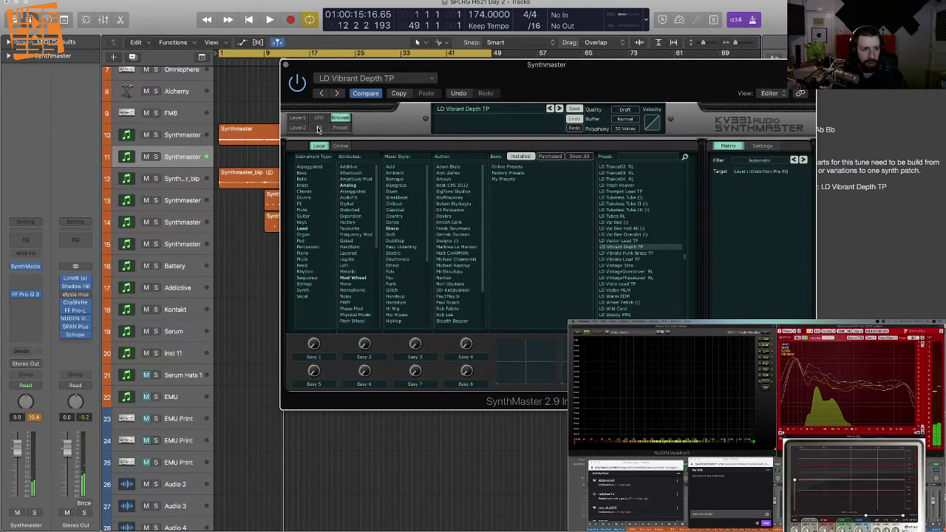
left_click(319, 127)
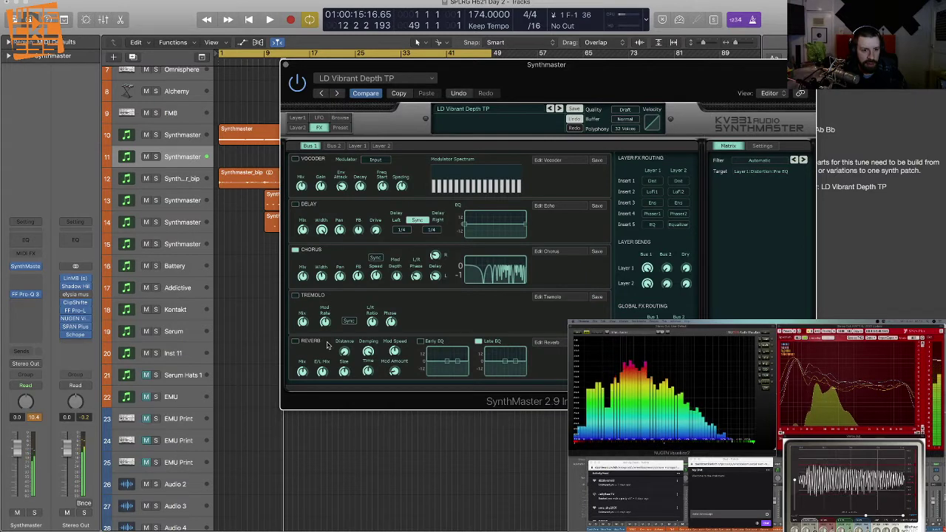
left_click(294, 251)
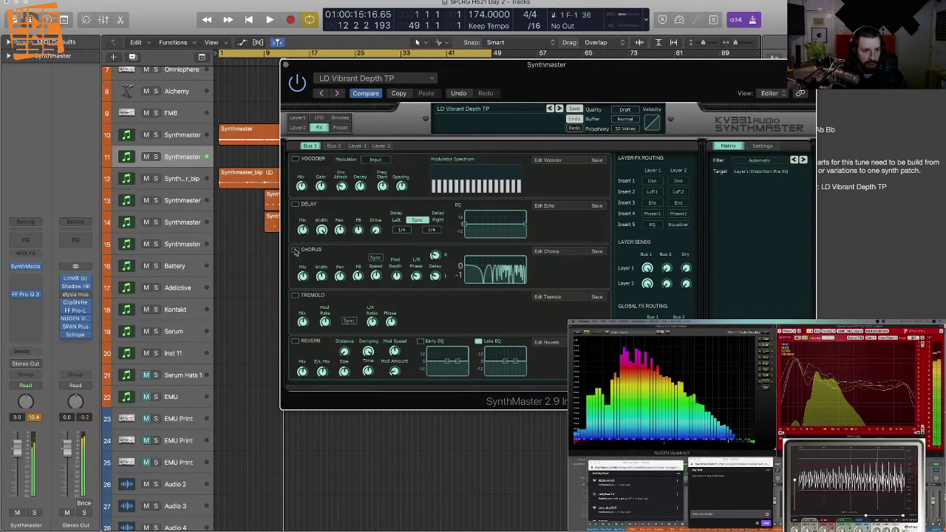
left_click(357, 148)
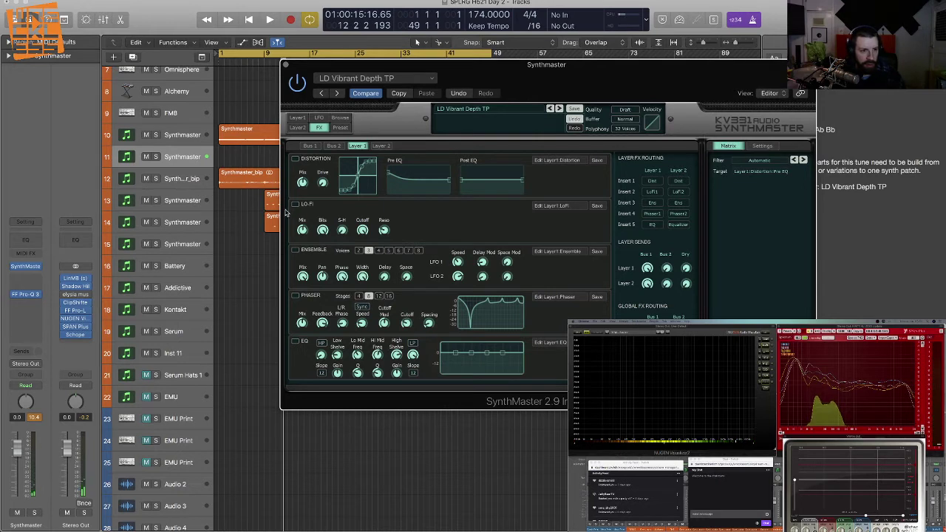
left_click(294, 253)
left_click(295, 252)
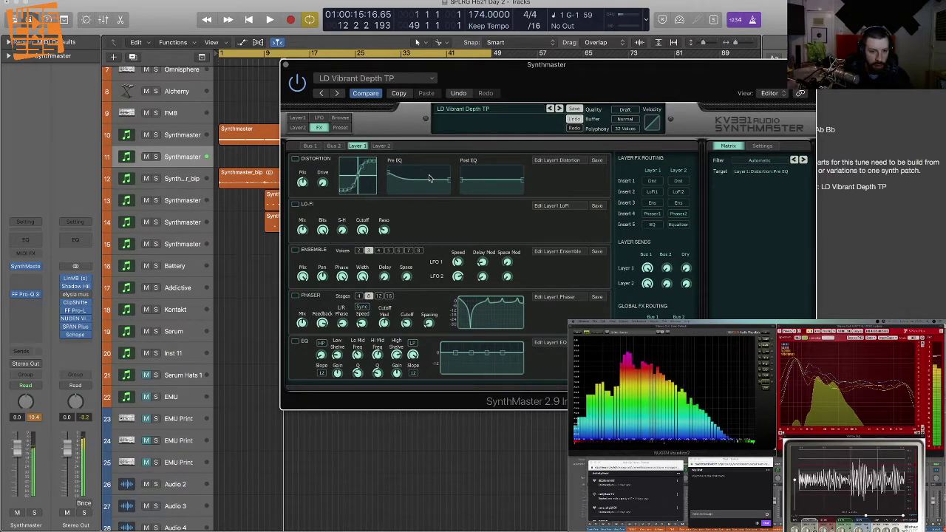
Step: Return to the Layer 1 settings and fine-tune Filter 1's cutoff on its response curve
left_click(340, 117)
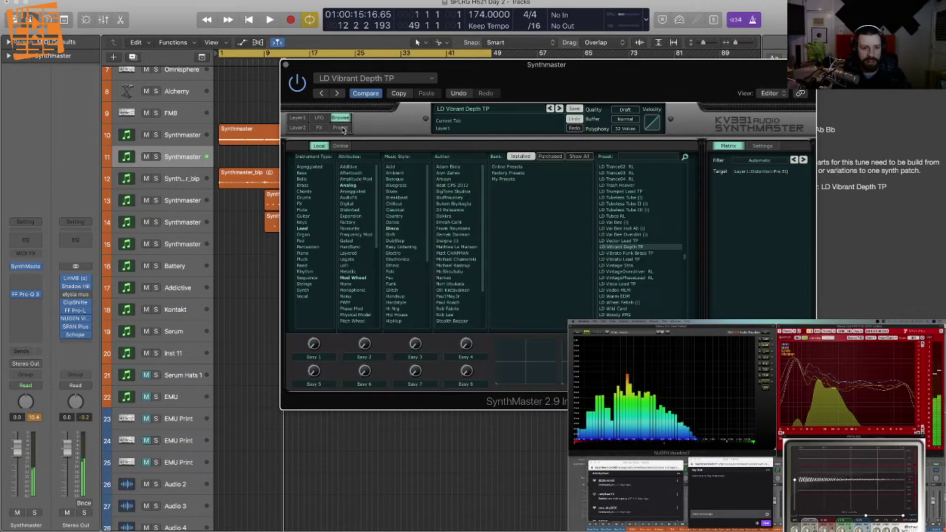
left_click(297, 118)
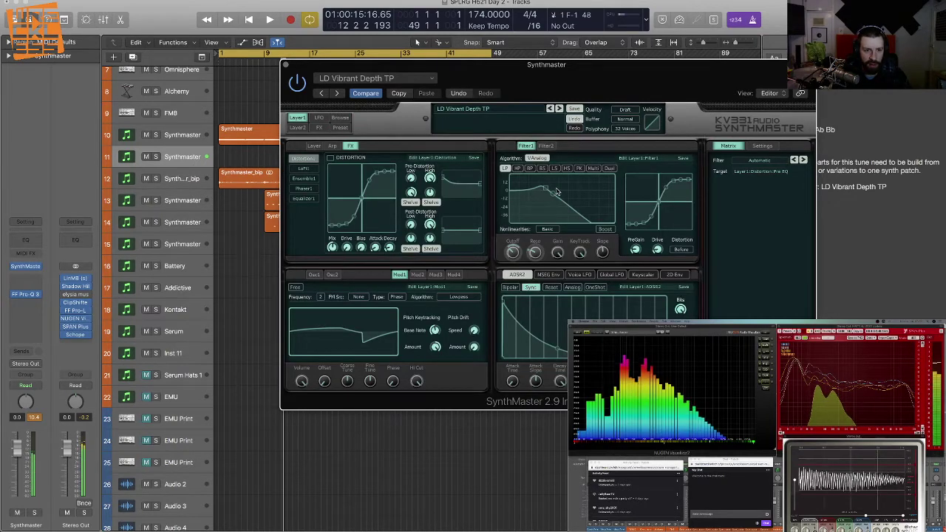
mouse_move(545, 189)
left_mouse_down()
mouse_move(504, 191)
mouse_move(539, 190)
left_mouse_up()
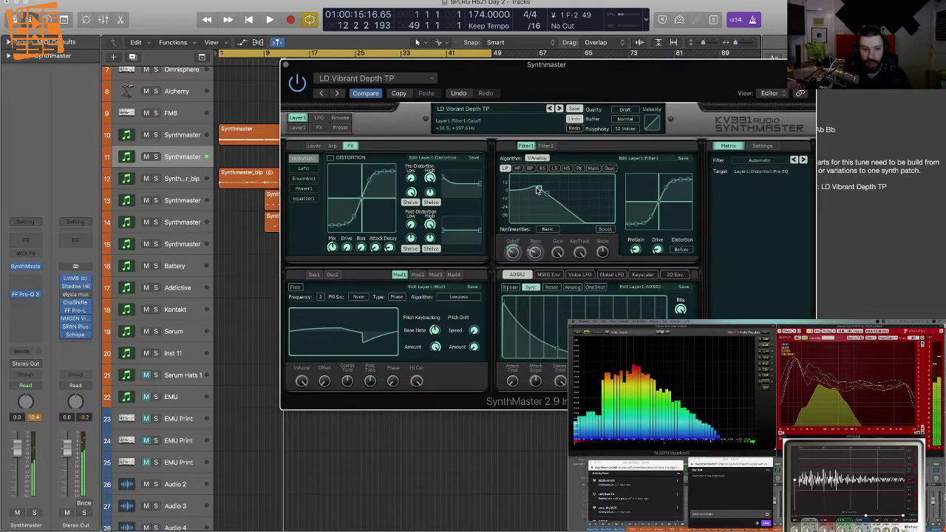
mouse_move(538, 190)
left_mouse_down()
mouse_move(517, 190)
mouse_move(593, 193)
mouse_move(537, 190)
mouse_move(550, 195)
left_mouse_up()
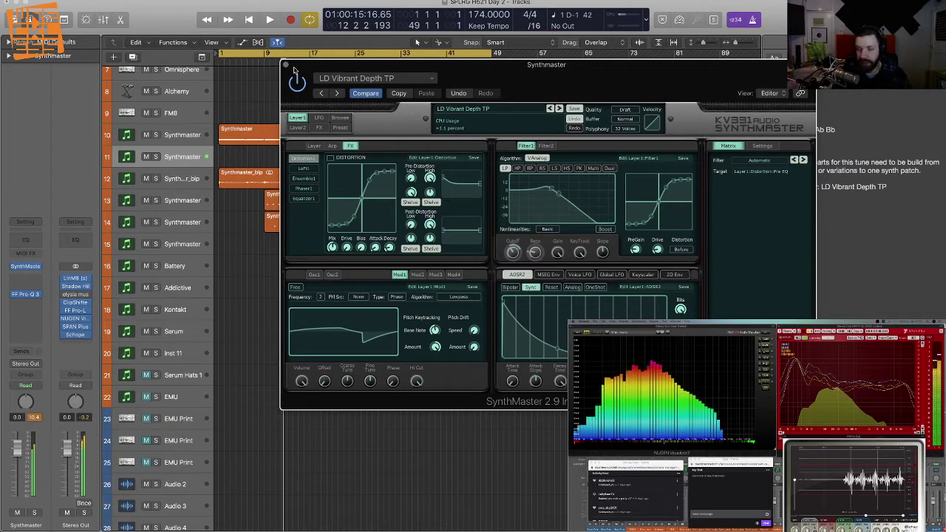
Step: Reset the duplicated track's SynthMaster patch with Init Preset
left_click(487, 119)
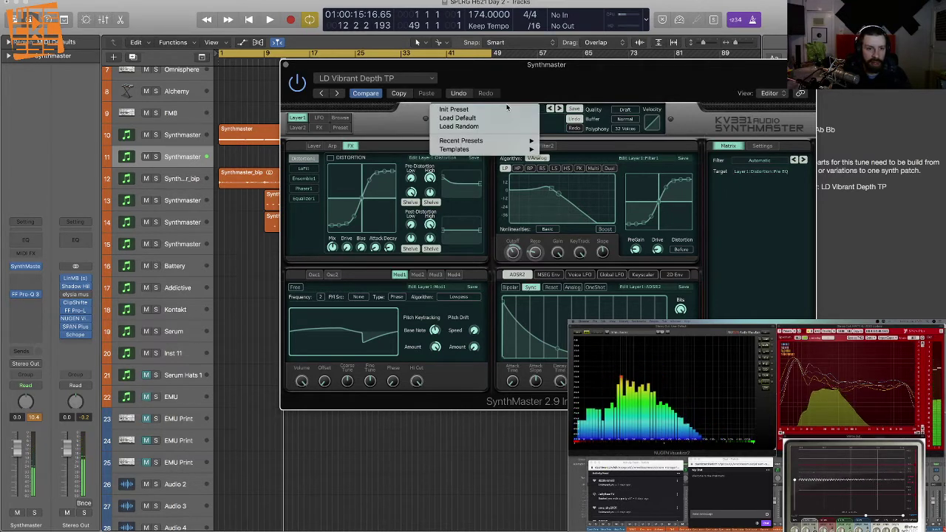
mouse_move(479, 138)
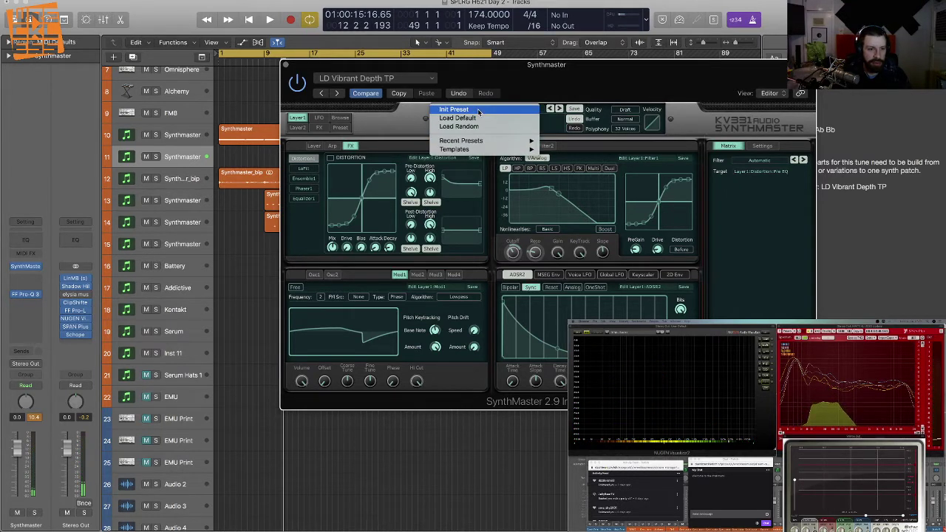
left_click(479, 111)
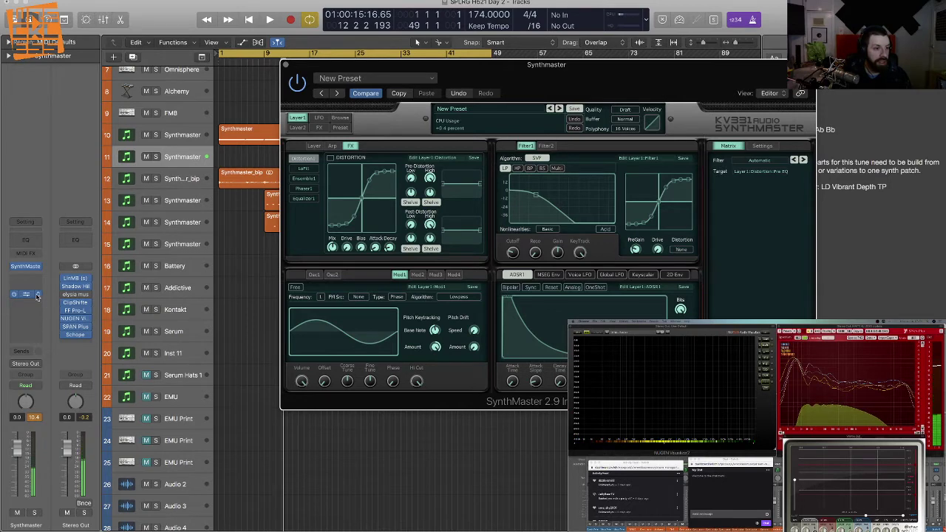
Step: Close the SynthMaster window and delete the duplicated Synthmaster track above the bounced track
left_click(37, 297)
left_click(44, 316)
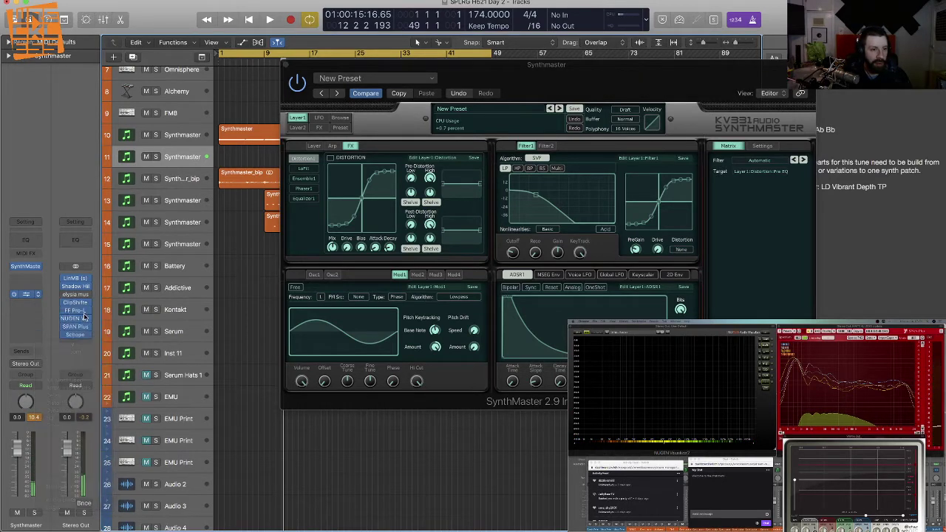
left_click(285, 66)
key("super+BackSpace")
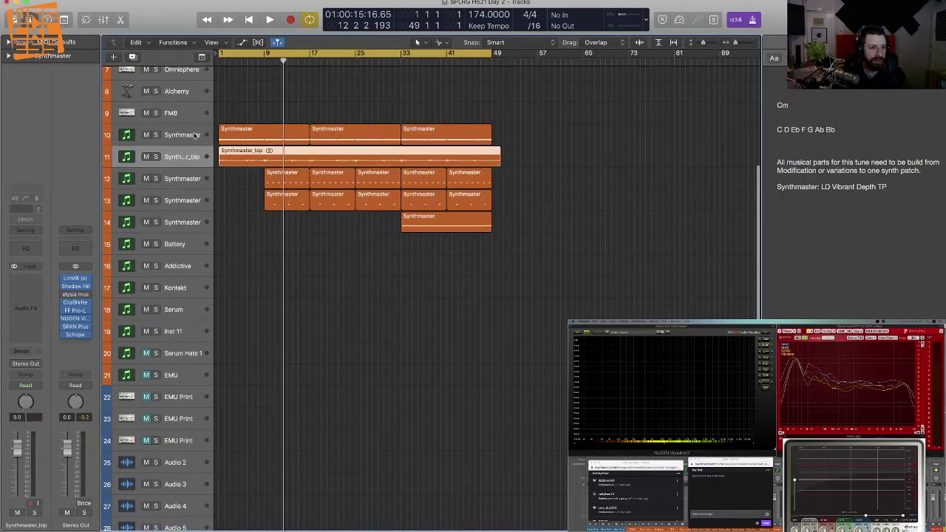
Step: Make a fresh duplicate of the original progression's Synthmaster track and open the copy's SynthMaster instrument
left_click(192, 135)
key("super+d")
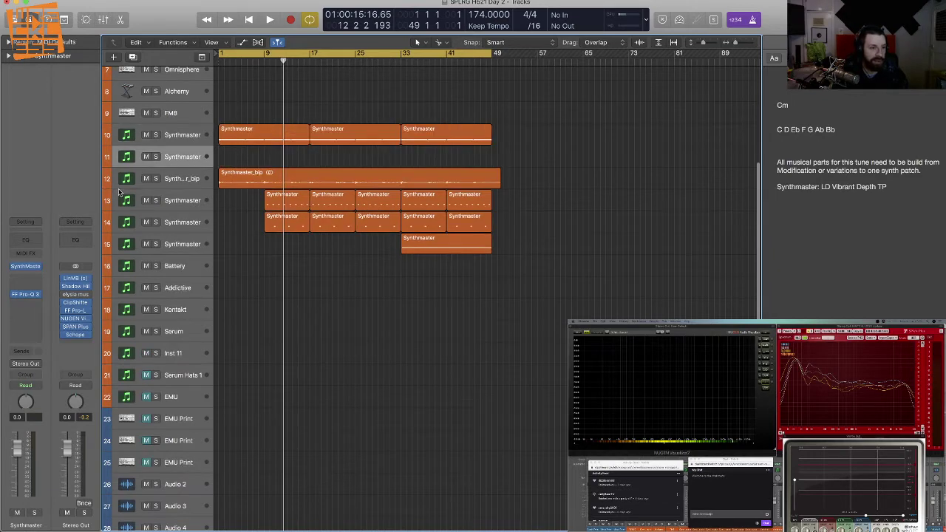
left_click(29, 271)
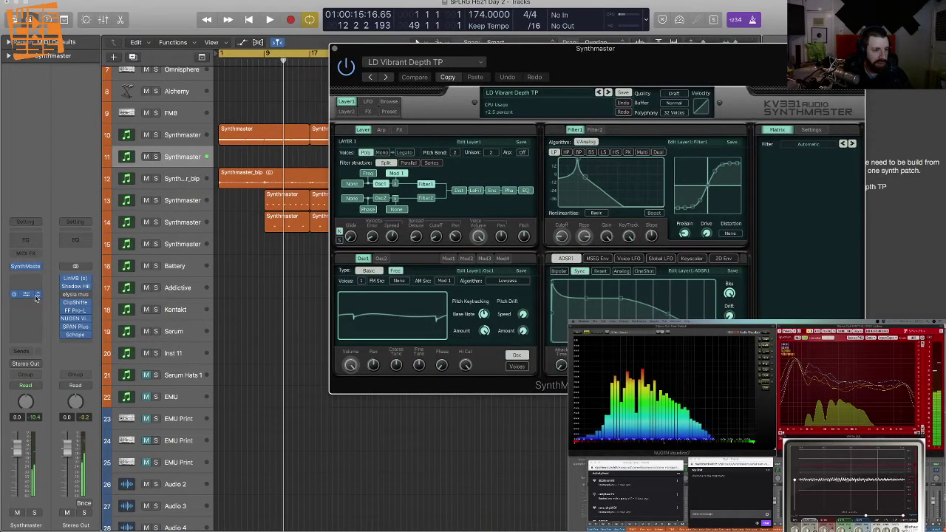
Step: Delete the two low-cut bands and the low-frequency dip from the new track's FF Pro-Q 3 and audition the result
left_click(166, 172)
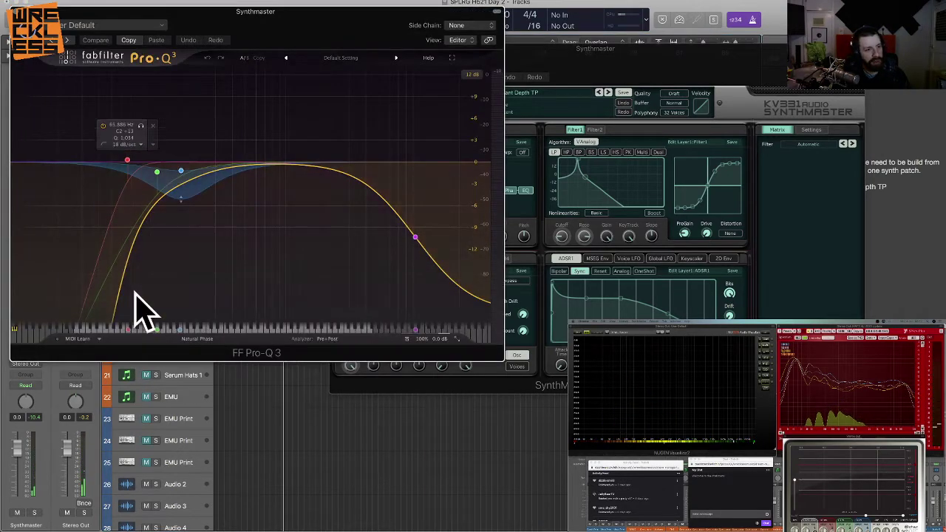
left_click_drag(67, 139, 224, 205)
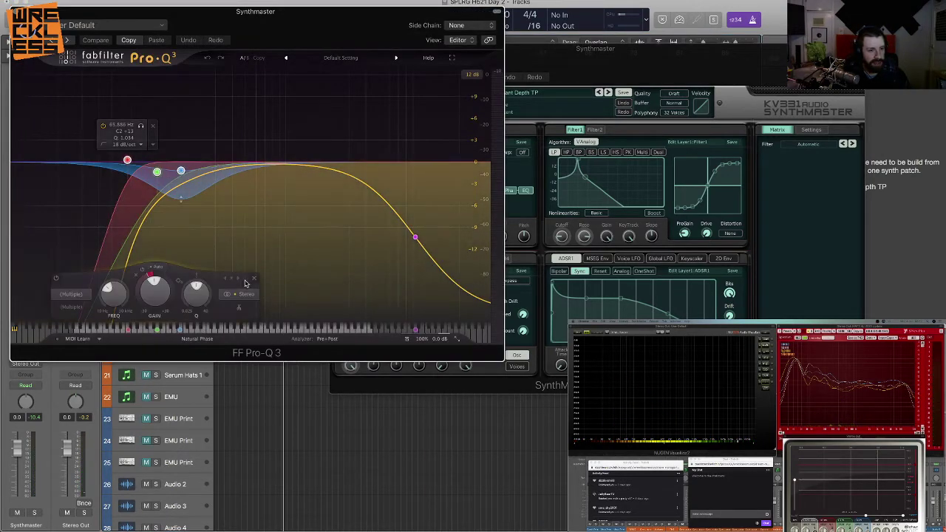
left_click(254, 278)
key("space")
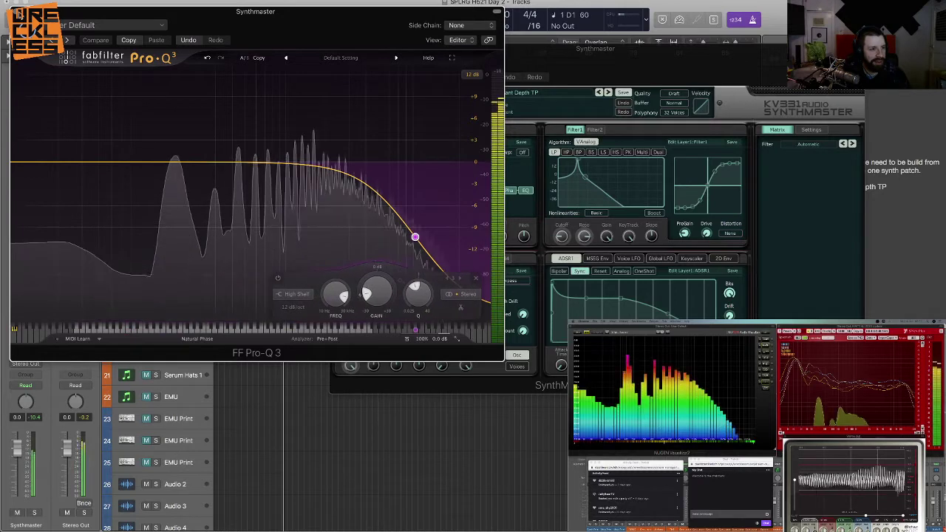
left_click(20, 13)
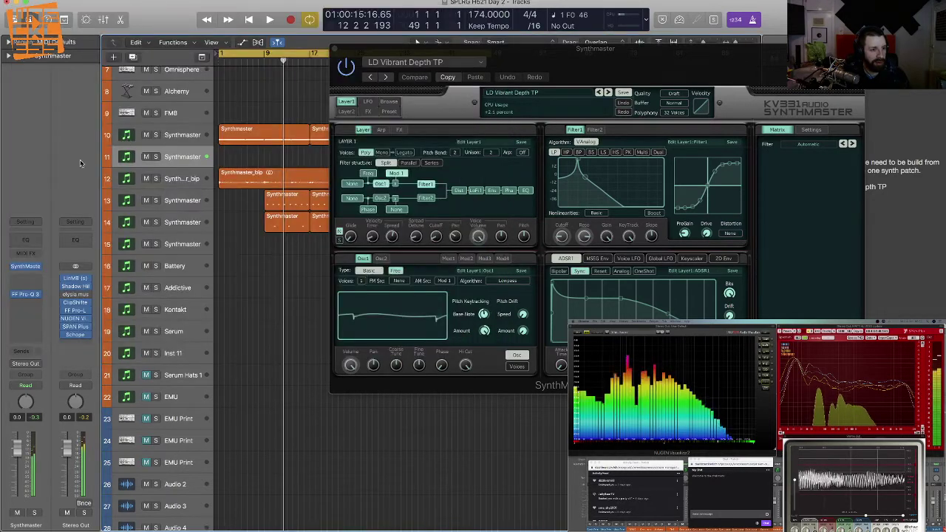
Step: Add a low-cut band at about 36 Hz with an 18 dB/oct slope in the new track's FF Pro-Q 3
left_click(25, 294)
double_click(27, 161)
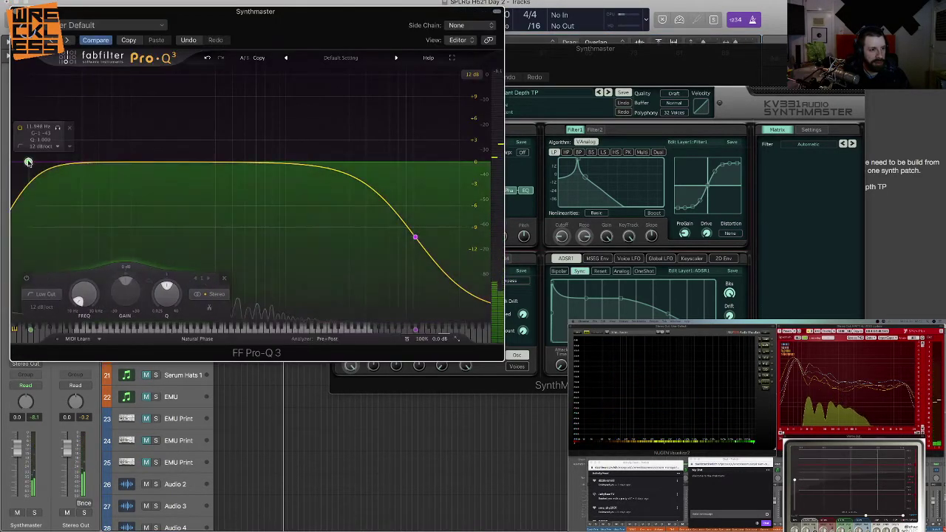
left_click_drag(27, 160, 93, 161)
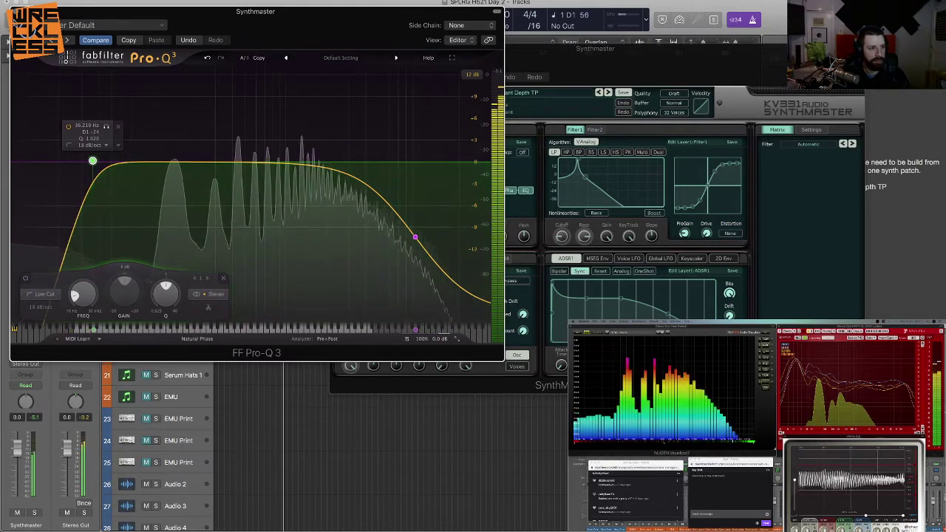
left_click(16, 11)
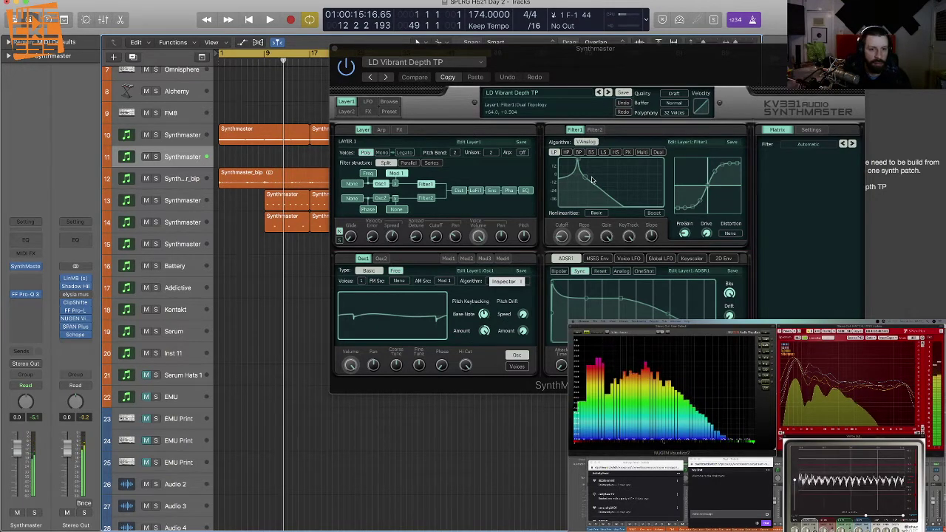
left_click(583, 257)
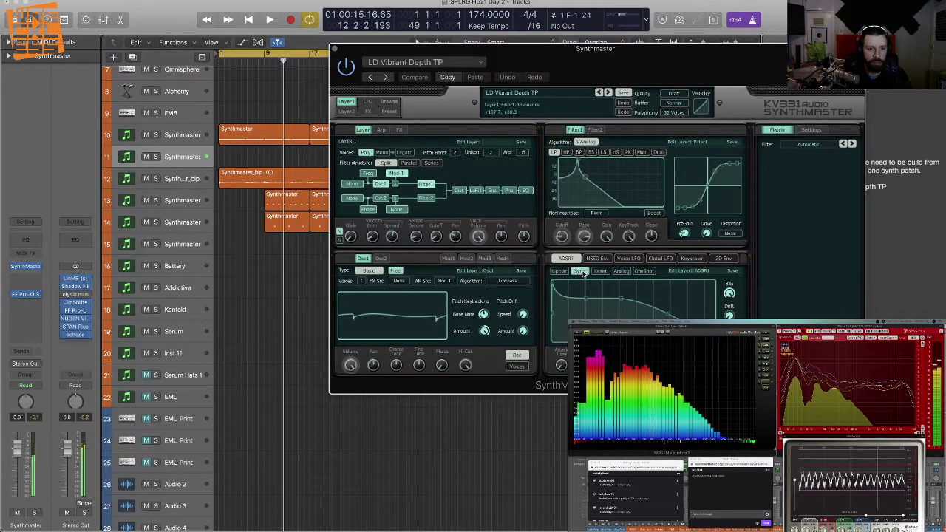
Step: Lower Filter 1's resonance in Layer 1 and adjust its cutoff and the cutoff's ADSR Envelope 2 modulation amount
left_click_drag(584, 238, 583, 265)
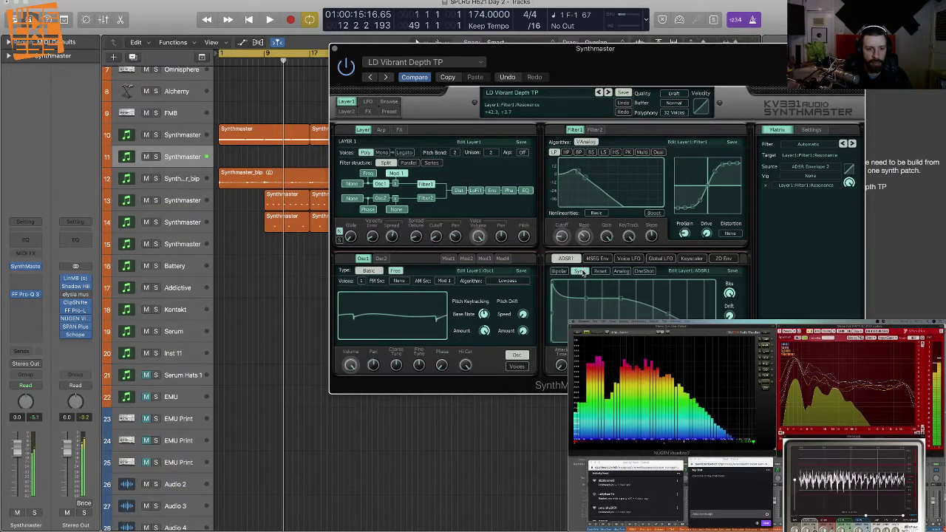
left_click(582, 272)
left_click(564, 242)
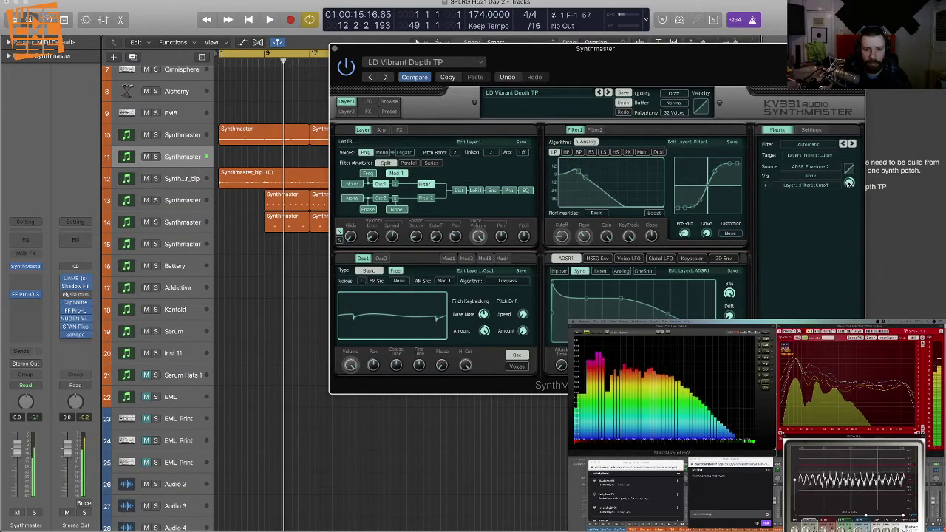
left_click_drag(849, 183, 850, 205)
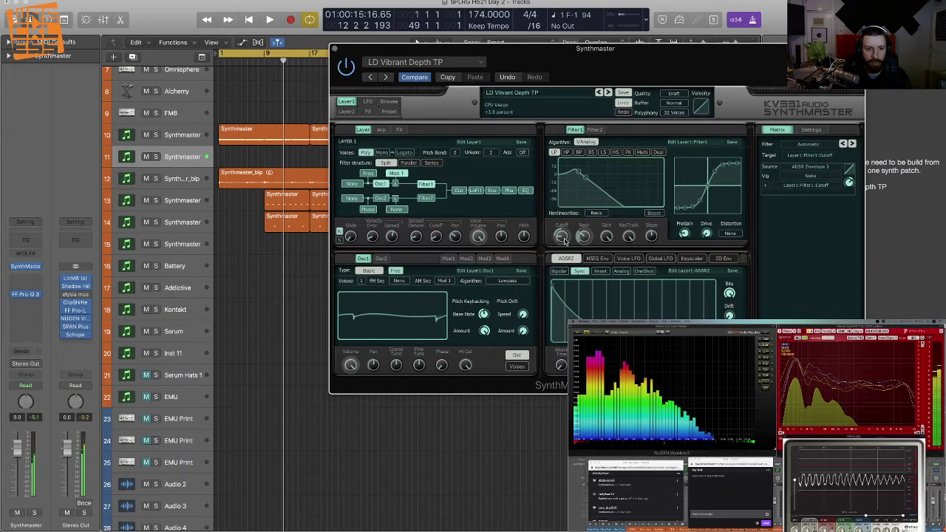
left_click_drag(565, 241, 564, 241)
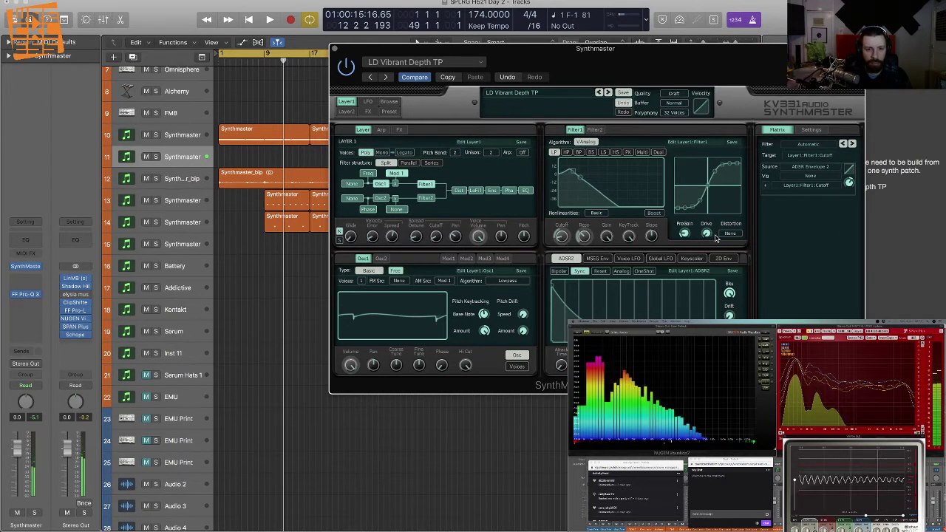
Step: Raise Filter 1's drive and set its distortion to Before Filter
left_click_drag(707, 234, 708, 221)
left_click(729, 234)
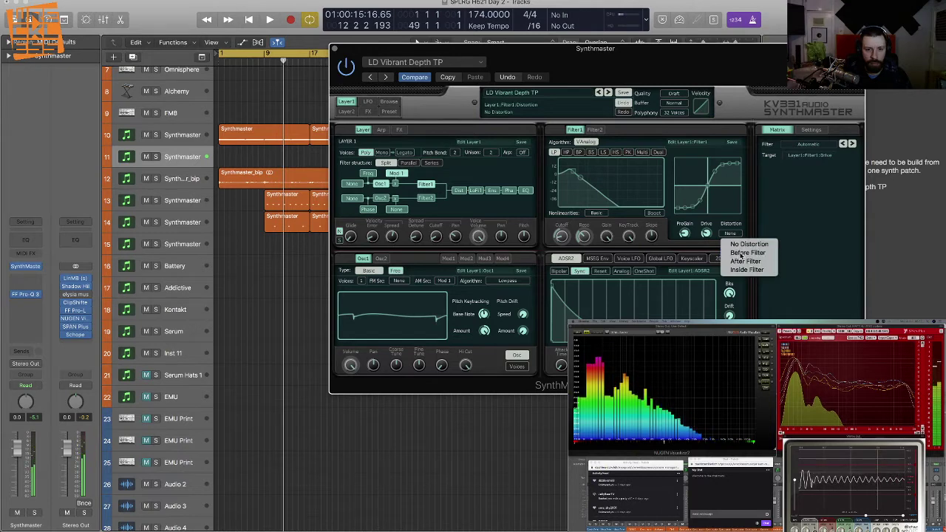
left_click(743, 253)
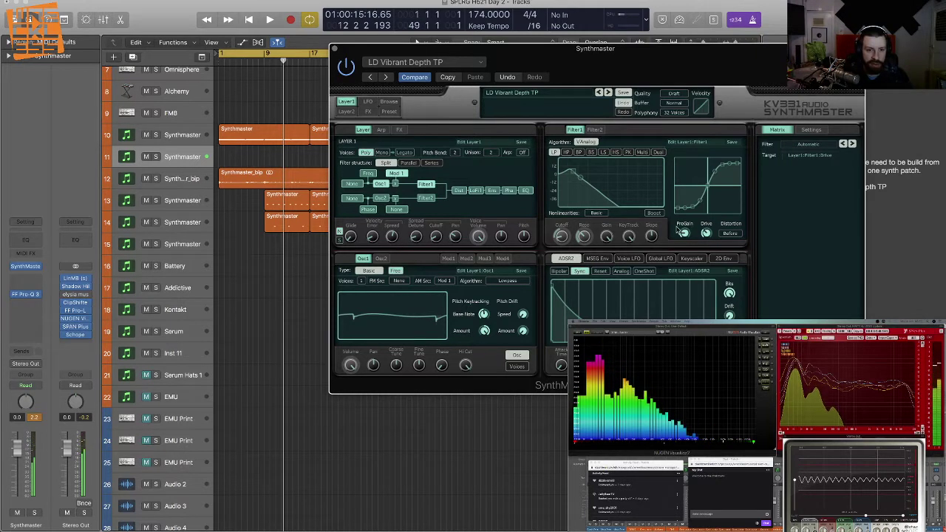
left_click(560, 236)
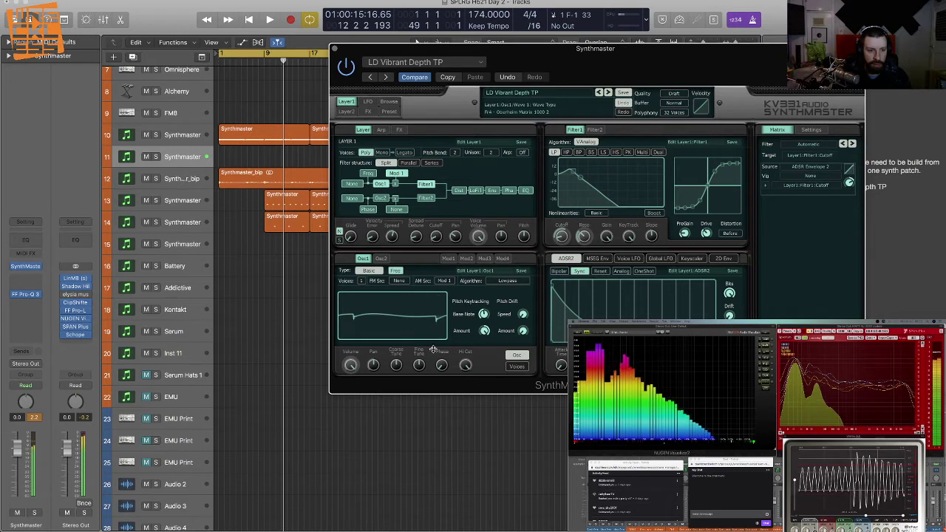
Step: Compare the sound with Filter 1 bypassed, re-enable it, and switch on Boost with Normal nonlinearities
left_click(517, 366)
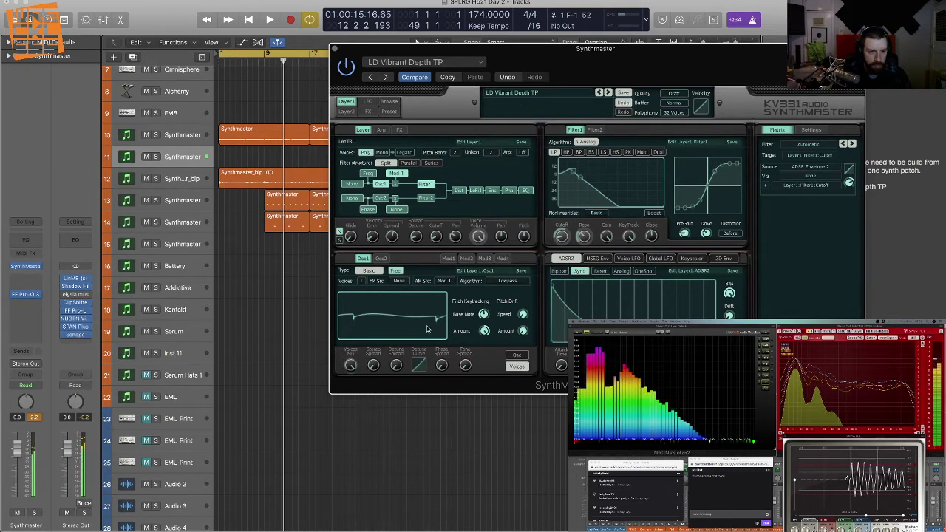
left_click(427, 186)
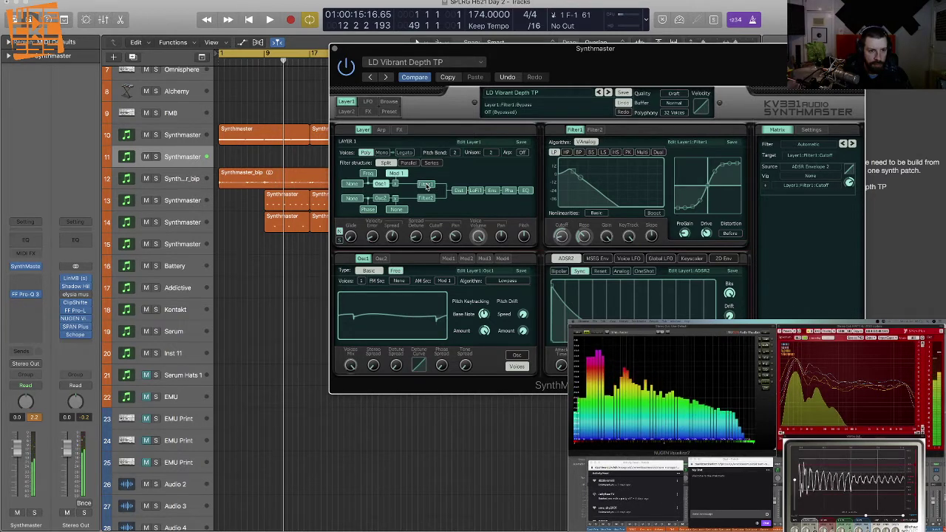
left_click(426, 186)
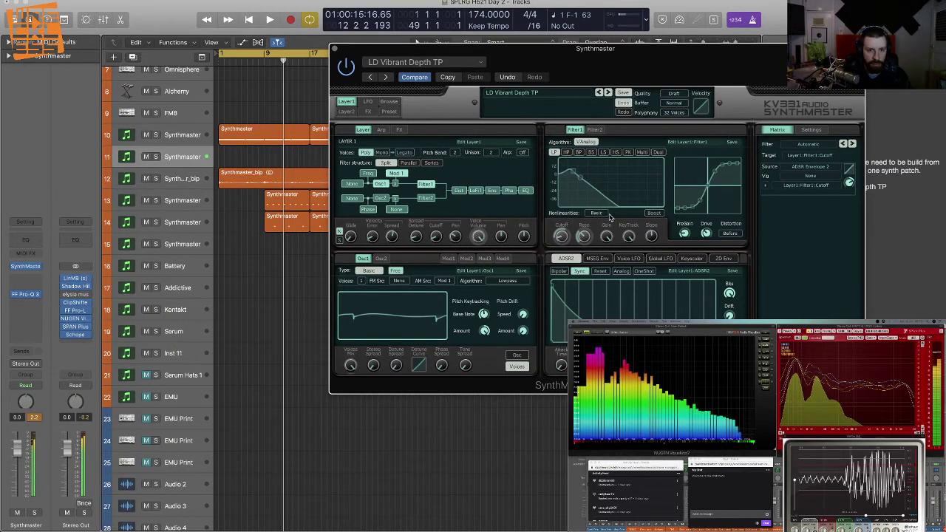
left_click(659, 214)
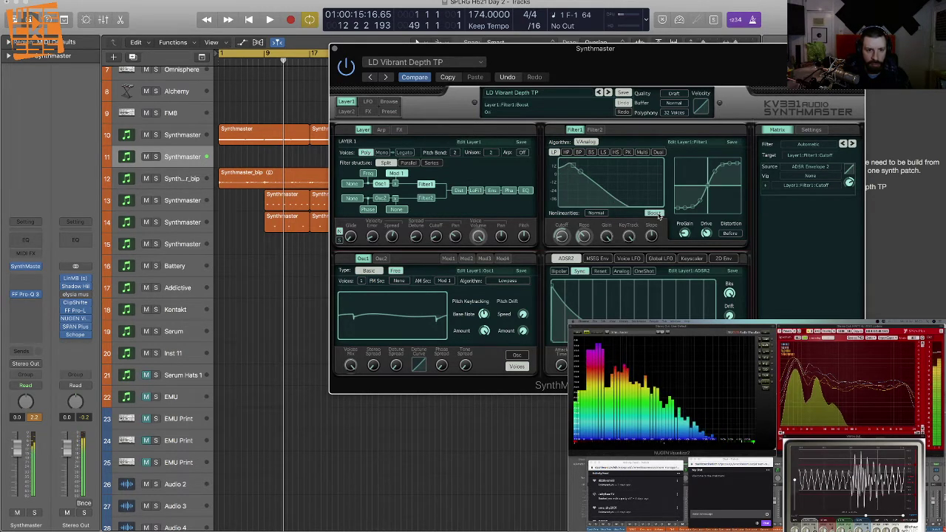
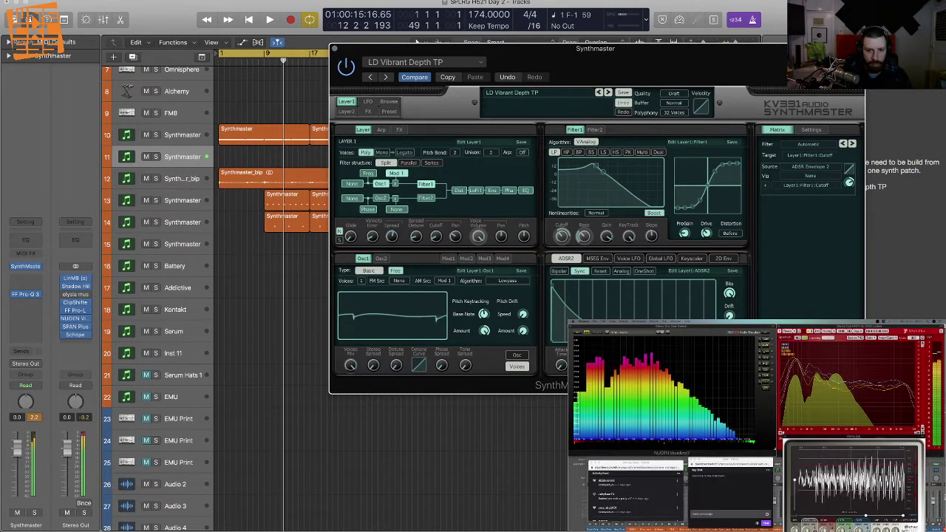
Step: Lower SynthMaster's master volume and reduce Filter 1's resonance together with its ADSR Envelope 2 modulation amount
left_click_drag(475, 103, 475, 108)
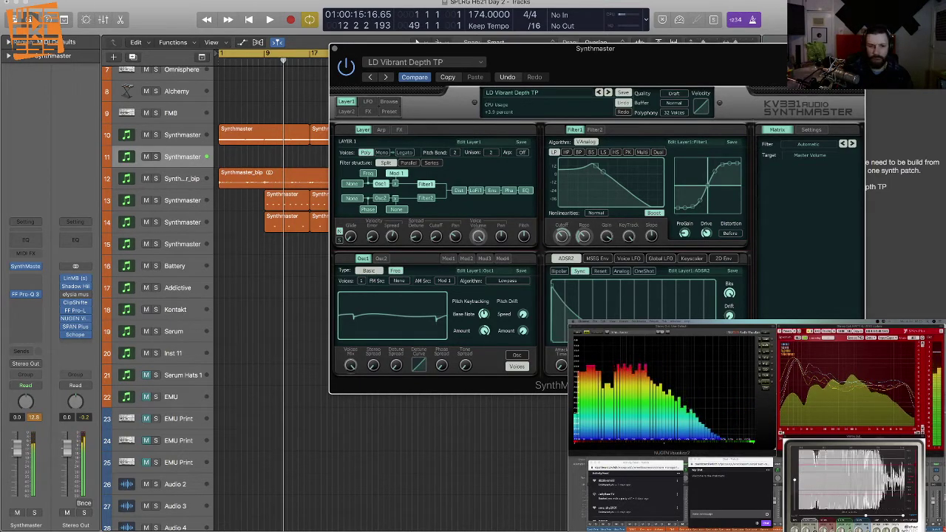
left_click(588, 237)
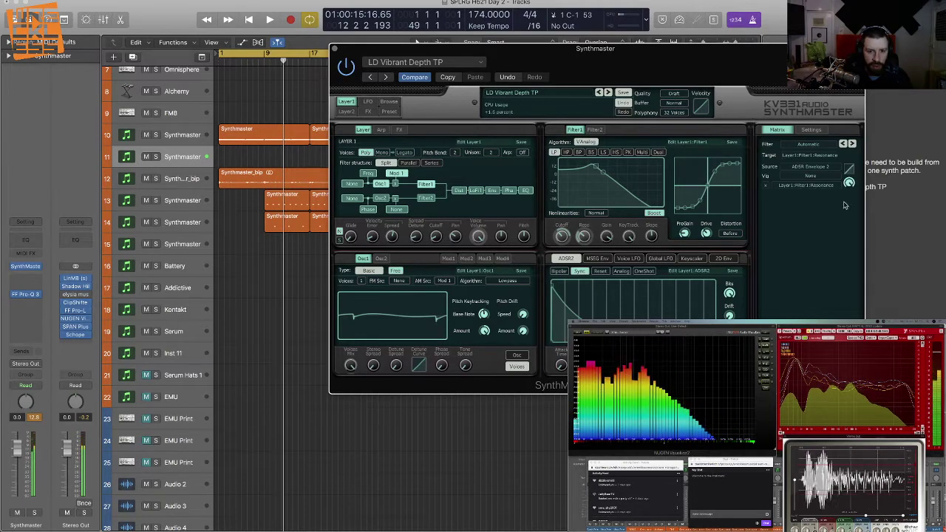
left_click_drag(849, 184, 848, 201)
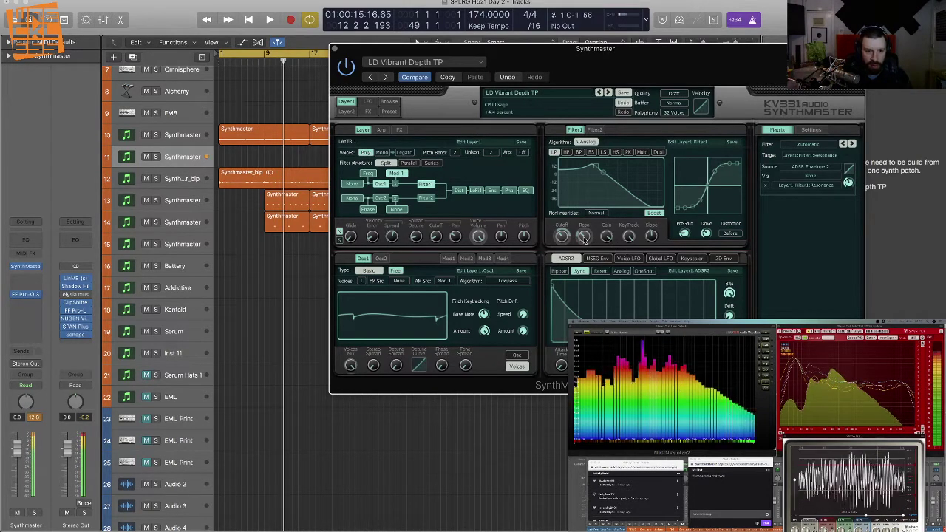
left_click_drag(584, 237, 583, 251)
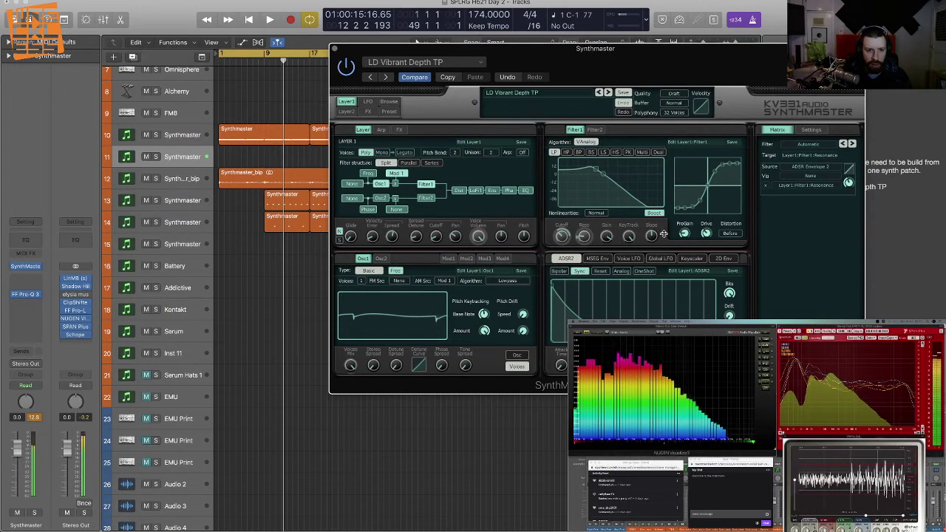
Step: Steepen Filter 1's slope and fine-tune its key tracking, gain and cutoff for the bass sound
left_click_drag(653, 235, 660, 212)
left_click(627, 239)
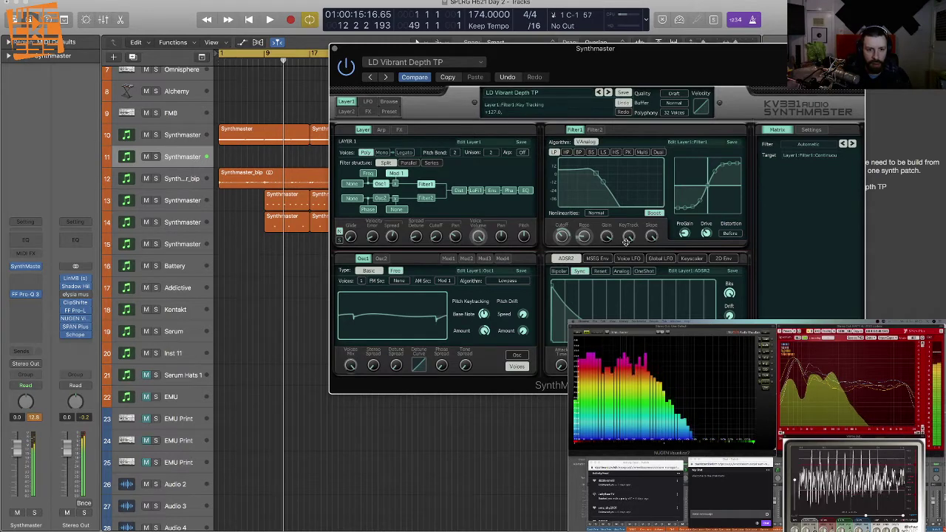
left_click_drag(608, 237, 604, 246)
left_click(565, 237)
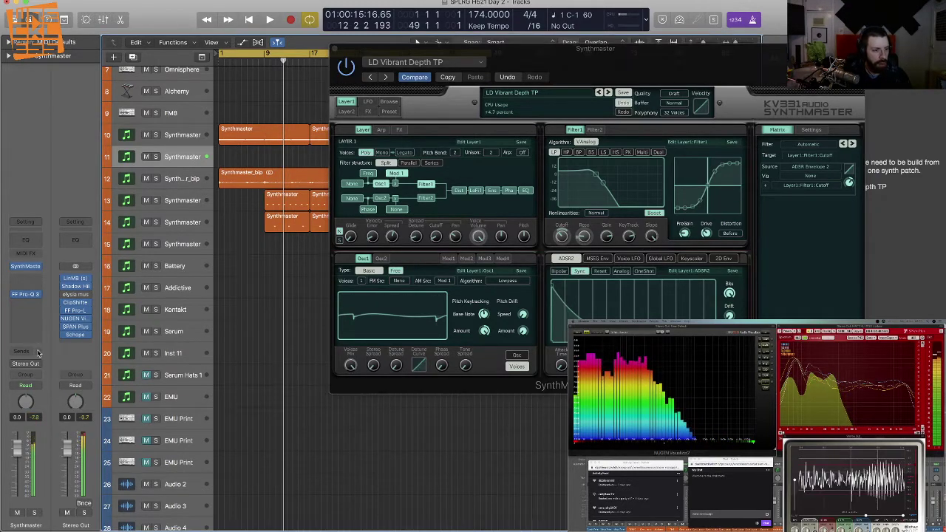
Step: Insert a second stereo FF Pro-Q 3 on the bass track and add a side-only low-shelf cut at about 82 Hz
left_click(29, 304)
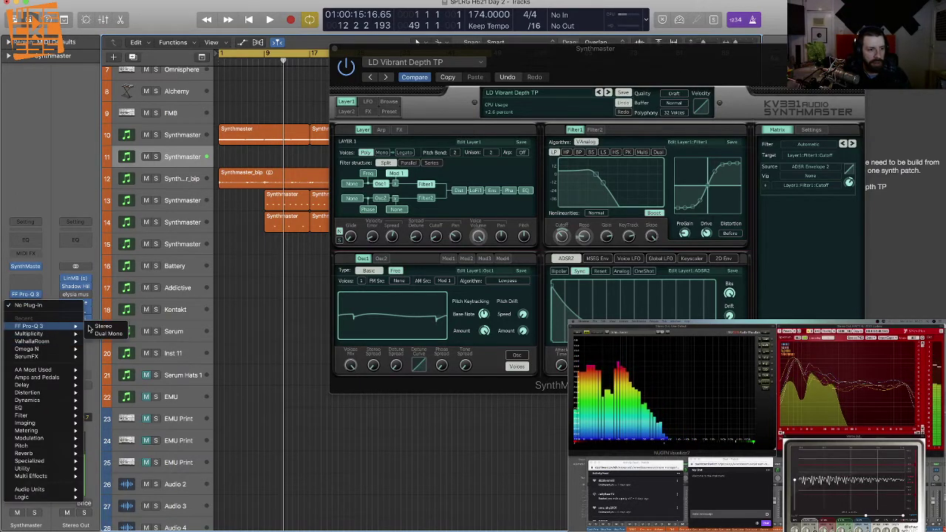
left_click(103, 326)
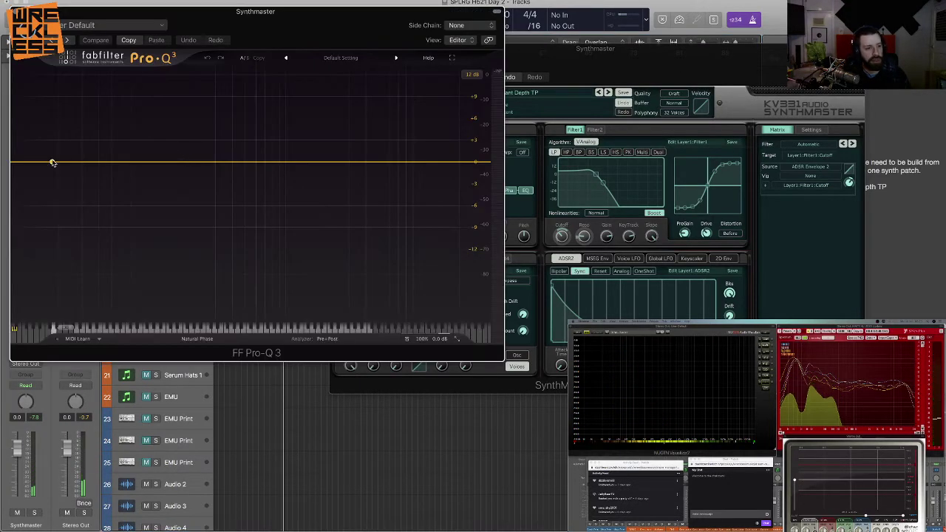
left_click_drag(52, 160, 144, 257)
left_click(215, 294)
left_click(213, 283)
left_click_drag(186, 294, 187, 288)
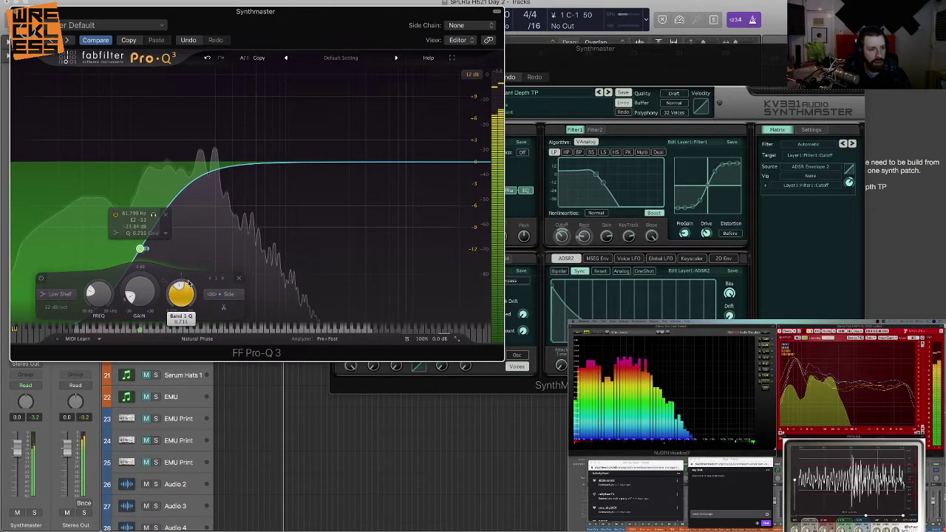
Step: Set the side low shelf's gain to about -15.65 dB, give it a downward dynamic range and close the EQ
scroll(129, 287, "up", 5)
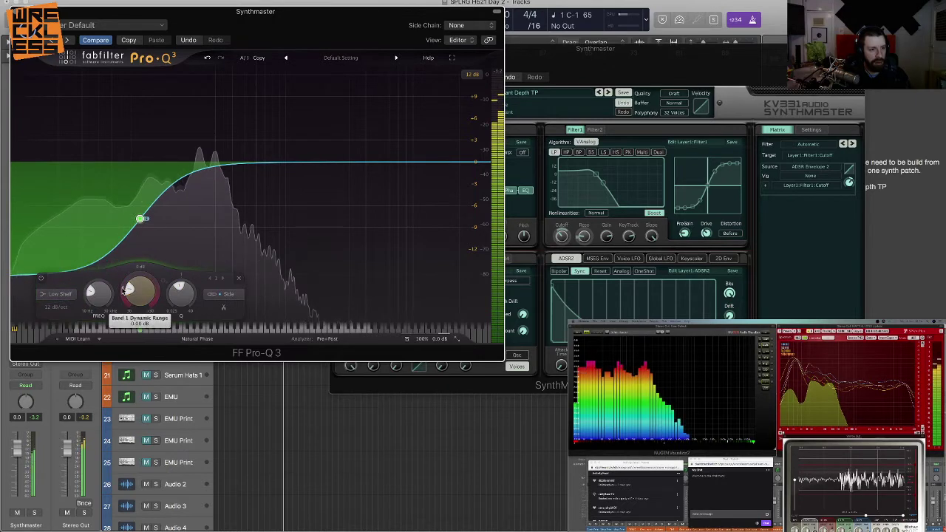
left_click_drag(125, 284, 125, 301)
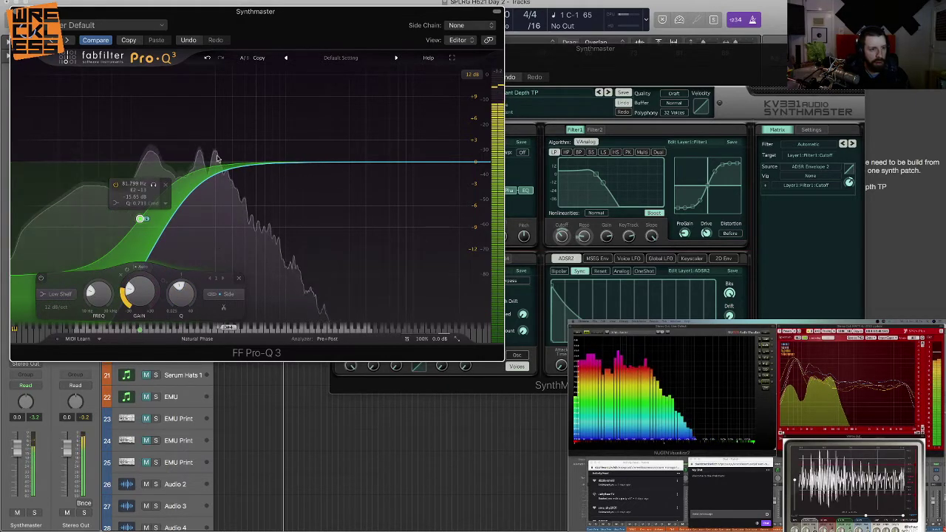
left_click(15, 11)
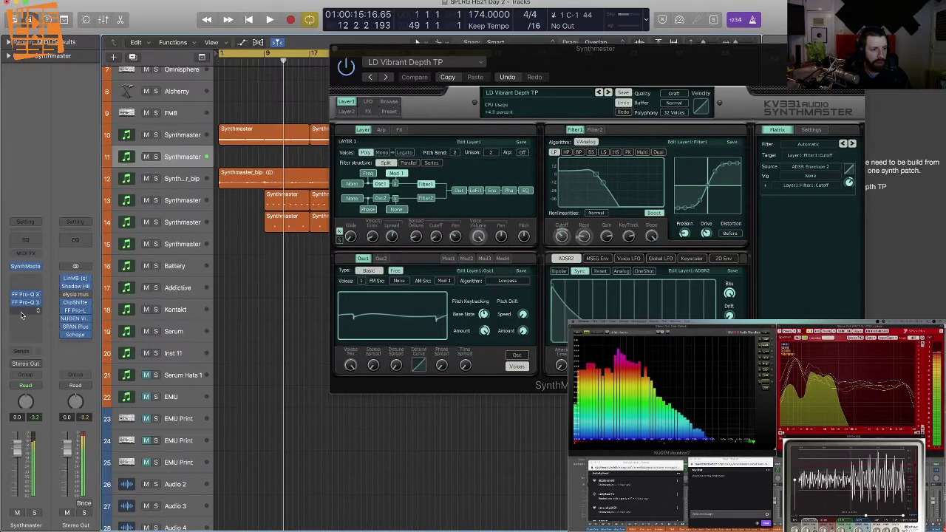
Step: Insert FF Pro-C 2 after the second EQ and load its Sides Compressor preset
left_click(23, 314)
left_click(48, 292)
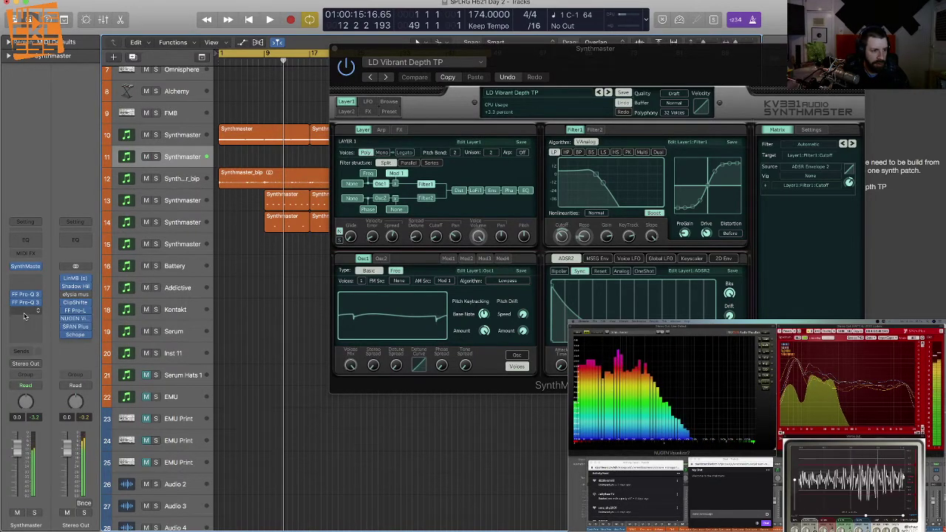
left_click(29, 314)
mouse_move(34, 378)
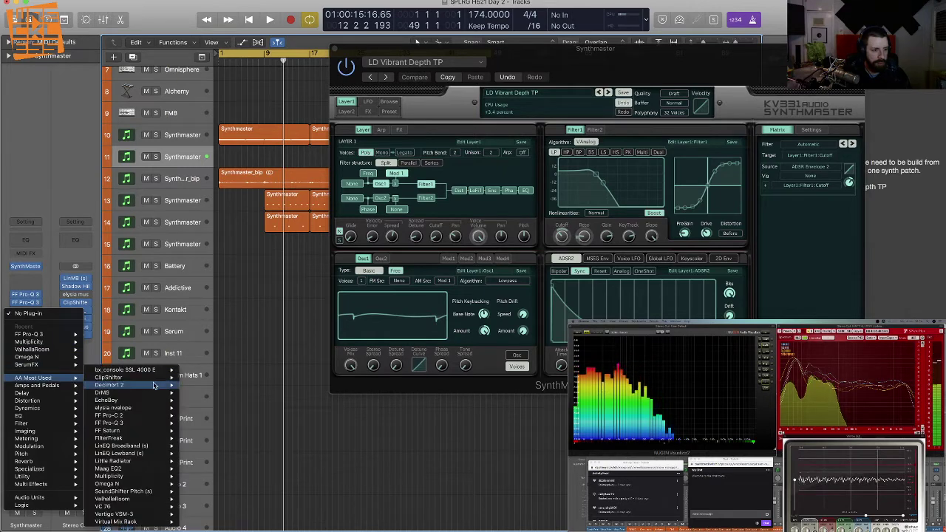
mouse_move(151, 416)
left_click(198, 417)
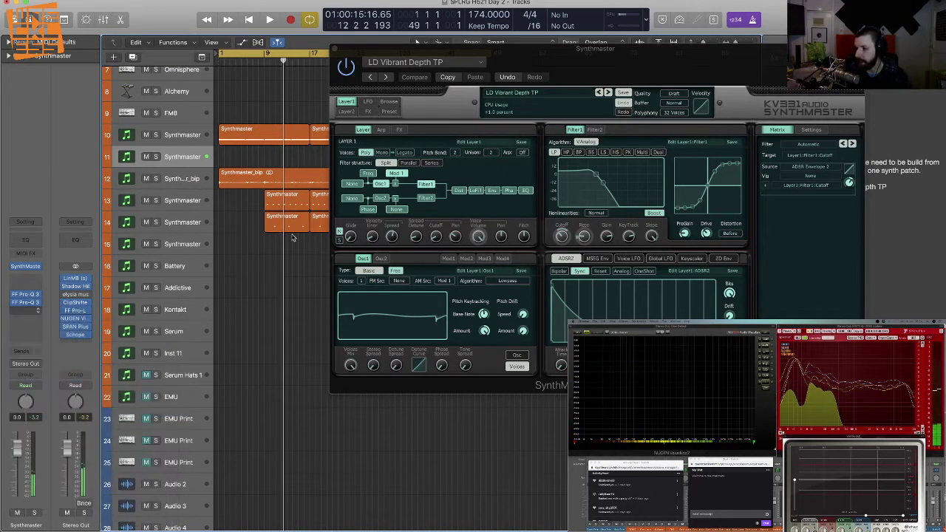
left_click_drag(243, 25, 467, 60)
left_click(375, 59)
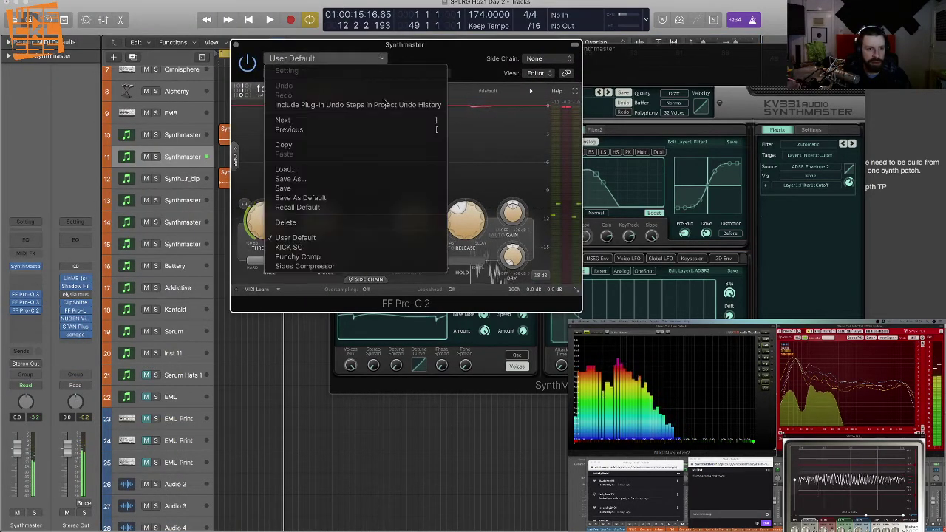
left_click(303, 266)
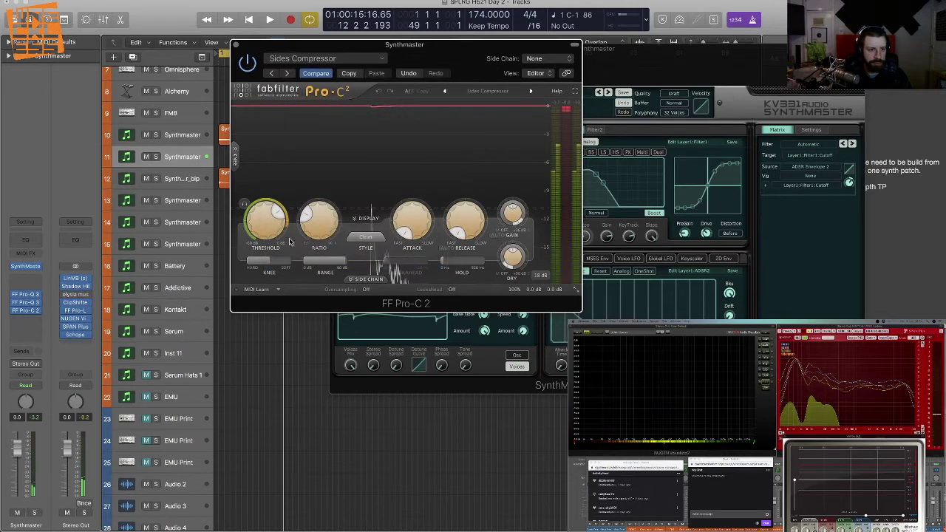
Step: Lower the side compressor's threshold, set its ratio to about 2.47:1, and close FF Pro-C 2
left_click_drag(269, 225, 270, 240)
left_click_drag(269, 253, 274, 246)
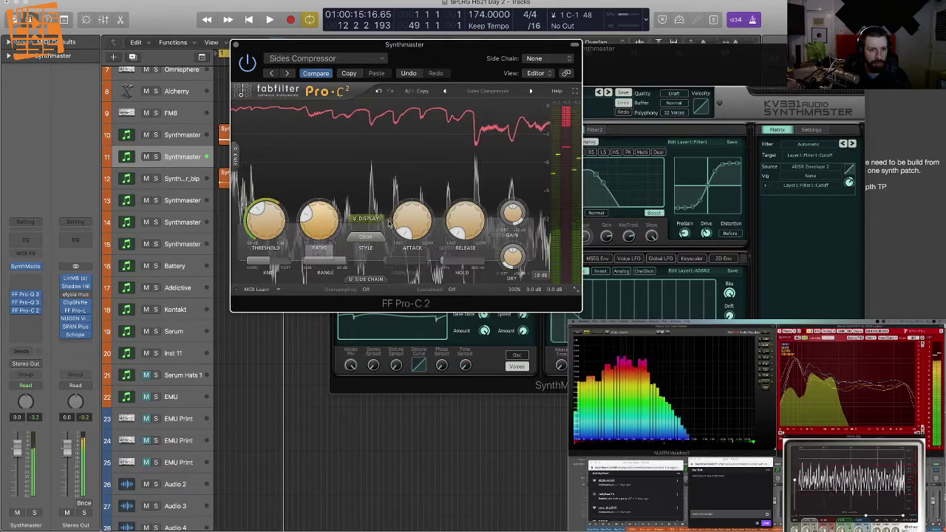
mouse_move(482, 221)
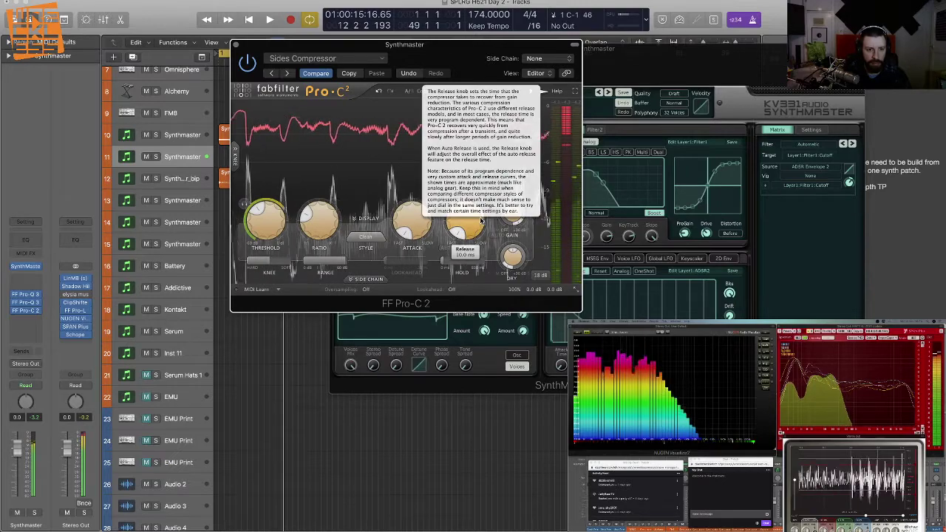
left_click_drag(271, 225, 323, 229)
mouse_move(321, 228)
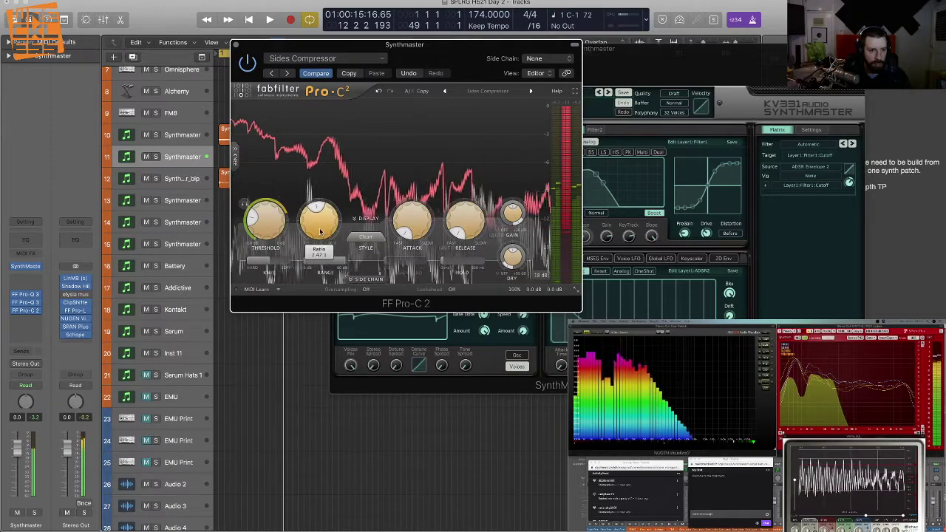
mouse_move(267, 232)
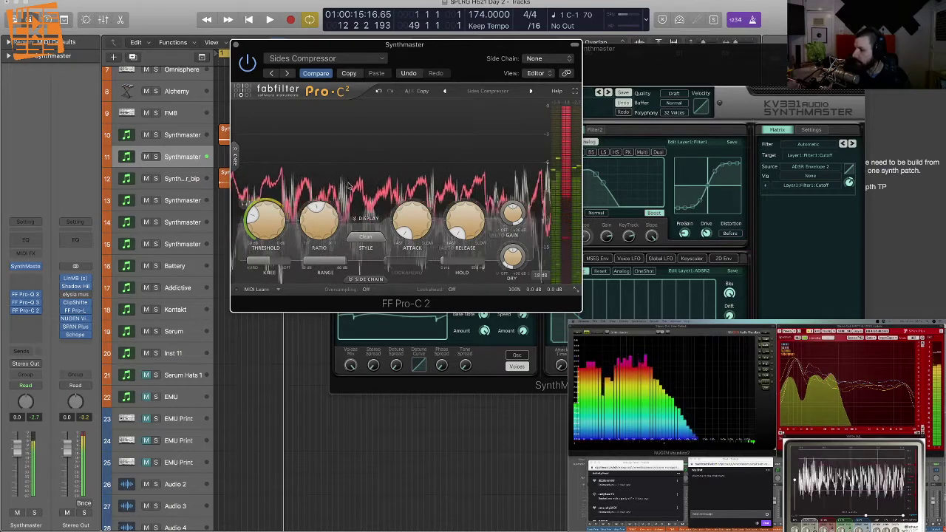
left_click(28, 311)
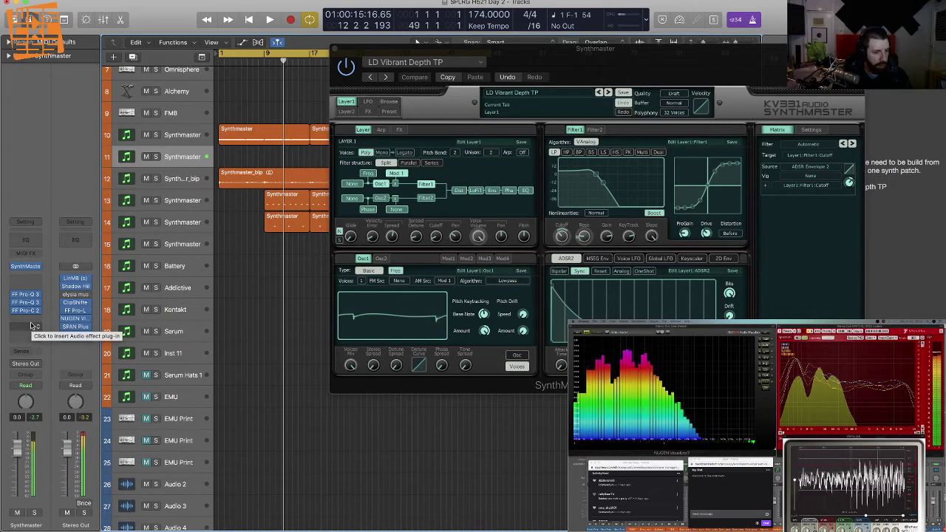
Step: Insert a second stereo FF Pro-C 2 on the bass track, lower its threshold and set its ratio to about 2.24:1
left_click(31, 326)
mouse_move(74, 343)
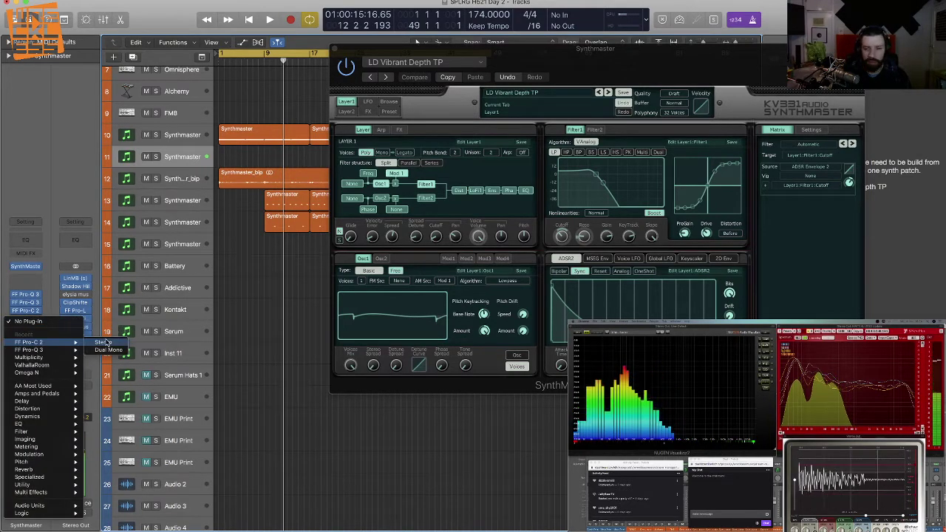
left_click(105, 343)
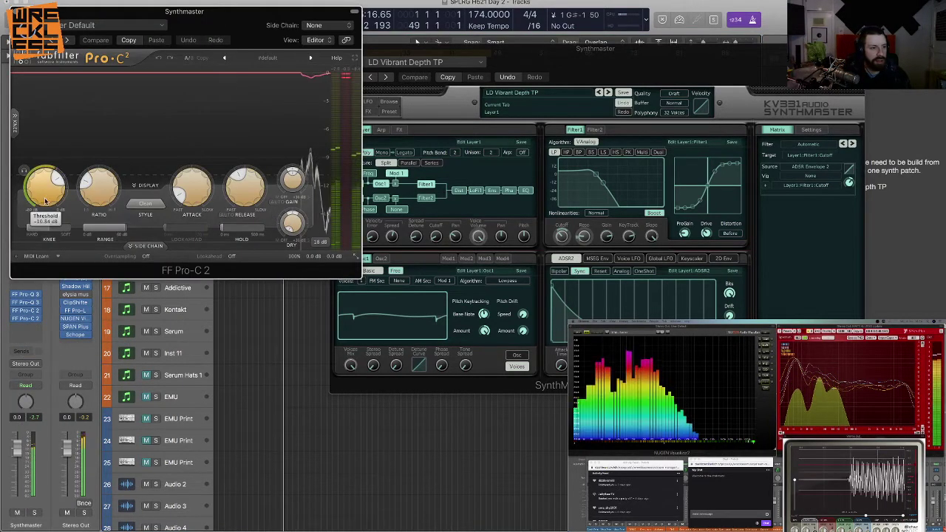
left_click_drag(45, 201, 46, 207)
left_click_drag(109, 195, 112, 183)
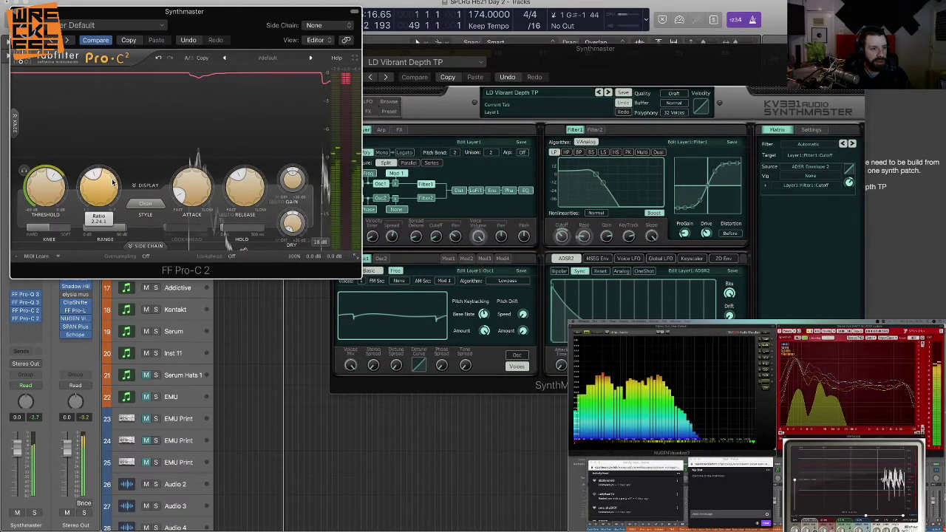
left_click(267, 58)
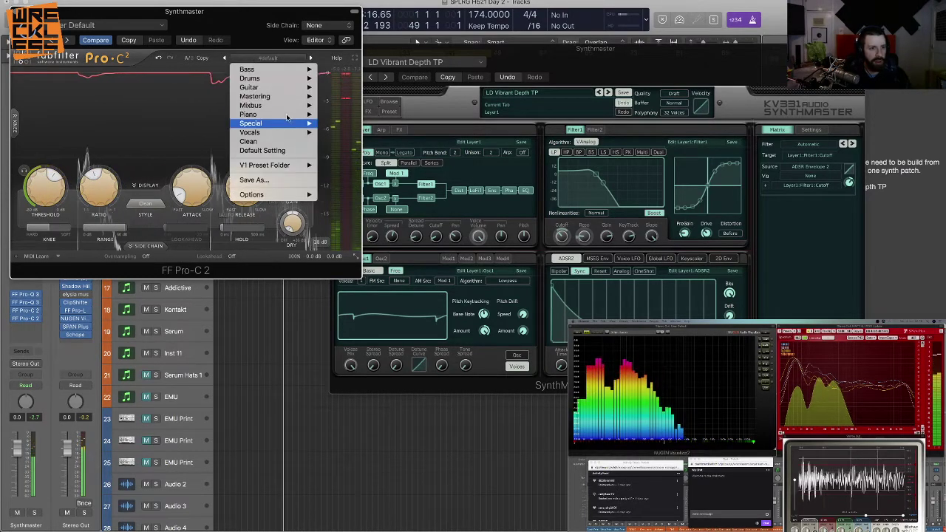
mouse_move(285, 106)
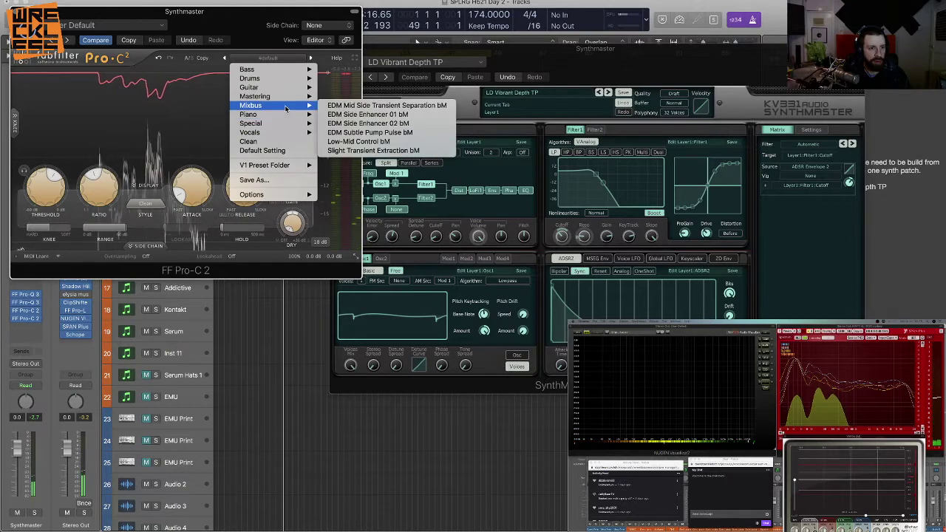
left_click(245, 39)
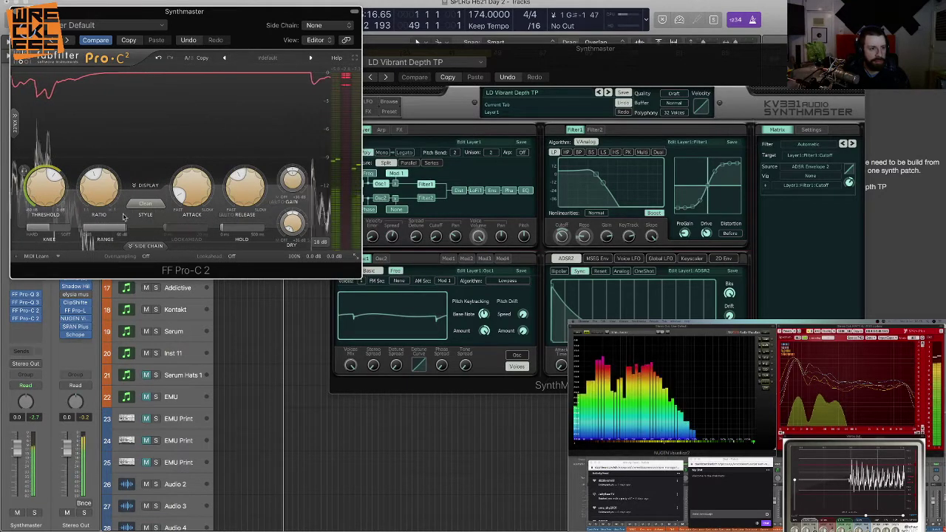
Step: Shorten the second compressor's attack, lower its threshold further for heavier compression, and close FF Pro-C 2
left_click_drag(182, 194, 182, 199)
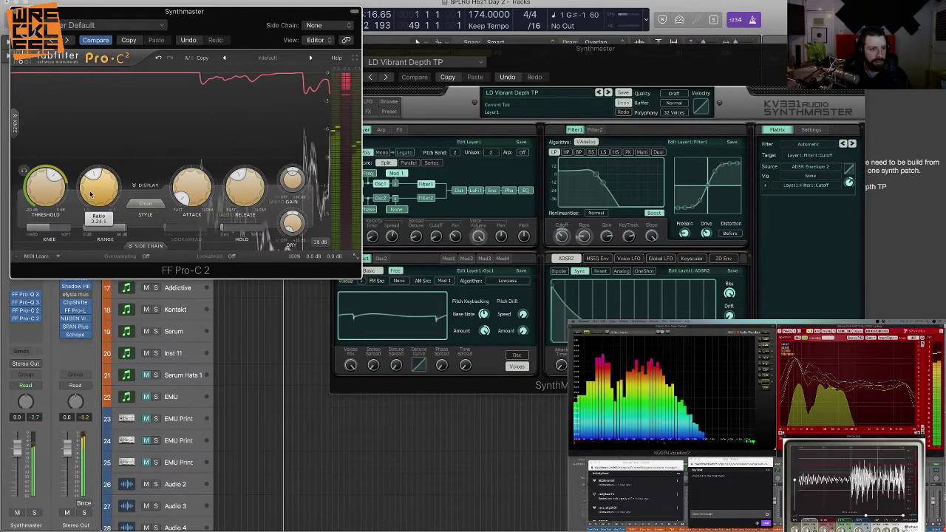
left_click_drag(90, 193, 52, 212)
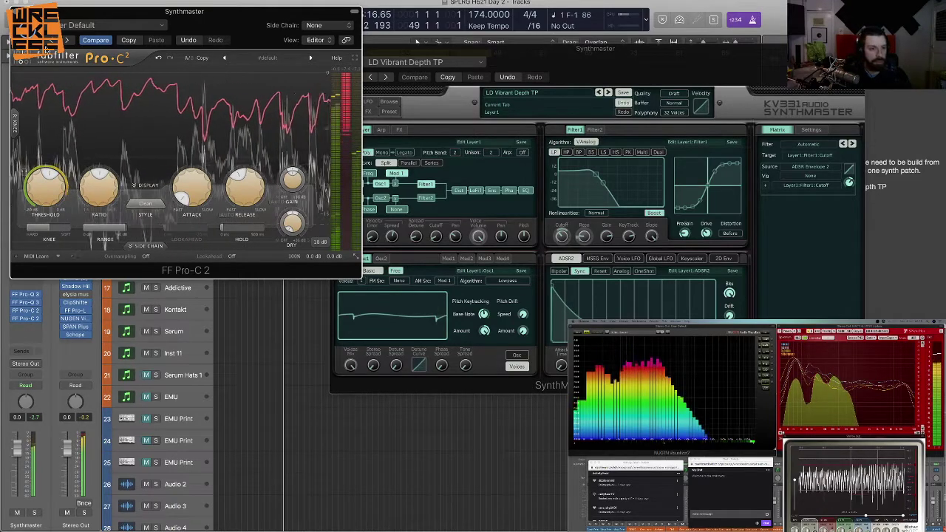
left_click(16, 12)
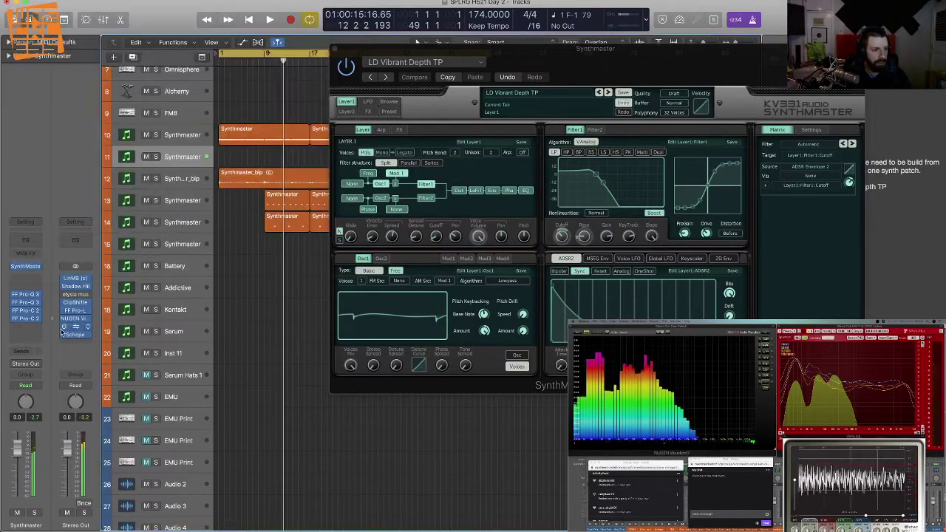
Step: In the Pro-Q 3 with the side low shelf, add a stereo bell at -0.86 dB with a deep downward dynamic range
left_click(25, 294)
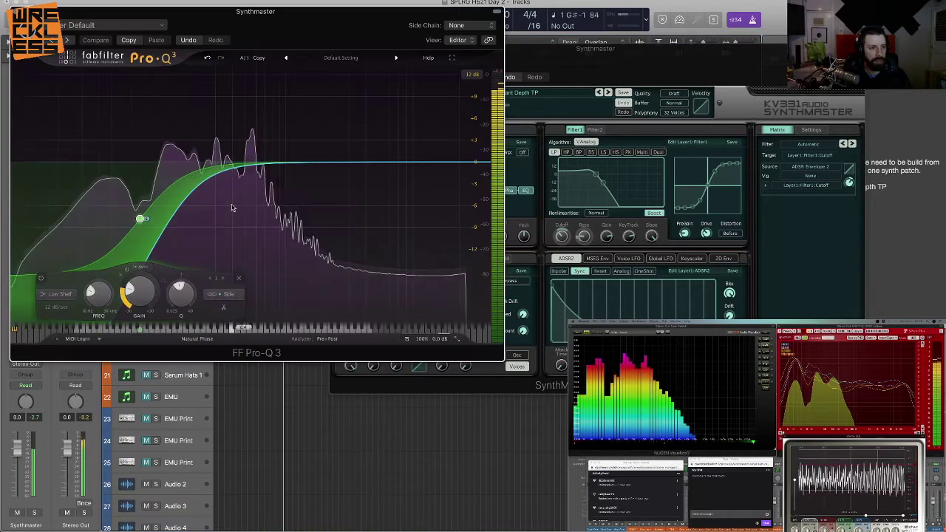
mouse_move(251, 163)
left_mouse_down()
mouse_move(238, 189)
mouse_move(234, 168)
left_mouse_up()
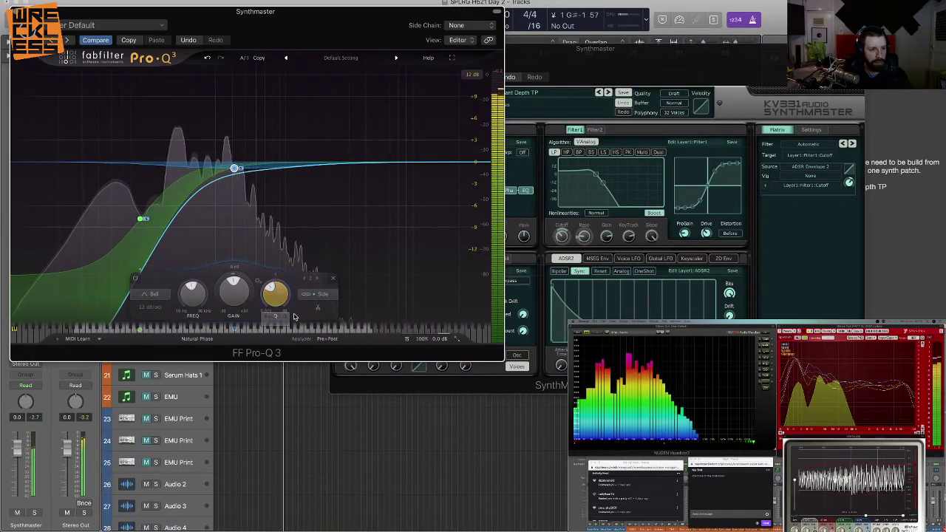
left_click(323, 294)
left_click(319, 263)
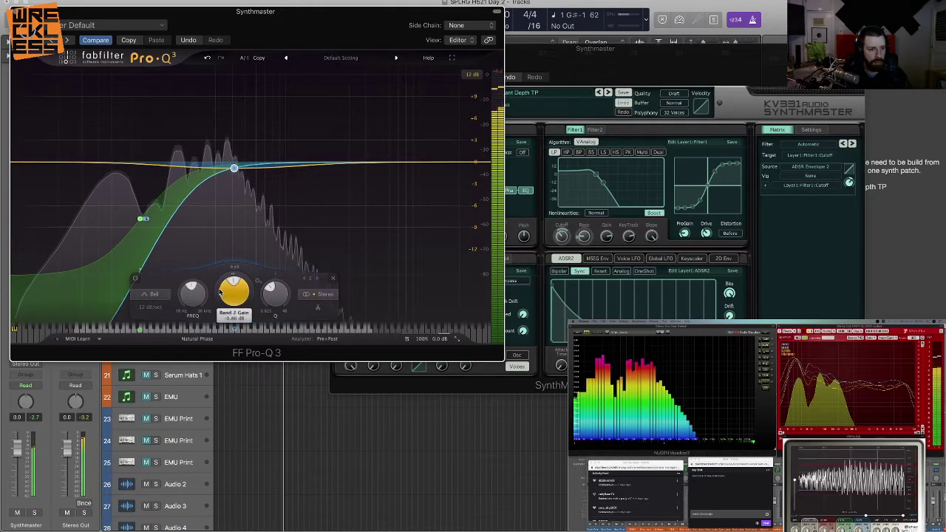
left_click_drag(246, 295, 278, 277)
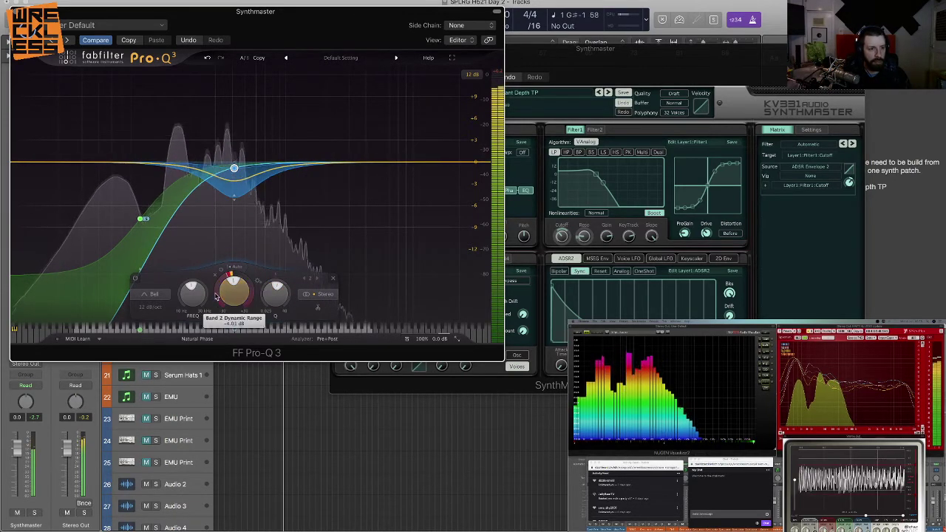
left_click_drag(218, 302, 217, 316)
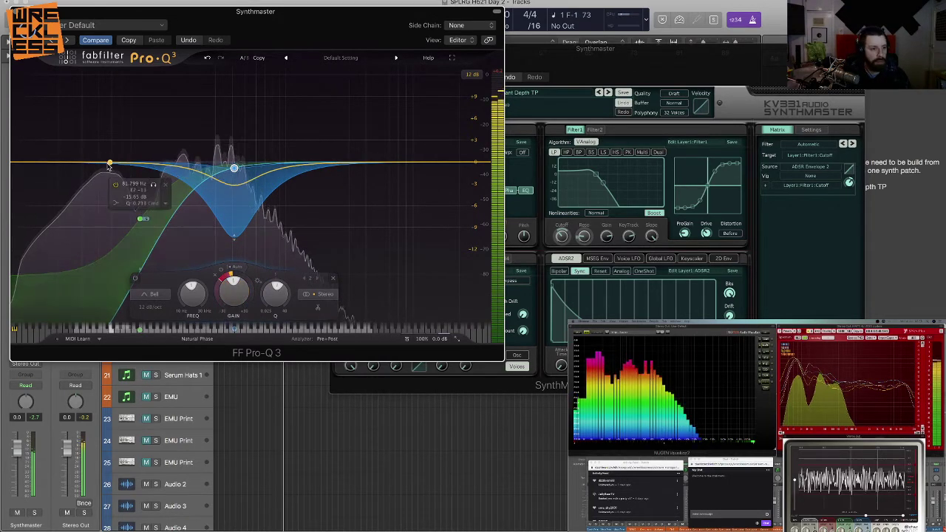
Step: Add a stereo bell boost of about 3.81 dB at 46 Hz, narrow its Q to about 1.75, and close the EQ
left_click_drag(110, 162, 108, 137)
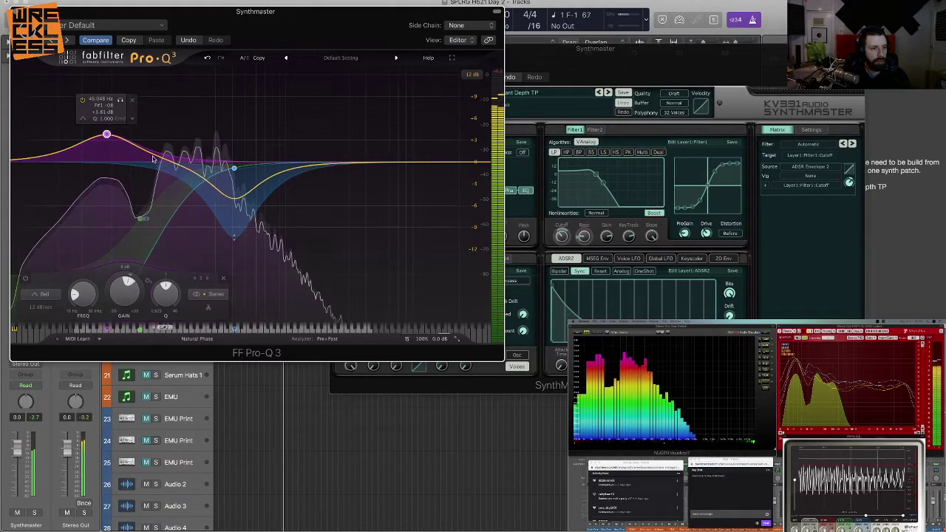
scroll(109, 136, "down", 3)
scroll(108, 136, "up", 6)
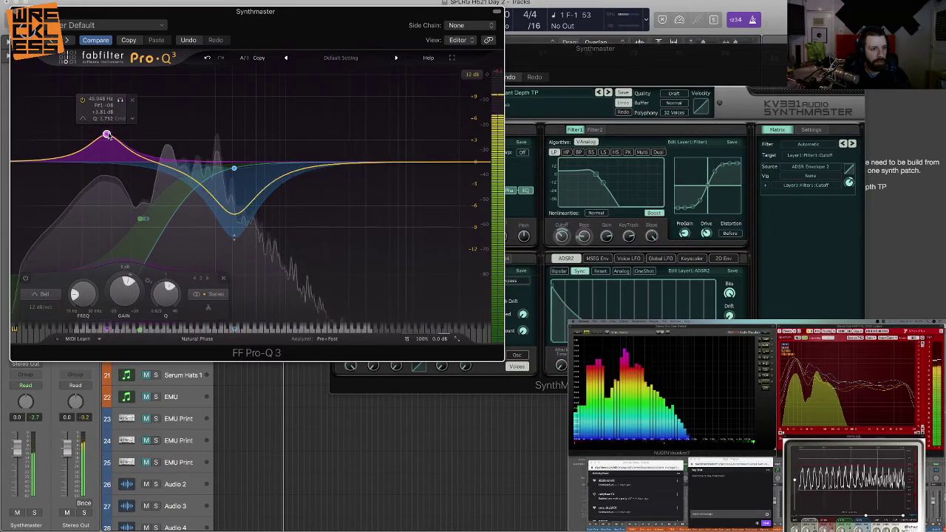
key("super+w")
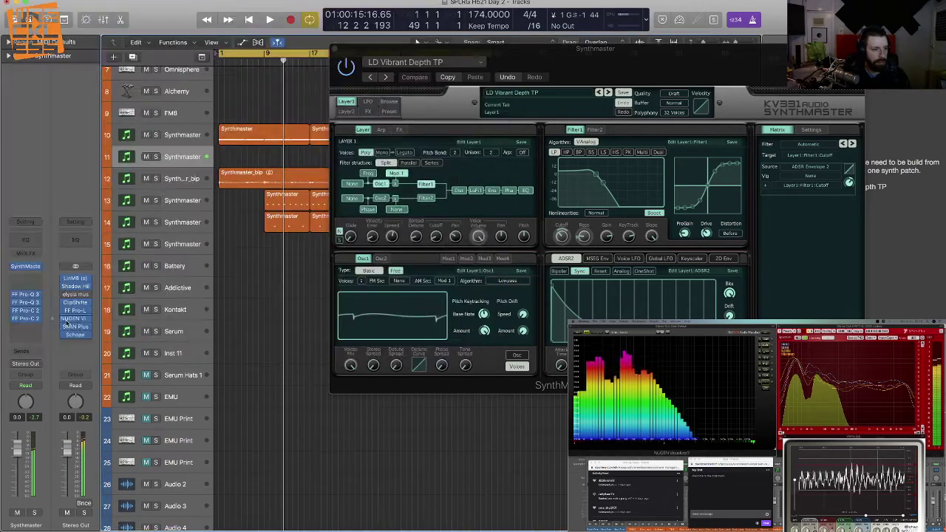
Step: Move the second FF Pro-Q 3 below both compressors at the end of the bass track's effects chain
left_click_drag(28, 305, 34, 332)
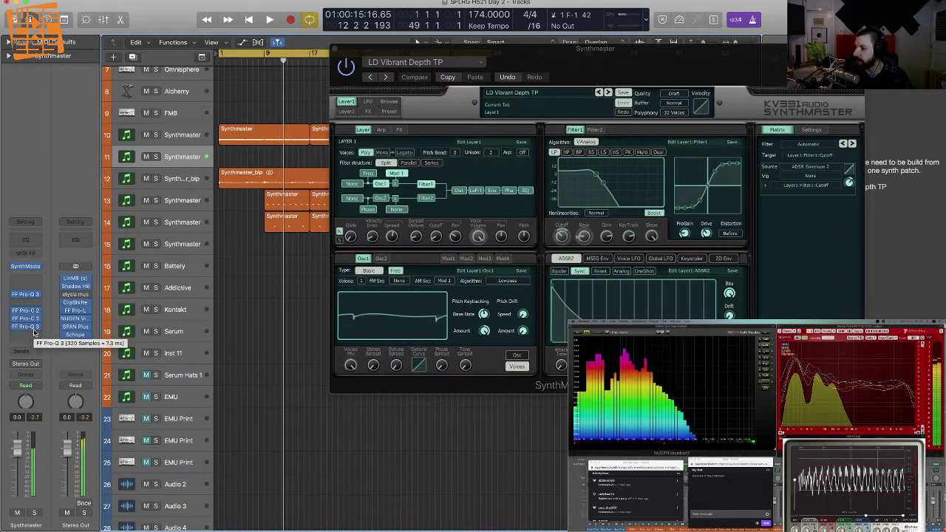
left_click(28, 329)
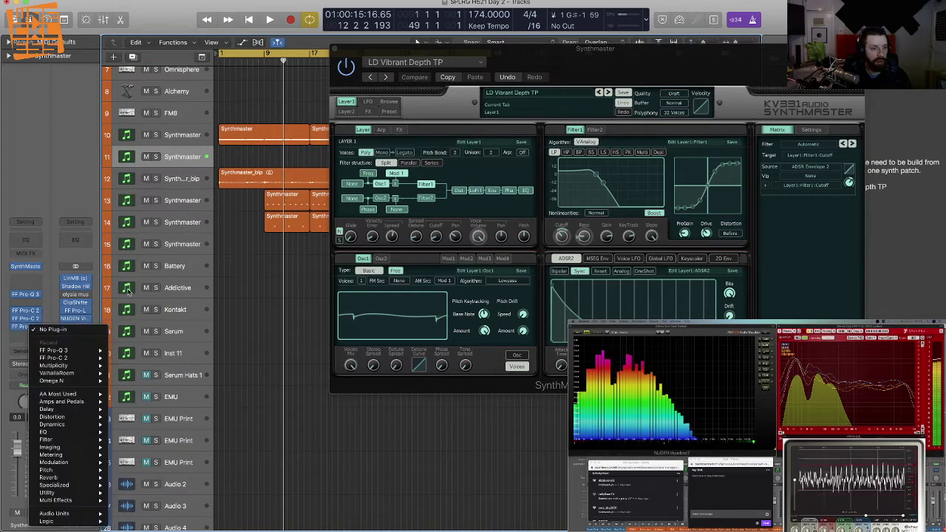
key("Escape")
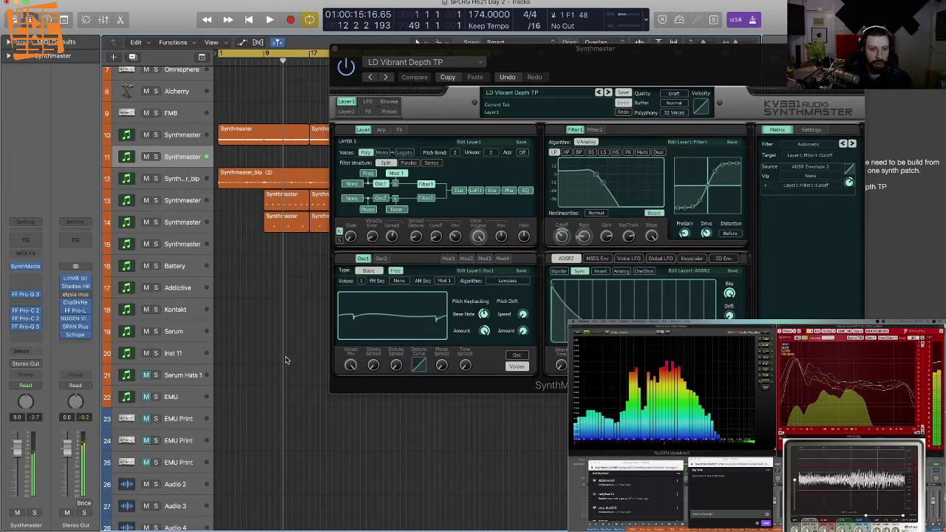
Step: Switch Layer 1's Filter 1 to band-pass and lower its cutoff to about 76 Hz
left_click(585, 232)
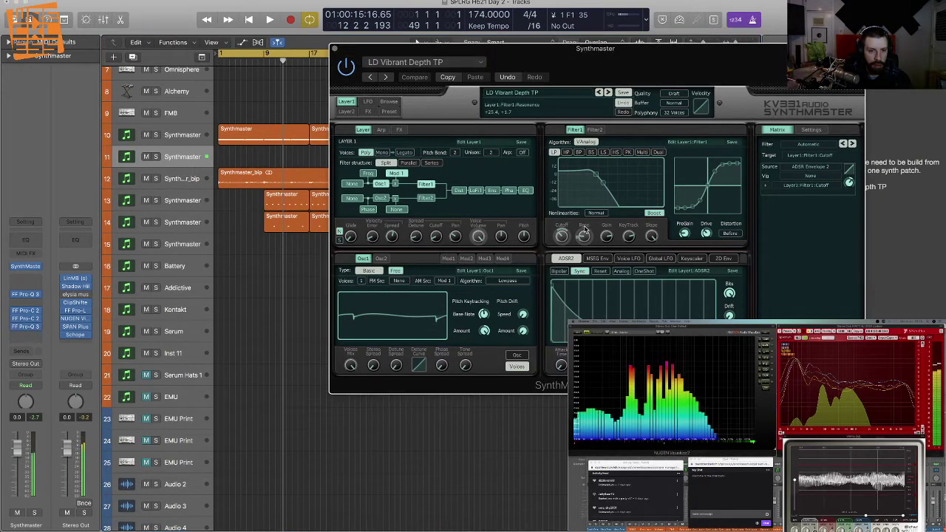
left_click(580, 152)
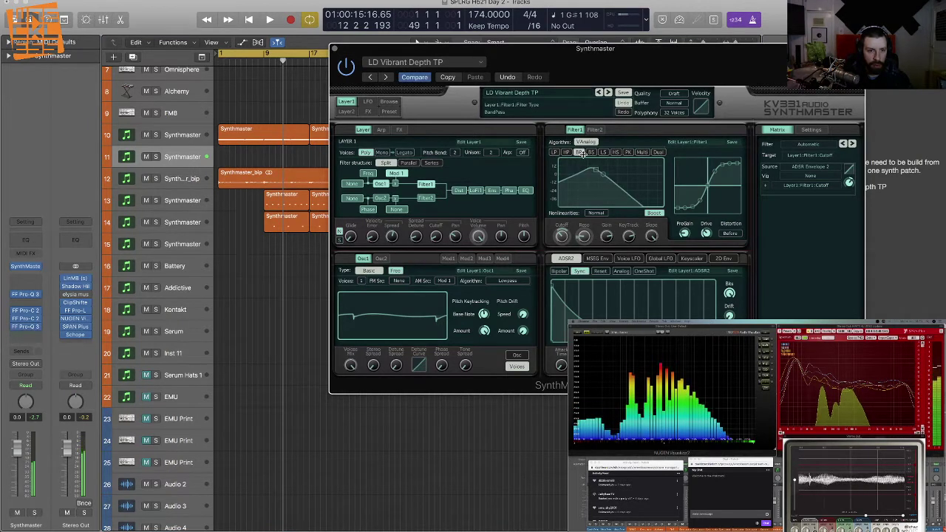
left_click_drag(565, 236, 584, 242)
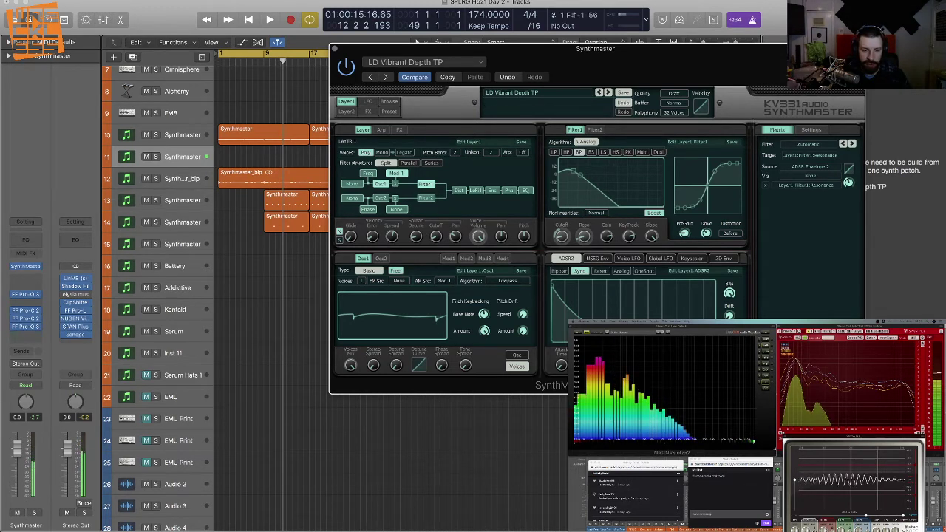
left_click(562, 234)
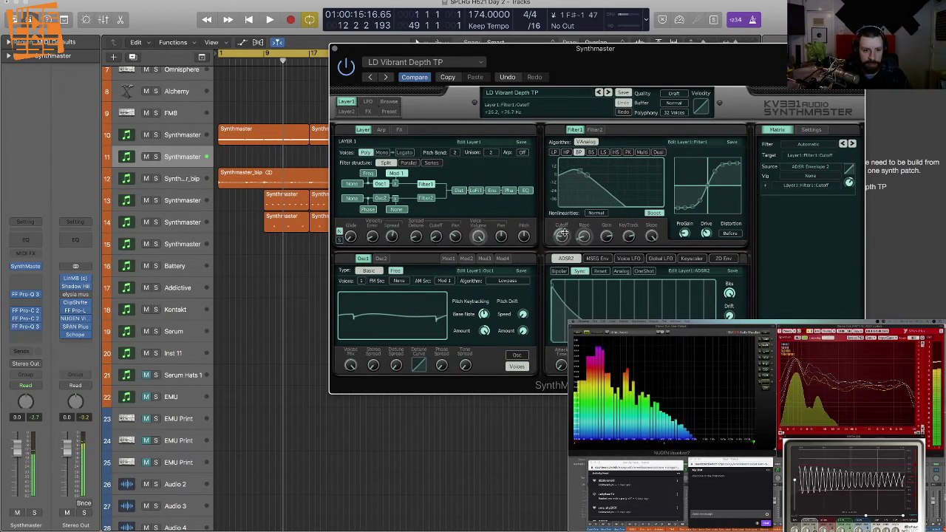
left_click(584, 237)
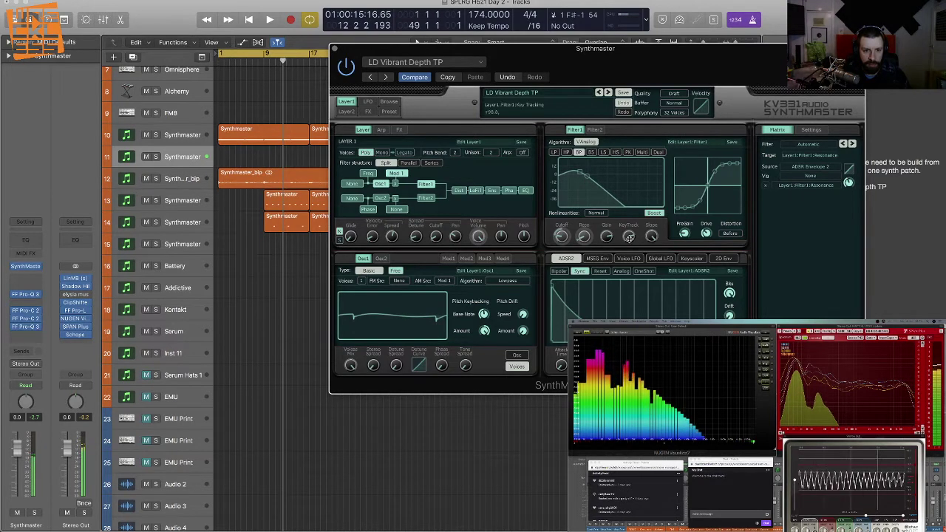
left_click(606, 235)
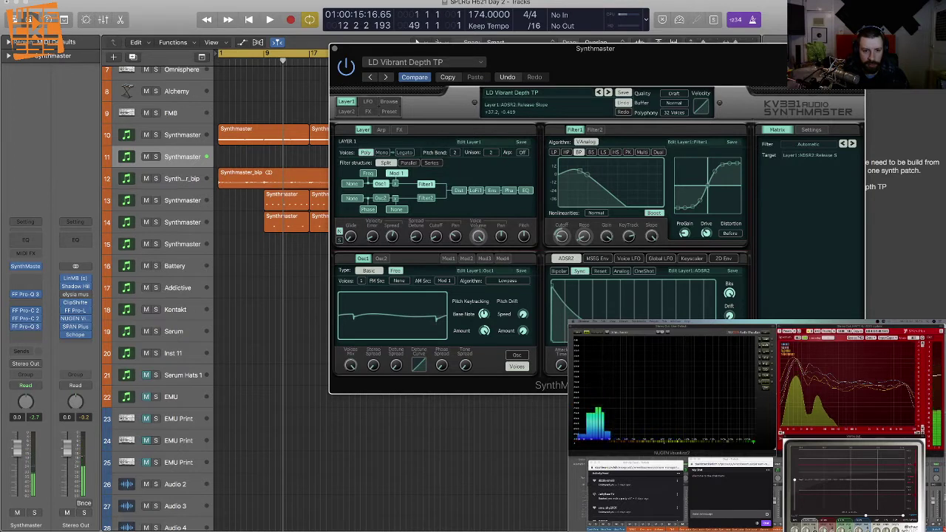
Step: Set ADSR2's decay time to about 15 ms and ADSR1's release time to about 6 ms
left_click_drag(697, 366, 697, 354)
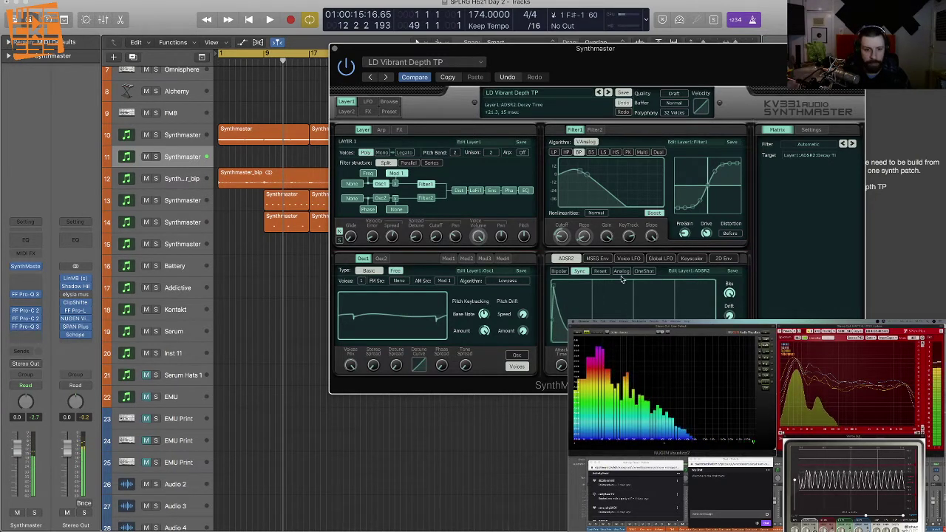
left_click(566, 259)
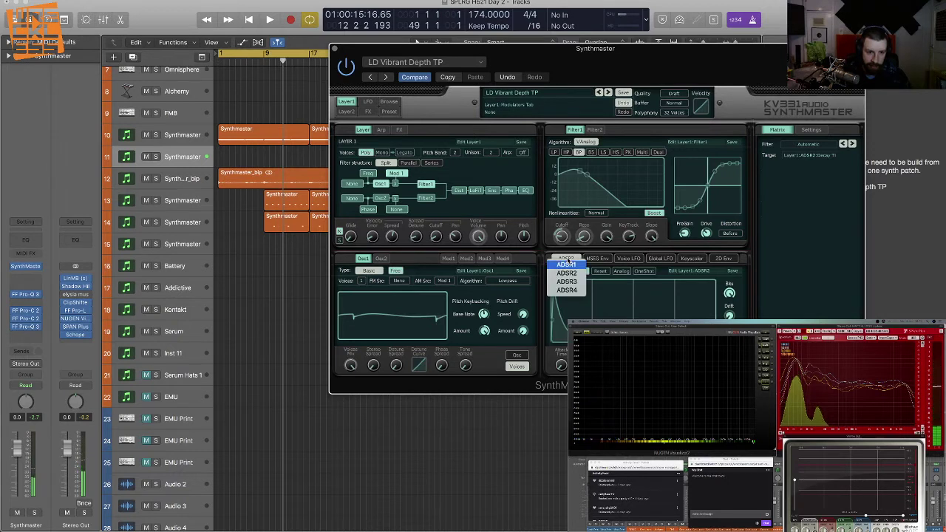
left_click(566, 269)
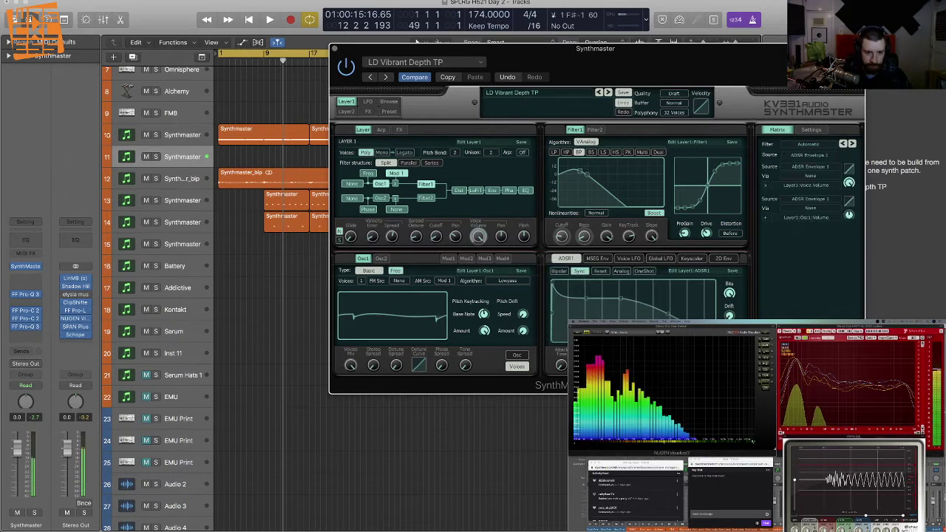
left_click_drag(652, 365, 652, 403)
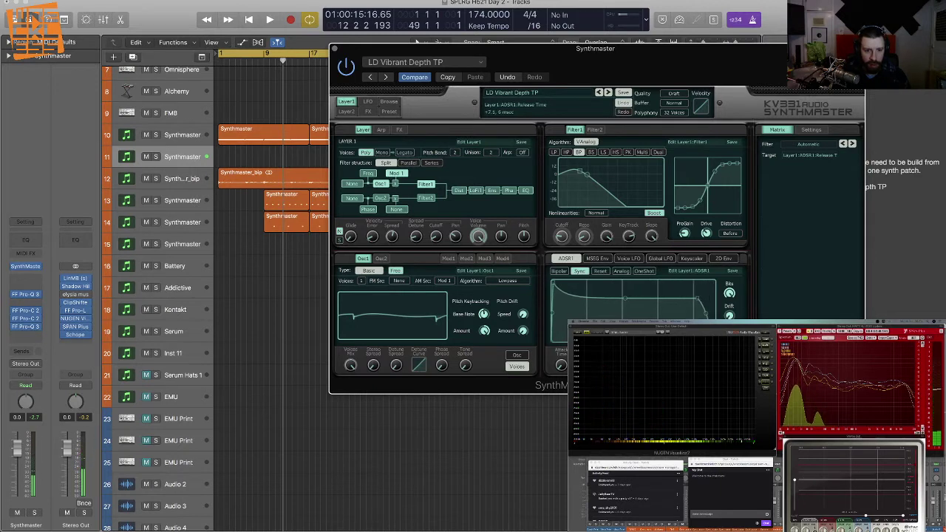
Step: Lengthen and straighten ADSR2's decay, fine-tune Filter 1's cutoff, resonance and drive, and close SynthMaster
left_click(572, 262)
left_click(566, 273)
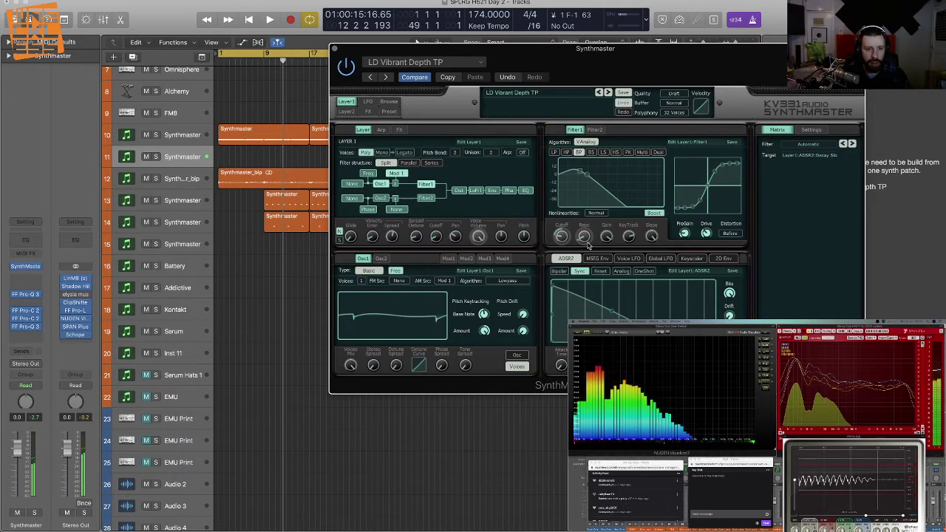
left_click_drag(586, 237, 563, 244)
mouse_move(585, 236)
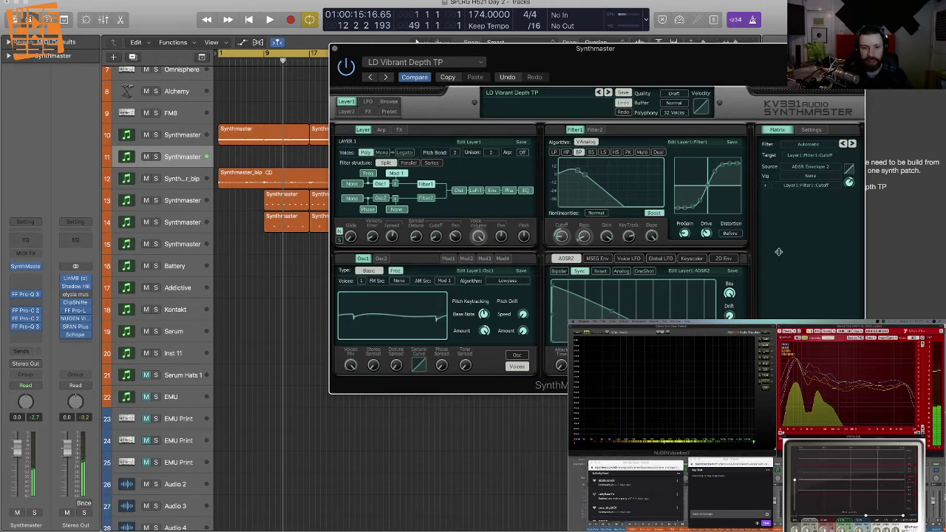
left_click(706, 233)
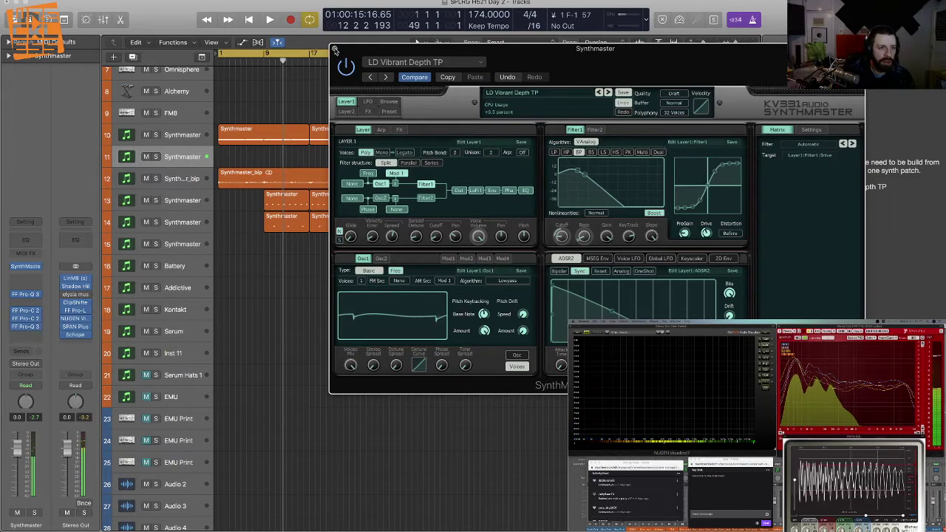
left_click(334, 48)
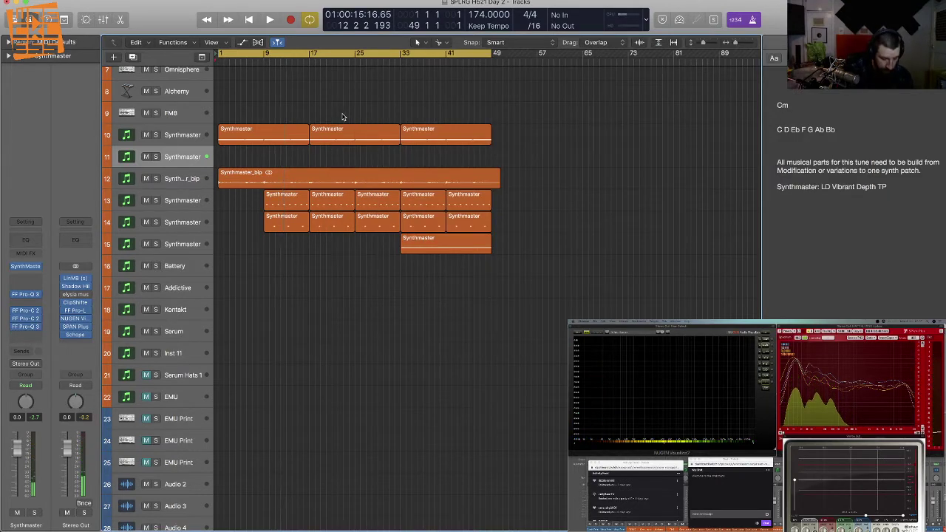
Step: Record a short bass phrase on track 11 from bar 1, then move the recorded region to bar 33
key("Return")
key("space")
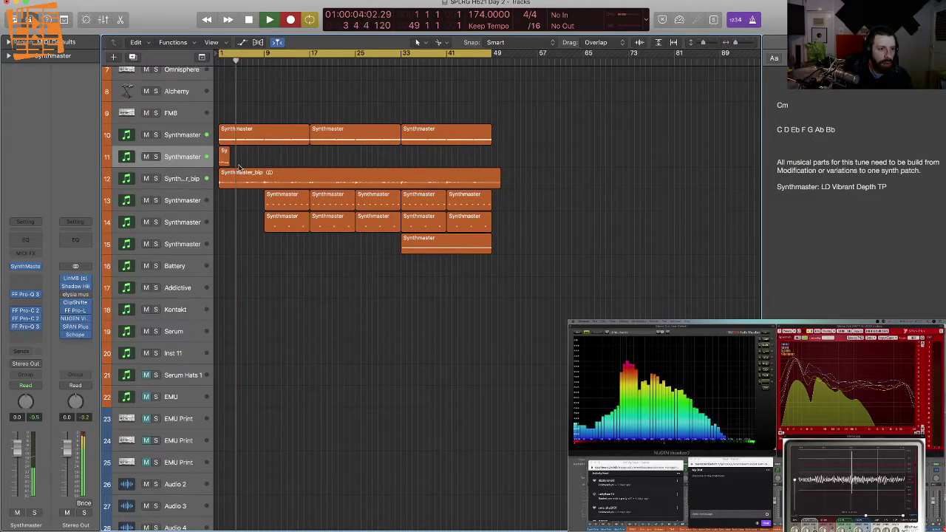
key("space")
left_click_drag(225, 157, 405, 162)
Step: Delete the upper chord notes from bar 41 onward in track 10's last region and move track 11's short region to bar 41
left_click(422, 138)
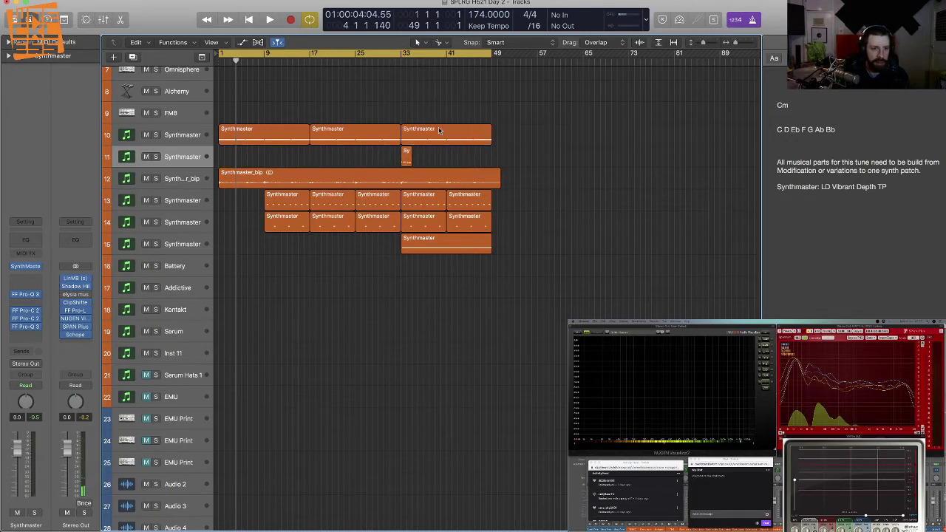
double_click(438, 130)
left_click_drag(289, 342, 636, 394)
key("Delete")
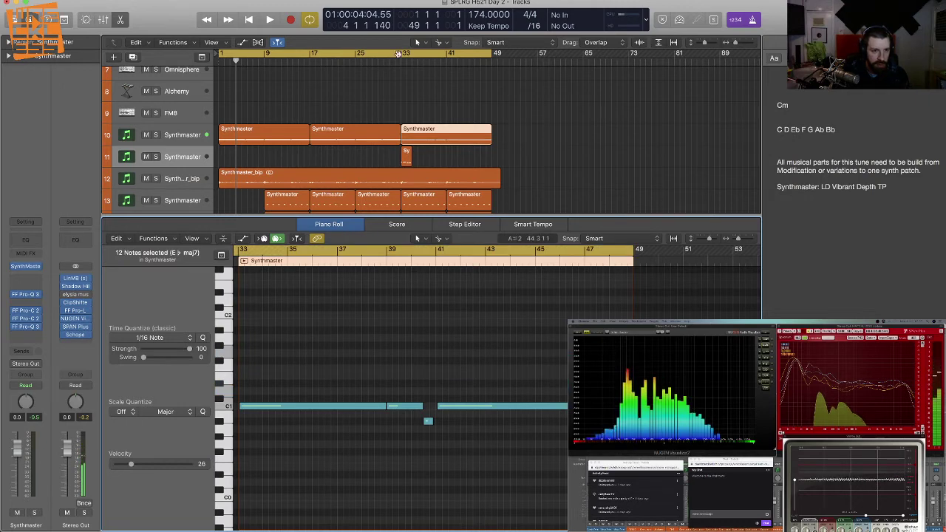
key("ctrl+z")
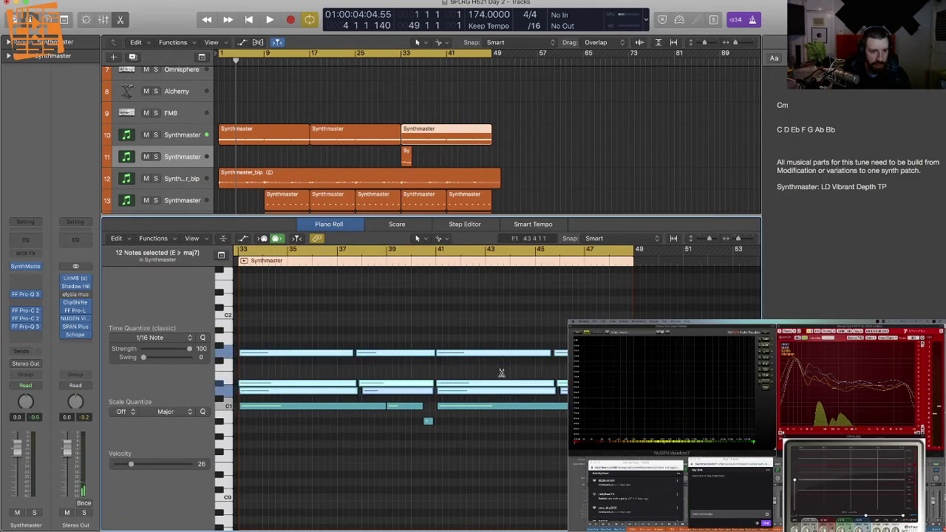
left_click(427, 337)
left_click_drag(456, 328, 637, 397)
key("Delete")
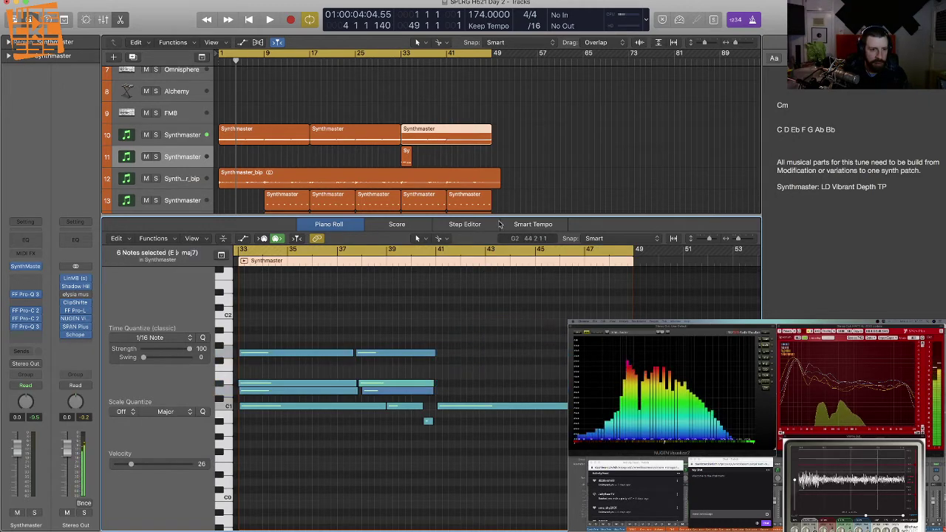
left_click(439, 161)
left_click_drag(407, 157, 453, 157)
Step: Split the bounced audio and track 10's last region at bar 41, muting the audio after it and the chord regions before it
left_click(394, 182)
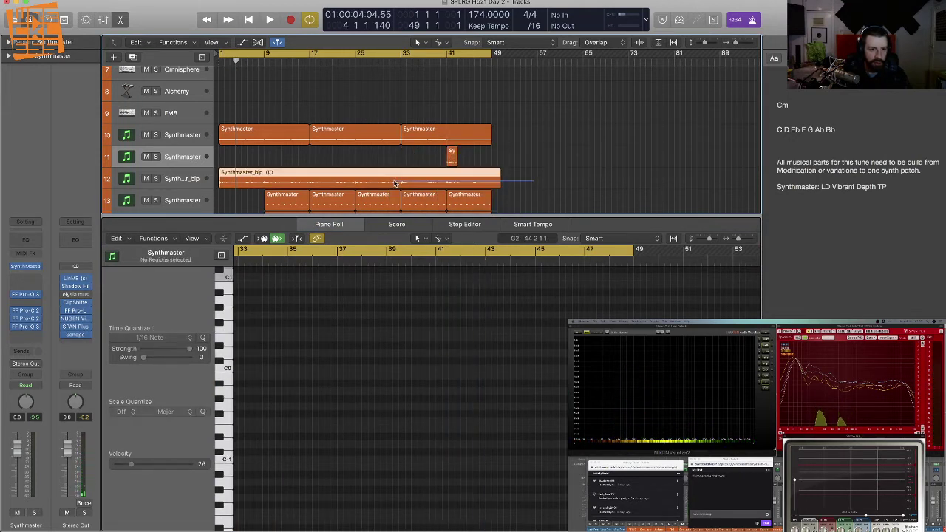
double_click(469, 185)
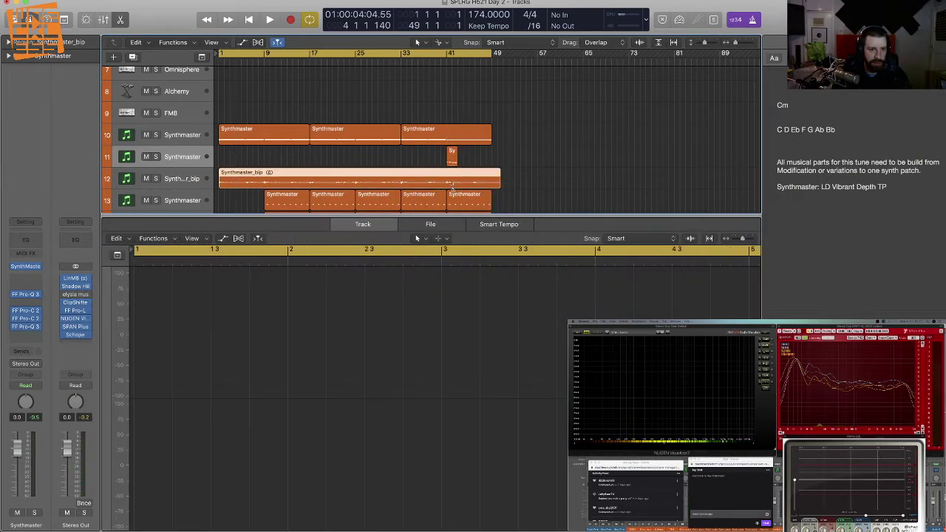
left_click(450, 183)
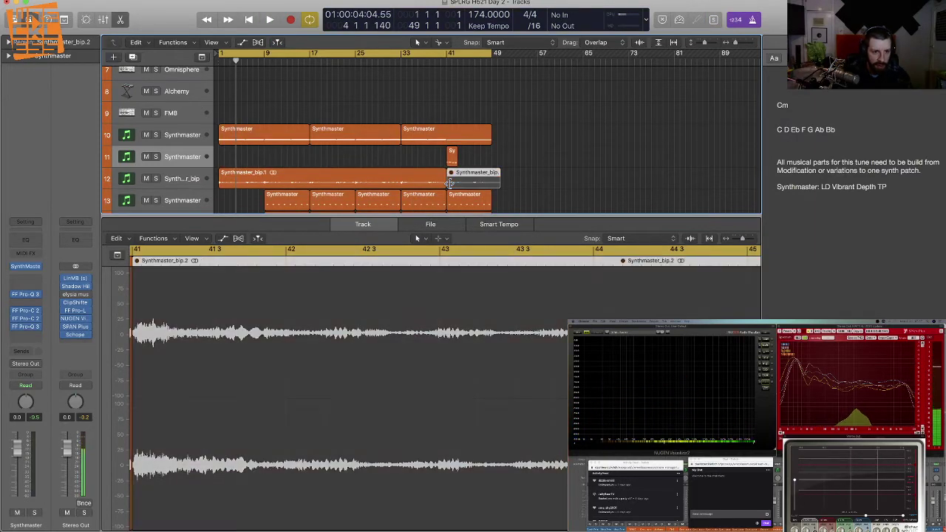
left_click(447, 144)
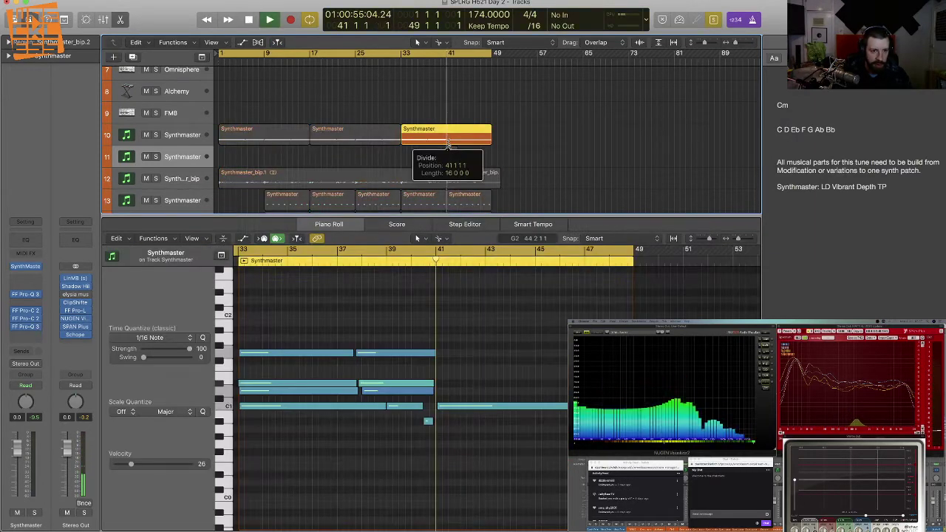
left_click_drag(434, 108, 272, 134)
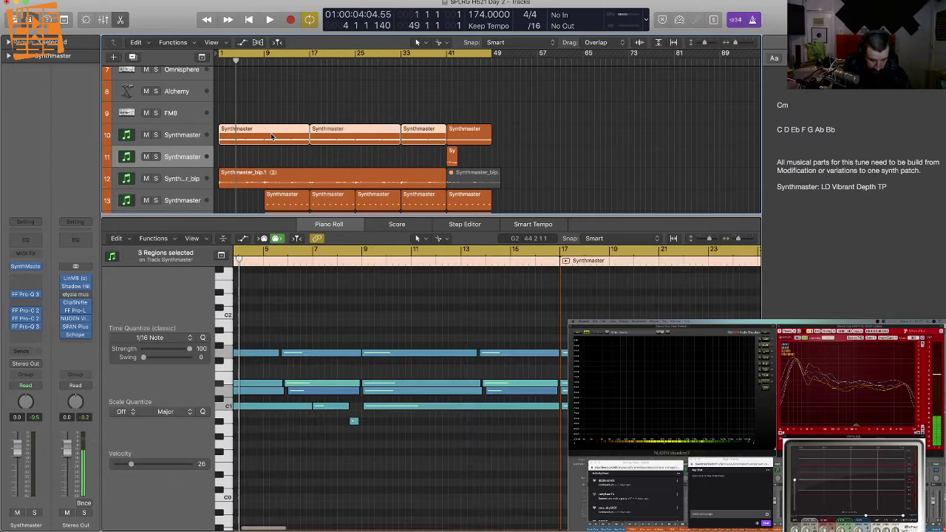
key("ctrl+m")
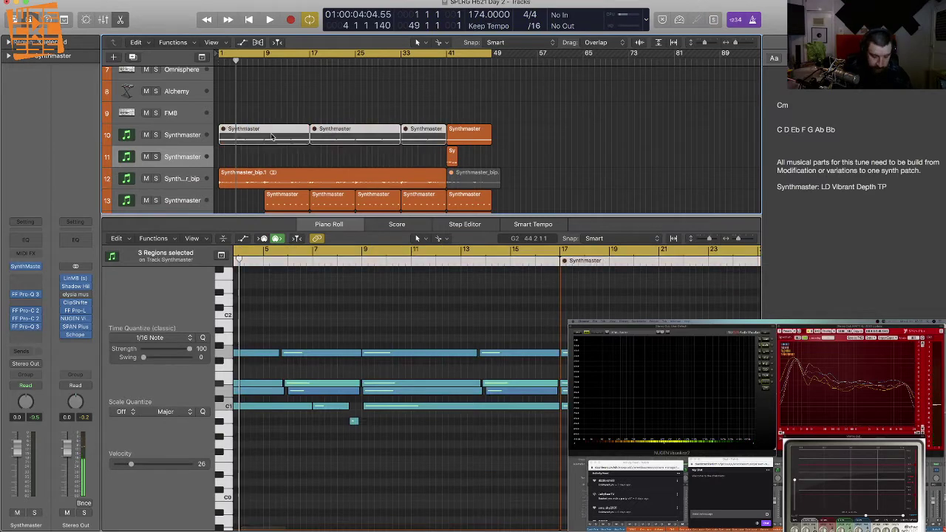
Step: Play the arrangement from bar 1 and close the piano roll
key("Return")
key("space")
left_click(369, 112)
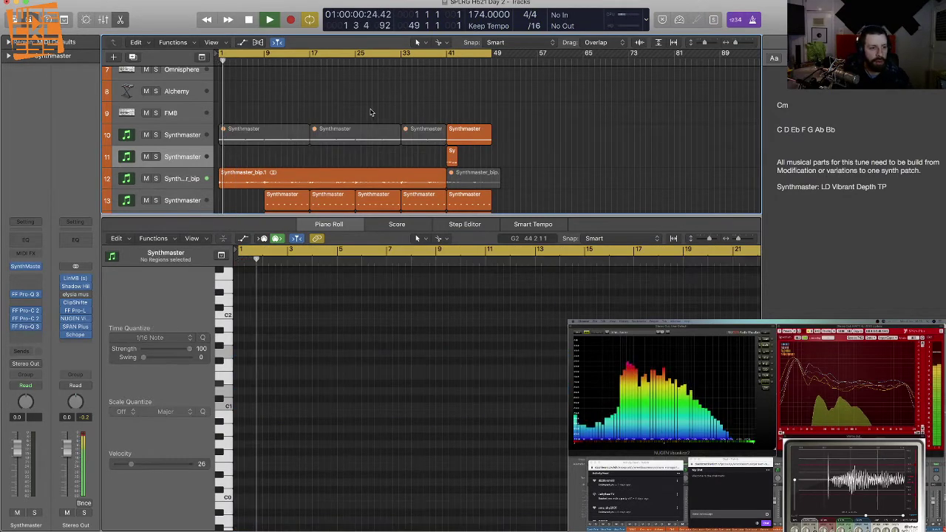
key("e")
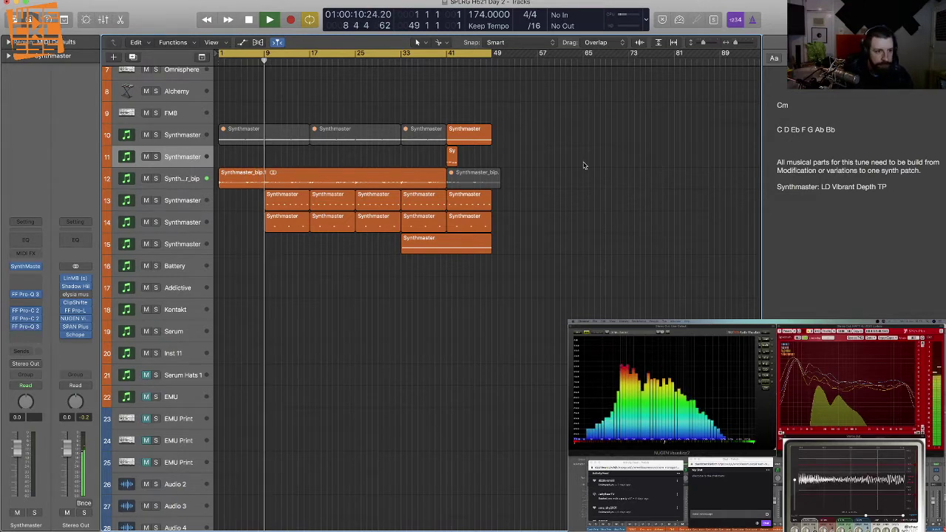
Step: Raise track 13's volume to -5.8 dB and check its SynthMaster effects during playback
left_click(198, 206)
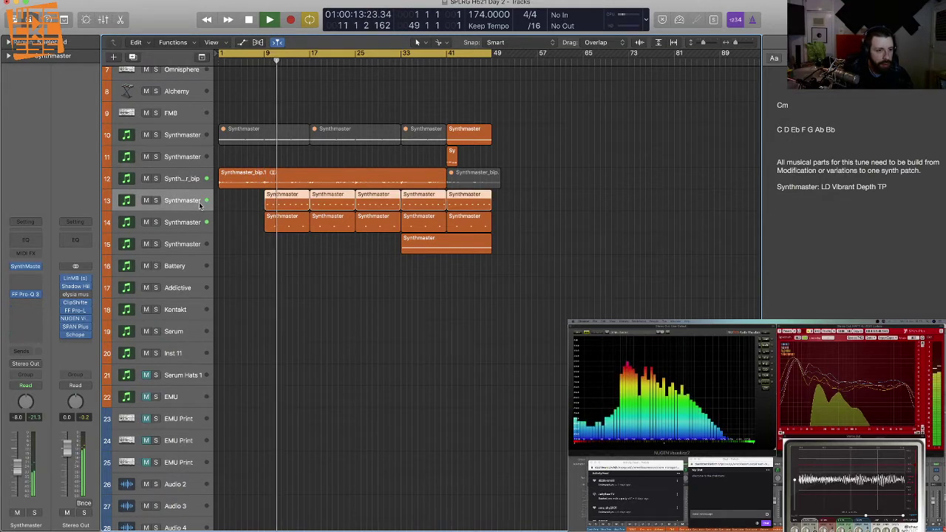
left_click(26, 267)
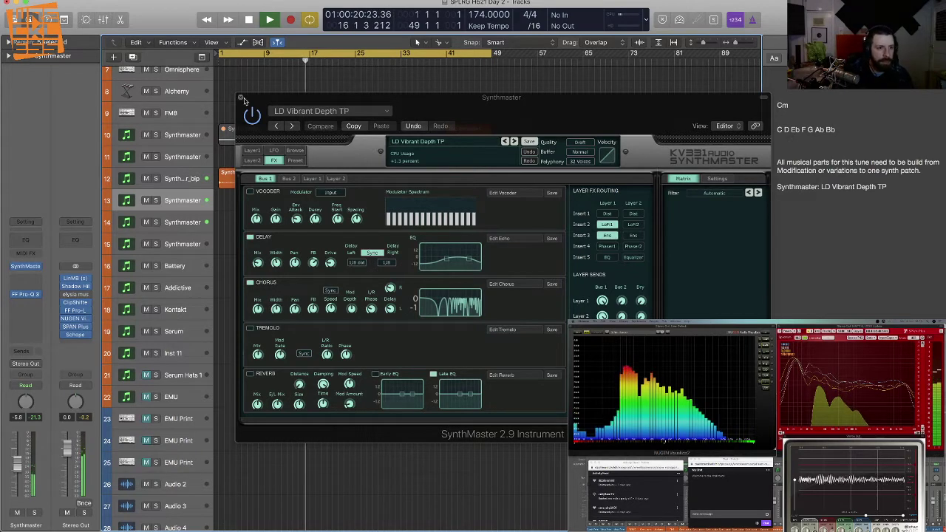
left_click(242, 98)
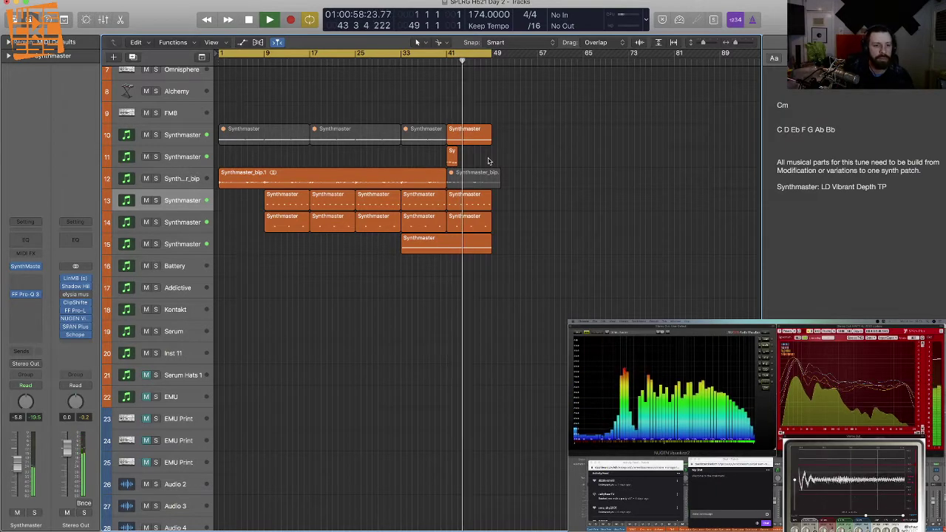
Step: Extend the start of the C1 note in track 10's last region back to bar 41 and stop playback
double_click(471, 133)
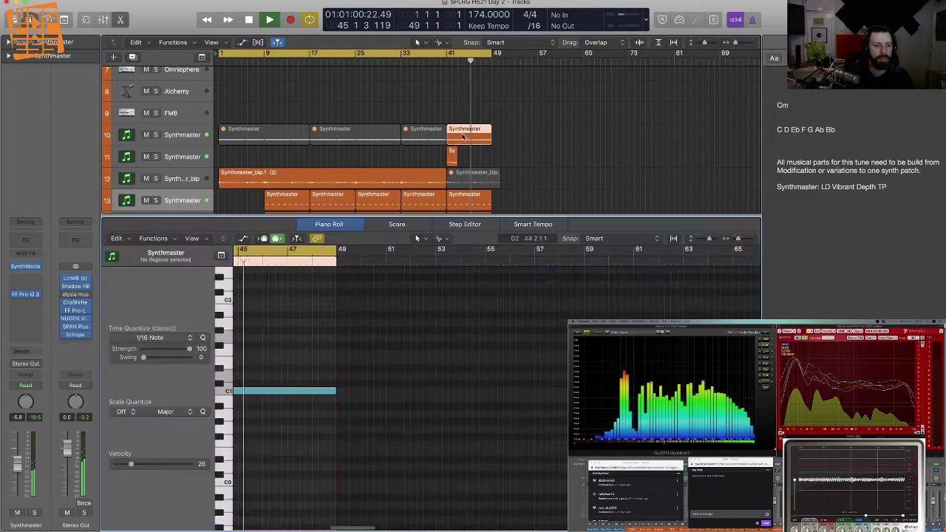
scroll(326, 390, "left", 5)
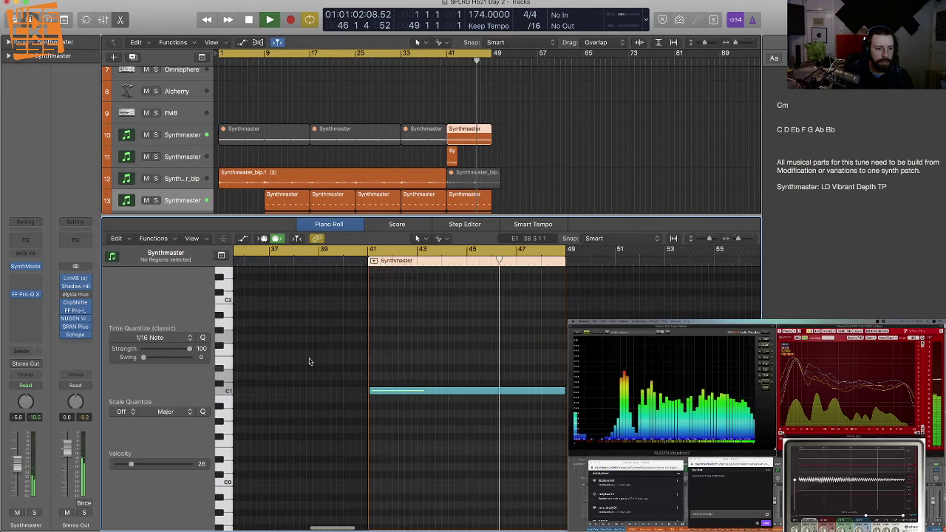
left_click_drag(370, 395, 367, 396)
left_click(392, 410)
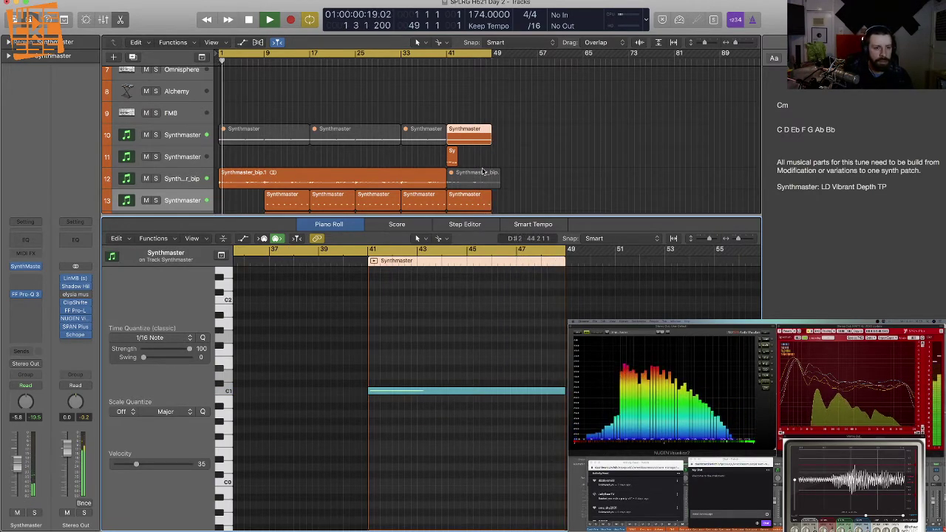
key("e")
key("space")
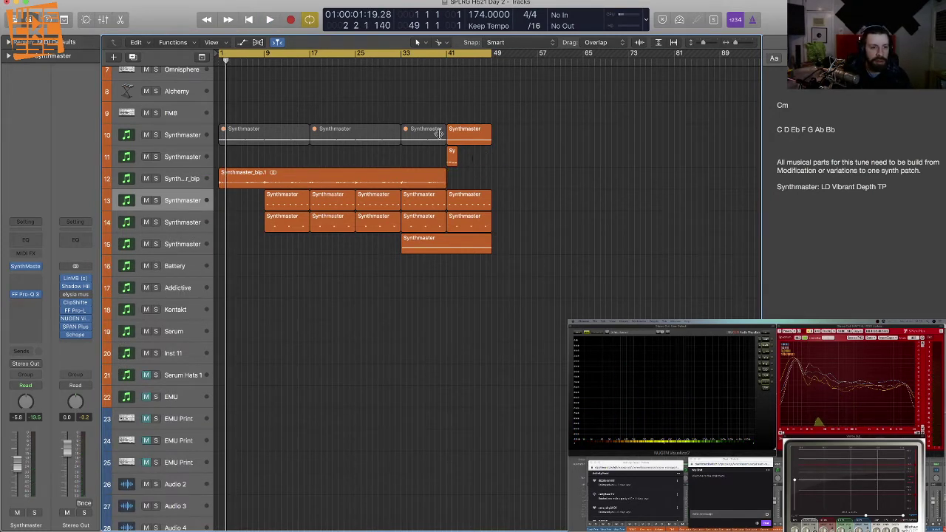
Step: Unmute the chord regions on track 10 and delete the old bounced audio region together with its track
left_click_drag(433, 102, 270, 138)
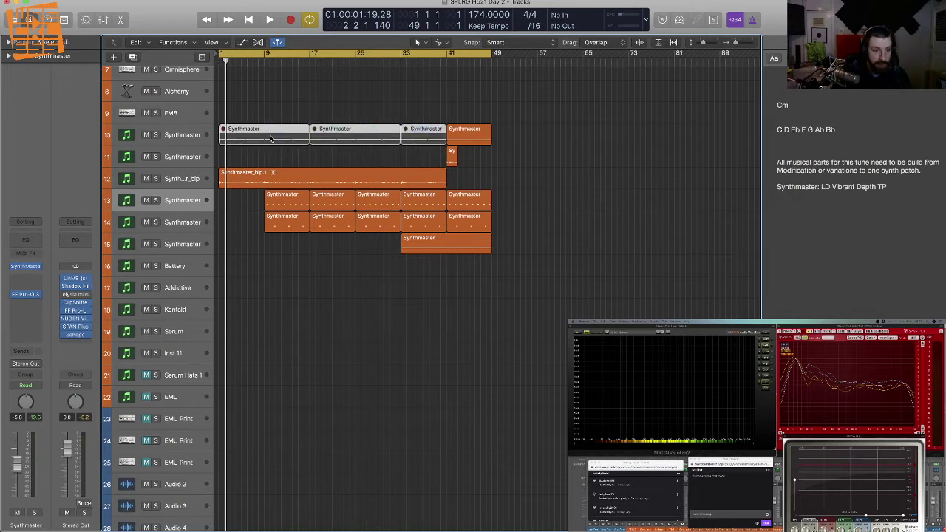
key("ctrl+m")
left_click_drag(476, 184, 377, 180)
key("Delete")
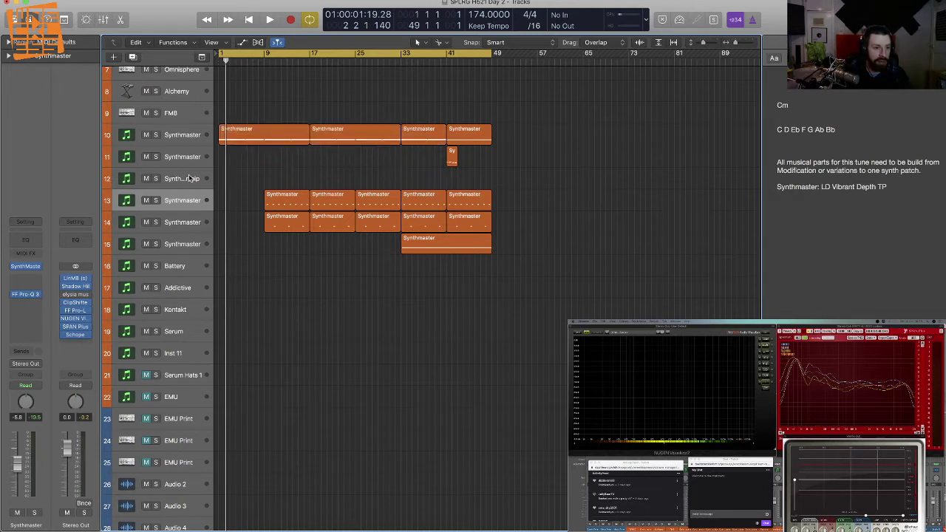
left_click(189, 177)
key("Delete")
Step: Join track 10's last two regions and lengthen the A#0 note just before bar 41 to 0 2 0 0
left_click_drag(516, 126, 215, 132)
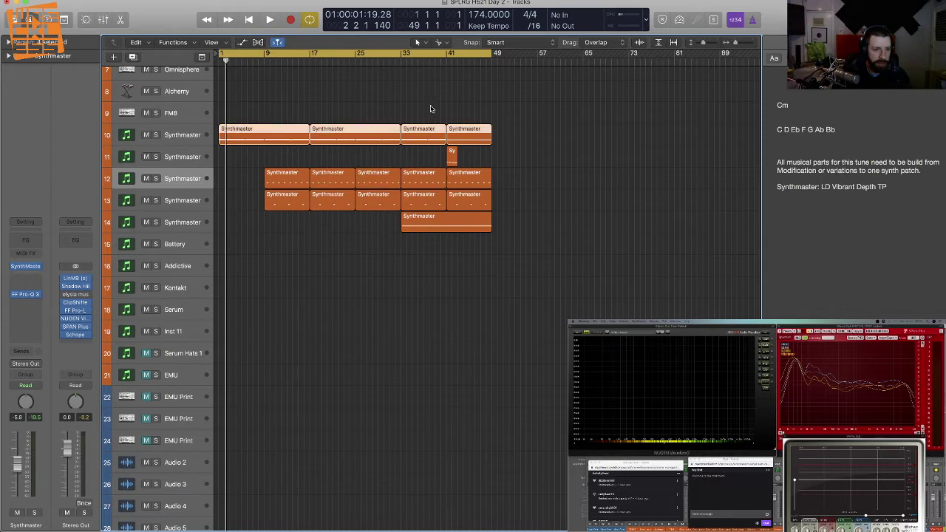
left_click_drag(467, 115, 454, 125)
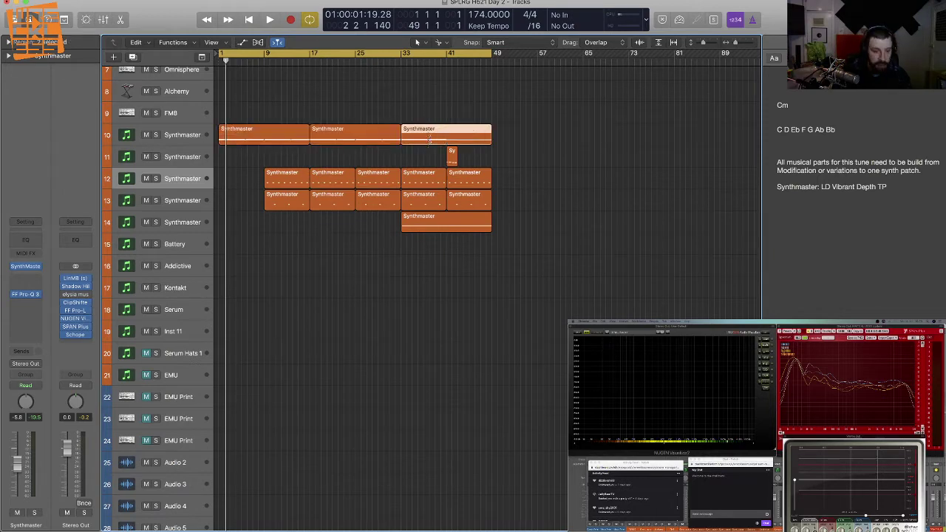
double_click(464, 144)
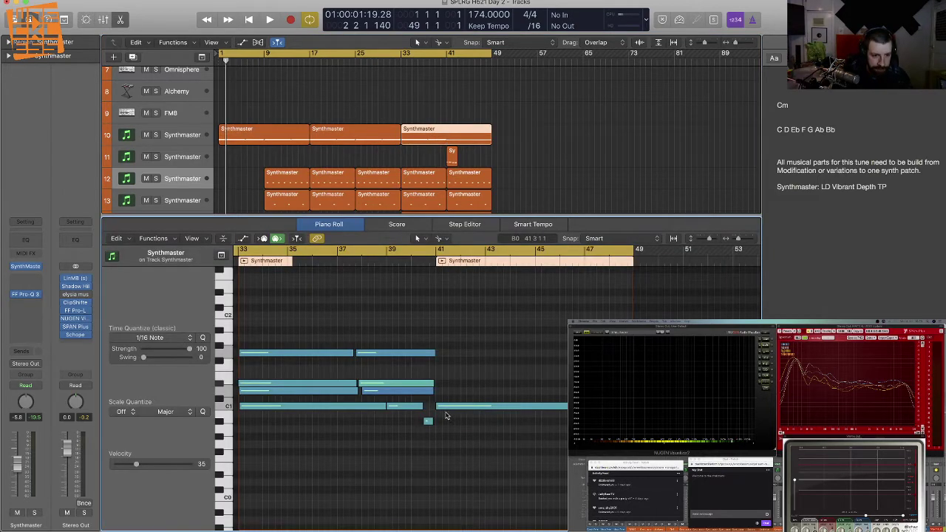
left_click(429, 422)
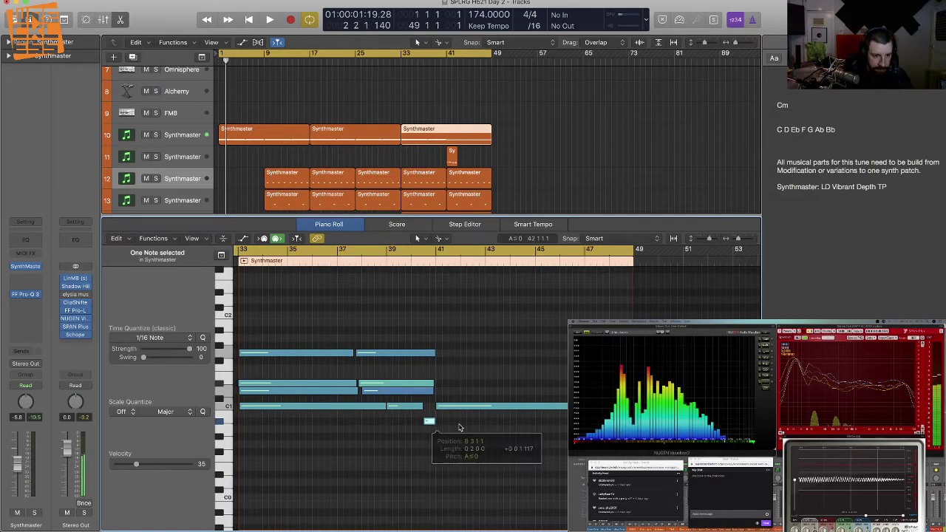
key("p")
Step: Bounce track 10's chord regions in place to a new audio track, mute the source track, and play from bar 1
left_click_drag(552, 121, 285, 138)
key("ctrl+b")
key("Return")
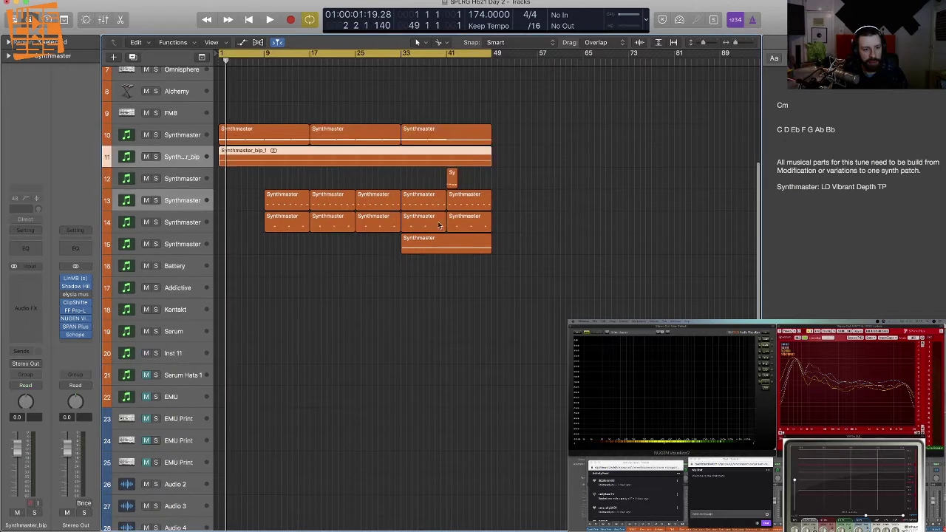
left_click(146, 136)
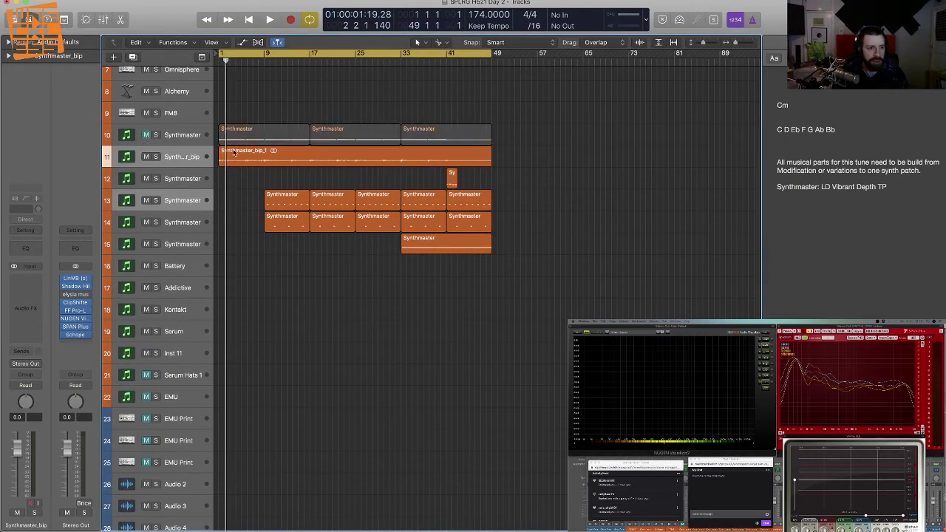
key("Return")
key("space")
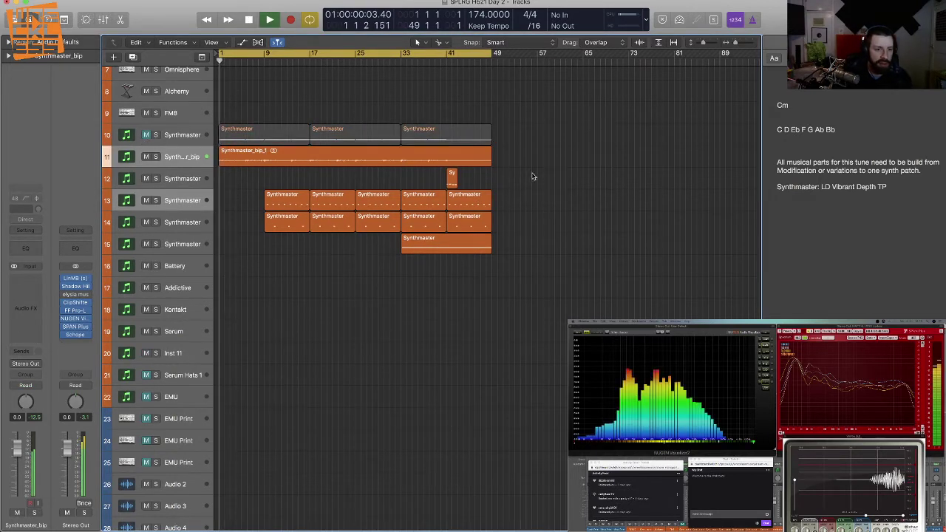
Step: Bounce the track 15 region at bar 33 in place with normalizing off, and mute its source track
left_click(448, 251)
key("space")
key("ctrl+b")
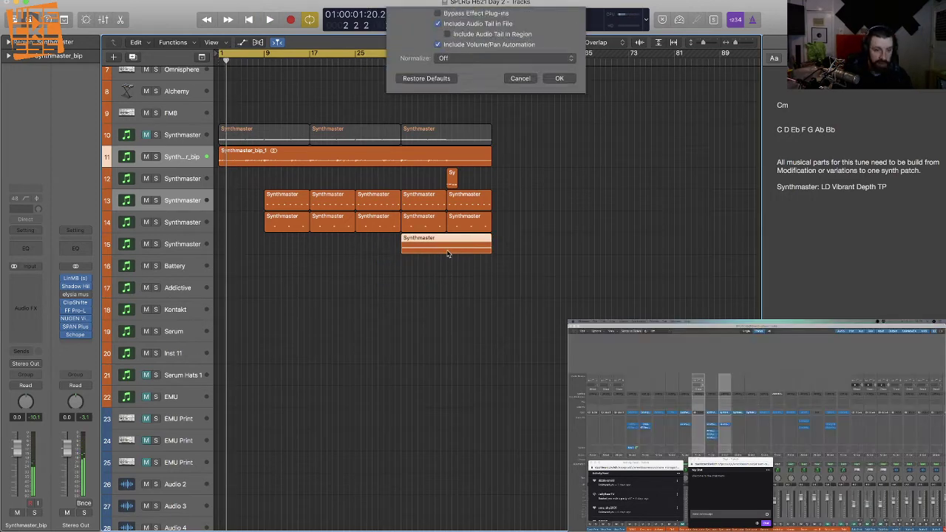
key("Return")
key("Return")
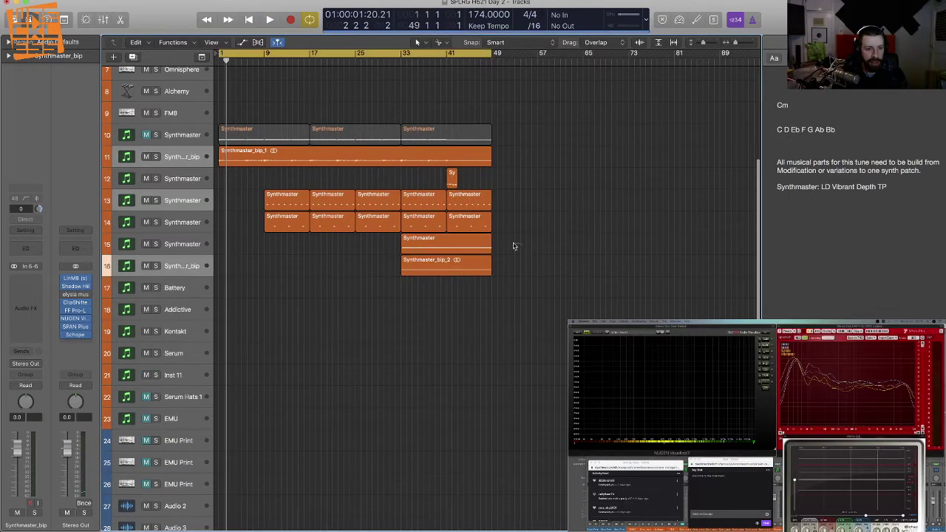
left_click(146, 245)
left_click(422, 304)
Step: Add a curved fade-in from bar 33 to bar 41 on the Synthmaster_bip_2 audio region and start playback
key("super+Right")
key("super+Right")
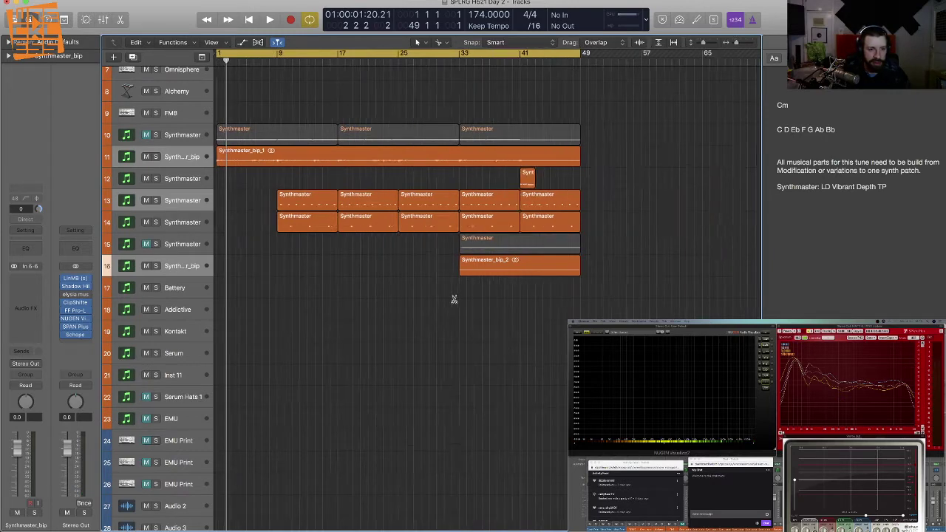
key("super+Down")
key("super+Down")
key("super+Down")
key("super+Down")
key("super+Down")
key("super+Down")
key("super+Down")
key("super+Down")
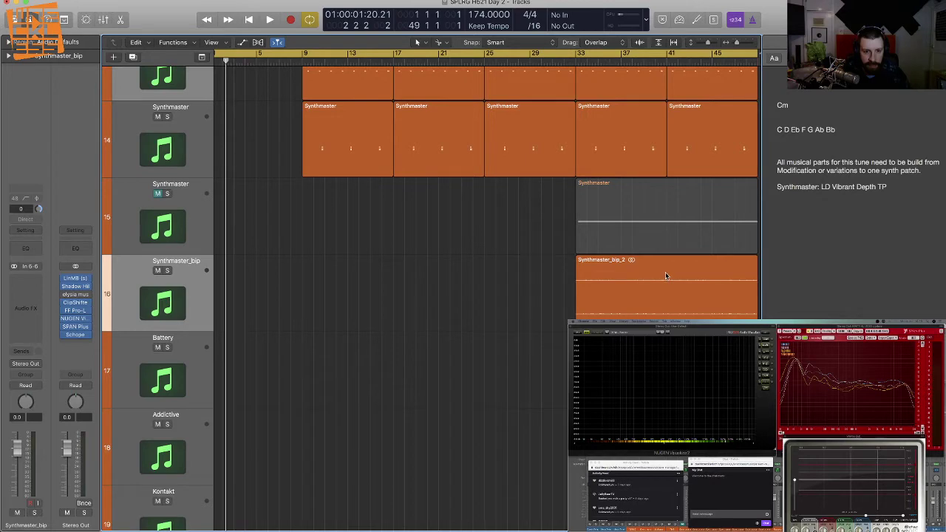
left_click_drag(666, 274, 521, 324)
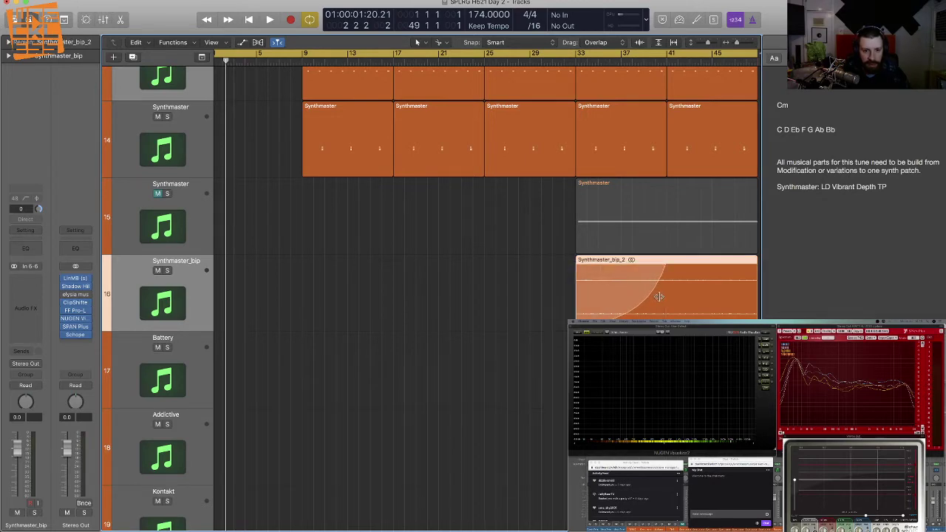
key("space")
key("z")
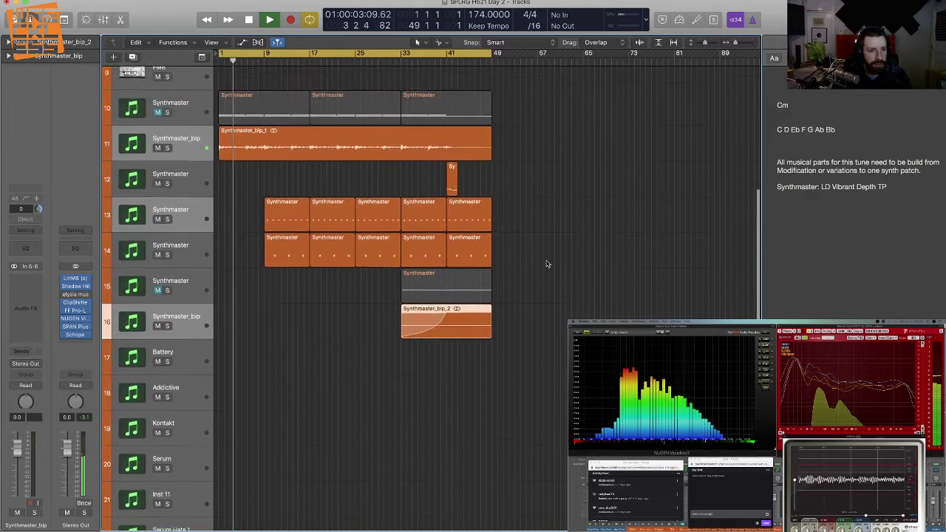
Step: Copy track 12's region from bar 41 to bar 45
left_click(467, 205)
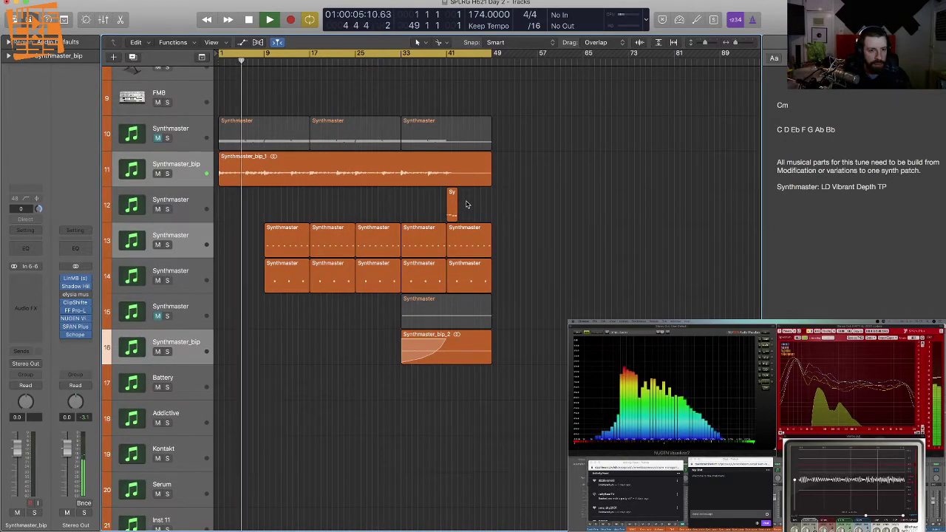
key("super+Right")
key("super+Right")
key("super+Right")
scroll(466, 204, "right", 10)
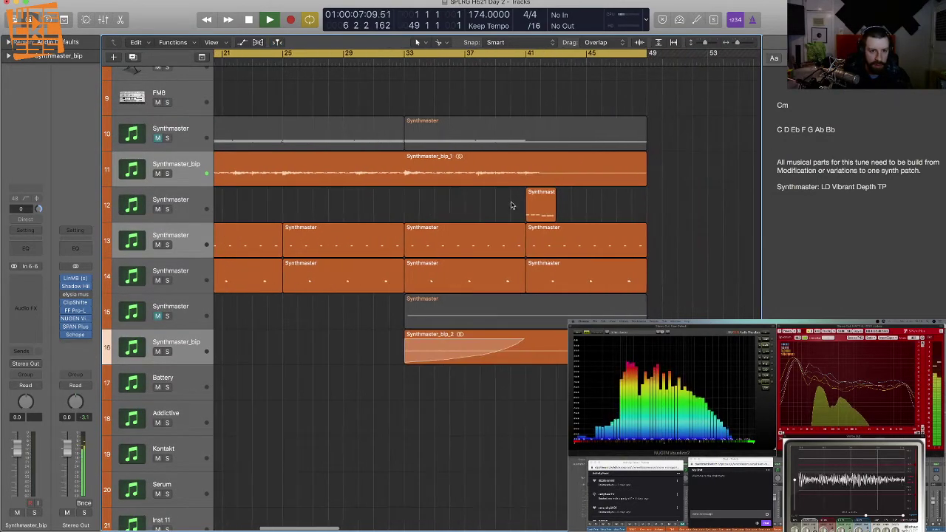
left_click_drag(544, 203, 593, 207)
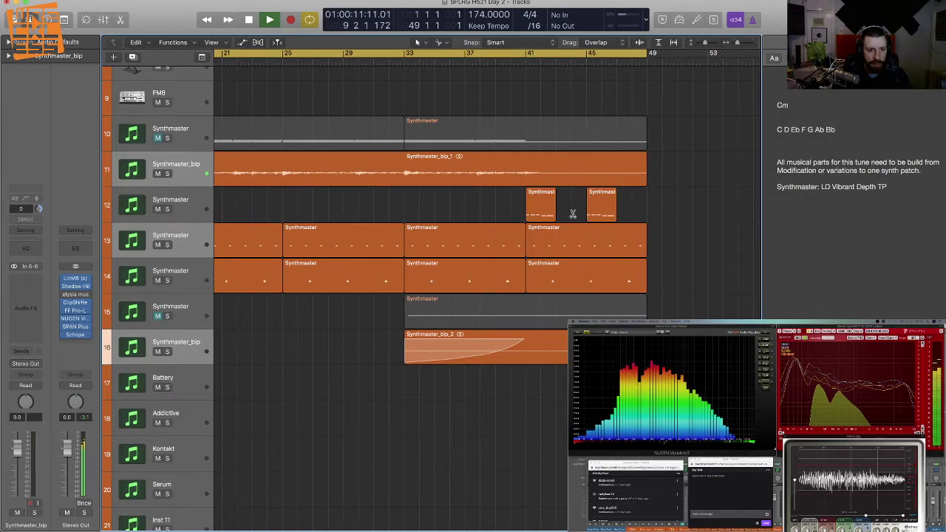
Step: Move track 15's region to bar 49 with the track unmuted, and extend the Synthmaster_bip_2 audio slightly past bar 49
key("super+Left")
key("super+Up")
key("super+Up")
key("super+Up")
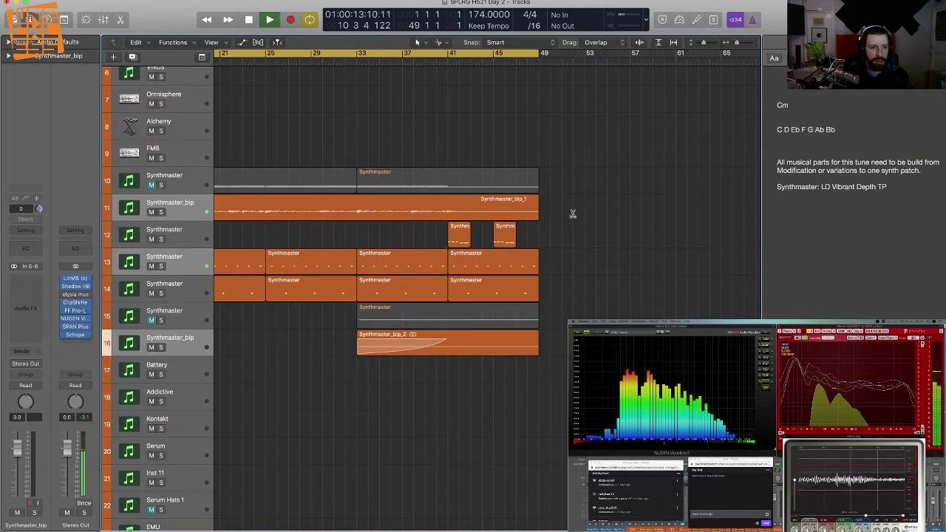
key("super+Left")
key("super+Up")
key("super+Up")
scroll(566, 237, "left", 5)
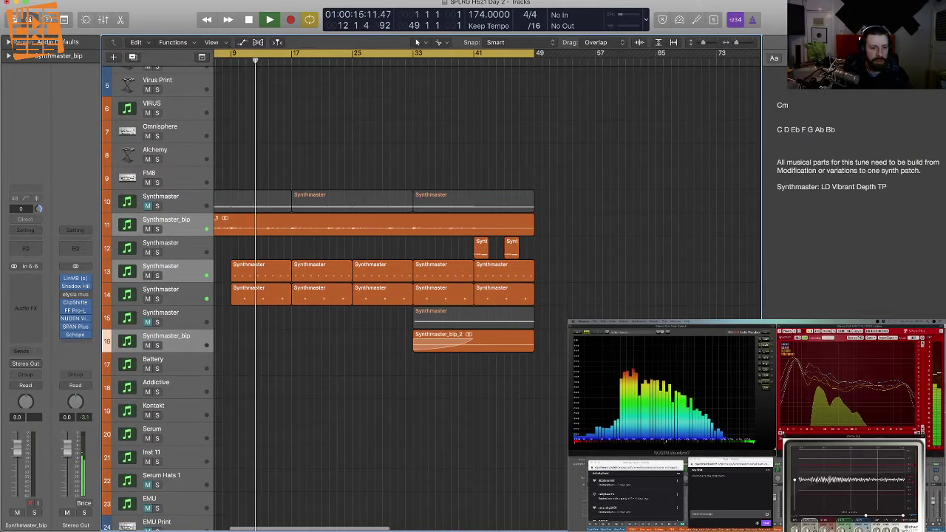
scroll(515, 343, "right", 5)
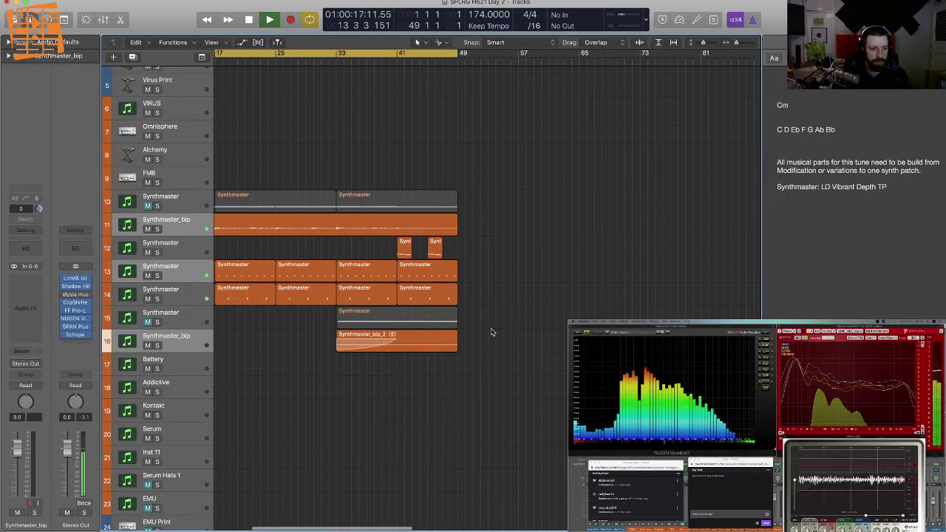
left_click_drag(374, 324, 463, 343)
left_click(472, 410)
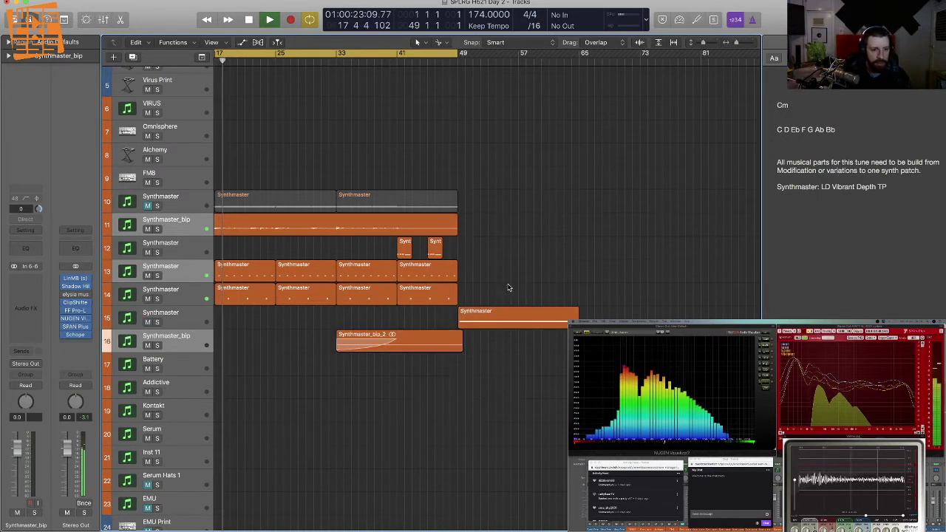
Step: Copy the pair of track 12 regions to bars 49 and 57, and set the cycle range to bars 49 to 65
left_click_drag(470, 247, 526, 250)
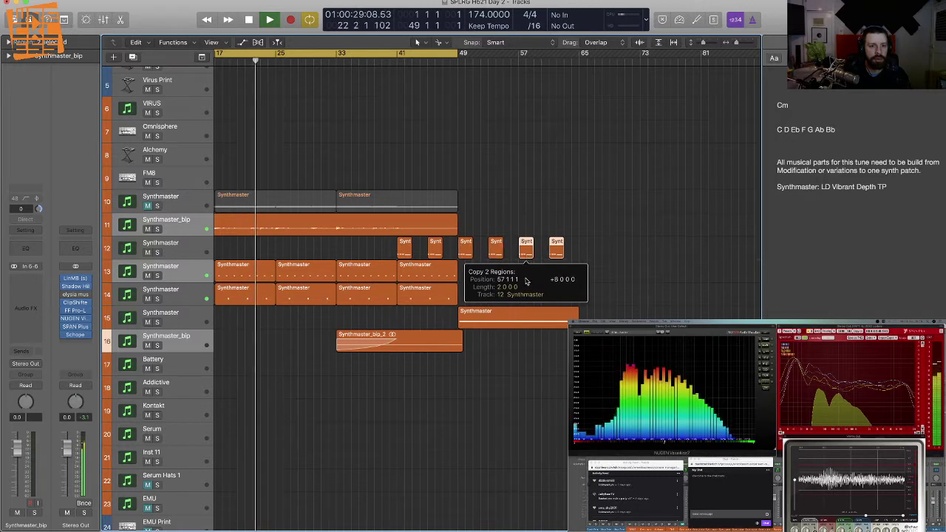
left_click(525, 280)
left_click_drag(458, 52, 560, 156)
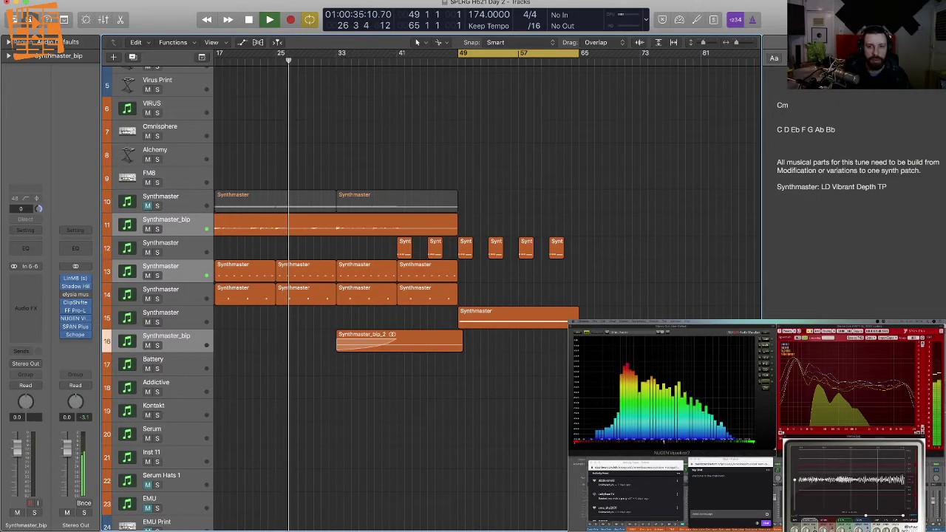
Step: Show the file browser and set the cycle range to bars 41 to 49
key("f")
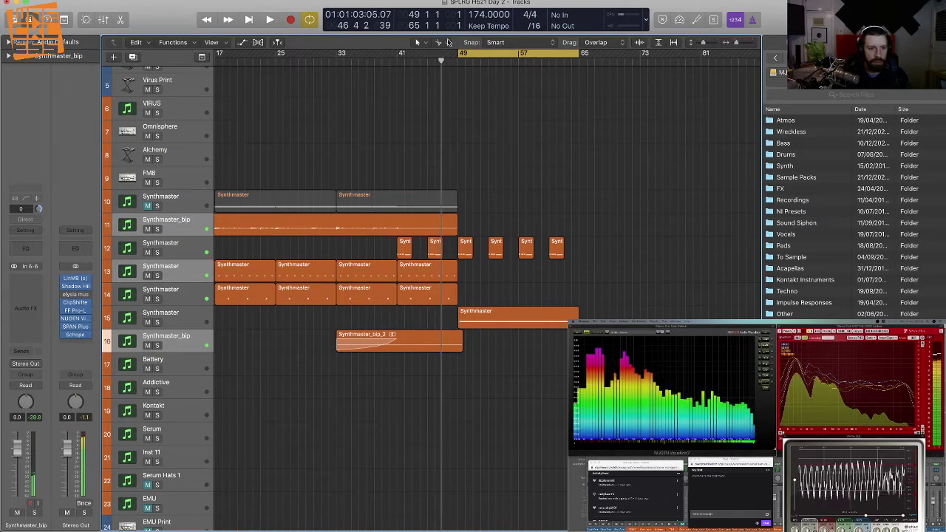
left_click_drag(403, 54, 462, 54)
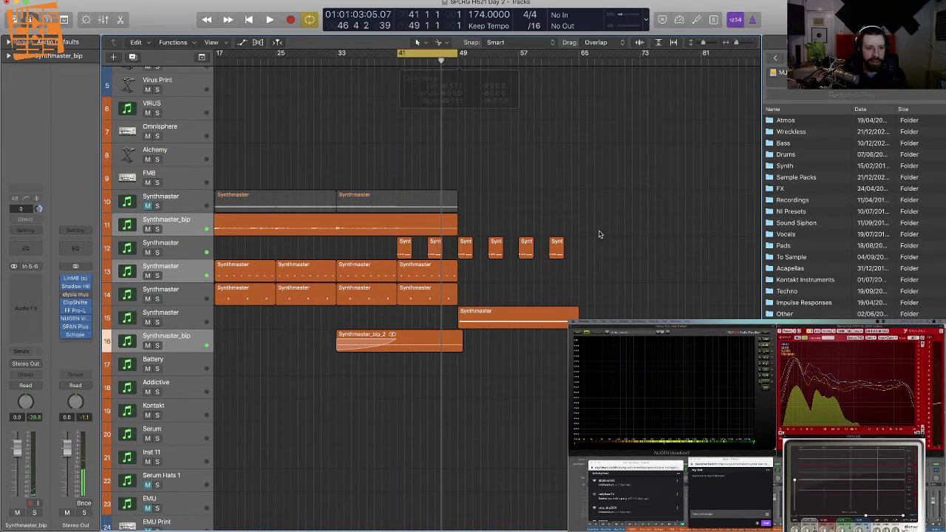
Step: Delete every track 12 region after the one at bar 41, and open that remaining region in the Piano Roll for looped playback
left_click_drag(604, 237, 458, 251)
key("Delete")
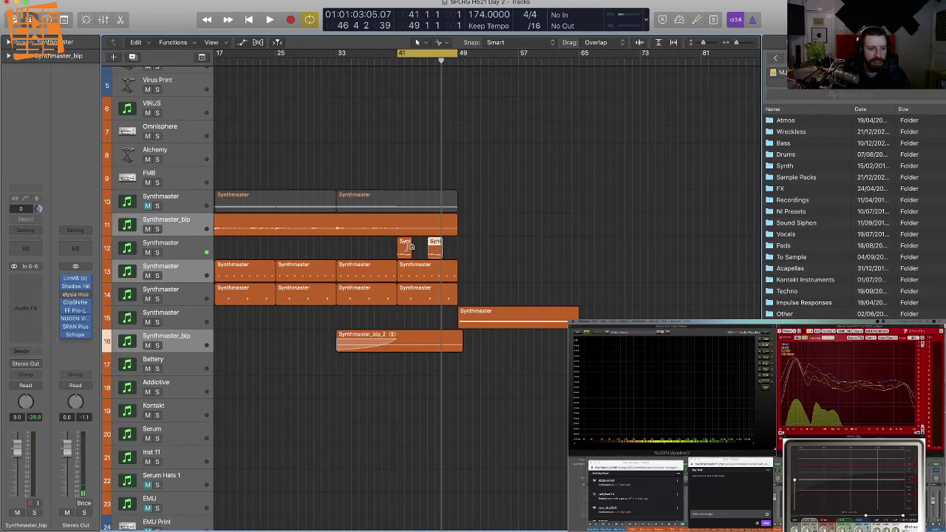
double_click(405, 247)
key("super+Right")
key("super+Right")
key("super+Right")
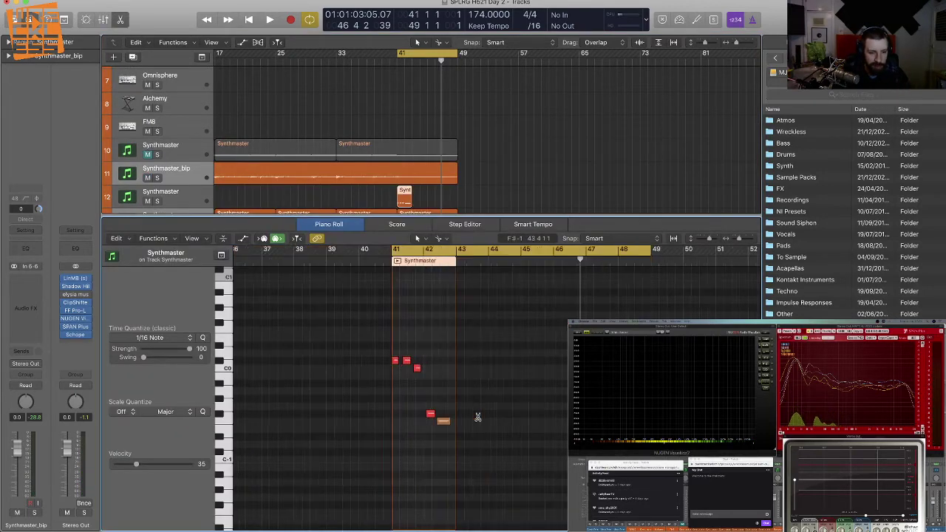
key("space")
key("super+Right")
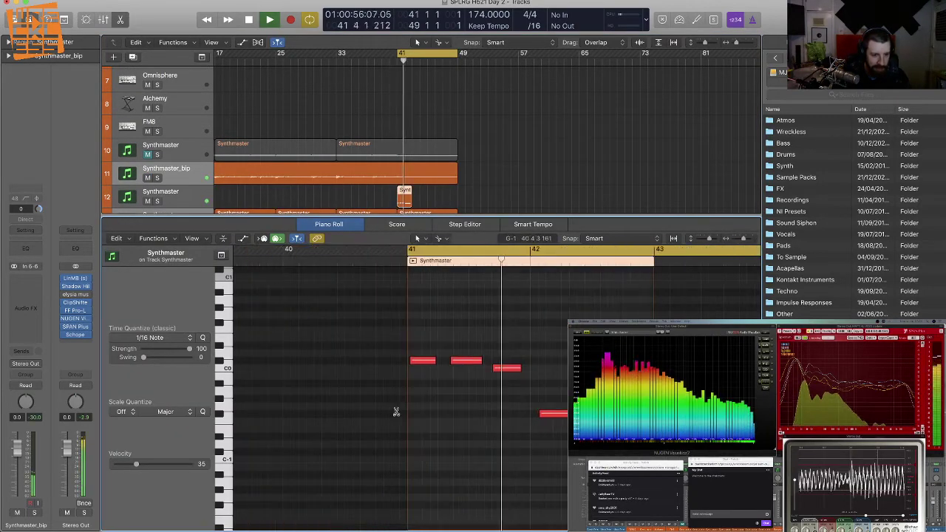
key("space")
key("space")
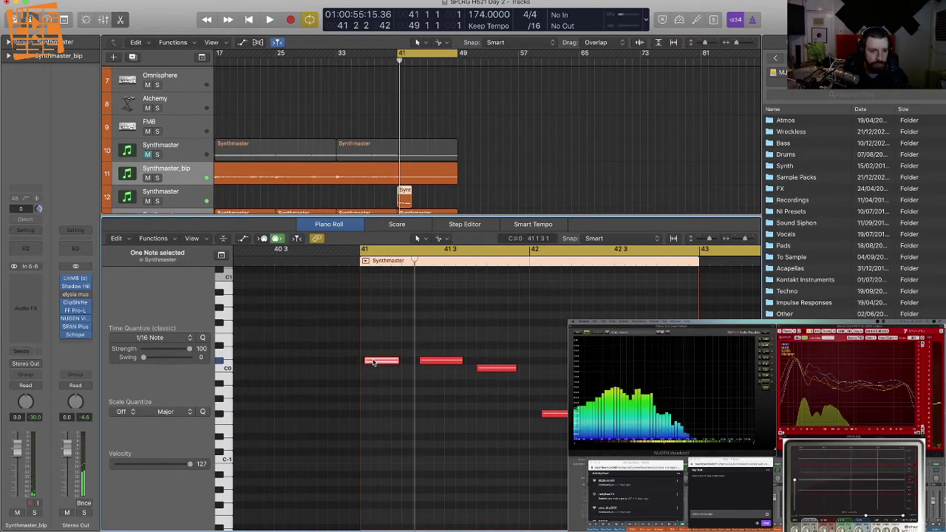
Step: Move the first three notes of track 12's bar 41 region to 41 1 1, 41 2 3 and 41 4 1
left_click_drag(373, 362, 370, 363)
left_click_drag(433, 362, 443, 388)
left_click(457, 403)
key("space")
left_click_drag(497, 376, 507, 376)
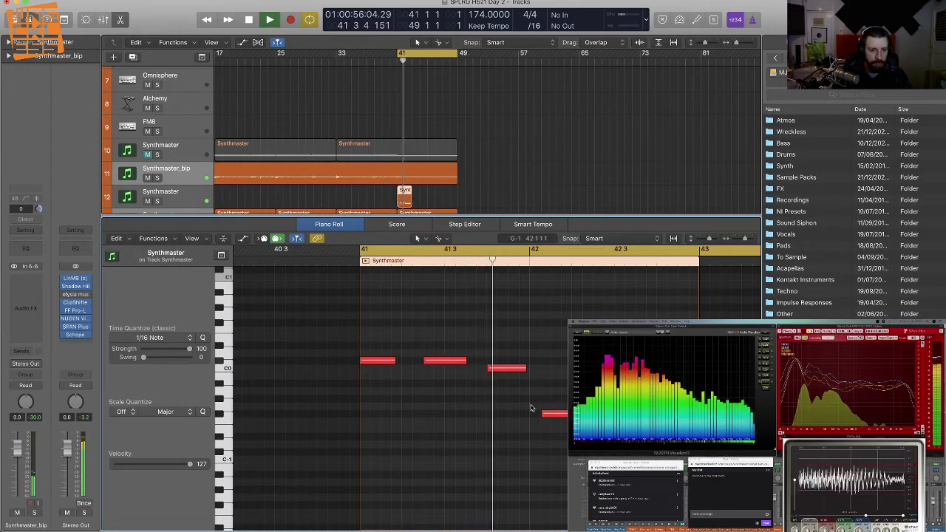
Step: Try moving the fourth note to the start of bar 42 and the last note slightly earlier, and undo these moves
left_click_drag(546, 416, 534, 415)
key("space")
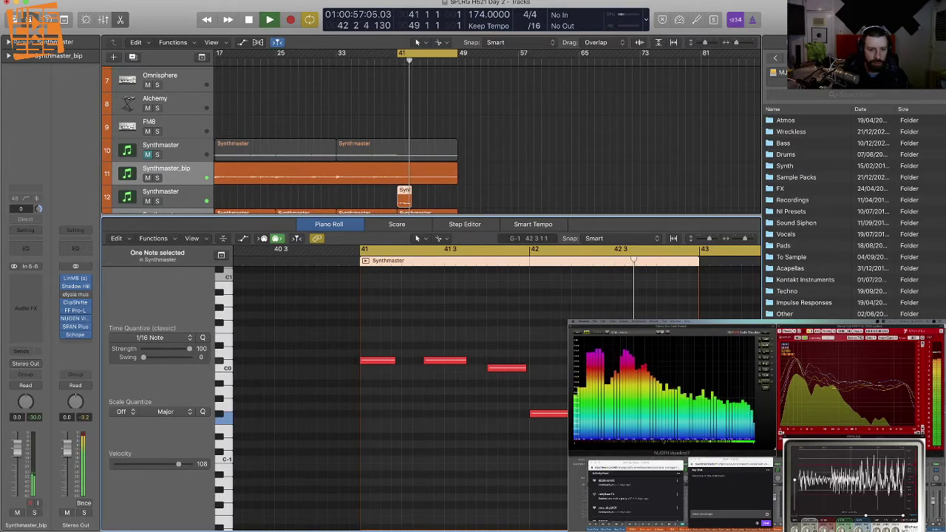
left_click_drag(611, 419, 603, 419)
key("space")
left_click(594, 368)
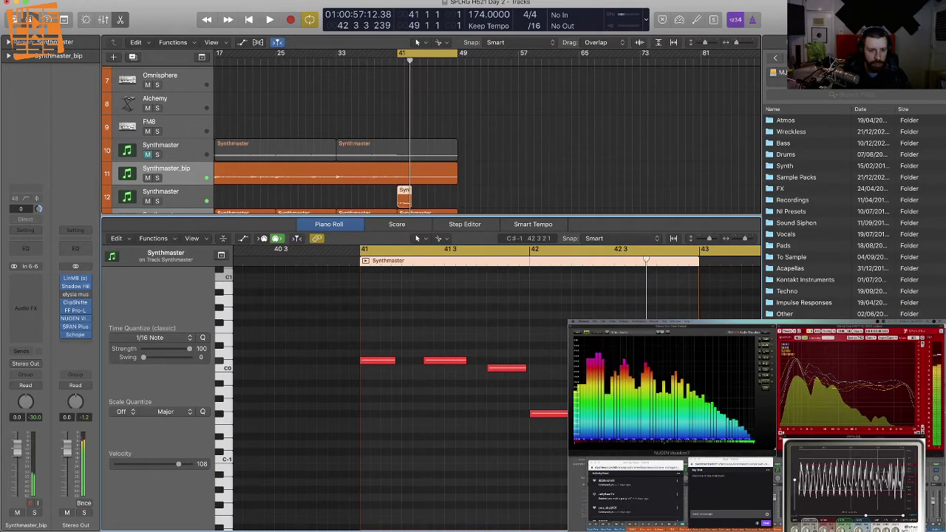
key("super+z")
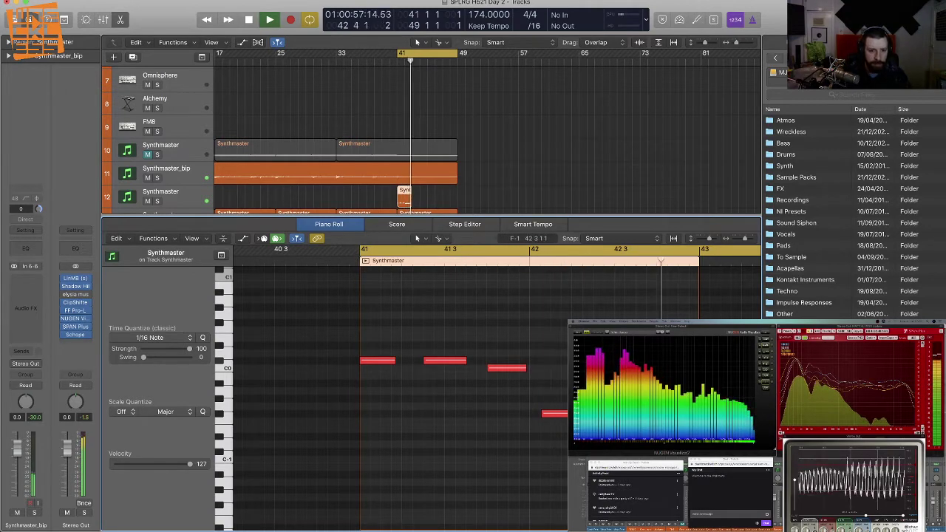
Step: Audition the phrase and move its fourth note to 42 1 3
left_click(614, 419)
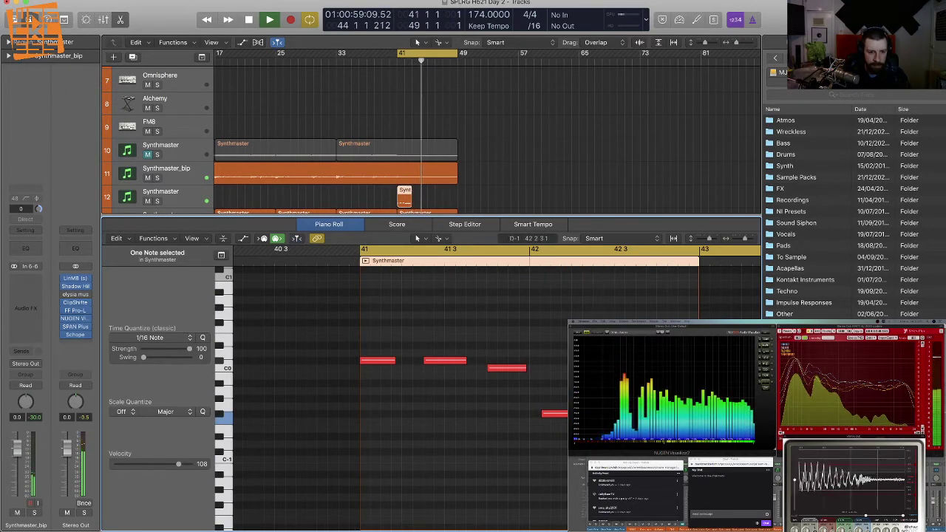
left_click(551, 449)
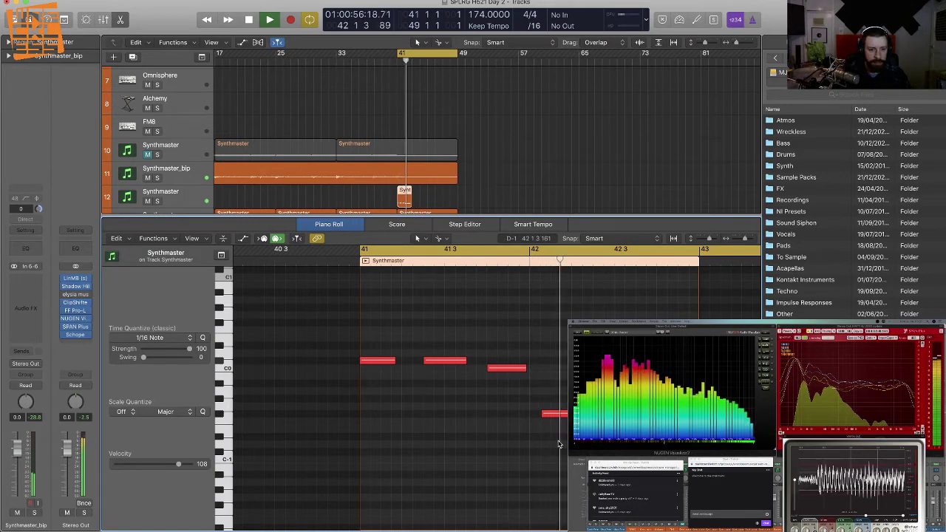
key("space")
key("space")
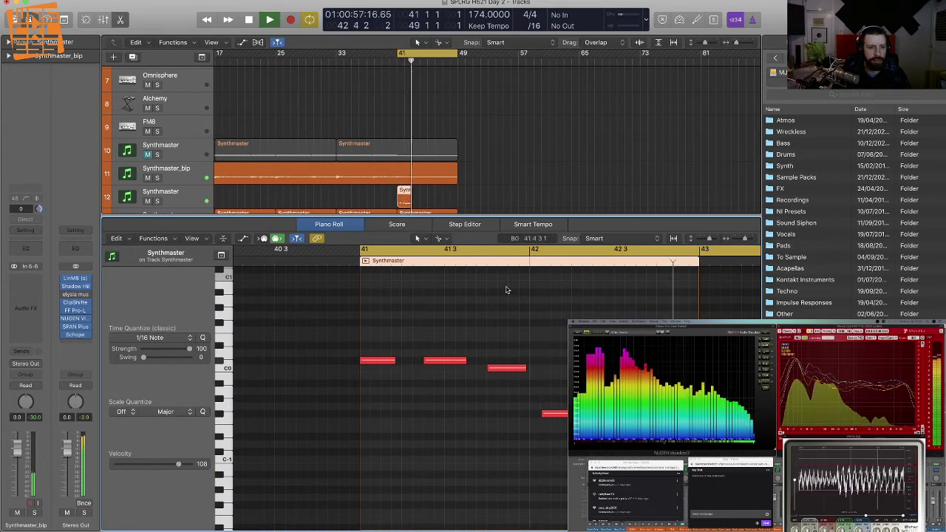
key("space")
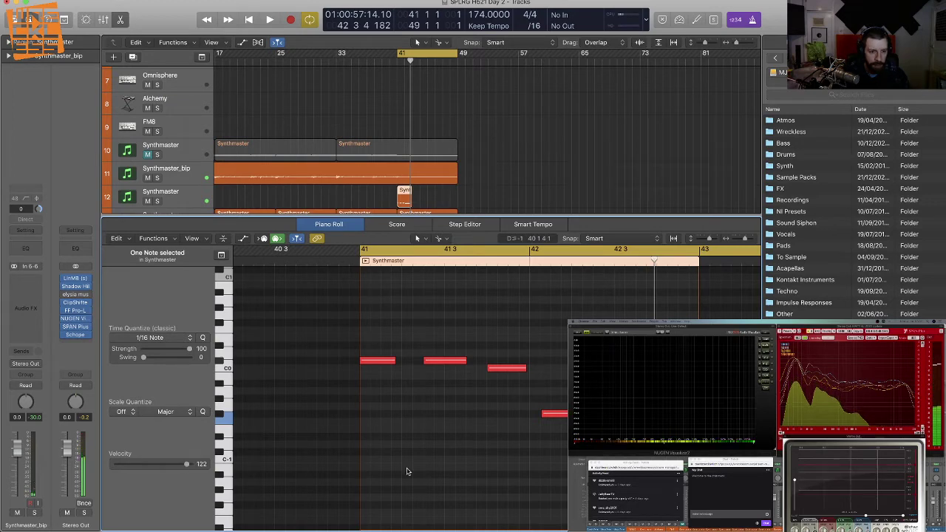
left_click_drag(542, 418, 530, 418)
key("space")
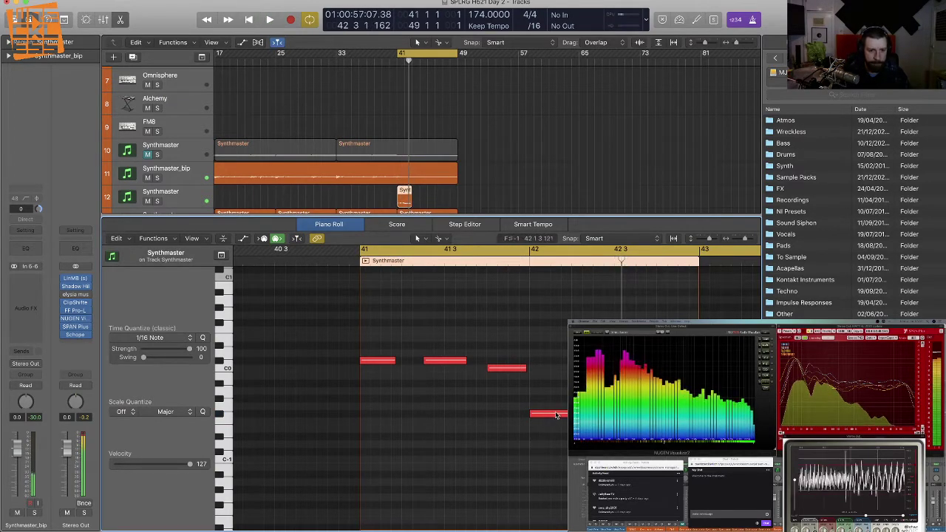
left_click_drag(556, 415, 579, 414)
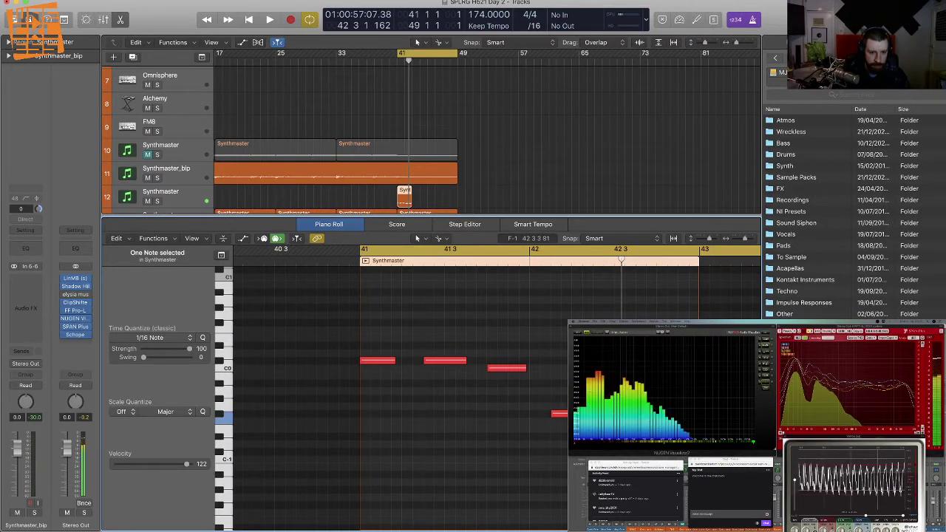
left_click(622, 444)
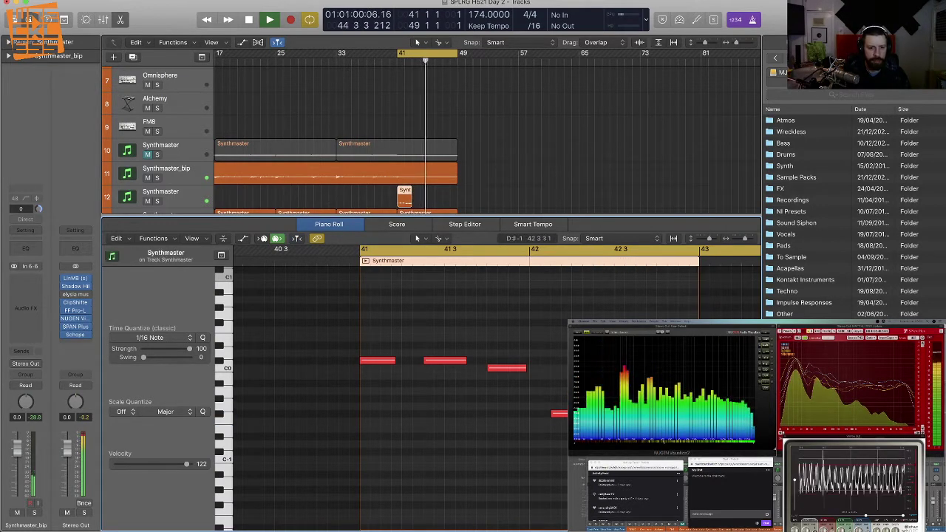
Step: Copy the revised track 12 region to bars 45, 49 and 53, and set the cycle range to bars 49 to 57
key("p")
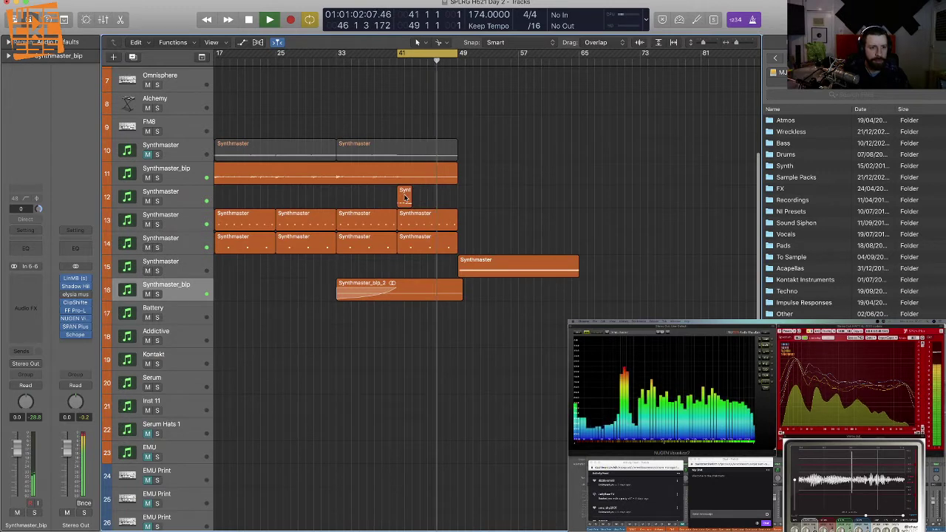
left_click_drag(421, 199, 439, 198)
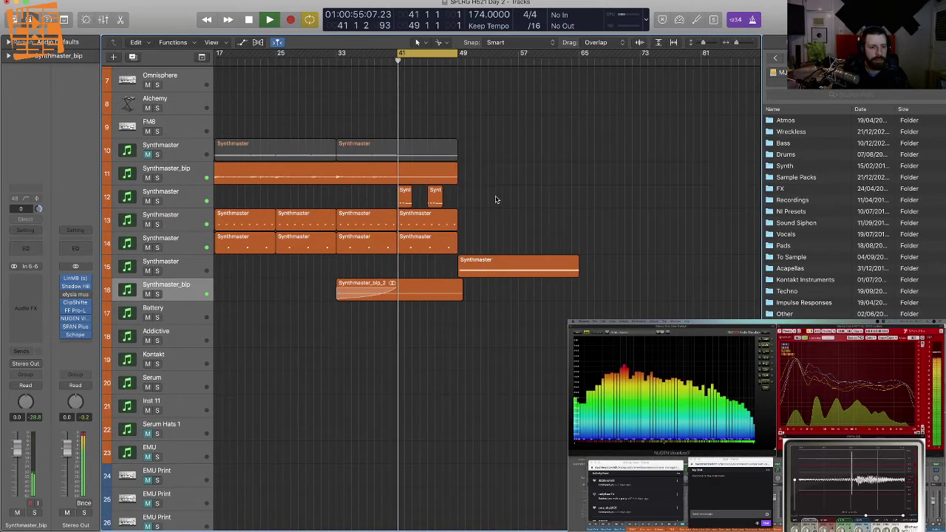
mouse_move(481, 197)
left_mouse_down()
mouse_move(403, 197)
mouse_move(465, 198)
left_mouse_up()
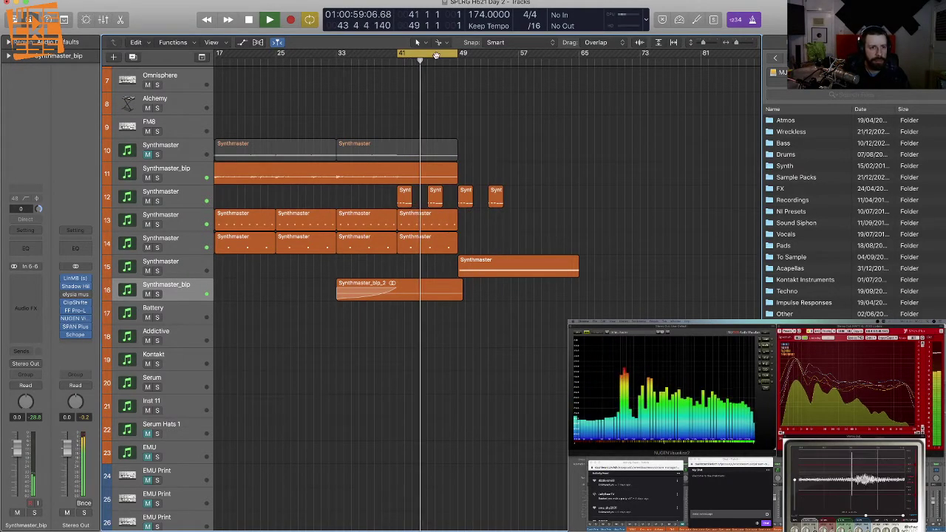
left_click_drag(437, 55, 494, 56)
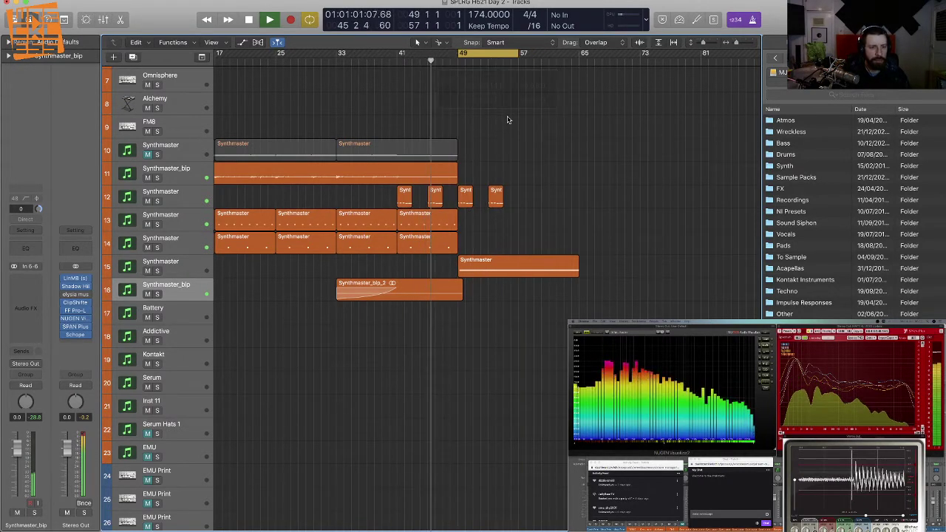
Step: Open track 15's region in the Piano Roll and make its two held notes start exactly at bar 49
key("super+Right")
key("super+Right")
key("super+Right")
key("super+Down")
key("super+Down")
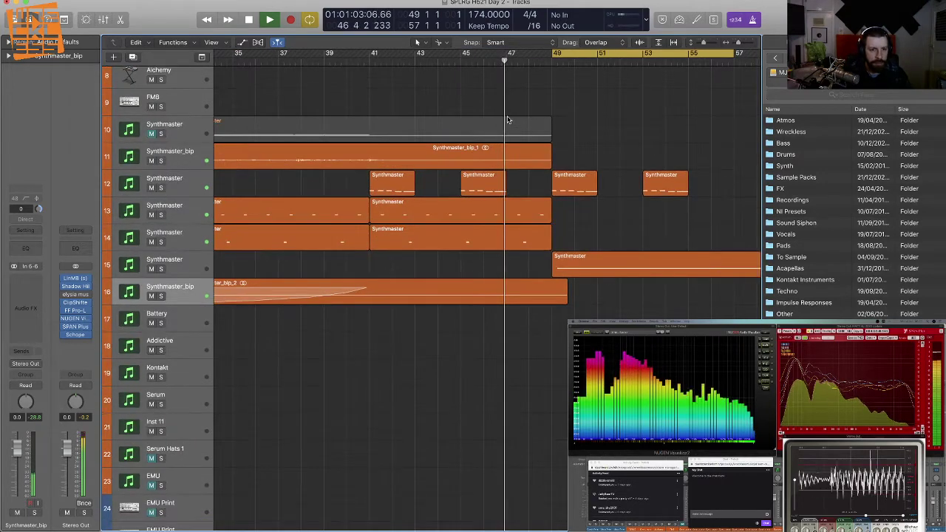
scroll(619, 242, "right", 5)
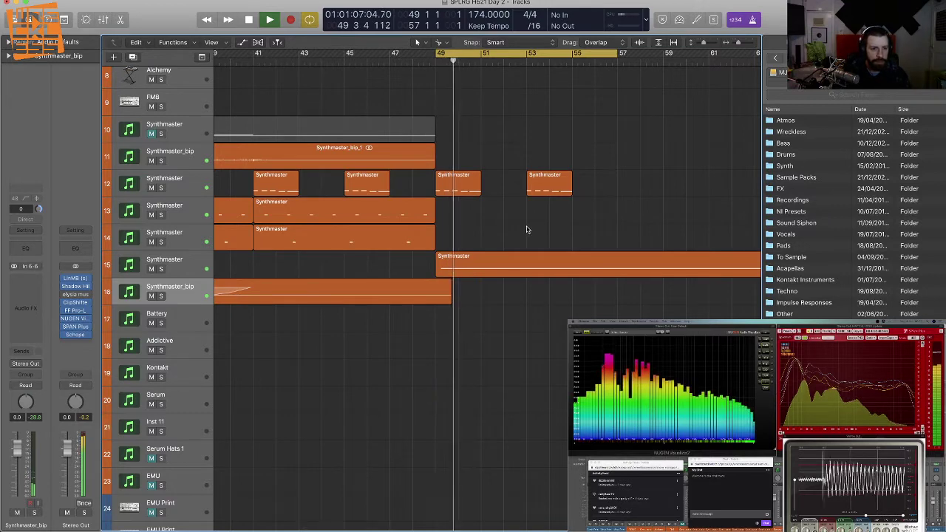
key("super+Down")
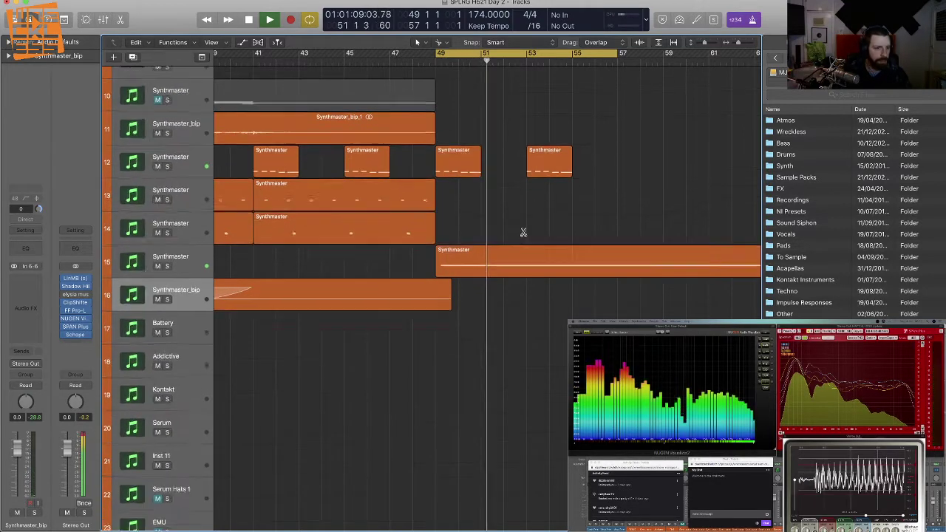
key("super+Down")
left_click(476, 266)
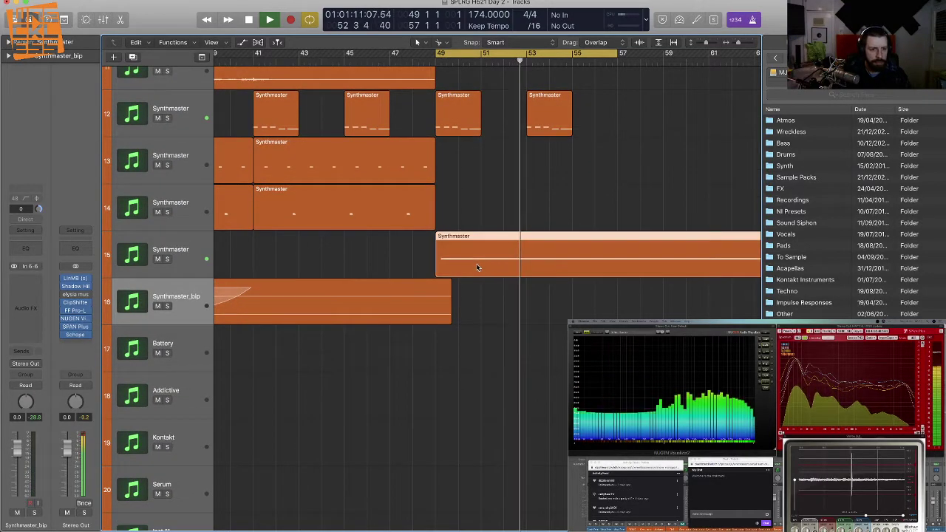
double_click(476, 263)
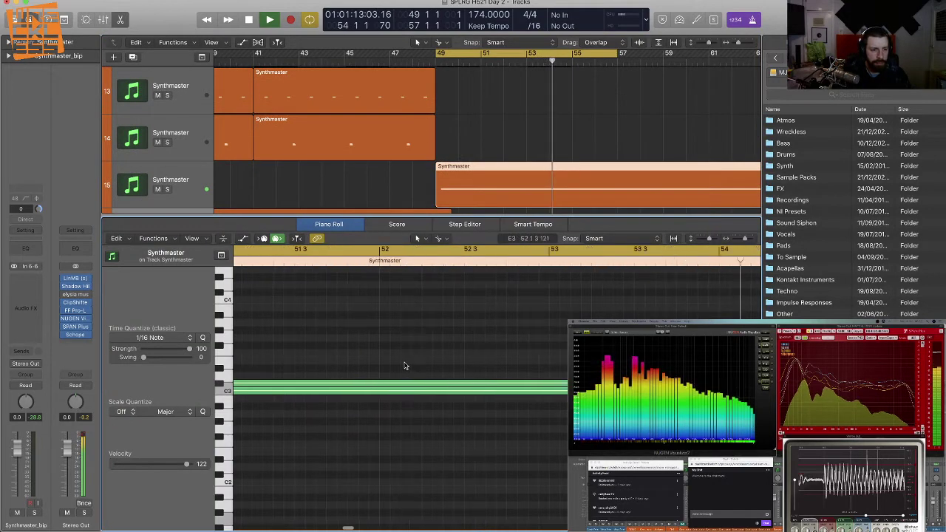
scroll(410, 364, "left", 10)
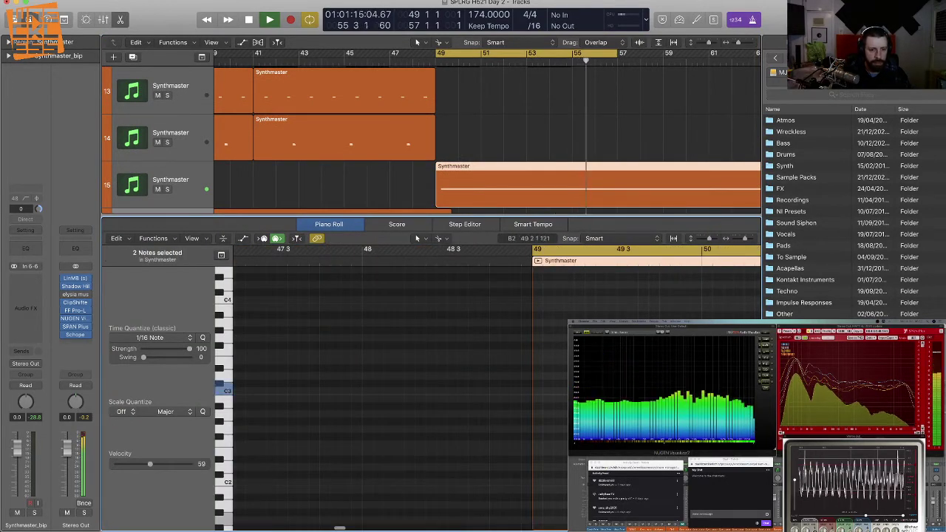
left_click_drag(563, 392, 533, 392)
key("space")
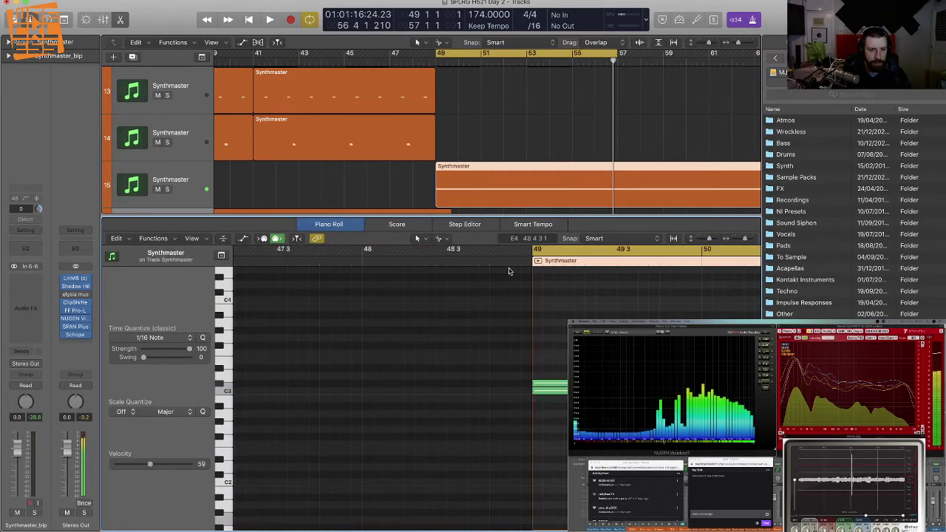
Step: Close the Piano Roll and bounce track 15's bar 49 region in place with normalizing off
key("p")
key("ctrl+b")
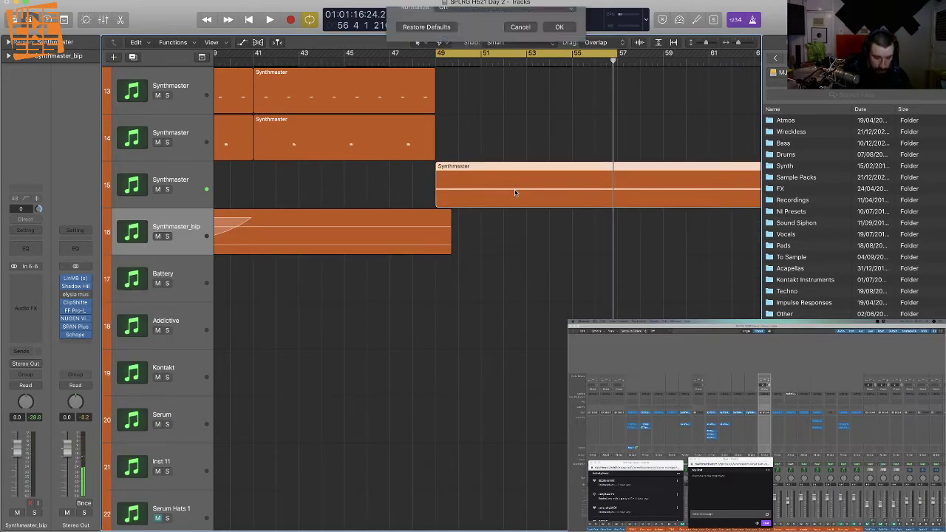
key("Return")
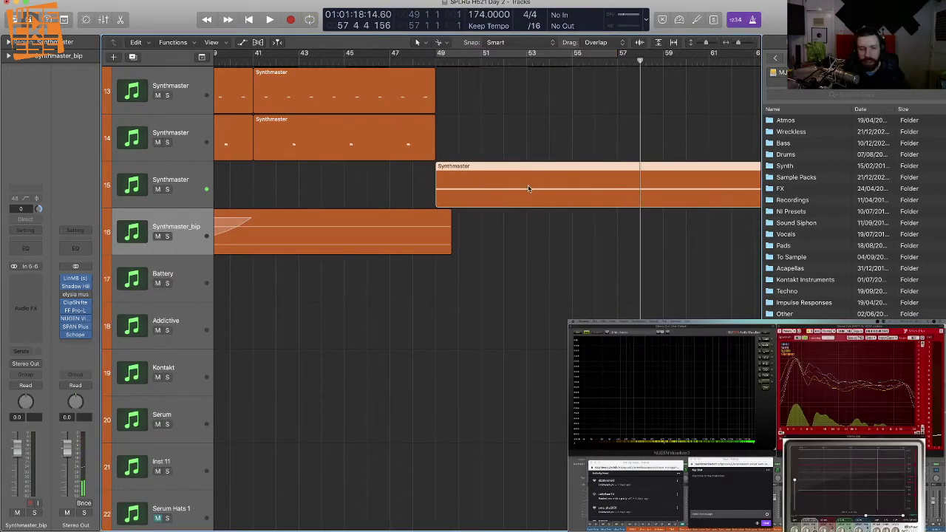
Step: Bounce the Synthmaster region at bar 49 on track 15 in place and play the result with track 15 muted
key("z")
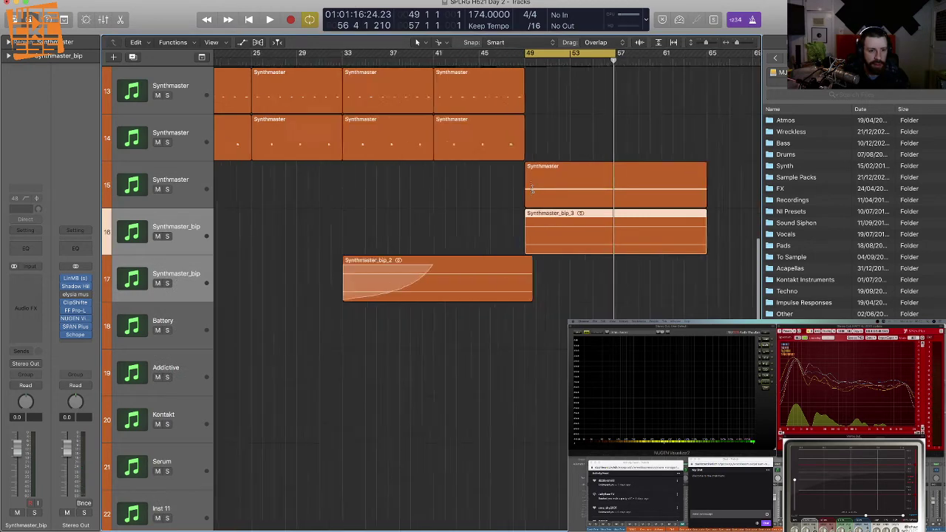
key("space")
left_click(157, 194)
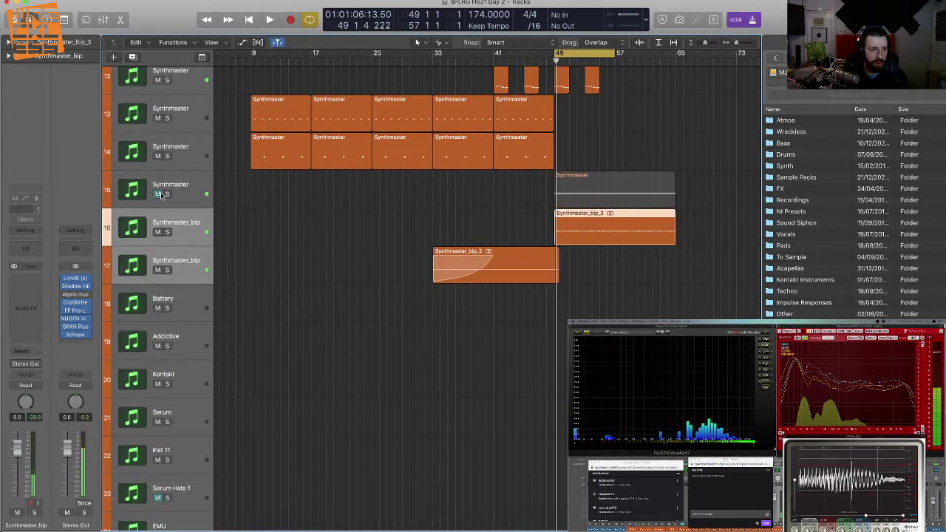
scroll(350, 212, "right", 2)
scroll(351, 212, "right", 3)
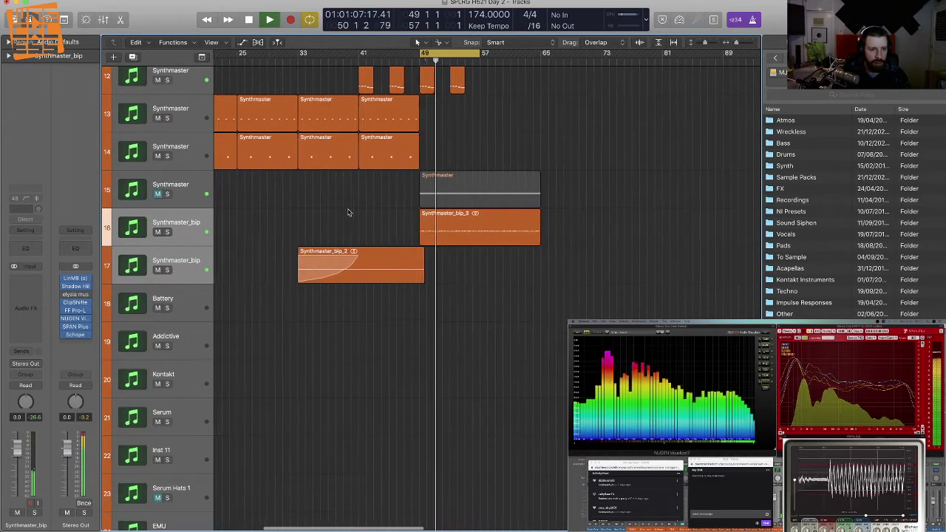
Step: Mute the bounced track 16, unmute track 15 and bounce its Synthmaster region in place again
left_click(161, 233)
left_click(158, 233)
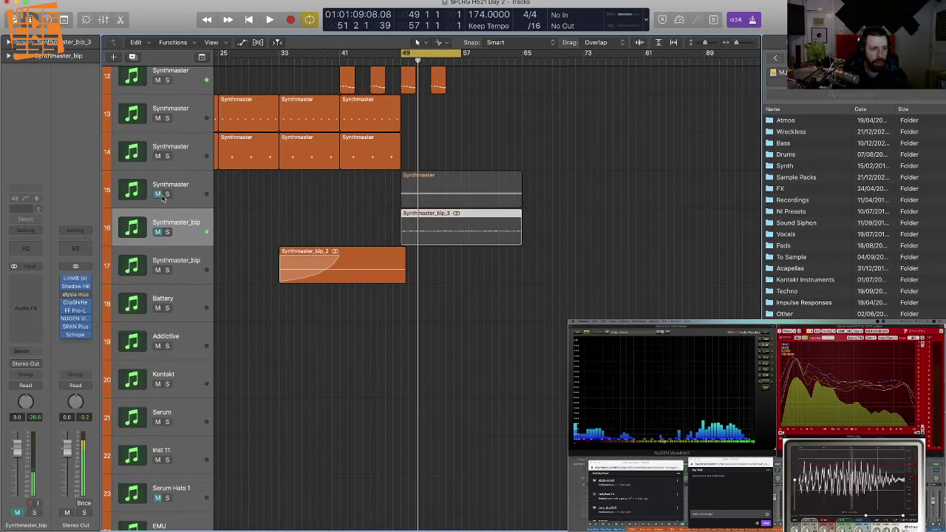
left_click(157, 193)
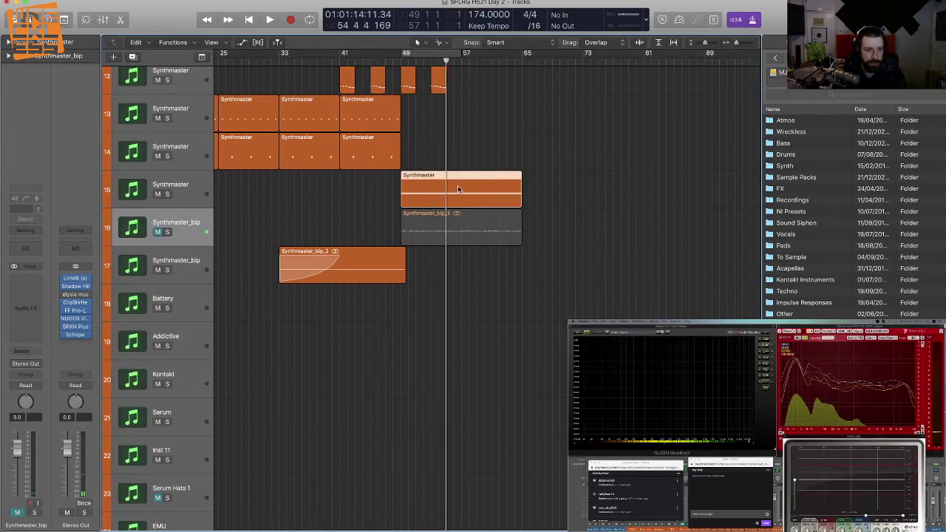
key("ctrl+b")
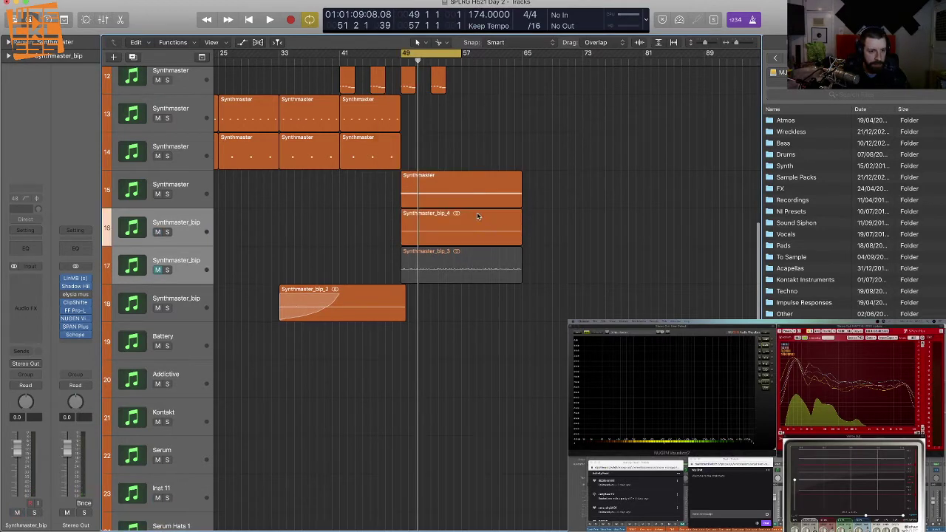
Step: Play the new bounce with the source track 15 muted and select the bounced track 16
key("space")
left_click(157, 194)
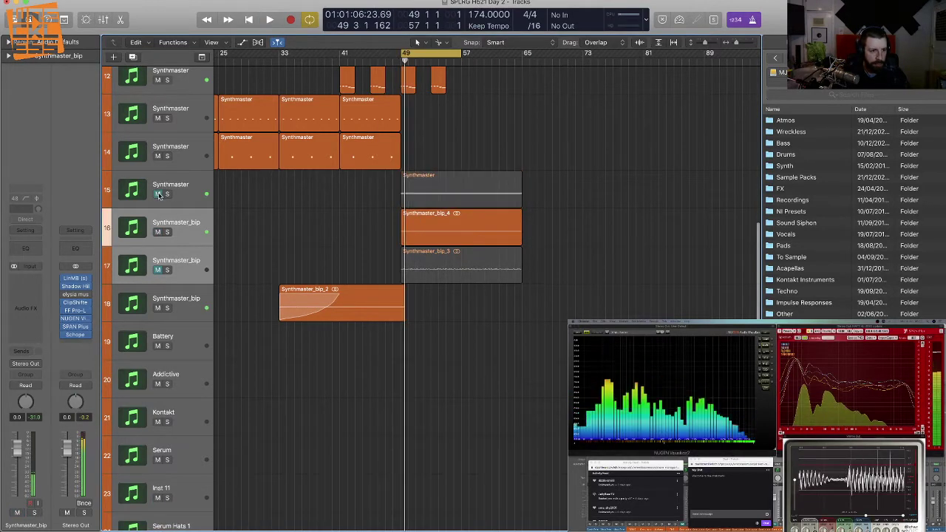
left_click(182, 230)
left_click(296, 234)
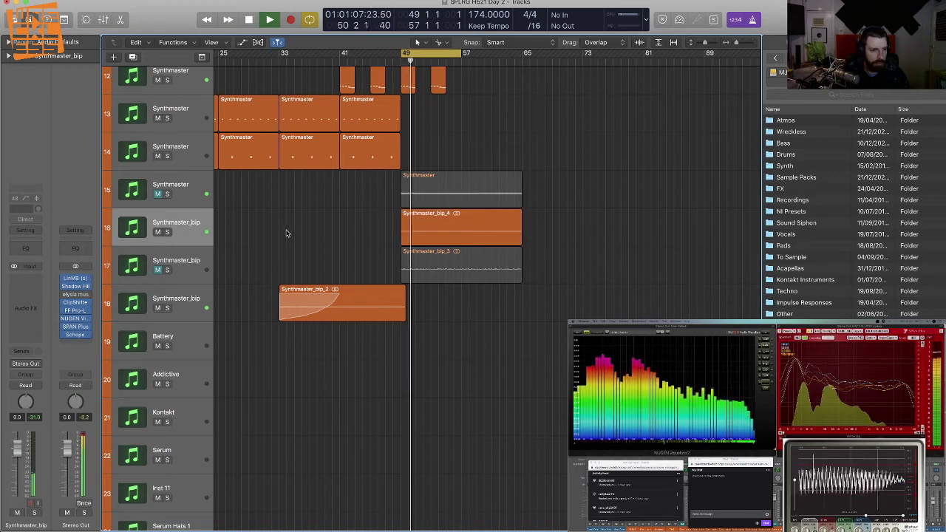
Step: Insert FF Pro-Q 3 on track 16 with a high shelf at about 9.7 kHz, about -17.65 dB and Q 0.575
left_click(36, 297)
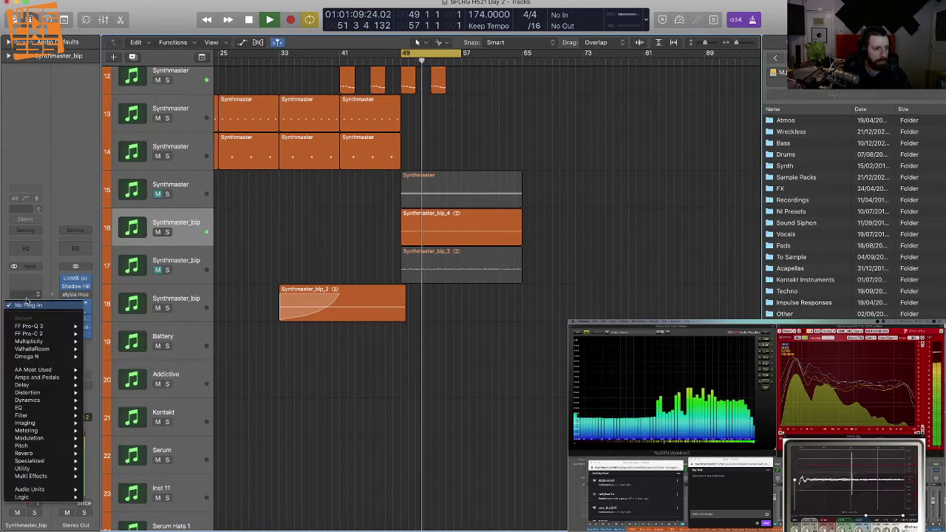
mouse_move(45, 326)
left_click(105, 326)
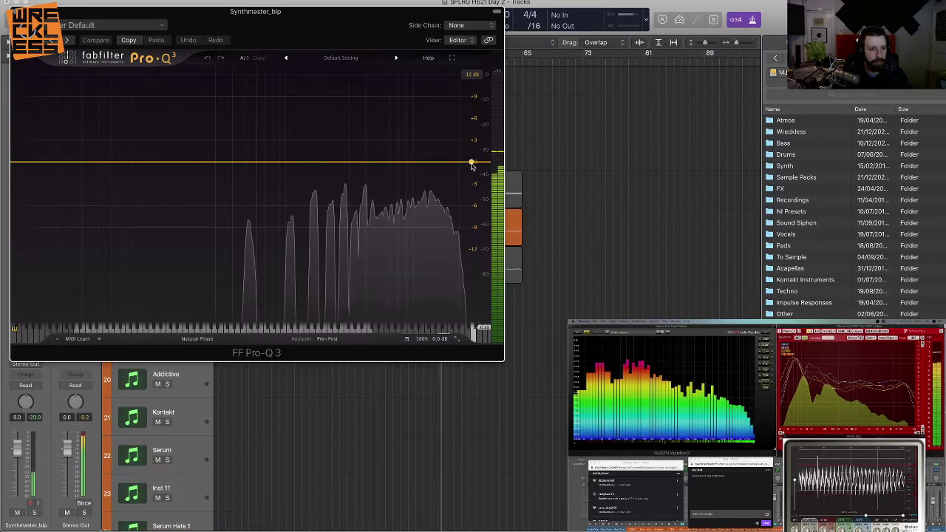
left_click_drag(468, 161, 418, 288)
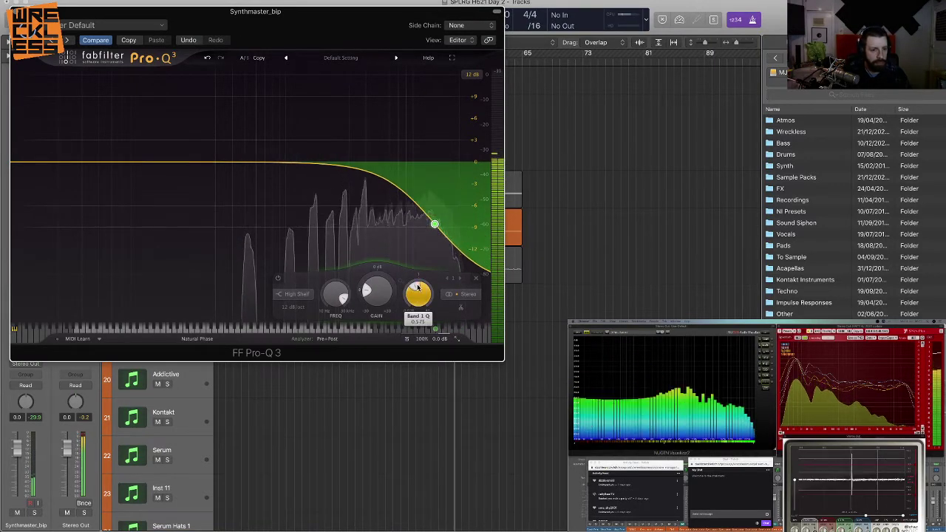
left_click_drag(434, 224, 413, 225)
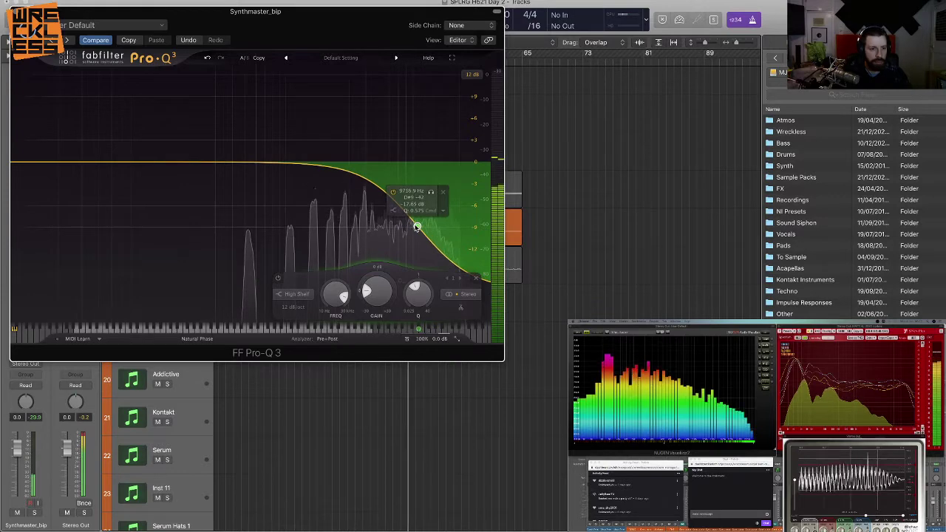
left_click(15, 12)
Step: Move the Synthmaster_bip_2 region from track 18 onto track 16 and crossfade it into Synthmaster_bip_4
left_click_drag(358, 314, 359, 248)
key("super+Right")
scroll(363, 265, "up", 6)
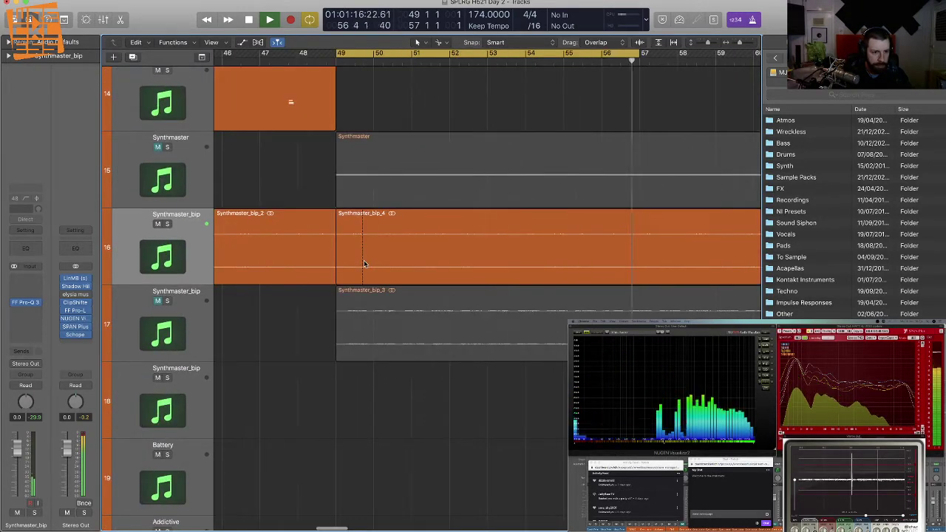
scroll(369, 264, "up", 3)
left_click_drag(360, 247, 409, 246)
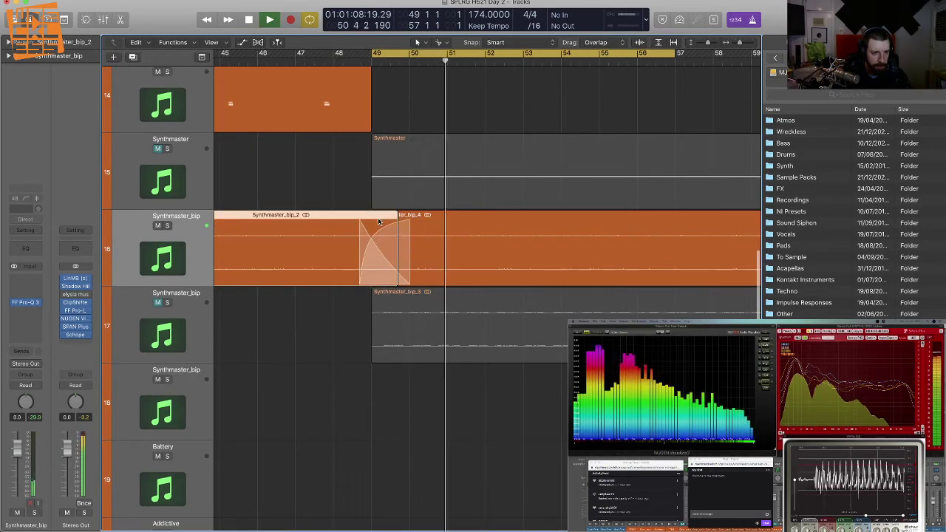
Step: Move the junction of the two track 16 regions to bar 49, shorten their crossfade and play the transition from about bar 47
left_click(334, 197)
left_click(398, 267)
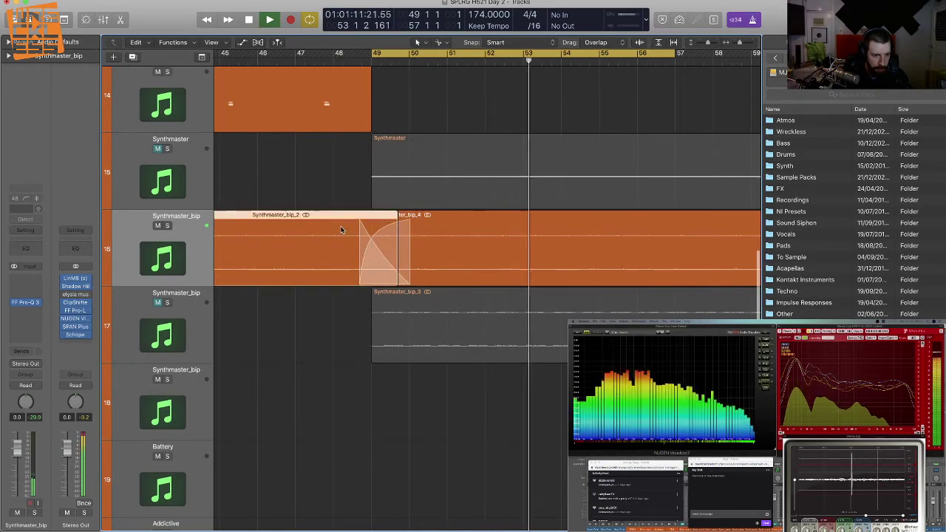
left_click_drag(397, 282, 373, 283)
left_click(411, 250)
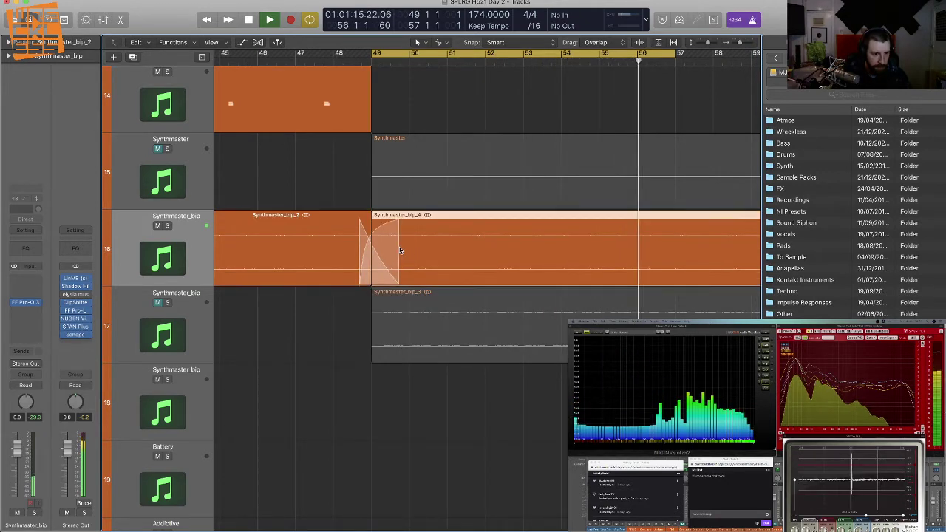
left_click(296, 62)
left_click(301, 186)
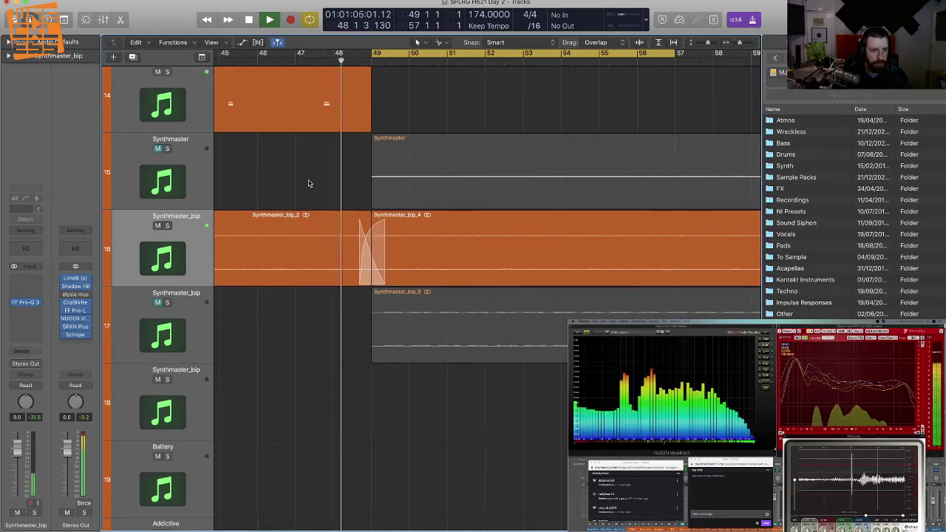
Step: Copy the Synthmaster regions on tracks 13 and 14 onward to fill bars 49 to 65
key("super+Left")
key("super+Left")
key("super+Left")
key("super+Left")
key("super+Left")
key("super+Left")
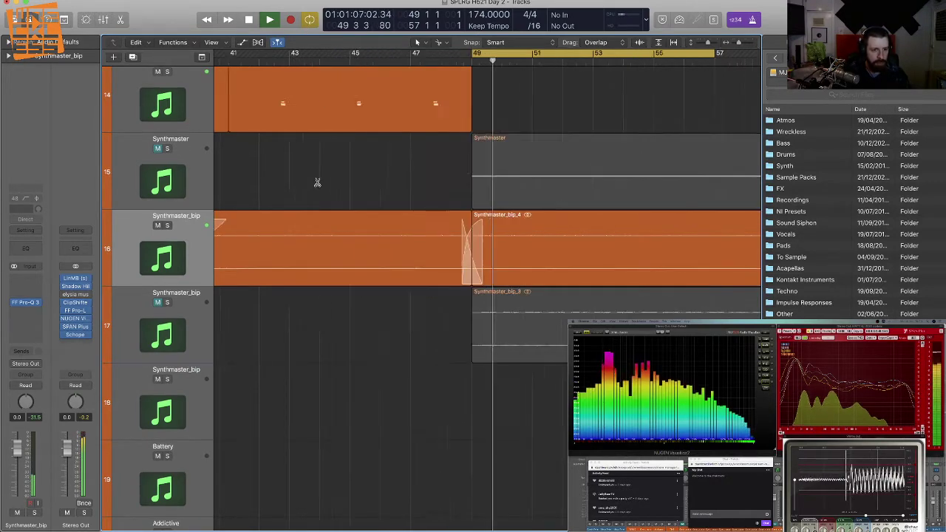
key("super+Up")
key("super+Up")
scroll(318, 181, "down", 8)
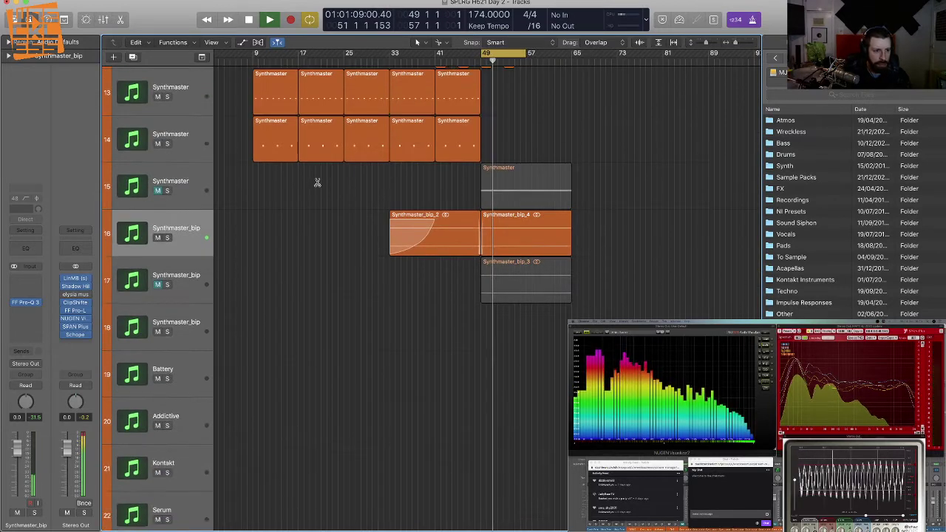
key("super+Up")
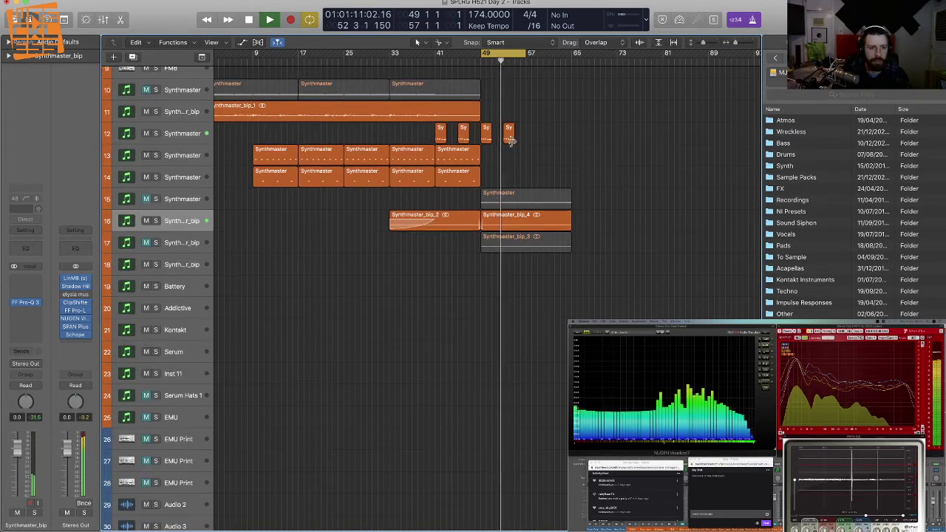
left_click_drag(515, 179, 499, 159)
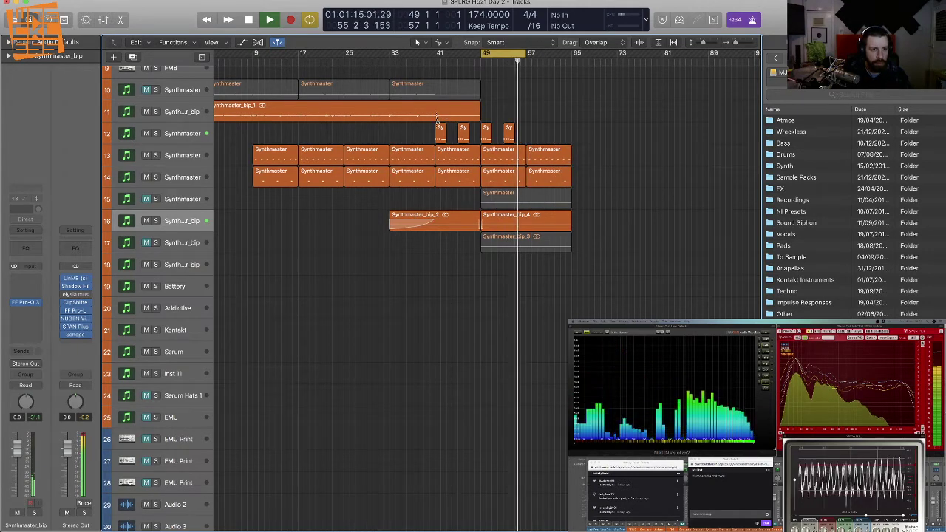
Step: Copy the track 10 Synthmaster section from bar 41 to bar 49, unmute the track and leave only that copy's region active
left_click_drag(438, 119, 606, 120)
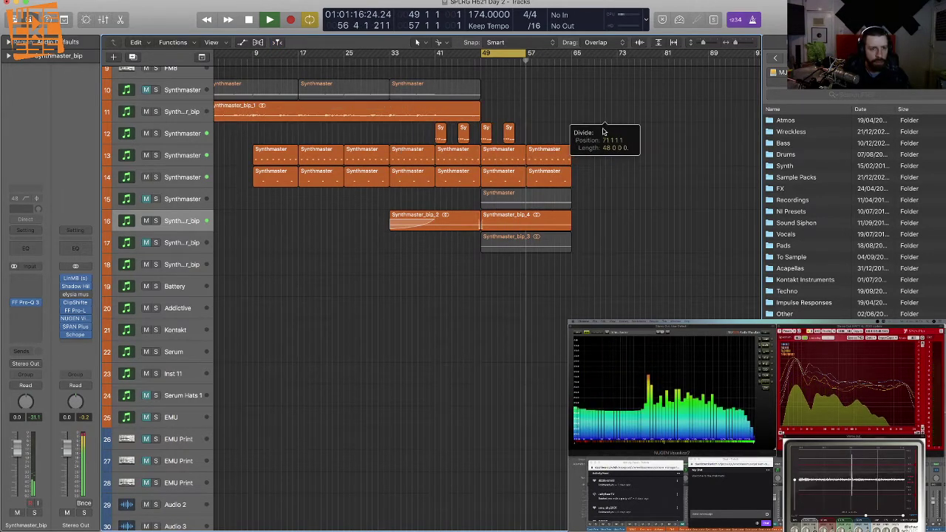
left_click_drag(442, 100, 278, 86)
left_click(146, 89)
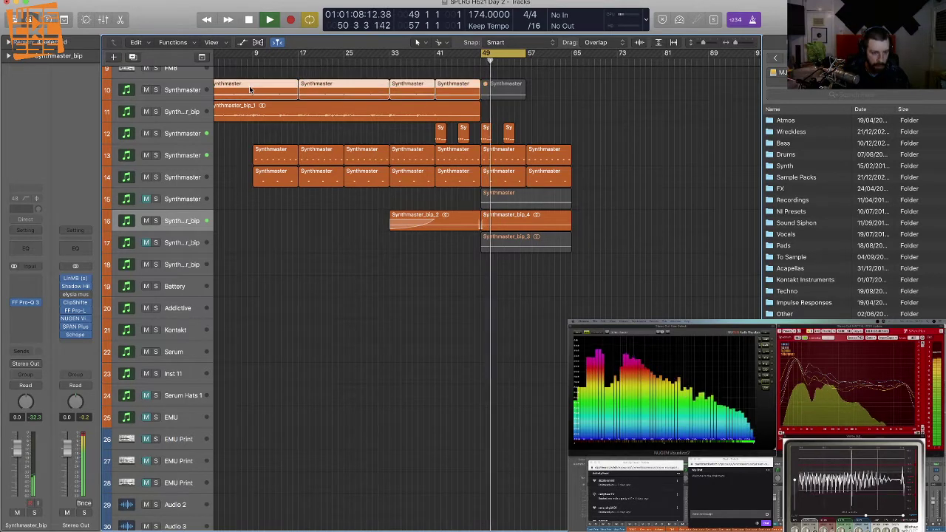
key("ctrl+m")
left_click(515, 92)
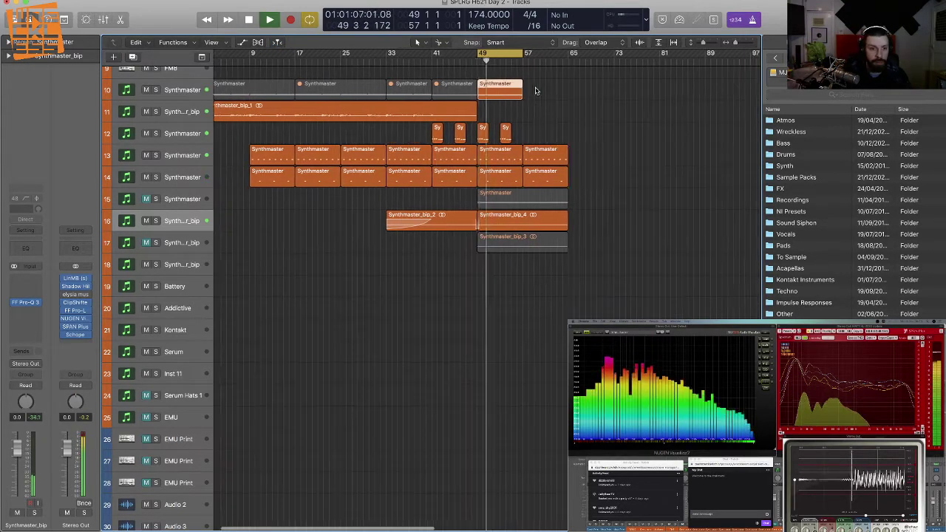
Step: Copy the track 10 region at bar 49 and the two track 12 regions at bars 49 and 53 onward to bar 57
key("super+Right")
key("super+Down")
key("super+Down")
key("super+Down")
key("super+Down")
key("super+Down")
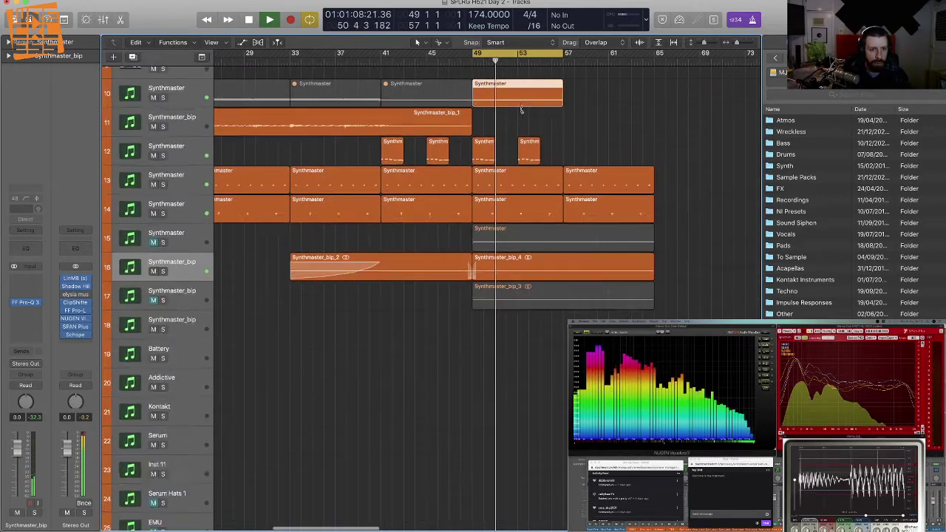
key("super+Down")
key("super+Down")
left_click(599, 195)
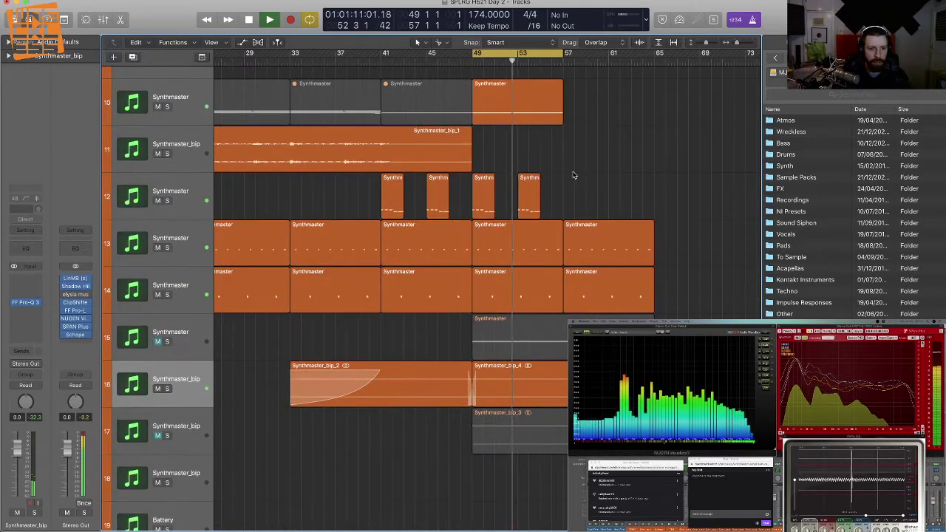
left_click_drag(583, 201, 468, 85)
left_click_drag(513, 110, 584, 111)
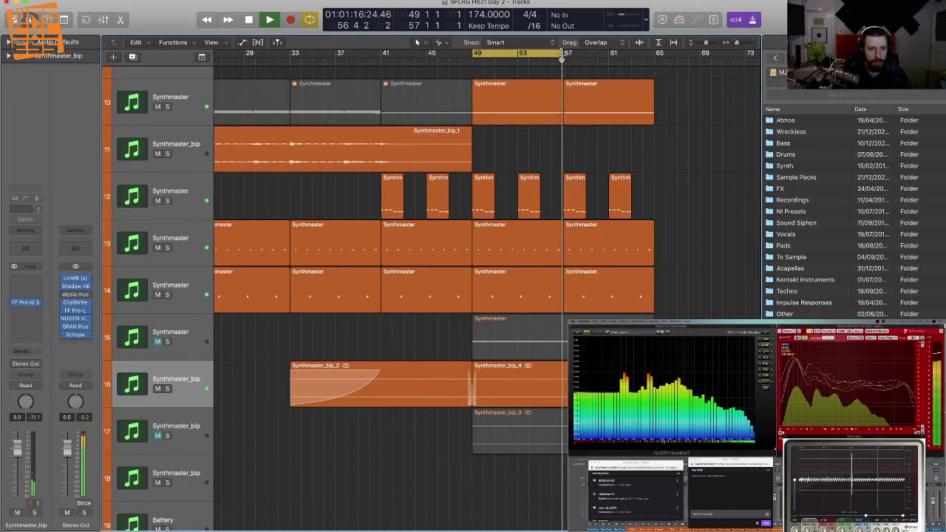
Step: Extend the cycle range to bar 65 and delete the two track 10 Synthmaster regions after bar 49
left_click_drag(560, 53, 653, 55)
left_click_drag(629, 136, 595, 122)
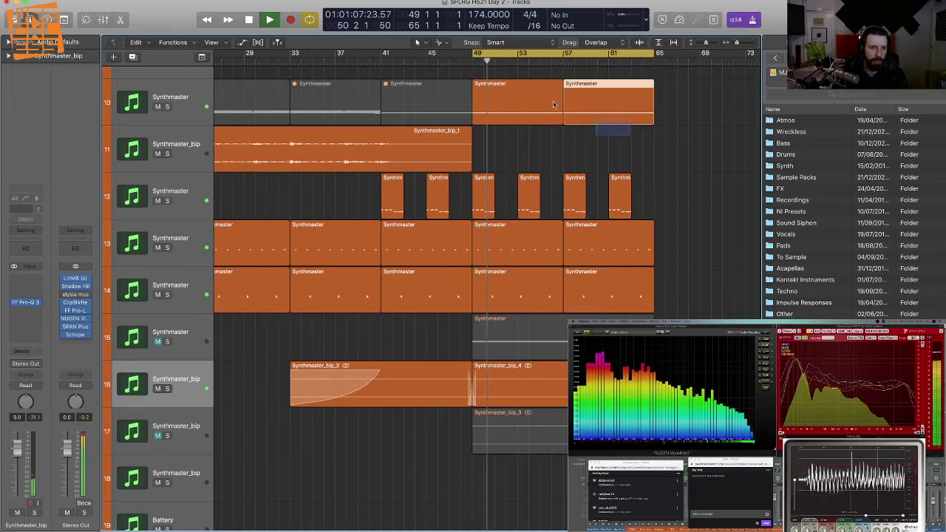
key("Delete")
Step: Split the Synthmaster_bip_1 region on track 11 at about bar 43 and repeat the cut audio past bar 65 with crossfades
left_click_drag(429, 154, 406, 155)
left_click_drag(445, 154, 487, 153)
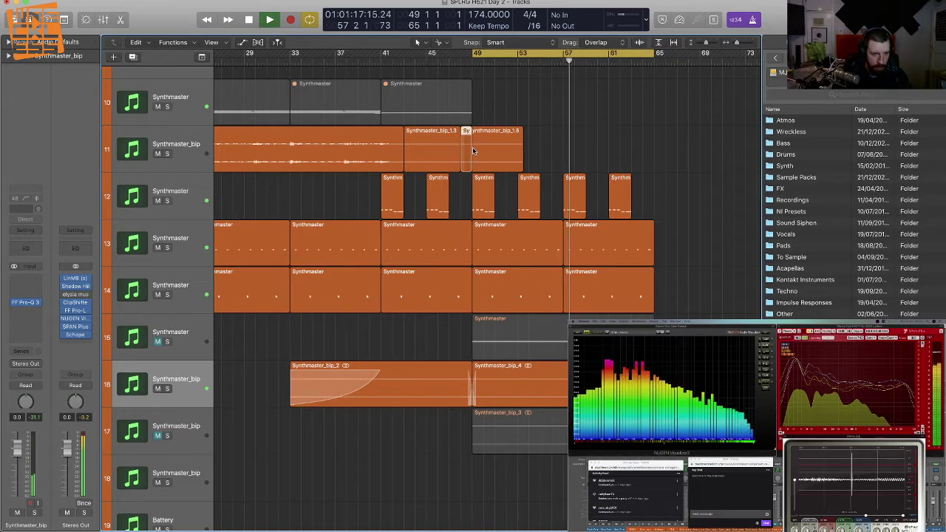
left_click_drag(487, 151, 615, 150)
left_click(570, 150)
left_click(630, 107)
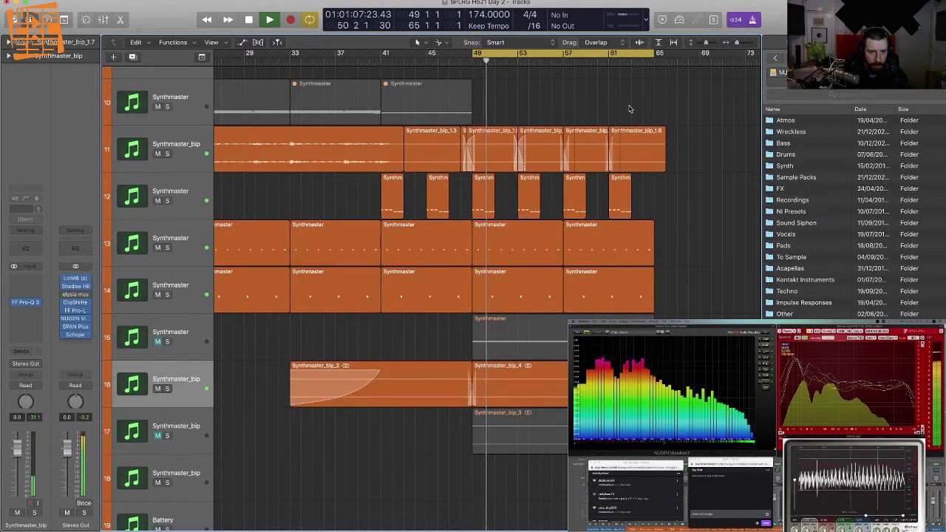
Step: Split the last track 11 region at bar 65 and delete the tail beyond it
left_click(652, 157, "super")
key("Delete")
left_click(643, 146)
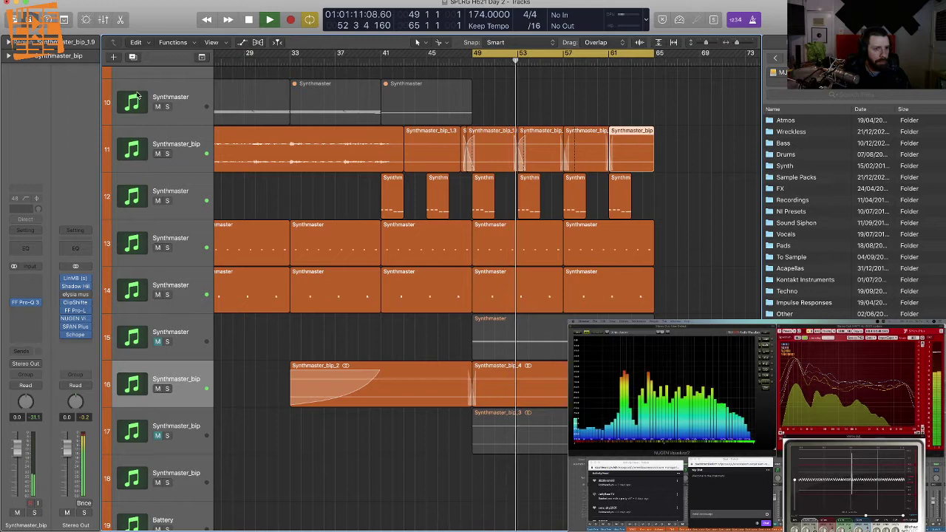
Step: Delete the short track 11 slice before bar 49 and extend the preceding region over the gap with a crossfade
left_click(463, 133)
key("Delete")
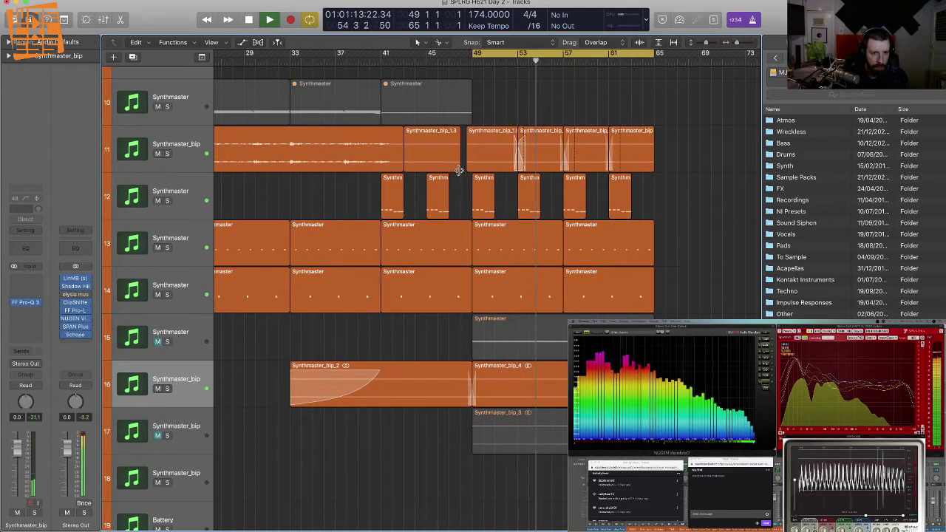
left_click_drag(458, 170, 464, 150)
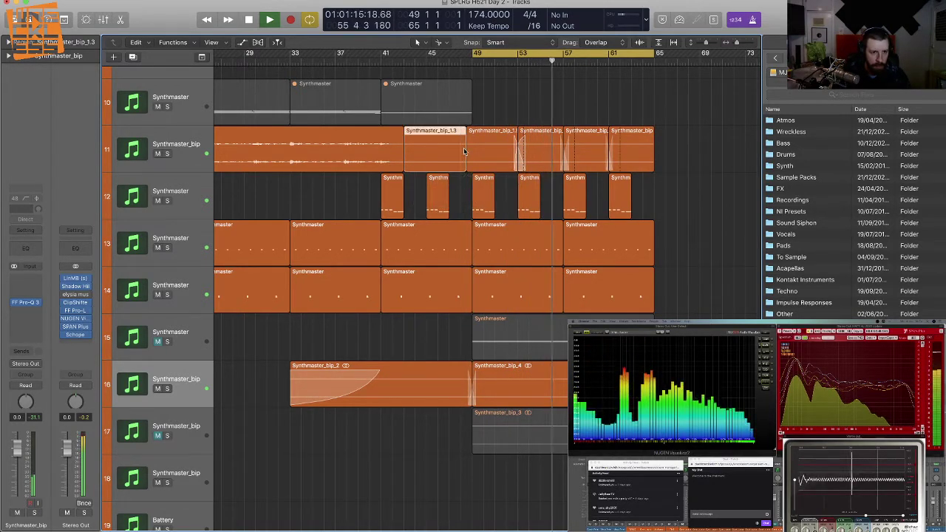
left_click(494, 112)
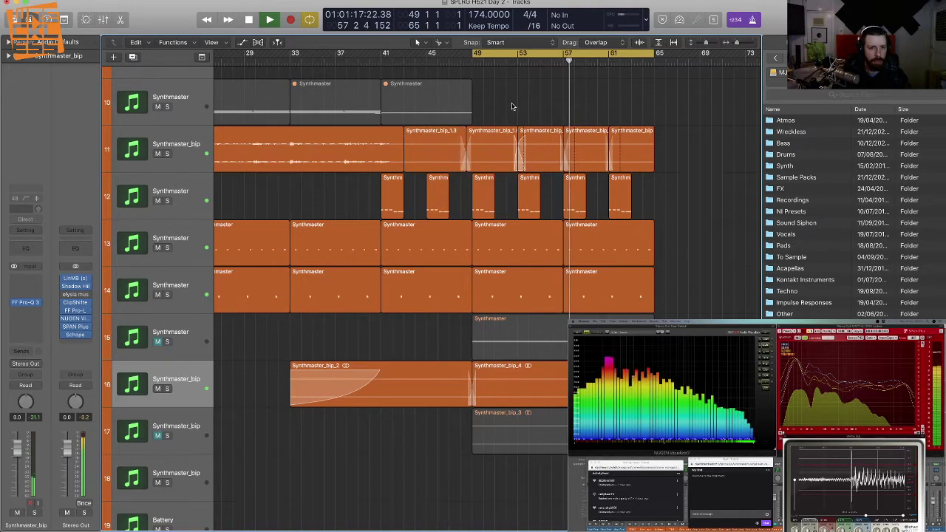
left_click(650, 145)
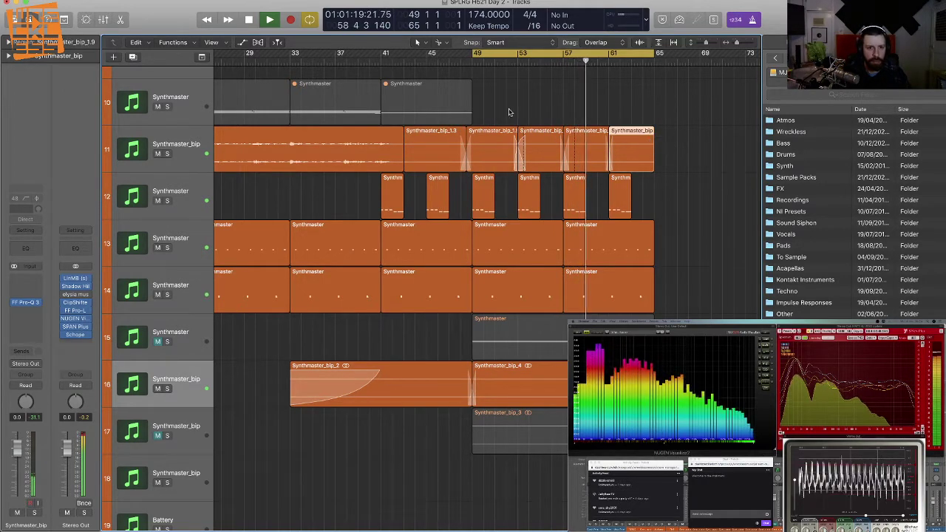
Step: Set the fade-out of the last Synthmaster_bip region on track 11, ending at bar 65, to 9
left_click(9, 42)
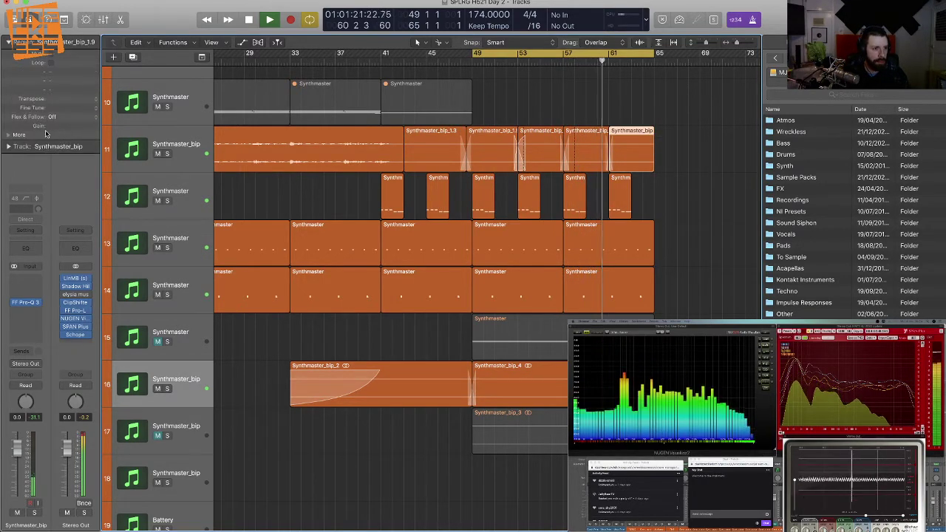
left_click_drag(65, 170, 65, 164)
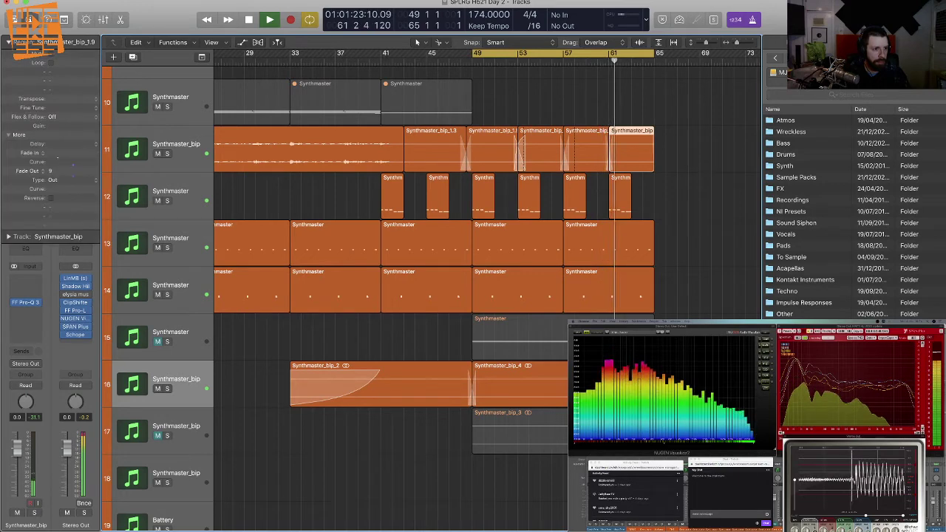
left_click(16, 43)
left_click(676, 154)
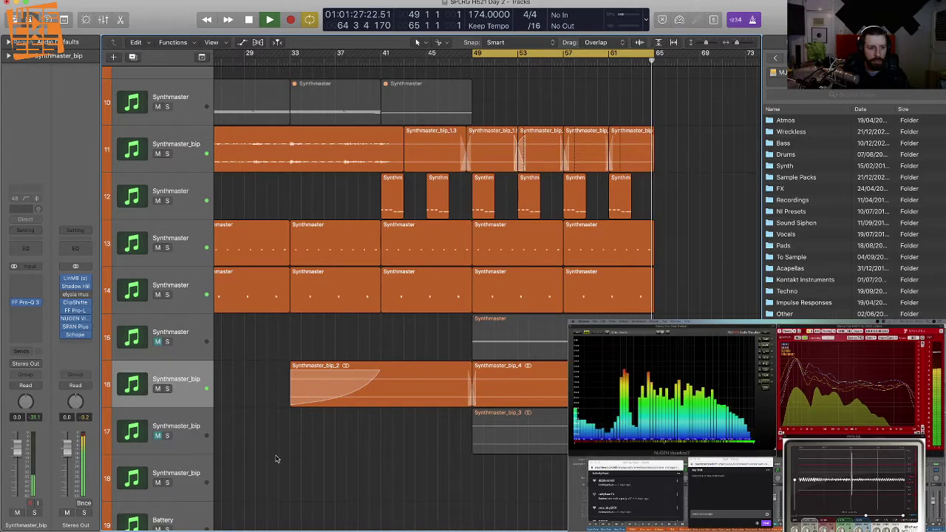
Step: Solo the muted track 17 that holds the Synthmaster_bip_3 region and delete the track
key("super+Left")
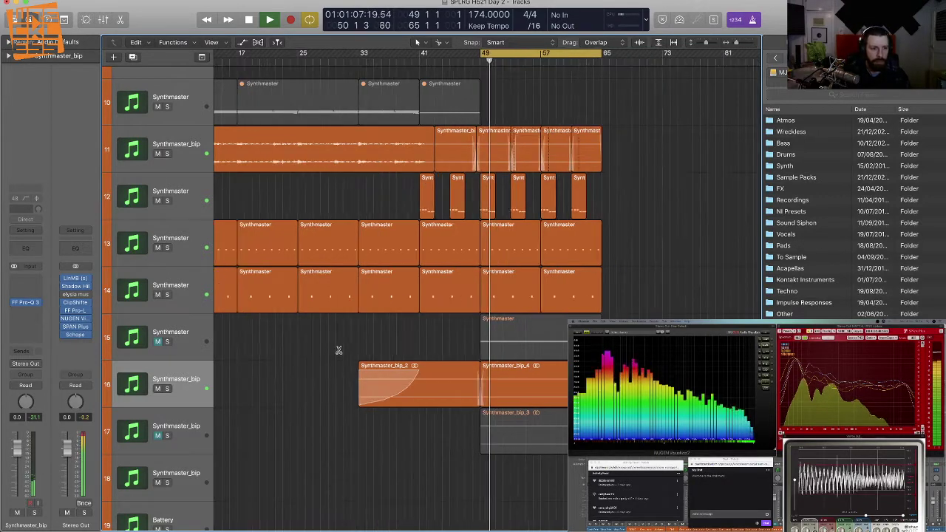
key("super+Left")
key("super+Up")
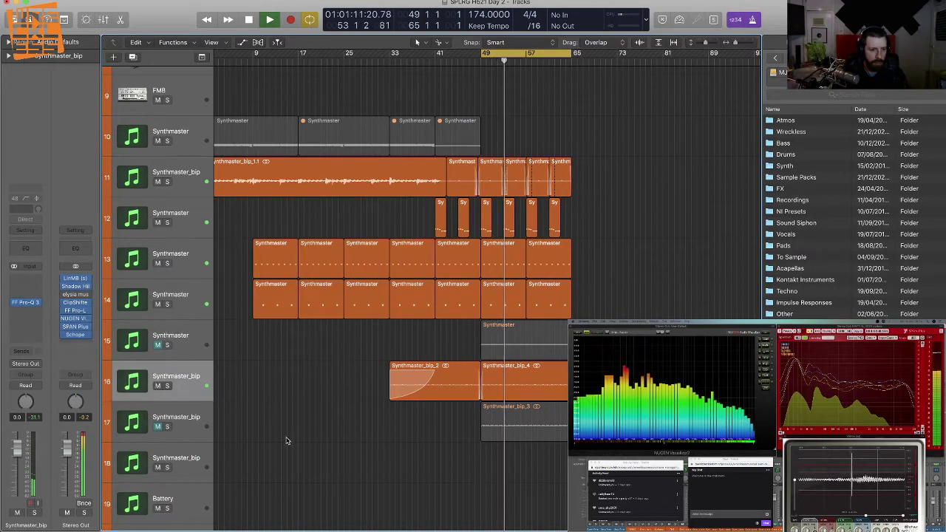
left_click(186, 423)
left_click(167, 427)
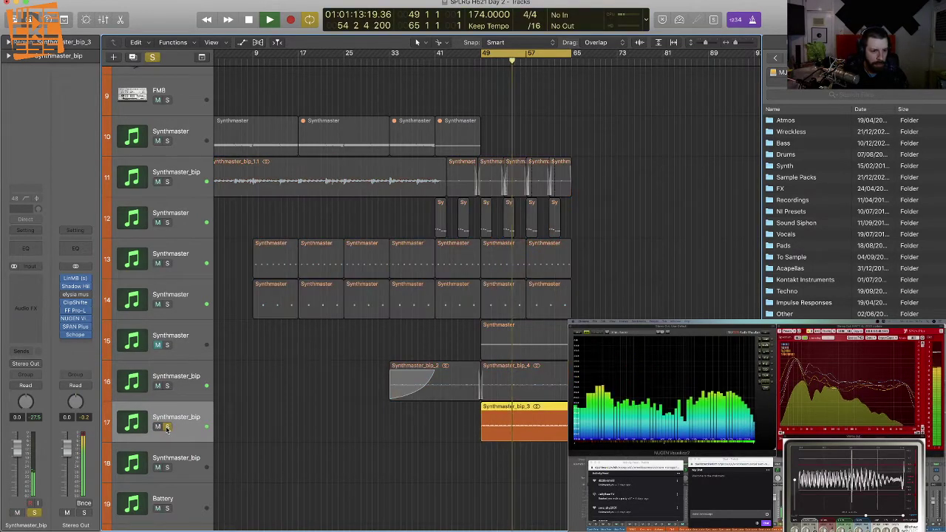
key("super+BackSpace")
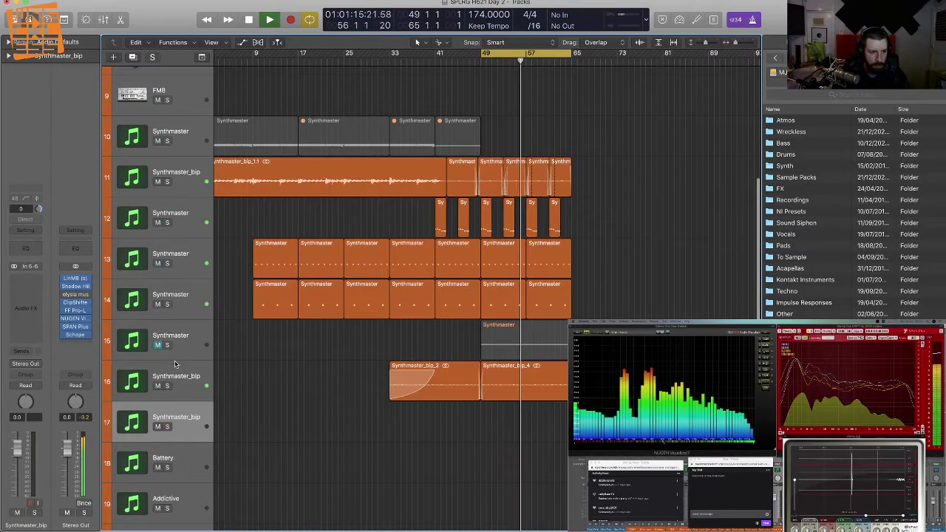
Step: Move the muted Synthmaster track 15 up to position 11, directly below track 10, and stop playback
left_click(189, 348)
left_click_drag(189, 349, 216, 188)
key("super+Right")
key("super+Right")
key("super+Right")
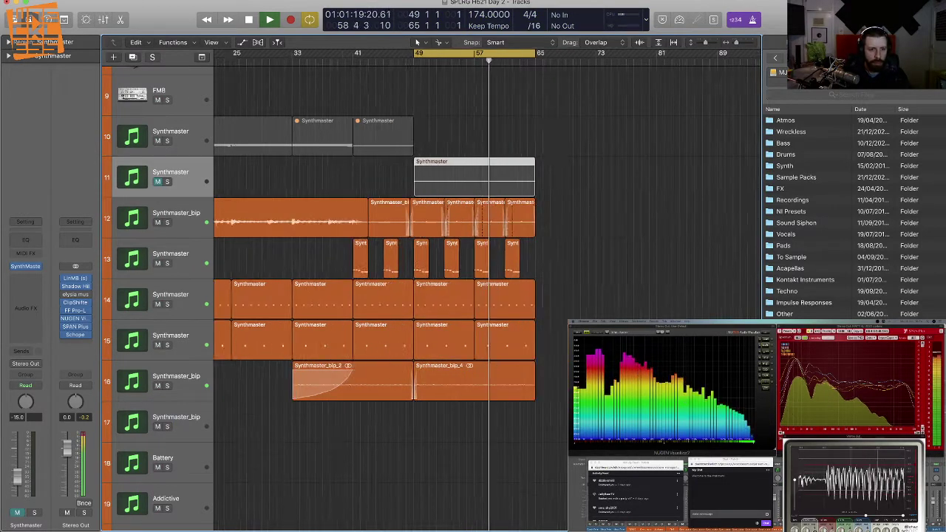
key("super+Down")
key("super+Down")
key("space")
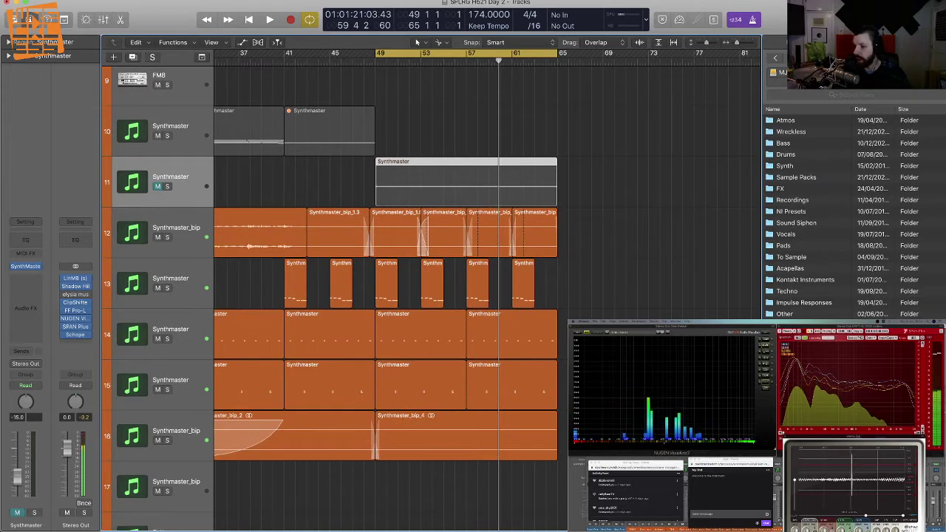
Step: Delete the empty Synthmaster_bip track 17 between the Synthmaster_bip_4 track and Battery
scroll(332, 296, "down", 5)
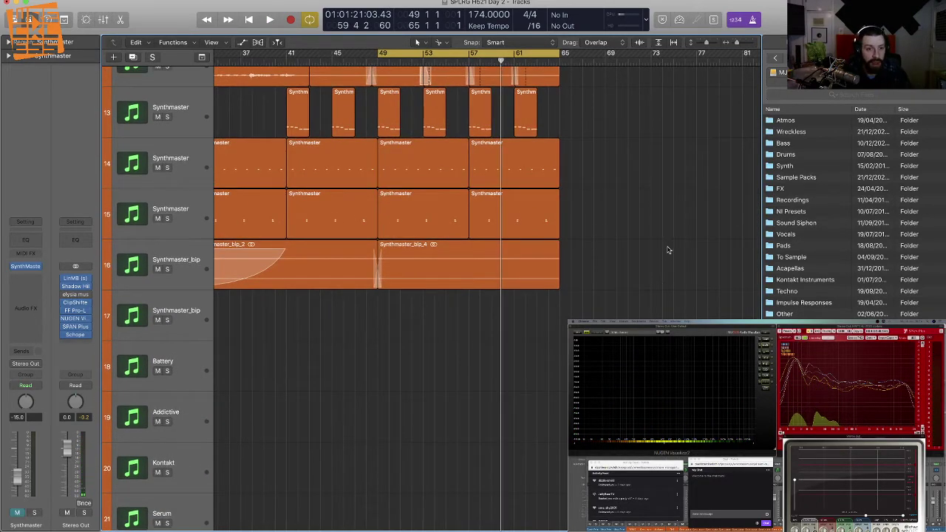
scroll(306, 321, "down", 1)
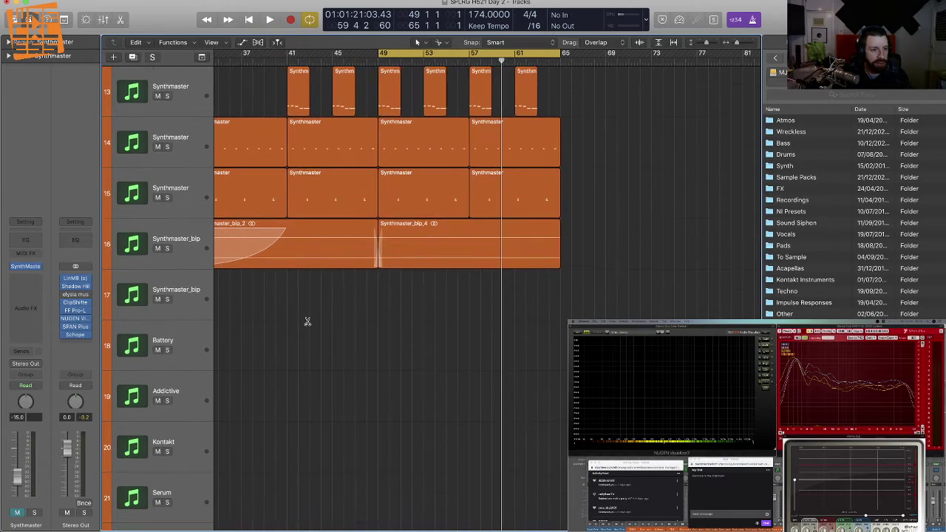
key("super+Down")
key("super+Up")
key("super+Up")
key("super+Up")
key("super+Up")
key("super+Up")
key("super+Up")
key("super+Up")
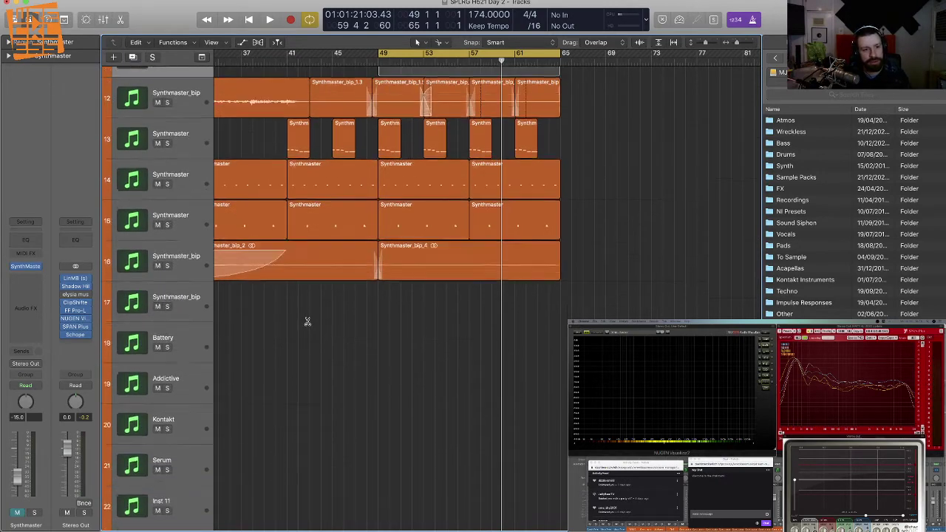
key("super+Left")
key("super+Left")
scroll(309, 315, "up", 3)
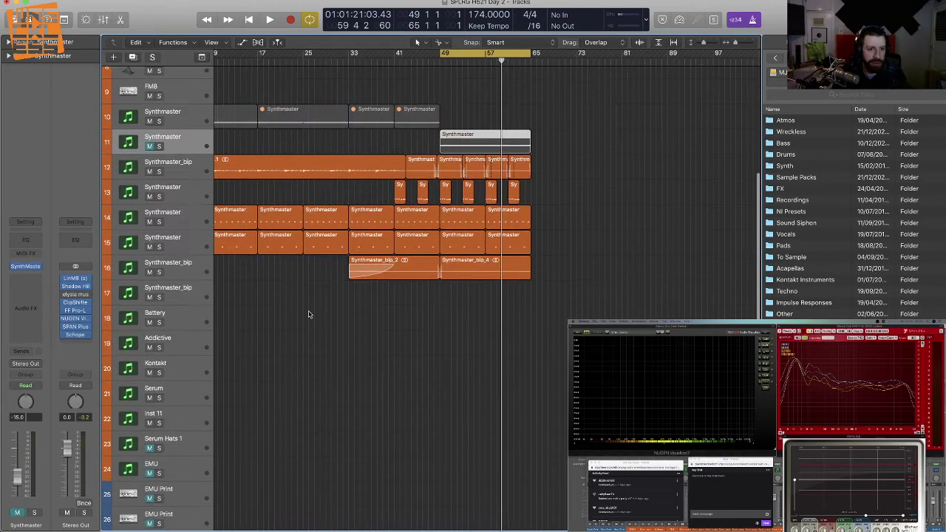
left_click(191, 295)
key("super+BackSpace")
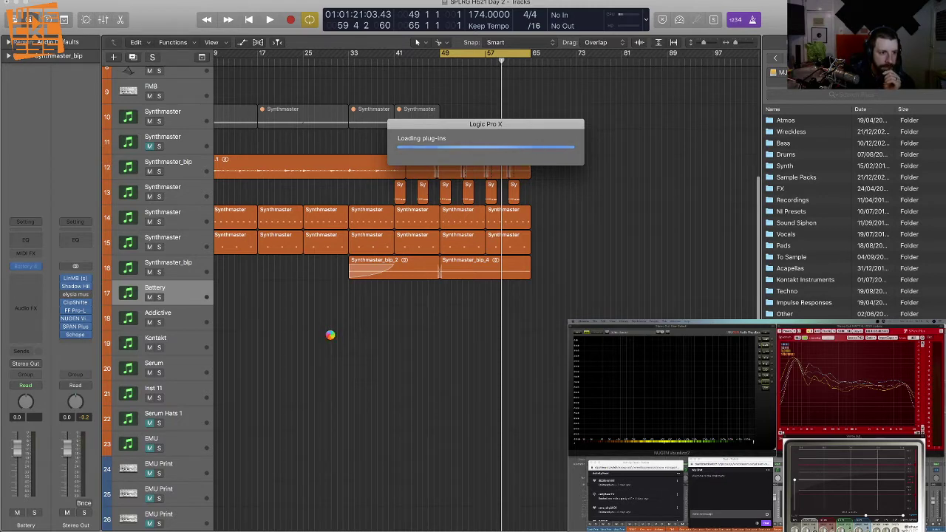
Step: Select the empty Audio 2 track and look through the Drums > Drum Hits sample folders
left_click(199, 470)
scroll(422, 407, "down", 5)
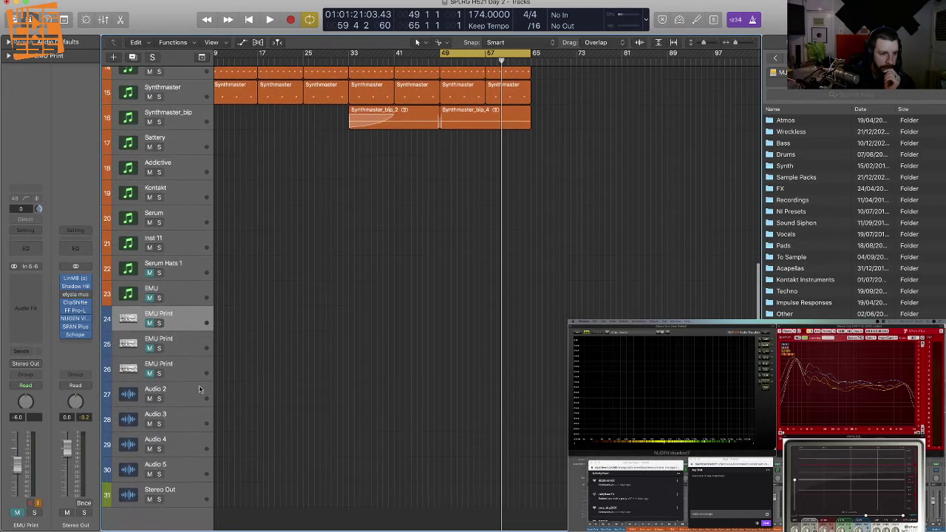
left_click(199, 389)
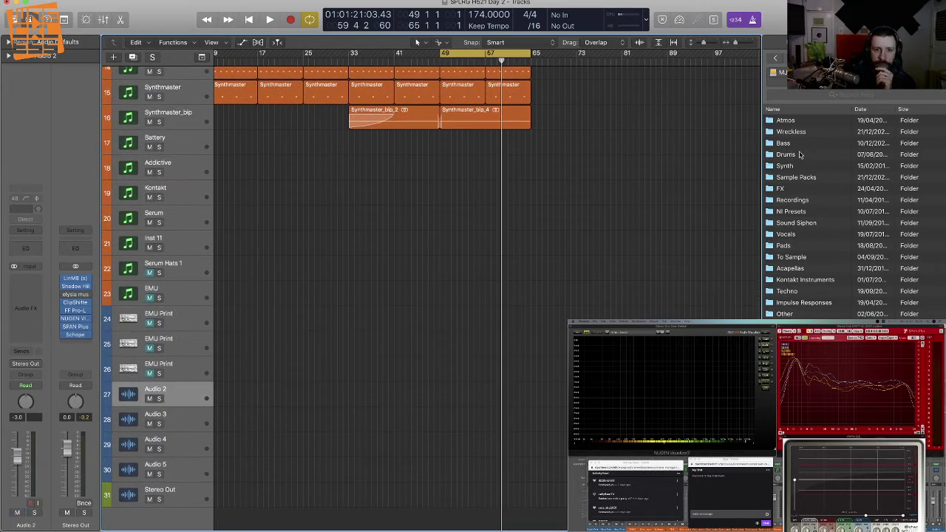
left_click(800, 154)
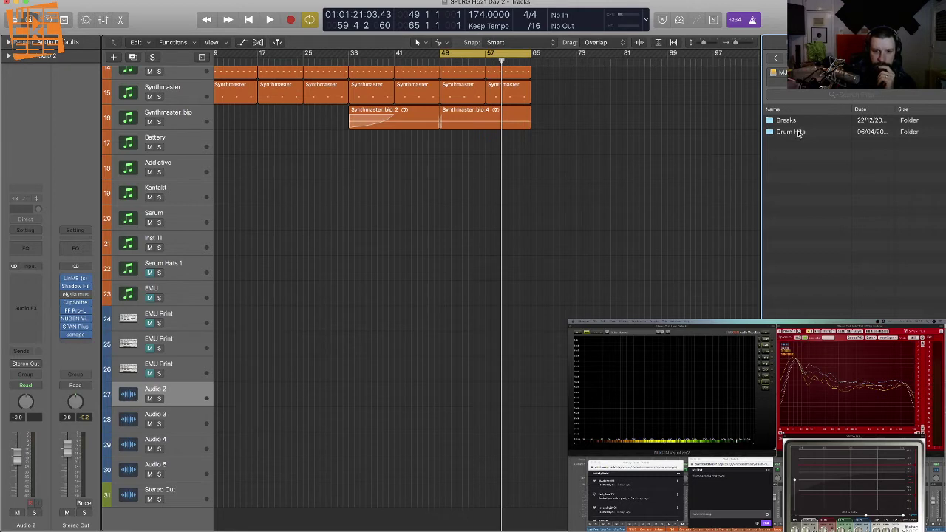
left_click(793, 135)
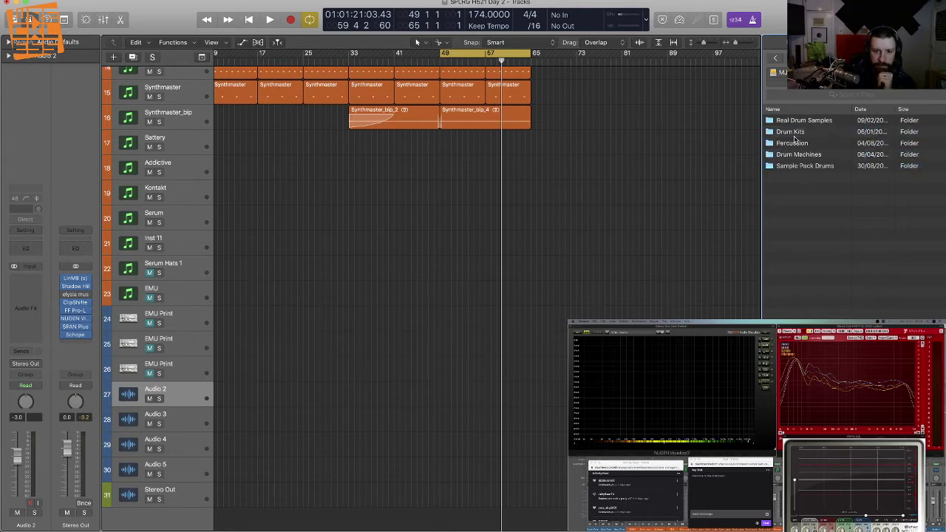
left_click(813, 73)
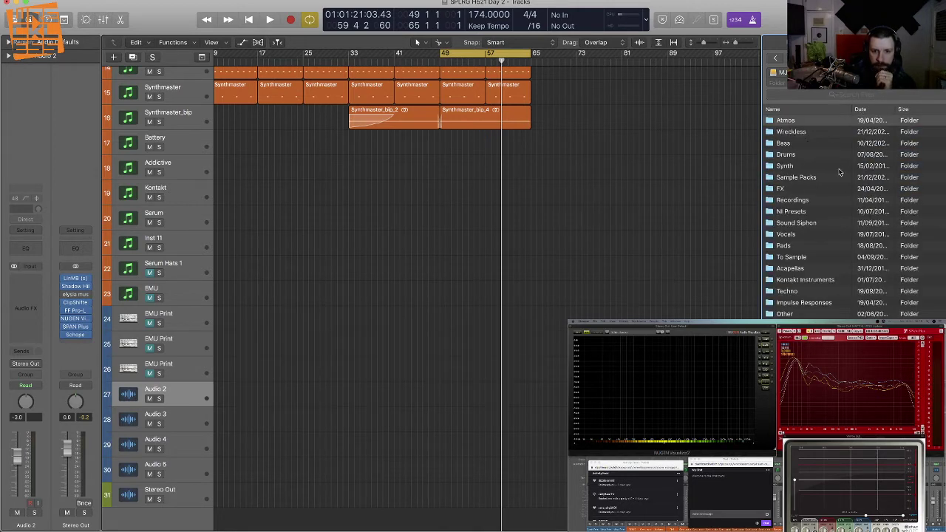
Step: Look through the Sample Packs folder and the contents of one pack for drum samples
left_click(807, 180)
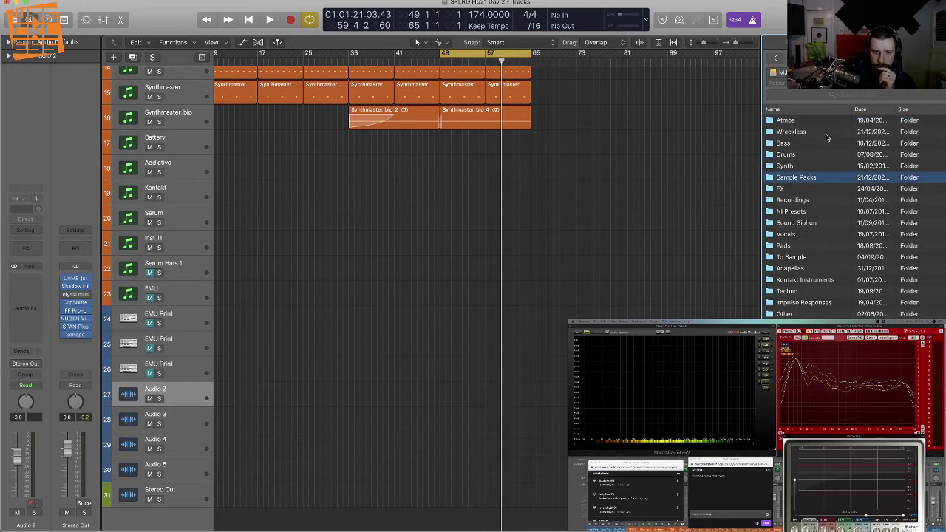
double_click(817, 176)
scroll(833, 315, "down", 3)
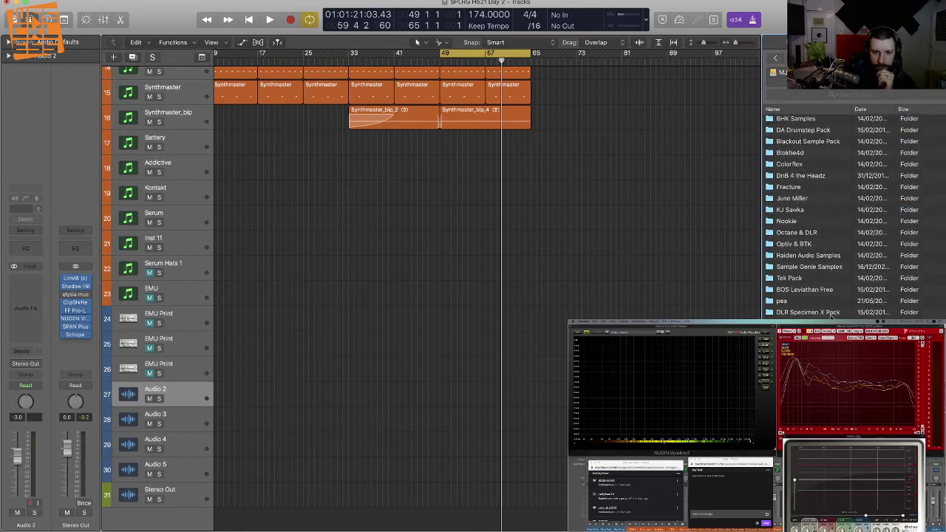
left_click(804, 294)
double_click(816, 290)
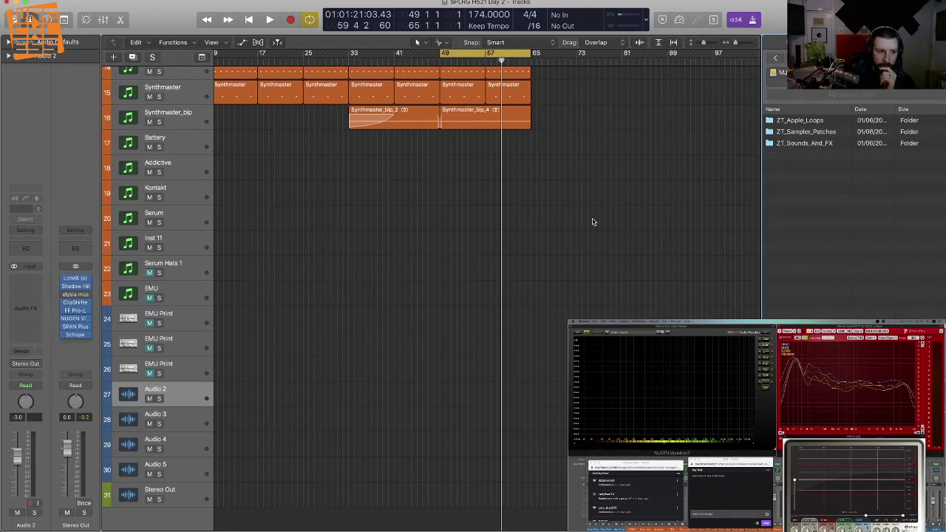
left_click(831, 73)
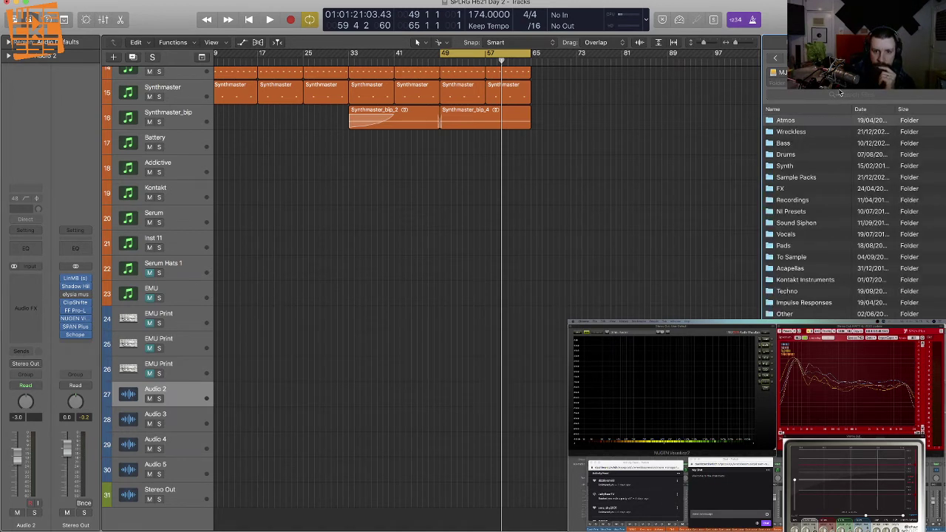
Step: Open the Samples Philth Wreckless folder inside the Wreckless sample folder
double_click(797, 133)
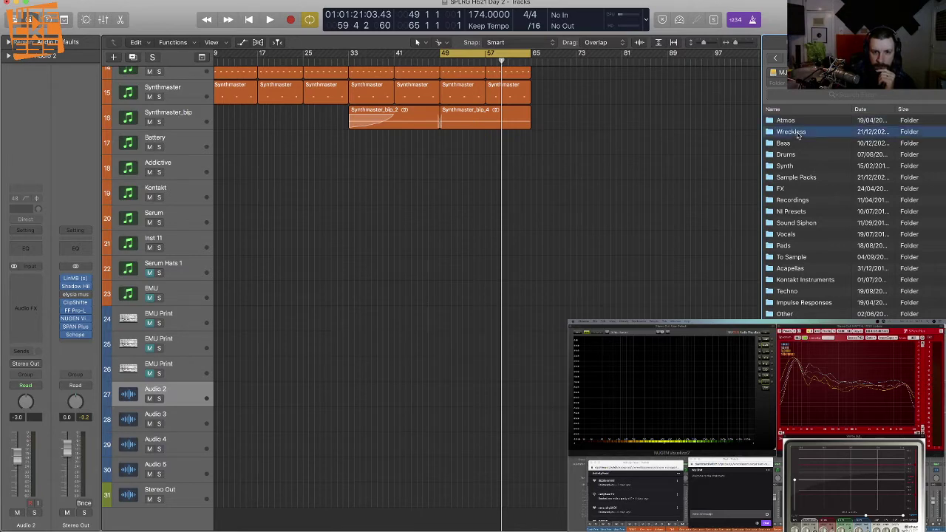
scroll(843, 214, "down", 1)
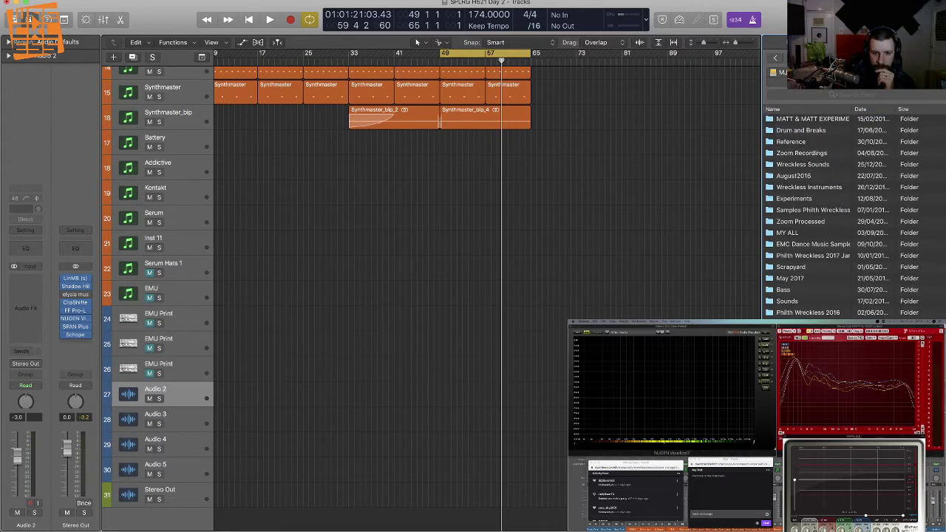
scroll(843, 215, "down", 1)
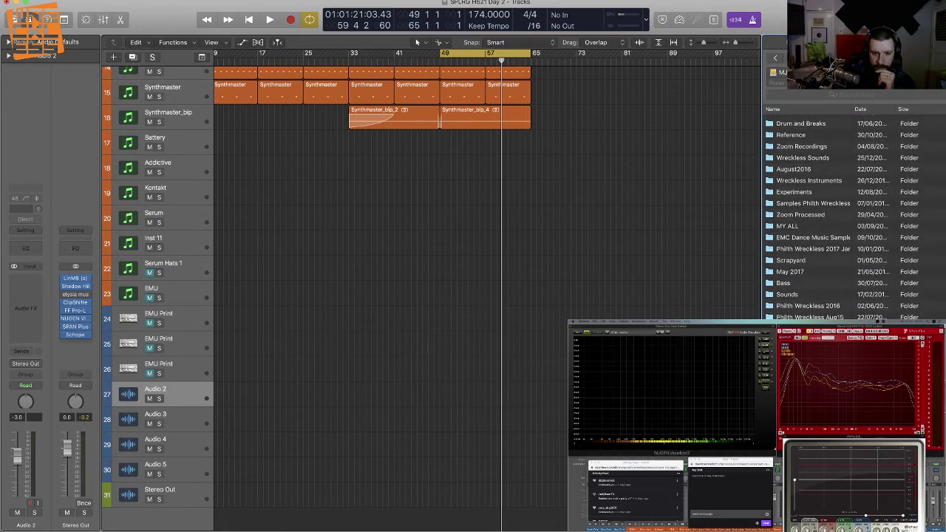
double_click(808, 203)
scroll(844, 218, "down", 1)
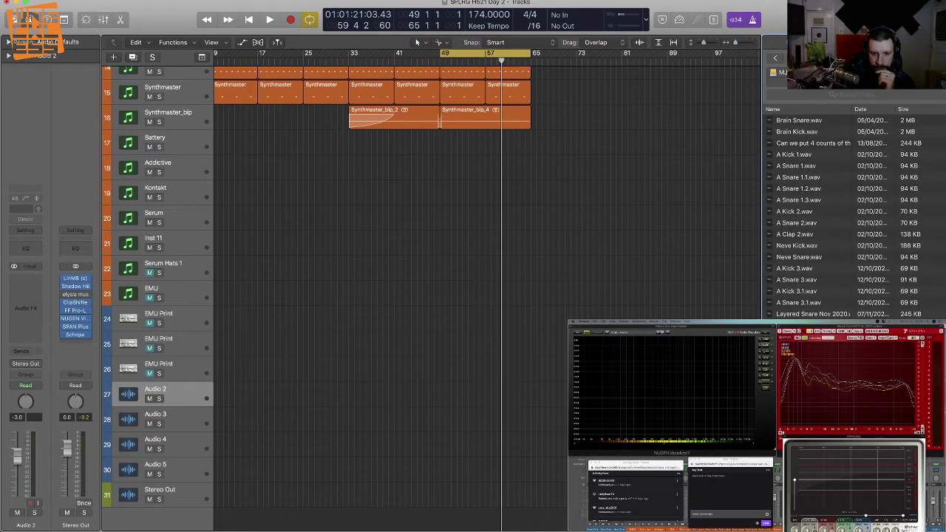
Step: Audition the kick samples and place Amoss Ingredients Kick EDIT on the Audio 2 track just after bar 49
left_click(813, 349)
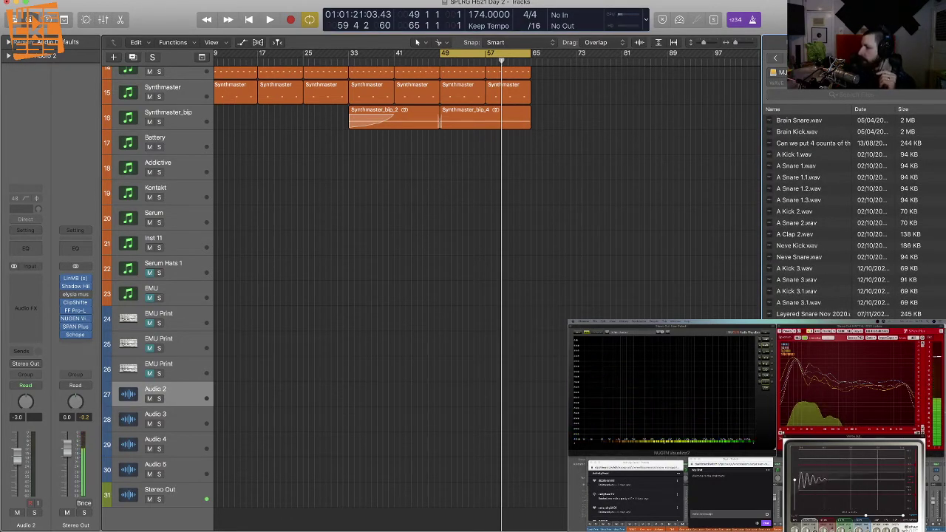
key("Down")
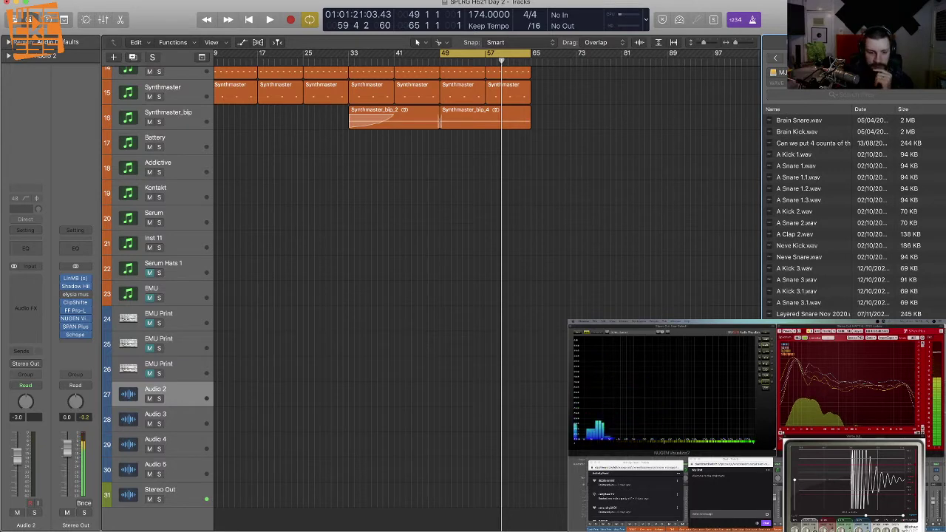
left_click_drag(516, 456, 442, 394)
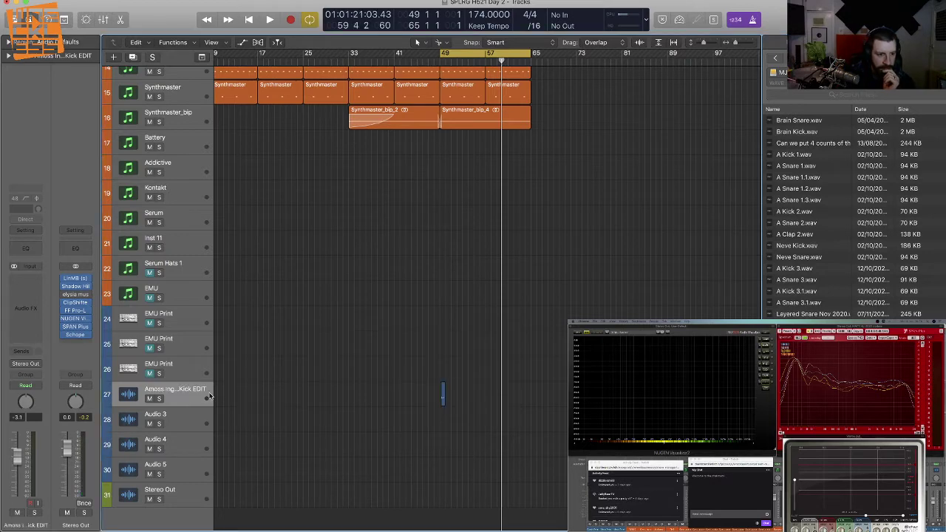
Step: Move the kick track up to position 17, above Battery, and shift its region to start exactly at bar 49
left_click_drag(193, 394, 203, 137)
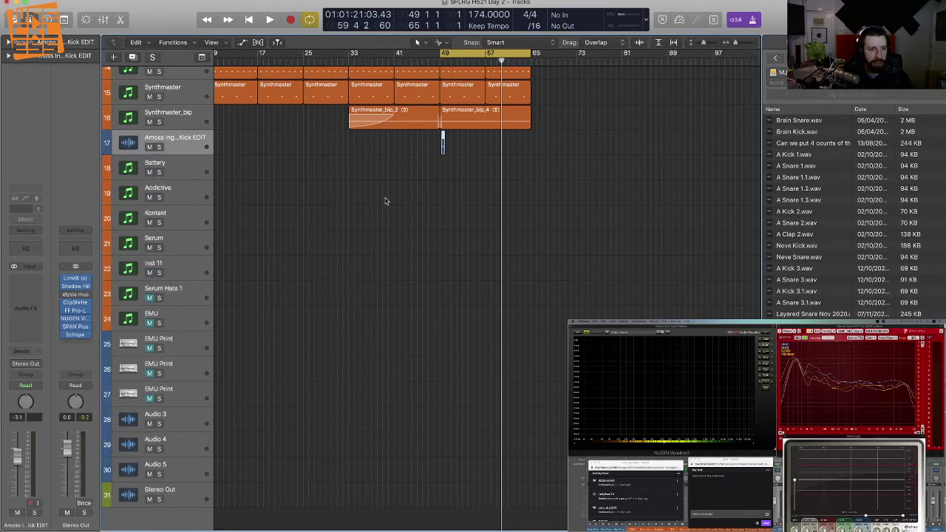
key("super+Right")
key("super+Right")
key("super+Right")
key("super+Right")
key("super+Right")
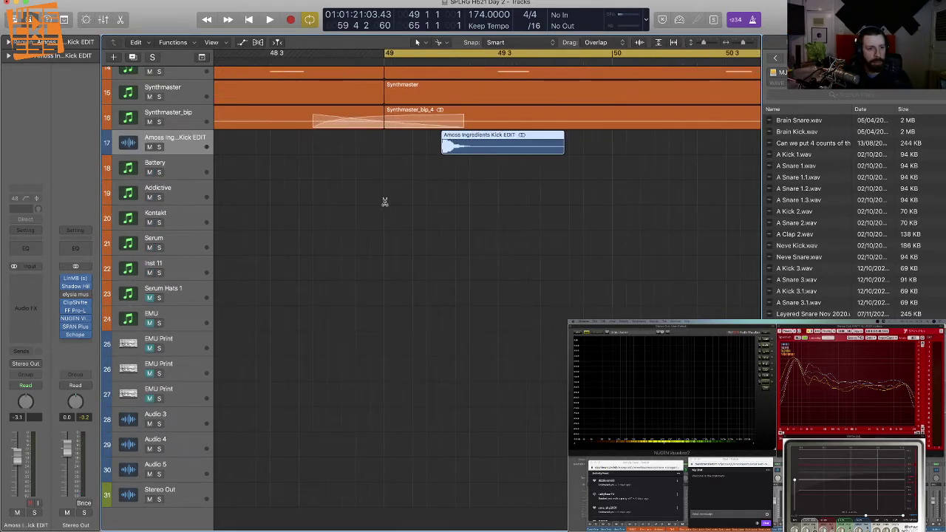
left_click_drag(473, 142, 416, 142)
Step: Solo the Amoss Ingredients Kick EDIT track and audition the kick from bar 49
left_click(159, 147)
key("space")
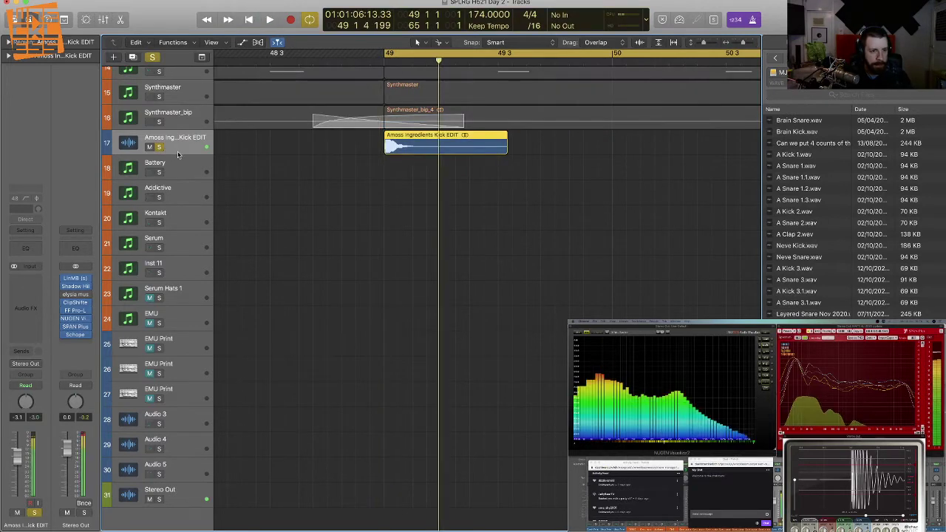
key("space")
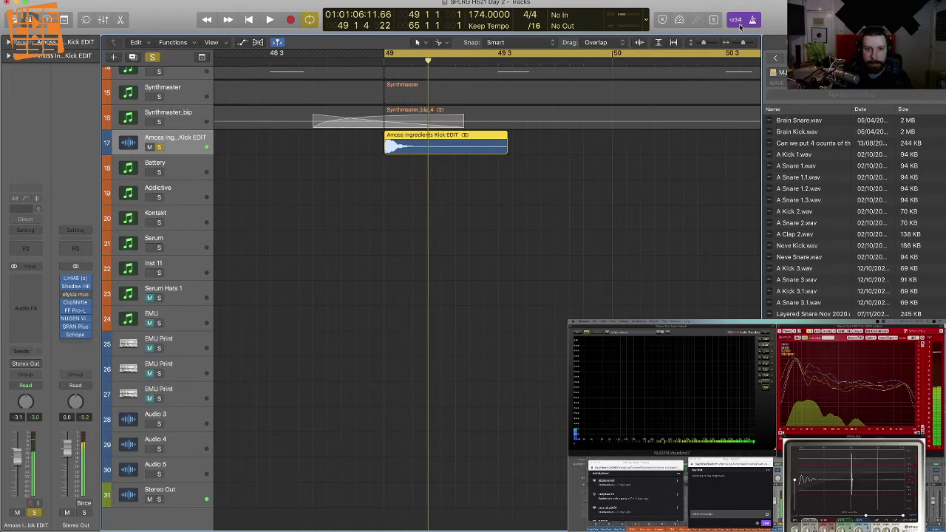
Step: Insert the Voxengo SPAN Plus analyser on the Amoss Ingredients Kick EDIT channel
left_click(87, 326)
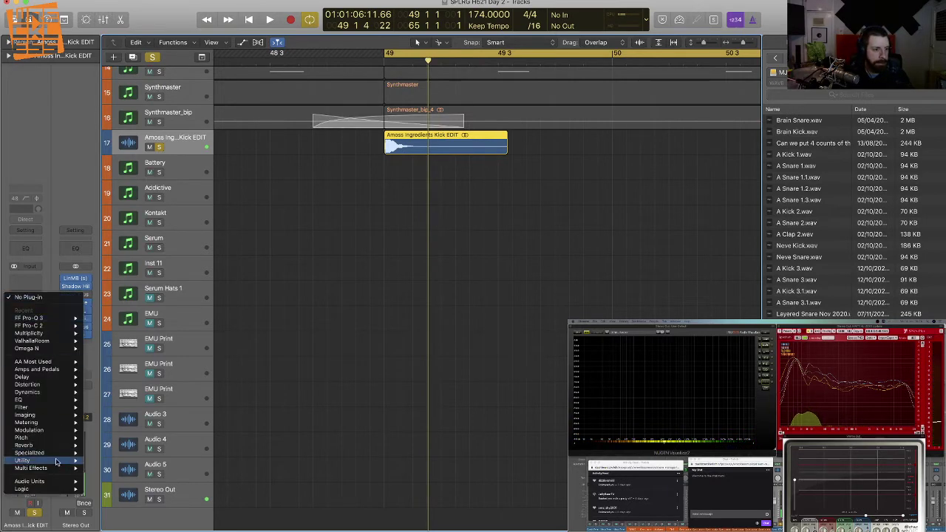
mouse_move(79, 482)
mouse_move(150, 508)
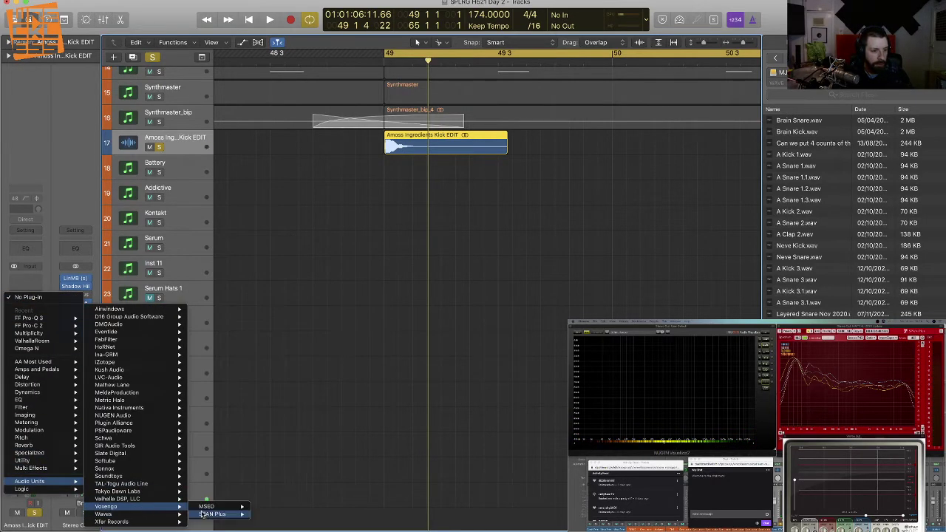
left_click(271, 516)
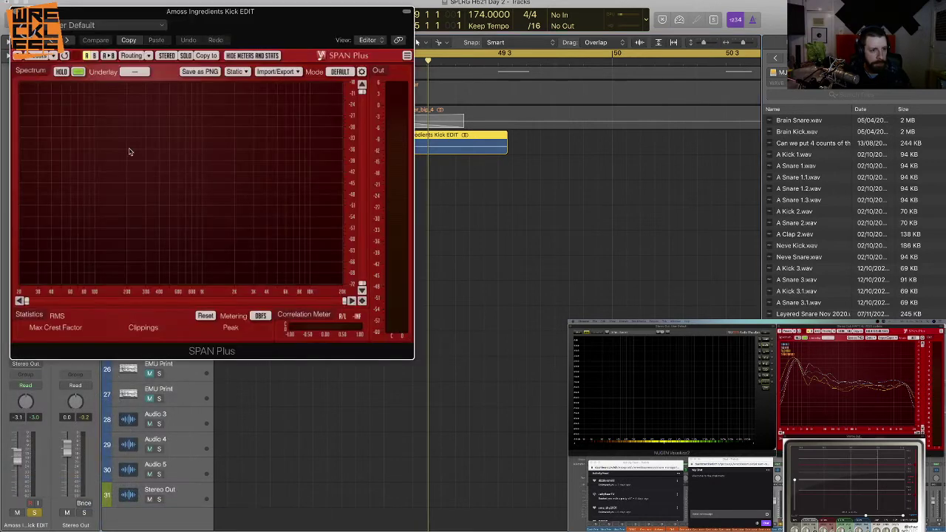
Step: Play the kick, change the SPAN Plus preset and examine the low-frequency peaks in its spectrum, closing the analyser when finished
key("space")
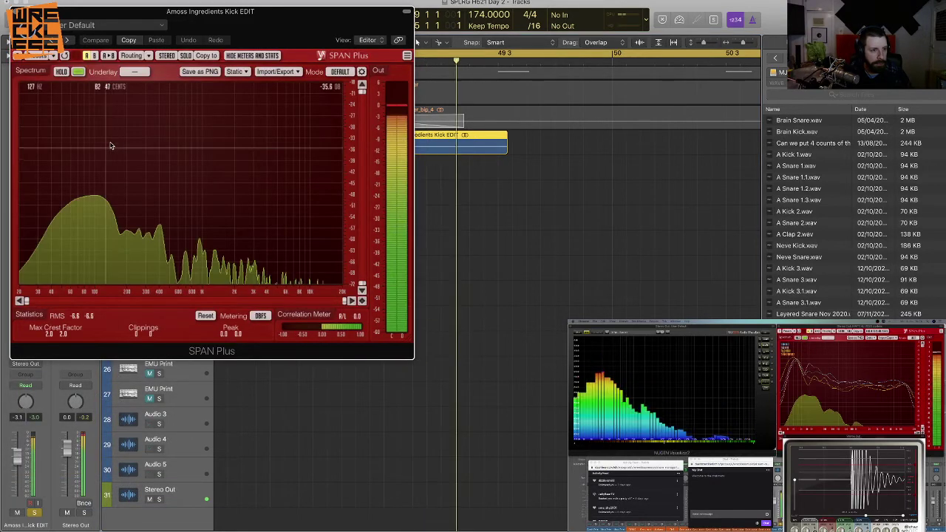
left_click(51, 56)
left_click(126, 88)
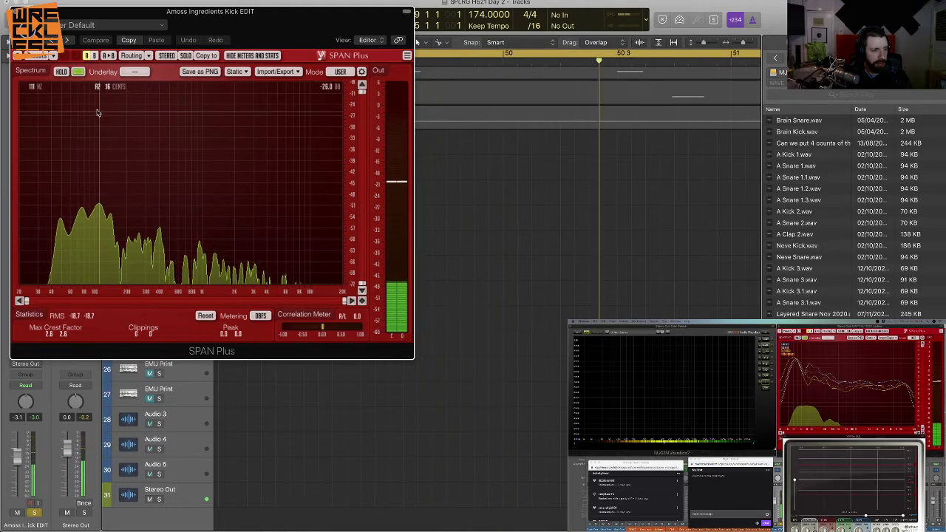
key("super+w")
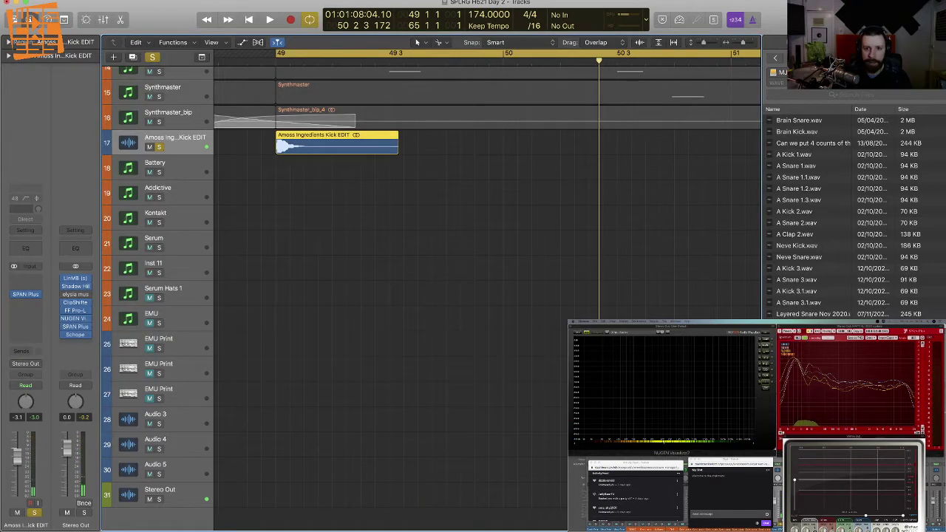
Step: Check the kick against the key and scale in the project notes, and unsolo its track to hear it with the synths
key("alt+super+p")
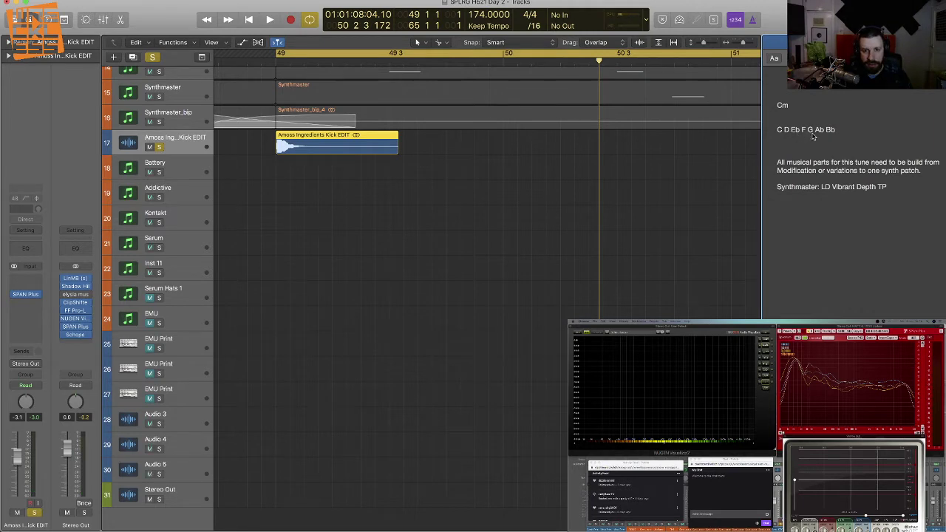
key("space")
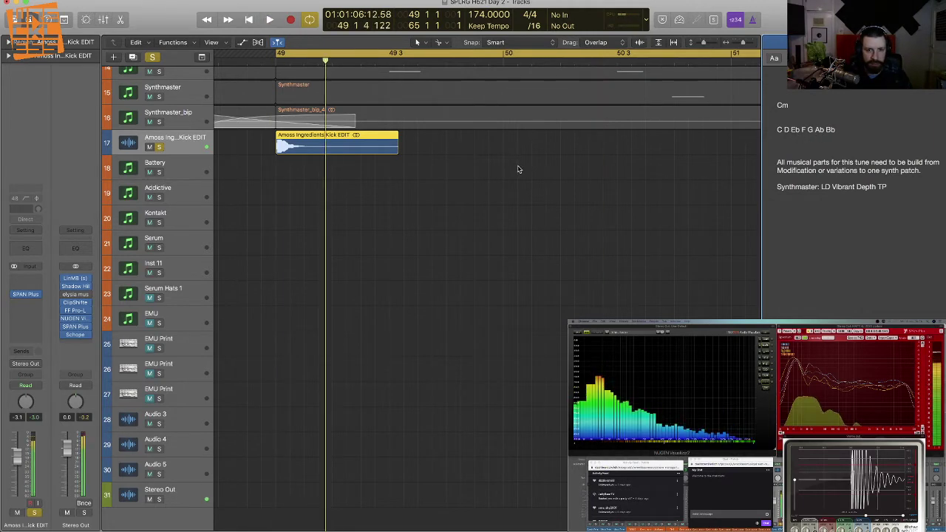
key("s")
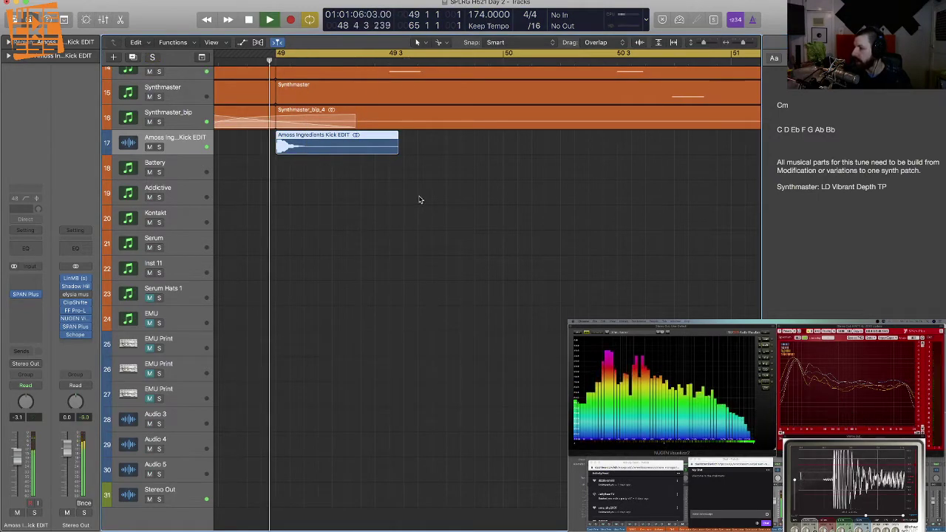
key("space")
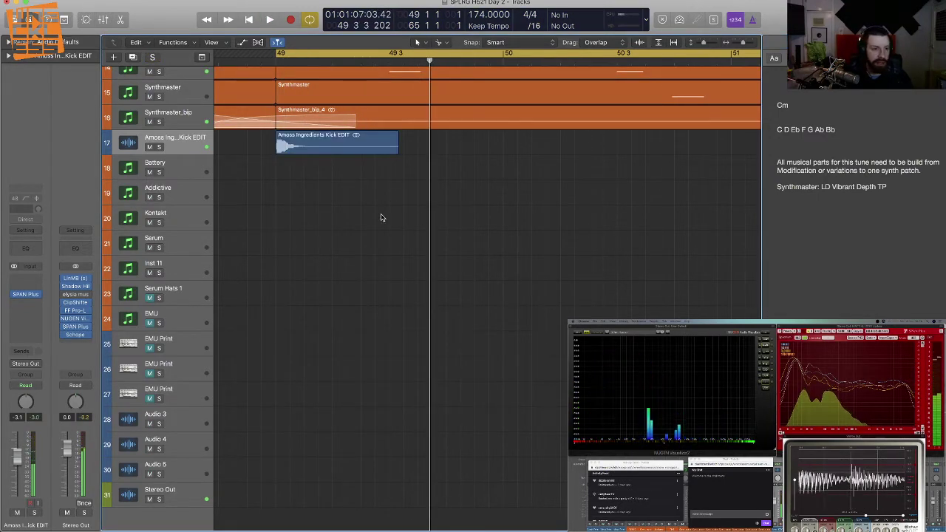
key("space")
key("space")
Step: Inspect the LinMB multiband on the Stereo Out while replaying from bar 49, and close its window
left_click(75, 279)
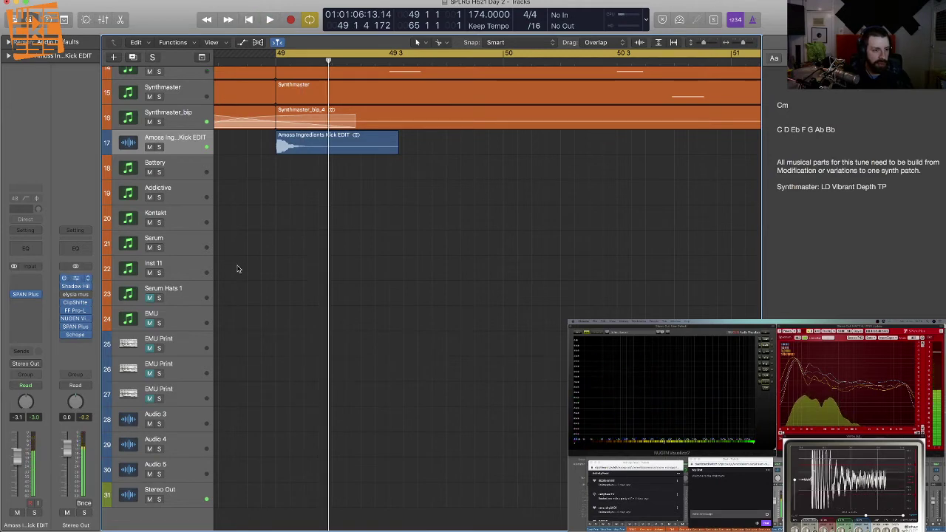
key("space")
key("space")
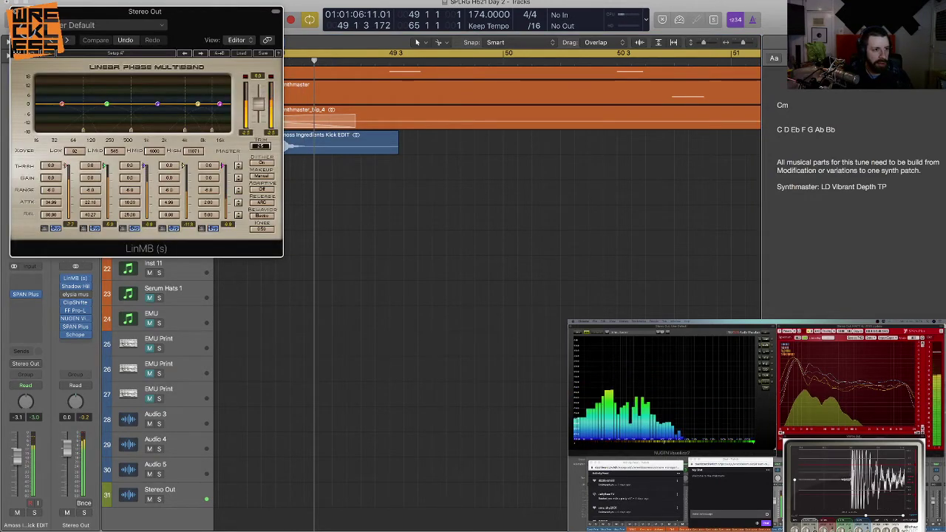
key("super+w")
key("space")
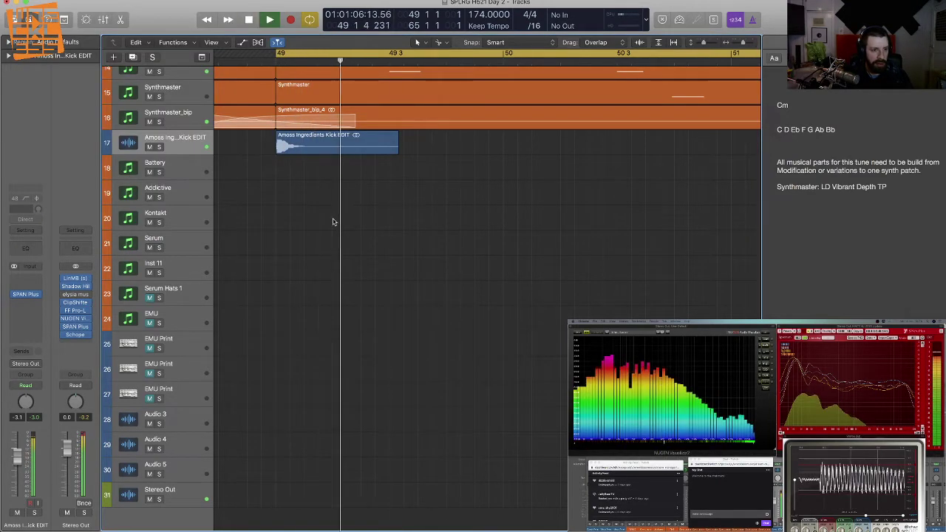
Step: Shorten the kick region at bar 49 to a brief hit with a fade-out at its end, and play it back
key("super+Left")
left_click_drag(325, 148, 331, 151)
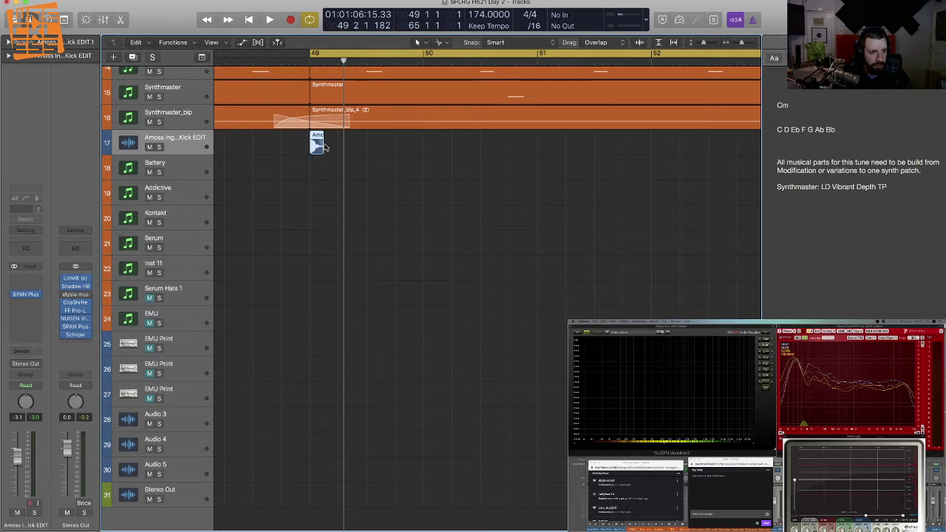
key("space")
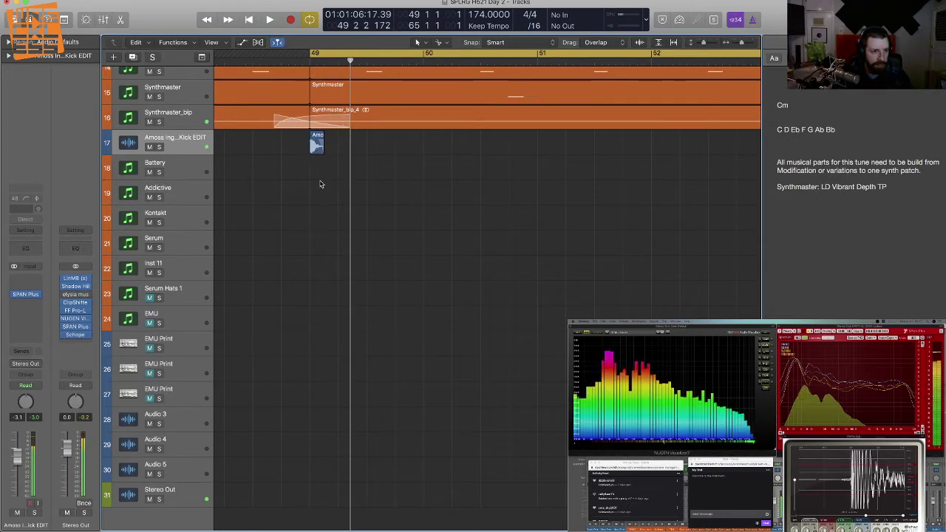
Step: Extend the end of the faded kick region to just before 49 1 4 and audition it from bar 49
key("super+Right")
key("space")
key("super+Right")
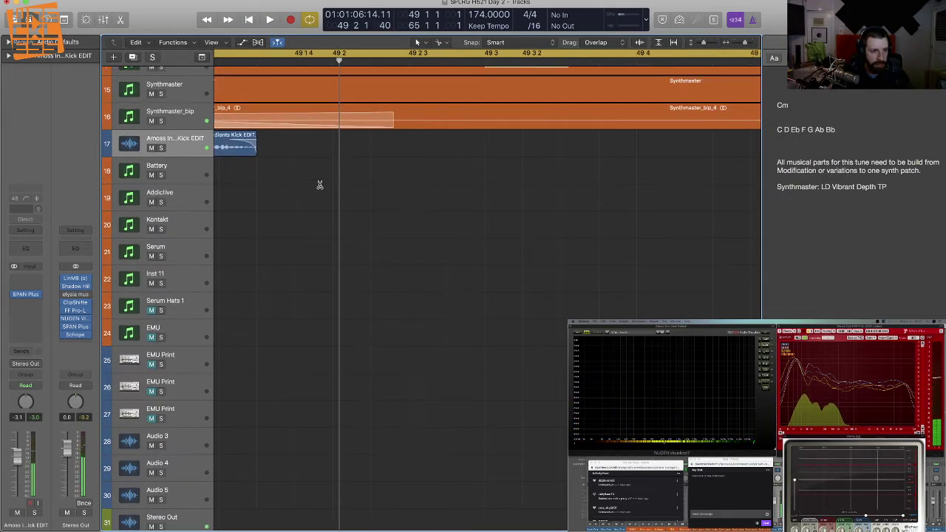
key("super+Right")
key("super+Down")
scroll(329, 189, "left", 5)
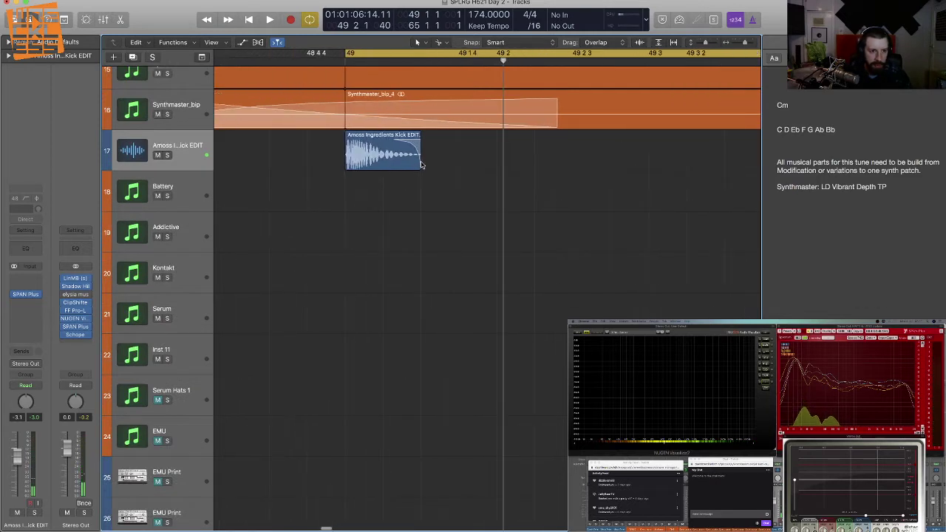
left_click_drag(420, 162, 454, 165)
key("space")
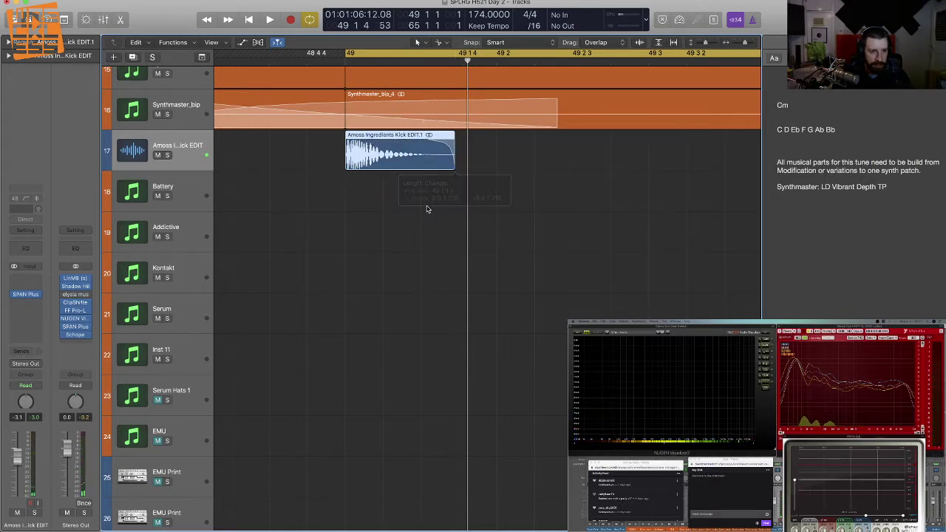
Step: Listen to the lengthened kick together with the Synthmaster parts from bar 49 across the wider arrangement
key("space")
key("super+Left")
key("super+Left")
key("super+Left")
key("super+Left")
key("super+Left")
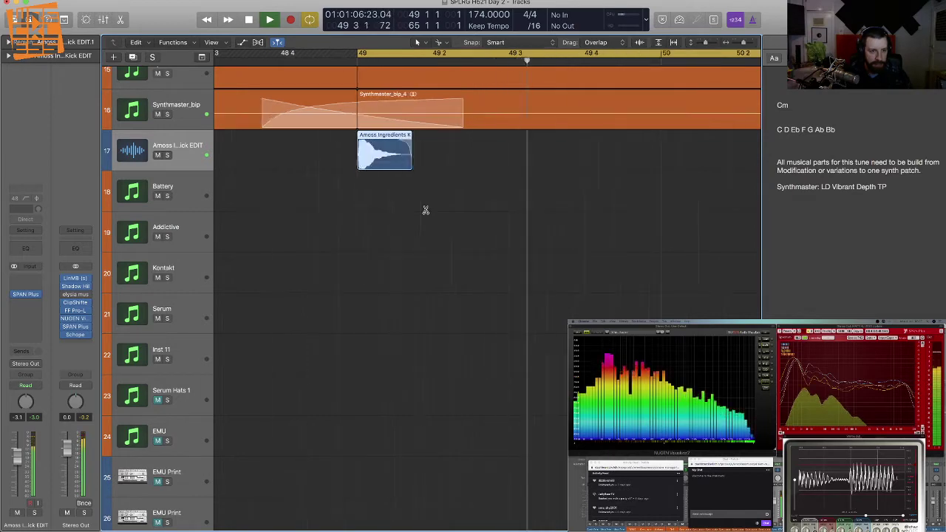
scroll(426, 210, "down", 6)
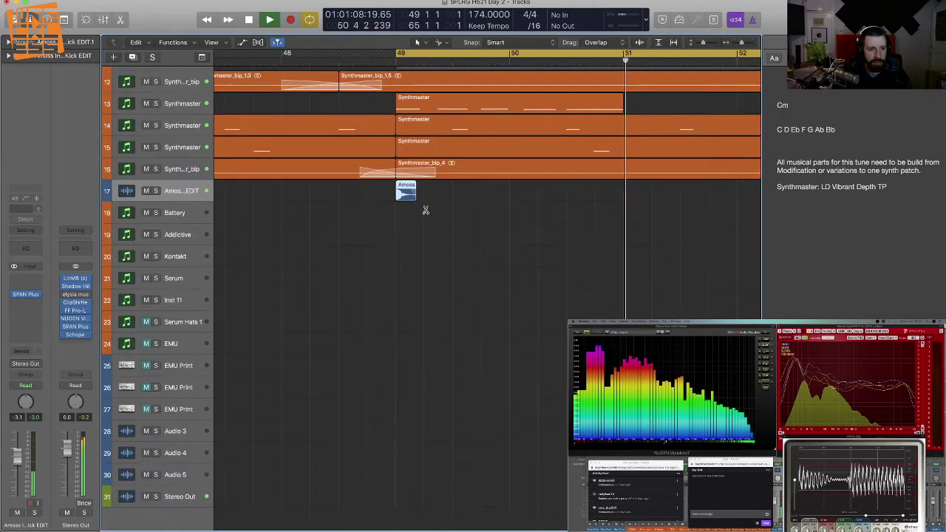
scroll(425, 210, "down", 2)
key("space")
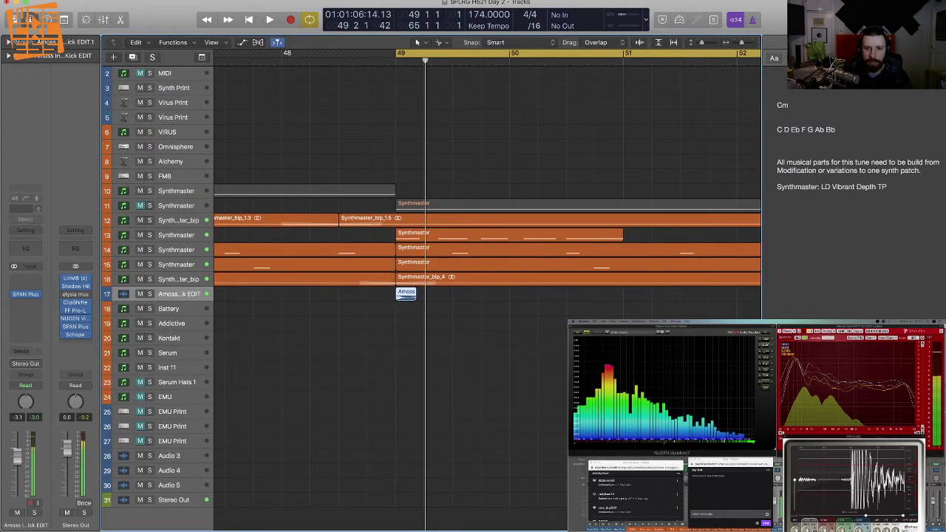
Step: Show the sample file browser and move the Audio 3 track up to position 18, directly below the kick track
key("f")
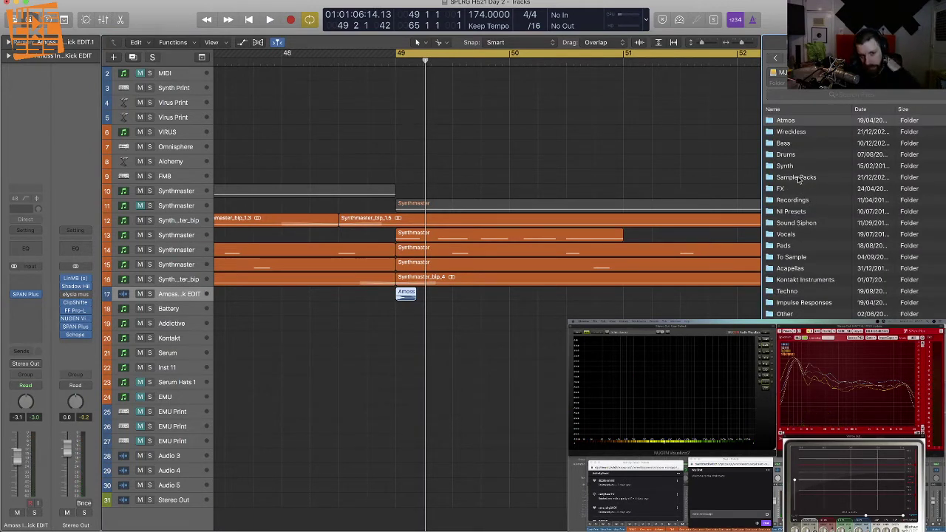
key("space")
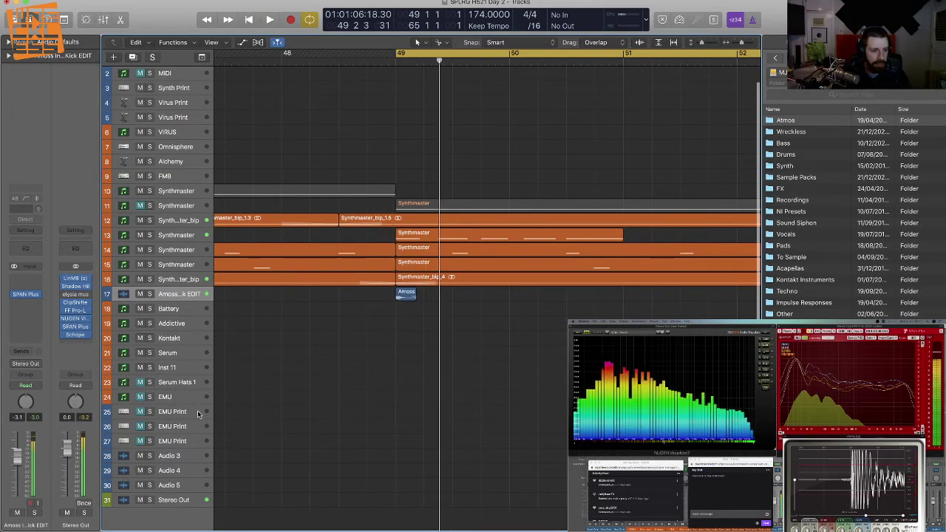
left_click_drag(183, 454, 170, 308)
Step: Browse the sample library to the Sample Pack Drums folder inside Drums, Drum Hits
double_click(806, 178)
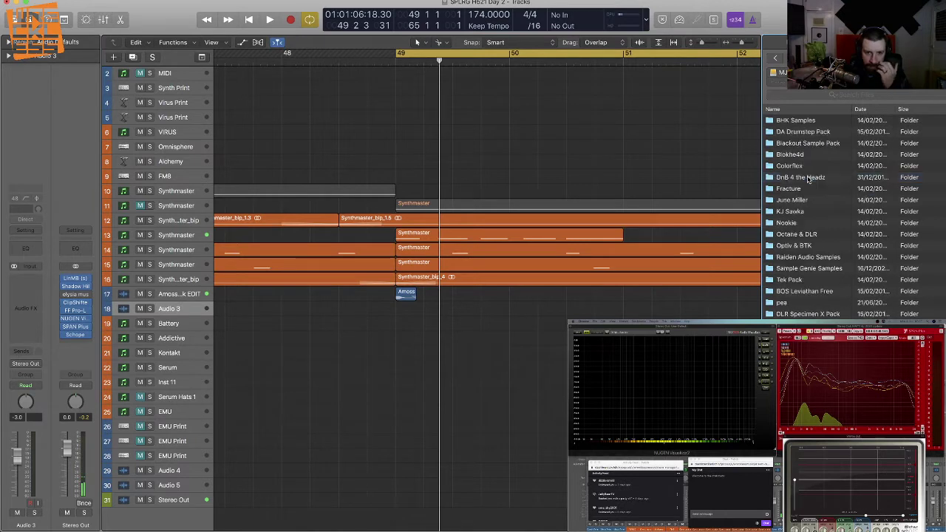
left_click(817, 73)
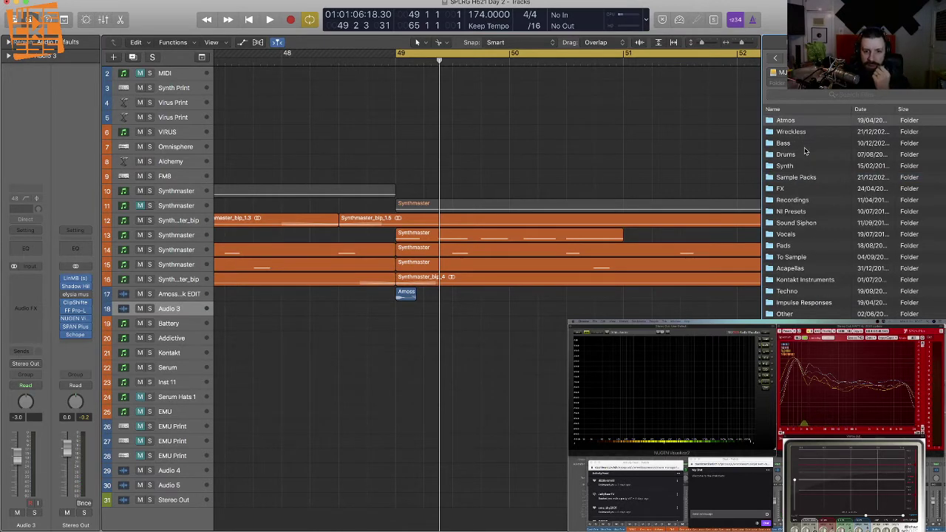
double_click(797, 156)
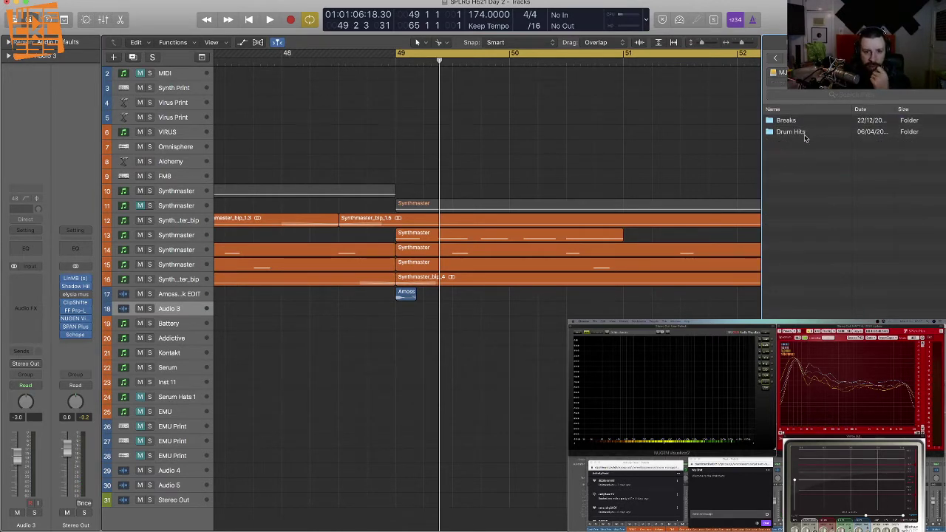
double_click(805, 135)
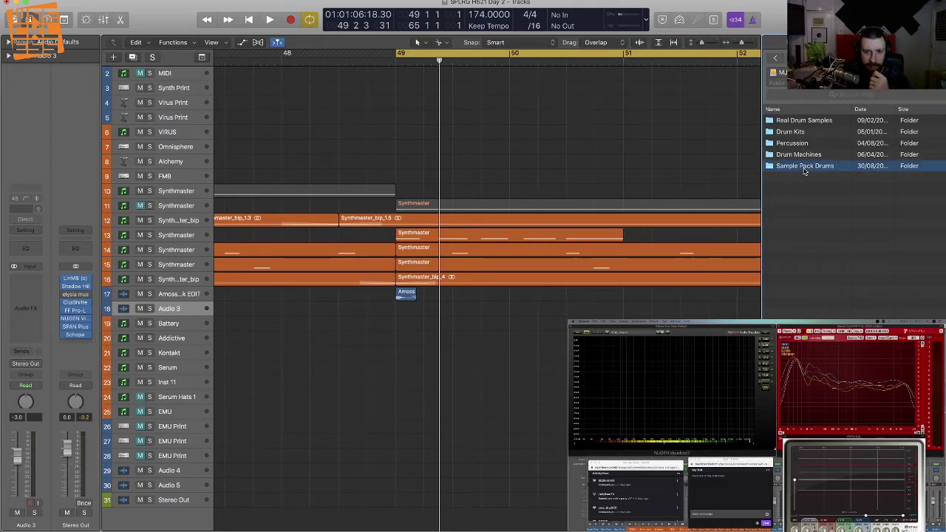
double_click(805, 167)
Step: Find the drum pack that holds STONEYARD SNARES and open the AYOTTE SNARES folder inside it
scroll(817, 306, "down", 5)
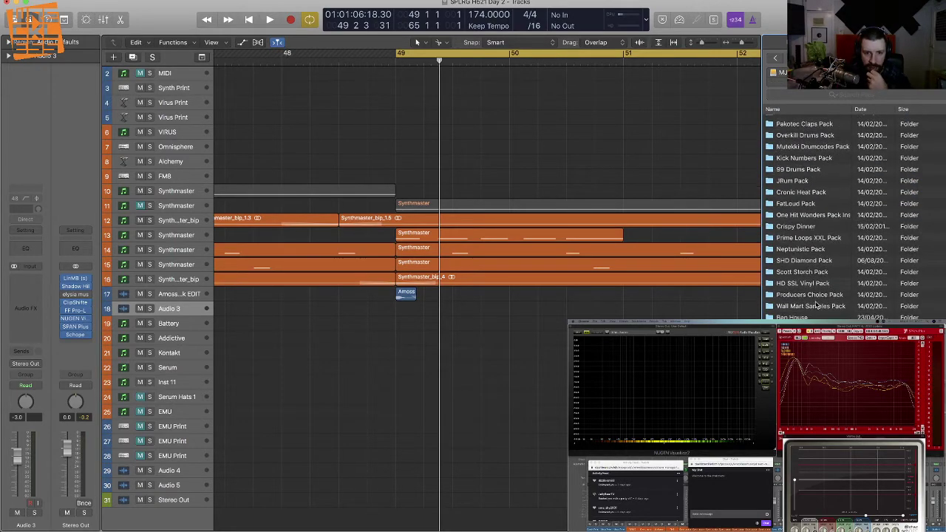
scroll(818, 222, "down", 3)
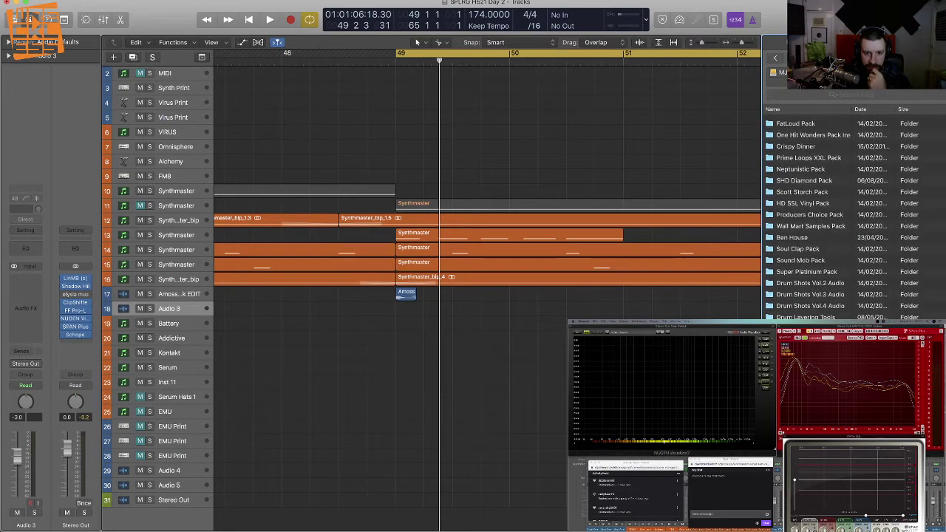
scroll(817, 222, "up", 3)
double_click(806, 181)
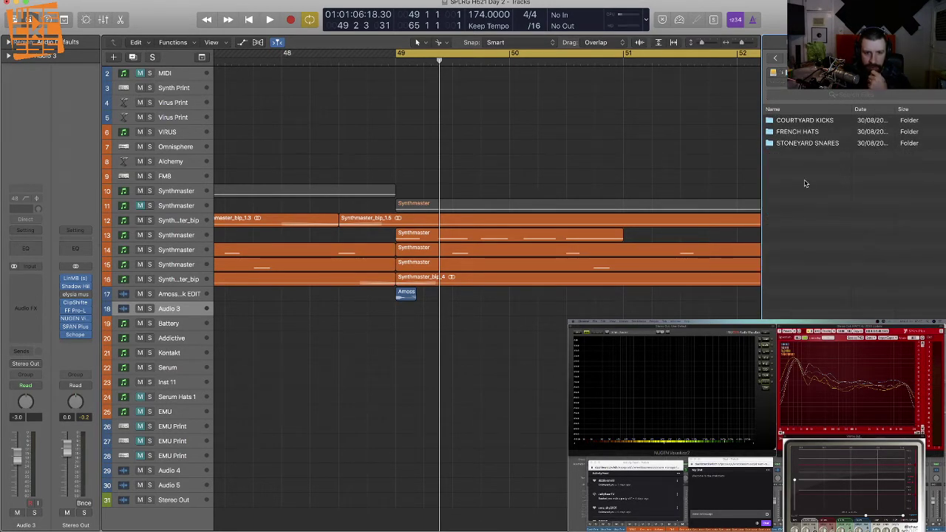
double_click(804, 144)
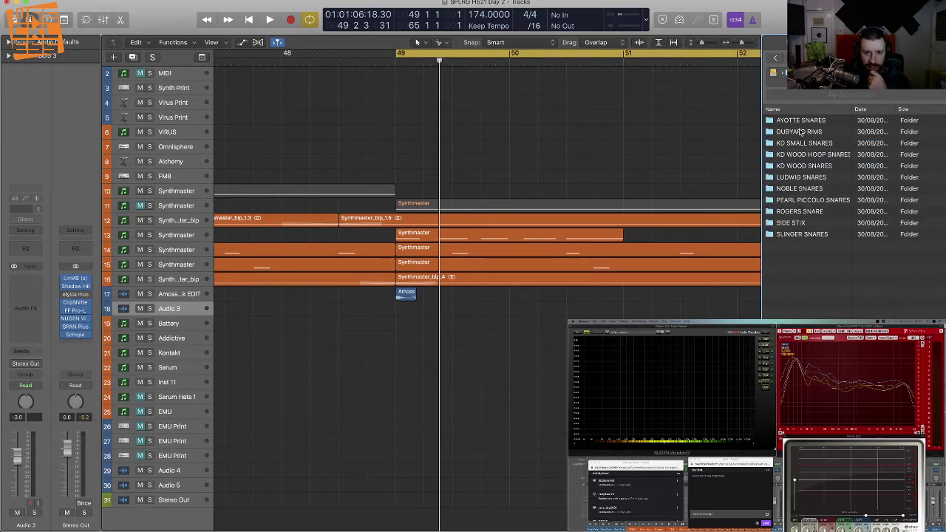
double_click(800, 121)
Step: Audition the Ayotte snare samples from AYOTTE SNARE through AYOTTE SNARE 5
left_click(800, 120)
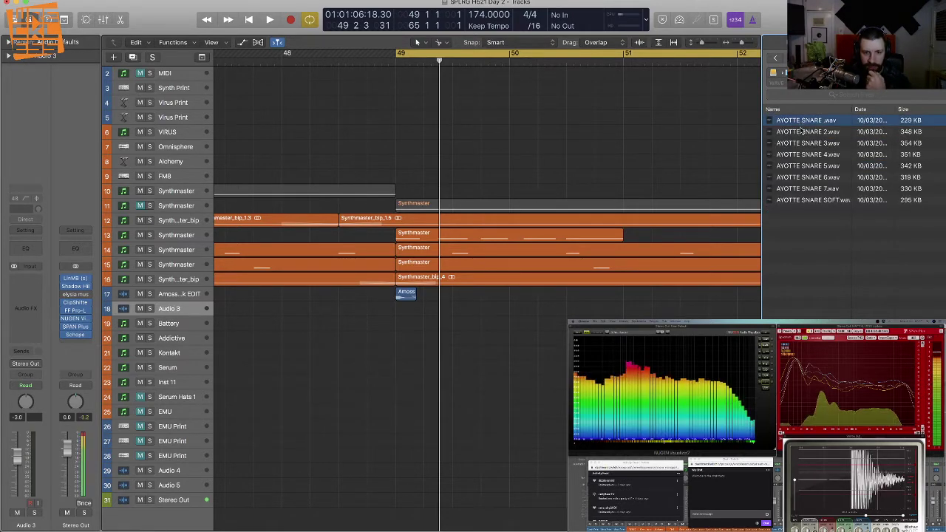
left_click(804, 132)
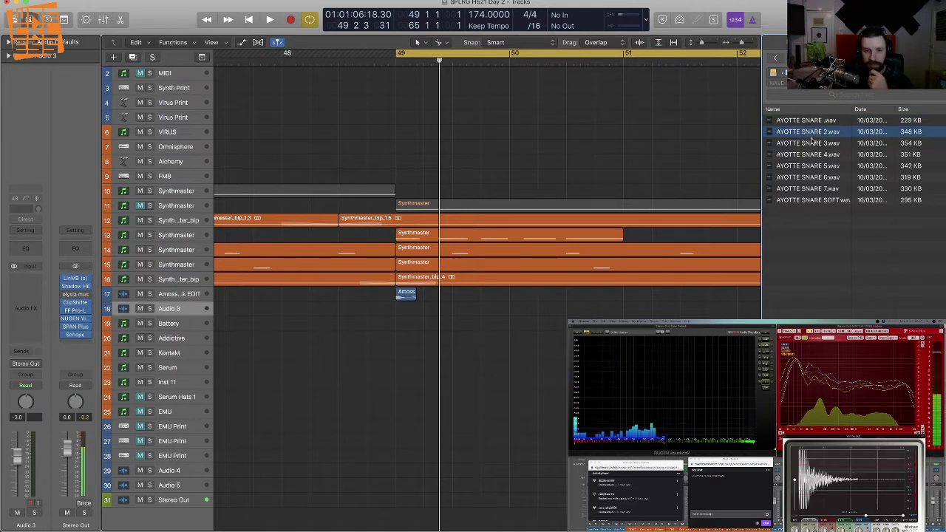
key("Down")
key("Down")
key("Down")
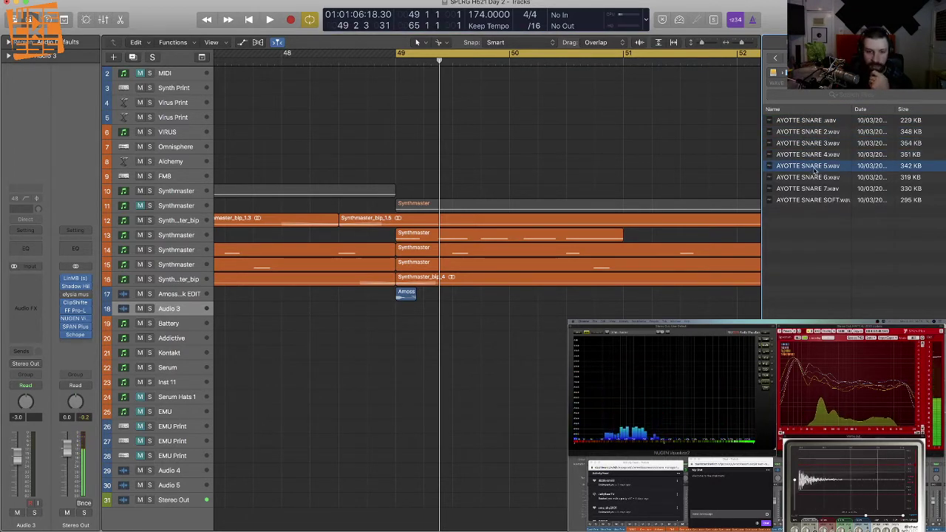
left_click(814, 169)
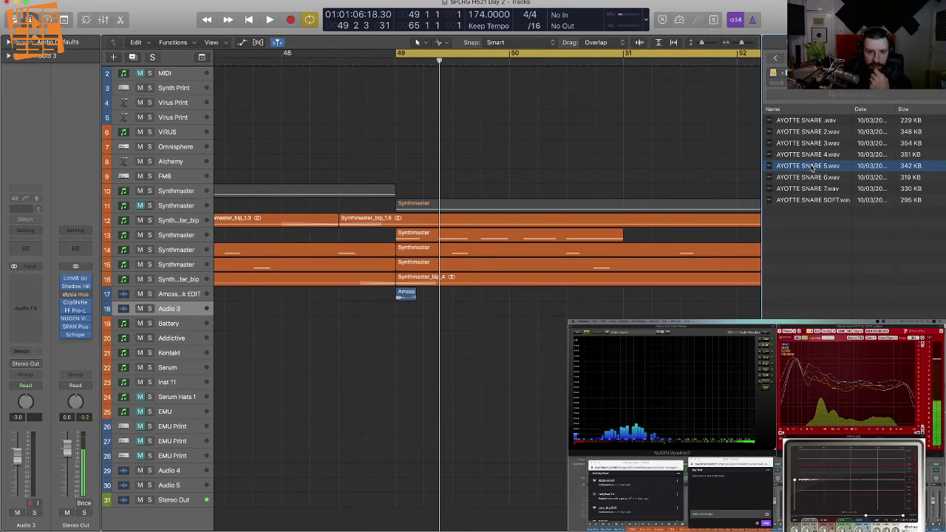
Step: Place AYOTTE SNARE 5.wav at 49 2 on the Audio 4 track and move that track directly below the kick track
left_click(817, 169)
left_click_drag(817, 169, 414, 475)
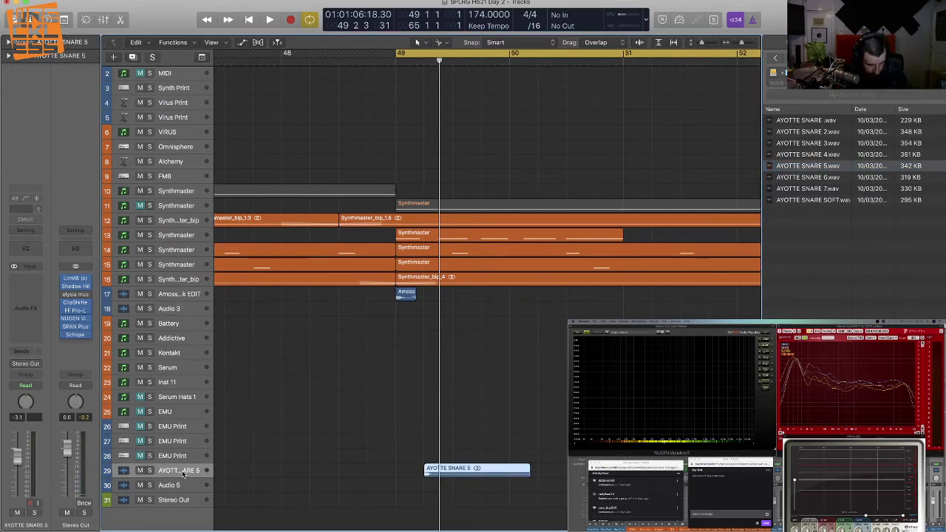
left_click_drag(183, 475, 190, 368)
Step: Add three empty audio tracks below Audio 3, and select the Audio 3 track
key("super+d")
key("super+alt+n")
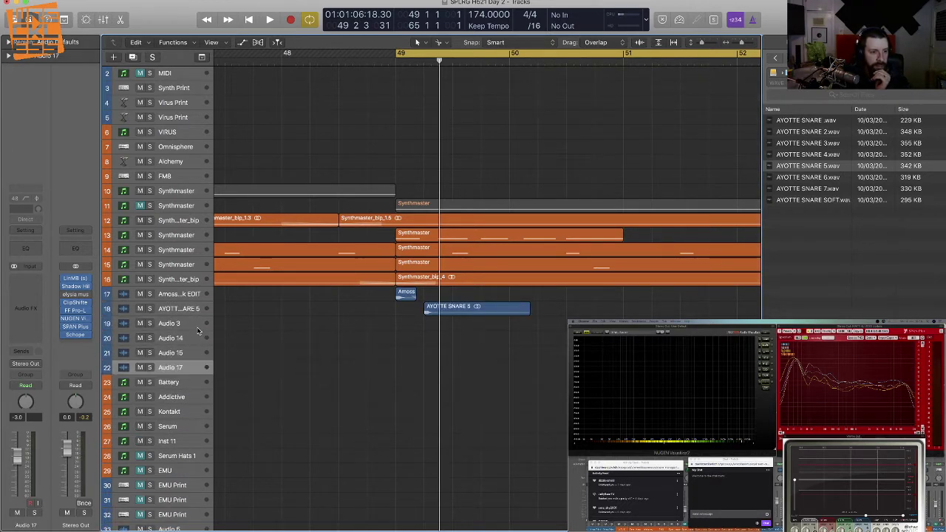
left_click(197, 326)
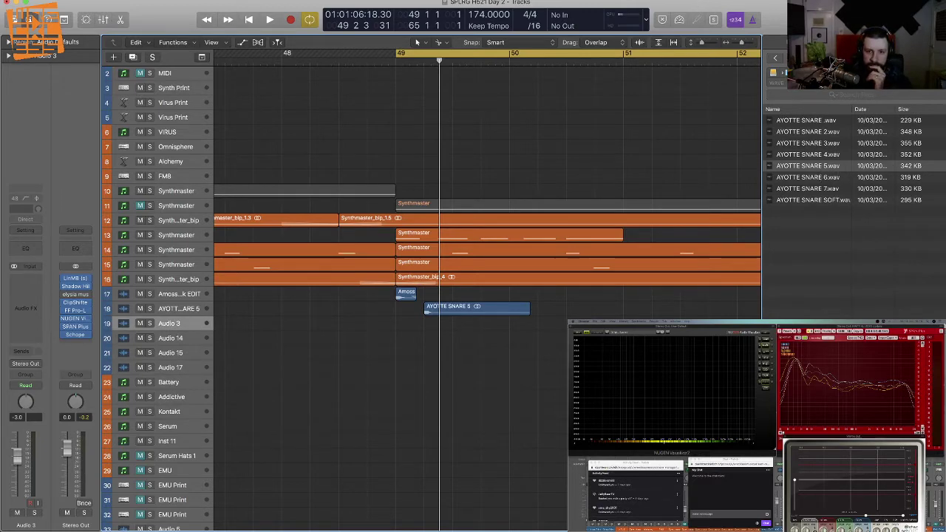
Step: Open the DUBYARD RIMS folder inside STONEYARD SNARES and audition several of its rim samples
left_click(850, 73)
left_click(804, 133)
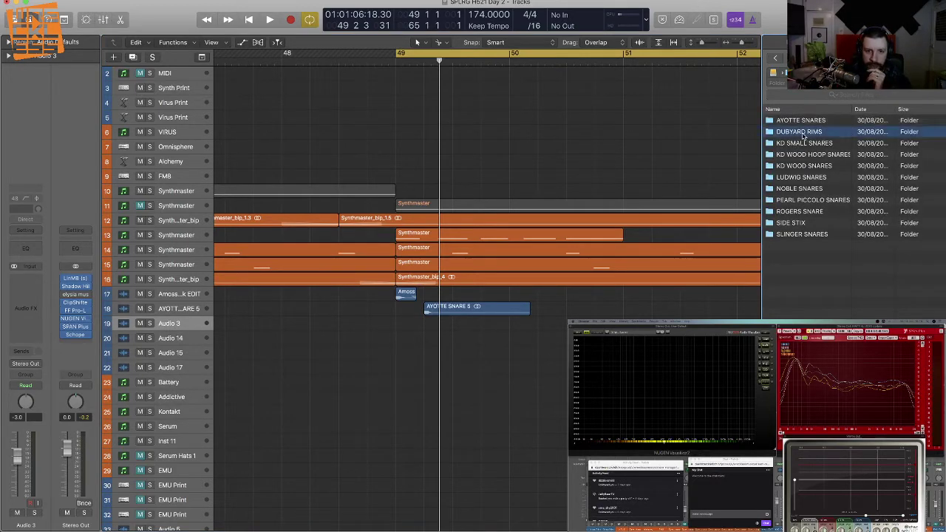
double_click(826, 131)
left_click(822, 144)
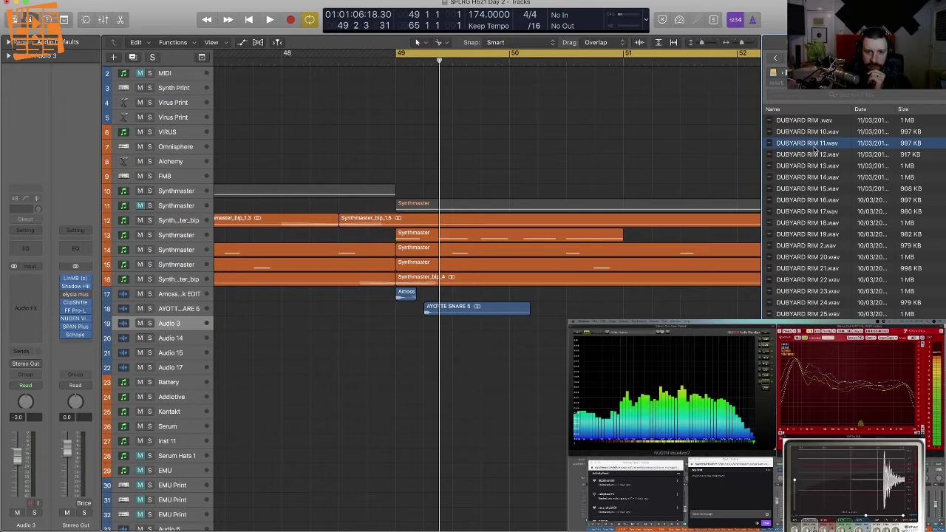
left_click(826, 188)
left_click(823, 234)
left_click(822, 337)
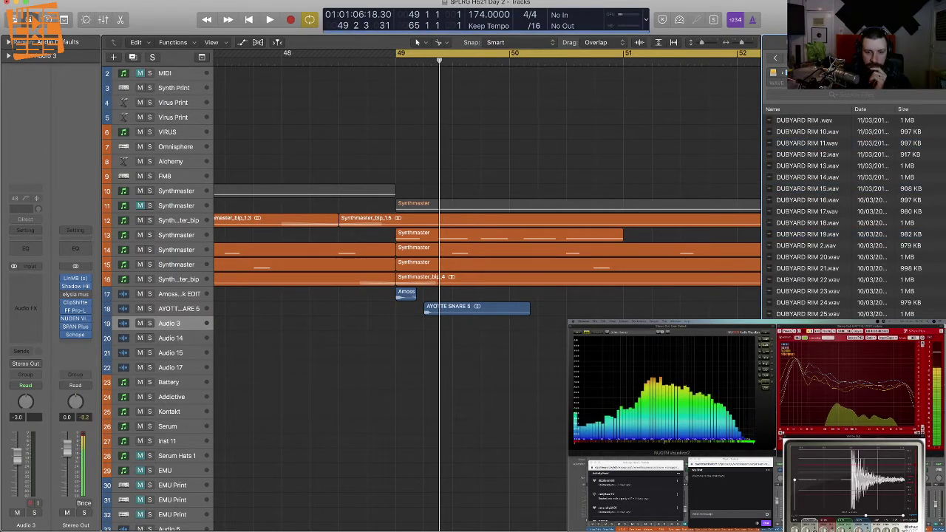
Step: Compare DUBYARD RIM 24, 23 and 22, and place DUBYARD RIM 22 on the Audio 3 track at 49 2
left_click(826, 303)
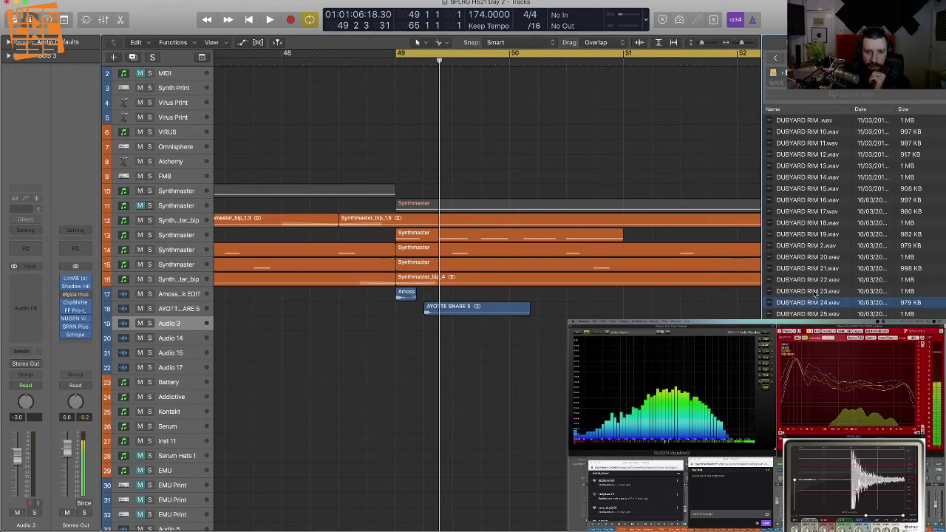
left_click(827, 291)
left_click(823, 280)
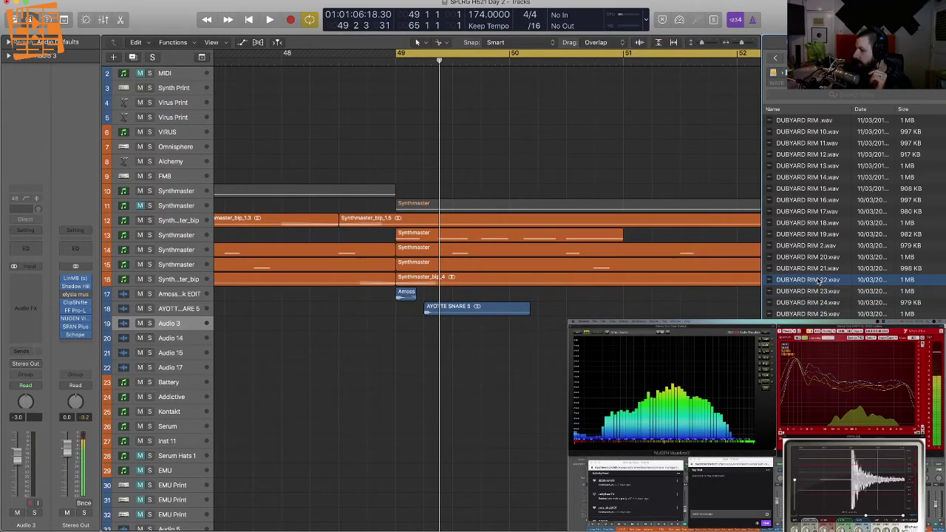
left_click_drag(618, 312, 433, 337)
left_click_drag(510, 330, 510, 330)
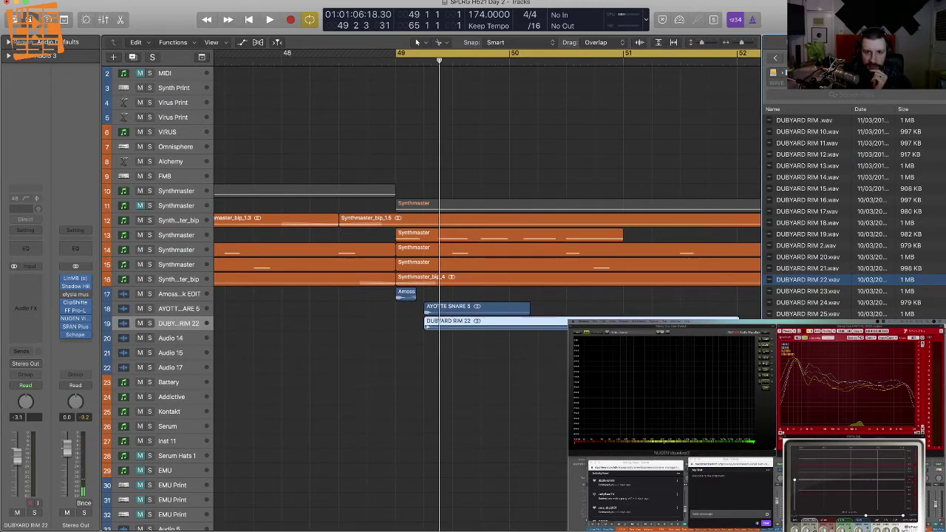
Step: Open the VINTAGE ZILDJIAN HH folder inside FRENCH HATS and audition its hi-hat samples
left_click(776, 58)
left_click(776, 59)
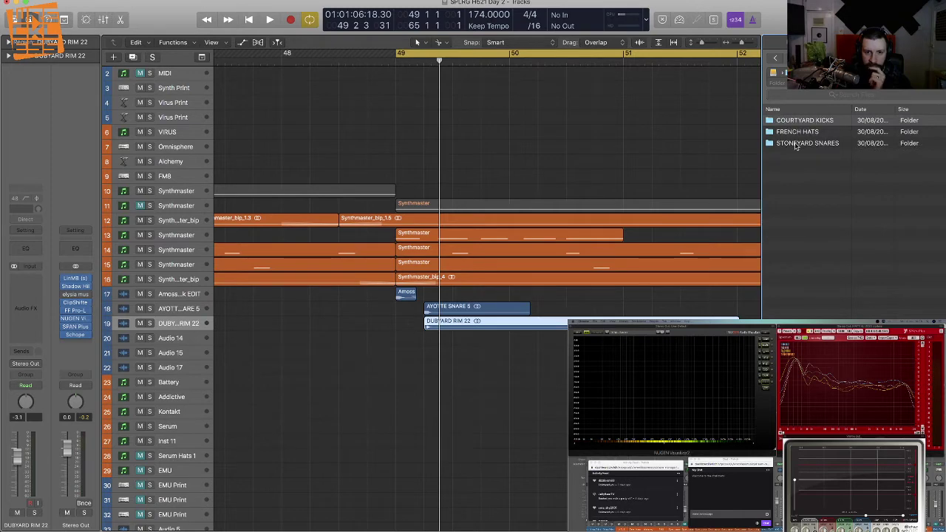
double_click(798, 131)
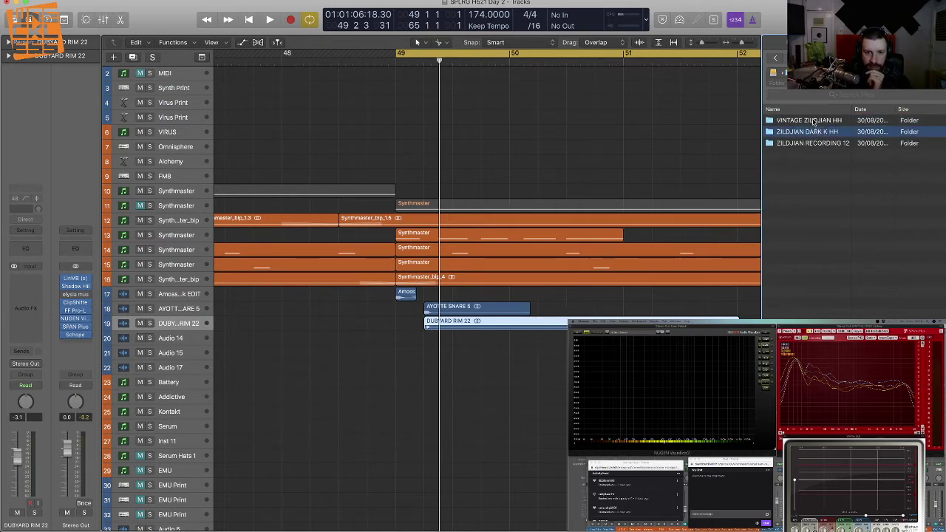
double_click(813, 121)
left_click(813, 143)
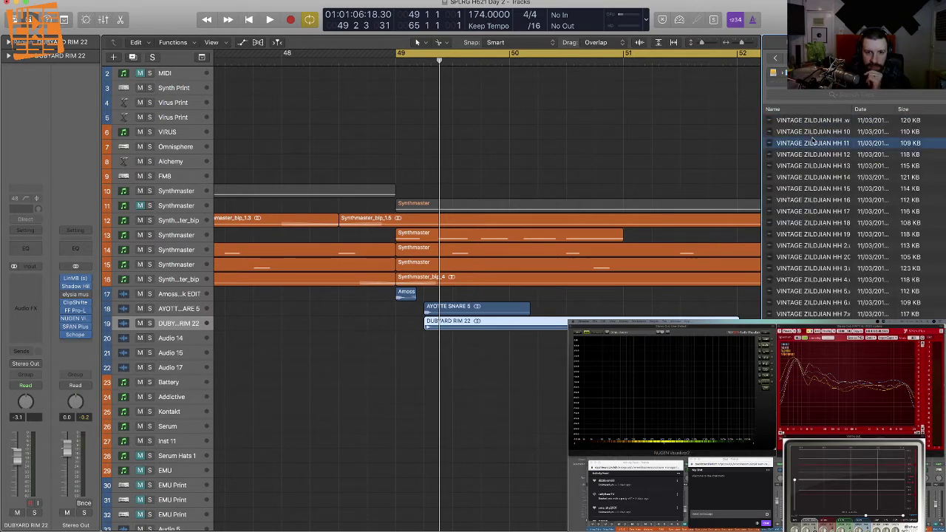
left_click(817, 234)
left_click(814, 337)
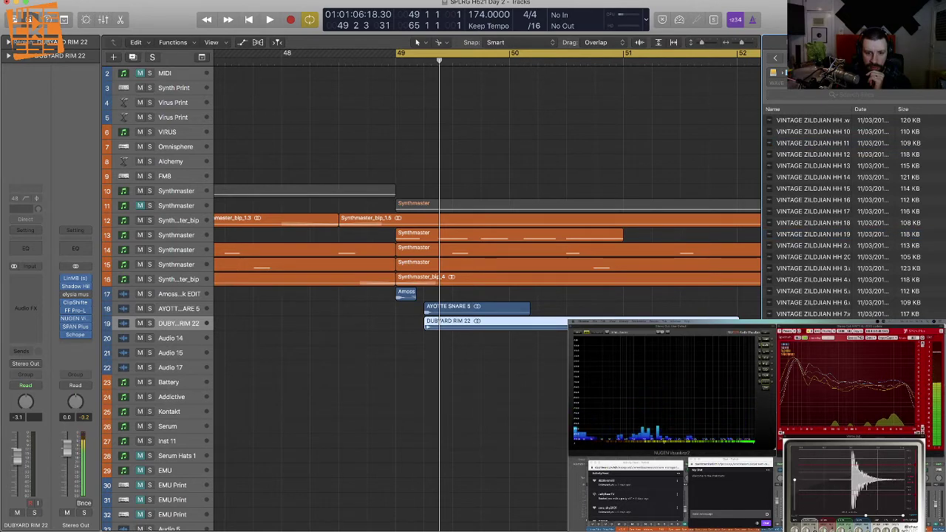
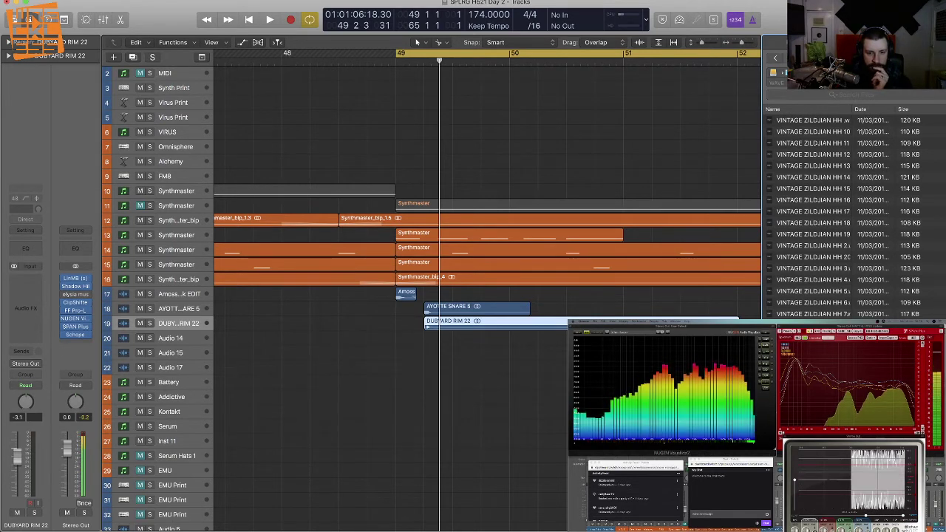
Step: Place VINTAGE ZILDJIAN HH OPEN 3 on the Audio 14 track at 49 2 and hide the file browser
left_click_drag(805, 371, 435, 340)
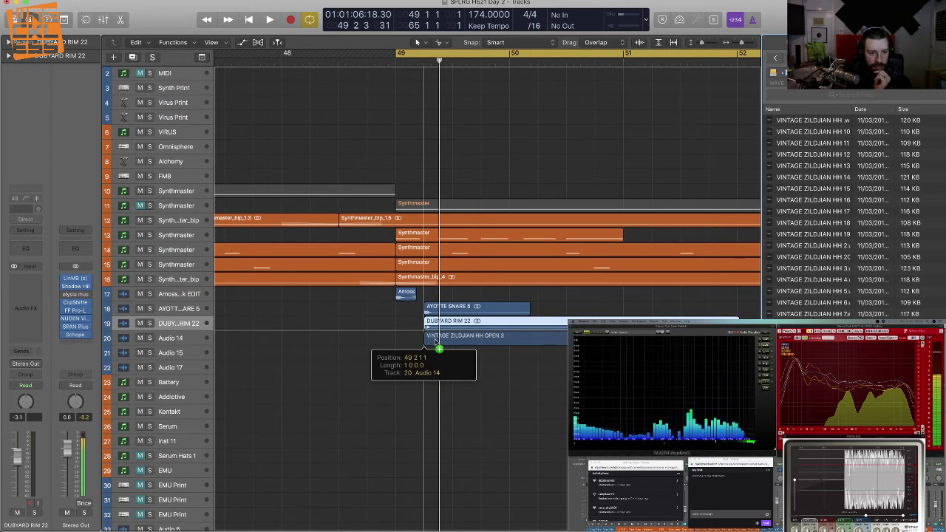
left_click_drag(468, 368, 468, 367)
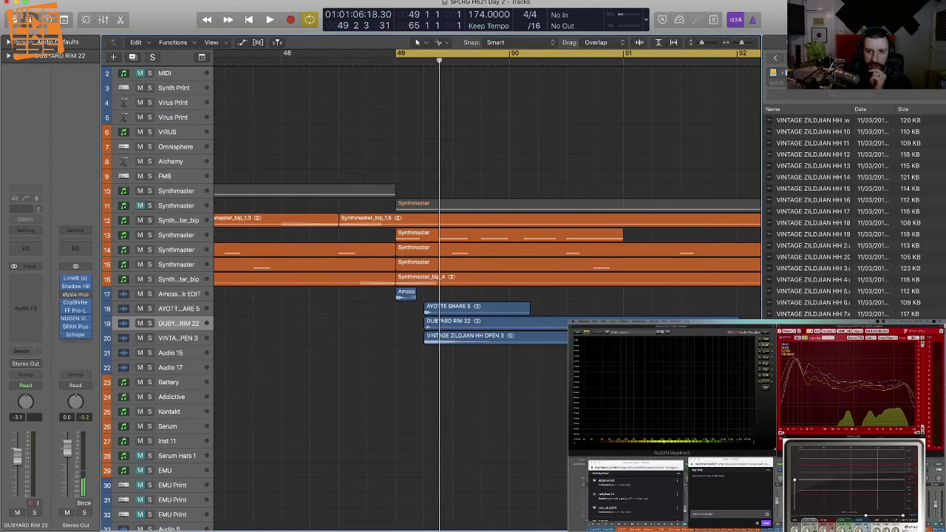
key("f")
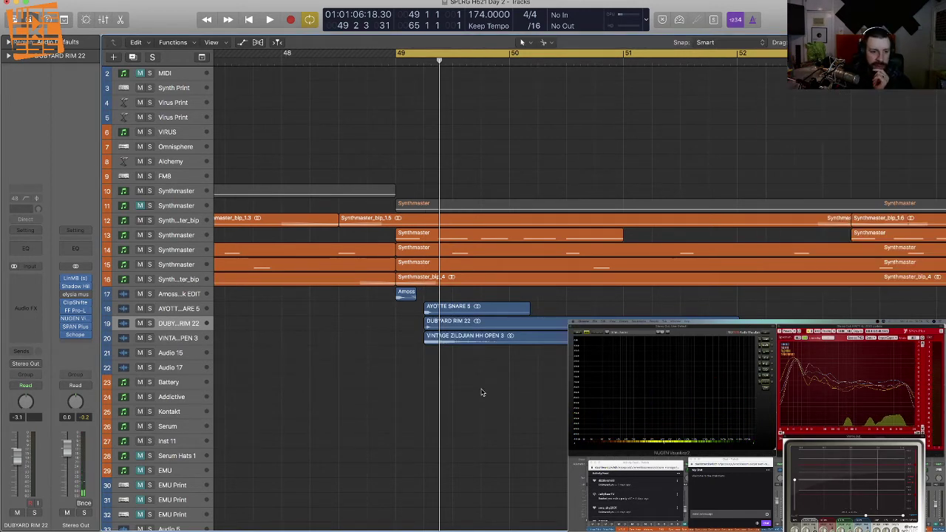
Step: Select and solo the AYOTTE SNARE 5 track
left_click(186, 310)
key("super+Right")
key("super+Right")
key("super+Right")
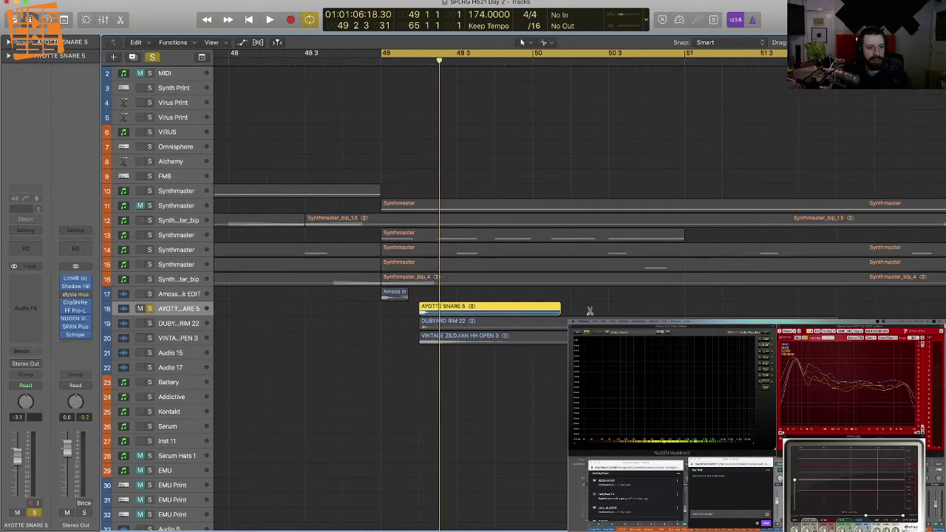
Step: Cut the silence before the AYOTTE SNARE 5 transient at 49 2 1 6 and move the remaining region back to 49 2
key("super+Down")
key("super+Down")
key("super+Down")
key("super+Down")
key("super+Down")
key("super+Down")
key("super+Down")
key("super+Down")
key("super+Down")
key("super+Down")
key("super+Down")
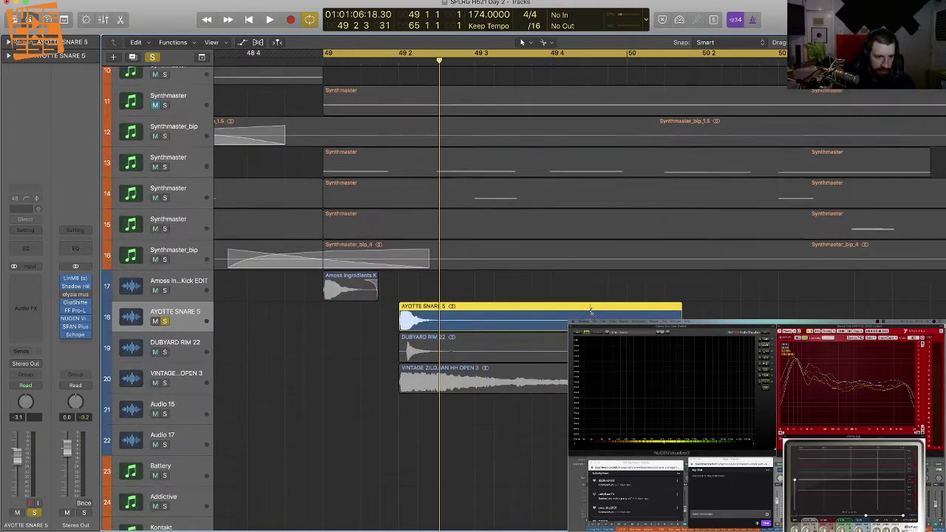
key("super+Right")
key("super+Right")
key("super+Right")
key("super+Right")
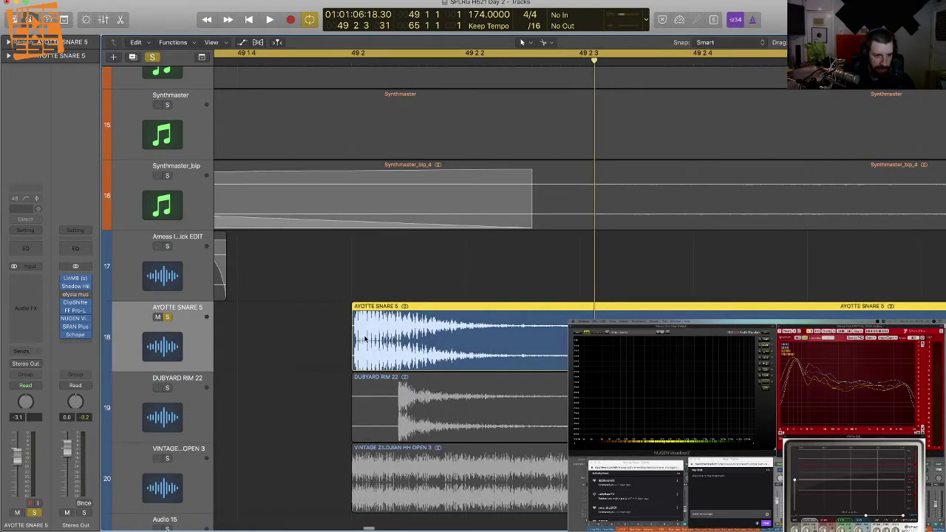
key("super+Right")
key("super+Right")
key("super+Right")
key("super+Right")
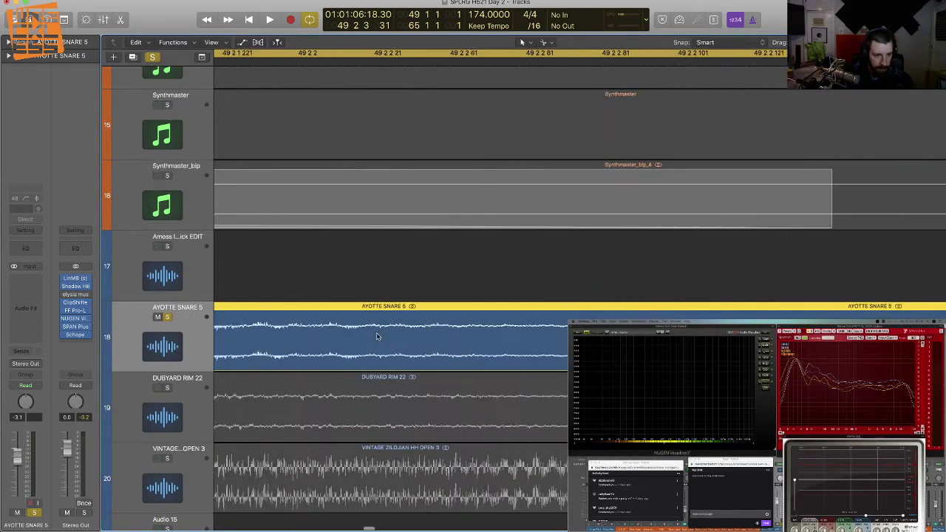
scroll(359, 327, "left", 10)
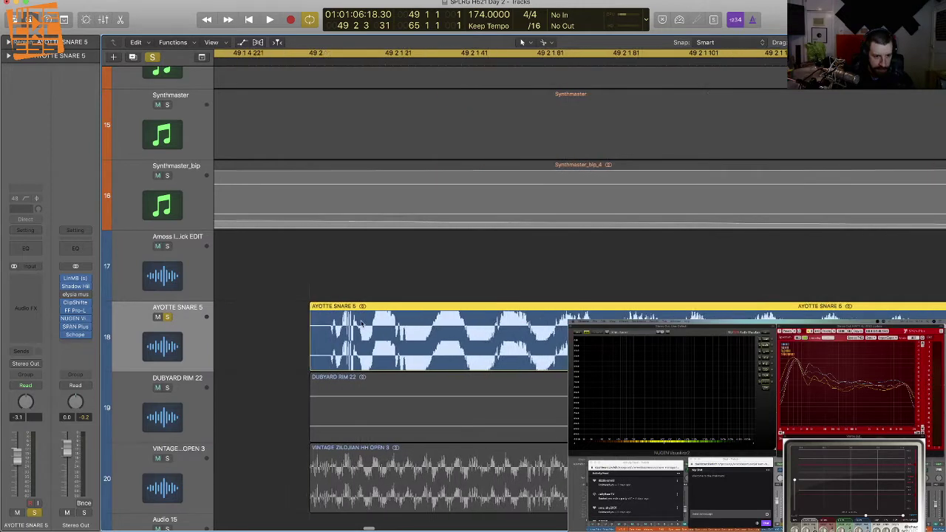
left_click(491, 339)
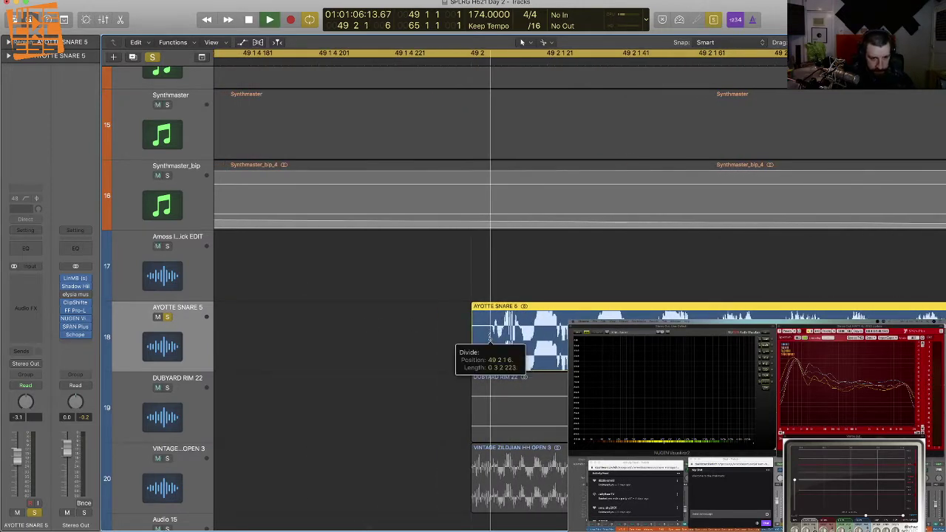
left_click_drag(489, 336, 486, 332)
Step: Trim the last sliver of silence right before the snare's first waveform movement and realign the region to 49 2 1 1
key("super+Right")
key("super+Right")
key("super+Right")
key("super+Right")
key("super+Right")
key("super+Right")
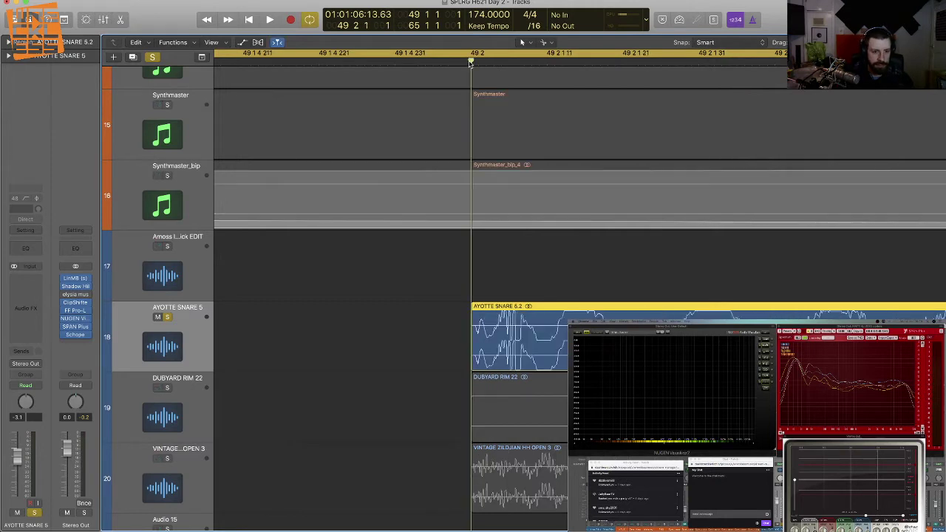
left_click(502, 335)
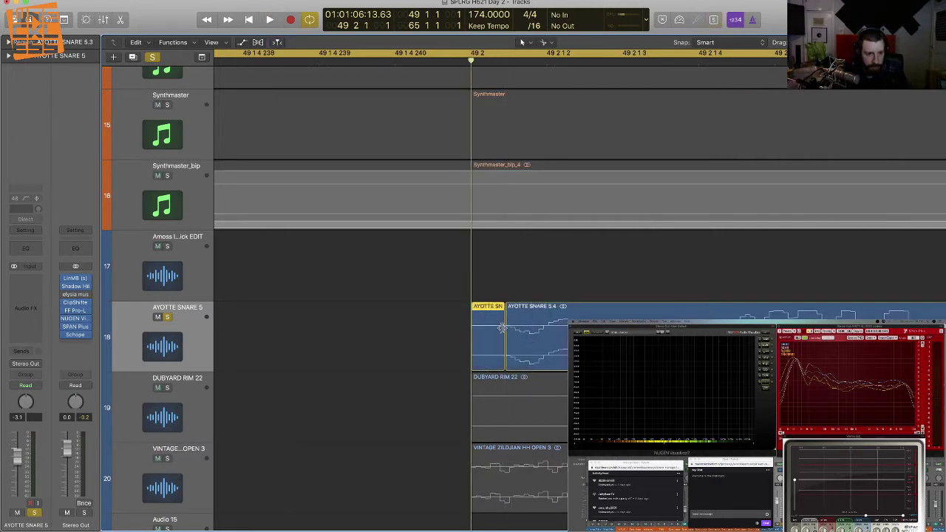
key("super+z")
left_click(497, 335)
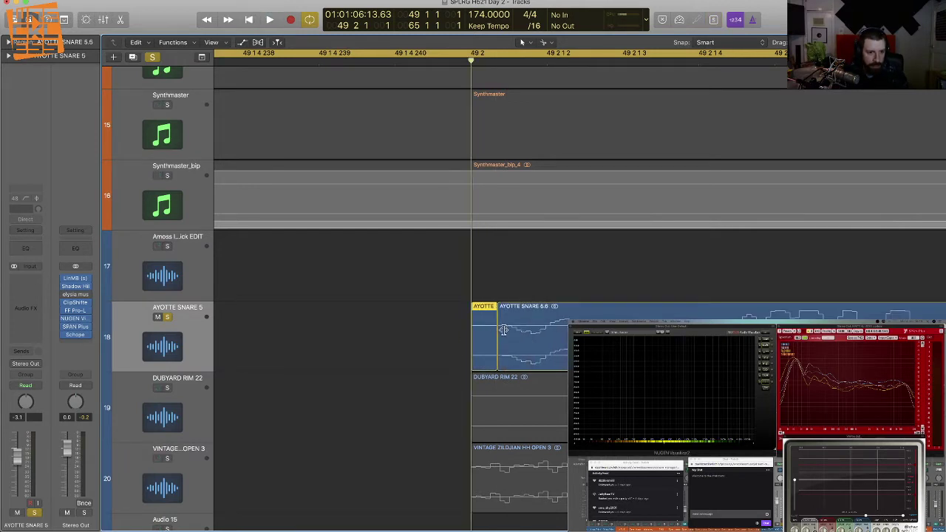
left_click(488, 332, "super")
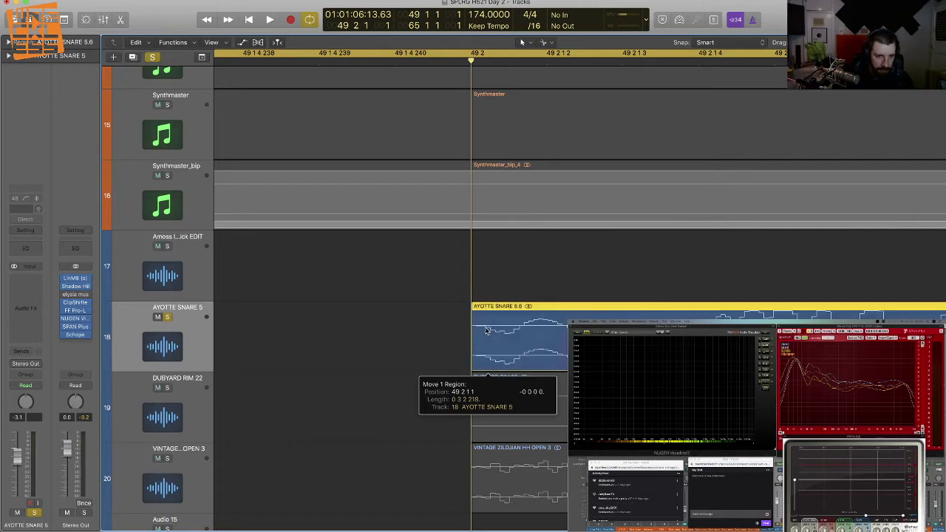
Step: Split the AYOTTE SNARE 5 region at 49 3 and delete its tail
key("super+Left")
key("super+Left")
key("super+Left")
key("super+Left")
key("super+Left")
key("super+Left")
key("super+Left")
key("super+Left")
key("super+Left")
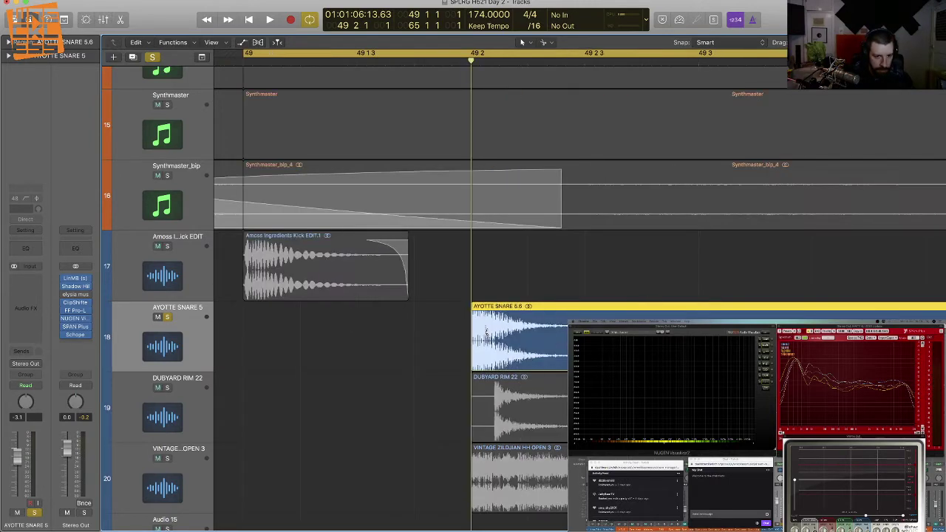
key("super+Left")
key("super+Up")
key("super+Up")
key("super+Up")
key("super+Up")
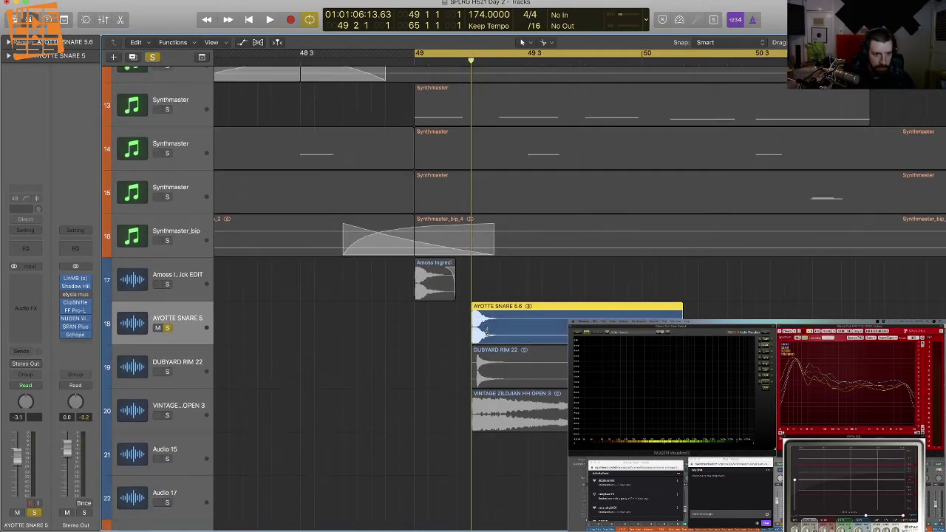
left_click_drag(525, 326, 528, 326)
key("Delete")
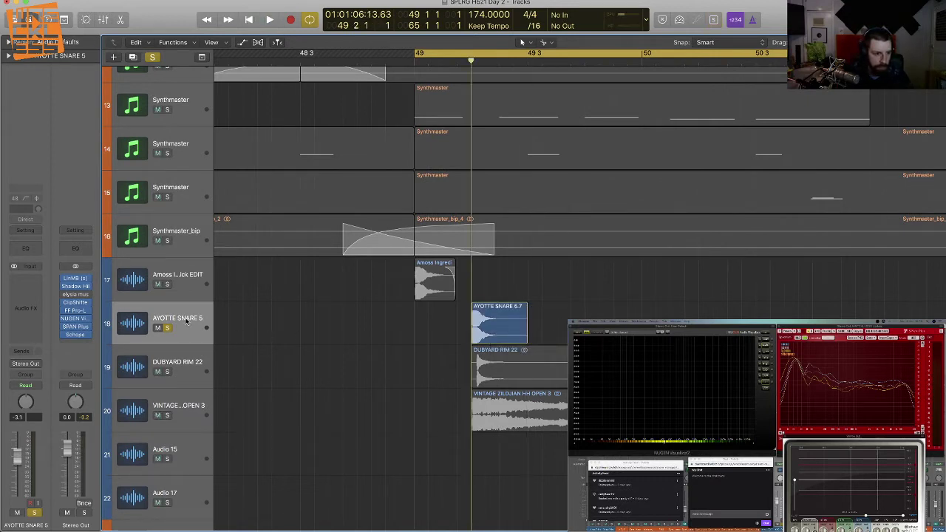
Step: Set the trimmed snare region's gain to -3.5 dB and play it back
left_click(9, 42)
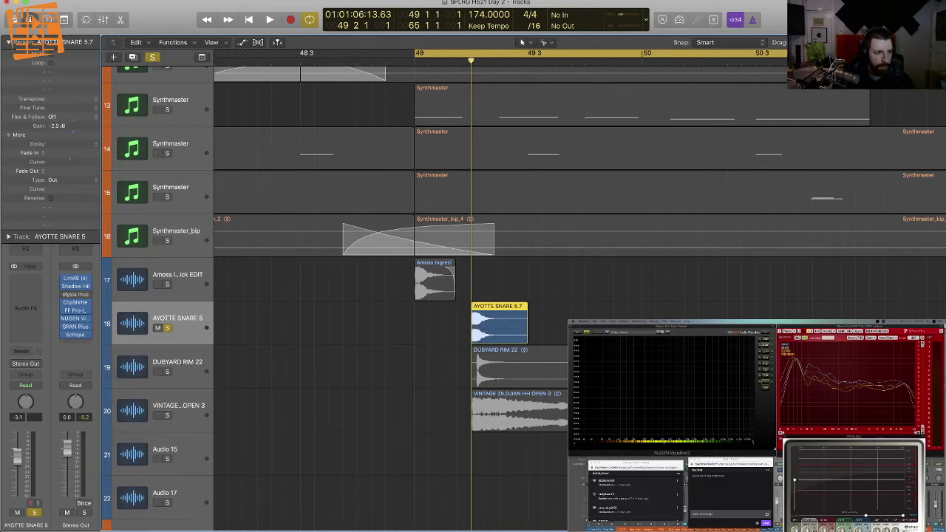
key("space")
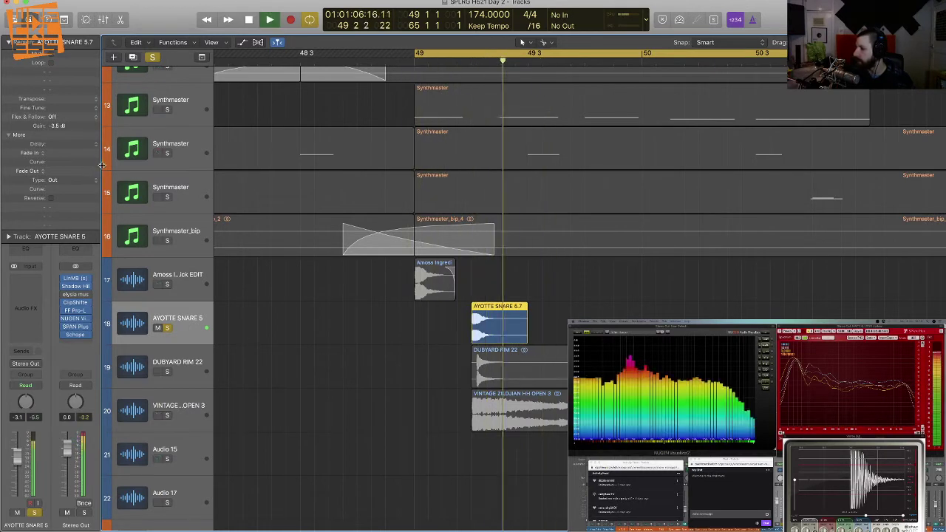
key("space")
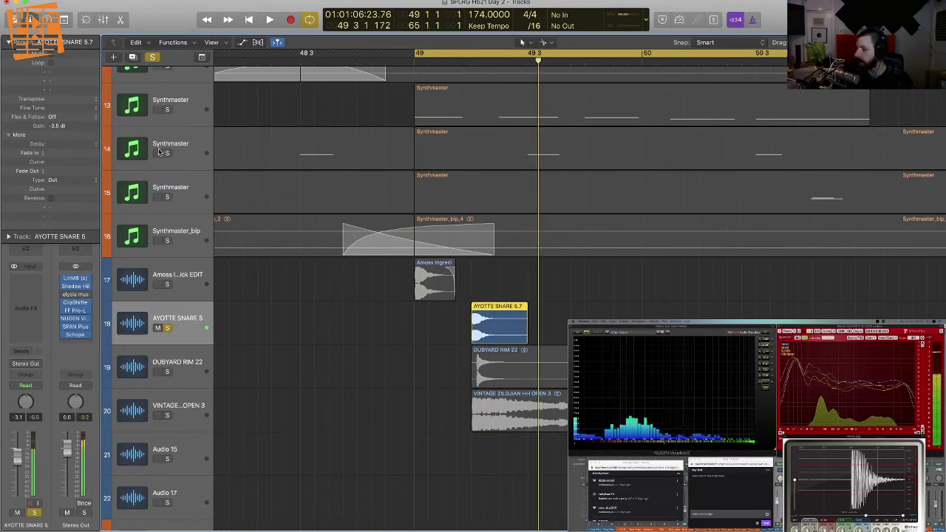
Step: Insert the Voxengo SPAN Plus analyser on the AYOTTE SNARE 5 track, load its MATT NU 2020 Update setting and play the snare
left_click(20, 297)
mouse_move(44, 362)
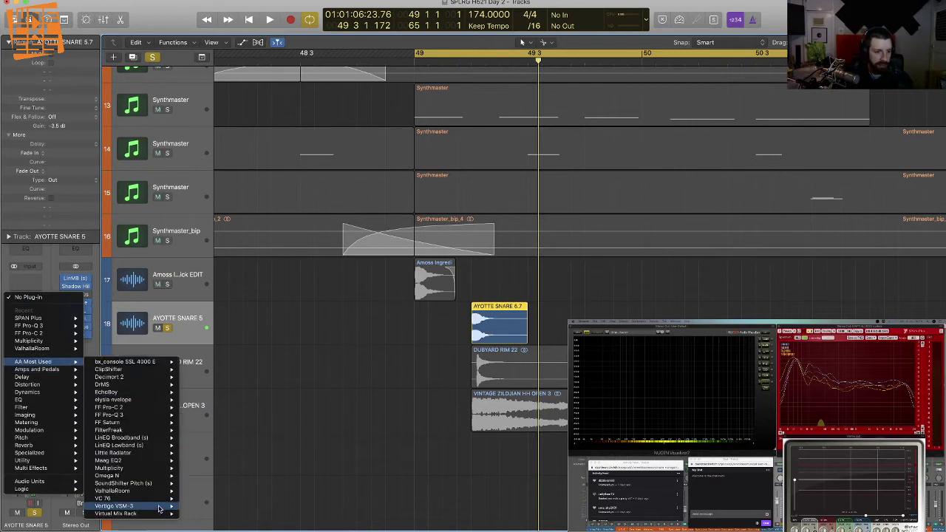
mouse_move(30, 481)
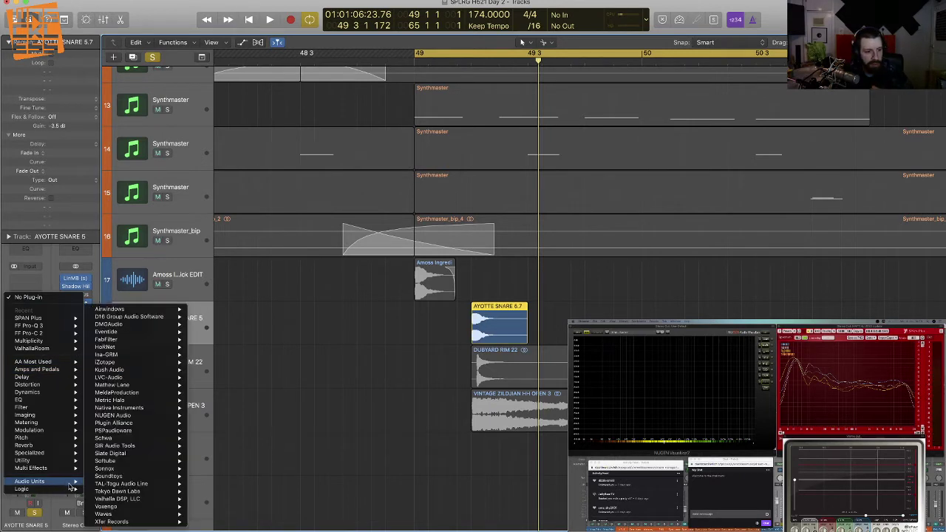
mouse_move(133, 507)
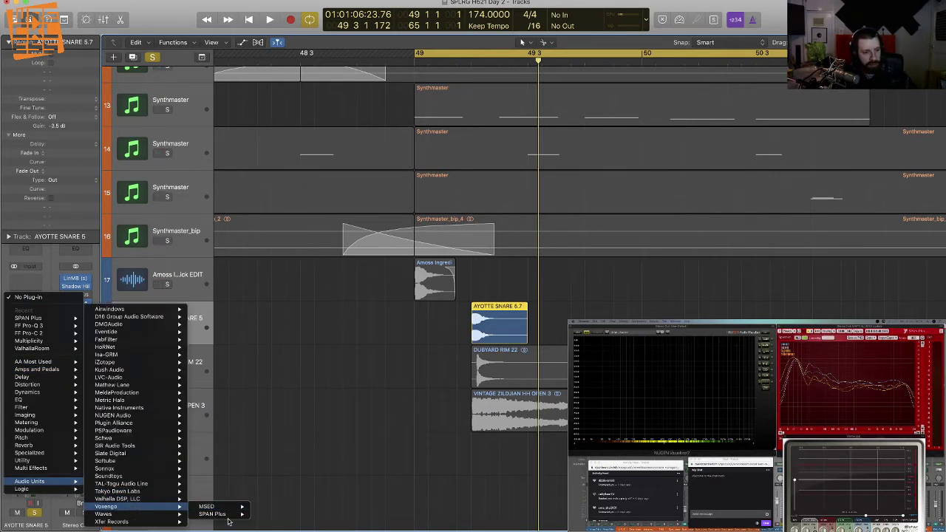
left_click(268, 514)
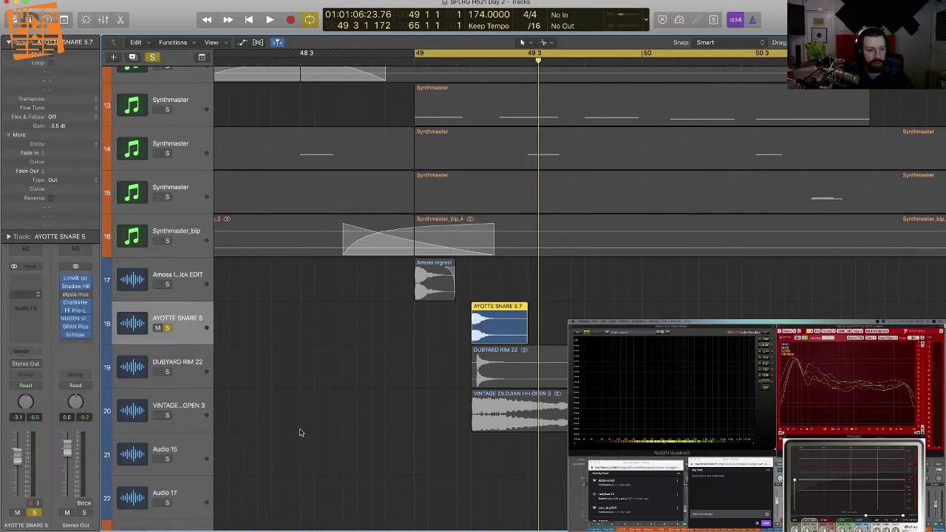
key("space")
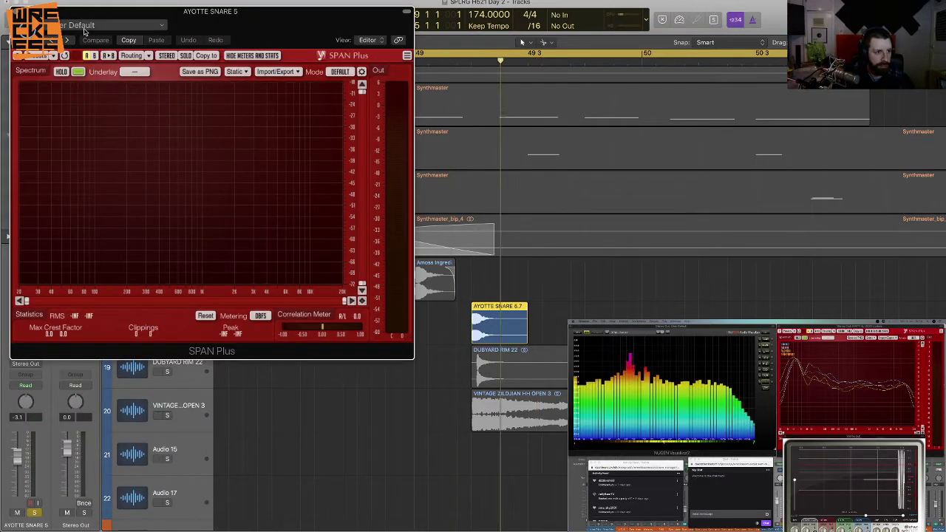
left_click(93, 26)
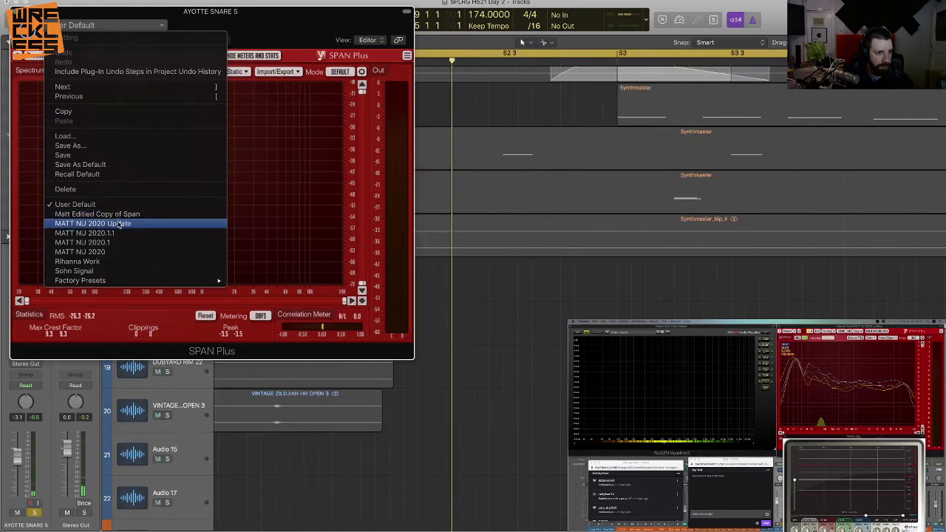
left_click(118, 223)
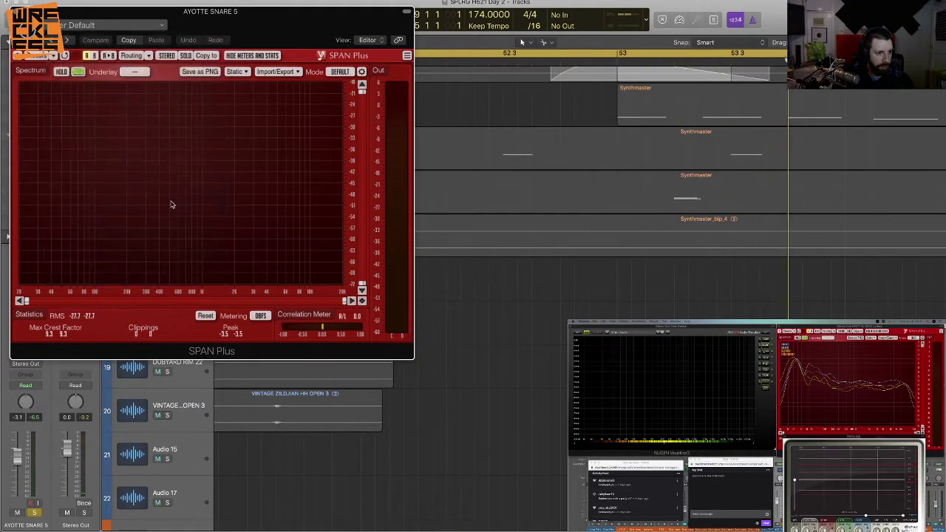
Step: Switch SPAN Plus to the Stereo Mastering preset to read the snare's spectrum, and show the project notes with the key
key("space")
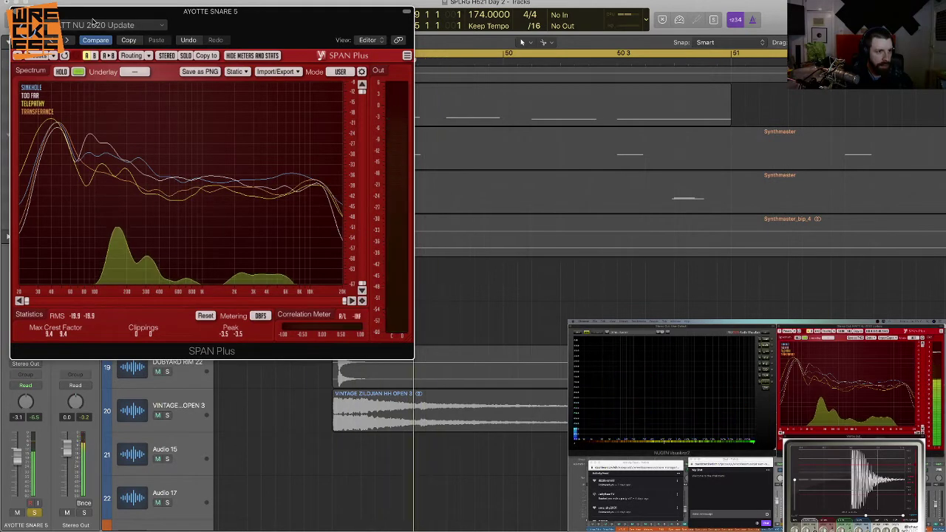
left_click(53, 56)
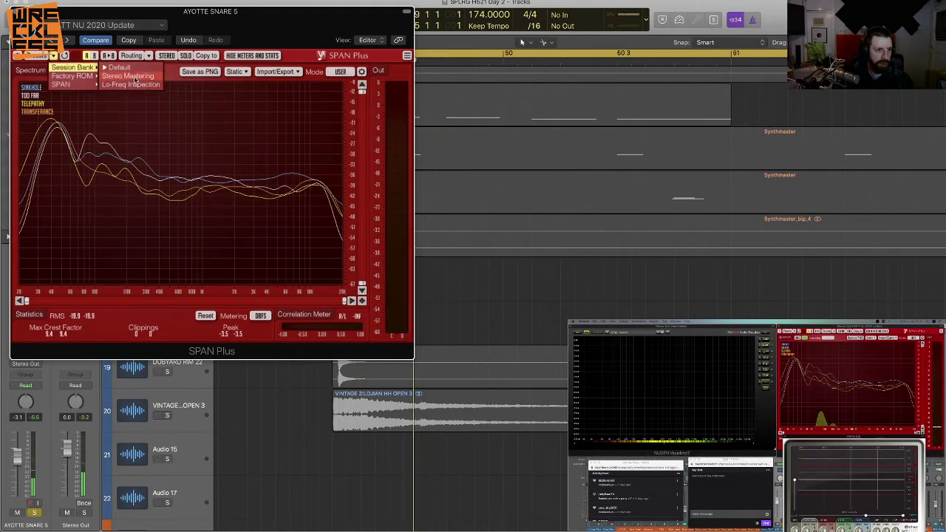
left_click(118, 76)
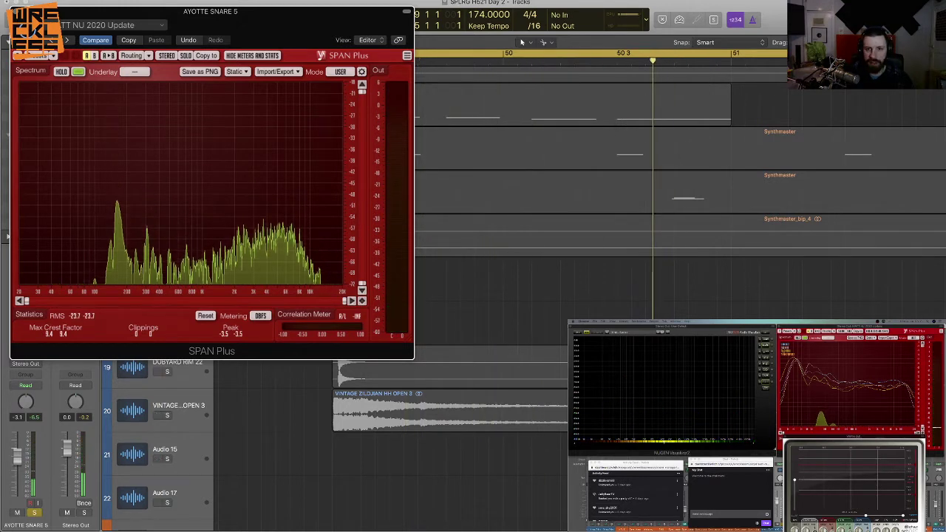
key("alt+super+p")
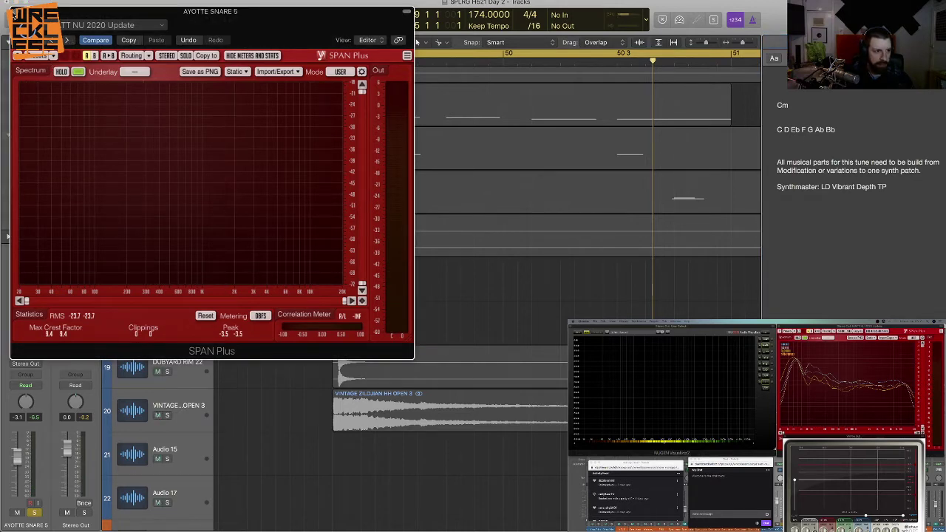
key("super+w")
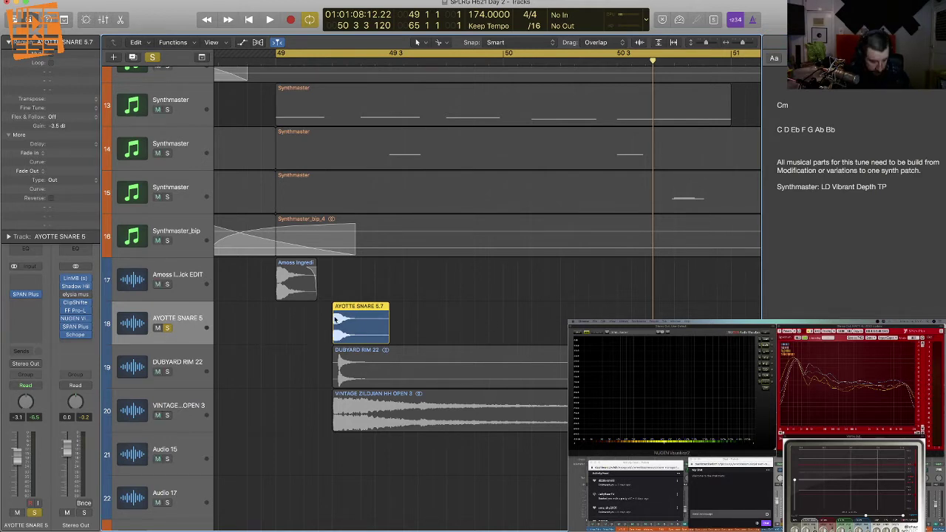
Step: Convert the AYOTTE SNARE 5 region to a new sampler track and play the resulting MIDI region
key("ctrl+e")
left_click(569, 152)
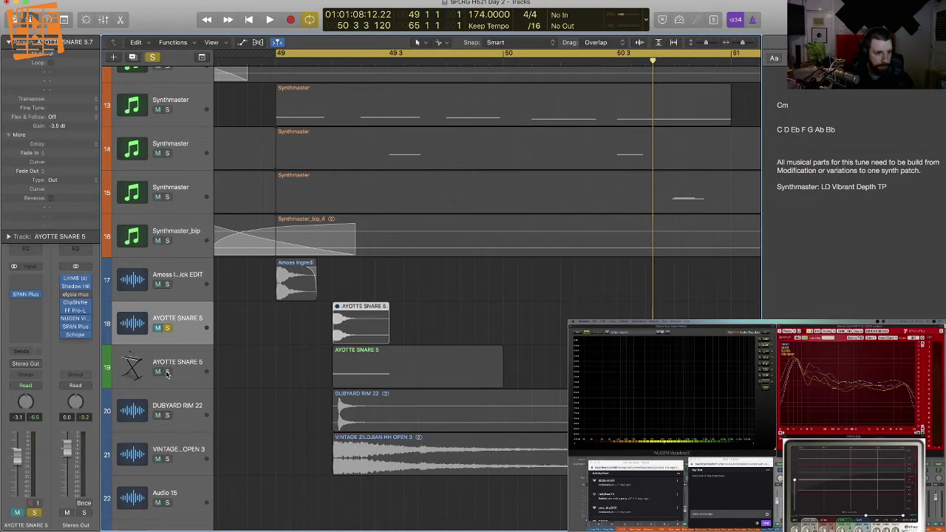
left_click(371, 377)
key("space")
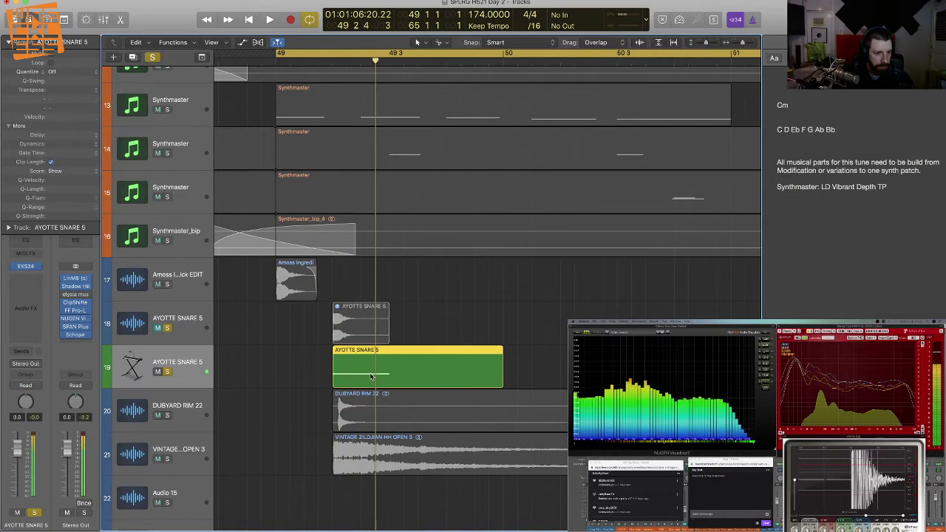
Step: Adjust the snare's tuning in its EXS24 sampler, close the instrument and play the retuned region
left_click(24, 267)
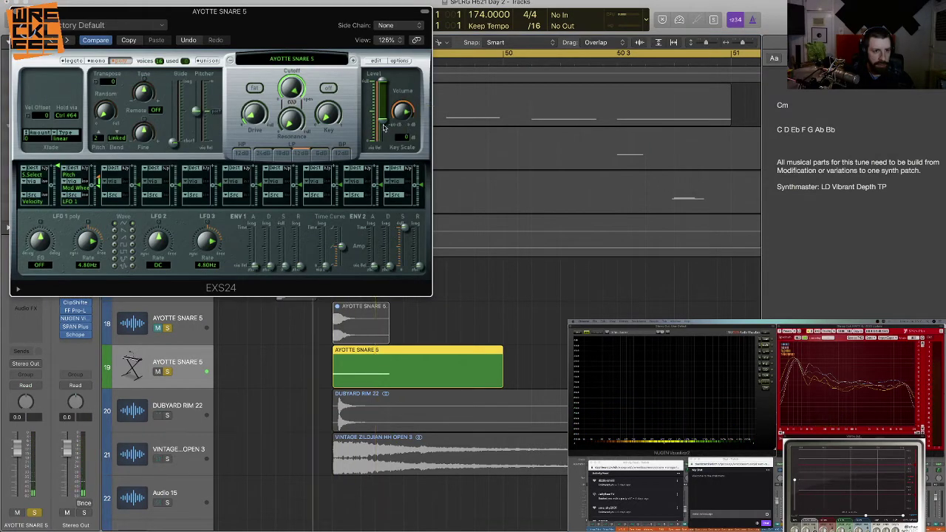
left_click_drag(146, 93, 147, 97)
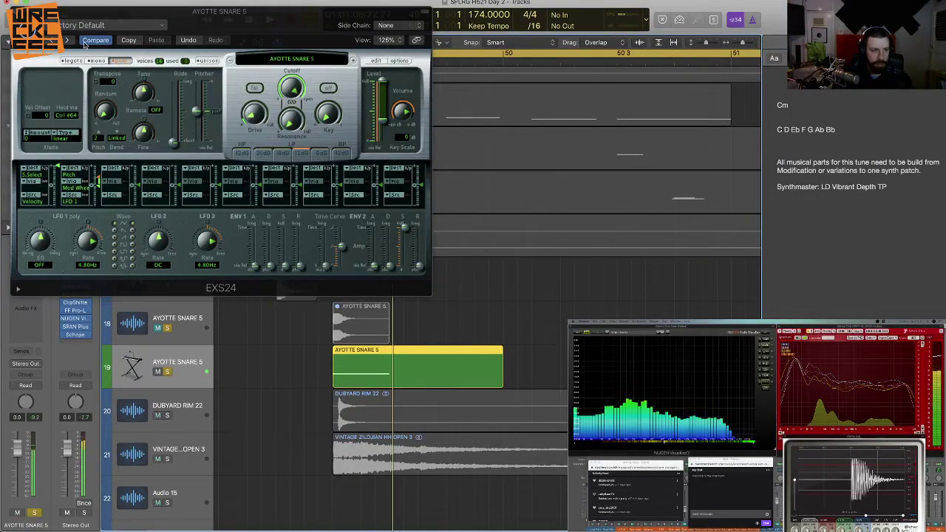
left_click(16, 13)
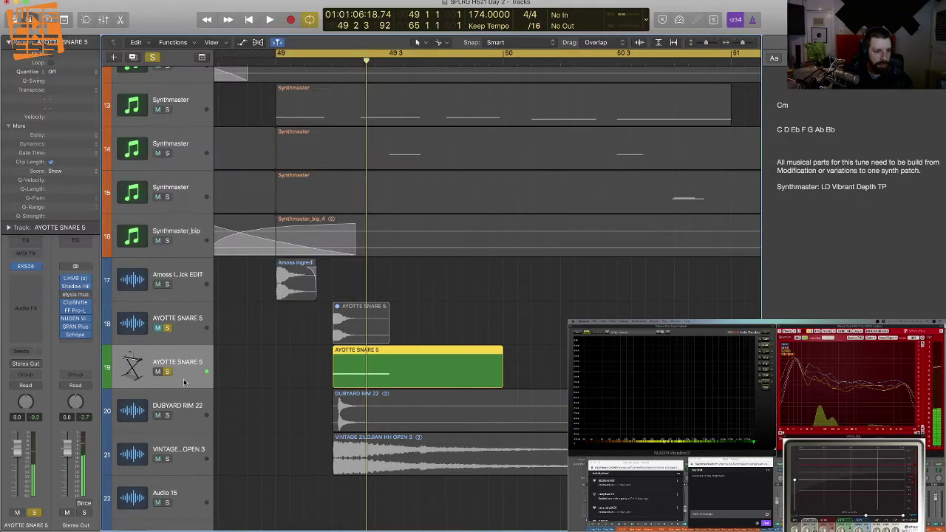
left_click(360, 373)
key("space")
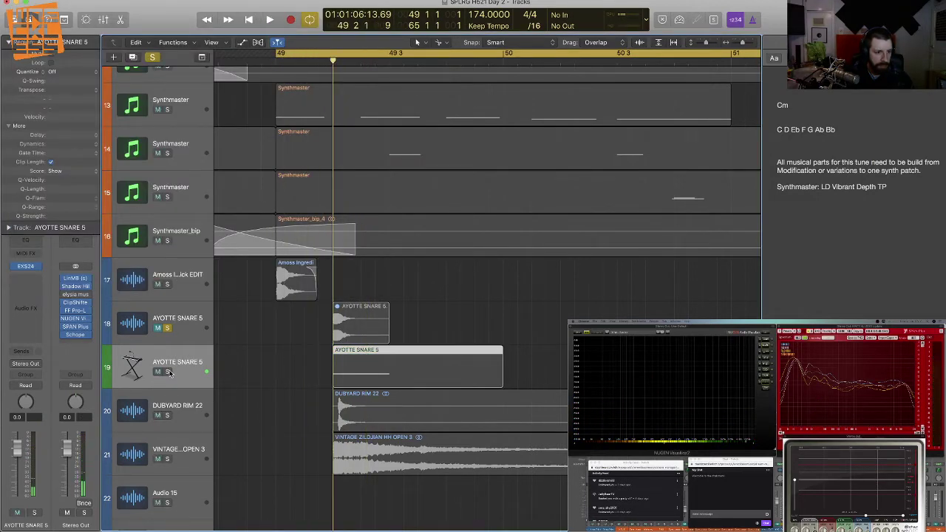
Step: Unsolo the snare to hear it in the mix, and mute the DUBYARD RIM 22 and VINTAGE ZILDJIAN HH OPEN 3 tracks
left_click(167, 327)
key("space")
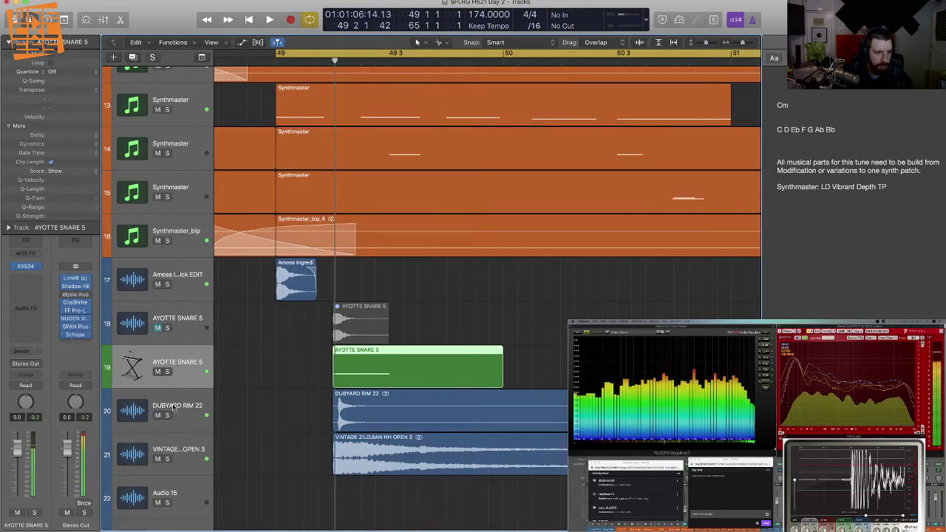
left_click_drag(158, 415, 157, 459)
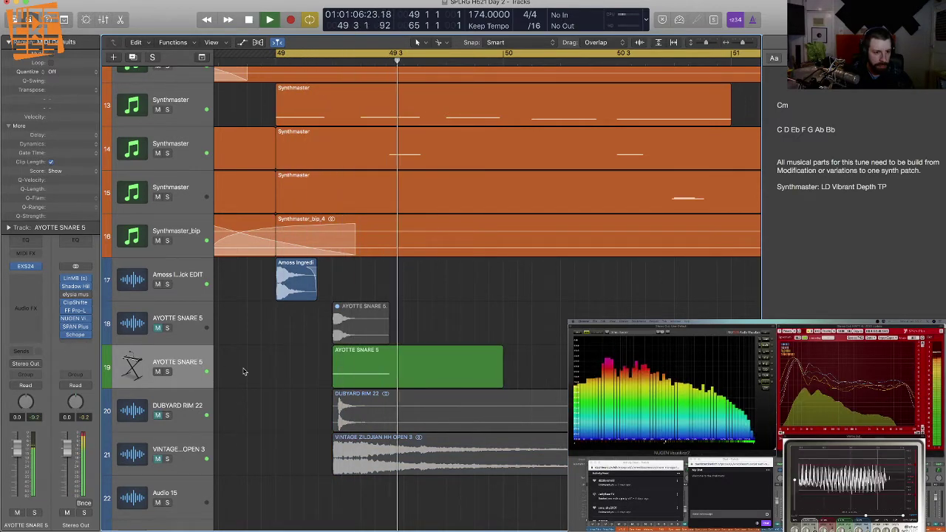
Step: Bounce the AYOTTE SNARE 5 sampler region in place
left_click(371, 369)
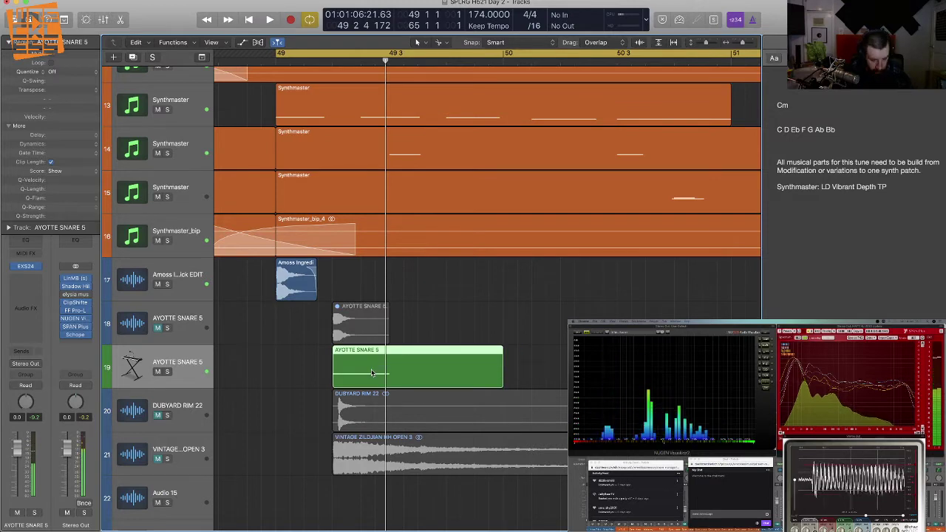
key("ctrl+b")
key("Return")
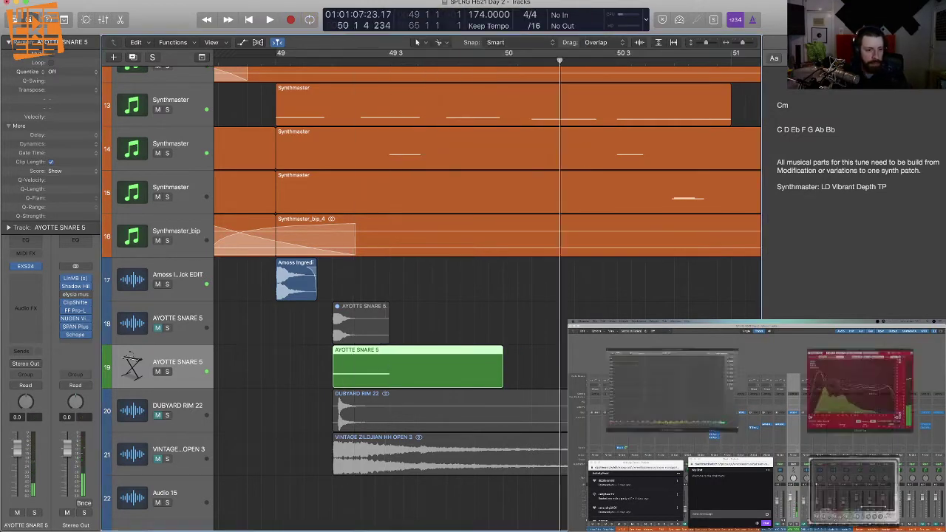
Step: Delete the AYOTTE SNARE 5 sampler track and the original audio snare track with its region, keeping only the bounced snare
left_click(191, 363)
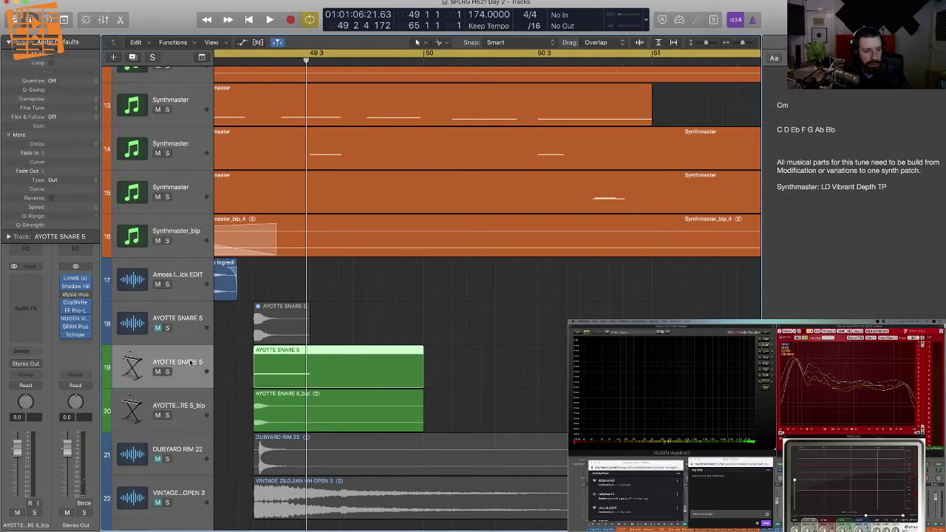
key("Delete")
key("Delete")
left_click(201, 331)
key("Delete")
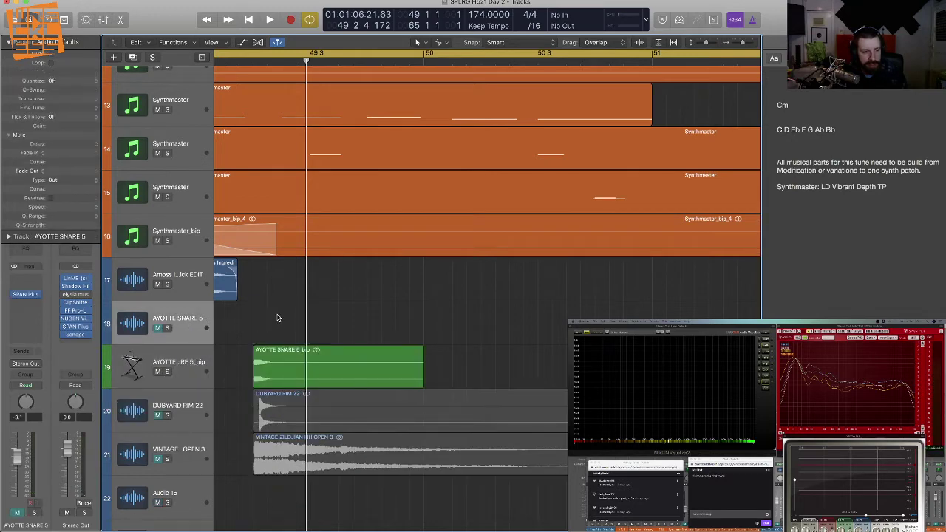
key("super+BackSpace")
Step: Move the AYOTTE SNARE 5_bip region to bar 49, directly beneath the Amoss Ingredients kick
key("super+Right")
key("super+Right")
key("super+Right")
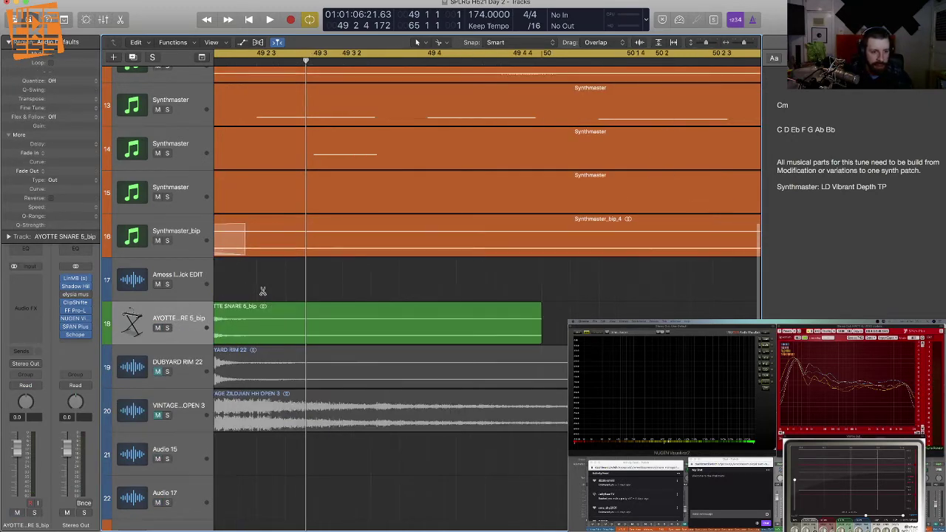
key("super+Down")
key("super+Down")
key("super+Down")
key("super+Down")
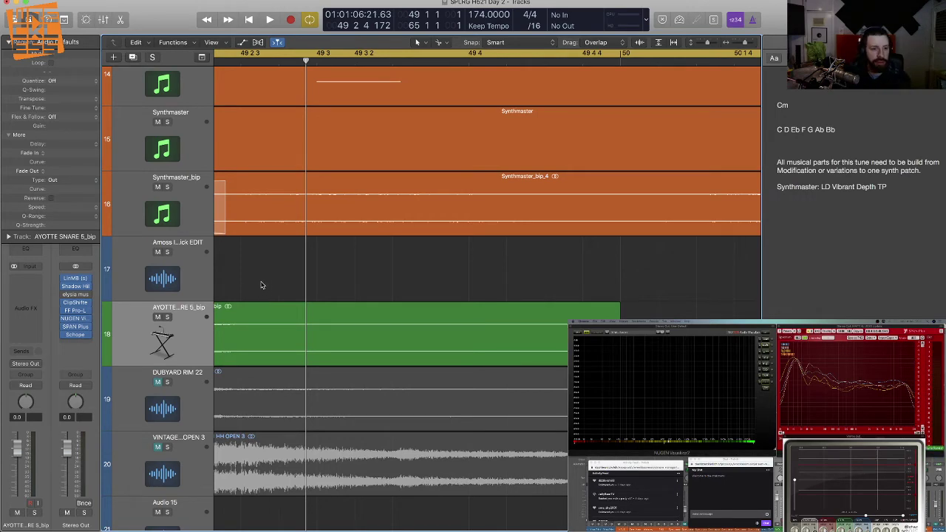
scroll(251, 285, "left", 8)
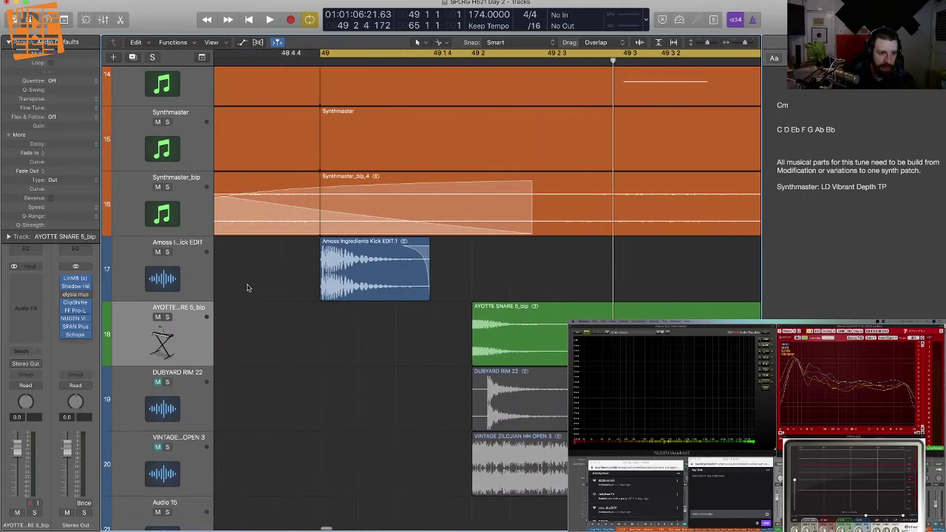
scroll(250, 288, "right", 3)
scroll(252, 287, "left", 5)
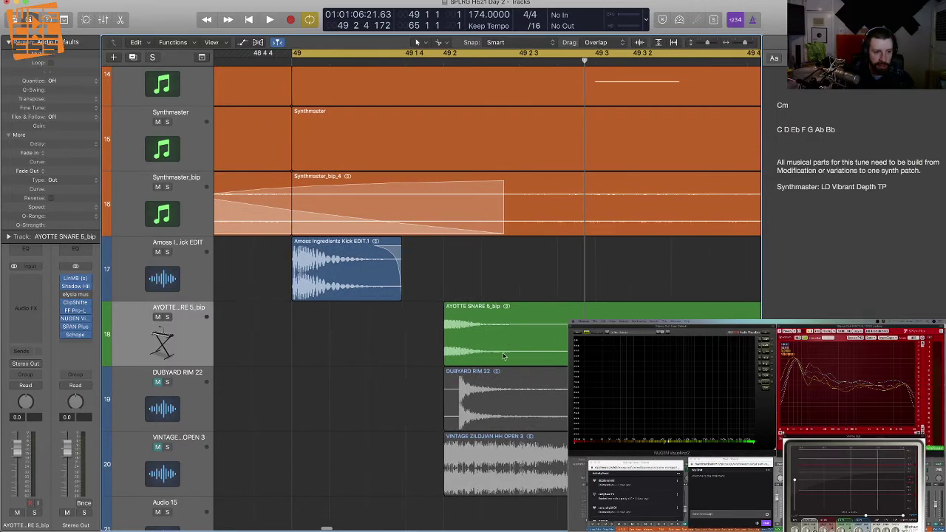
left_click_drag(498, 353, 349, 348)
Step: Examine the bounced snare's waveform against the kick's at bar 49, comparing their starts and sizes
scroll(350, 348, "up", 8)
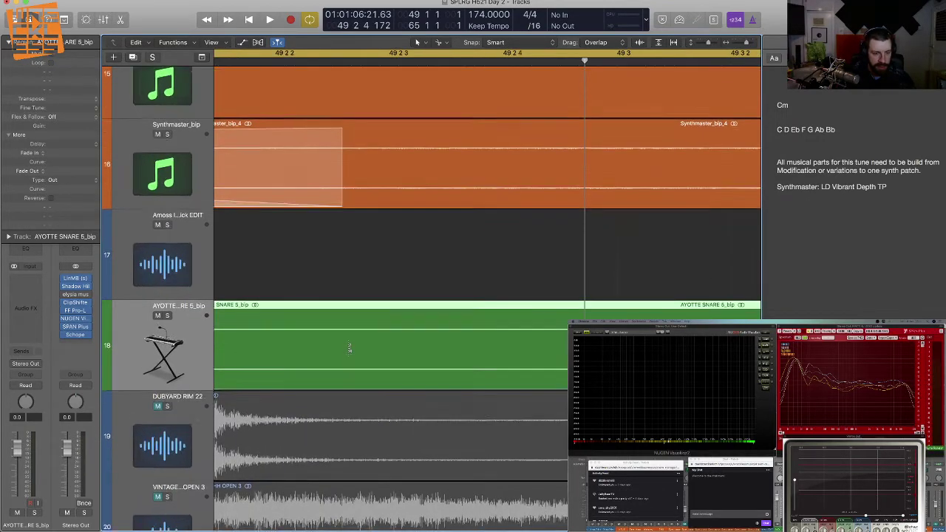
key("super+Down")
scroll(342, 361, "left", 5)
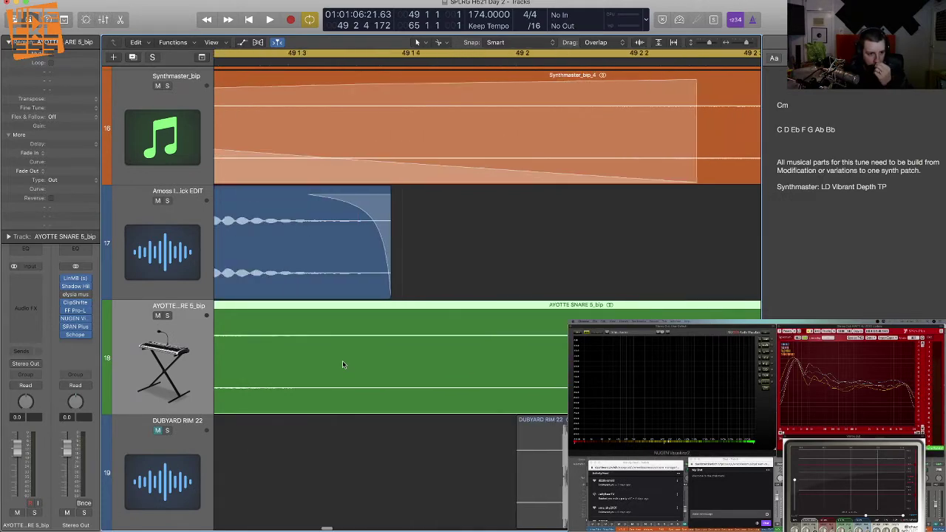
scroll(348, 362, "left", 2)
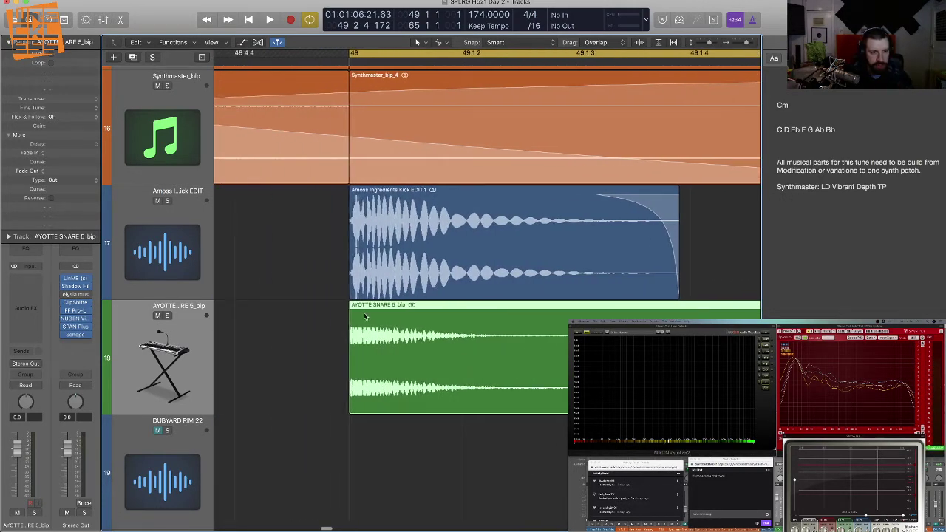
key("super+Right")
key("super+Left")
key("super+Left")
key("super+Left")
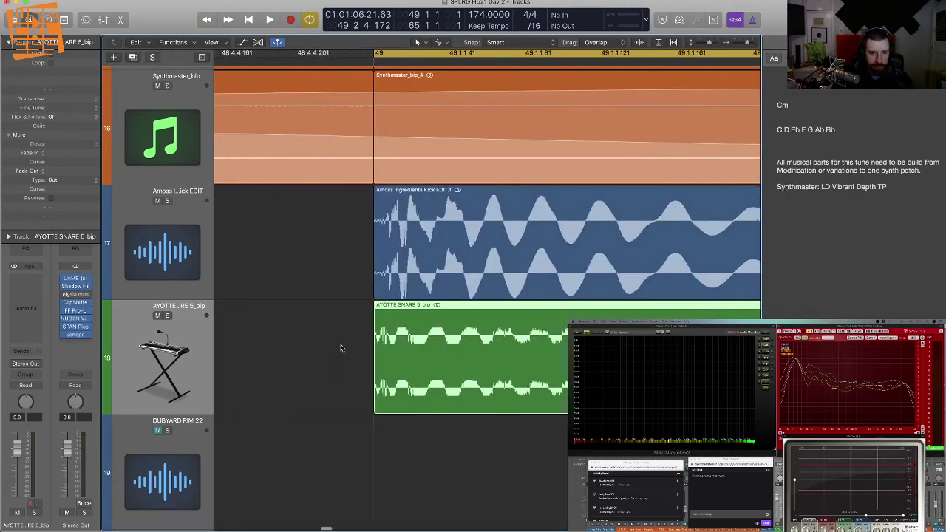
key("super+Left")
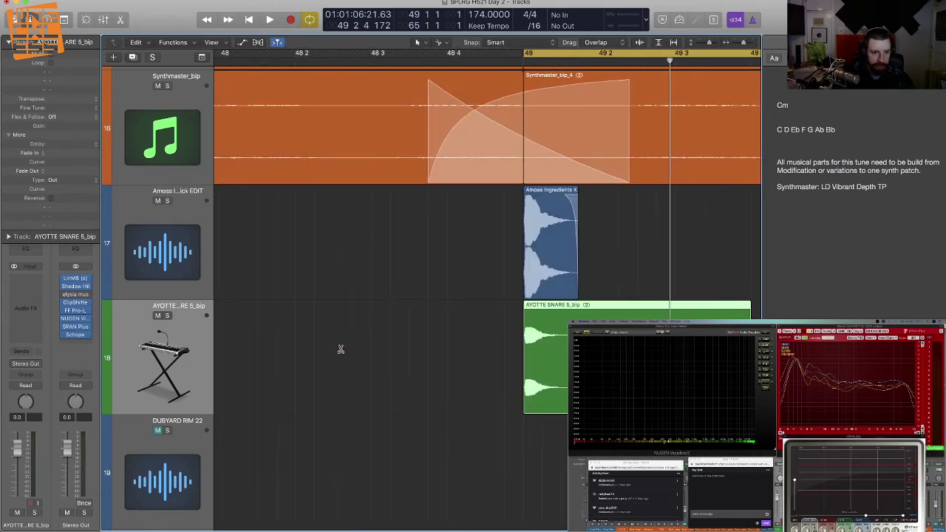
Step: Move the AYOTTE SNARE 5_bip region back to 49 2, play it in the mix and solo its track
scroll(351, 350, "right", 10)
left_click_drag(389, 342, 465, 345)
key("space")
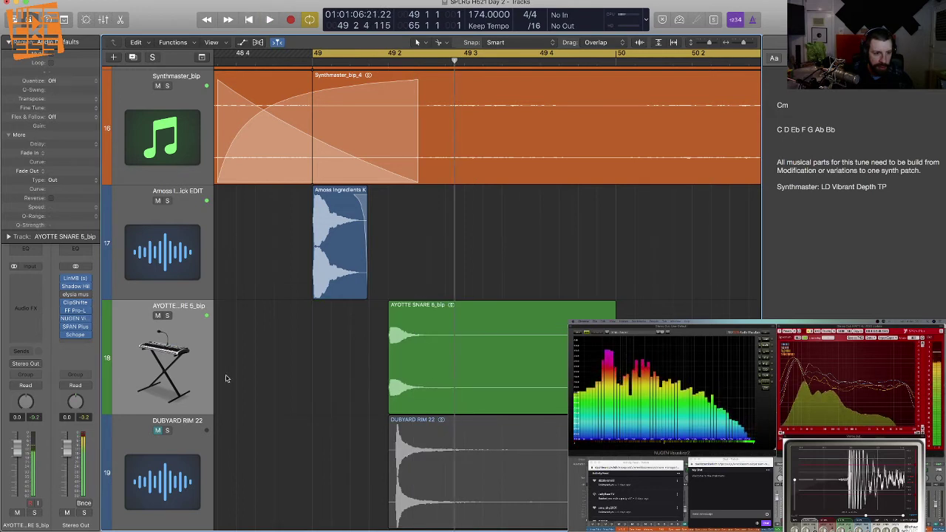
left_click(167, 316)
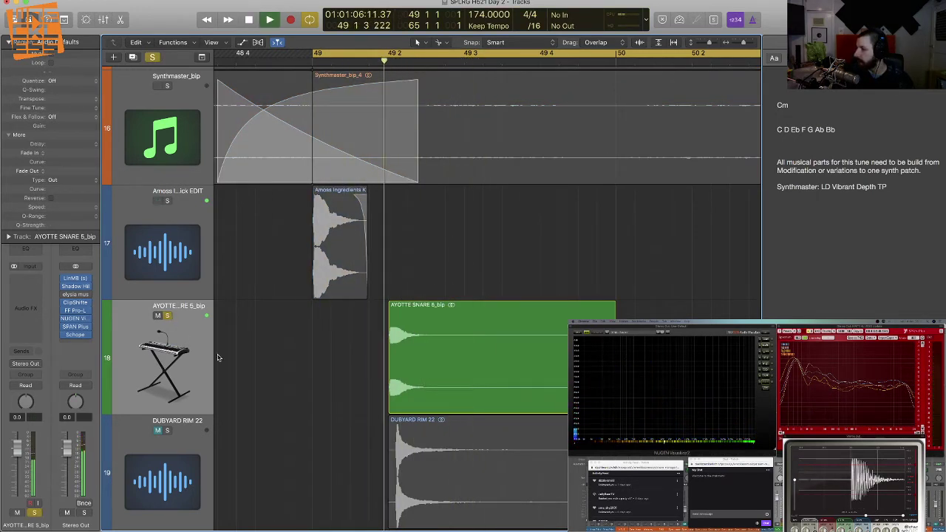
Step: Raise the AYOTTE SNARE 5_bip region's gain to +6.4 dB and play the snare
key("space")
left_click(438, 340)
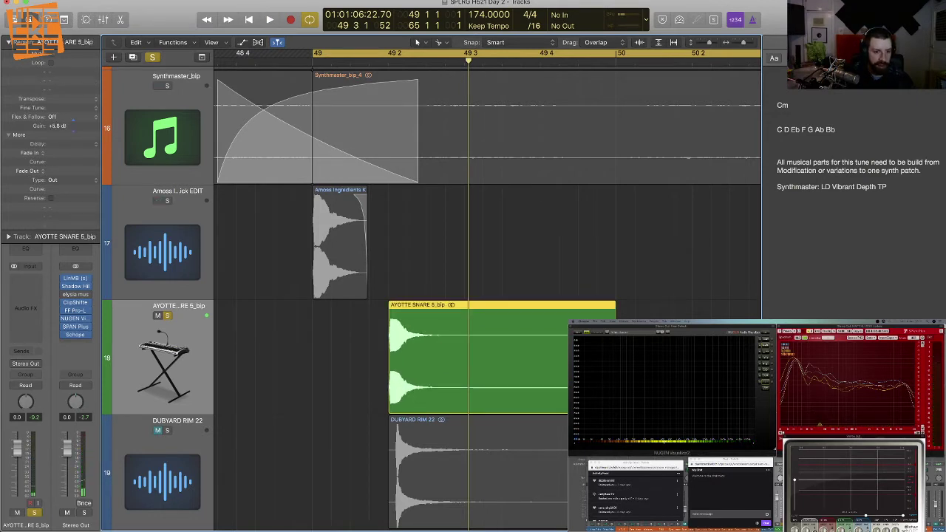
key("space")
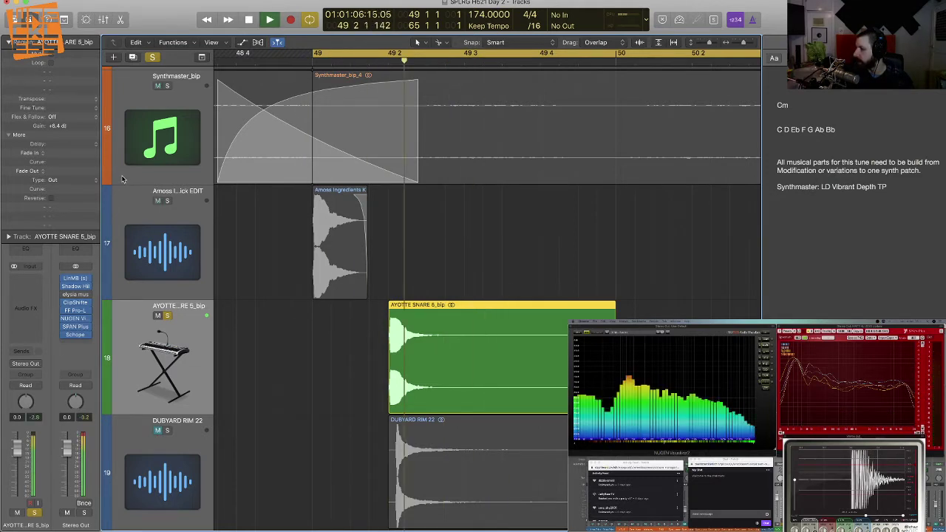
Step: Remove SPAN Plus from the Amoss kick track, solo that track and play the kick together with the snare
left_click(172, 214)
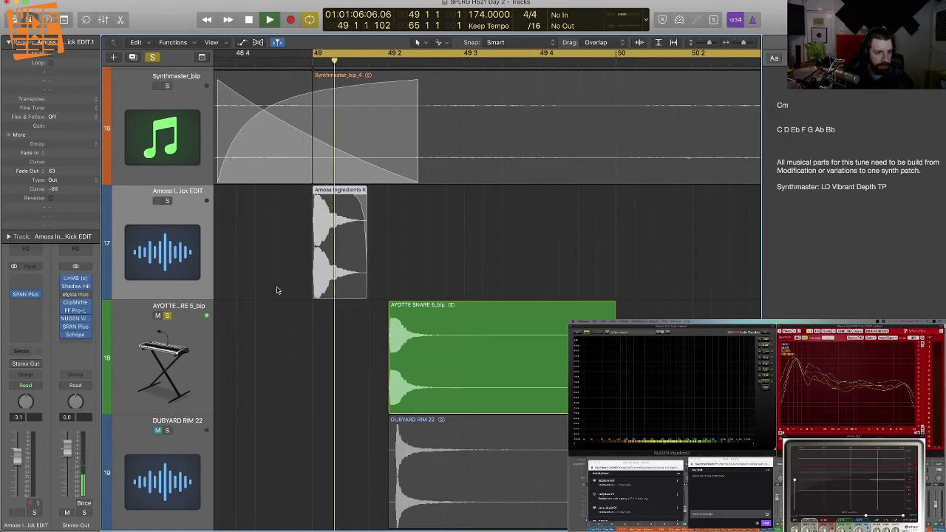
left_click(37, 294)
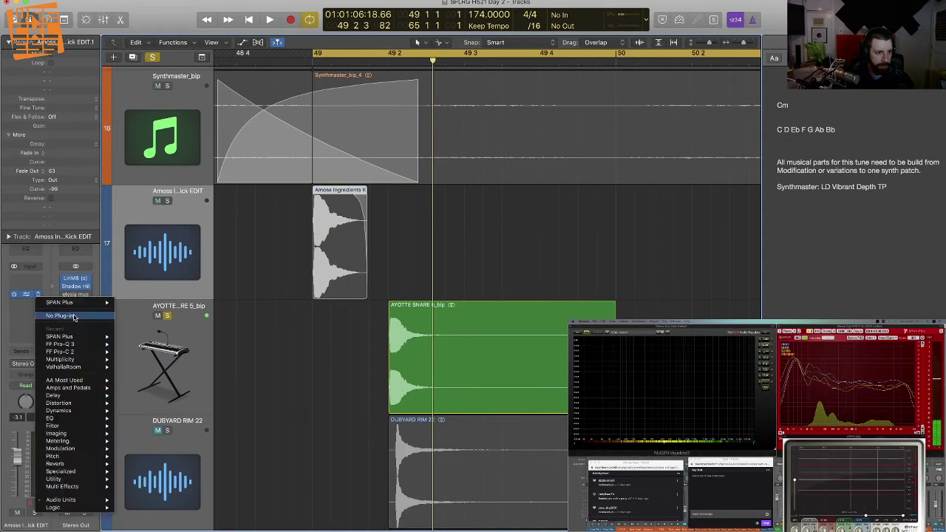
left_click(74, 316)
left_click(167, 201)
key("space")
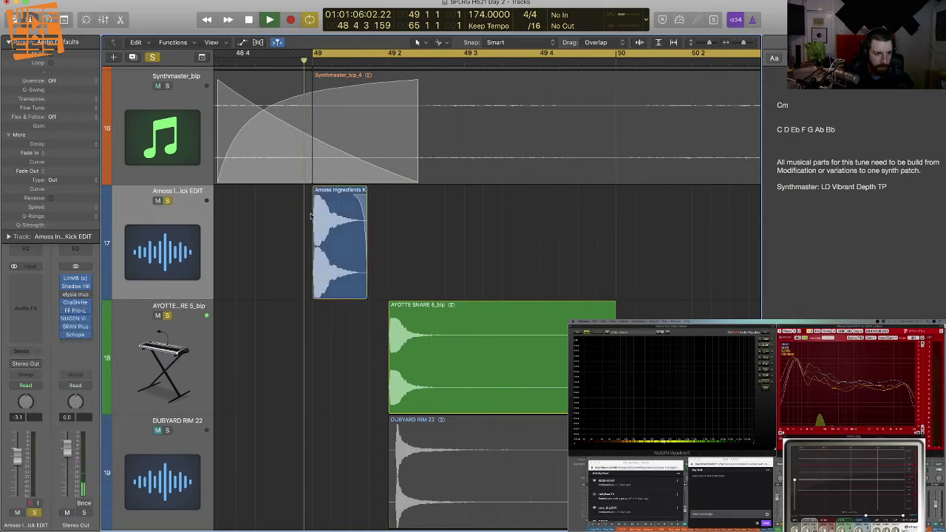
key("space")
Step: Cut the AYOTTE SNARE 5_bip region at 49 2 3, delete its tail, add a 101 fade-out and play it with the kick
left_click(437, 341)
left_click_drag(437, 341, 427, 341)
key("Delete")
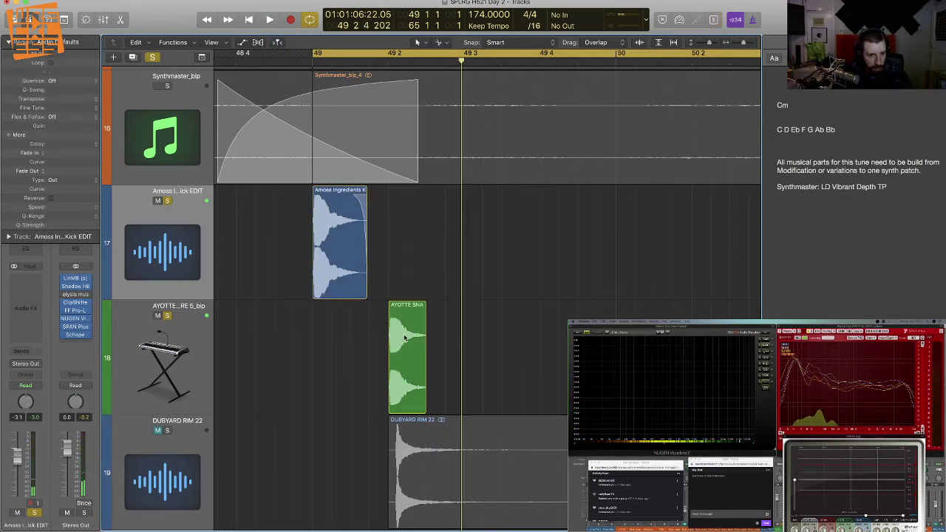
left_click(456, 335)
key("space")
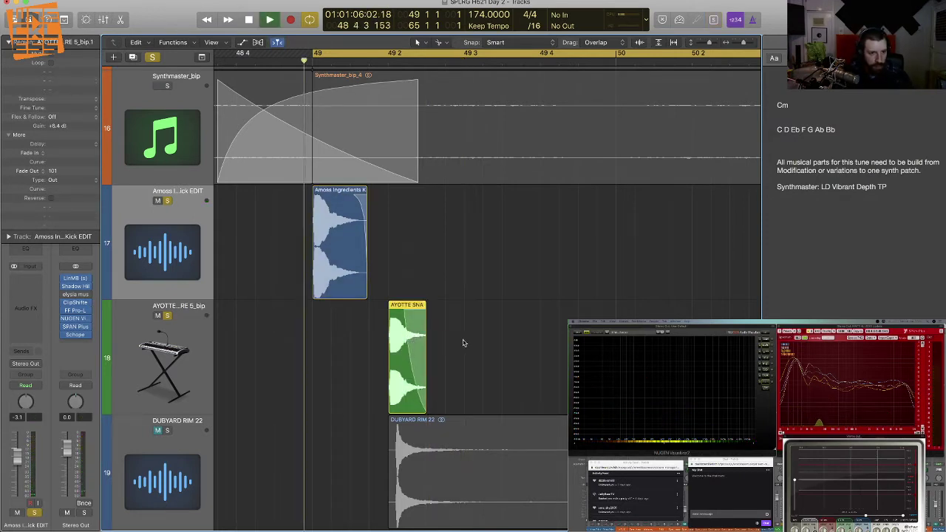
key("space")
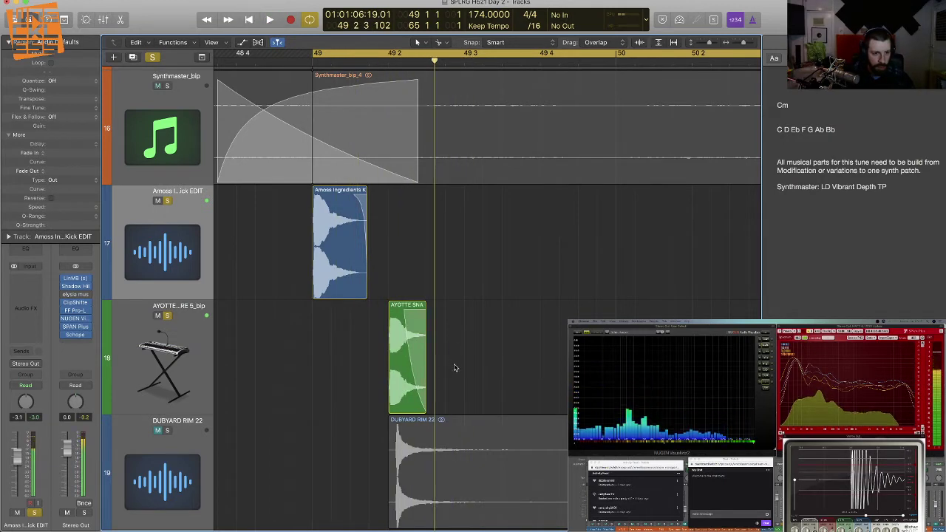
Step: Solo only the DUBYARD RIM 22 track, taking the kick and snare out of solo, and play the rim sample
scroll(455, 343, "down", 3)
left_click(169, 319)
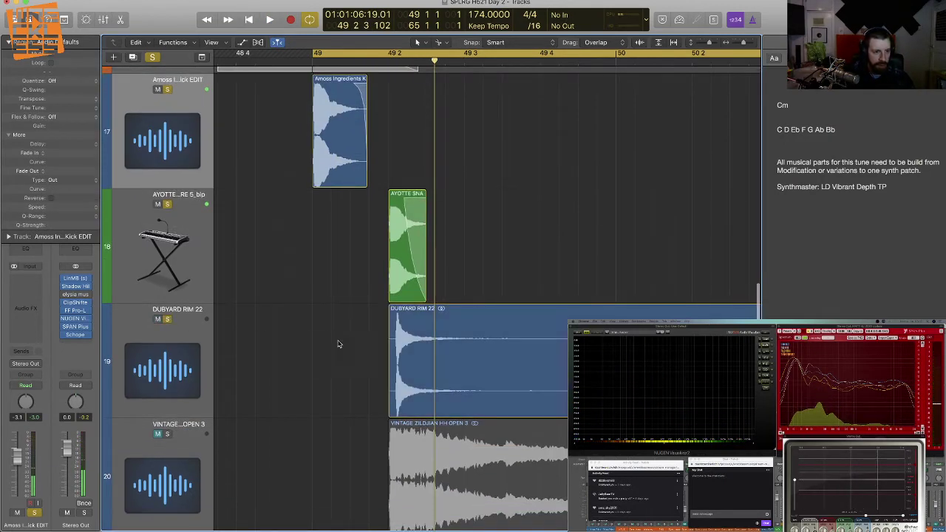
key("super+Right")
key("super+Right")
key("super+Right")
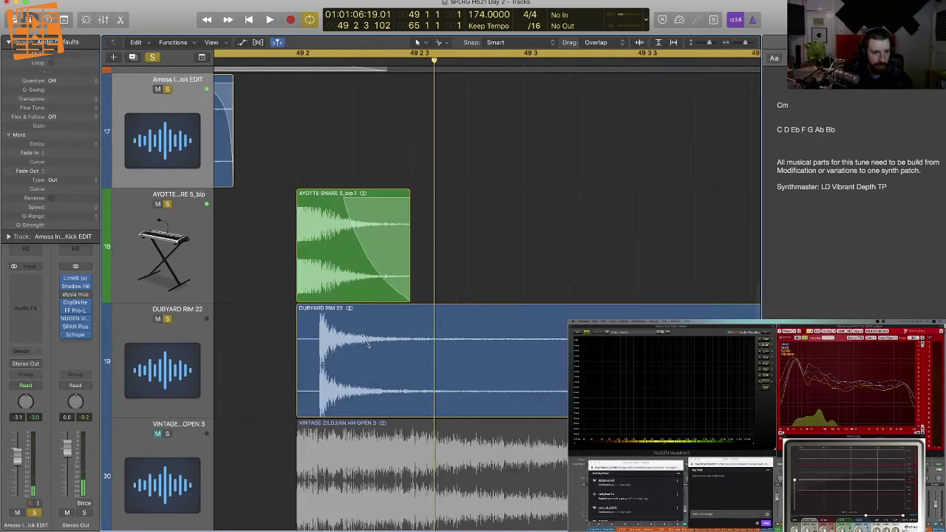
left_click(168, 205)
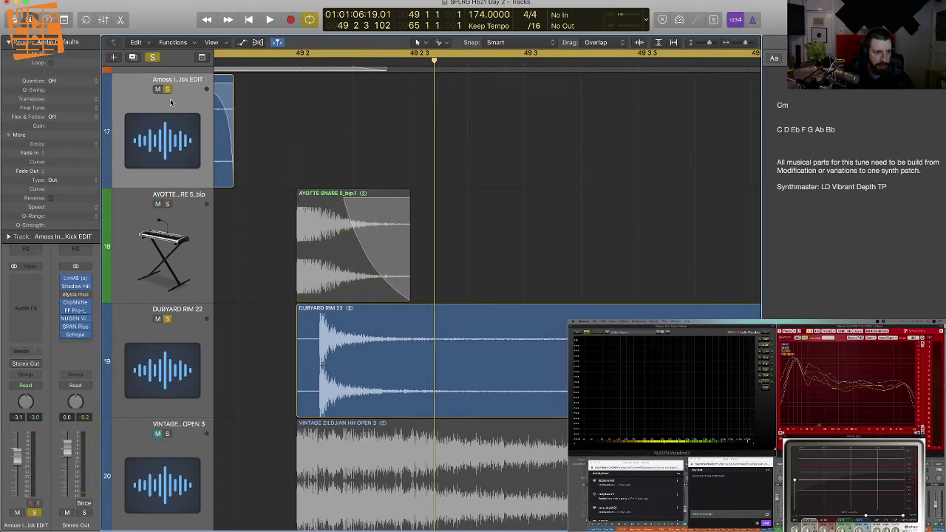
left_click(188, 320)
key("space")
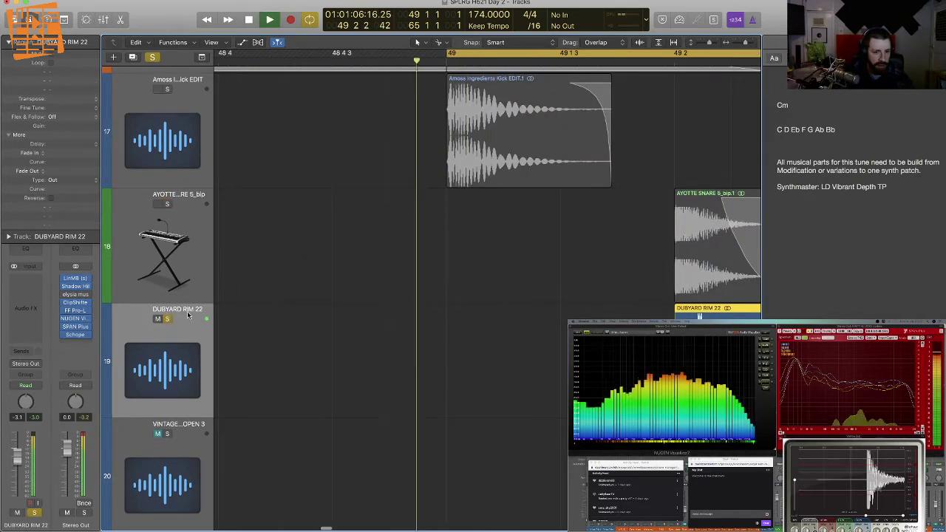
key("space")
Step: Insert a stereo SPAN Plus on the DUBYARD RIM 22 track, load a preset with USER mode and examine the rim's spectrum during playback
left_click(87, 319)
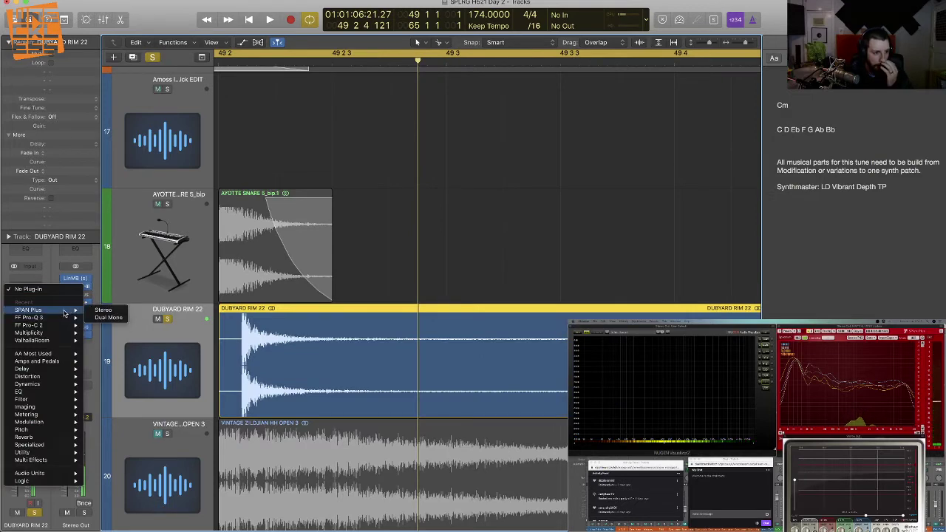
left_click(103, 310)
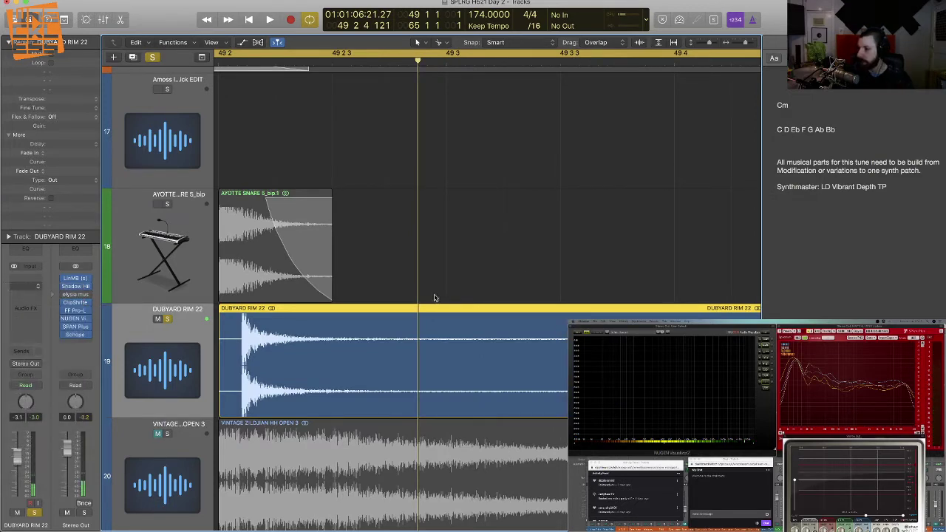
key("space")
left_click_drag(217, 28, 302, 27)
key("space")
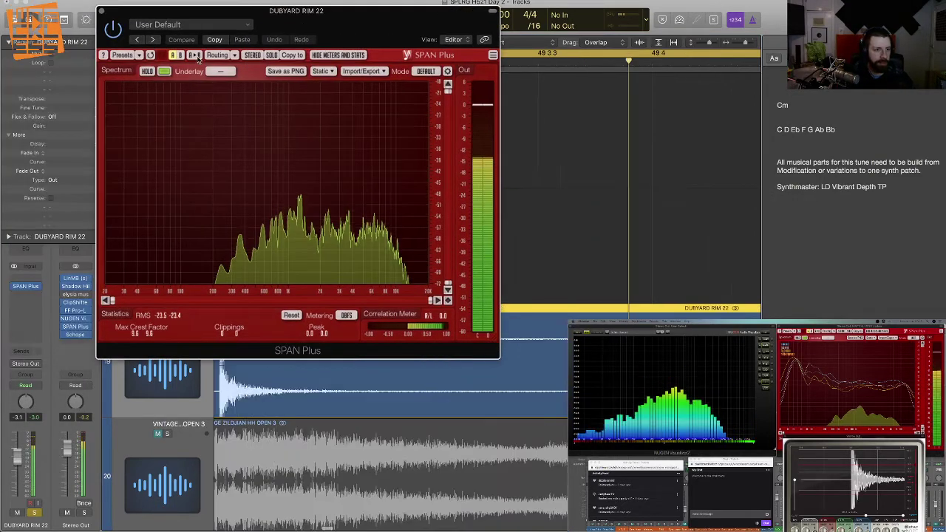
left_click(137, 55)
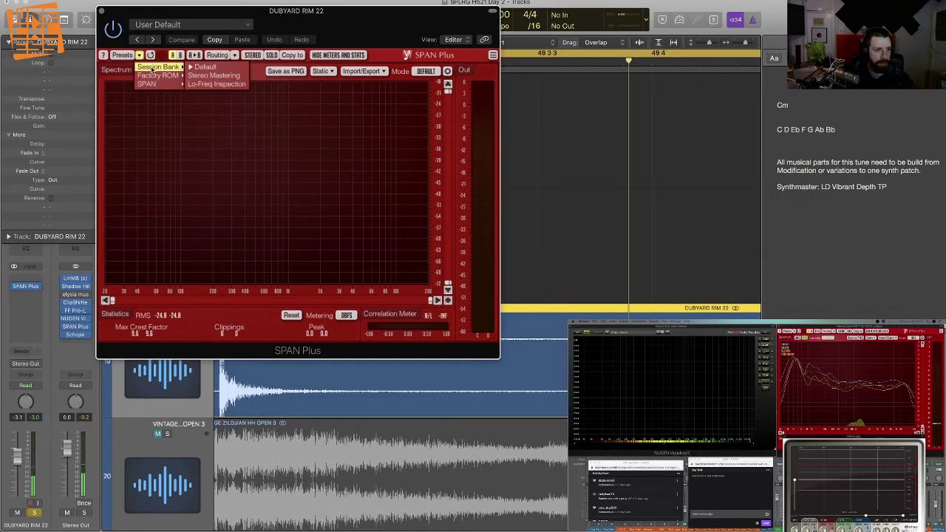
left_click(205, 83)
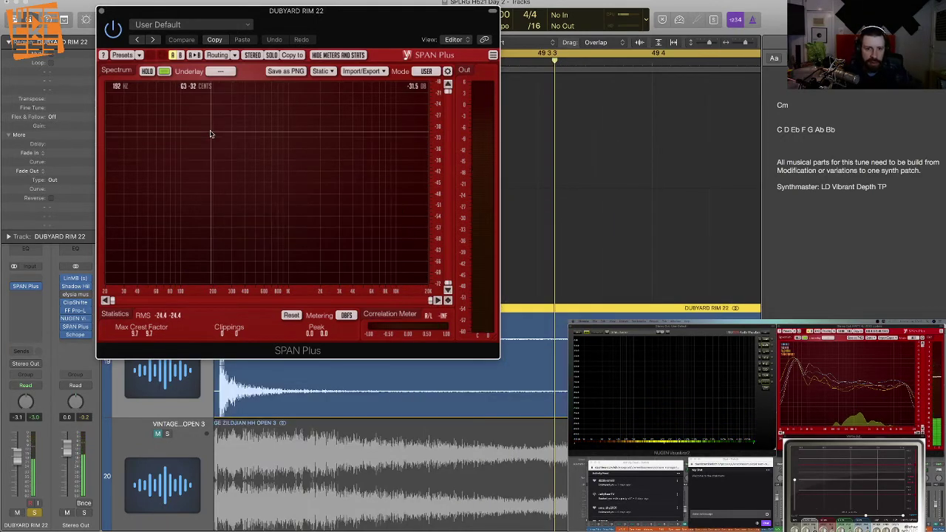
key("super+w")
Step: Convert the DUBYARD RIM 22 audio region to a new sampler track
scroll(345, 363, "left", 5)
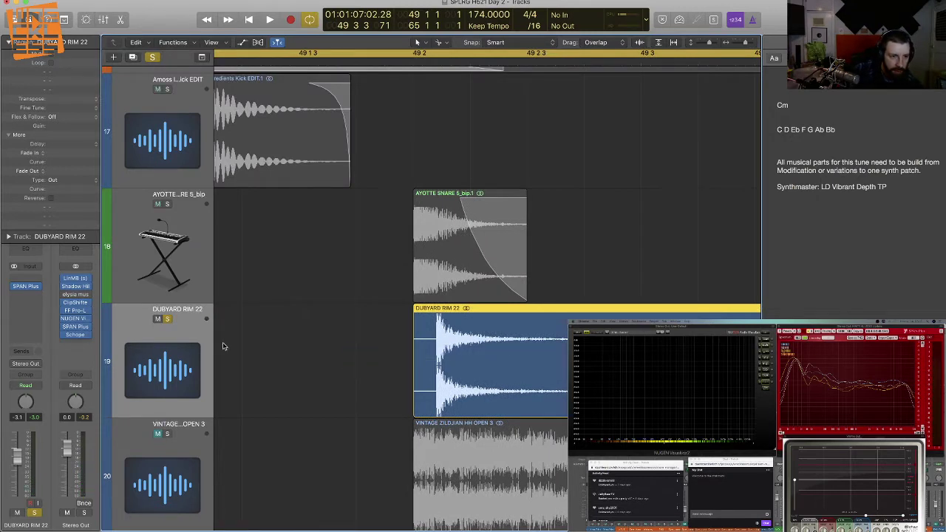
left_click_drag(347, 350, 477, 350)
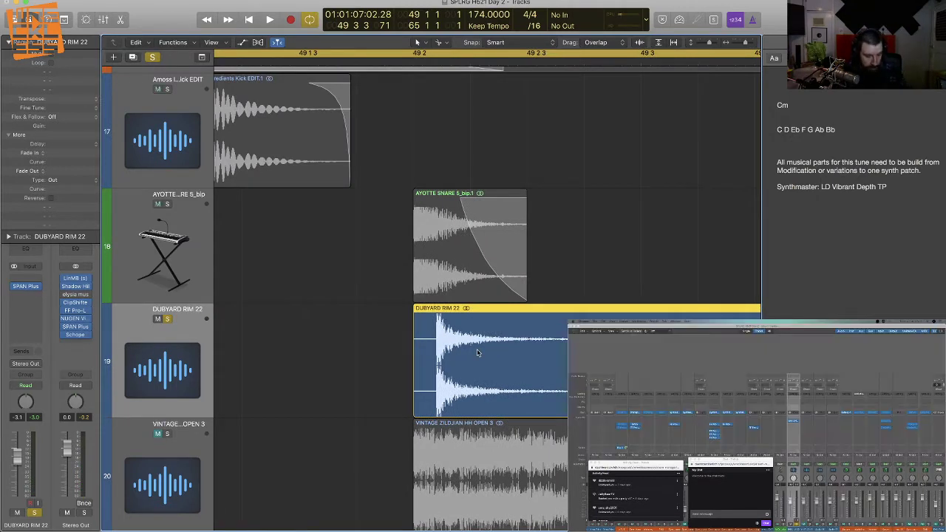
key("ctrl+e")
left_click(574, 151)
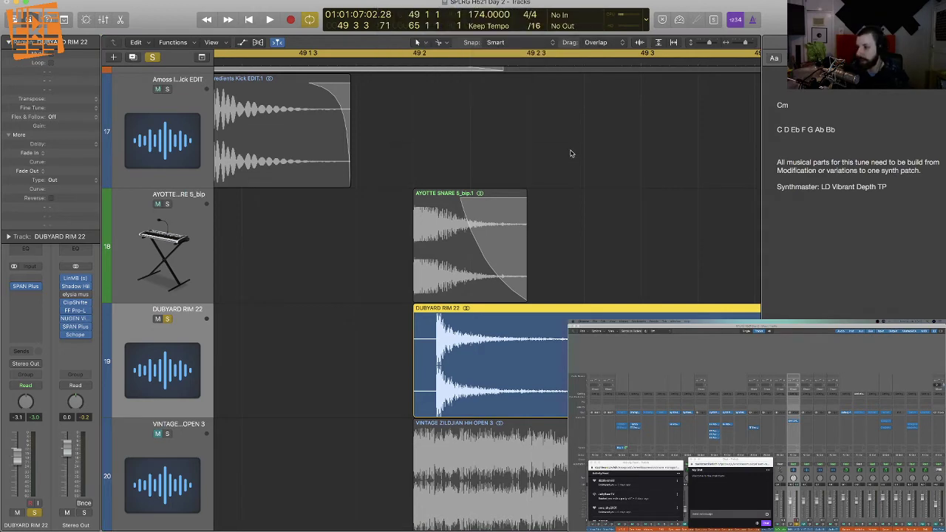
Step: Mute the original DUBYARD RIM 22 audio track and solo the new sampler track of the same name
scroll(376, 296, "down", 5)
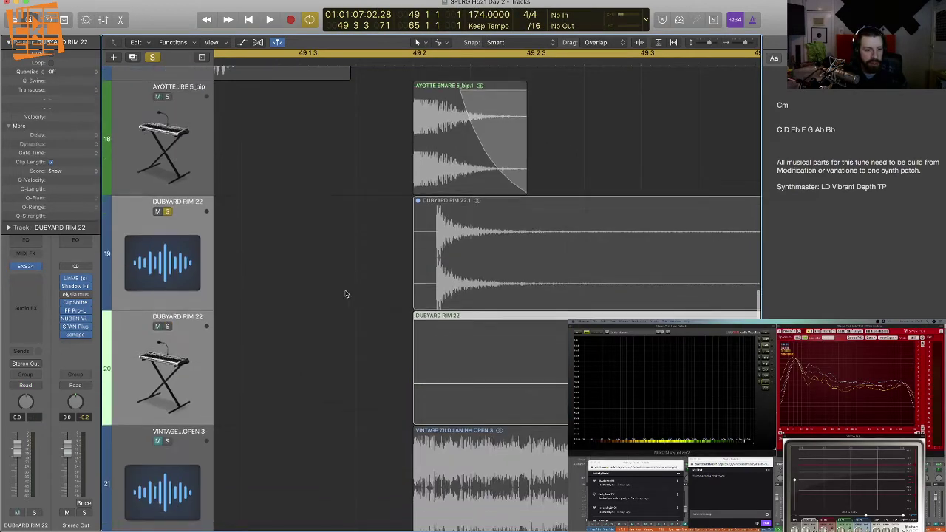
left_click(182, 226)
left_click(167, 324)
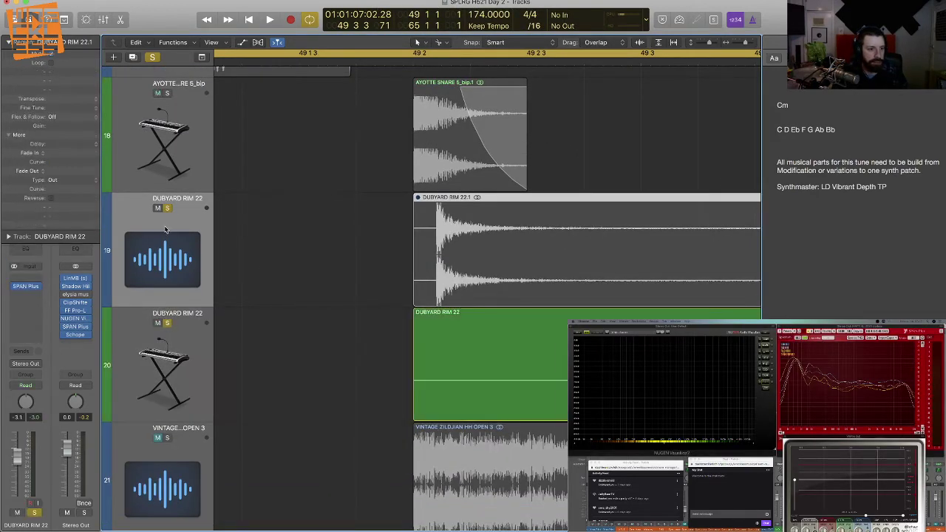
left_click(172, 347)
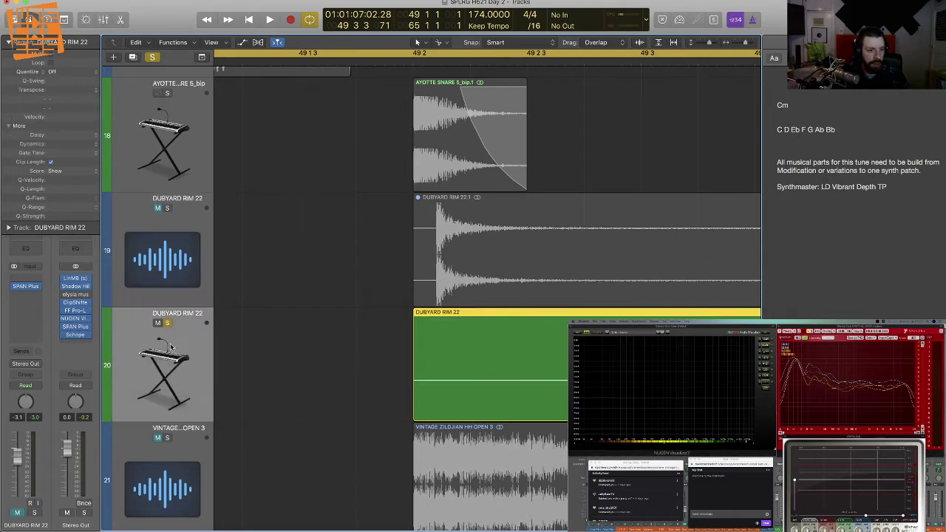
Step: Adjust the rim sample's tuning in the DUBYARD RIM 22 track's EXS24 sampler while playing it
left_click(29, 267)
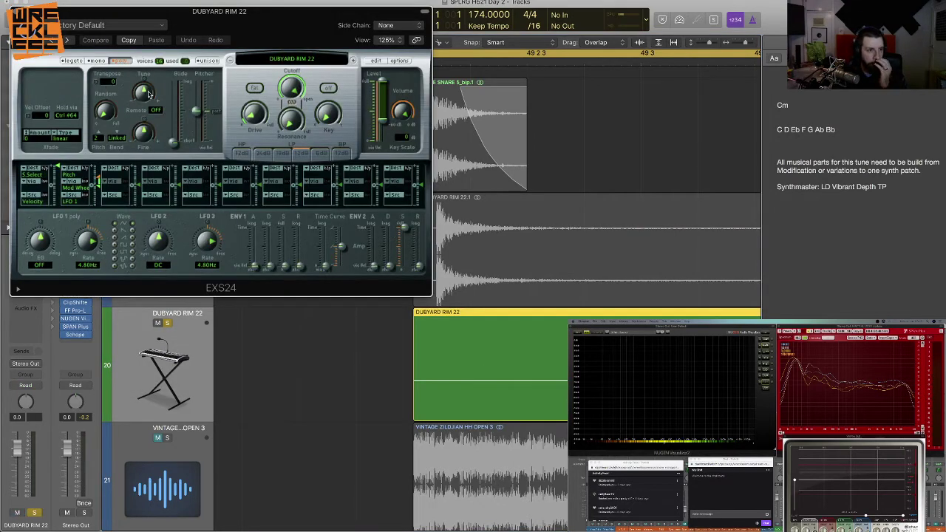
key("space")
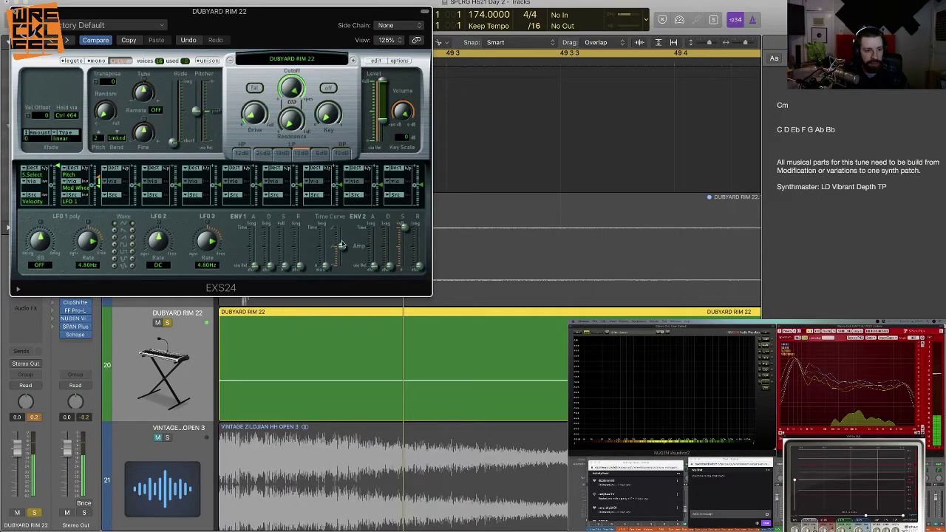
key("super+w")
Step: Solo the AYOTTE snare track alongside the rim sampler and play both layers together
scroll(406, 250, "left", 5)
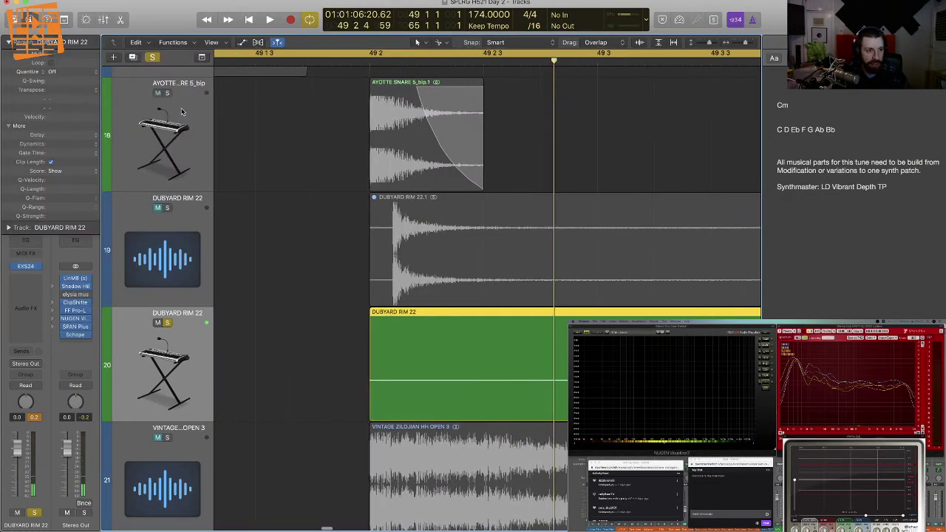
key("space")
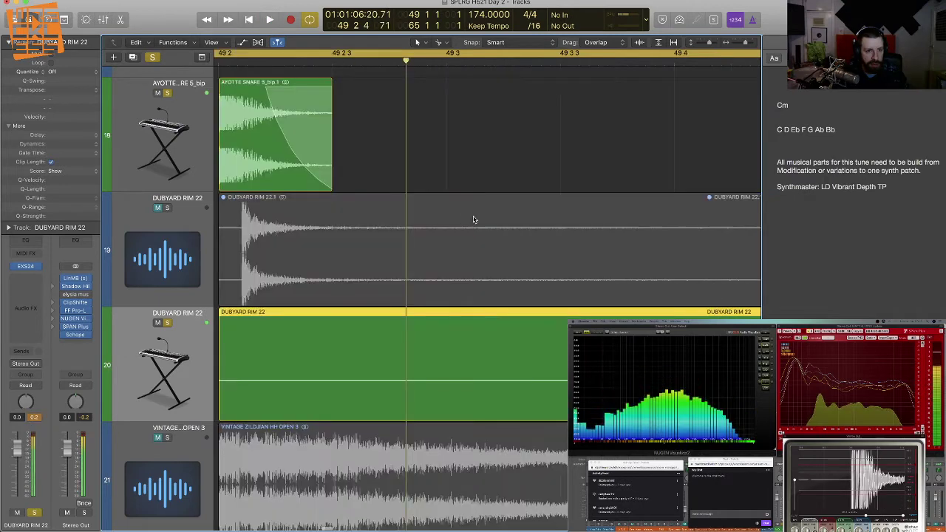
key("space")
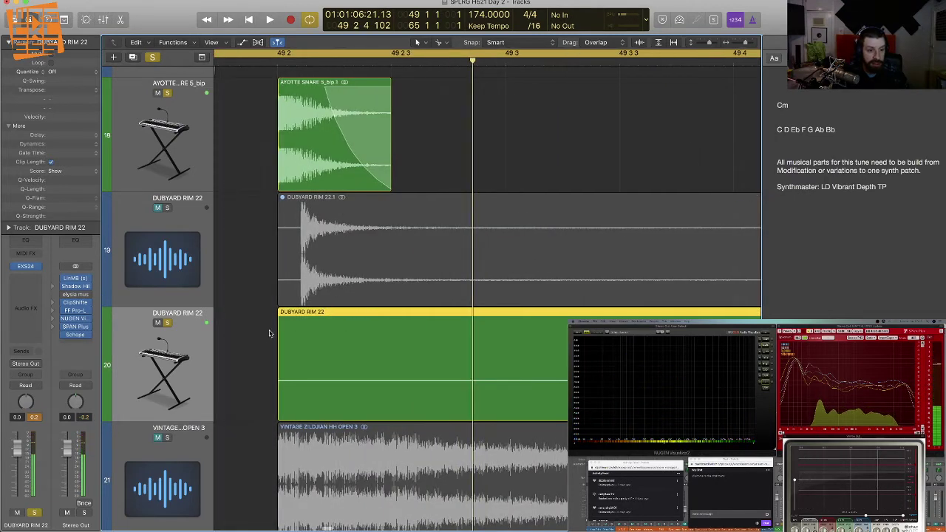
Step: Bounce the DUBYARD RIM 22 sampler region in place to a new track and keep the cycle range on
key("ctrl+b")
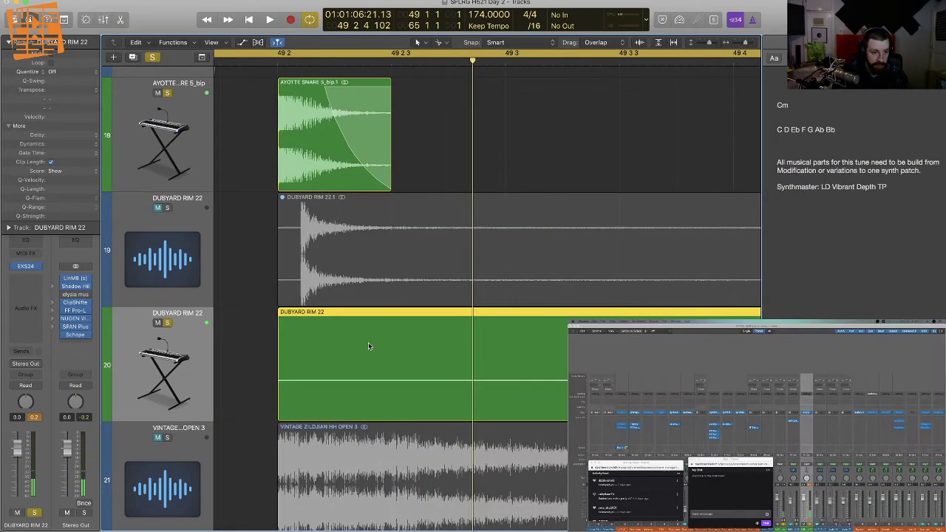
key("Return")
key("space")
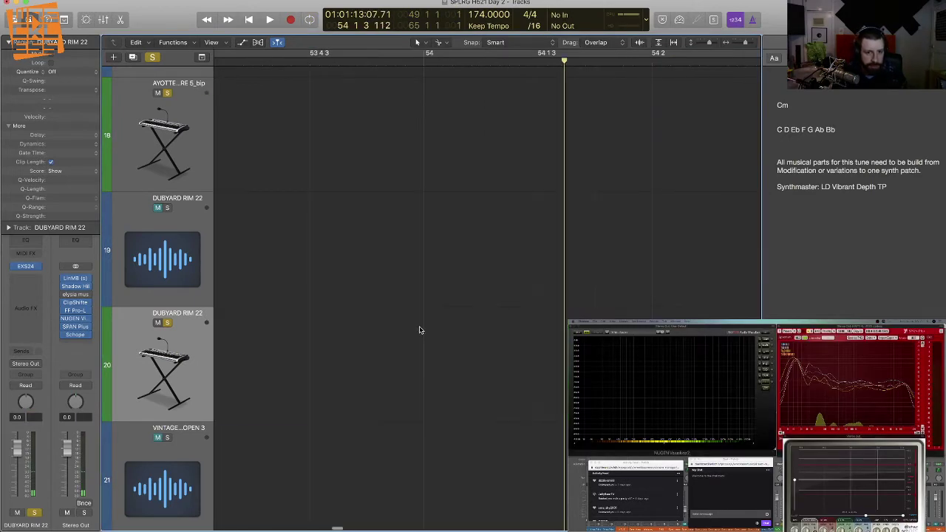
key("c")
scroll(391, 317, "left", 8)
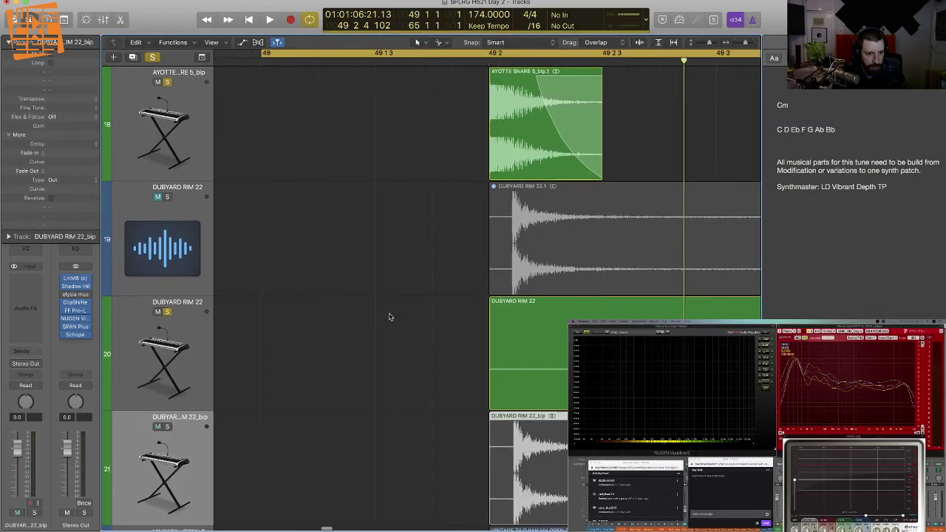
Step: Delete the DUBYARD RIM 22 sampler track and the original rim audio track with their regions, keeping only the bounced rim
left_click(394, 319)
scroll(398, 320, "down", 2)
left_click(207, 278)
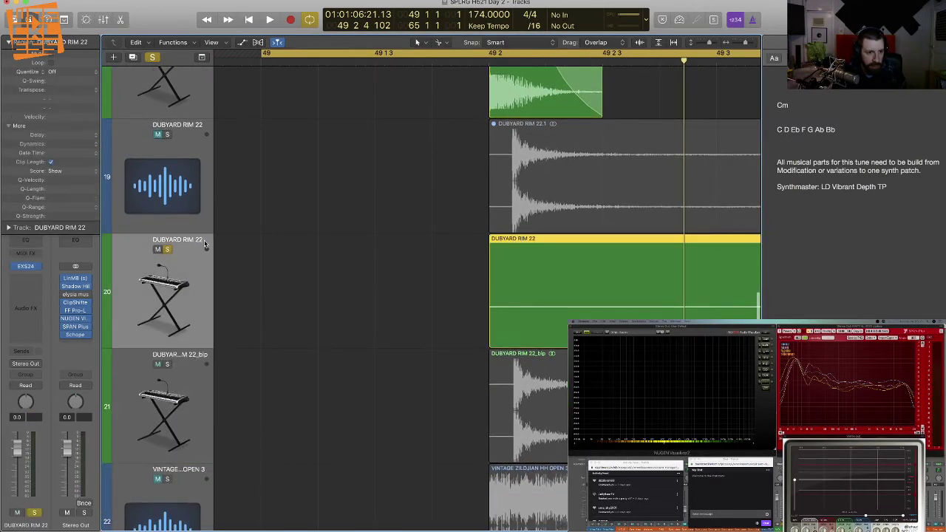
key("Delete")
key("Delete")
left_click(185, 140)
key("Delete")
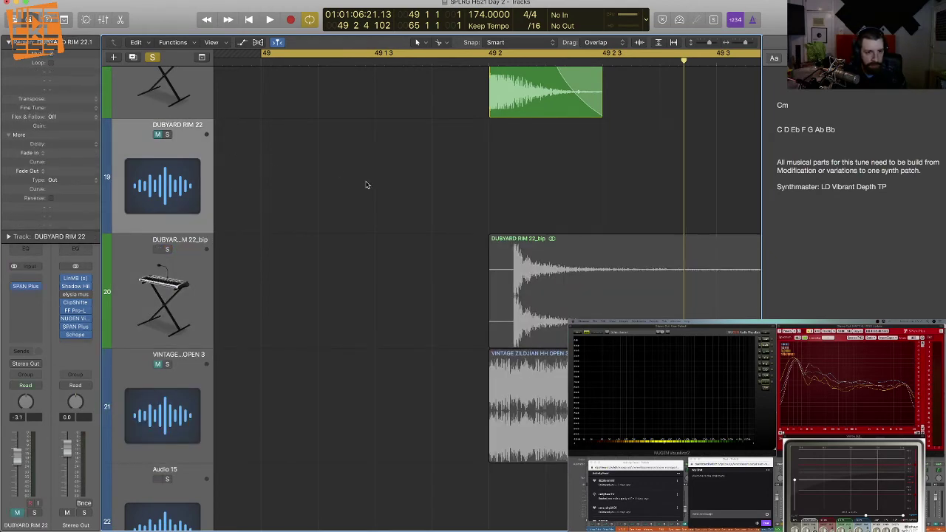
key("Delete")
Step: Split the bounced DUBYARD RIM 22 region at its transient, 49 2 1 104, and delete the silence before it
scroll(371, 232, "left", 1)
scroll(371, 232, "right", 3)
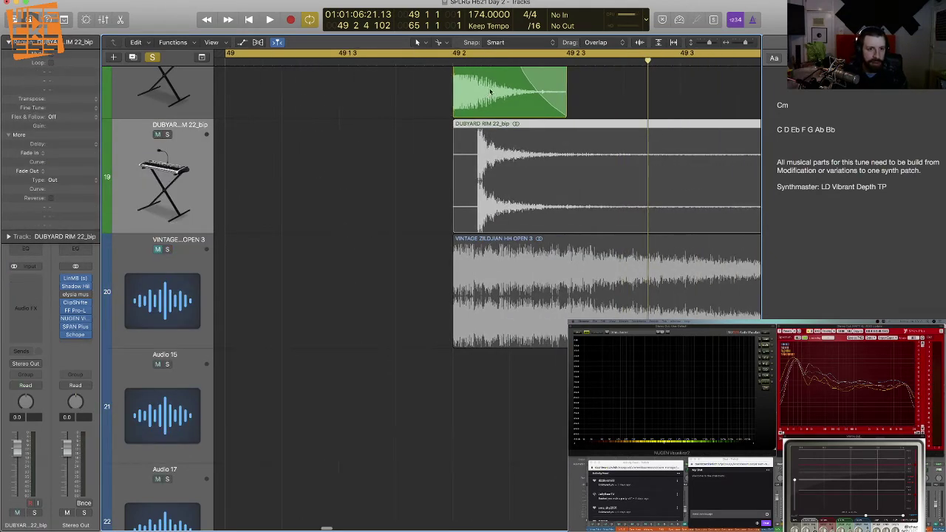
key("super+Right")
key("super+Right")
key("super+Right")
key("super+Right")
key("super+Right")
key("super+Right")
key("super+Right")
key("super+Right")
key("super+Right")
key("super+Right")
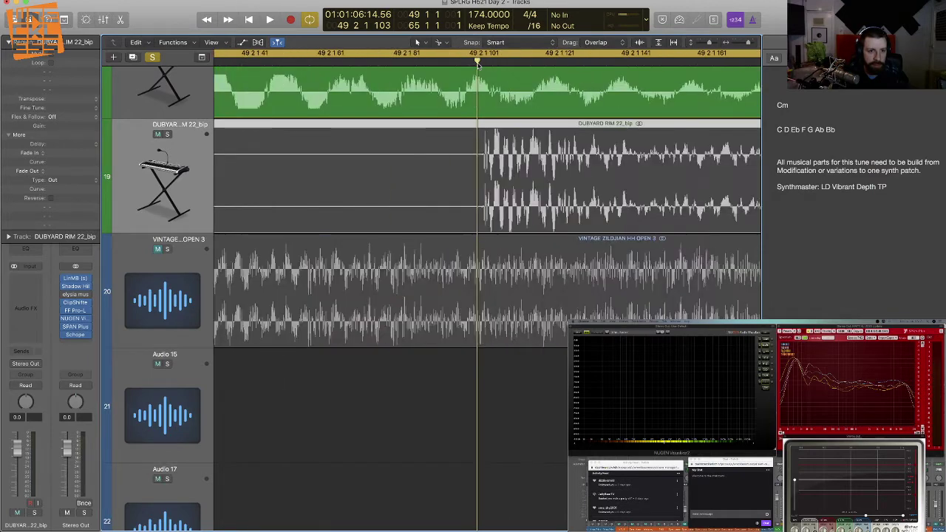
left_click(521, 179)
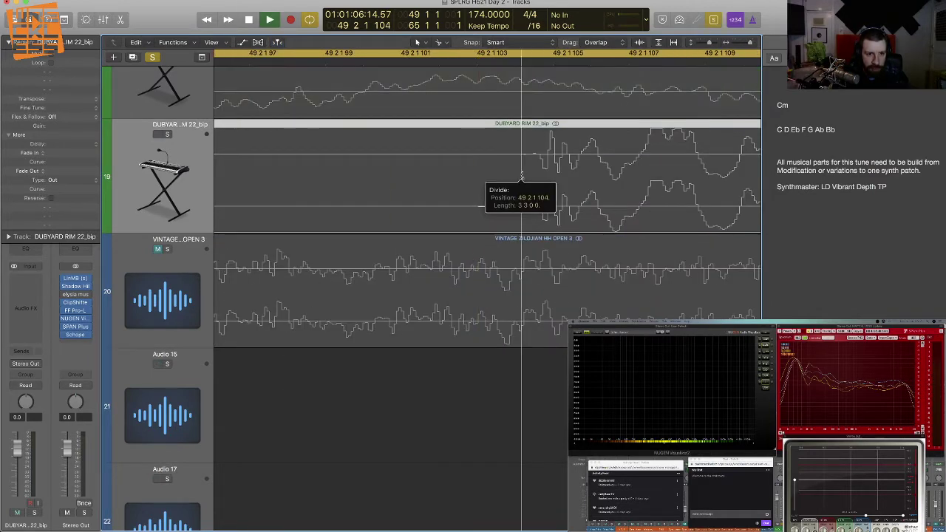
left_click(468, 172)
key("Delete")
Step: Move the trimmed rim region to bar 49 beat 2, in line with the start of the snare
key("super+Left")
key("super+Left")
key("super+Left")
key("super+Left")
key("super+Left")
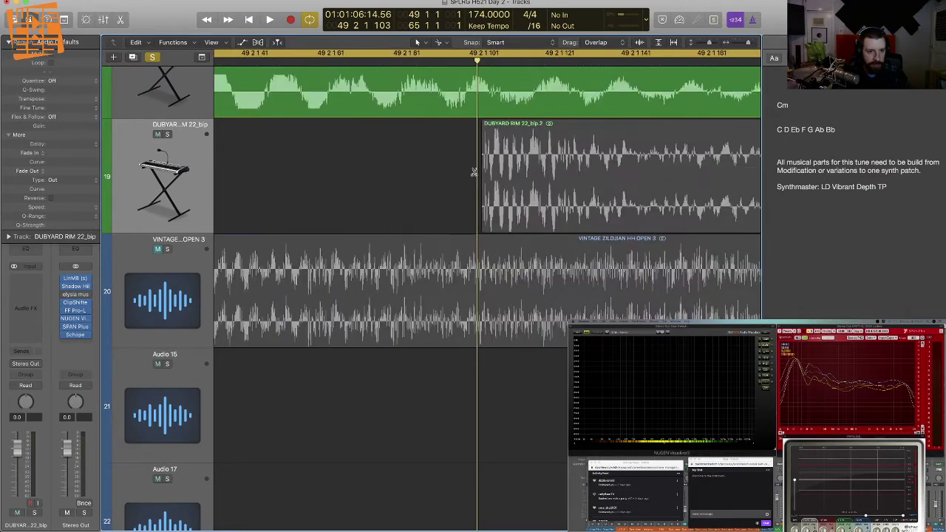
scroll(473, 172, "down", 4)
scroll(475, 172, "down", 5)
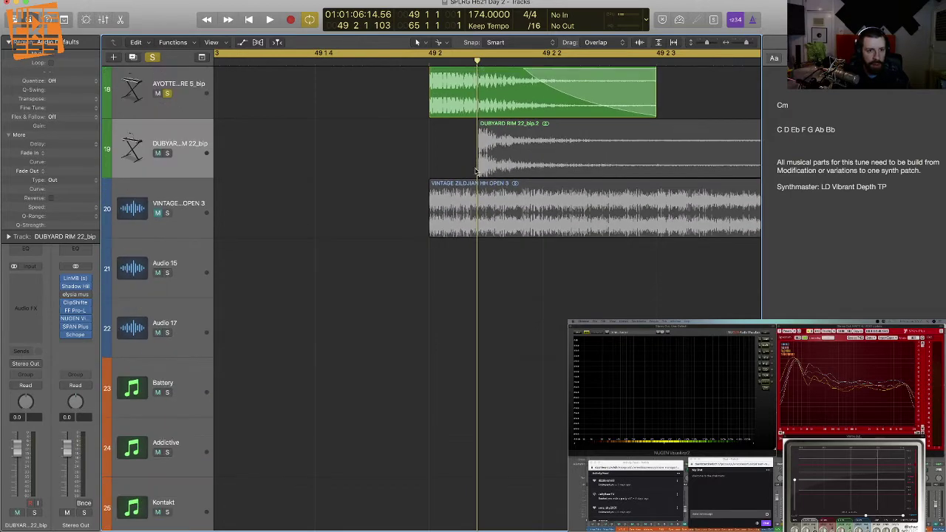
scroll(476, 172, "up", 3)
left_click_drag(498, 185, 480, 185)
Step: Solo the bounced rim track alongside the AYOTTE snare and play the two layers together
key("space")
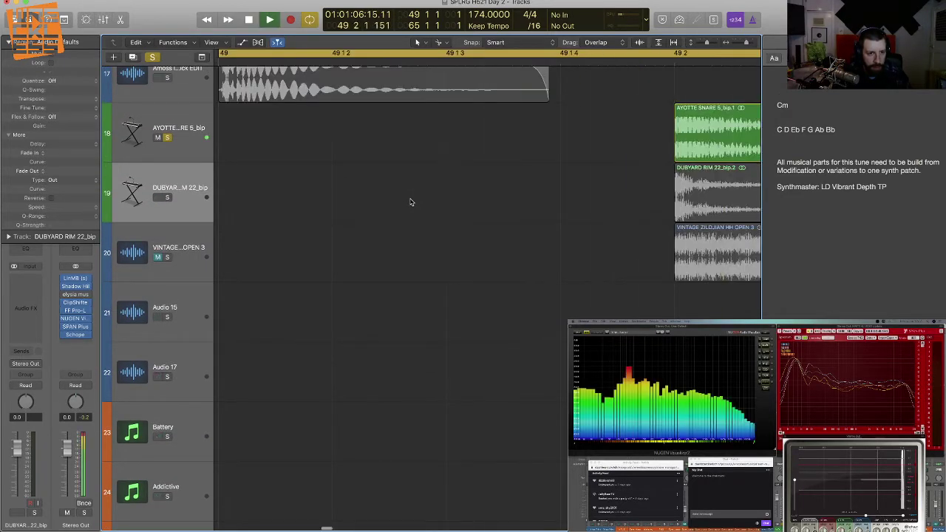
left_click(167, 198)
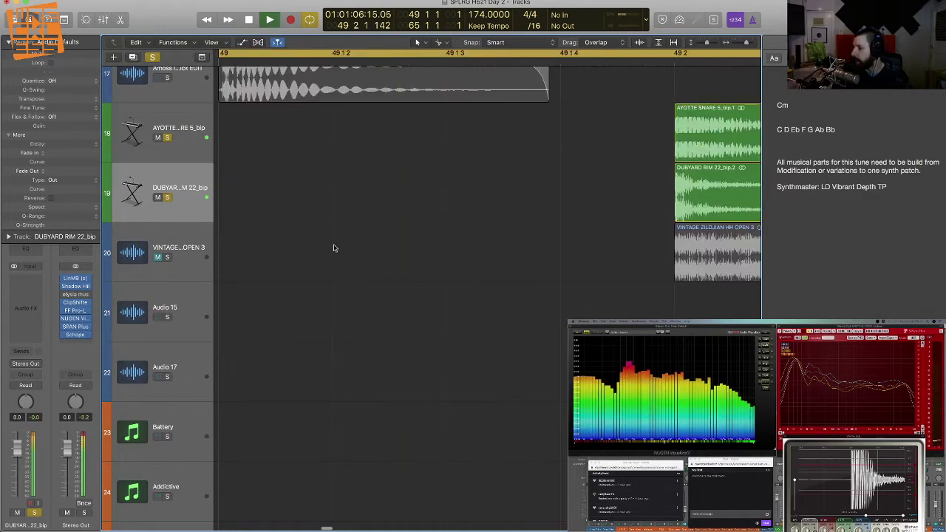
key("space")
Step: Add the VINTAGE ZILDJIAN HH OPEN 3 track to the soloed layers and lower its volume to -7.6 dB during playback
key("super+Left")
key("super+Left")
key("super+Left")
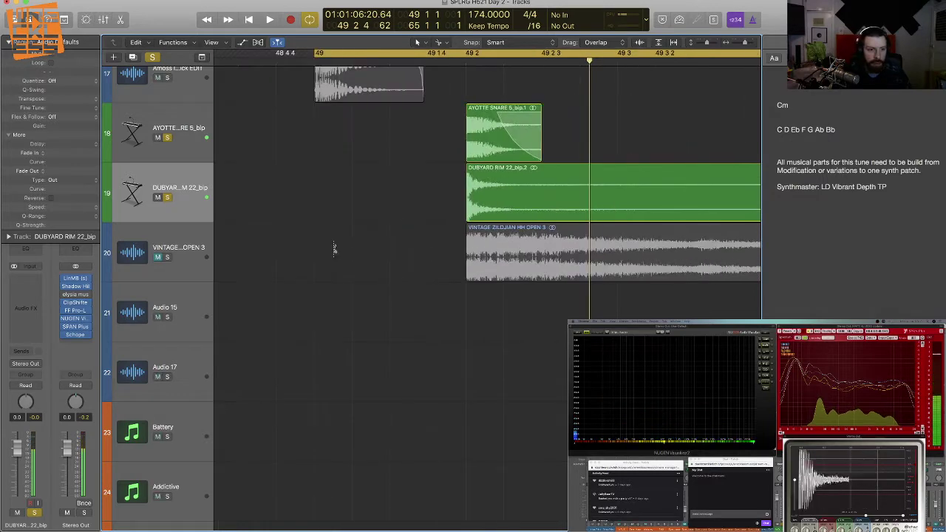
key("super+Up")
key("super+Up")
key("super+Up")
key("super+Up")
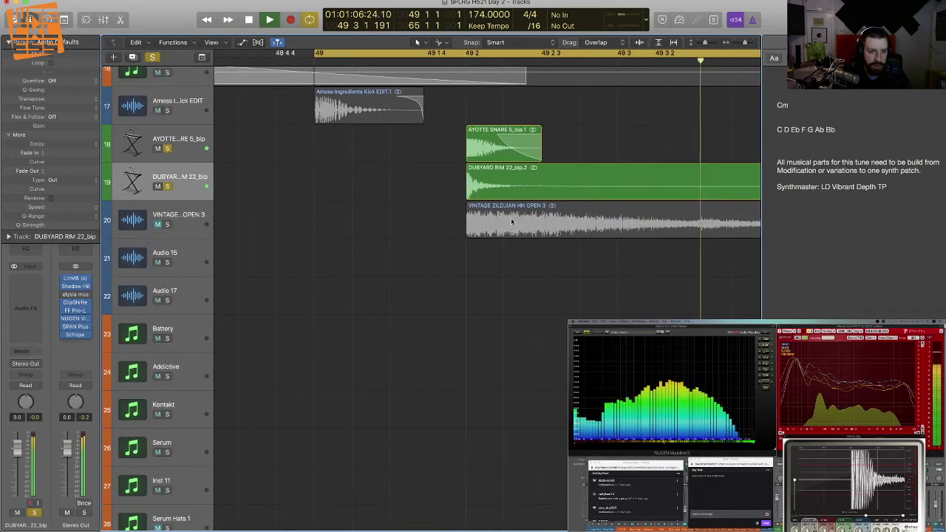
scroll(510, 222, "up", 3)
scroll(507, 254, "right", 3)
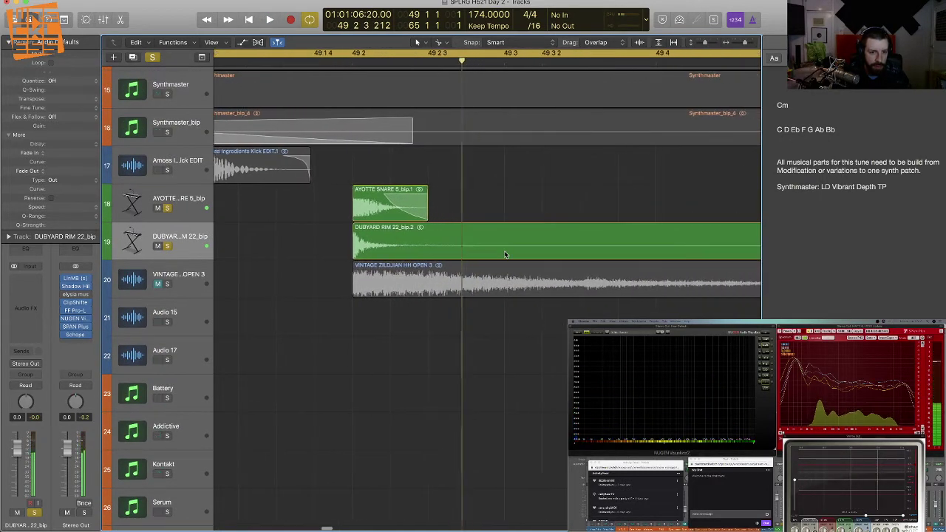
left_click(168, 286)
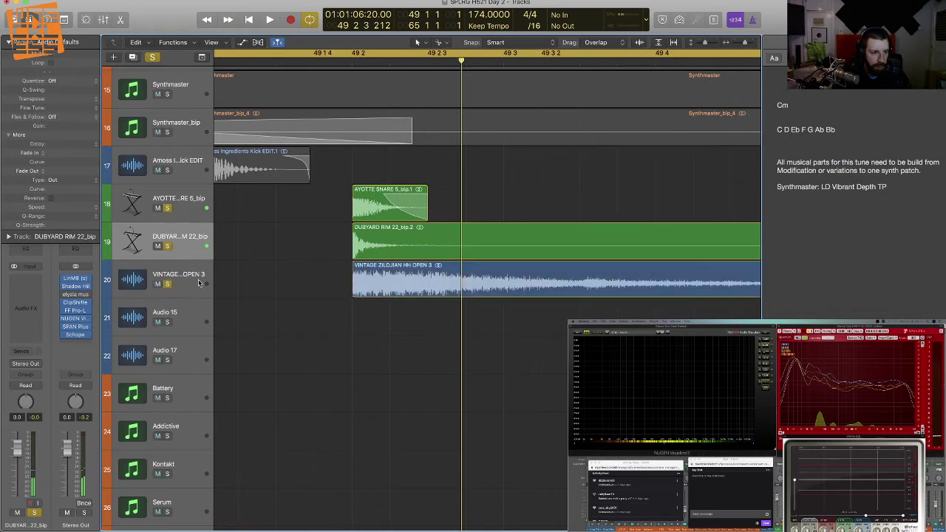
left_click(200, 281)
key("space")
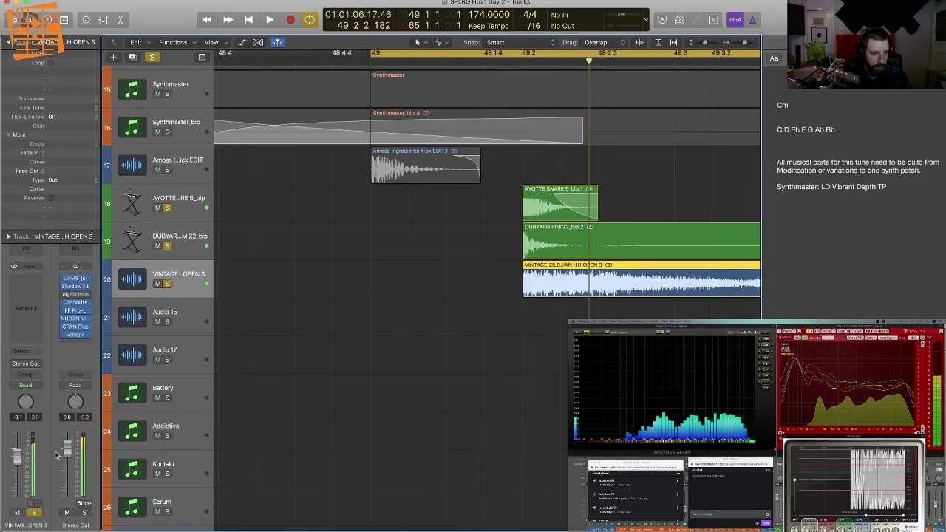
key("space")
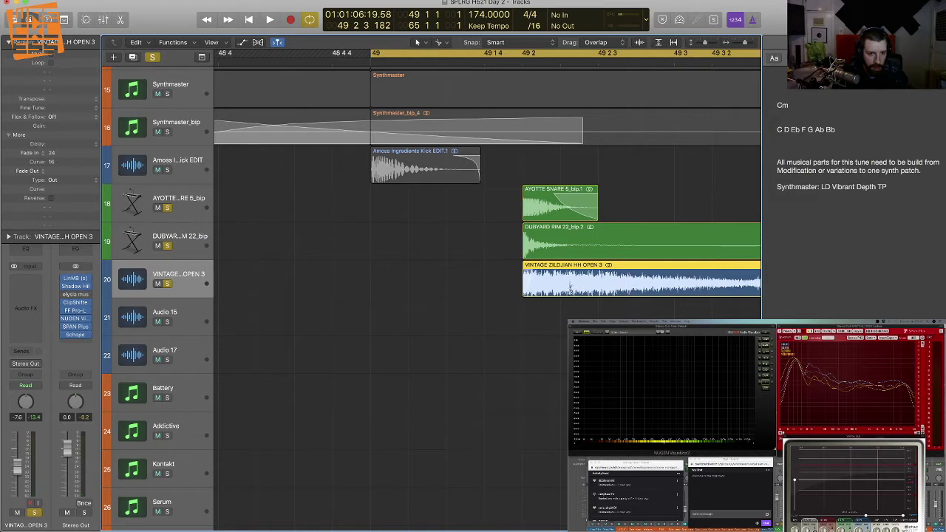
Step: Give the open hi-hat region a fade-in of 24 with curve 16, cut off its tail at 49 2 3 1 and fade out the end
left_click_drag(570, 286, 452, 296)
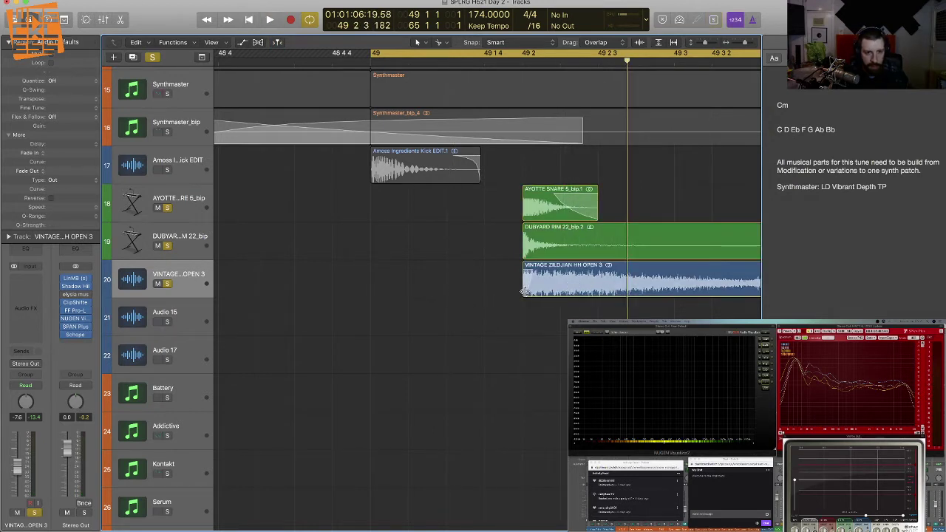
left_click_drag(524, 290, 600, 289)
key("space")
left_click(546, 345)
key("space")
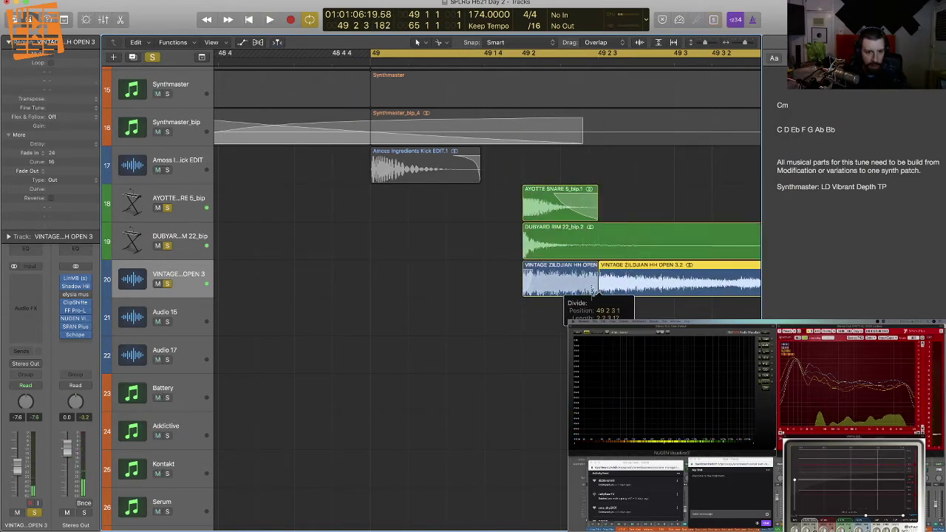
key("BackSpace")
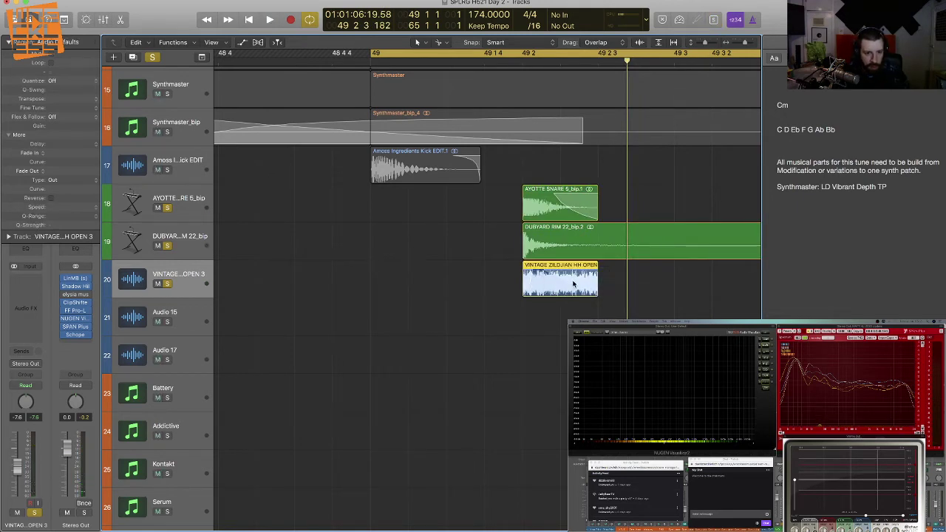
key("space")
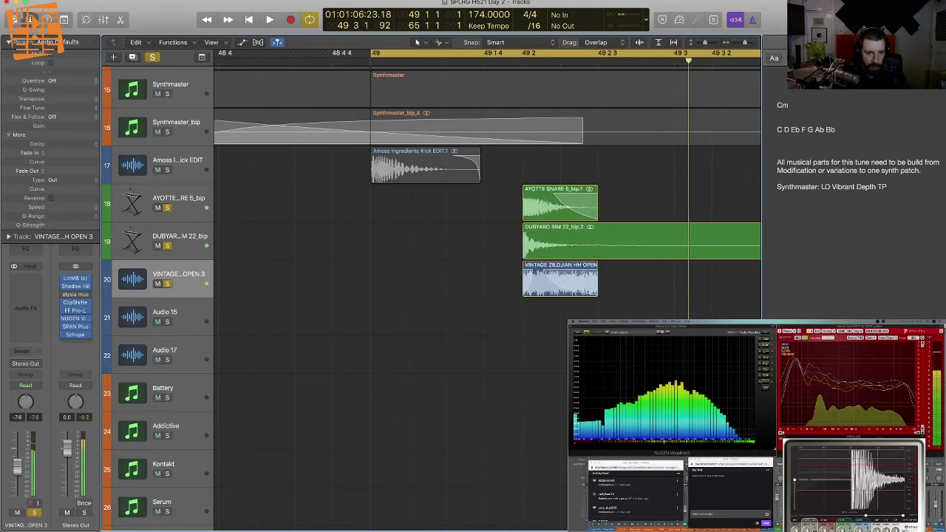
Step: Cut the DUBYARD RIM 22 region at 49 2 3 1, delete its tail and apply a fade-out of 131
left_click_drag(597, 248, 598, 248)
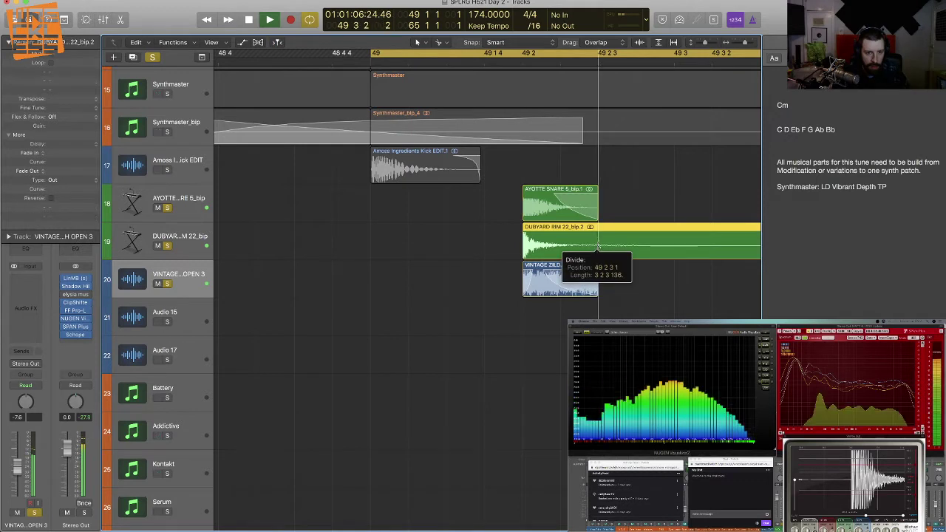
key("Delete")
key("space")
key("space")
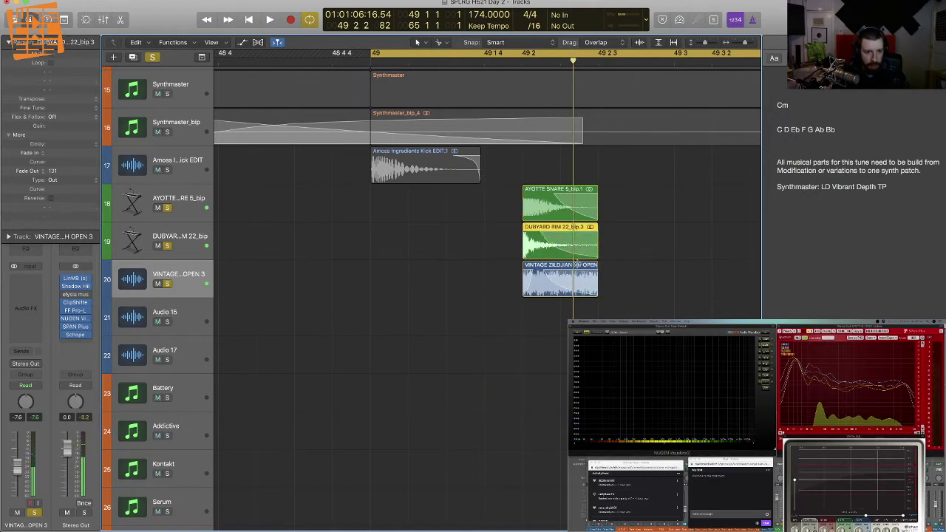
Step: Play the soloed snare, rim and open hi-hat layers together to check the combined hit
key("space")
left_click(672, 274)
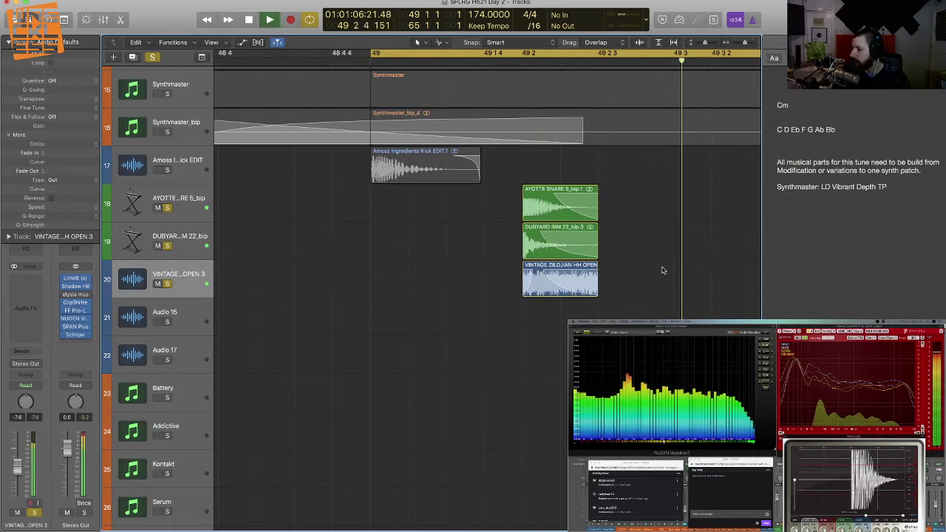
key("space")
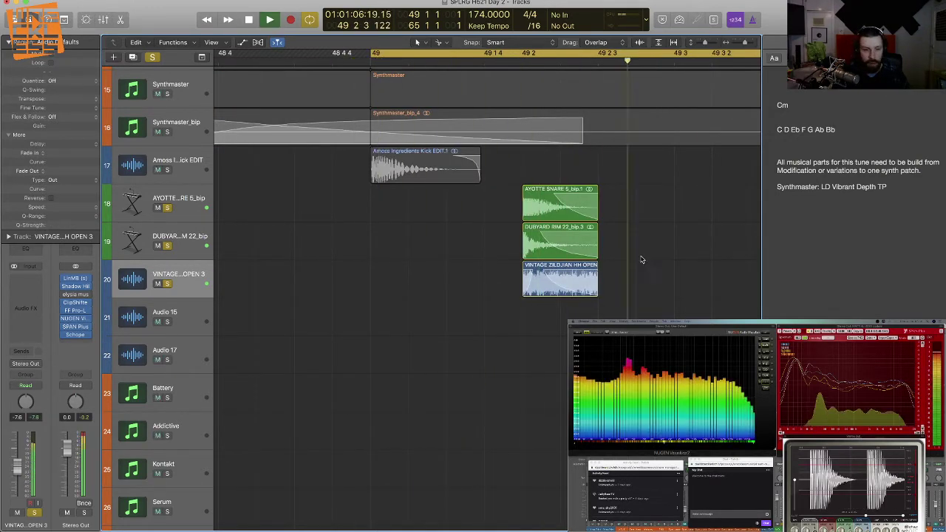
Step: Solo the Amoss Ingredients Kick EDIT track as well and audition the kick with the layered snare
key("space")
key("space")
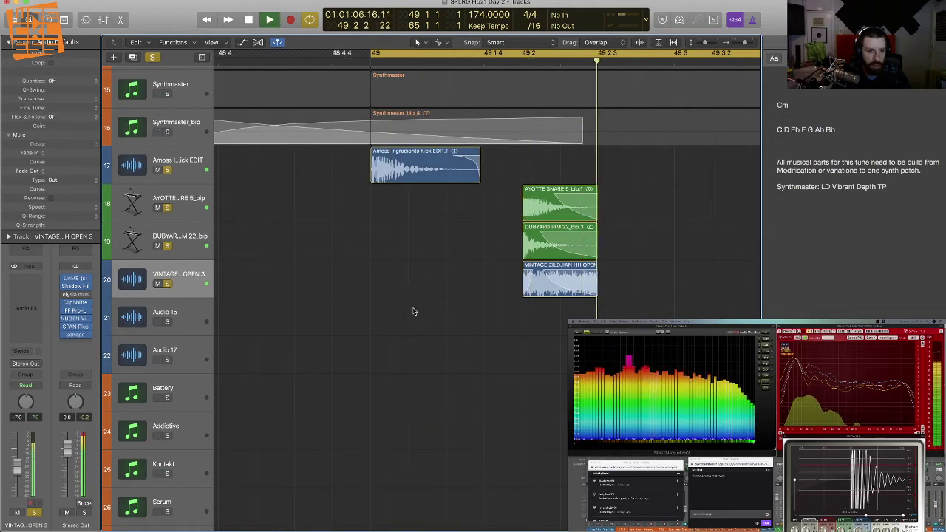
key("super+Left")
key("super+Left")
key("super+Up")
key("super+Up")
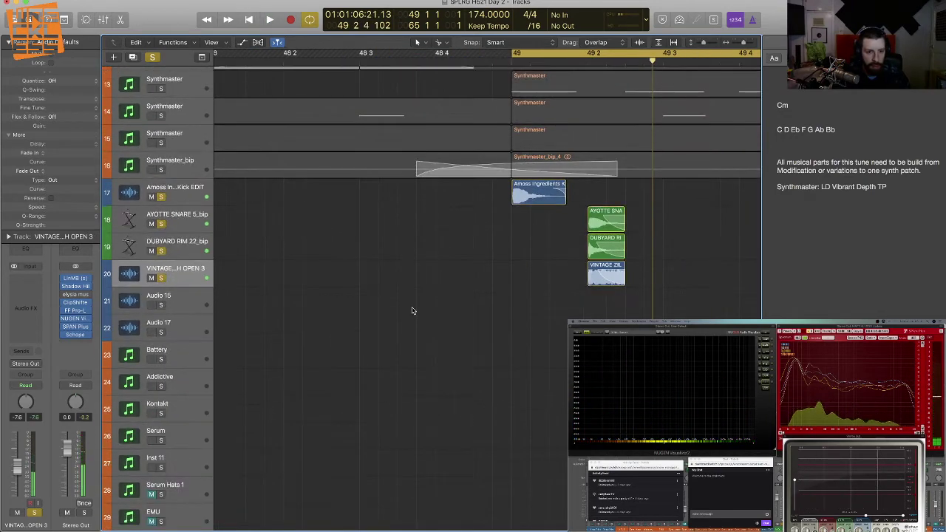
key("space")
key("space")
scroll(434, 311, "right", 6)
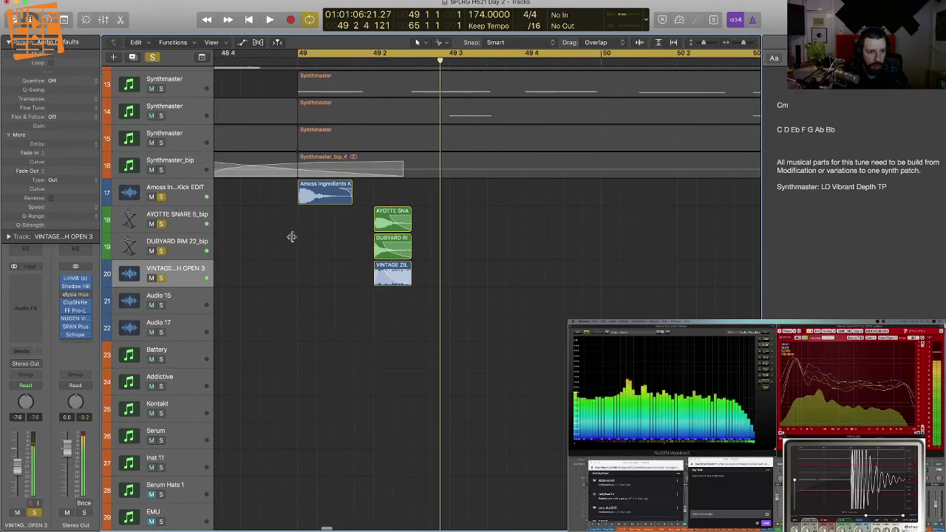
key("space")
key("space")
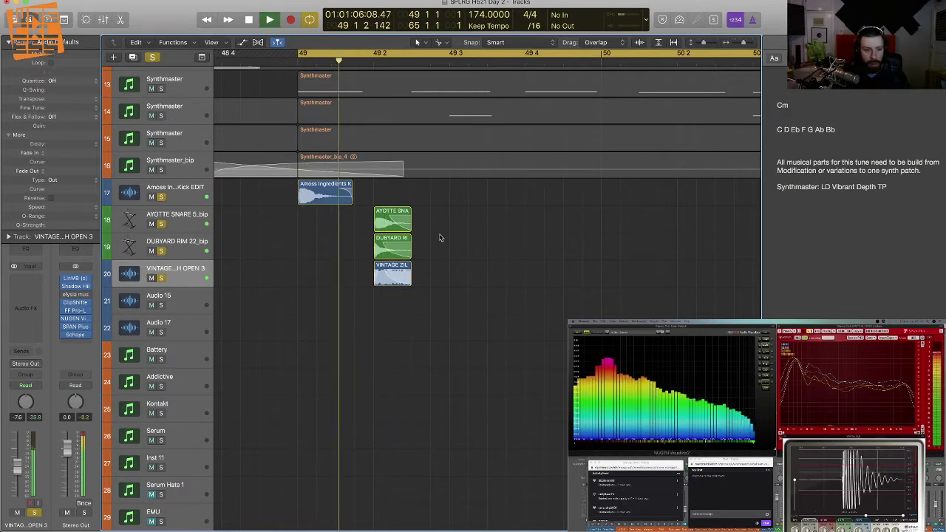
key("space")
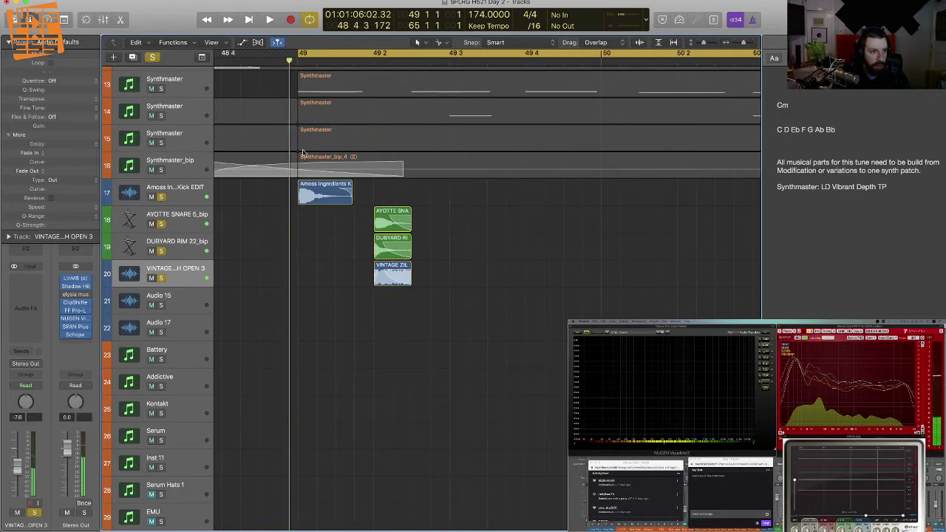
Step: Clear all track solos and play the kick and layered snare with the Synthmaster parts
key("space")
left_click(152, 56)
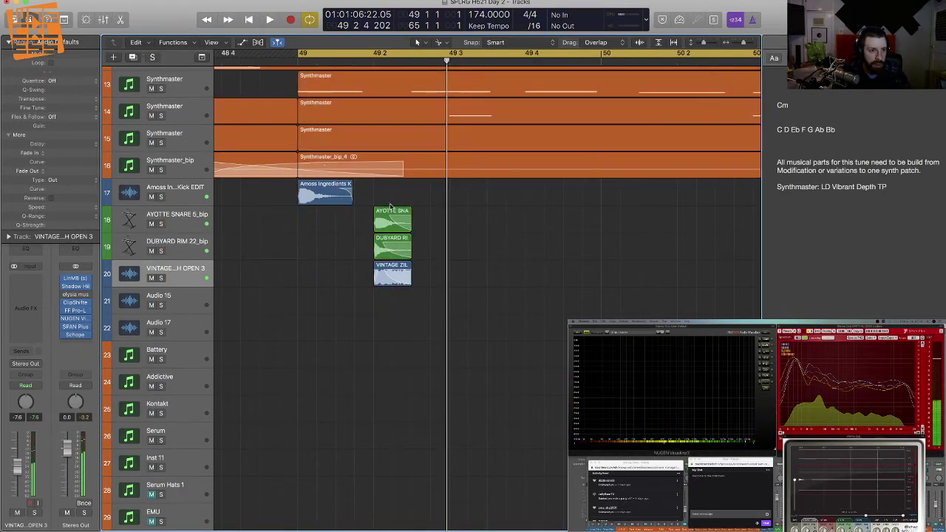
key("space")
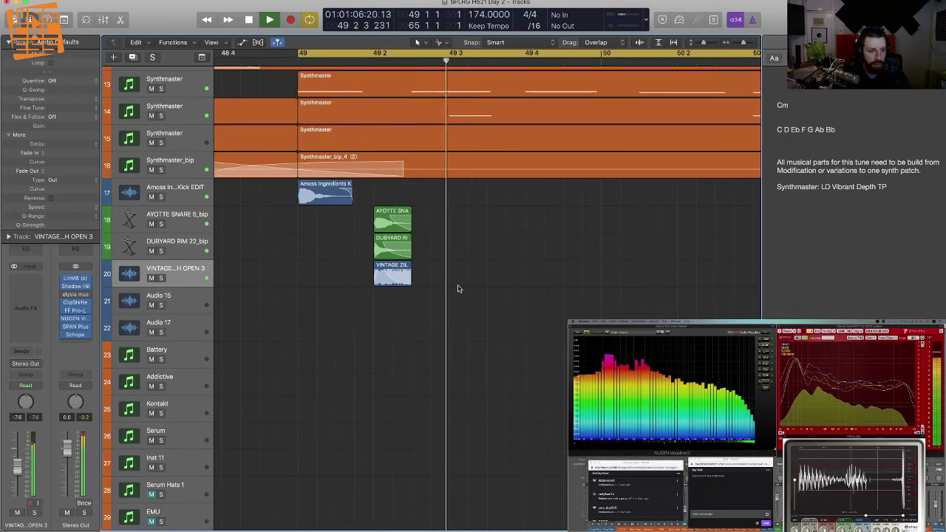
key("space")
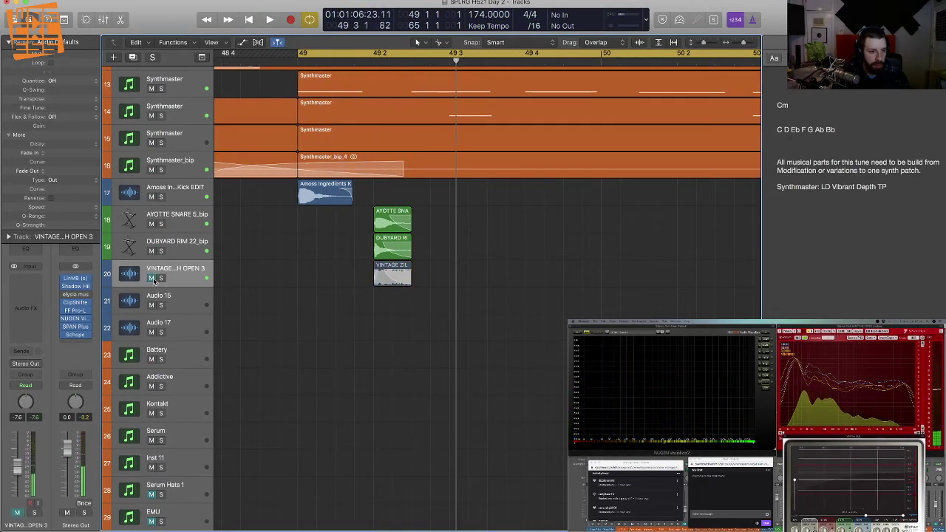
Step: Solo the VINTAGE ZILDJIAN HH OPEN 3 track and listen to the hi-hat layer on its own
left_click(161, 278)
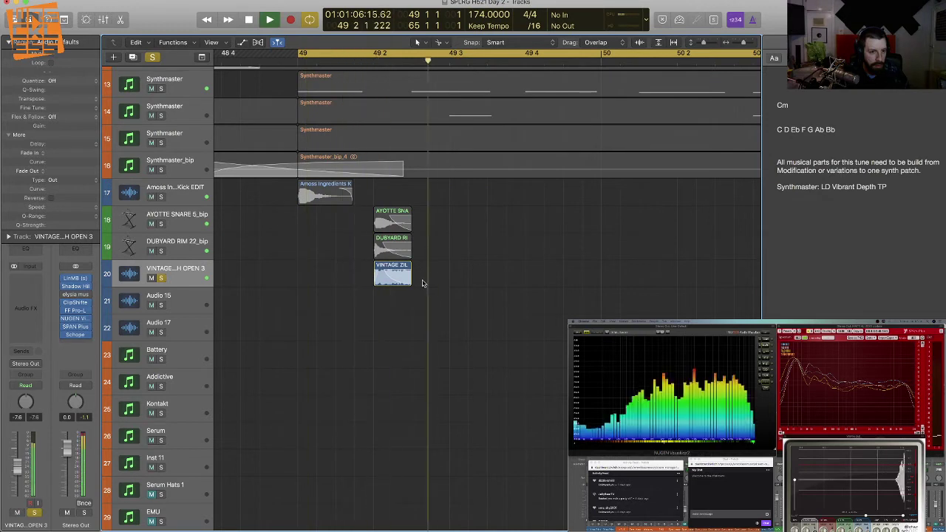
key("space")
key("space")
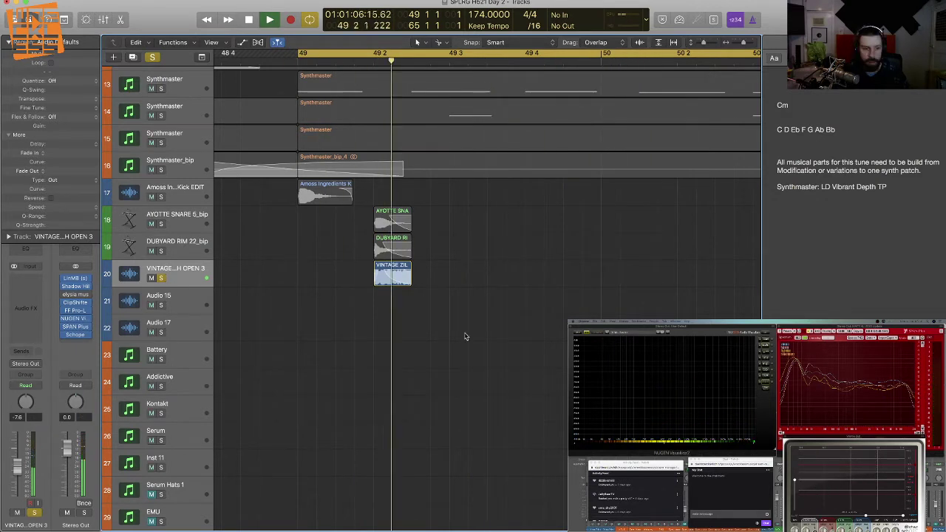
key("space")
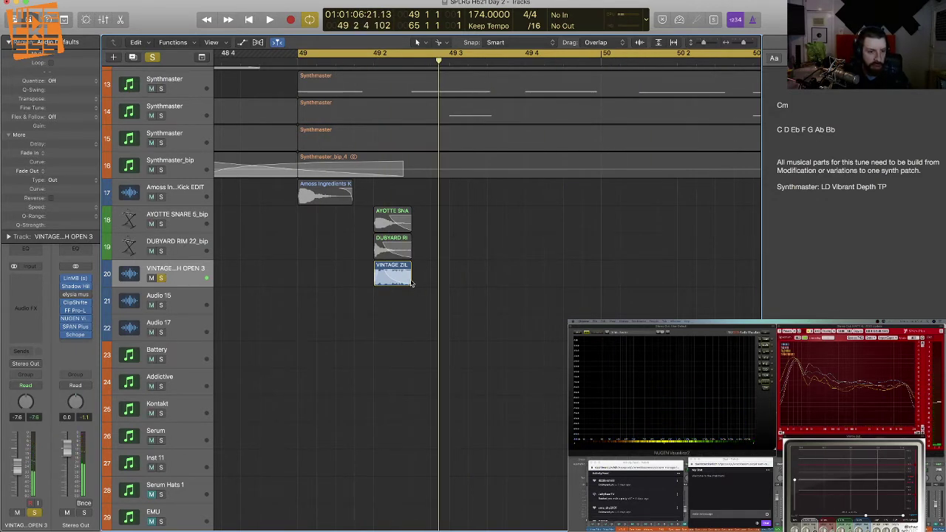
Step: Lengthen the open hi-hat region to just past bar 49 beat 3 and bounce it in place to a new track
left_click_drag(429, 282, 481, 310)
key("space")
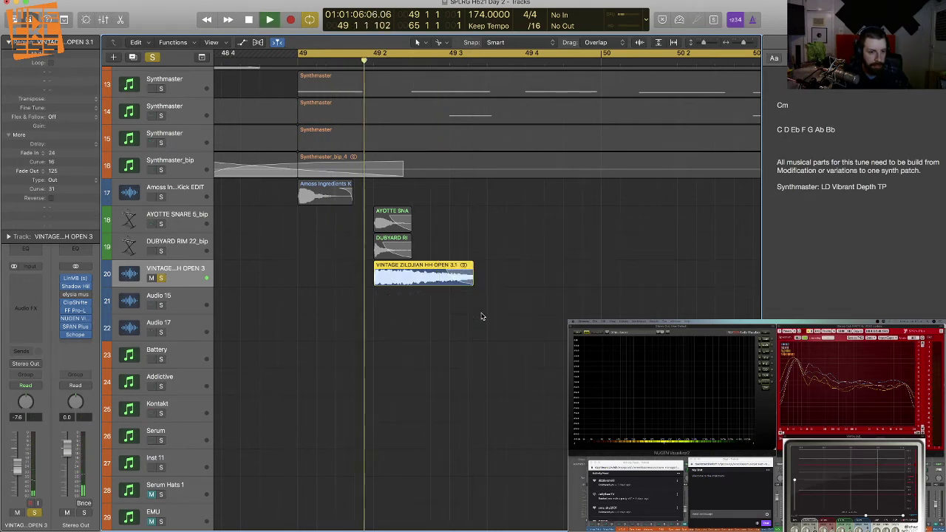
key("space")
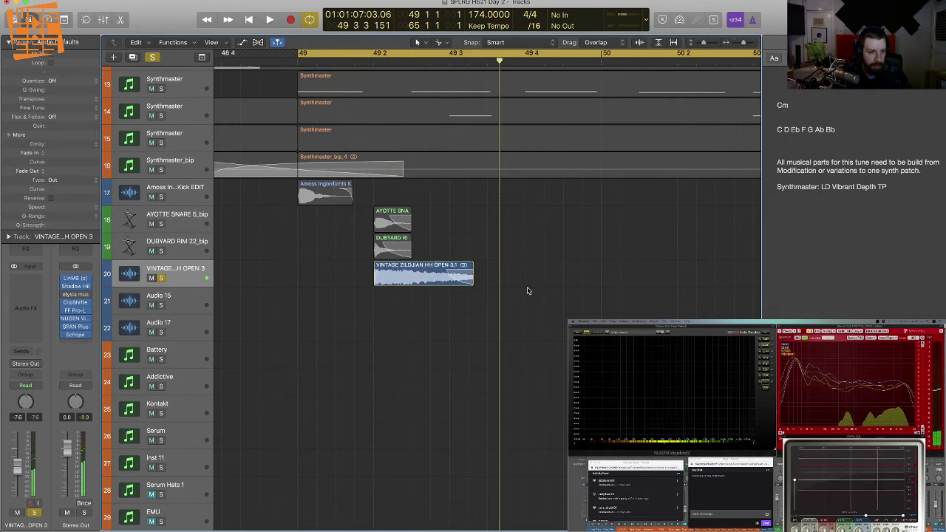
key("ctrl+b")
key("Return")
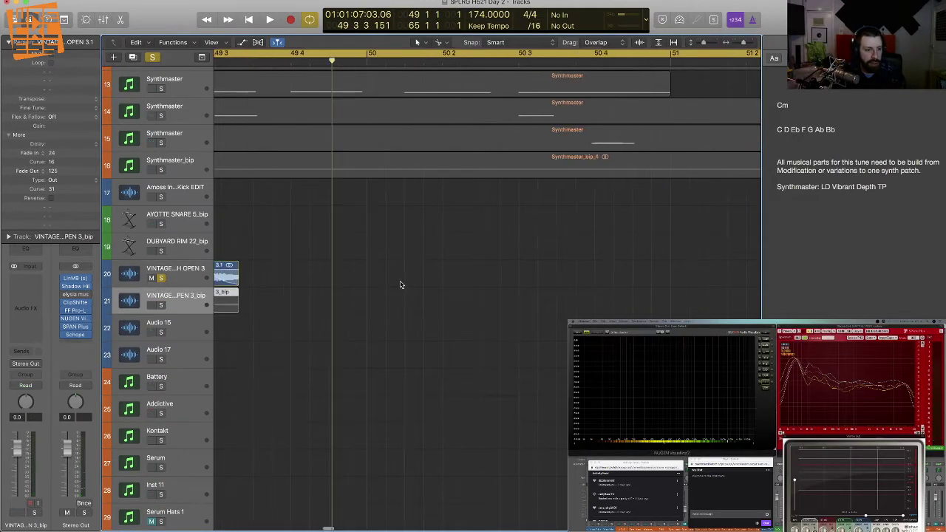
Step: Delete the original VINTAGE ZILDJIAN HH OPEN 3 region and its track, leaving the bounced version
left_click(207, 274)
key("Delete")
key("Delete")
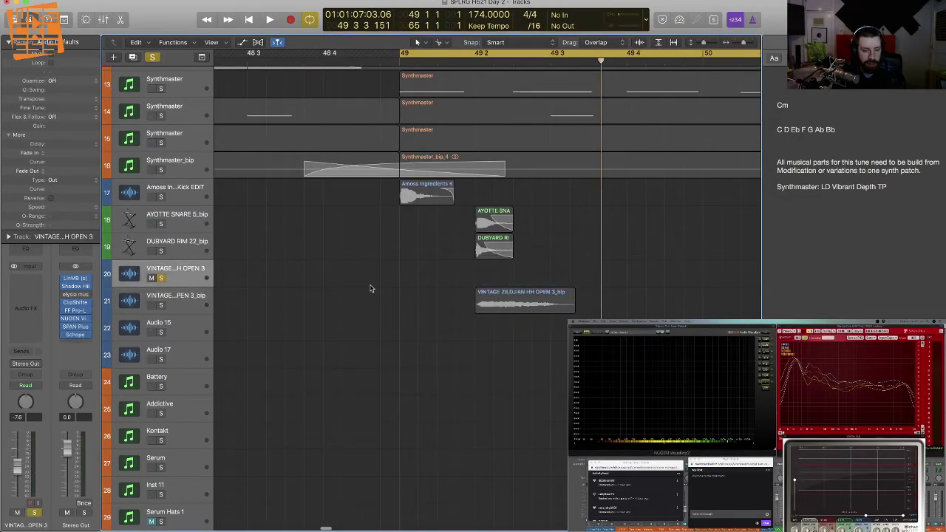
Step: Solo the bounced hi-hat track, insert a stereo SPAN Plus on it and examine its frequency spectrum during playback
left_click(161, 278)
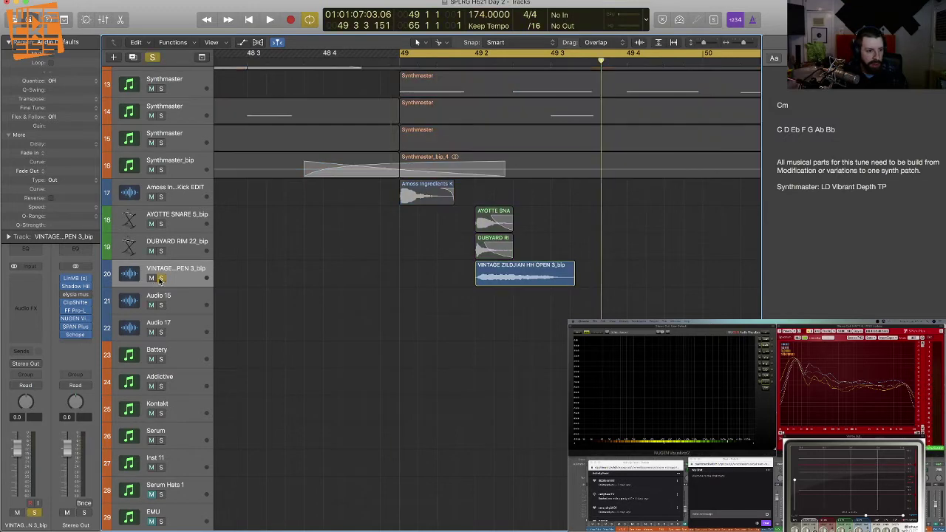
left_click(35, 285)
mouse_move(51, 323)
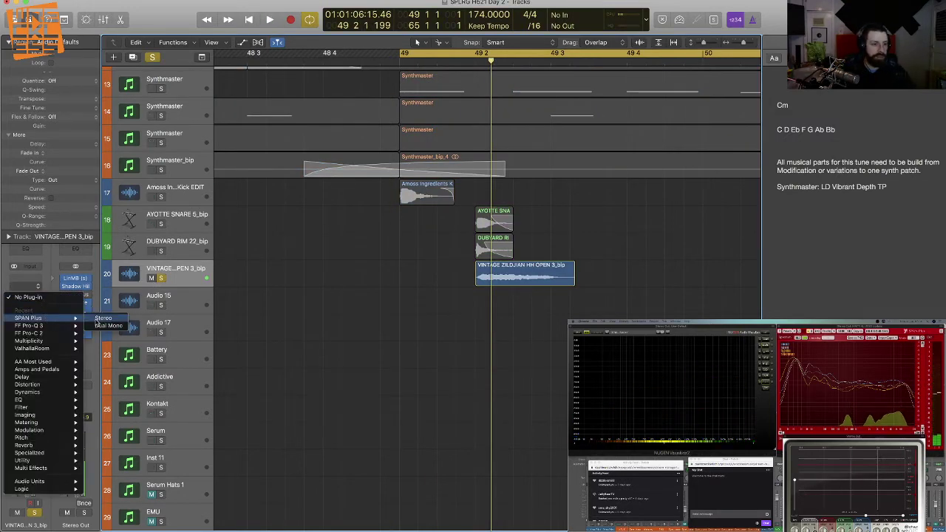
left_click(97, 319)
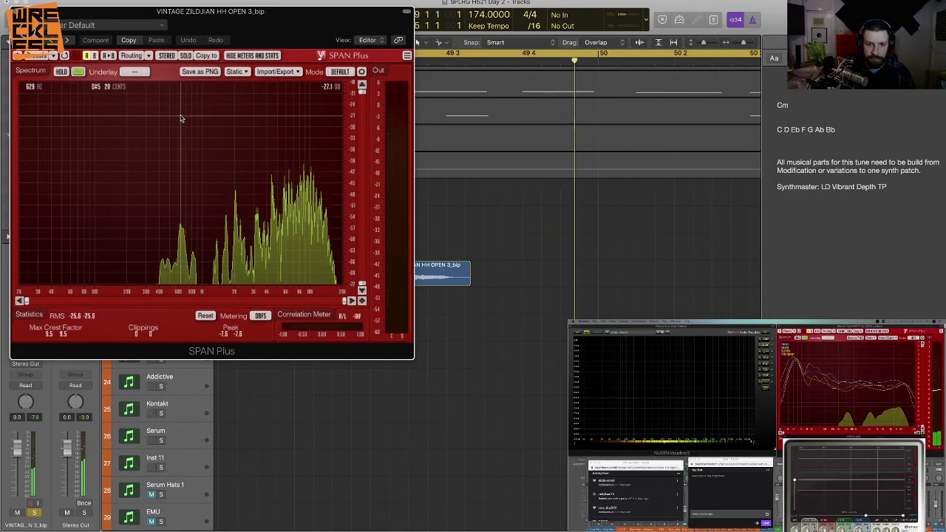
key("space")
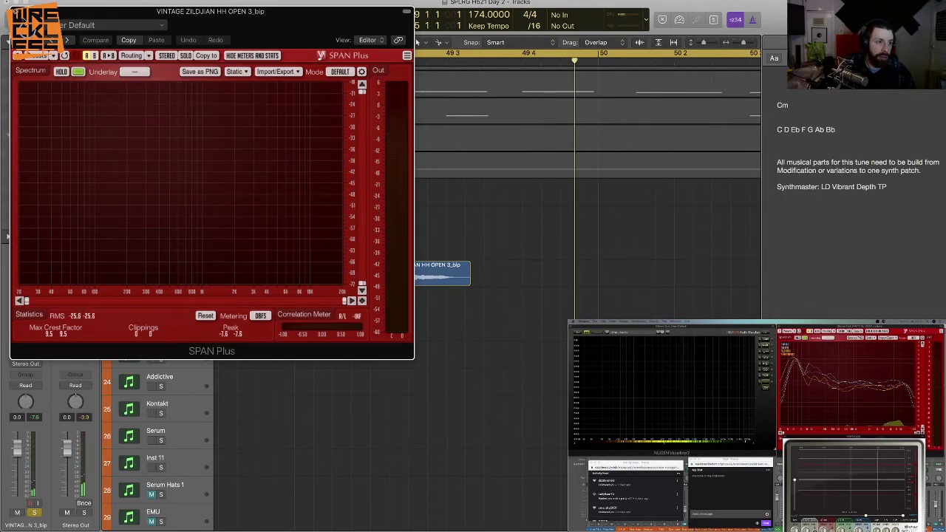
left_click(15, 12)
left_click_drag(360, 280, 360, 280)
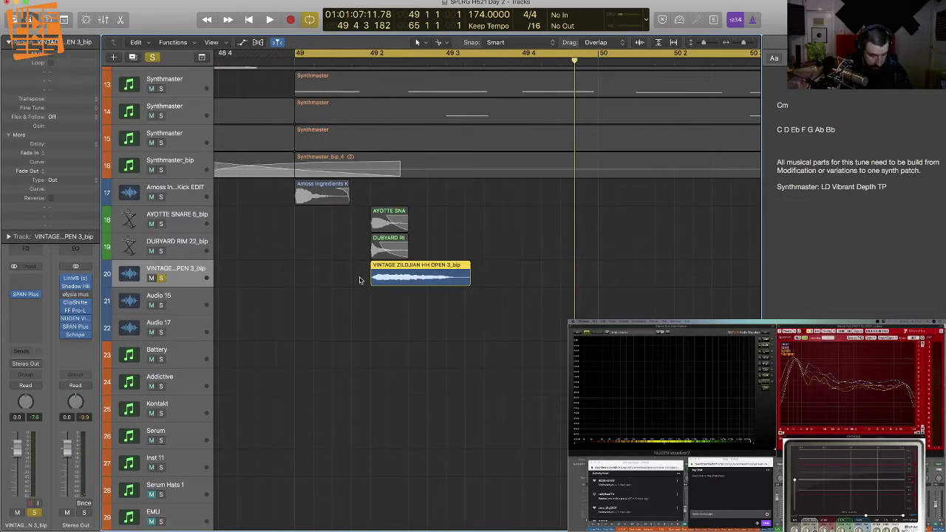
Step: Convert the bounced open hi-hat region to a new EXS24 sampler track and clear the solo on the source track
key("ctrl+e")
key("Escape")
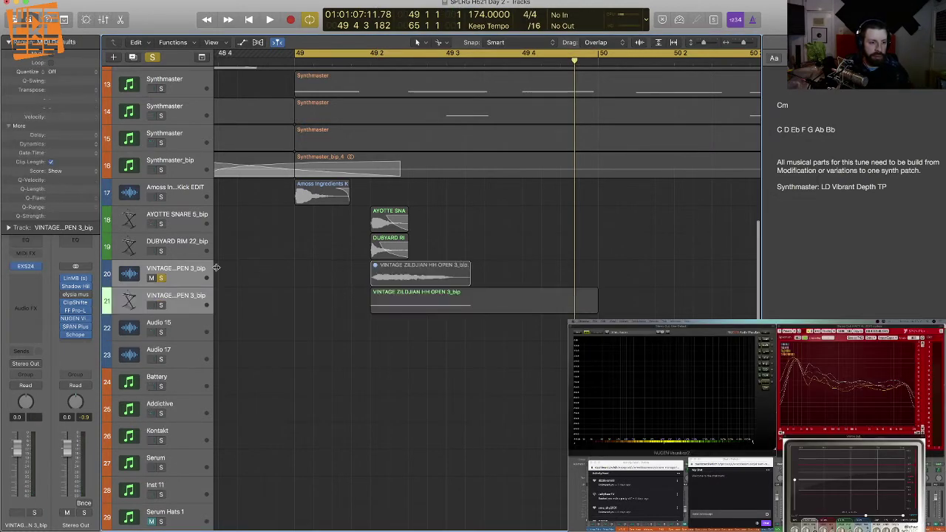
left_click(176, 277)
left_click(188, 298)
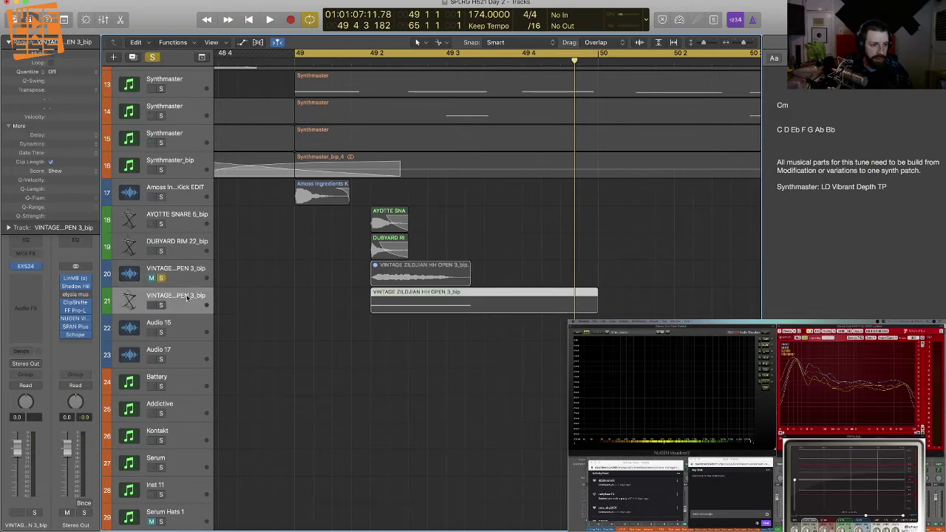
left_click(160, 279)
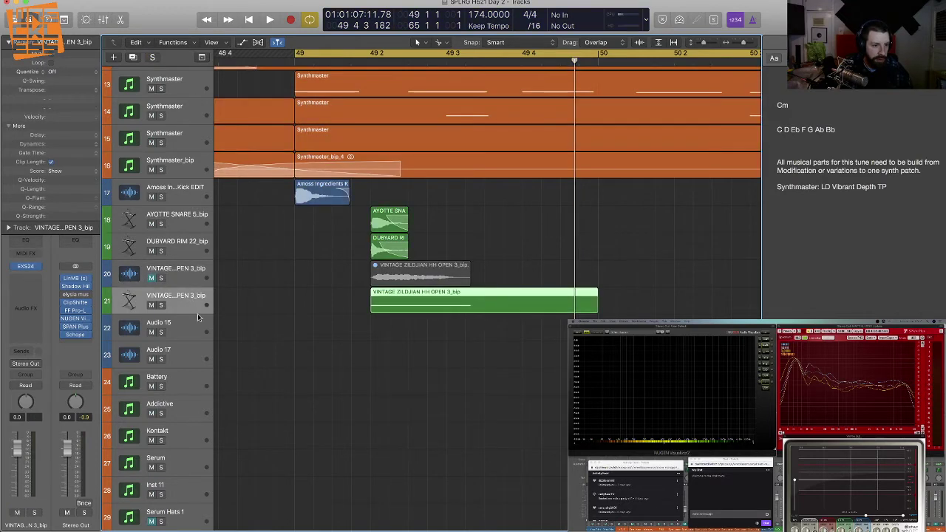
Step: Set the hi-hat sampler's EXS24 tune to -1 and bounce its region in place to a new track
left_click(41, 264)
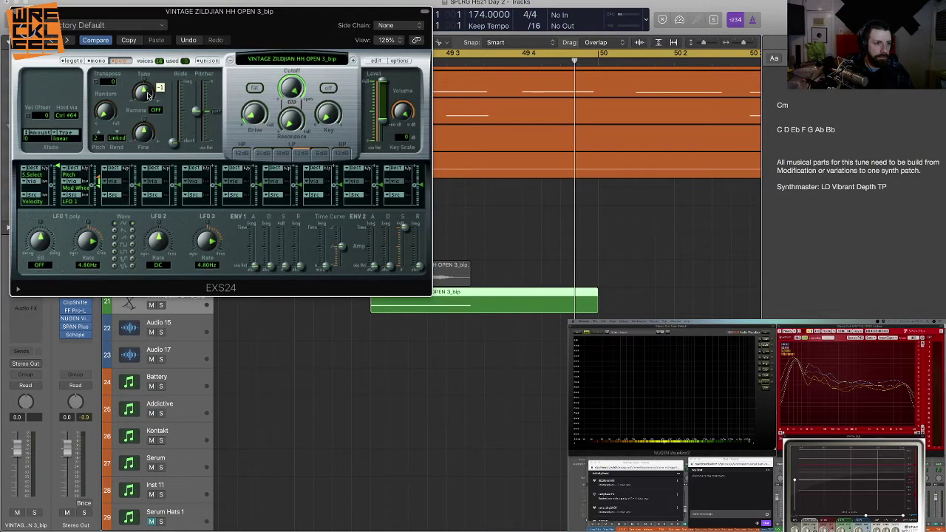
key("super+w")
left_click_drag(520, 370, 414, 313)
key("ctrl+b")
key("Return")
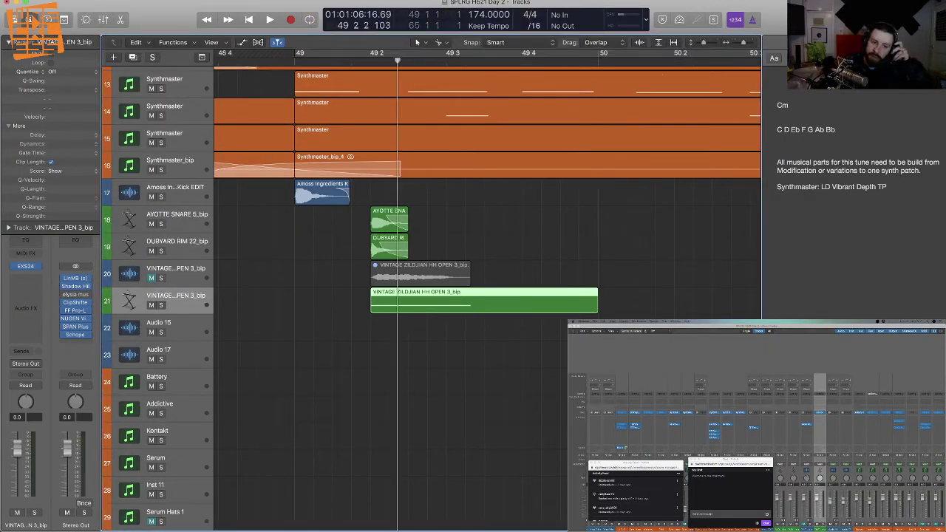
Step: Delete the hi-hat sampler region, its track and the muted source track, leaving only the newly bounced hi-hat
scroll(465, 443, "left", 5)
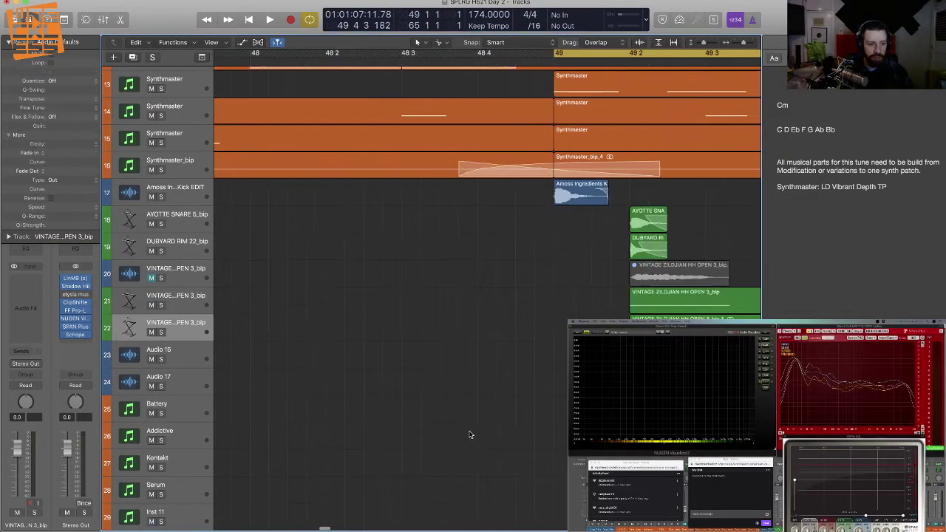
left_click(207, 302)
key("Delete")
scroll(260, 320, "right", 3)
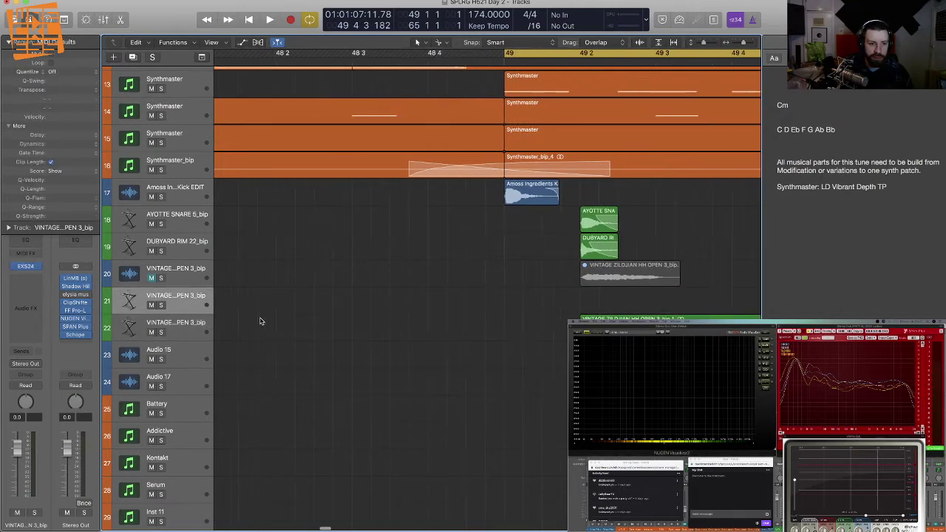
left_click(200, 278)
key("Delete")
key("super+Delete")
key("super+Delete")
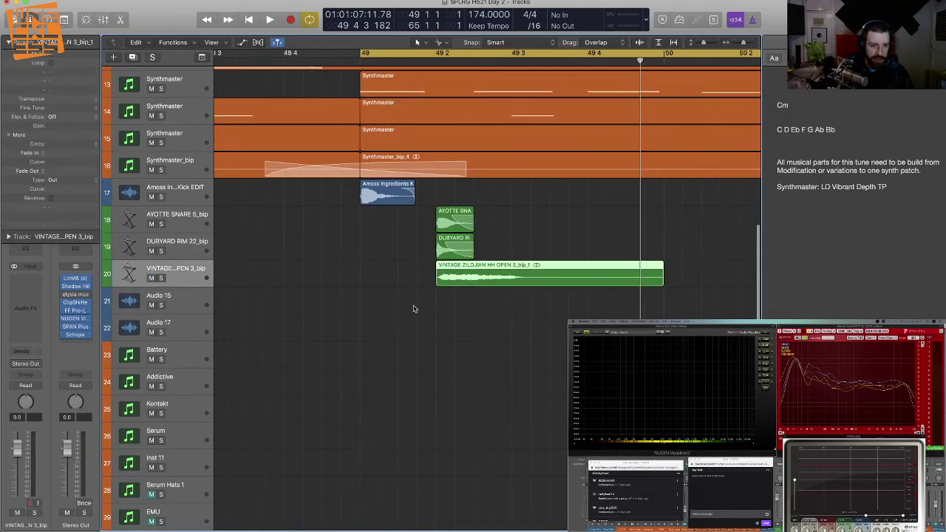
Step: Play the hi-hat with the drums, split its region just before bar 49 beat 3 and delete the tail
key("space")
left_click(474, 276)
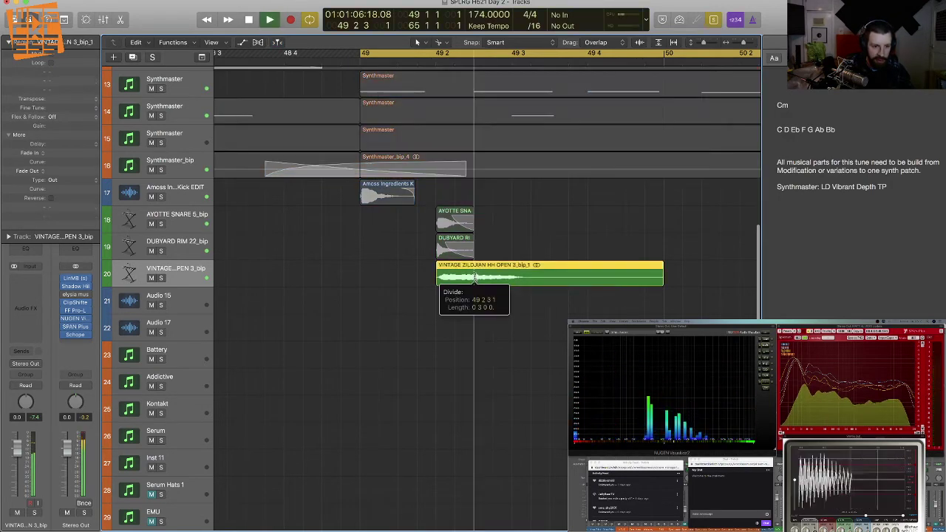
left_click_drag(473, 277, 505, 295)
key("space")
key("Delete")
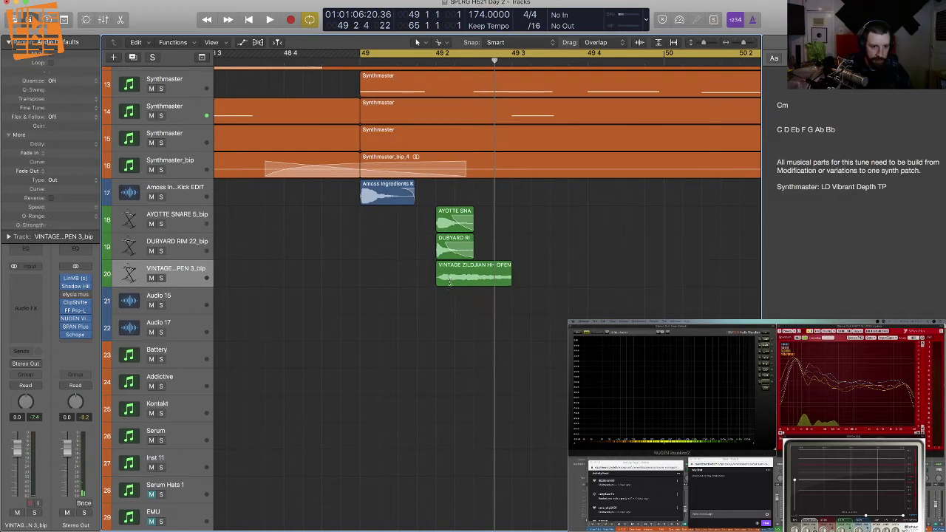
Step: Shorten the hi-hat region to the snare's length and give it a fade-in of 20 and a fade-out of 127
mouse_move(449, 283)
left_mouse_down()
mouse_move(473, 279)
mouse_move(437, 279)
left_mouse_up()
scroll(448, 281, "up", 3)
scroll(450, 283, "up", 3)
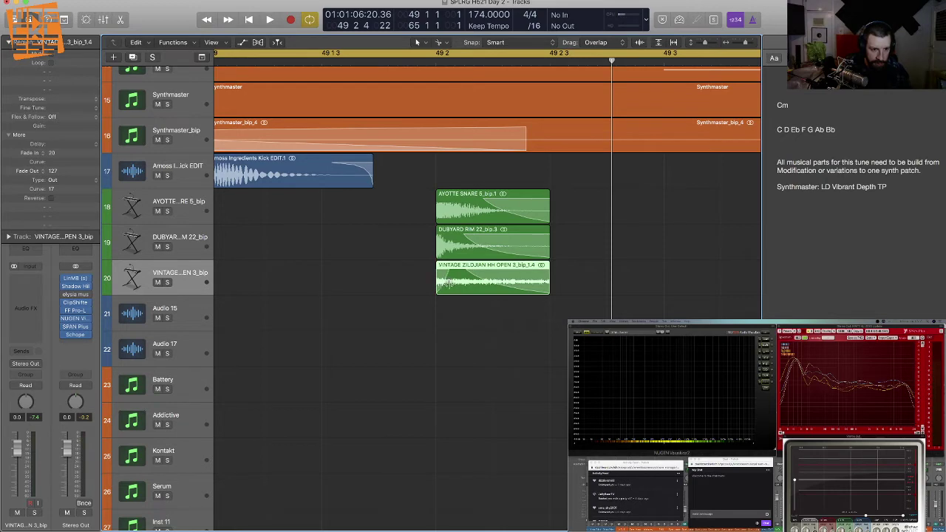
Step: Play from bar 49 to audition the faded hi-hat layered with the kick, snare, rim and Synthmaster parts
key("space")
key("space")
key("space")
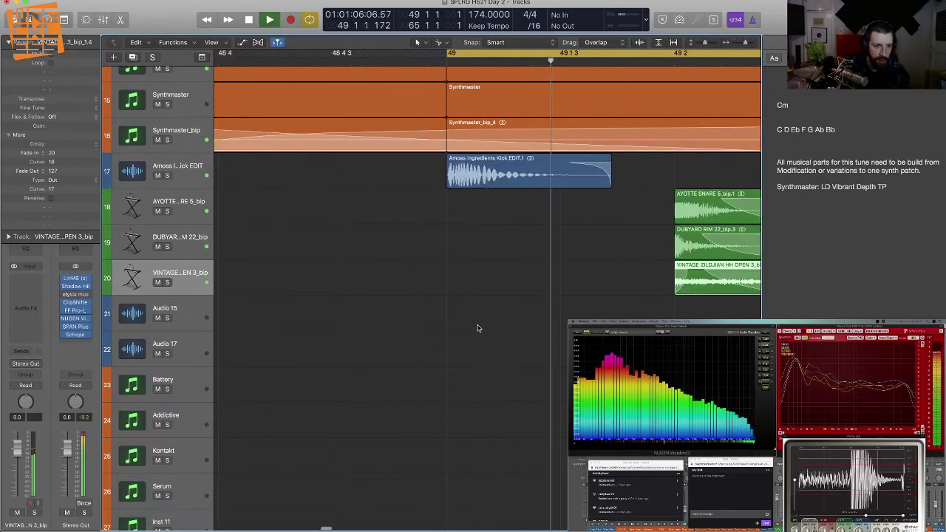
key("super+Left")
key("super+Up")
key("super+Up")
key("super+Up")
key("space")
scroll(466, 275, "left", 8)
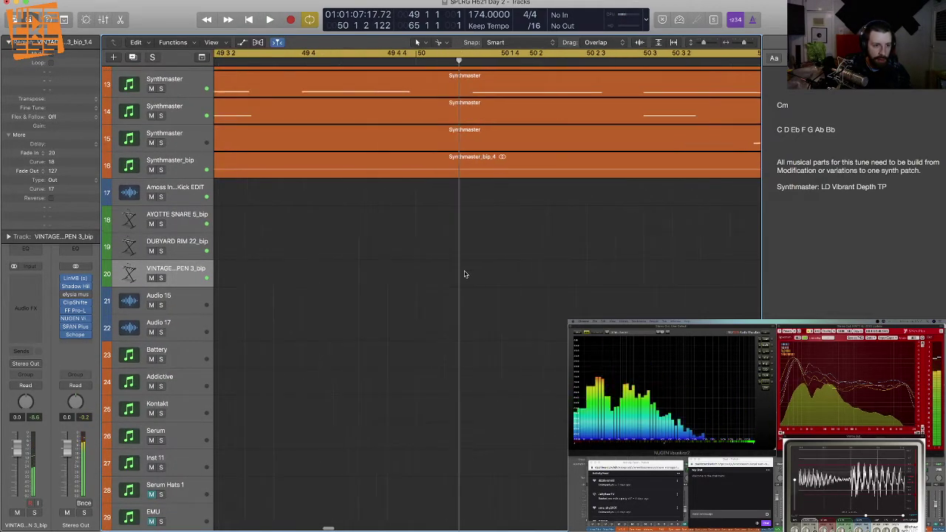
scroll(460, 275, "left", 2)
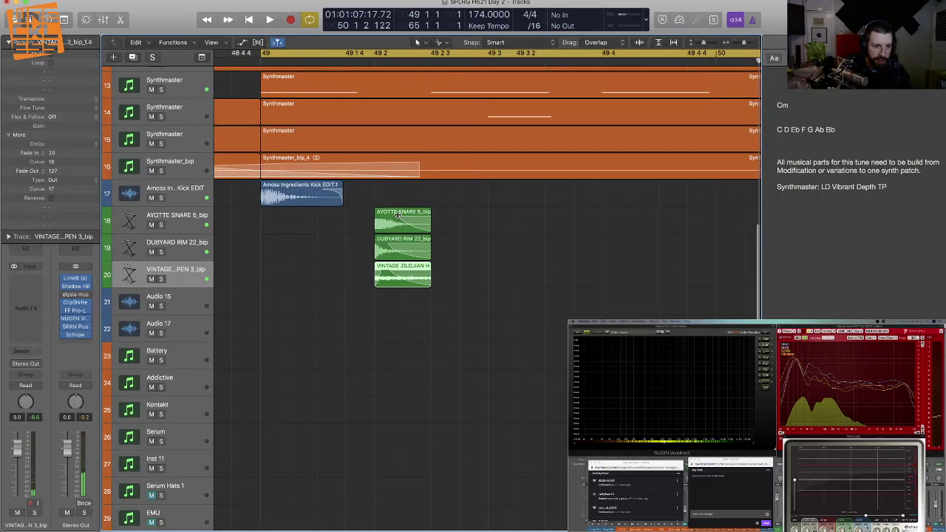
Step: Lengthen the AYOTTE SNARE 5 region's fade-out to 153 and set its curve to 87
key("super+Right")
key("super+Down")
key("super+Down")
key("super+Down")
key("super+Down")
key("super+Down")
key("super+Down")
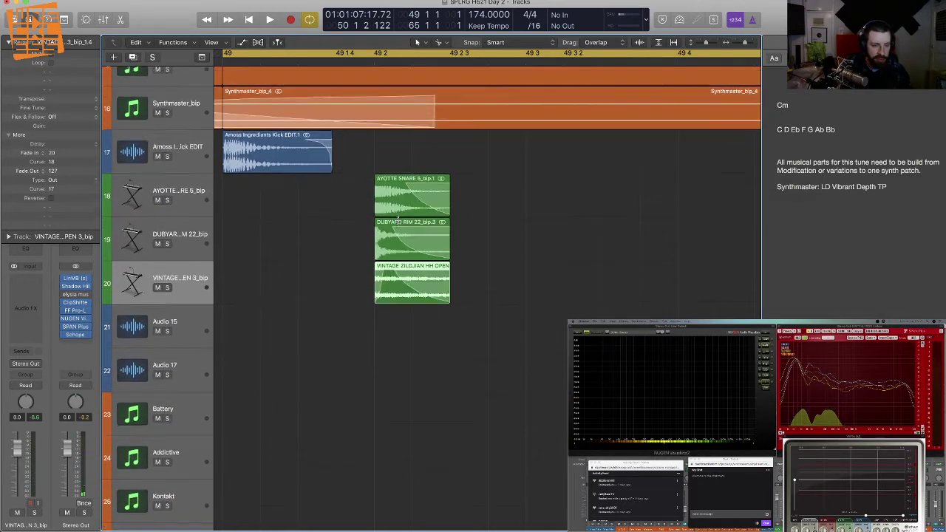
scroll(398, 219, "up", 2)
scroll(397, 218, "up", 4)
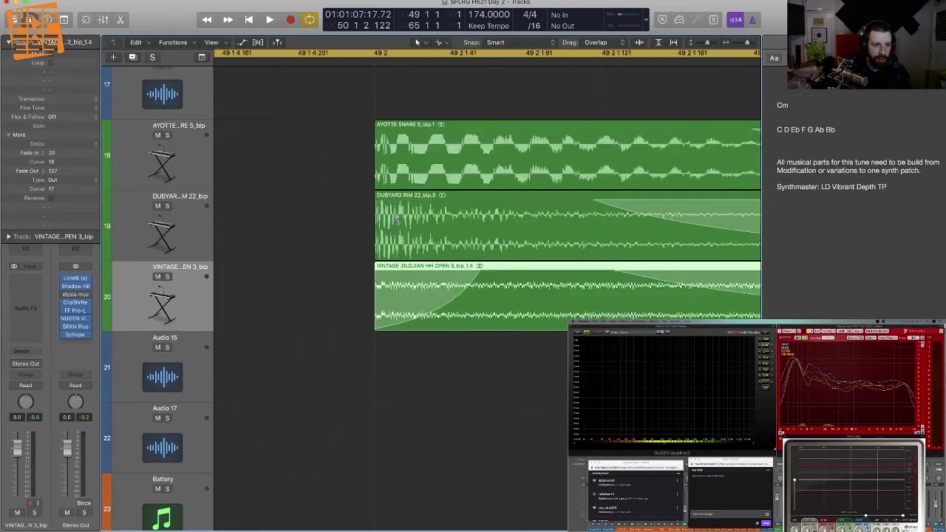
scroll(397, 219, "down", 5)
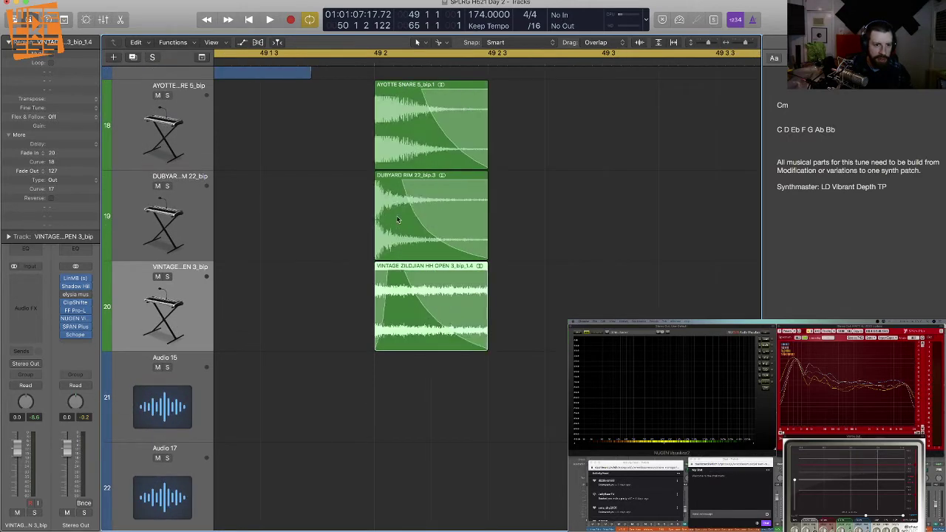
scroll(418, 169, "up", 2)
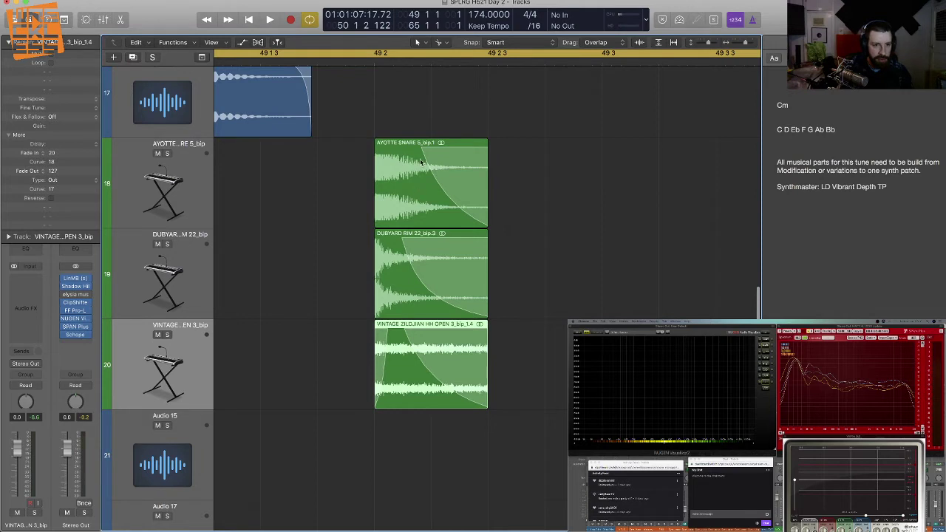
left_click_drag(423, 148, 381, 148)
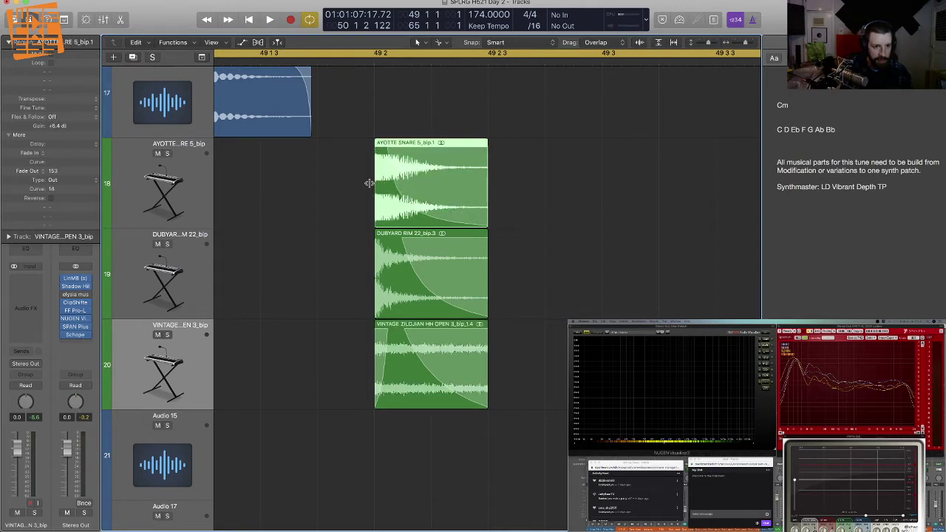
left_click_drag(370, 183, 370, 184)
Step: Audition the layered snare repeatedly and set the AYOTTE SNARE 5 fade-out curve to 39
key("space")
key("space")
key("space")
key("space")
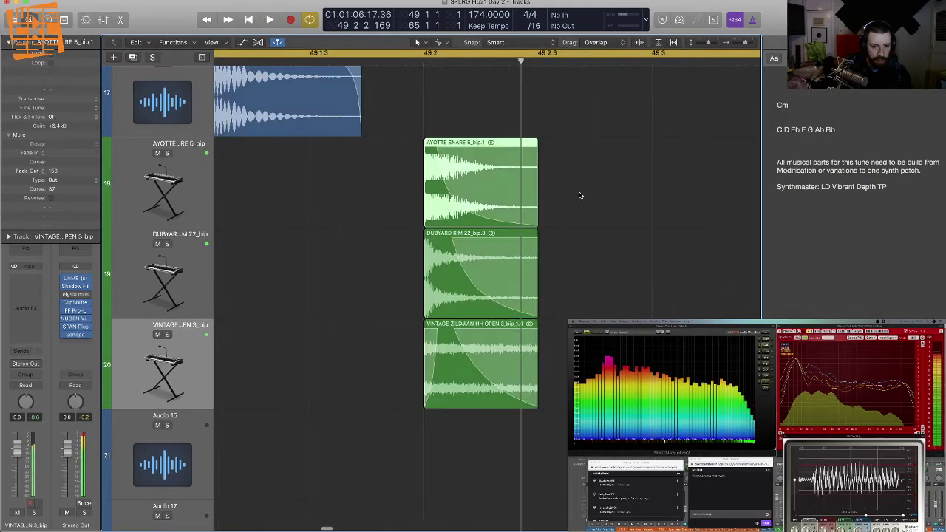
key("space")
key("space")
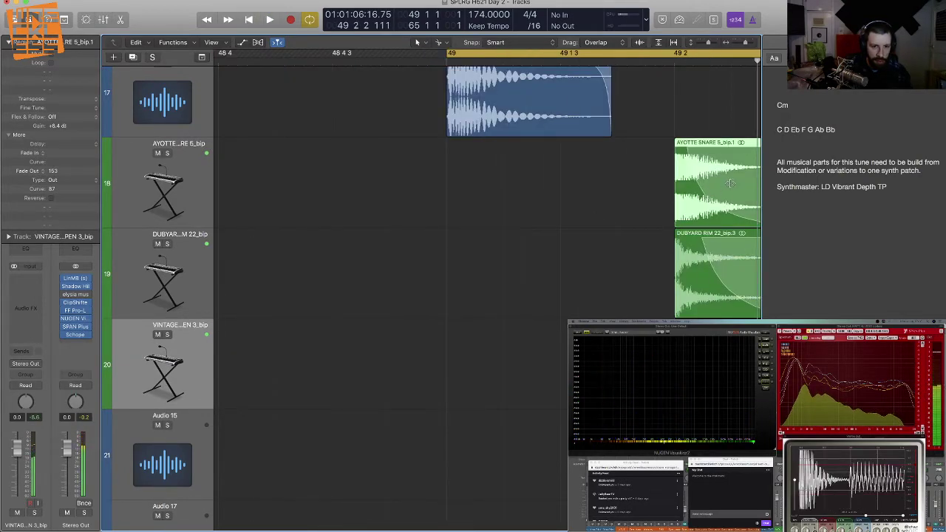
key("space")
key("space")
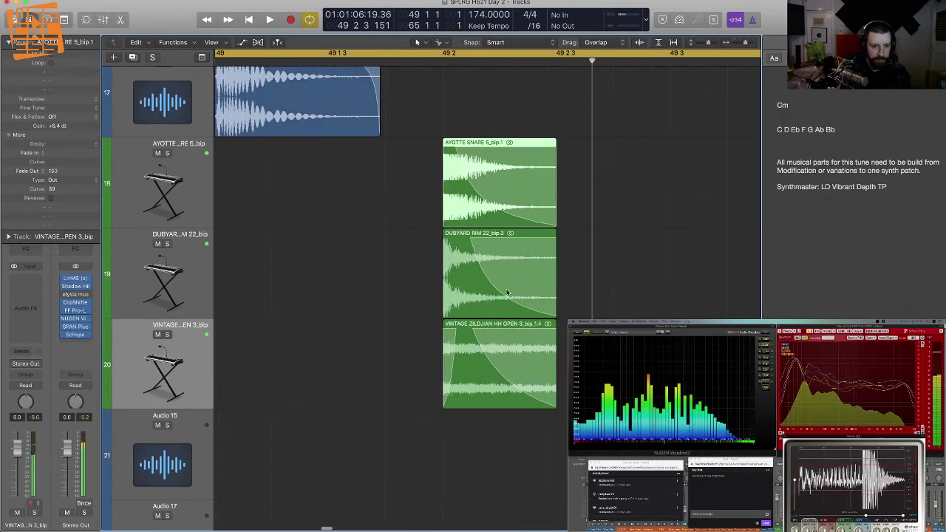
Step: Lengthen the DUBYARD RIM 22 region's fade-out to 151 with a curve of -30 and play the drums
left_click(465, 237)
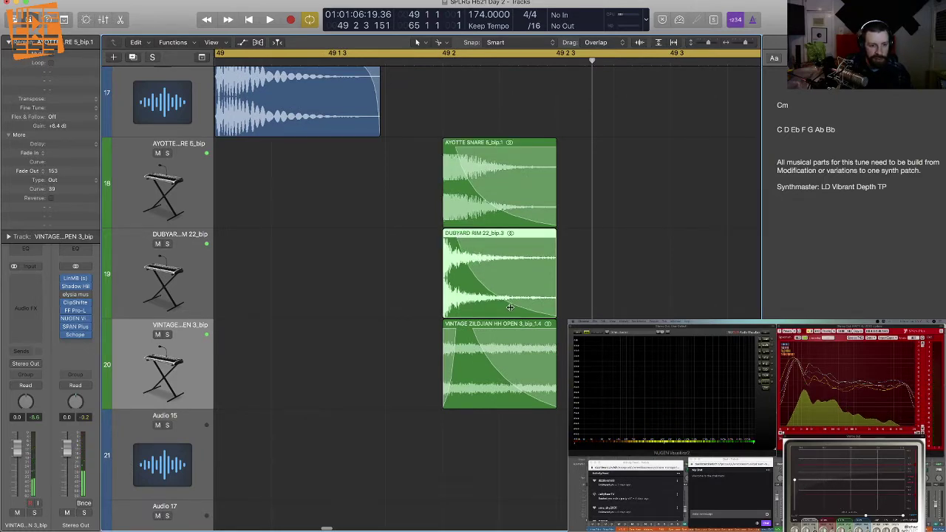
key("space")
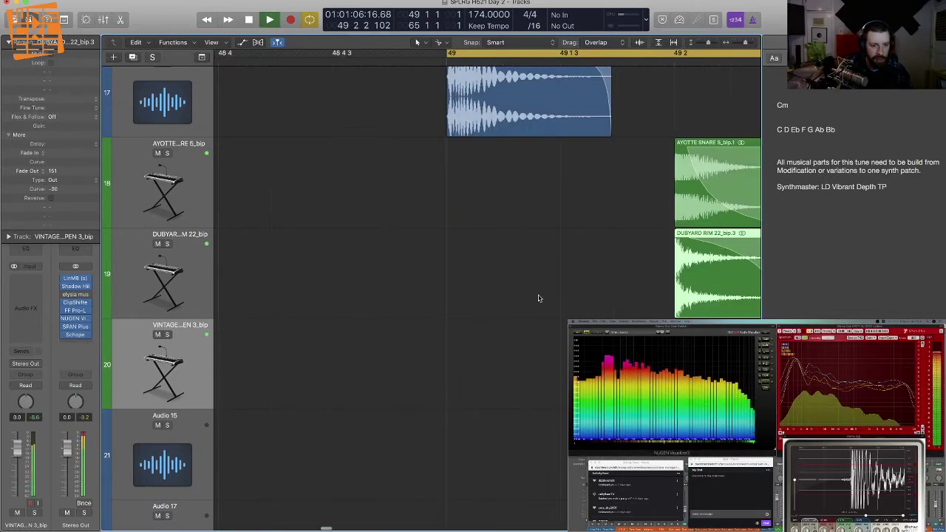
key("space")
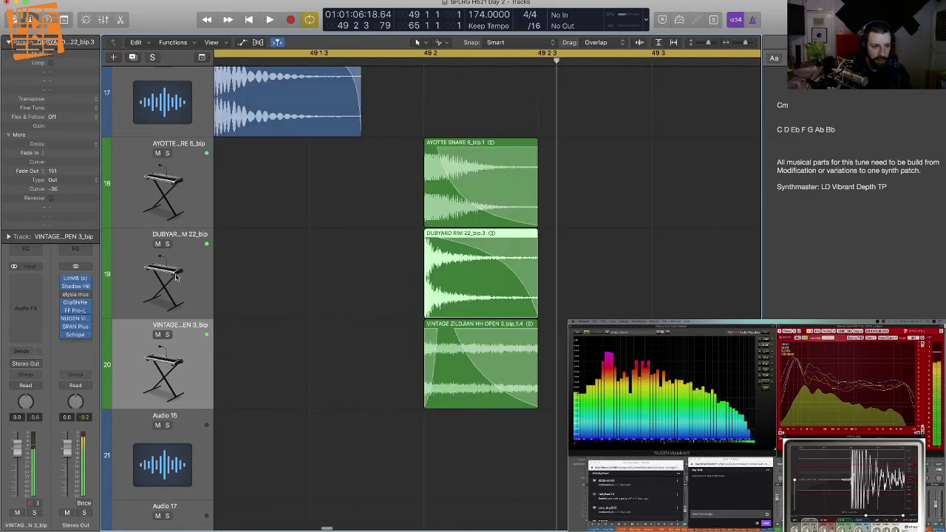
Step: Solo the DUBYARD RIM 22 track, audition it and set its region's fade-out curve to 99
left_click(167, 244)
left_click(198, 259)
key("space")
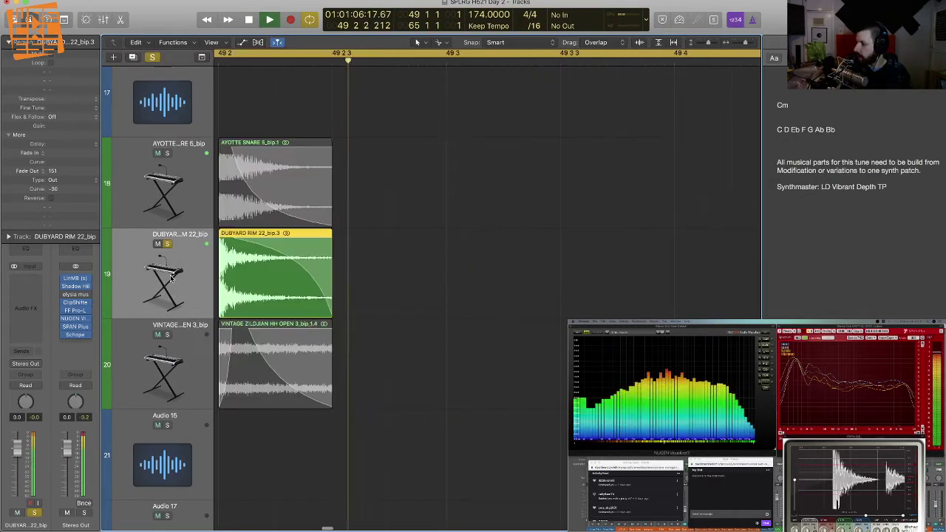
key("space")
key("space")
key("space")
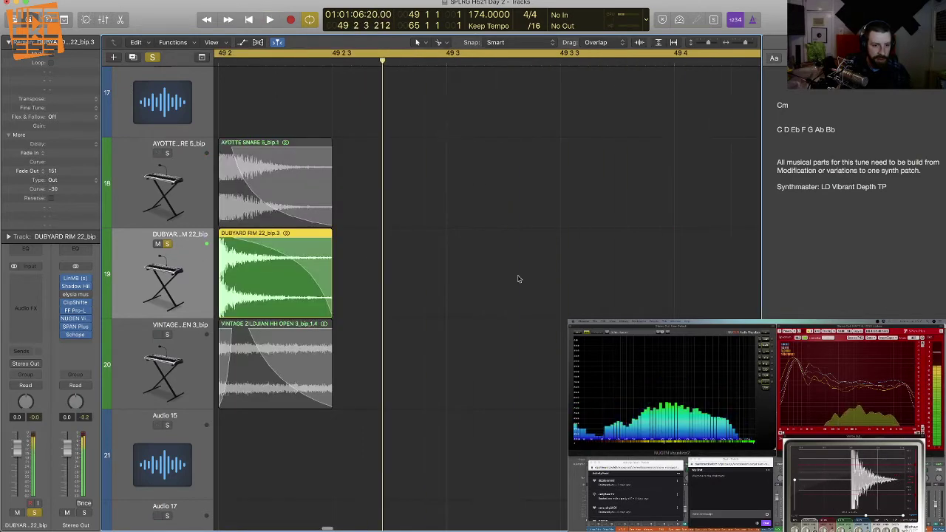
left_click_drag(287, 256, 246, 281)
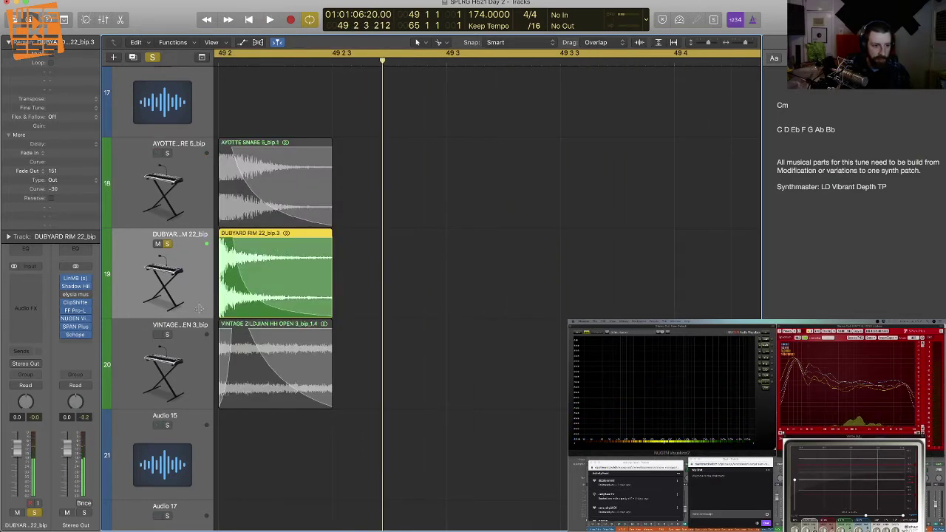
key("space")
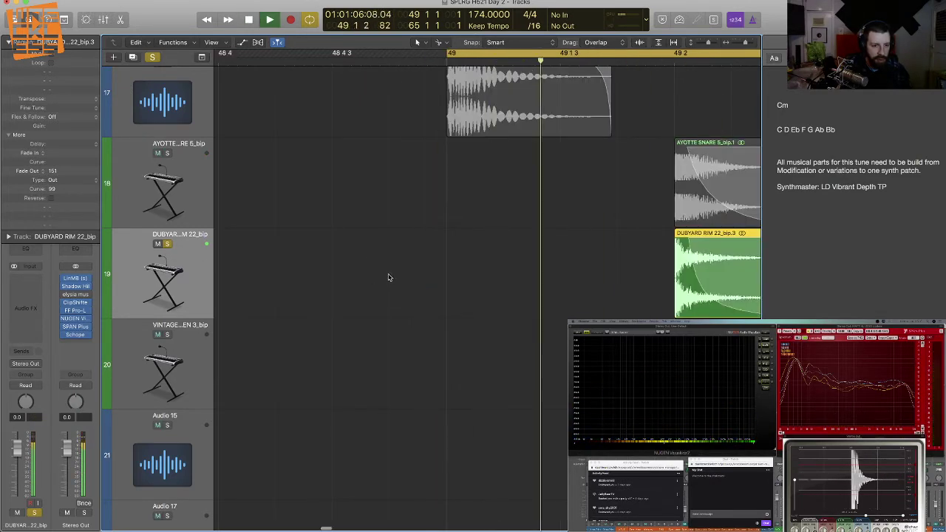
Step: Audition the soloed rim, solo the AYOTTE SNARE 5 track as well and play the two layers together repeatedly
key("space")
key("space")
key("space")
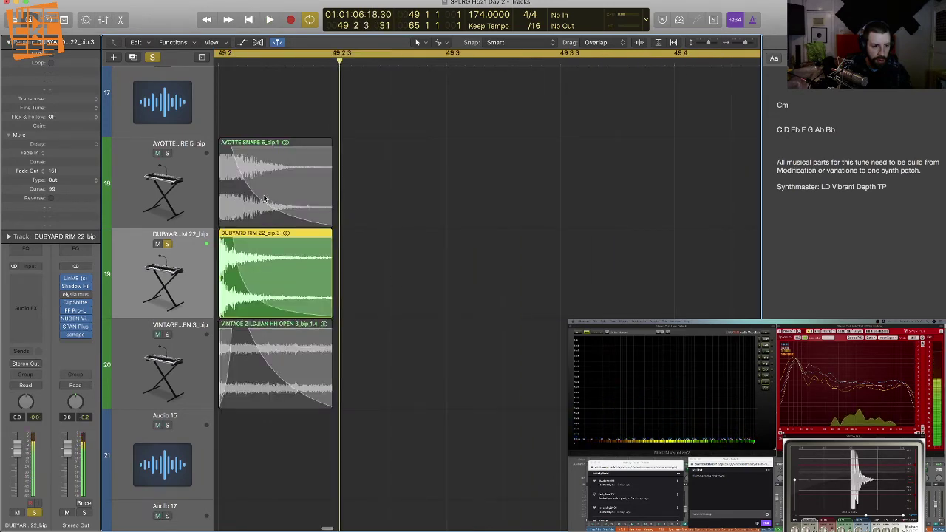
left_click(167, 154)
key("space")
key("super+Left")
key("super+Left")
key("super+Up")
key("super+Up")
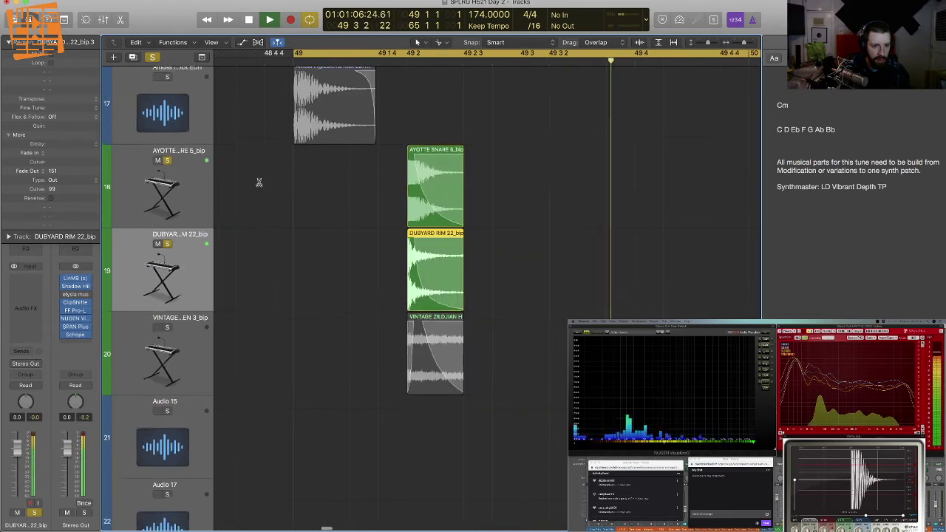
key("space")
key("space")
key("space")
Step: Audition the AYOTTE SNARE 5 region and trim its end to about half its length with a fade-out of 58
left_click(412, 161)
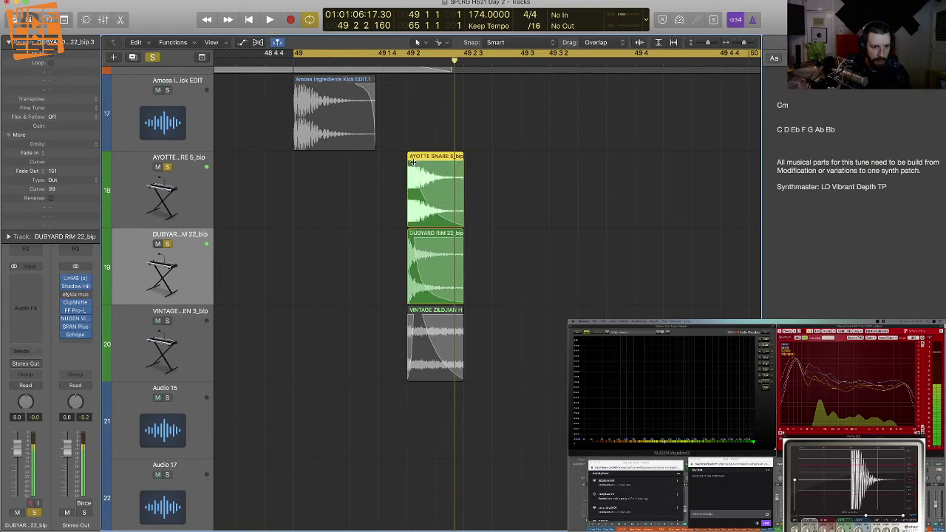
key("space")
key("space")
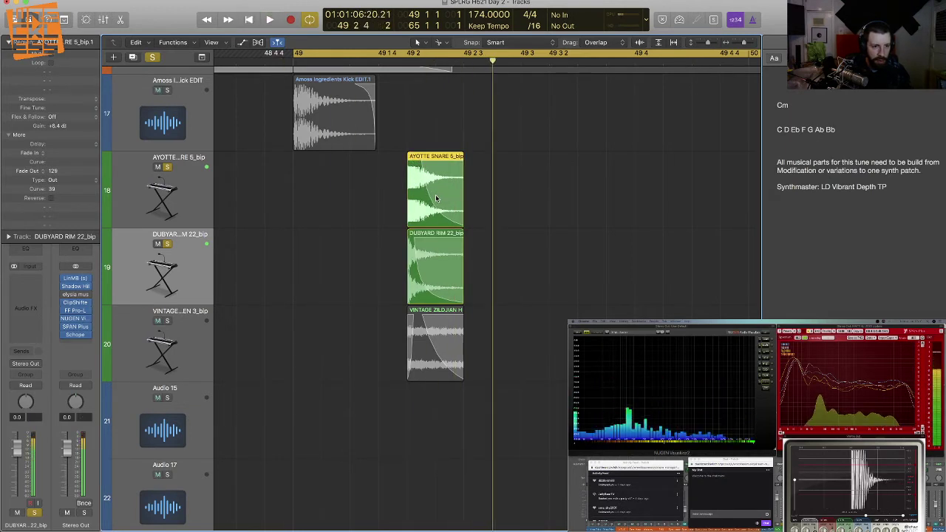
key("space")
key("space")
key("space")
key("space")
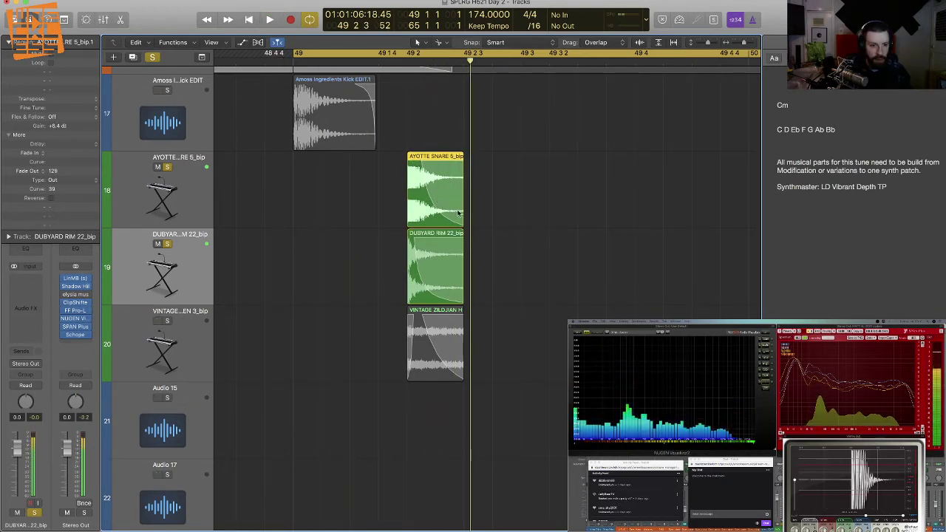
left_click_drag(441, 219, 435, 220)
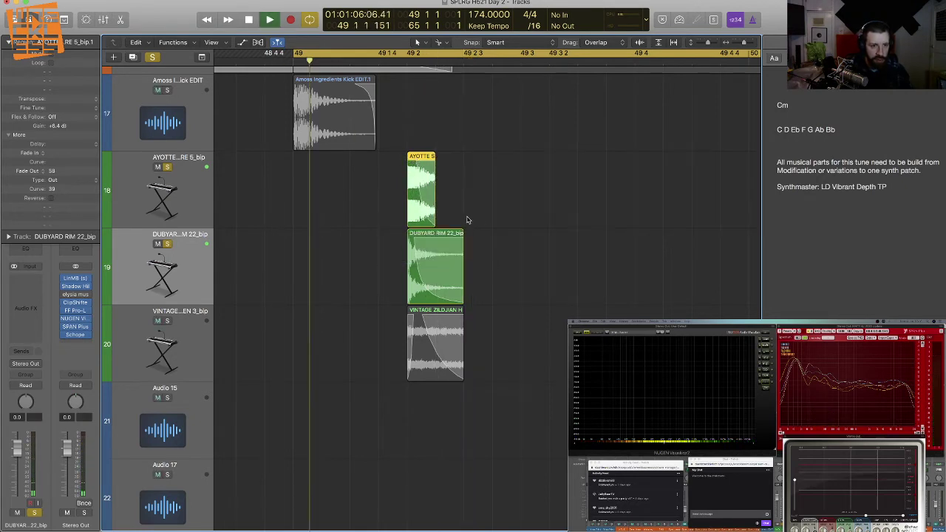
Step: Play the shortened snare with the rim and solo the VINTAGE ZILDJIAN HH OPEN 3 track to hear all three layers
key("space")
key("space")
key("space")
key("space")
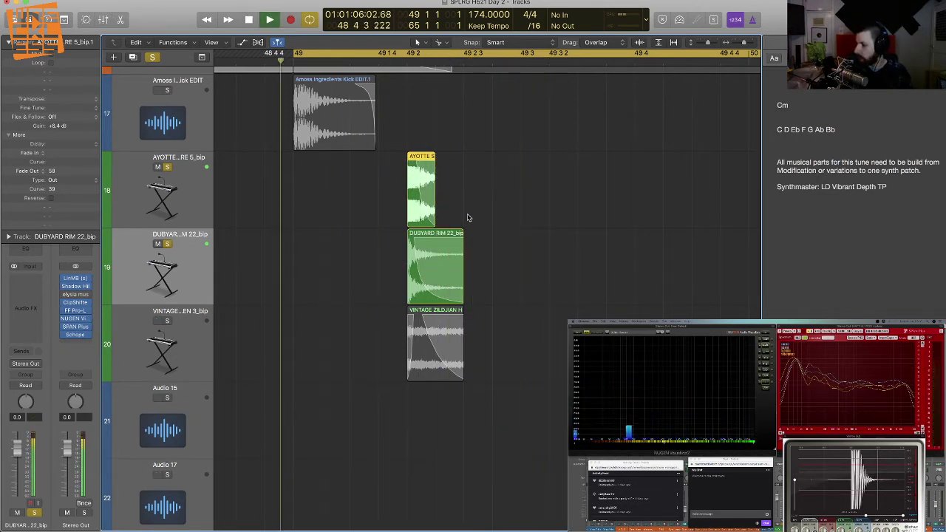
key("space")
key("space")
key("space")
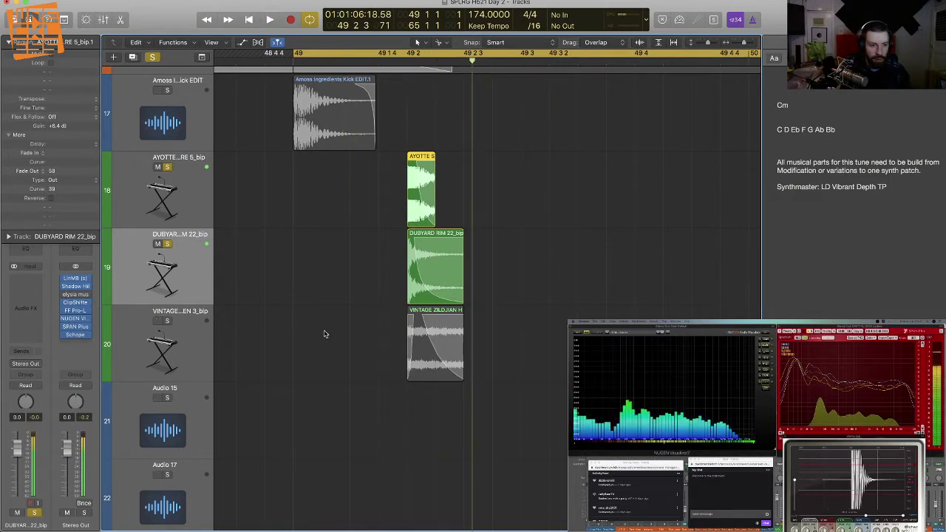
left_click(168, 321)
key("space")
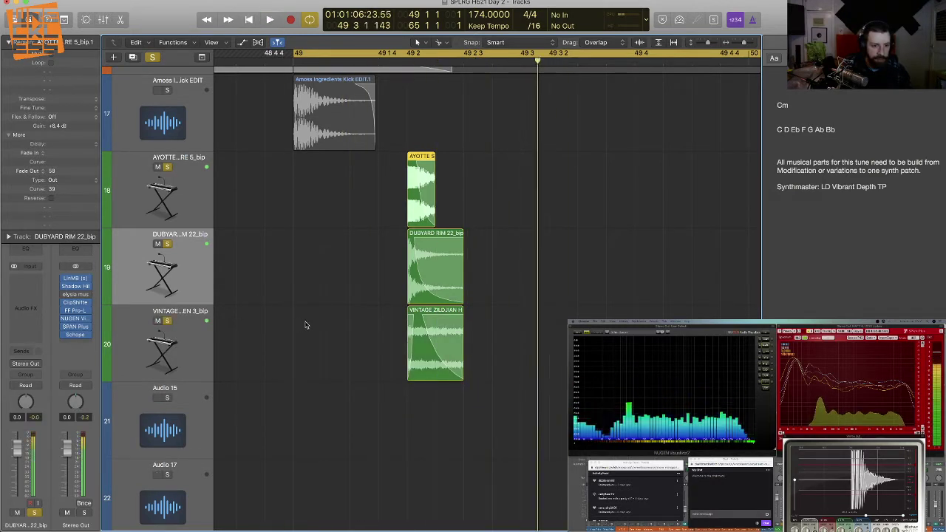
Step: Play the three layers and insert a stereo FF Pro-Q 3 on the VINTAGE ZILDJIAN HH OPEN 3 track
left_click(194, 332)
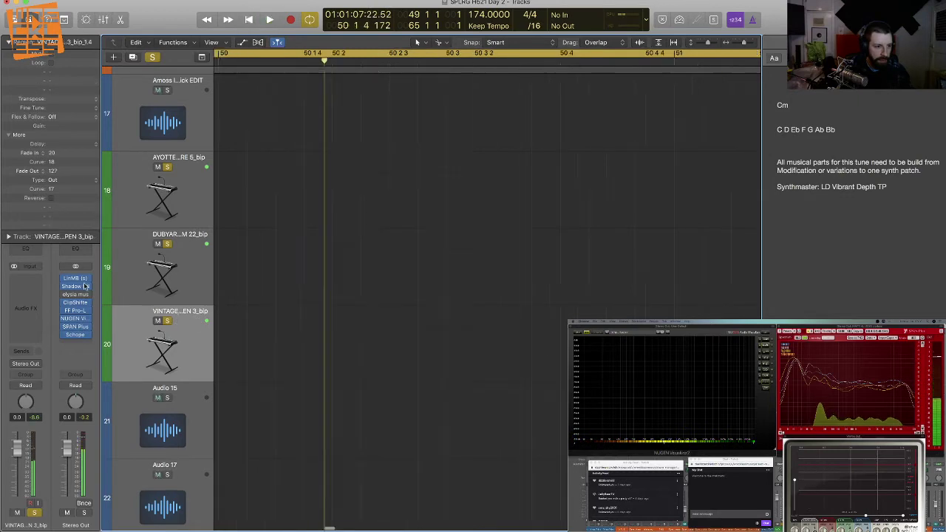
key("space")
key("space")
key("space")
left_click(28, 291)
mouse_move(61, 318)
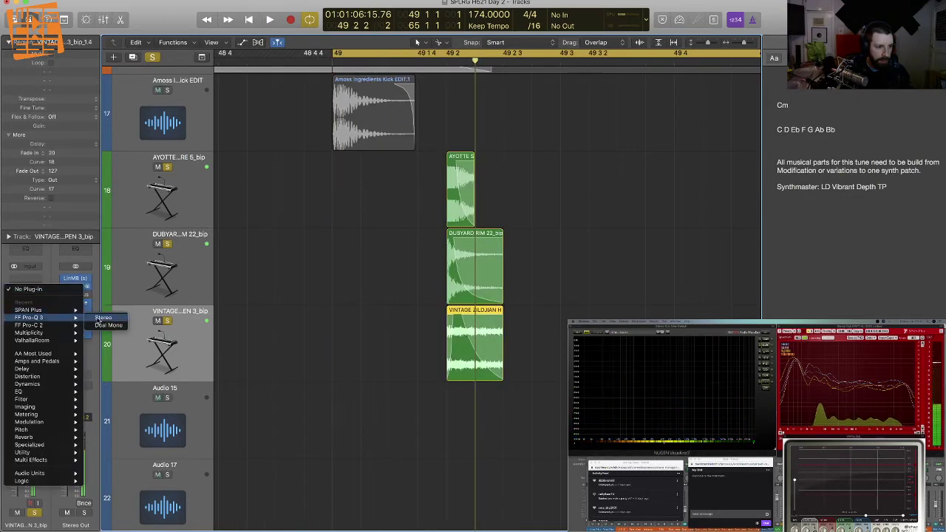
left_click(103, 319)
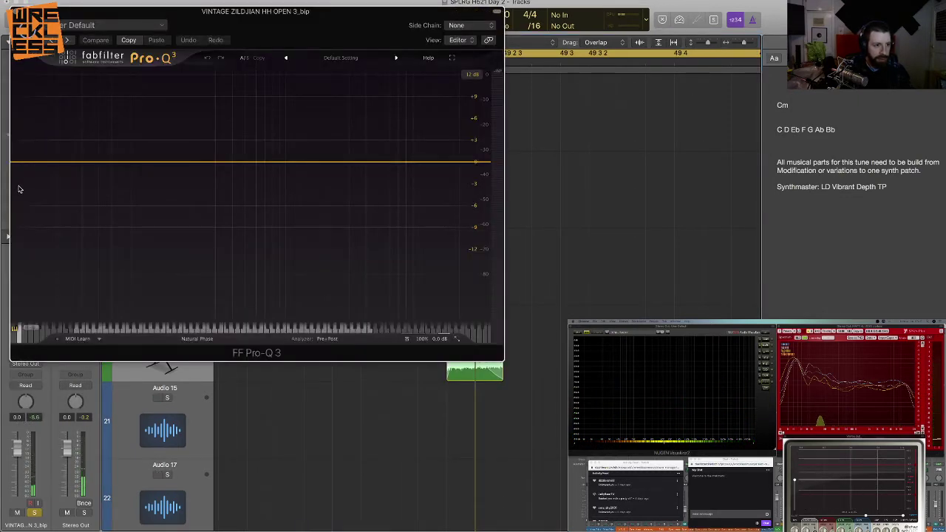
Step: Cut the open hi-hat's low and mid frequencies with a broad low shelf of about -25.6 dB and close the equalizer
left_click_drag(35, 163, 212, 256)
key("space")
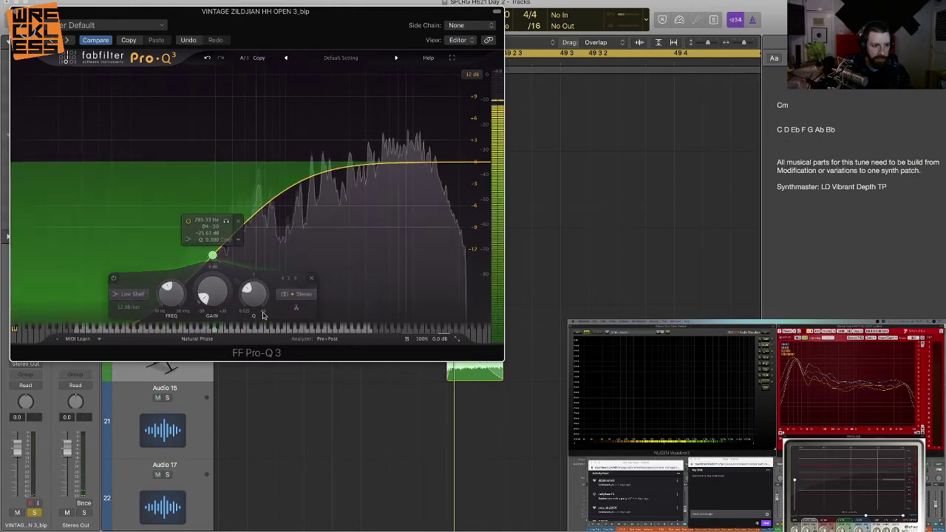
left_click_drag(172, 290, 180, 280)
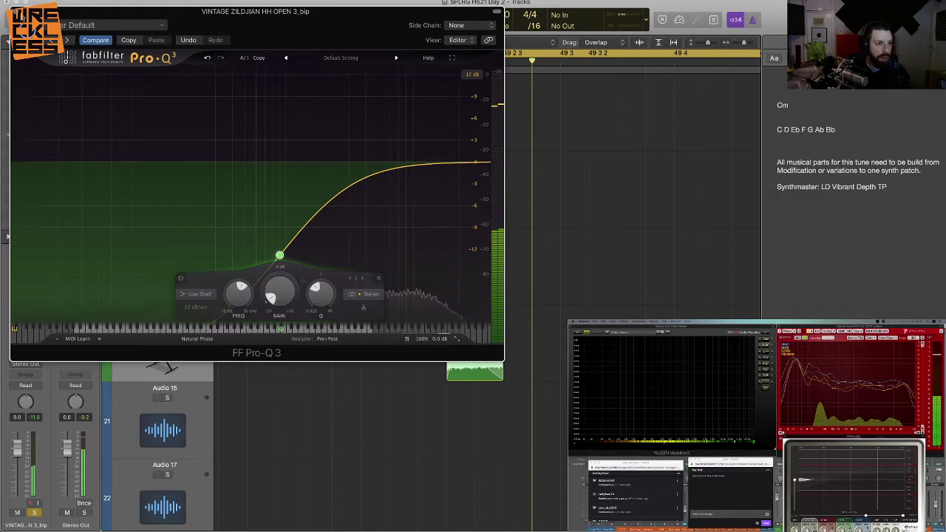
left_click(15, 12)
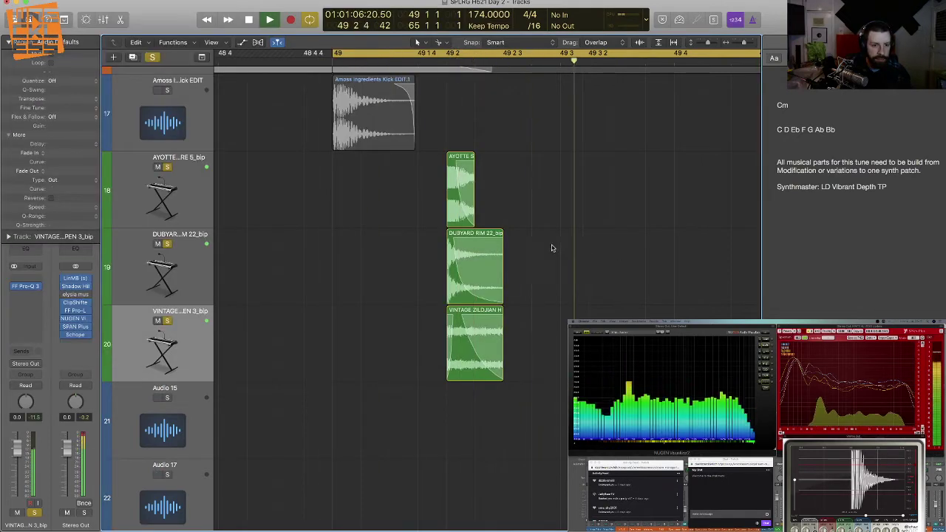
Step: Lower the AYOTTE SNARE 5 track's volume to -2.1 dB while auditioning the layered hit
key("space")
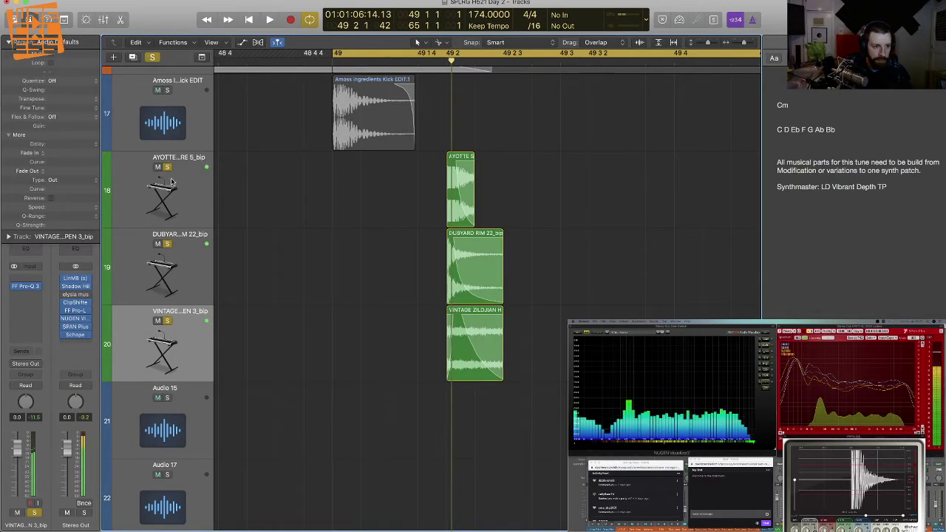
key("space")
left_click(167, 167)
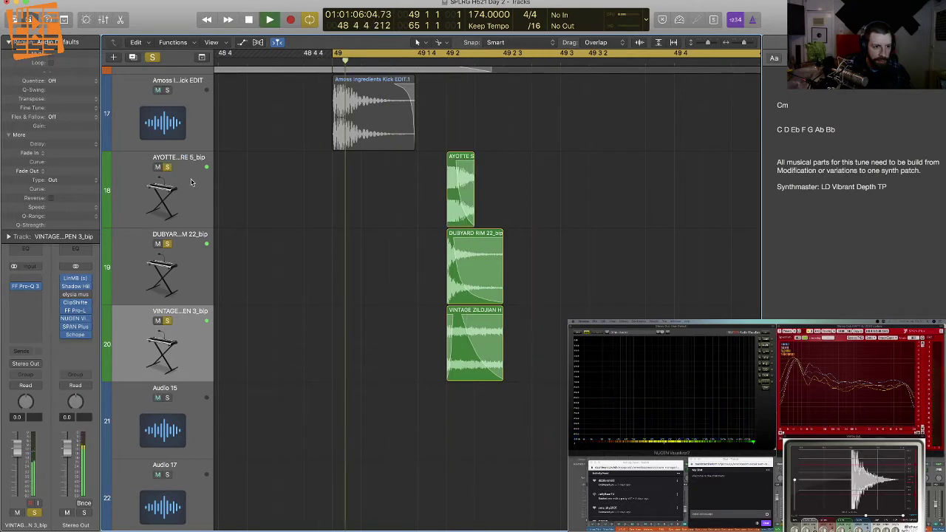
key("space")
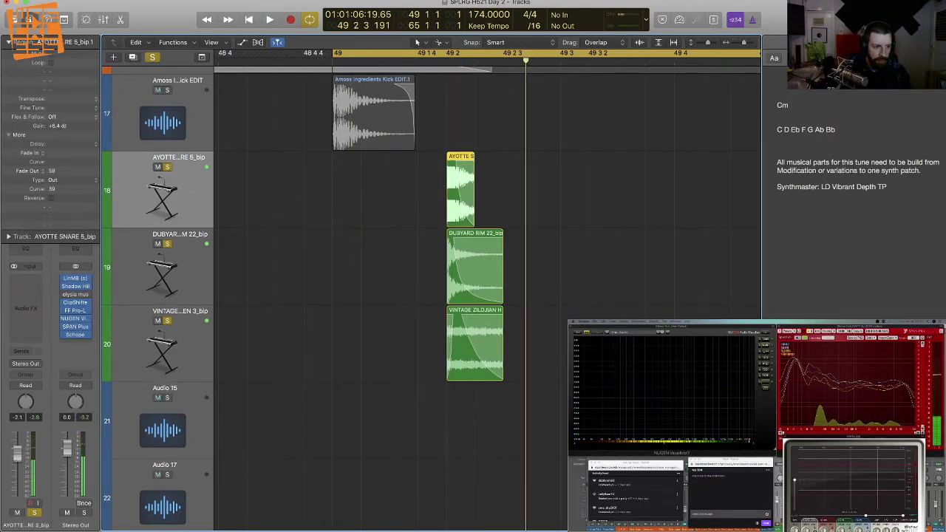
key("space")
key("space")
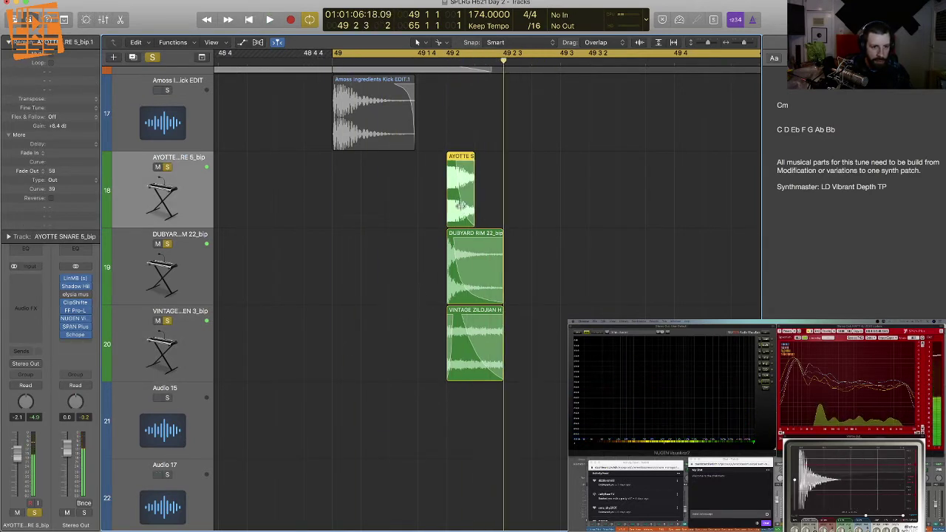
Step: Set the AYOTTE SNARE 5 region's fade-out curve to 99 and readjust its end point while auditioning
key("space")
key("space")
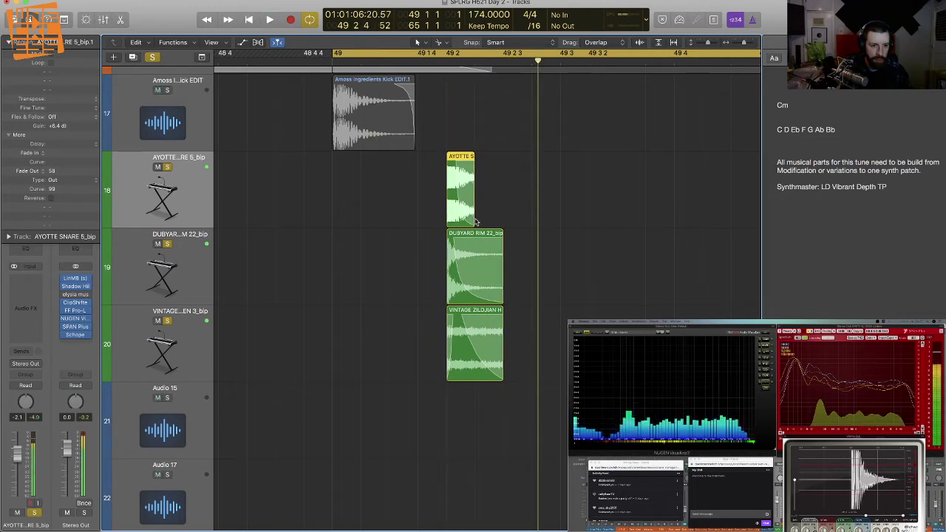
left_click_drag(473, 219, 471, 219)
key("space")
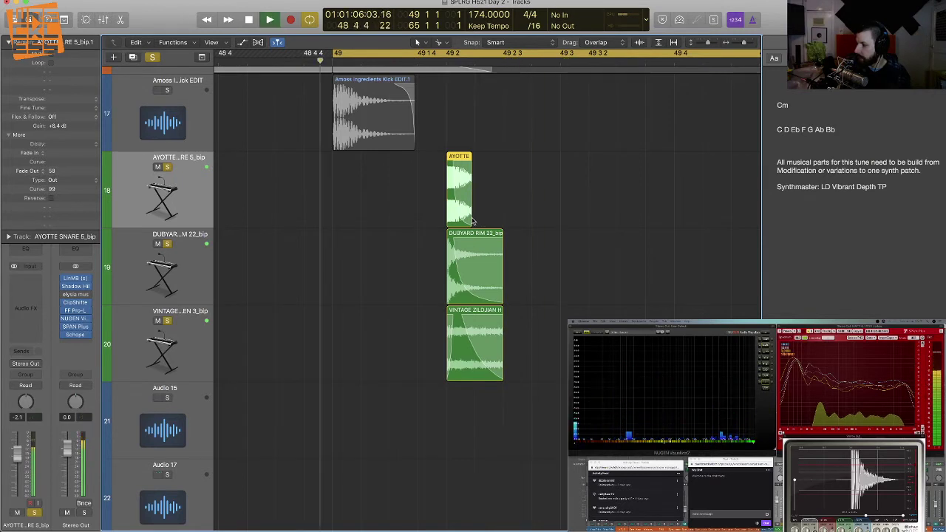
key("space")
left_click_drag(468, 220, 482, 221)
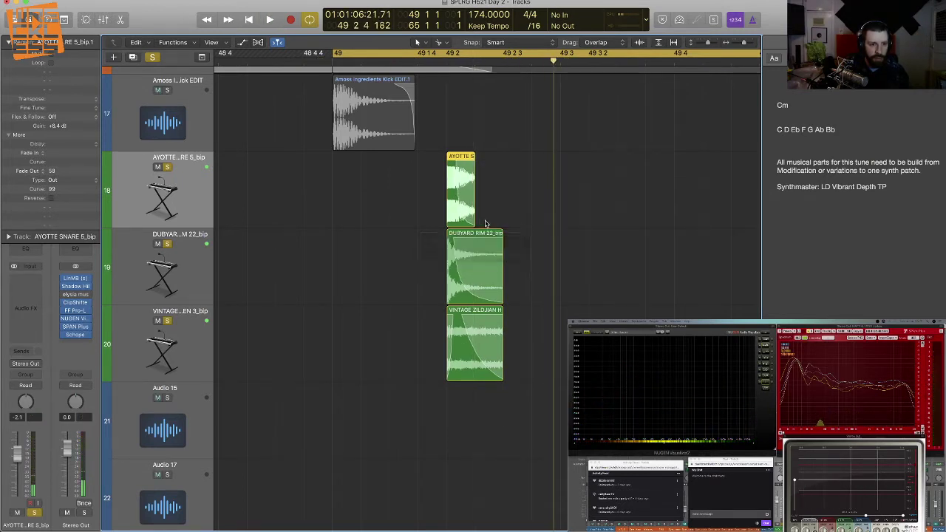
key("space")
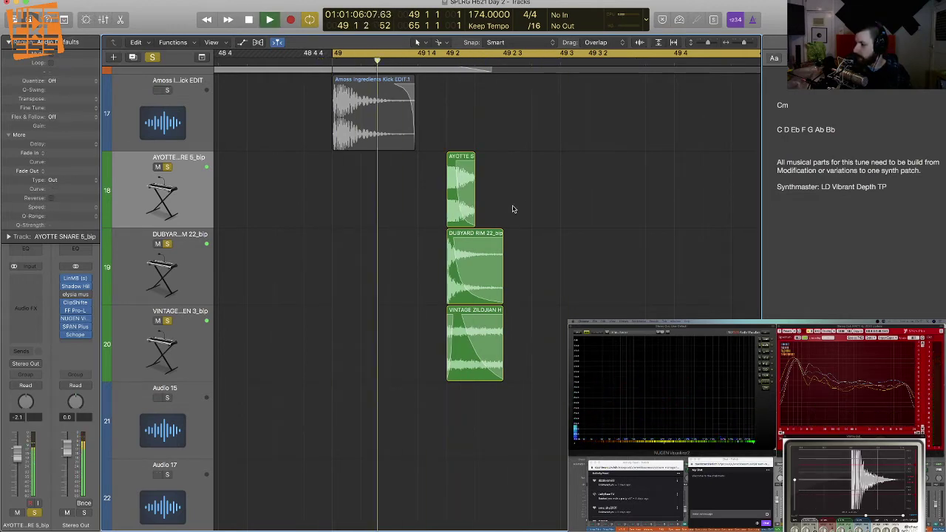
Step: Add a fade-in of 5 with a curve of 87 to the start of the AYOTTE SNARE 5 region and audition it
key("space")
scroll(437, 253, "up", 6)
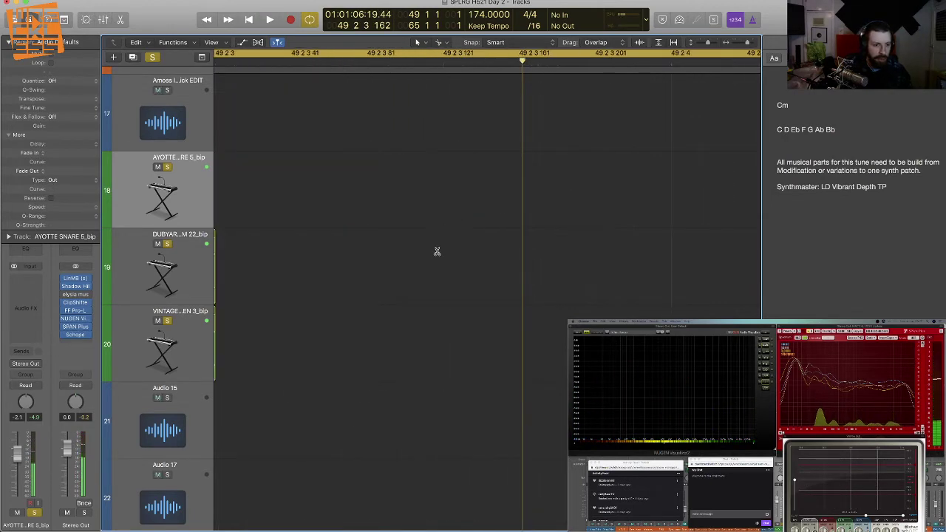
scroll(441, 255, "left", 2)
scroll(444, 255, "left", 12)
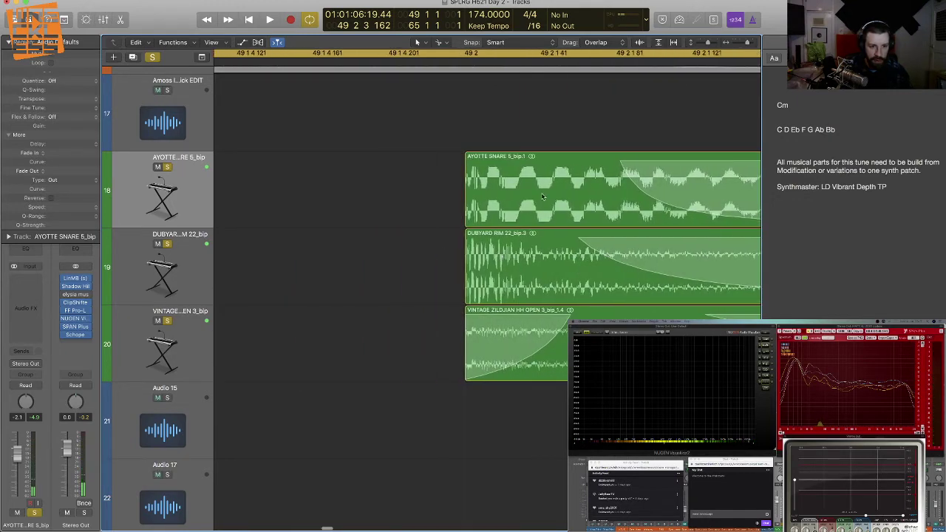
left_click(487, 176)
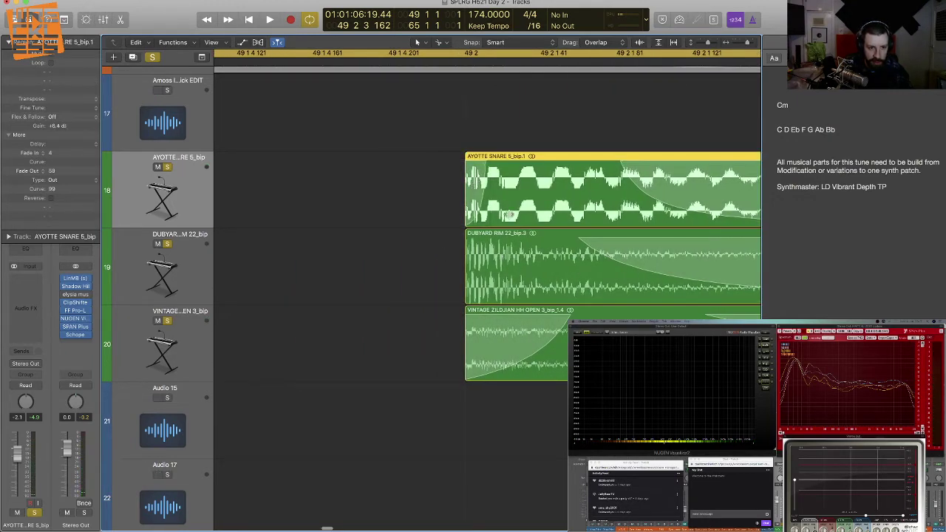
key("space")
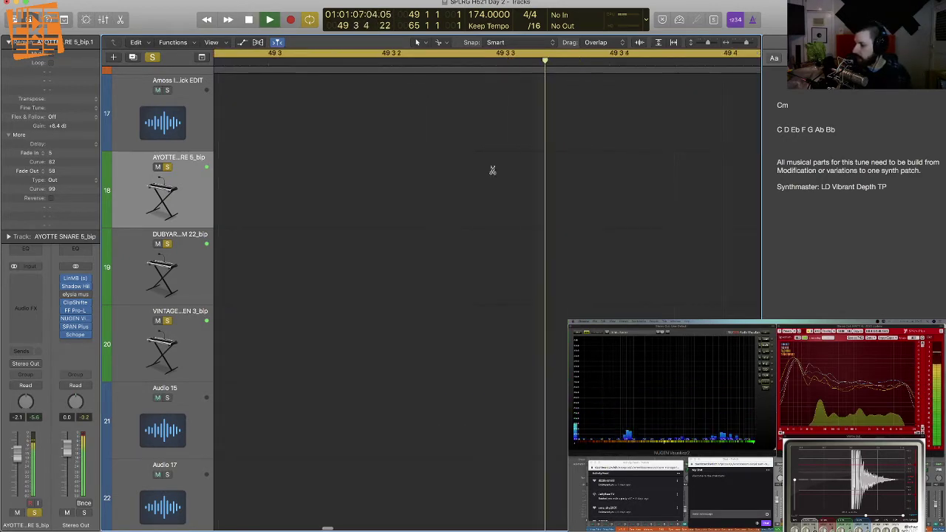
Step: Bounce the snare, rim and hi-hat regions in place together to a new track, leaving the source regions
scroll(493, 171, "down", 5)
scroll(493, 171, "down", 2)
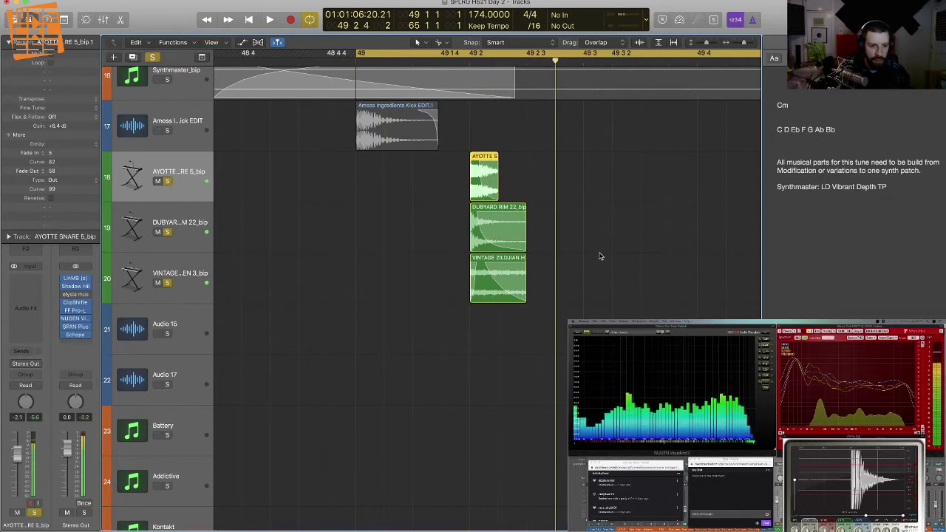
key("space")
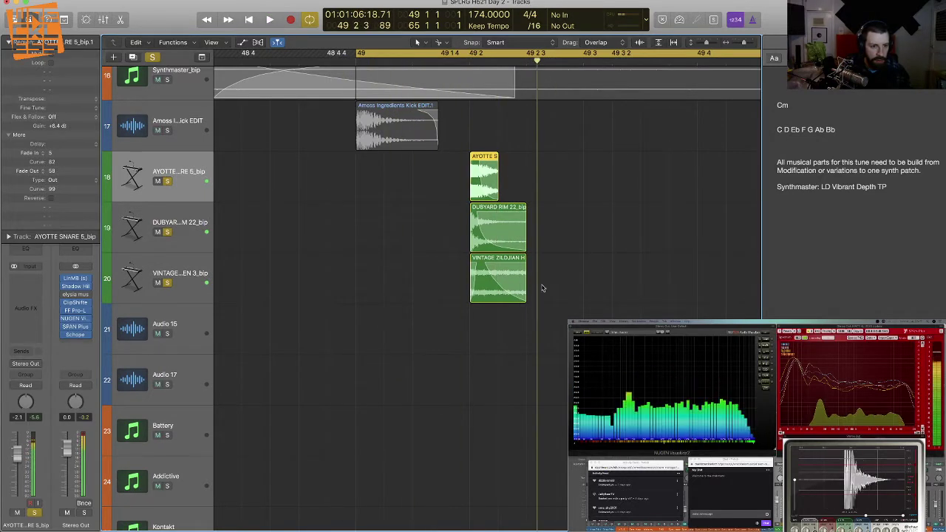
left_click_drag(604, 303, 408, 184)
key("ctrl+b")
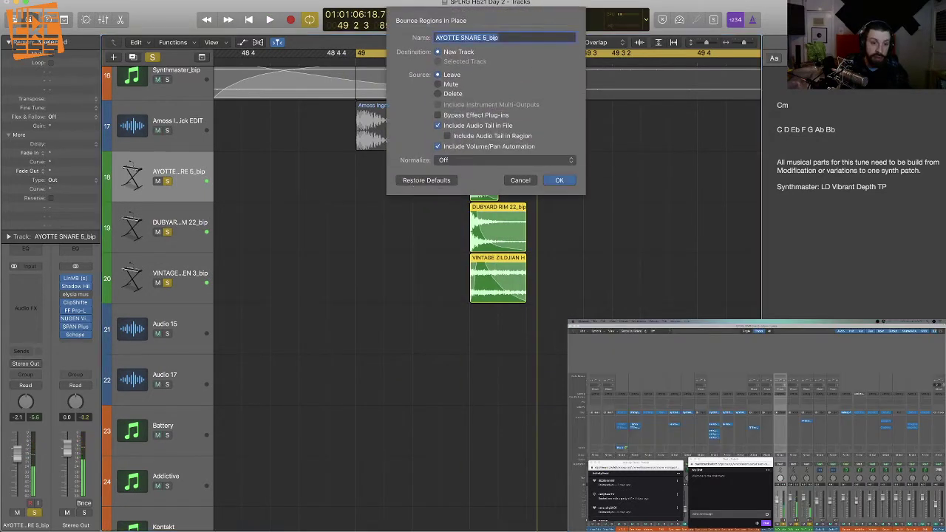
key("Return")
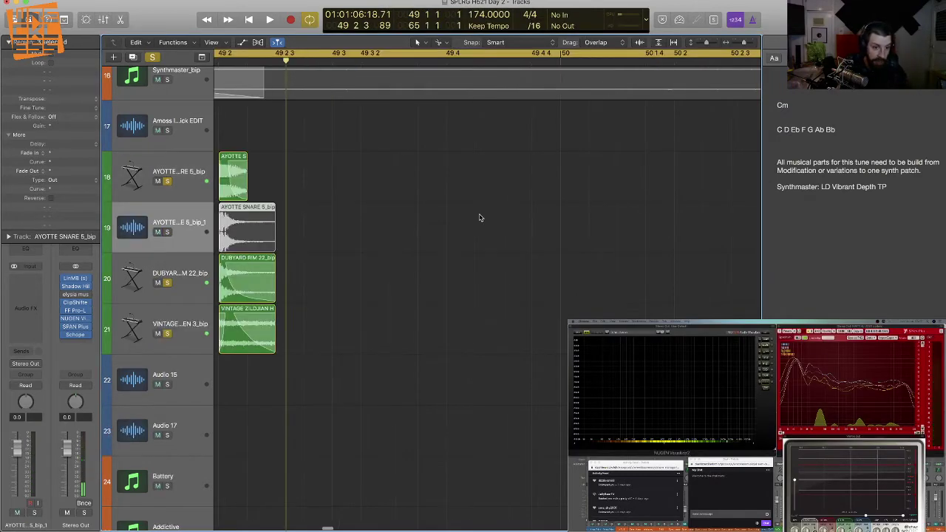
Step: Delete the original AYOTTE SNARE 5, DUBYARD RIM 22 and VINTAGE ZILDJIAN HH OPEN 3 tracks and play the bounced snare
left_click(196, 181)
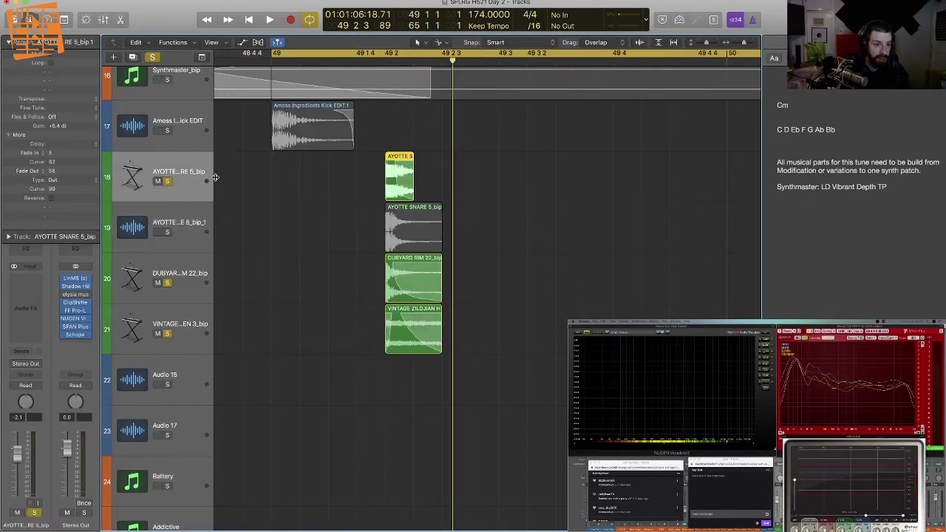
key("Delete")
left_click(196, 227)
key("Delete")
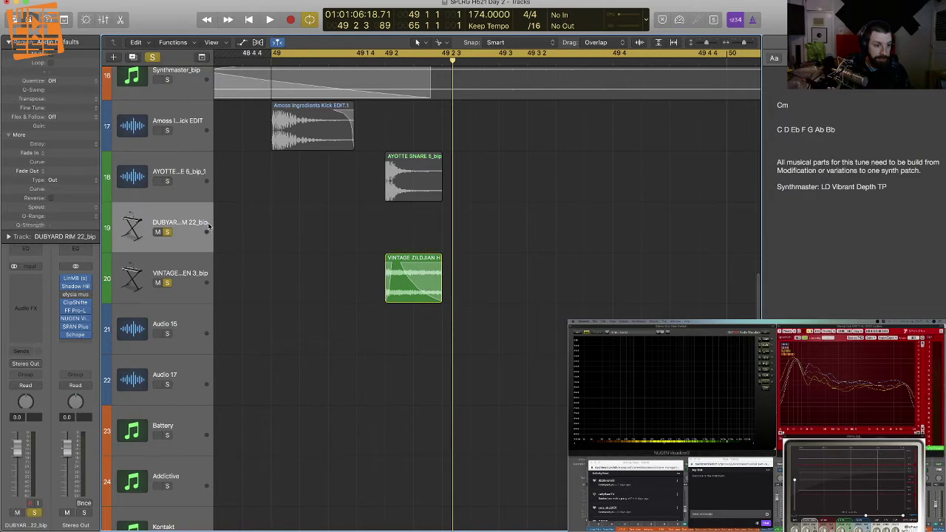
key("Delete")
key("Delete")
key("super+BackSpace")
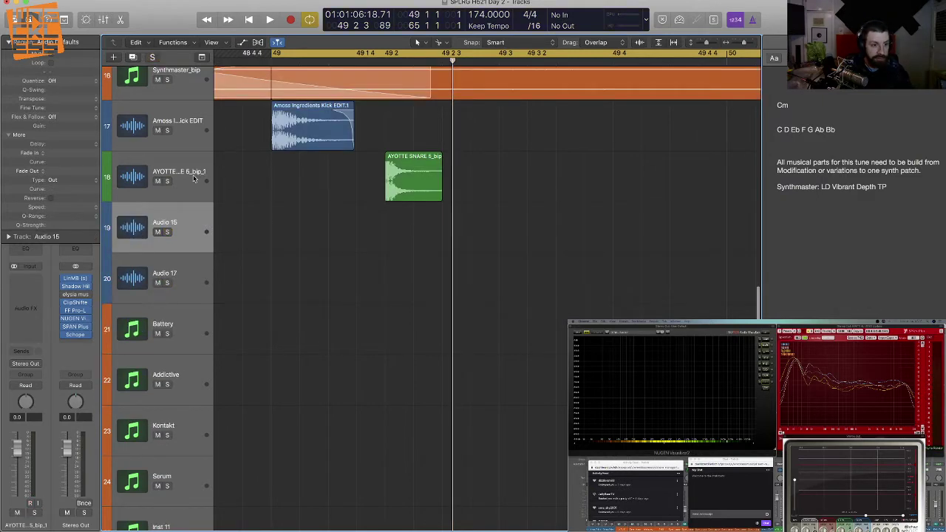
key("space")
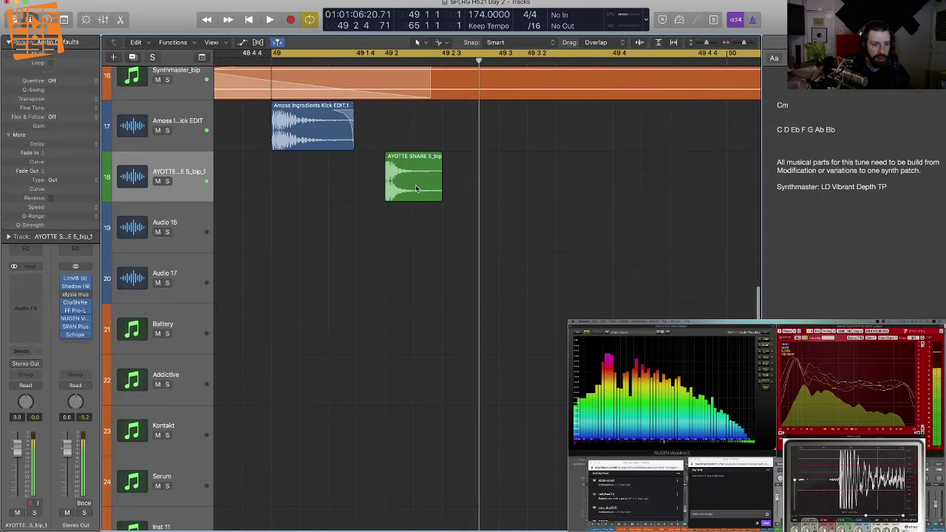
Step: Audition the kick and the bounced snare together with the arrangement from bar 49
key("space")
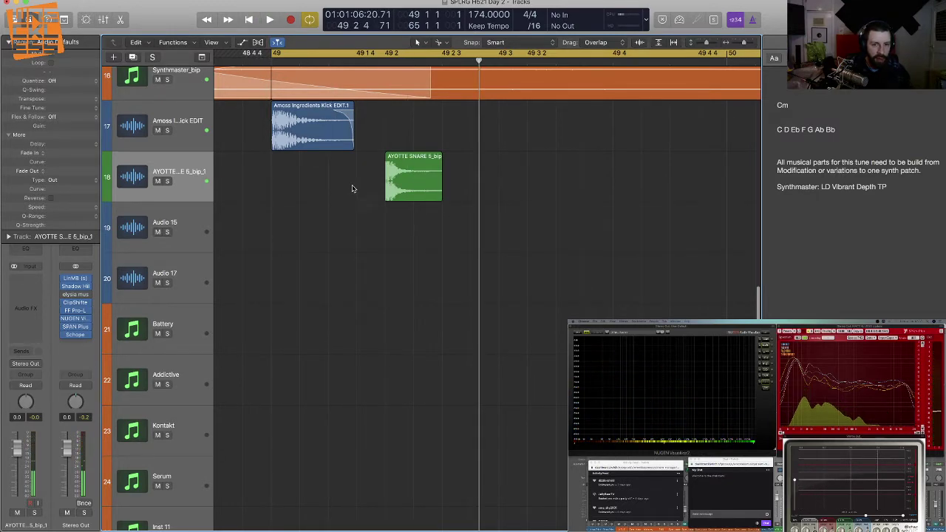
key("super+Up")
key("super+Up")
key("space")
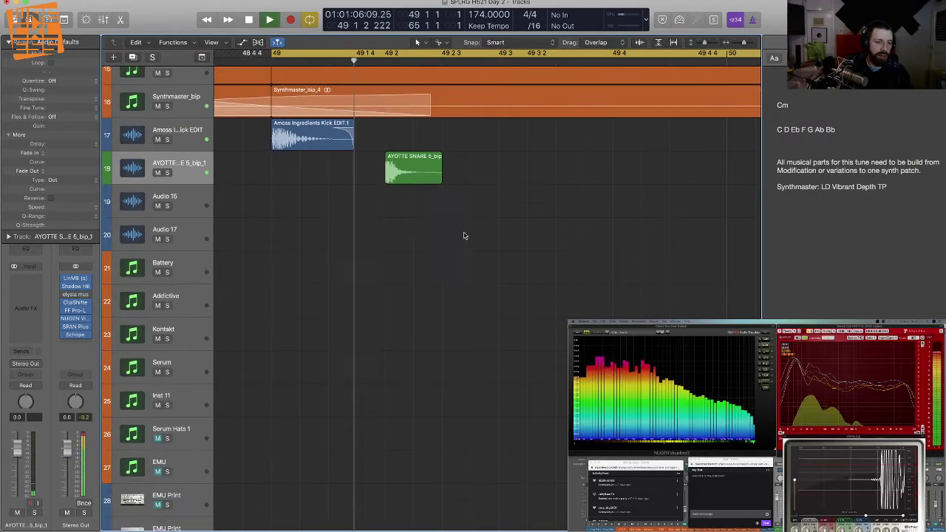
key("space")
key("super+Up")
key("super+Left")
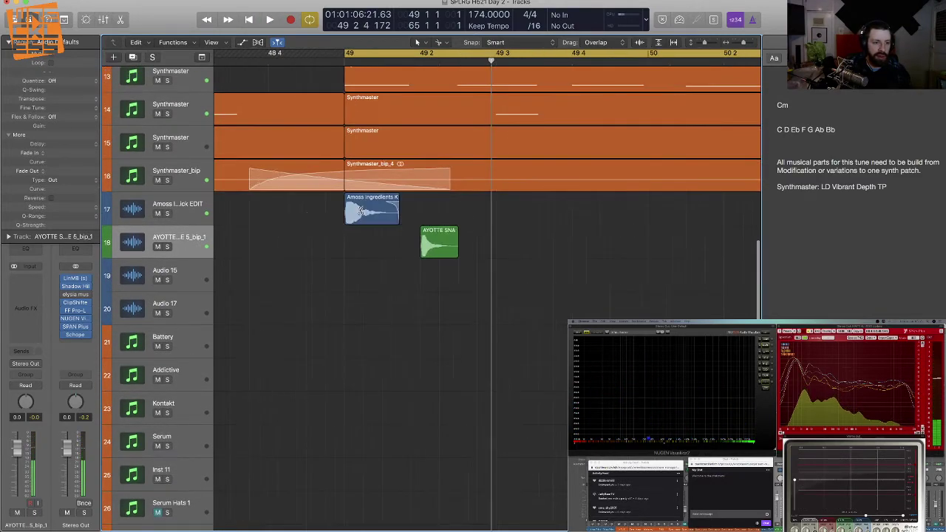
left_click_drag(547, 290, 372, 261)
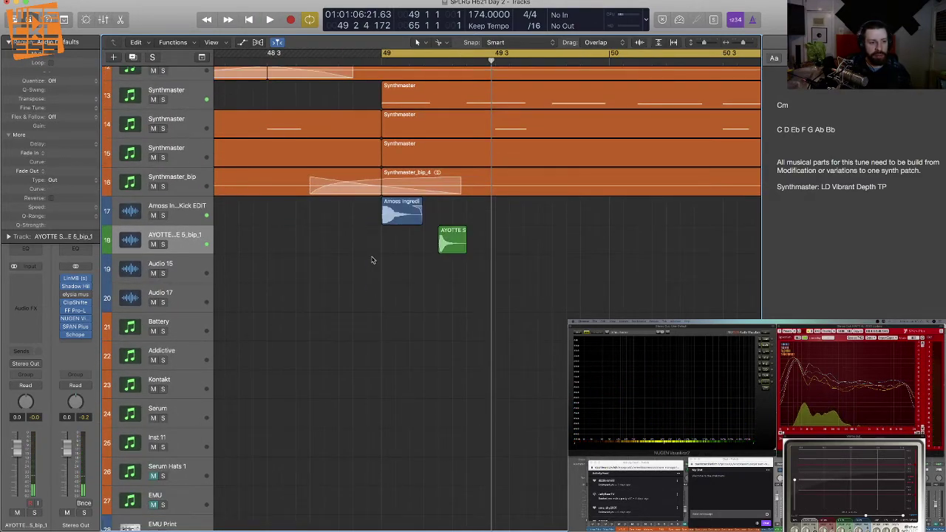
key("super+Left")
key("super+Up")
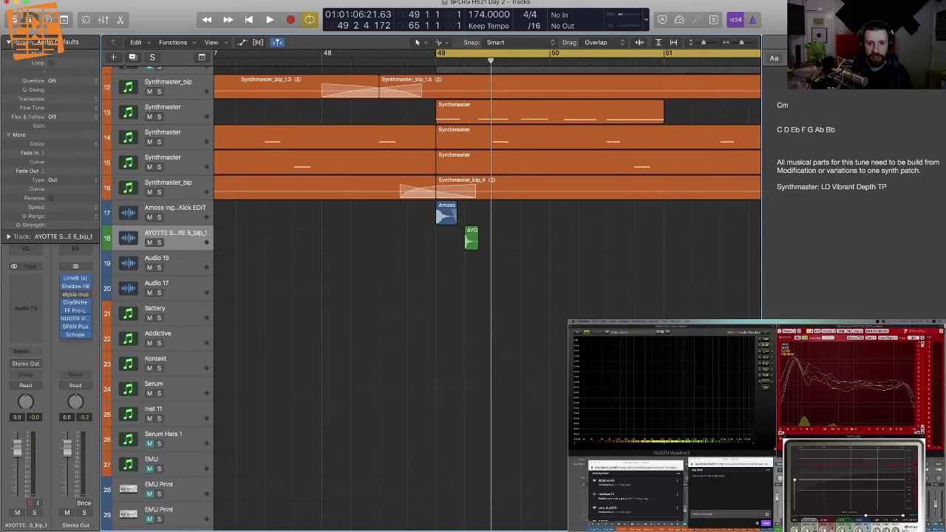
Step: Browse the Breaks sample folders and preview DNB_BREAK_110.wav and DNB_BREAK_115.wav
key("f")
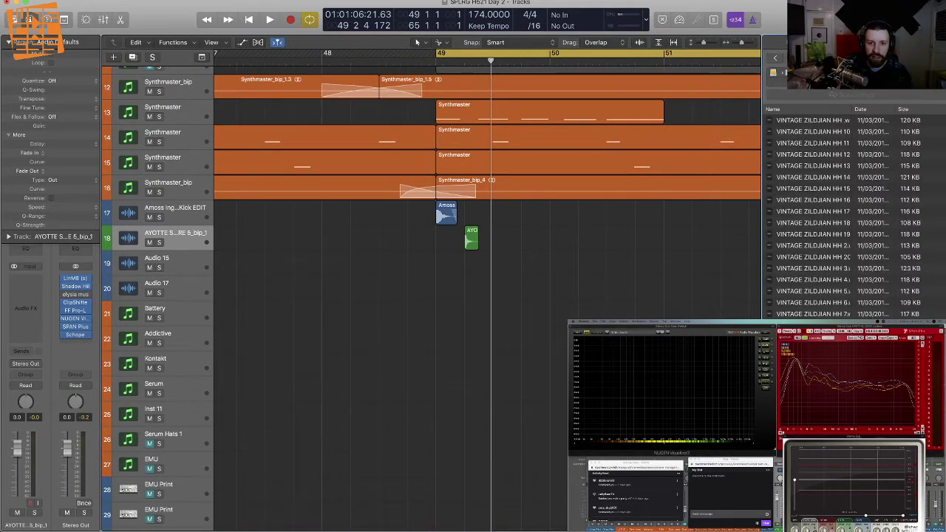
left_click(809, 72)
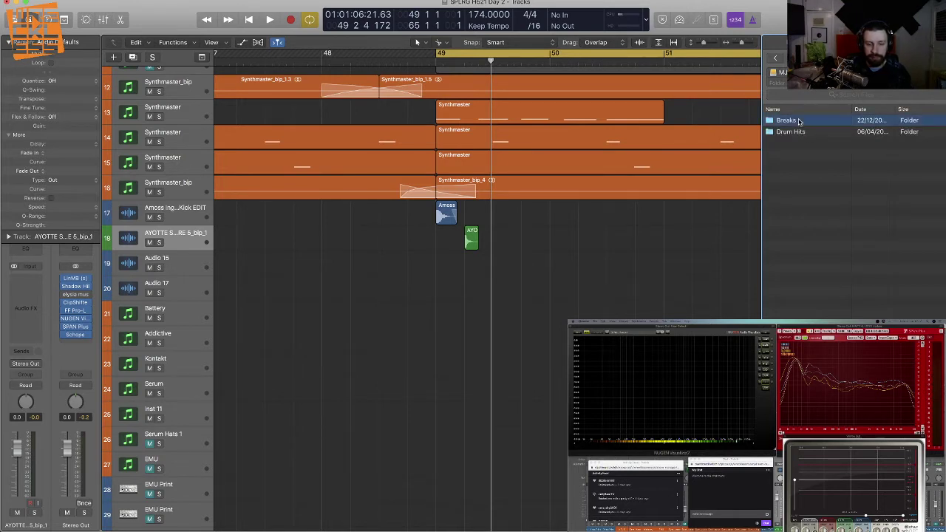
key("Right")
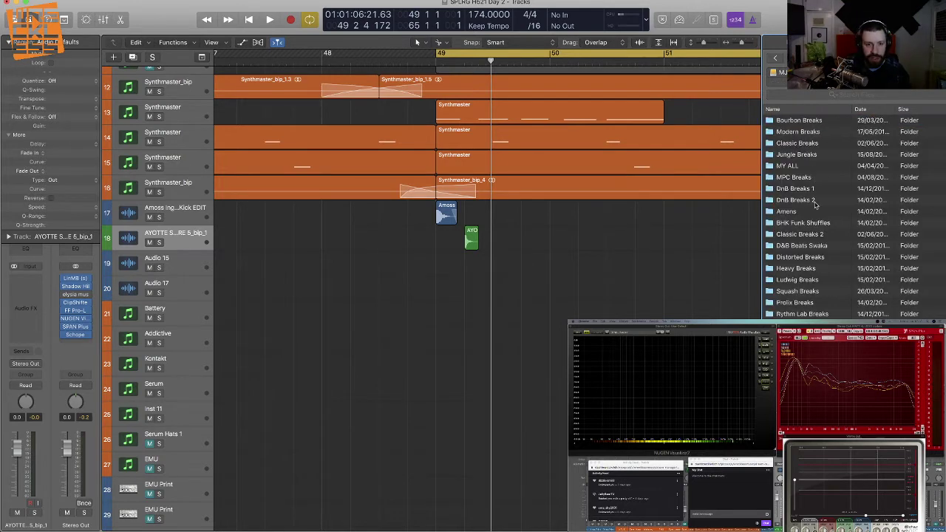
scroll(821, 210, "down", 3)
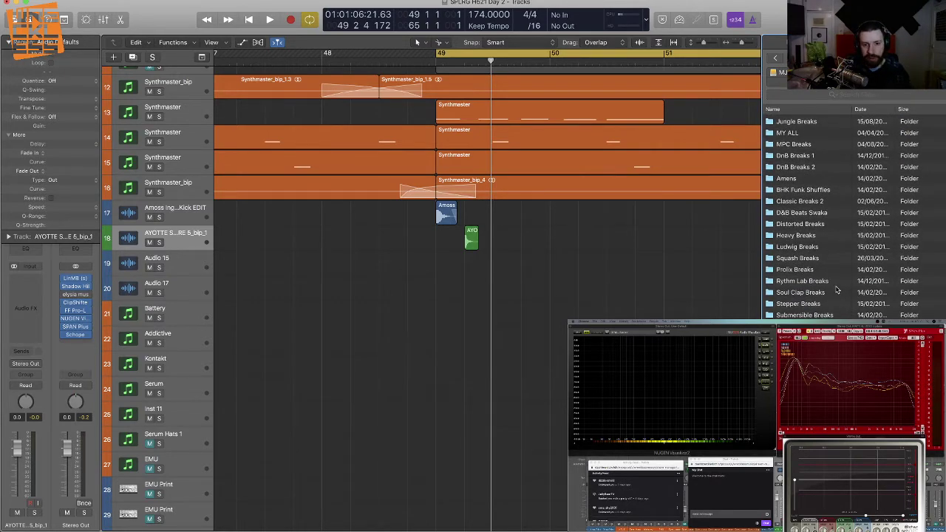
scroll(837, 290, "down", 9)
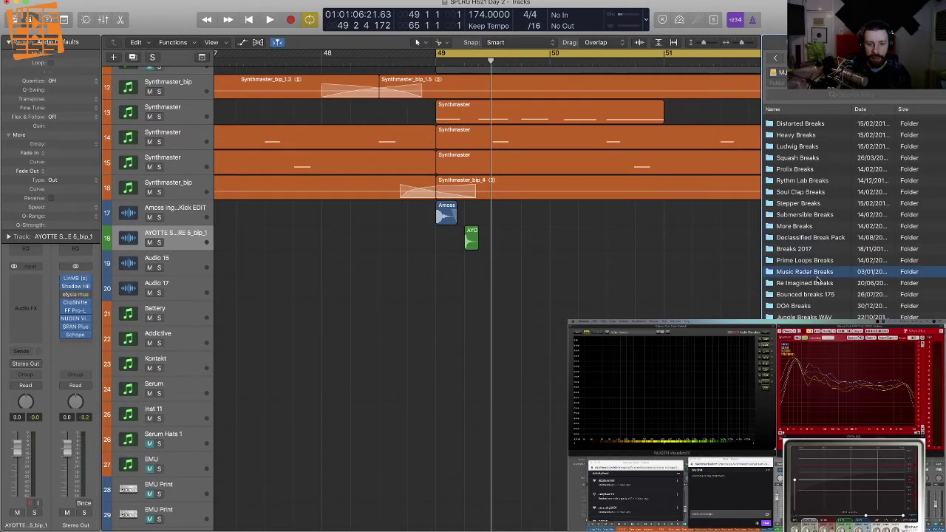
double_click(818, 277)
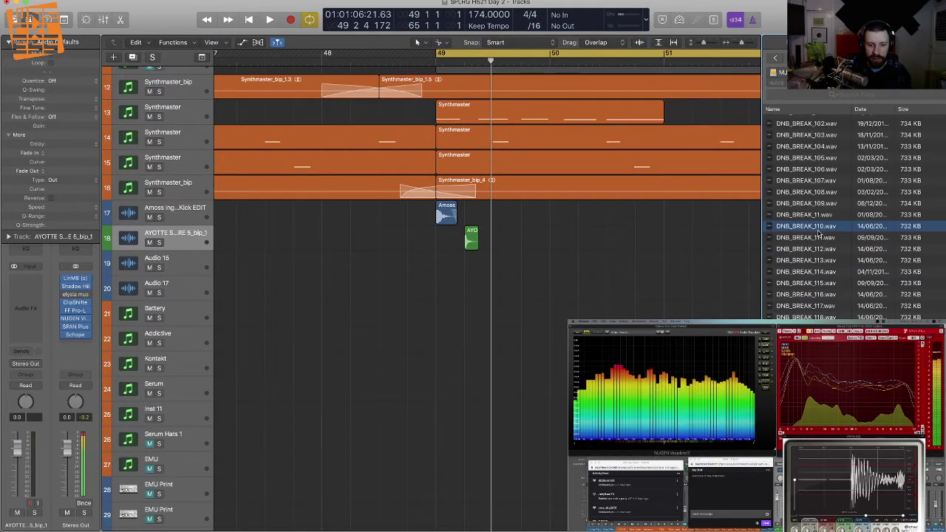
left_click(817, 285)
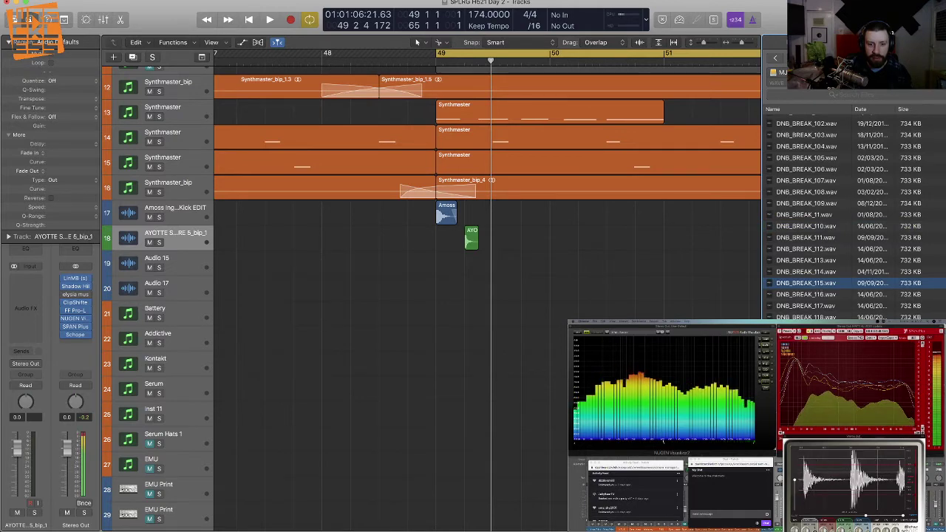
Step: Mute the Amoss Ingredients Kick EDIT and AYOTTE SNARE 5_bip_1 tracks and play the arrangement from bar 49 without them
left_click(112, 238)
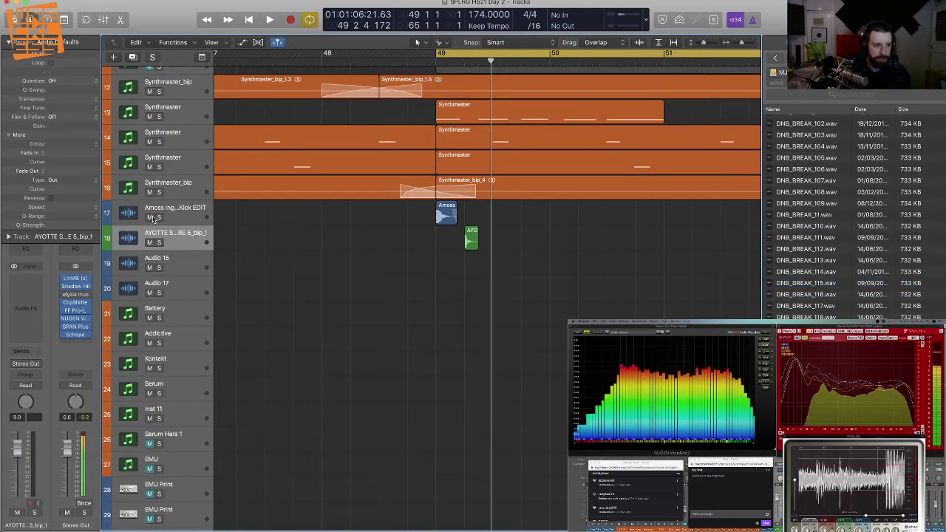
left_click_drag(150, 217, 150, 242)
key("space")
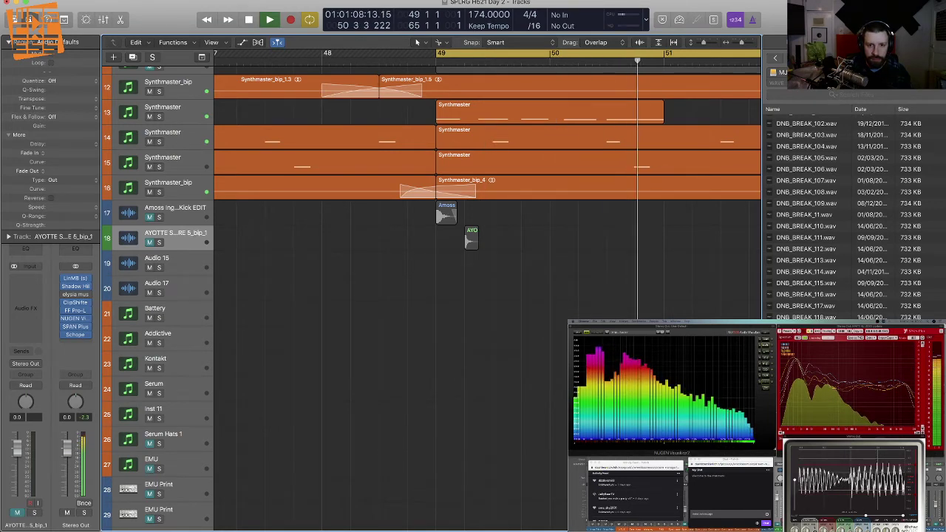
left_click(775, 58)
key("space")
Step: Find the 170bpm Drum Beat loops within the Breaks folders and preview loops such as 004(a), 004(d) and 005(b)
double_click(797, 122)
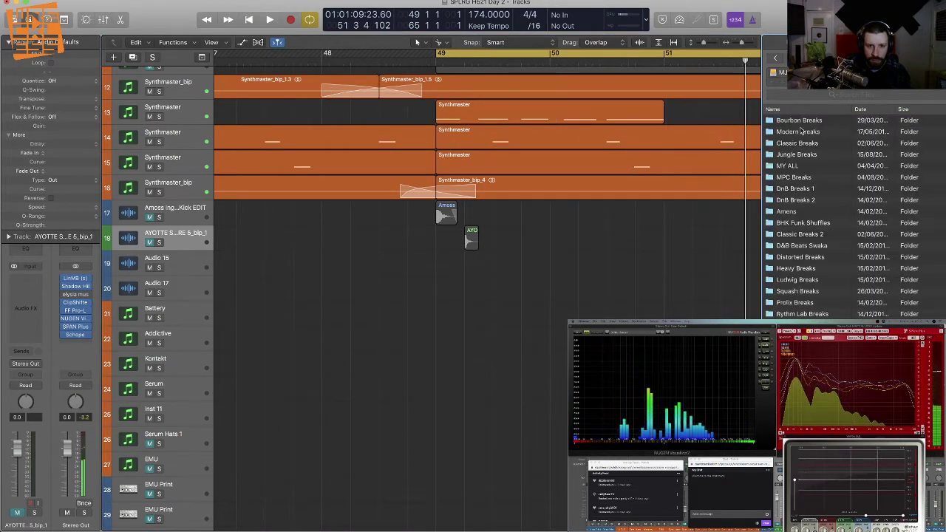
scroll(811, 215, "down", 6)
scroll(811, 215, "up", 1)
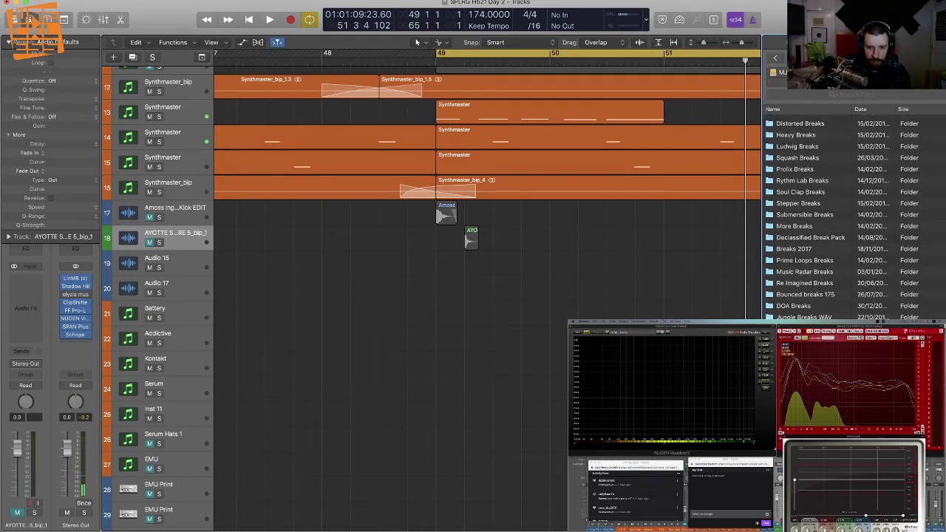
double_click(808, 254)
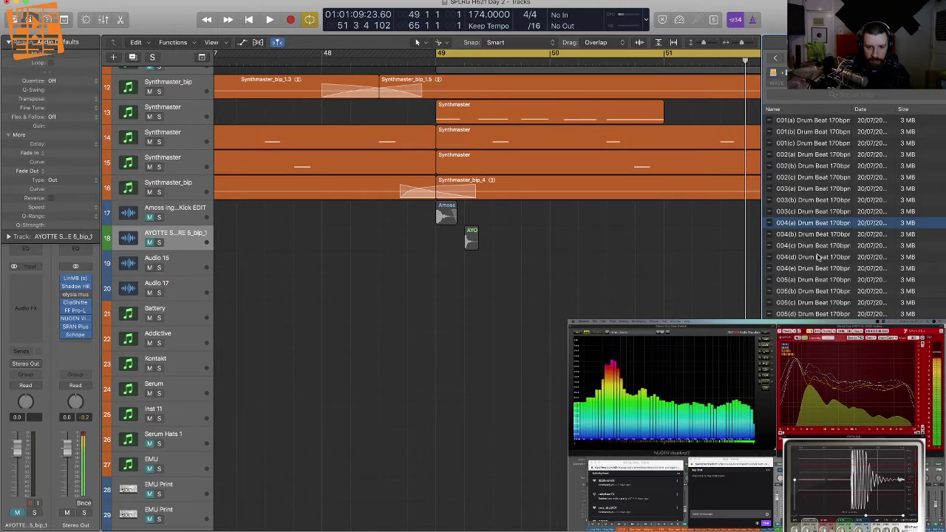
left_click(819, 258)
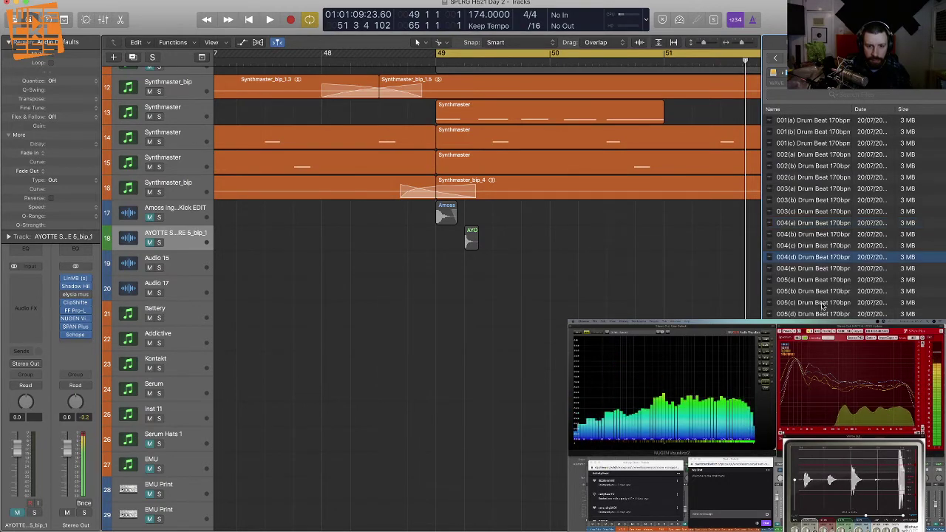
left_click(816, 291)
scroll(824, 307, "down", 5)
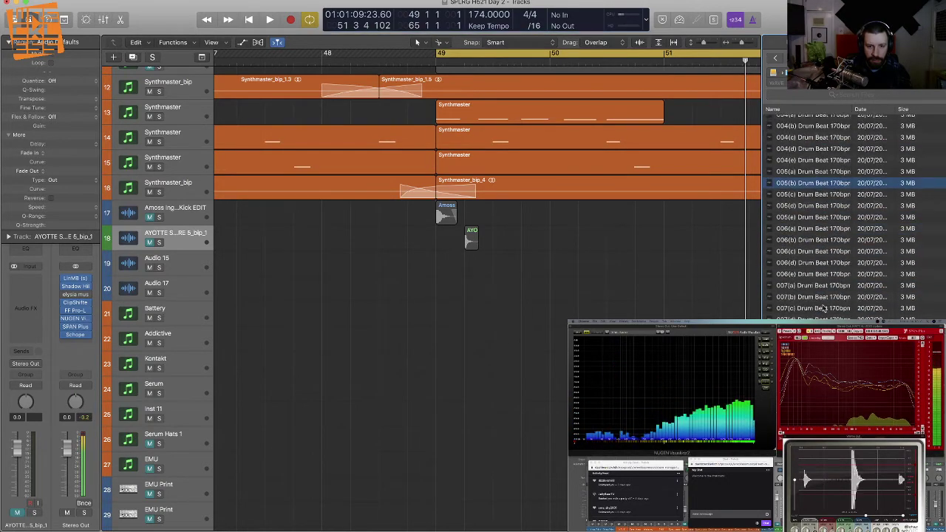
Step: Audition 170bpm Drum Beat loops, including 005(a), 006(a), 007(a) and 009(a), against the playing arrangement
left_click(810, 170)
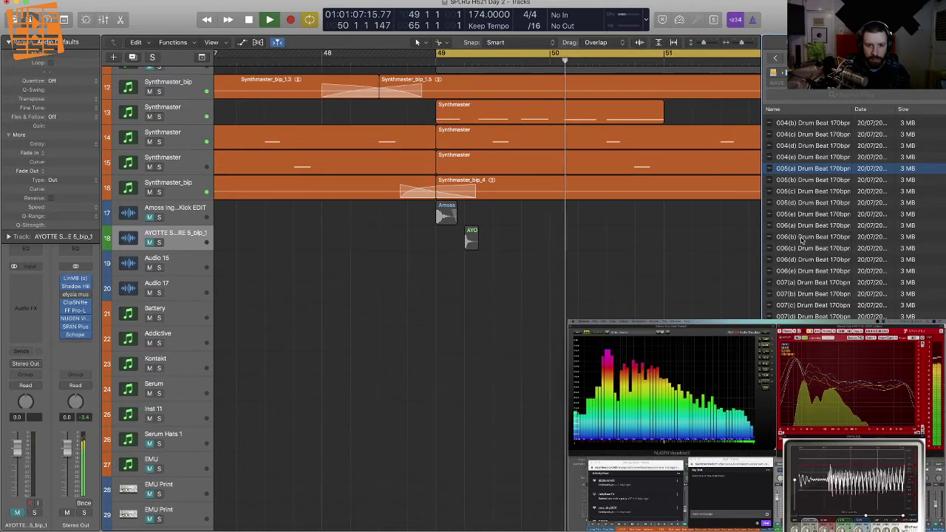
left_click(812, 226)
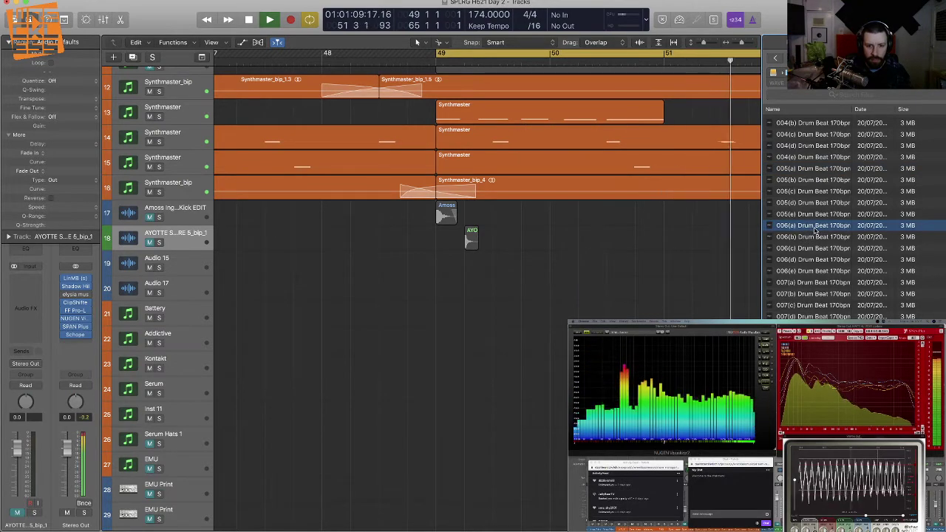
left_click(813, 283)
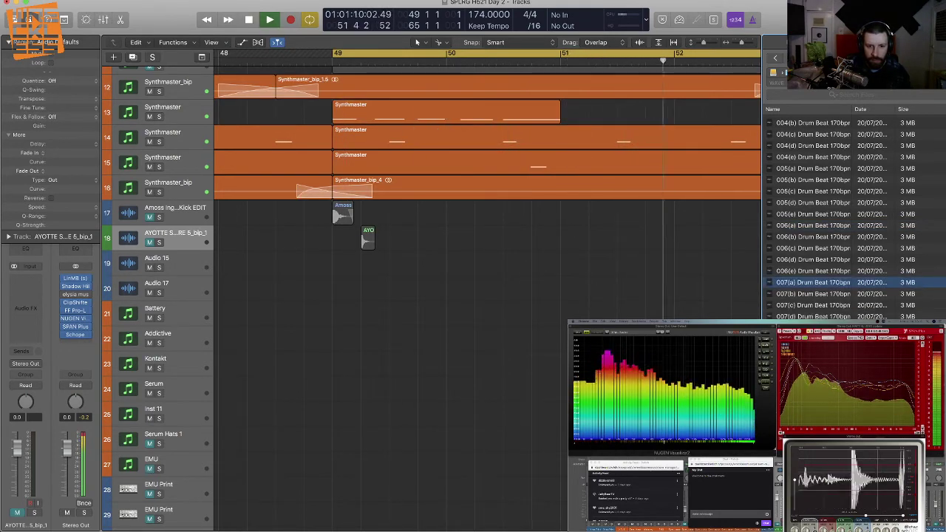
left_click(813, 339)
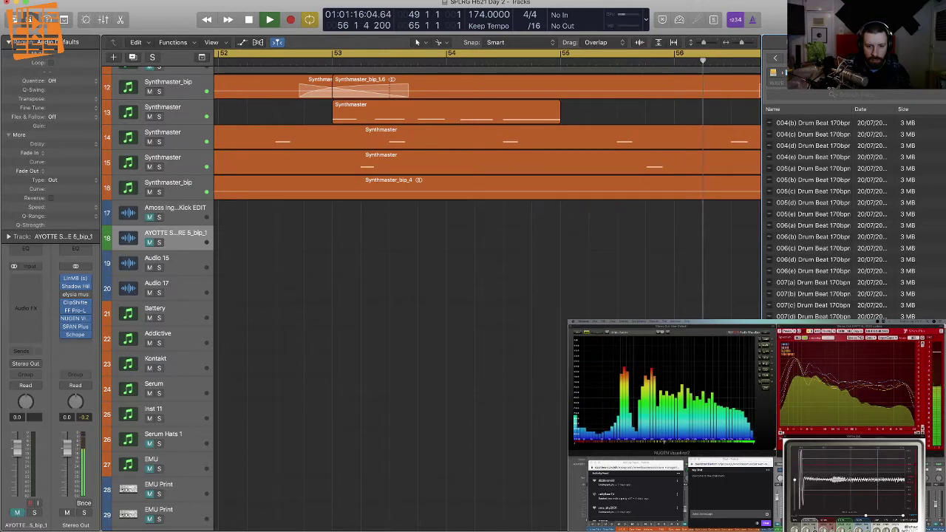
scroll(845, 221, "down", 5)
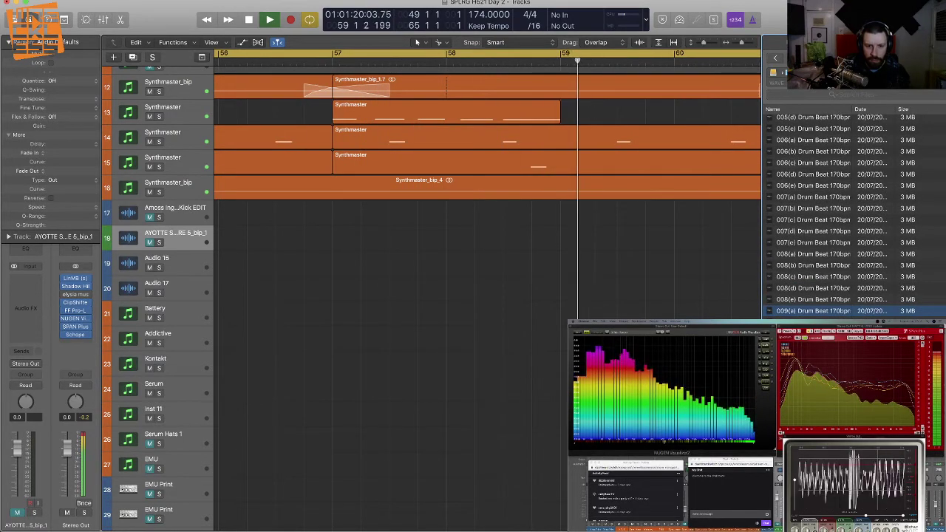
key("Down")
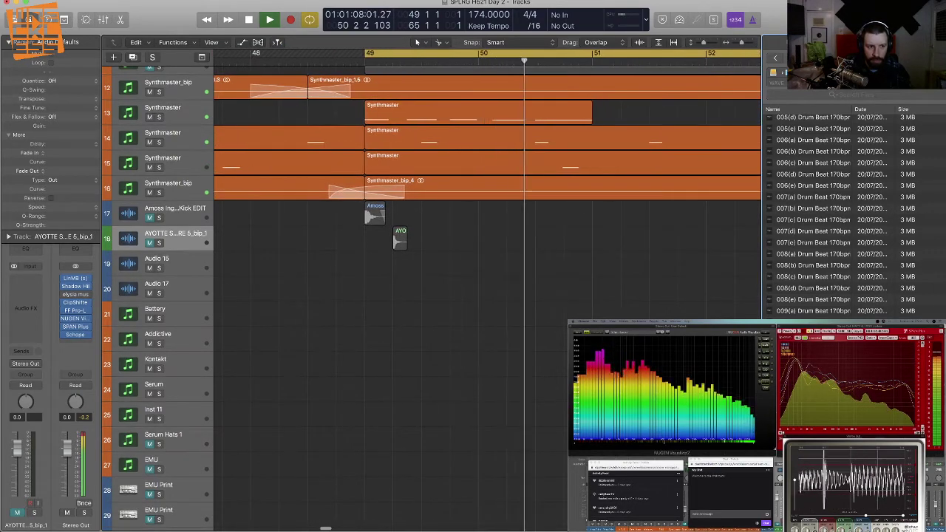
key("space")
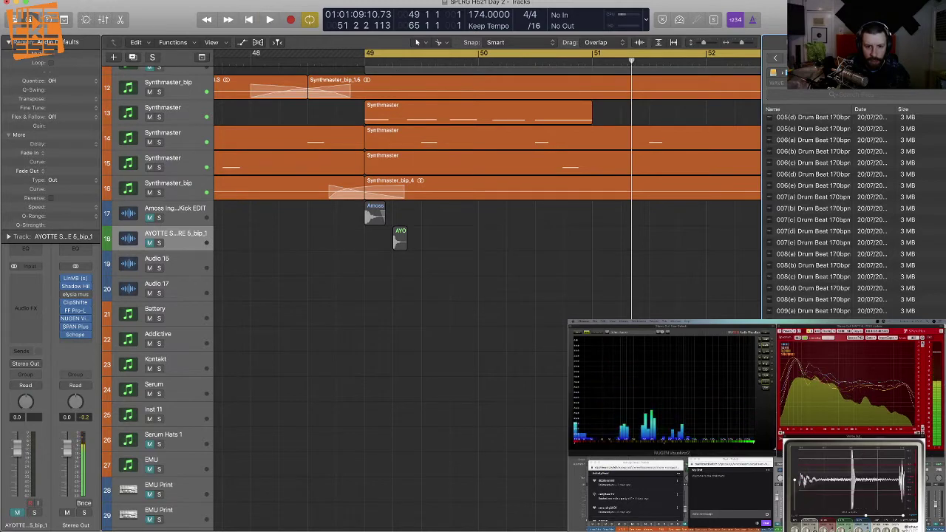
Step: Place the 010(a) Drum Beat 170bpm loop at bar 49 on the Audio 15 track and check how far it extends
left_click_drag(432, 279, 379, 281)
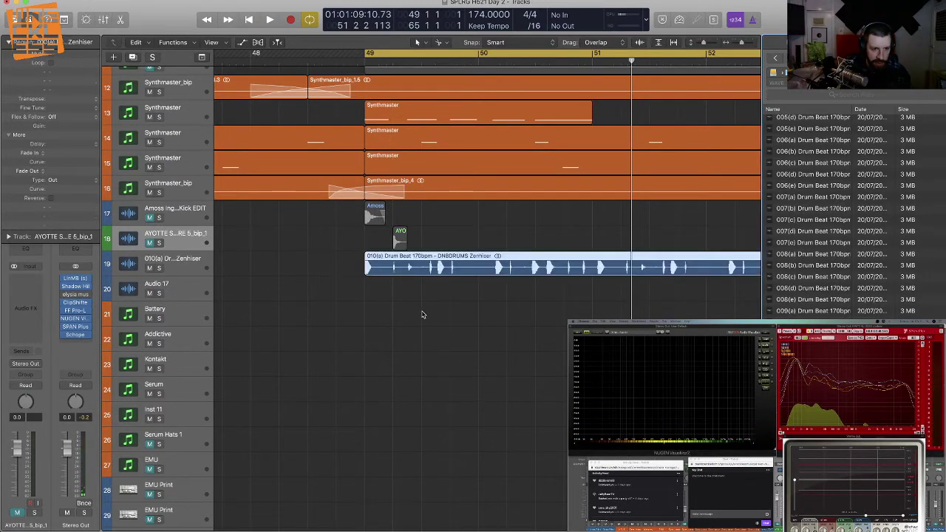
key("super+Down")
key("super+Down")
key("super+Left")
key("super+Left")
key("super+Left")
key("super+Left")
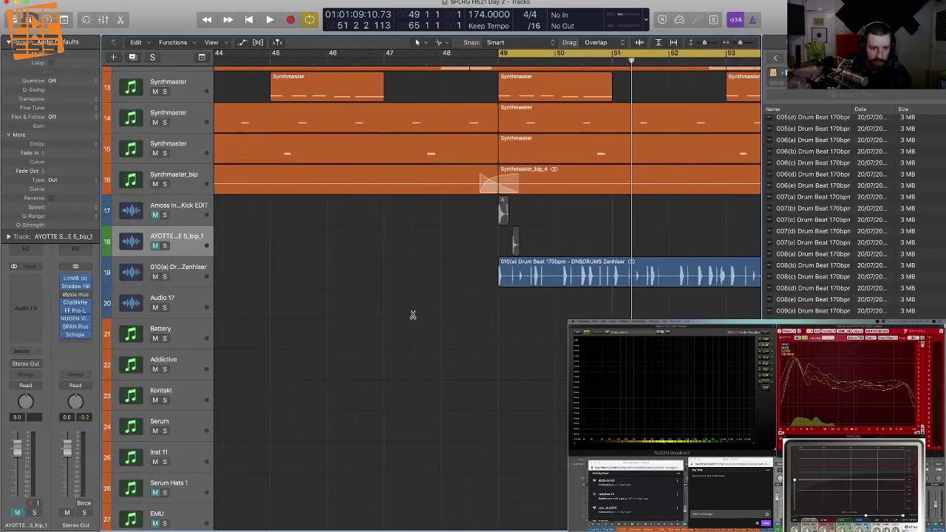
scroll(474, 315, "right", 6)
scroll(478, 315, "right", 5)
scroll(480, 315, "left", 5)
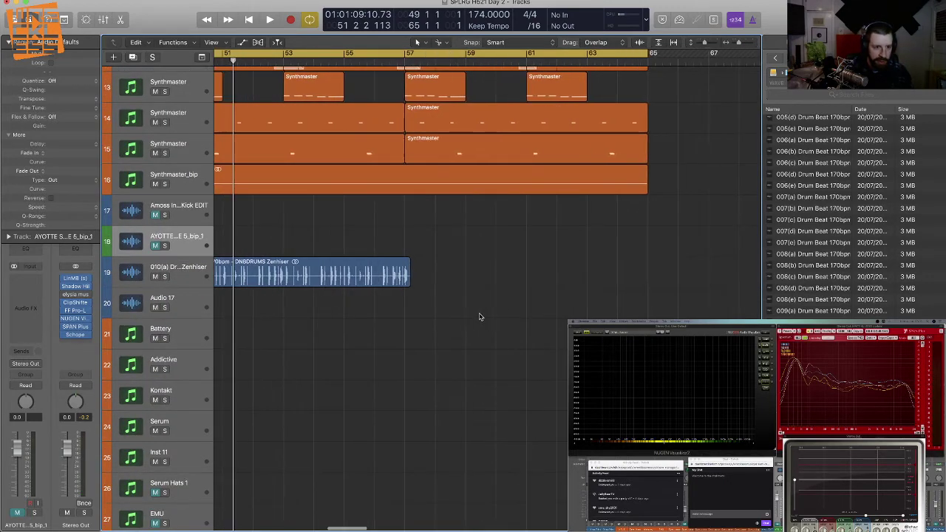
Step: Show the flex controls for the tracks, try to shorten the drum beat region to end at bar 57, and undo the trim
left_click(178, 275)
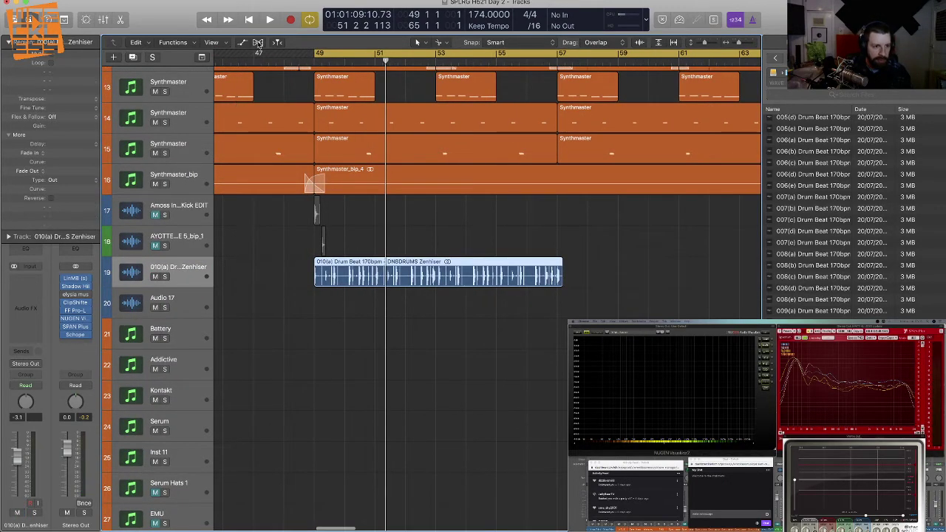
key("super+Down")
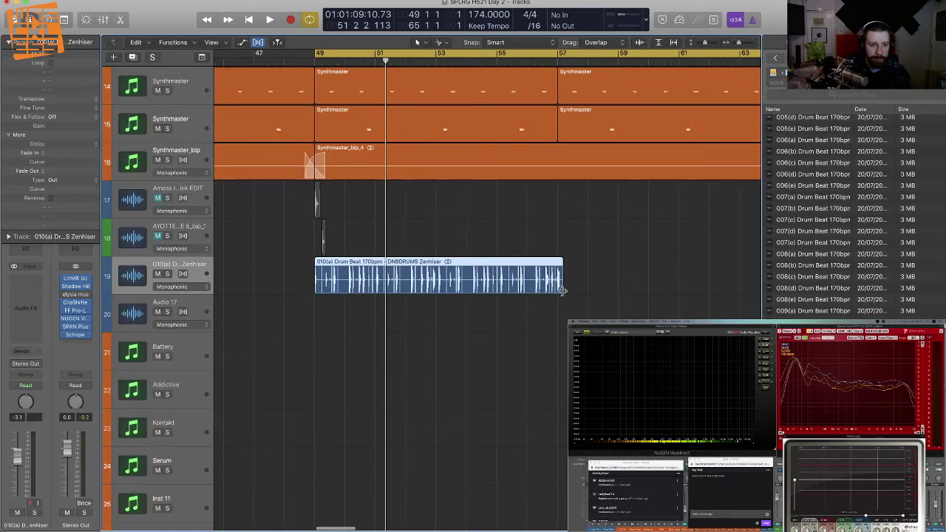
left_click_drag(562, 291, 555, 291)
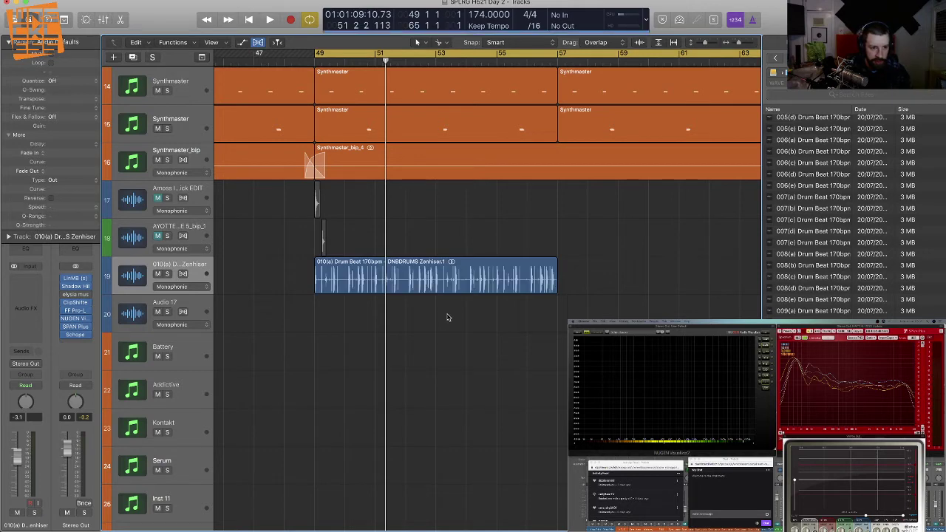
key("super+z")
Step: Enable flex with Slicing (Auto) on the drum beat track, stretch the region to exactly 8 bars from bar 49, and play it
left_click(182, 274)
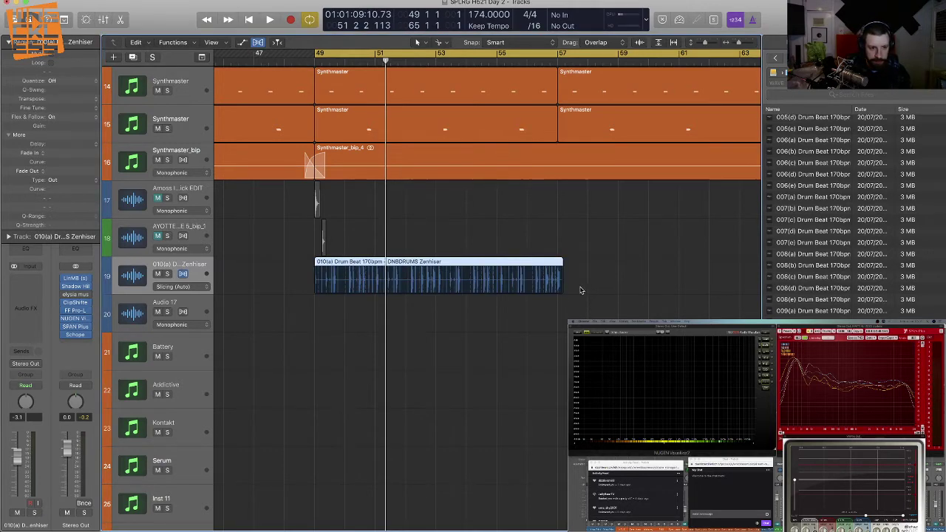
left_click_drag(561, 290, 555, 290)
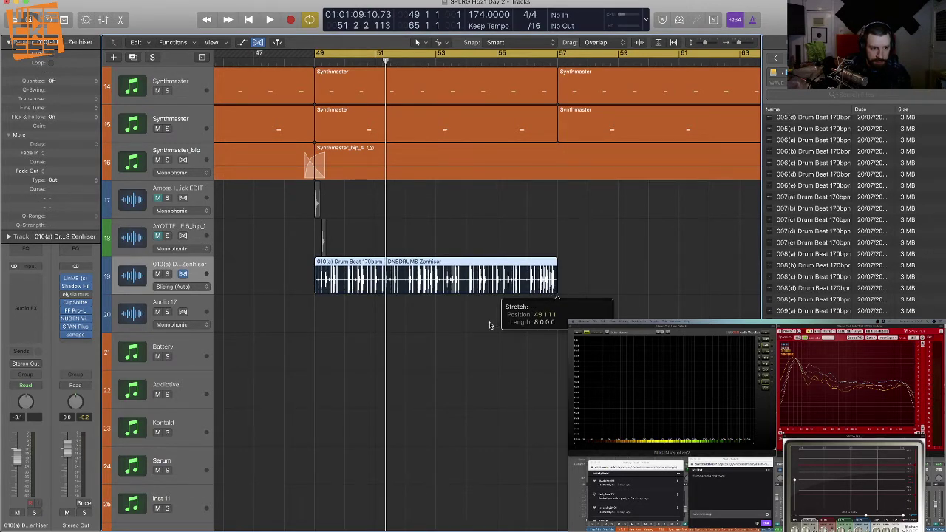
key("space")
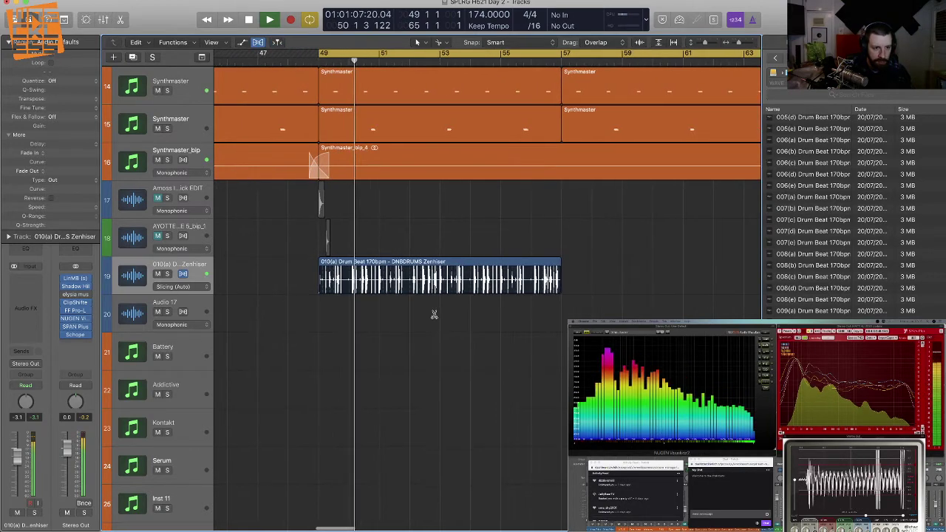
Step: Examine the waveform of the stretched drum beat loop up close from bar 49 while the arrangement plays
key("super+Right")
key("super+Right")
key("super+Right")
key("super+Down")
key("super+Down")
key("super+Down")
key("super+Down")
key("super+Right")
key("super+Right")
key("super+Right")
key("super+Right")
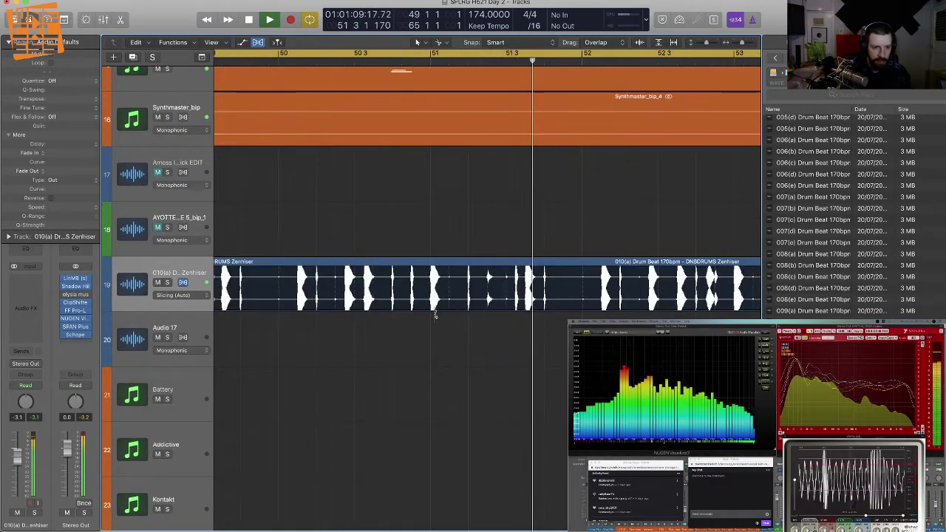
scroll(435, 314, "down", 4)
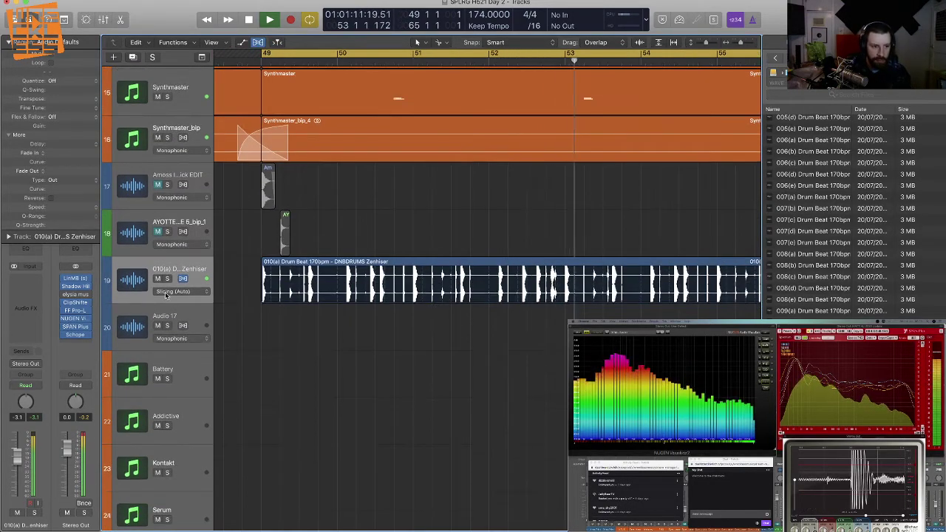
Step: Insert a stereo FabFilter Pro-Q 3 on the drum beat track and cut its low end with a 12 dB/oct low shelf
left_click(35, 295)
mouse_move(75, 321)
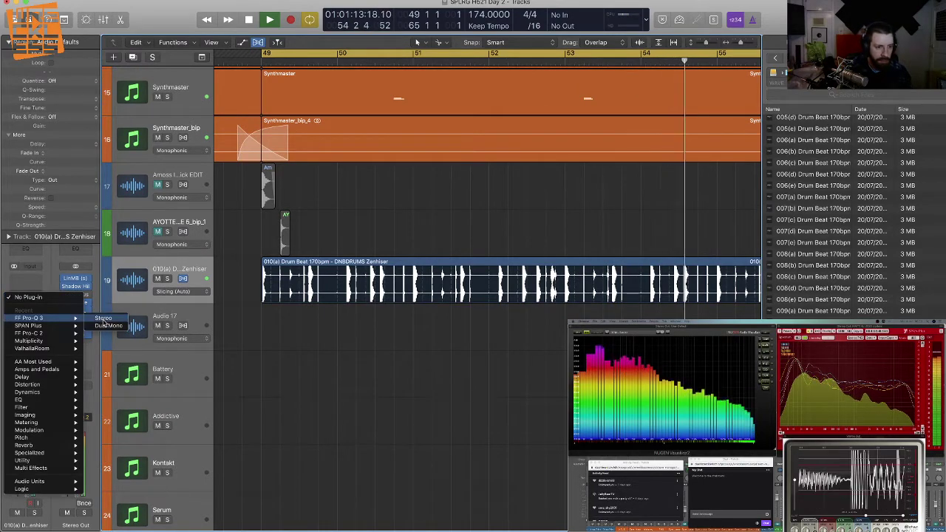
left_click(104, 319)
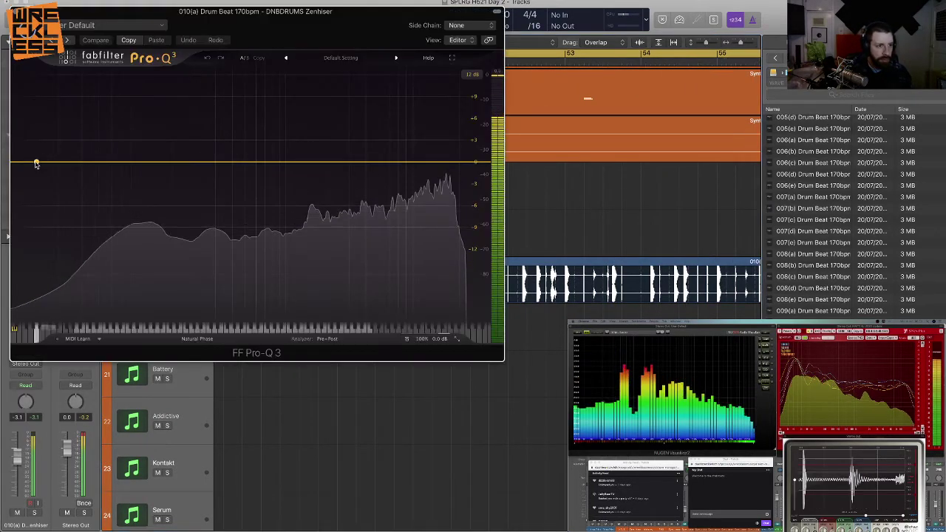
left_click_drag(36, 162, 190, 347)
left_click_drag(231, 300, 233, 292)
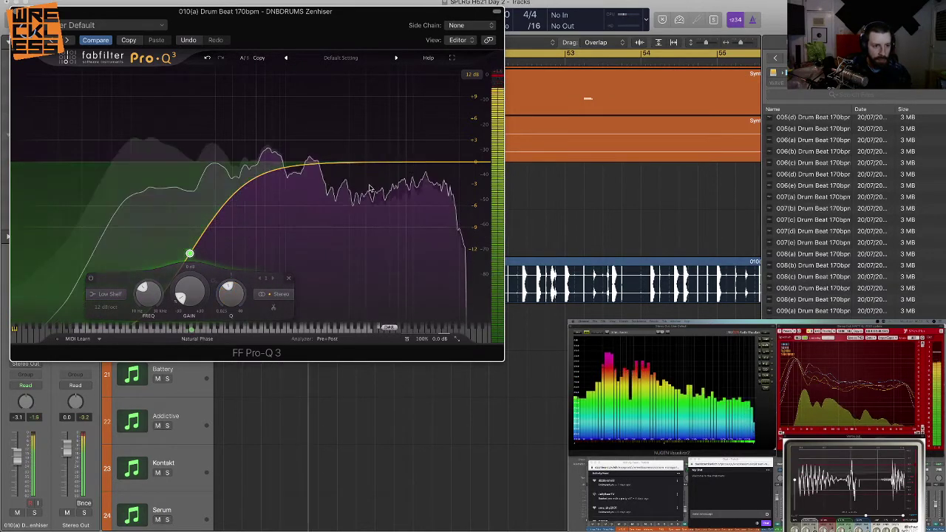
left_click(17, 13)
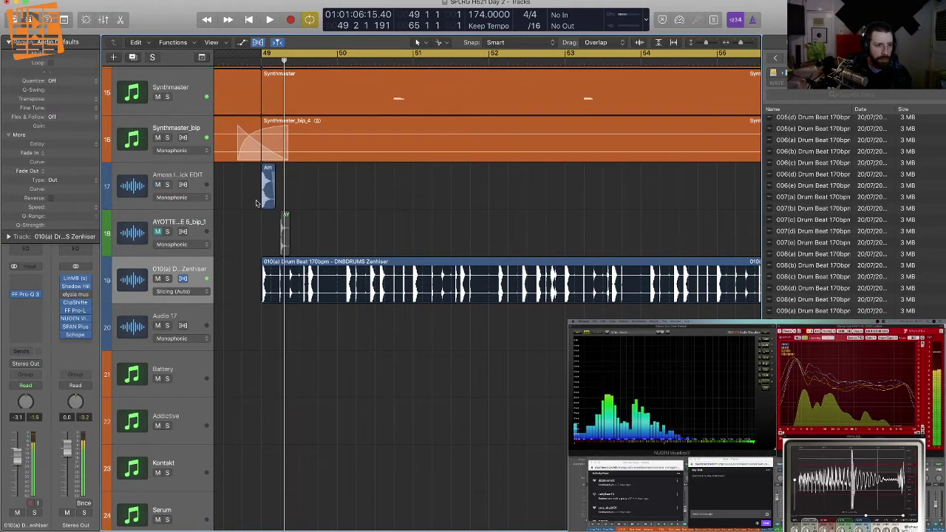
Step: Unmute the kick and bounced snare tracks and play them together with the drum beat from bar 49
key("space")
key("space")
key("space")
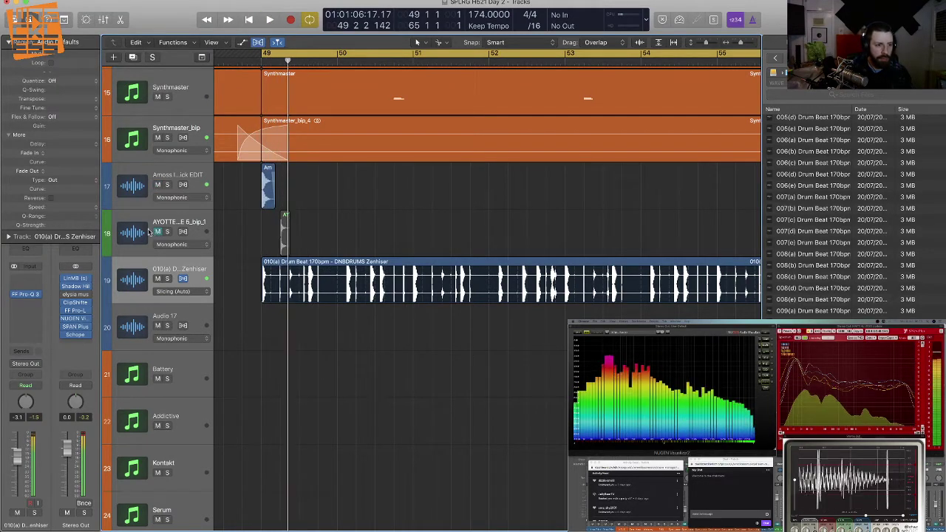
left_click(158, 232)
key("space")
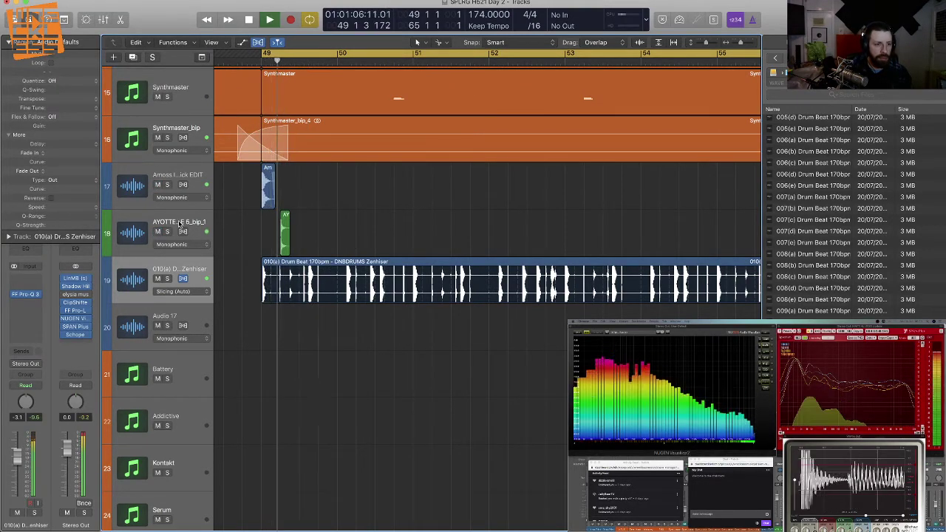
Step: Solo the AYOTTE SNARE 5_bip_1 track and play its hit at bar 49 several times
left_click(298, 231)
key("ctrl+s")
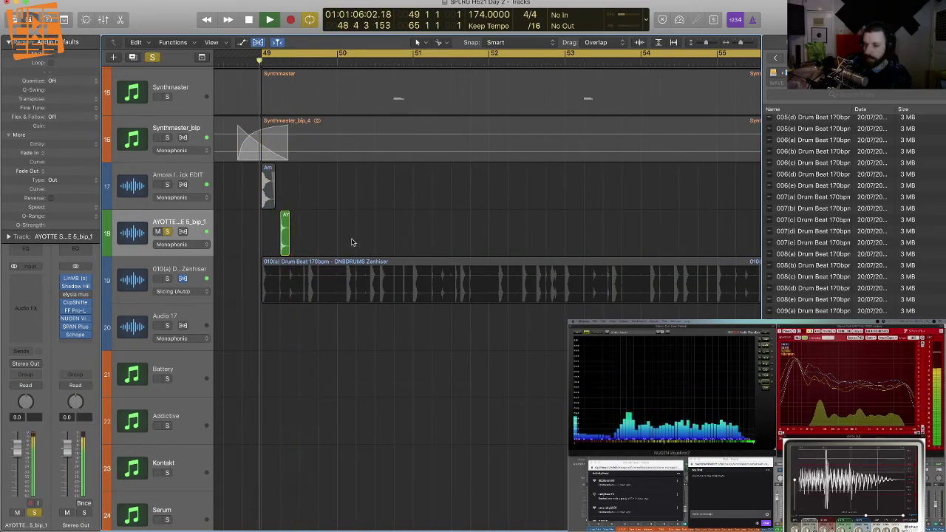
key("space")
key("space")
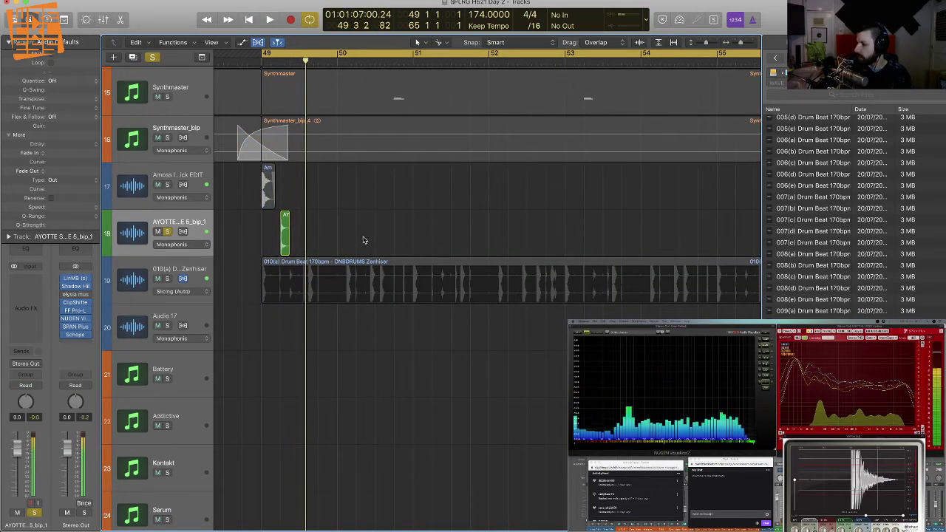
key("space")
key("space")
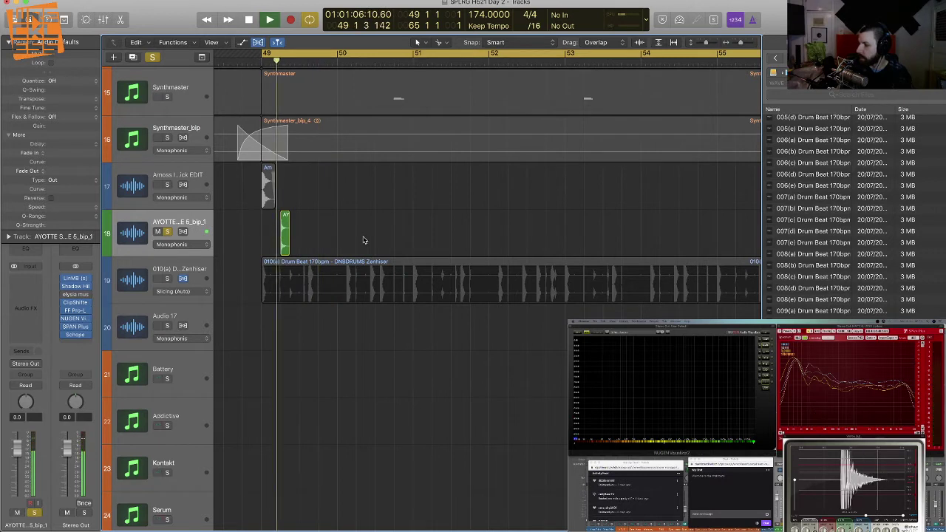
key("space")
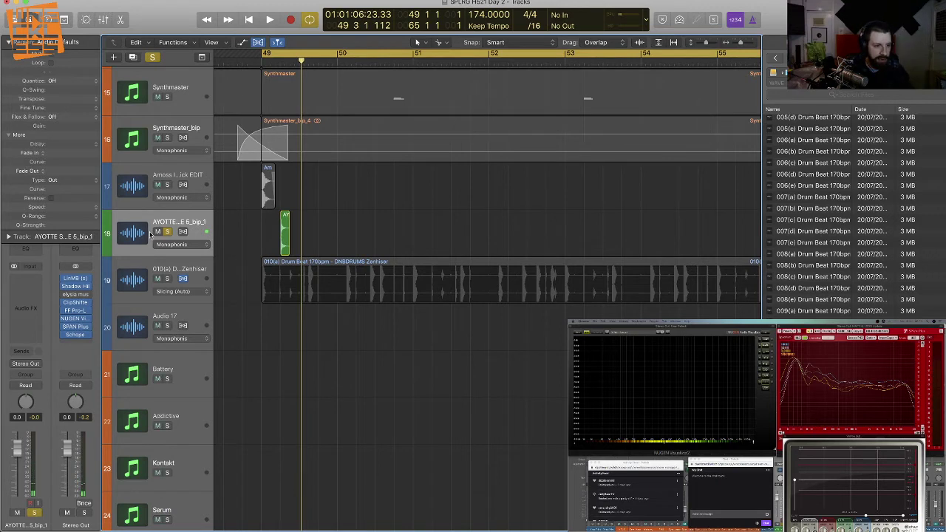
key("space")
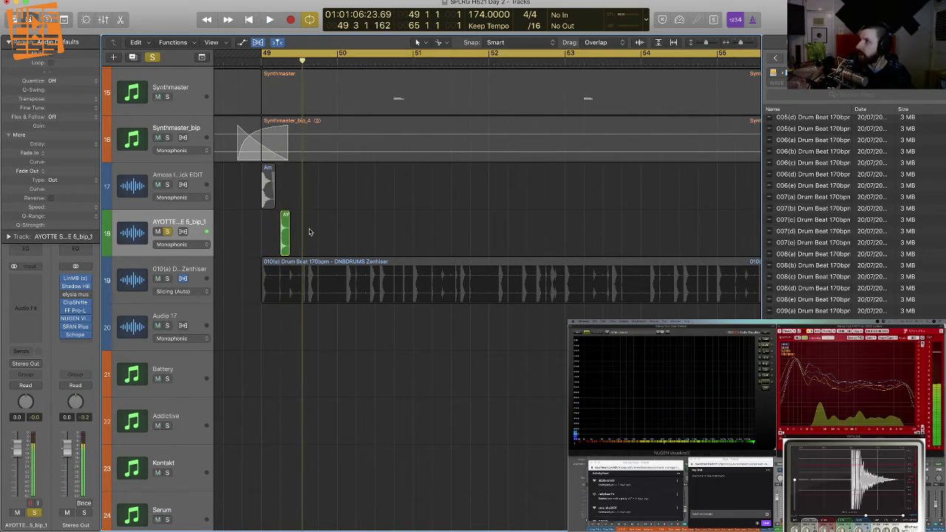
key("space")
key("space")
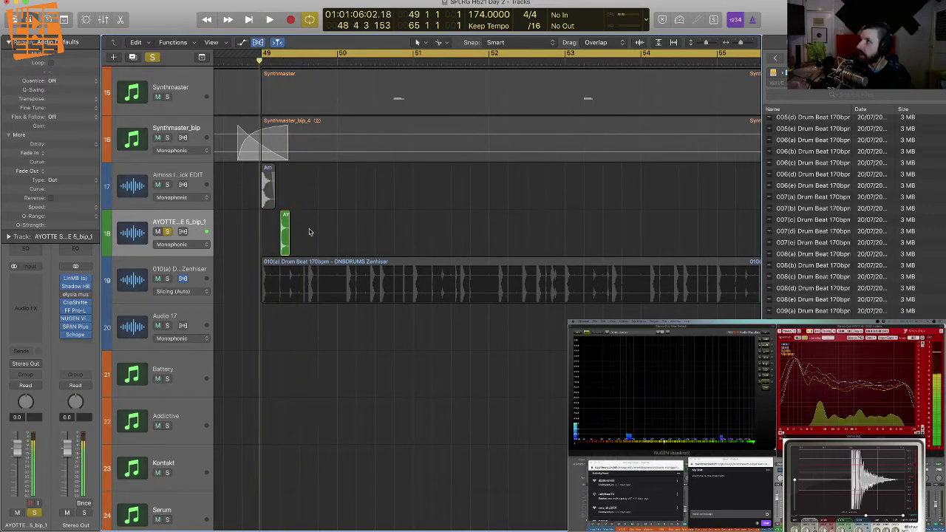
key("space")
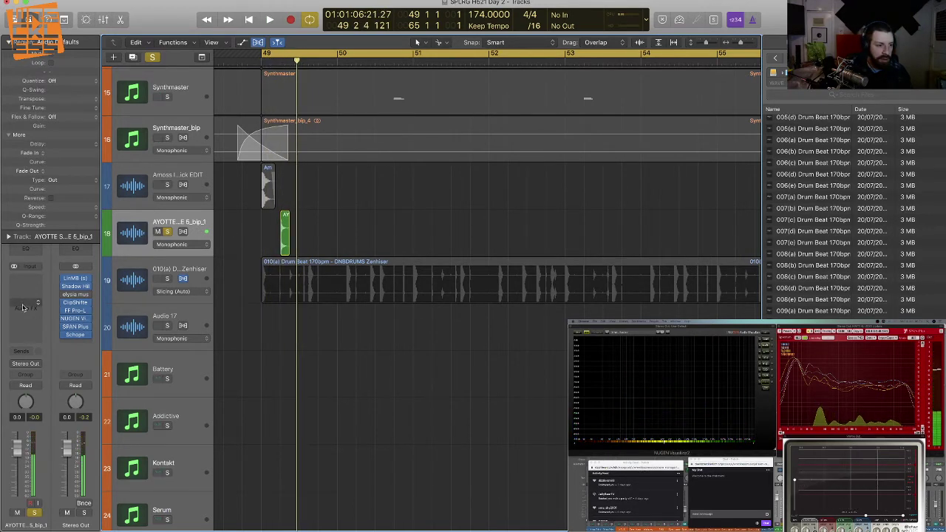
Step: Insert a stereo FabFilter Pro-C 2 compressor on the soloed snare track, move its window clear of the channel strip, and play the snare
left_click(23, 306)
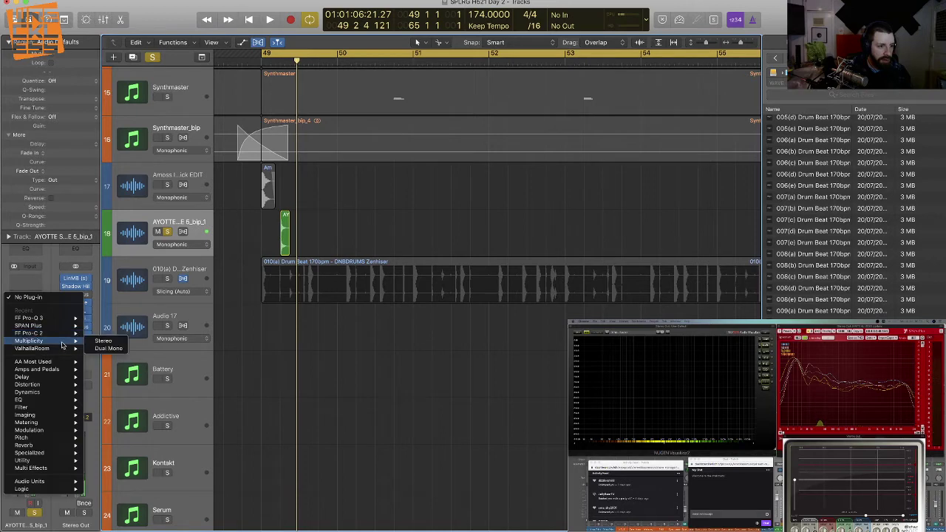
left_click(108, 335)
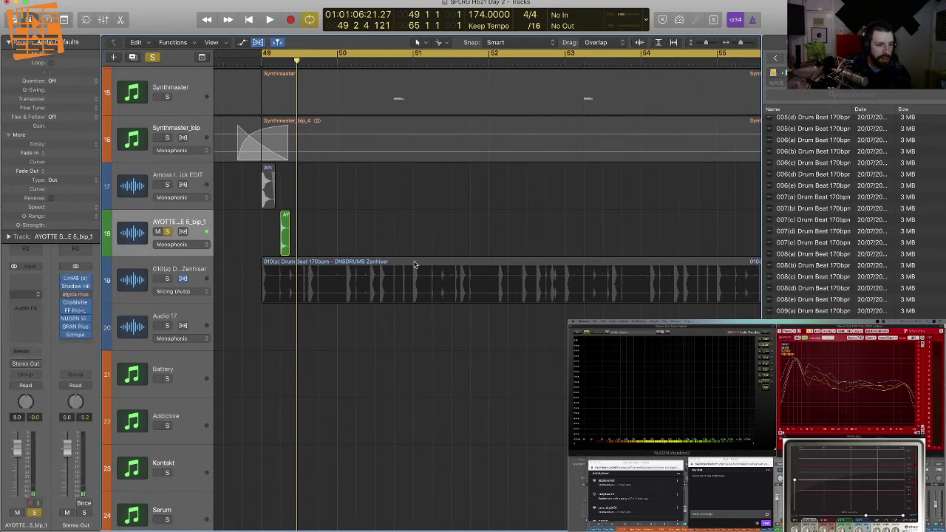
left_click_drag(254, 26, 589, 87)
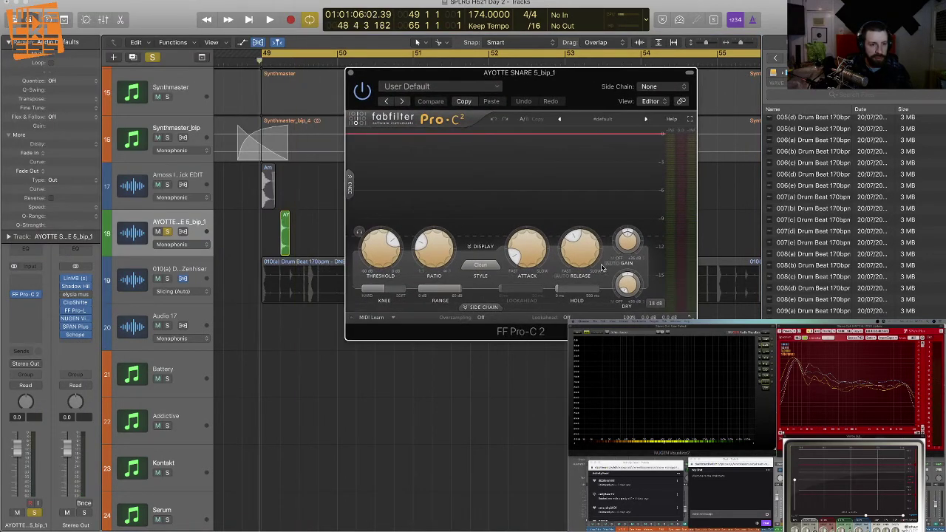
key("space")
key("space")
Step: Lower the snare compressor's threshold to about -24.74 dB and raise its attack to about 7.05 ms while replaying the hit
left_click_drag(388, 250, 390, 289)
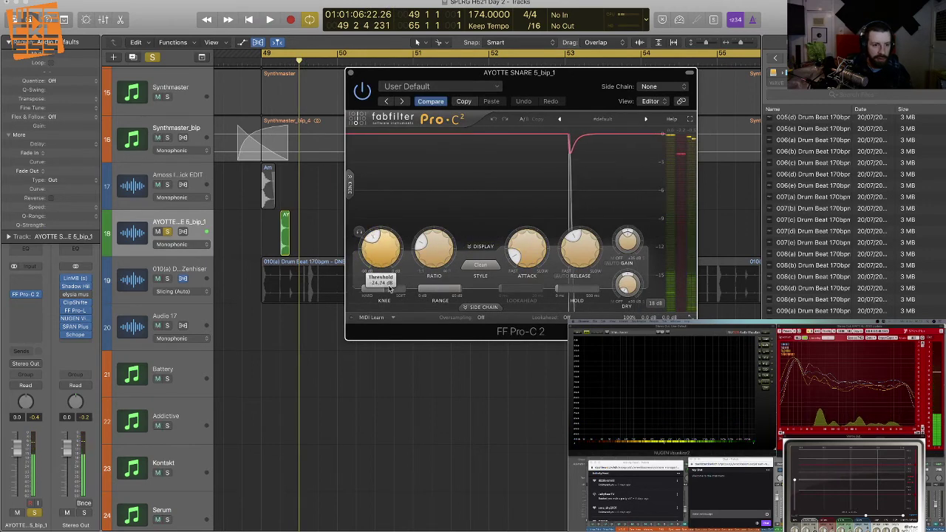
key("space")
left_click_drag(528, 252, 530, 241)
key("space")
key("space")
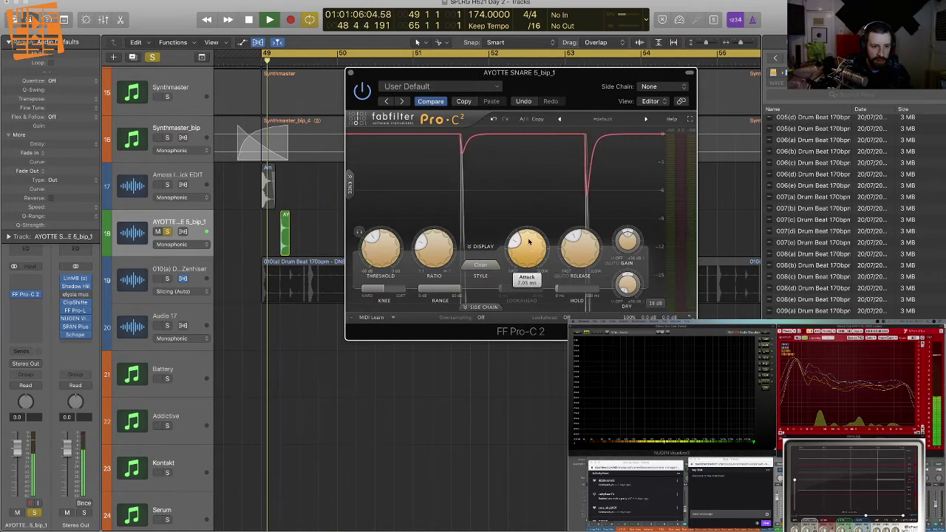
Step: Raise the snare compressor's ratio to 6.27:1, switch its style to Opto, and lengthen the release to about 1610 ms
mouse_move(433, 253)
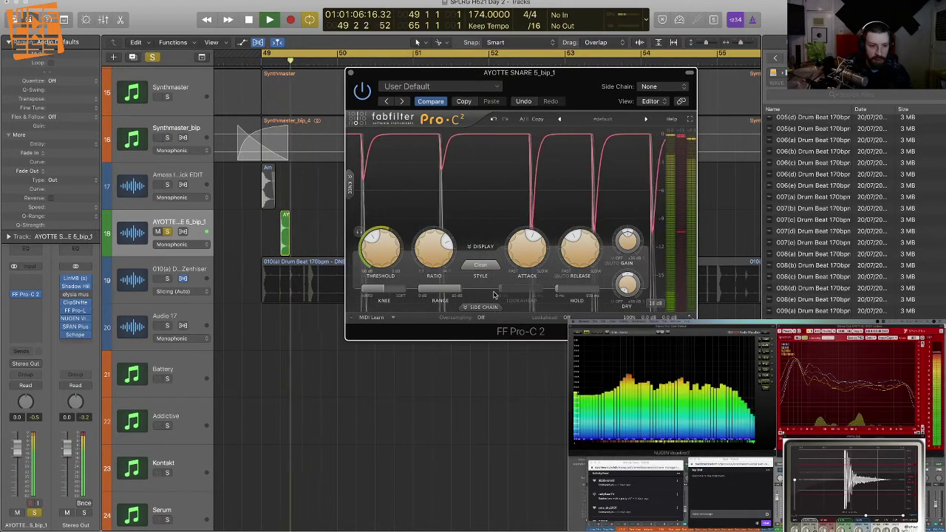
left_click(480, 264)
left_click(488, 299)
mouse_move(581, 257)
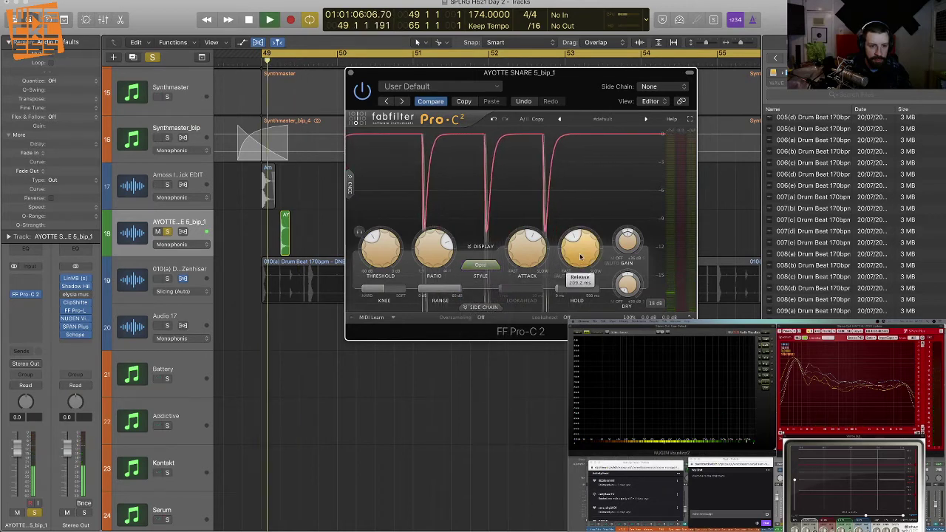
scroll(581, 256, "up", 5)
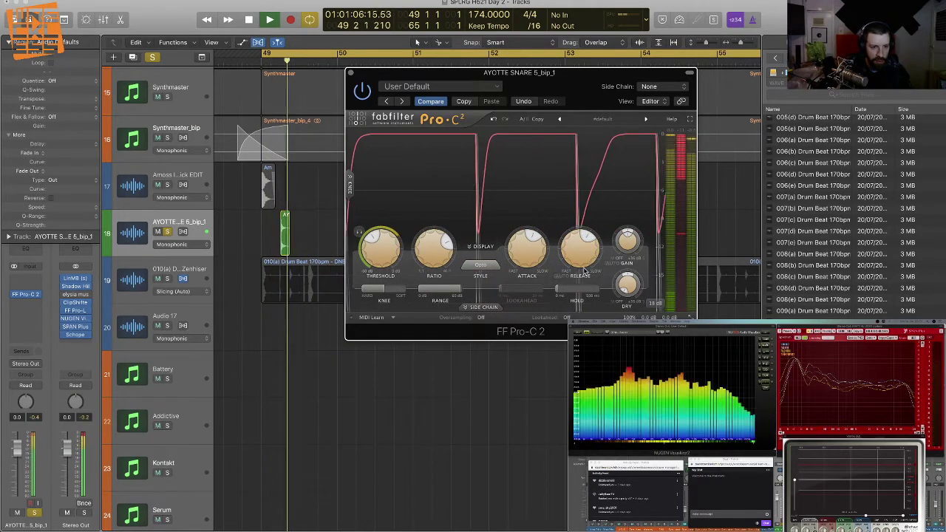
scroll(591, 239, "up", 5)
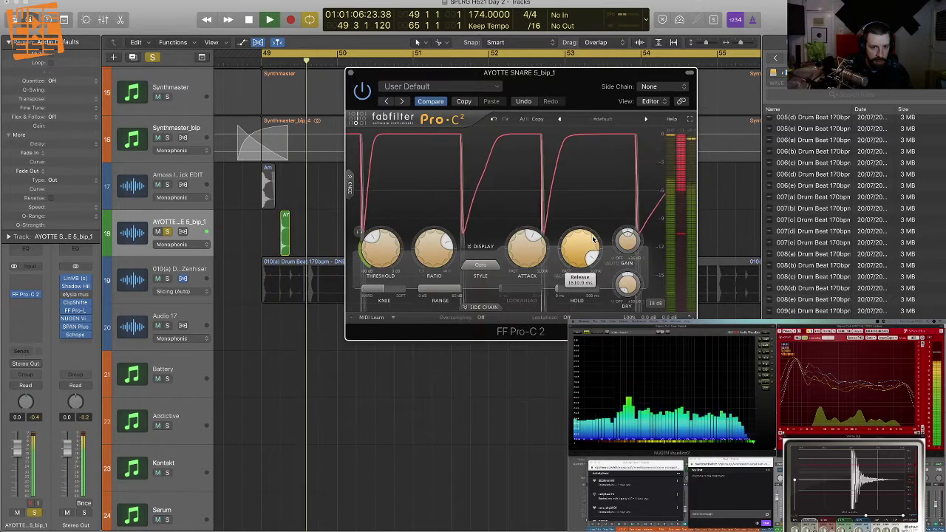
mouse_move(588, 240)
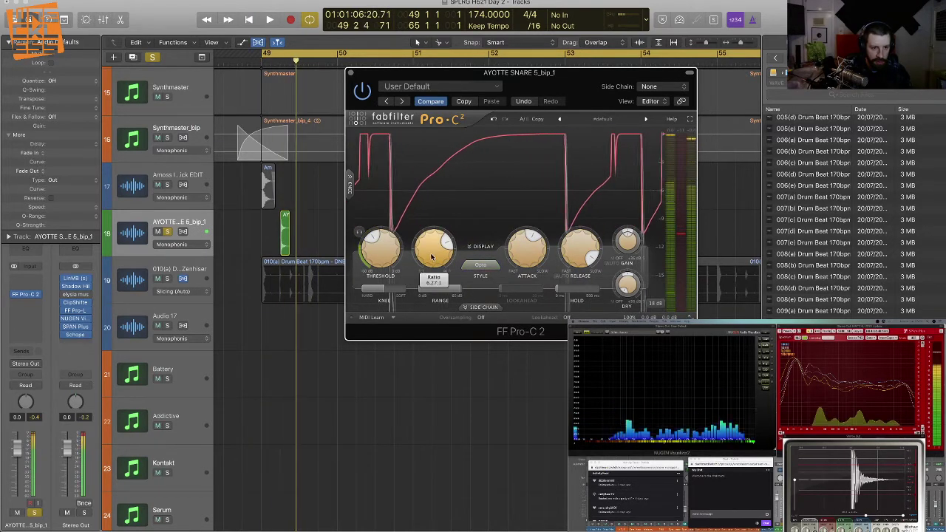
Step: Reduce the snare compressor's ratio to about 3.85:1 while replaying the hit, and close the plug-in window
key("space")
key("space")
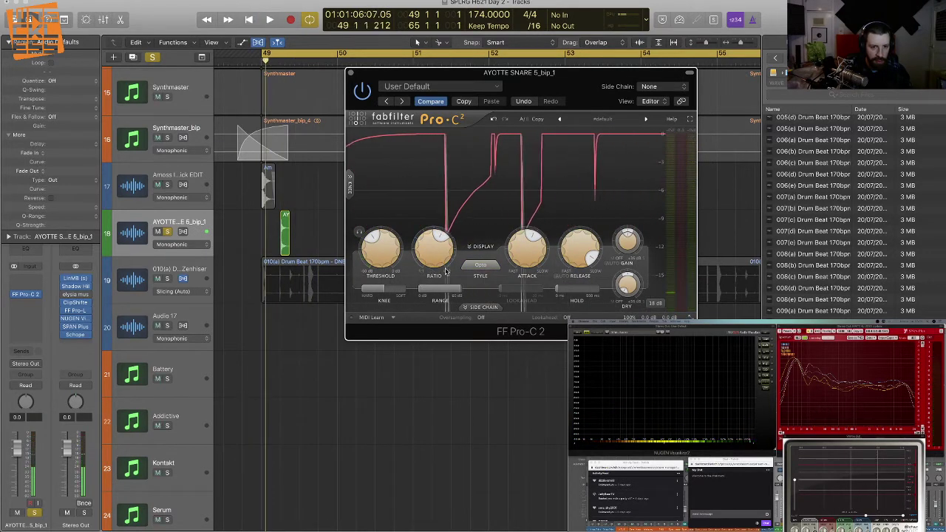
mouse_move(426, 259)
key("space")
key("space")
key("space")
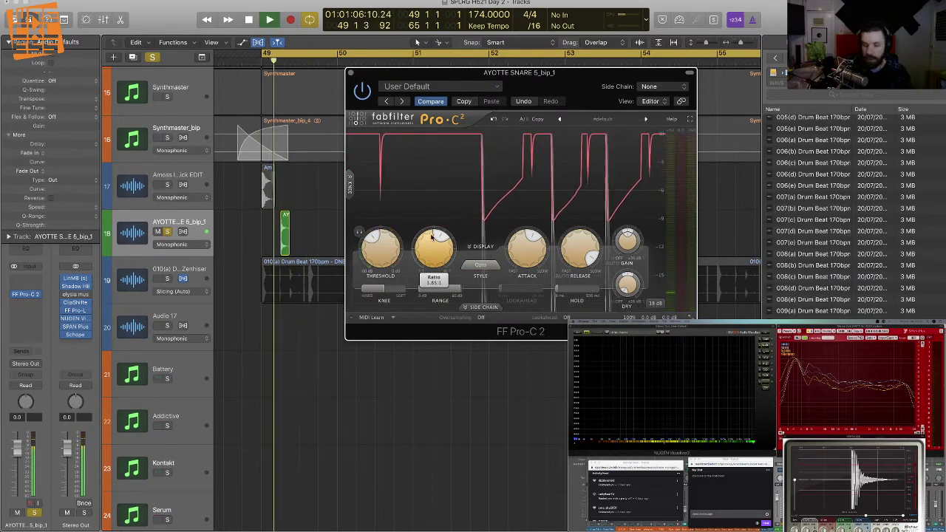
key("space")
key("super+w")
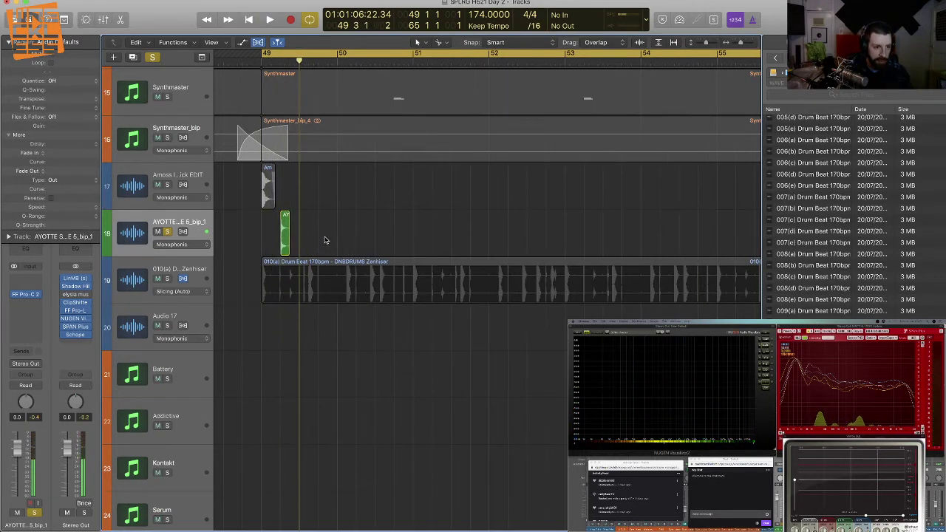
Step: Bounce the compressed snare region in place onto a new track, keeping the original, and show both waveforms up close
key("ctrl+b")
key("Return")
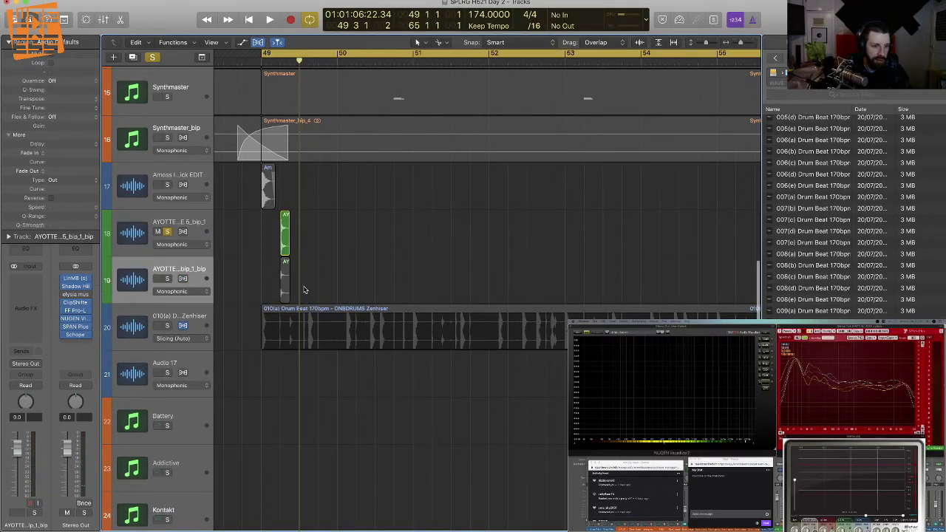
key("super+Right")
key("super+Right")
key("super+Right")
key("super+Right")
key("super+Right")
scroll(386, 282, "left", 5)
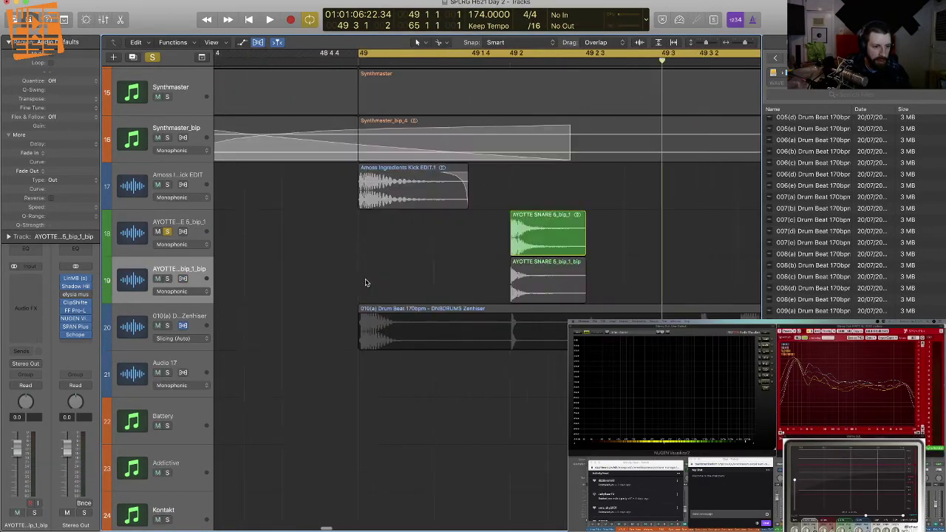
Step: Remove the Pro-C 2 from the original snare track and move the newly bounced snare track above it
left_click(201, 230)
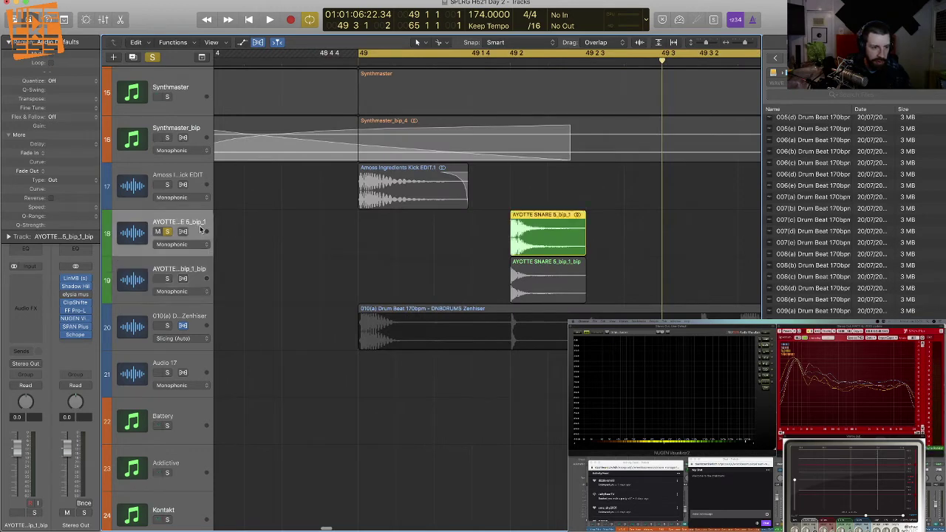
left_click(33, 297)
left_click(68, 318)
left_click_drag(202, 274, 202, 223)
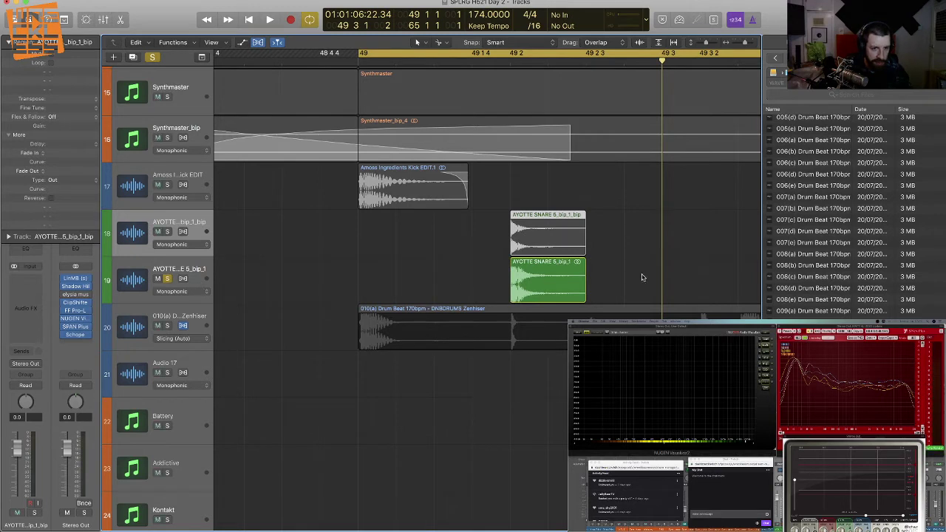
Step: Lower the original snare region's gain, solo the bounced snare track as well, and play both layers together
left_click(559, 277)
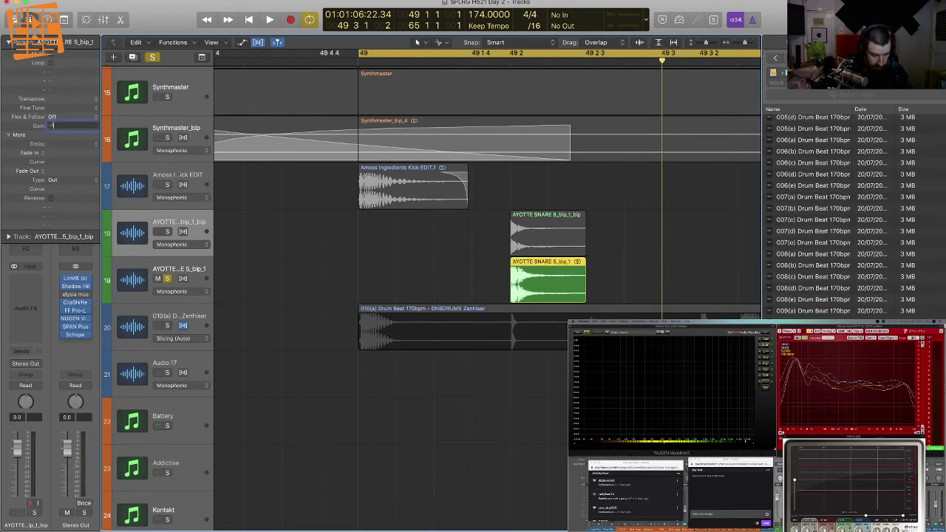
left_click(172, 235)
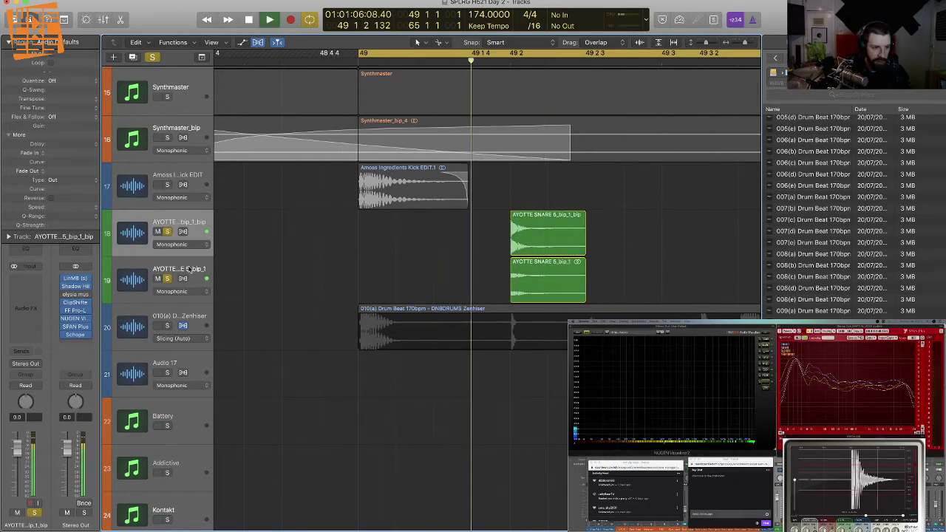
left_click(394, 282)
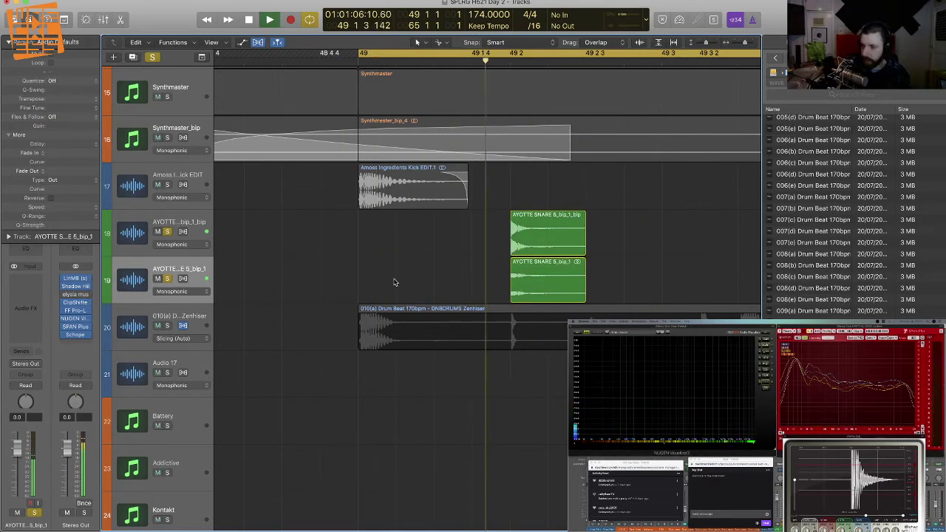
Step: Audition the two soloed snare layers together once more from bar 49, and stop playback
key("space")
key("super+Left")
key("super+Left")
key("super+Left")
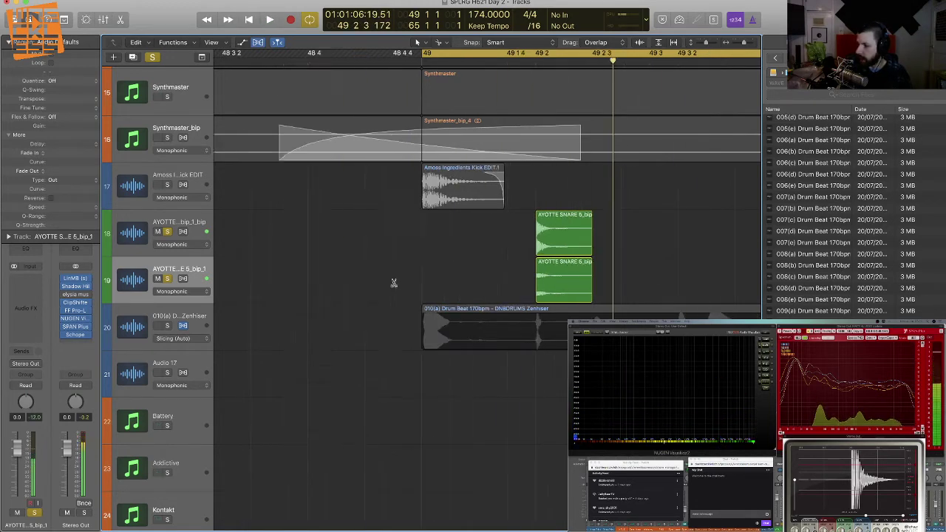
key("super+Up")
key("super+Up")
key("comma")
key("space")
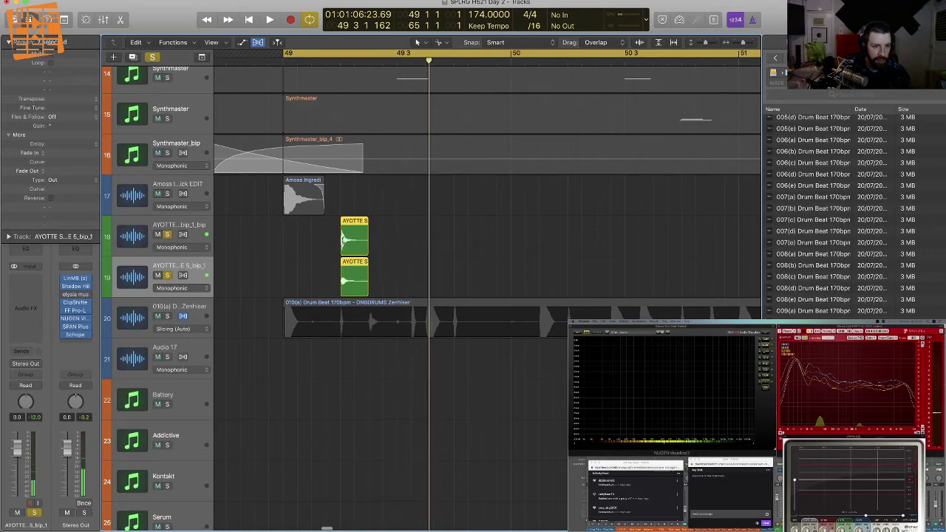
Step: Select both snare layer regions at 49 2 and bounce them in place together
key("super+Right")
key("super+Down")
key("super+Down")
key("super+Down")
key("super+Right")
key("super+Right")
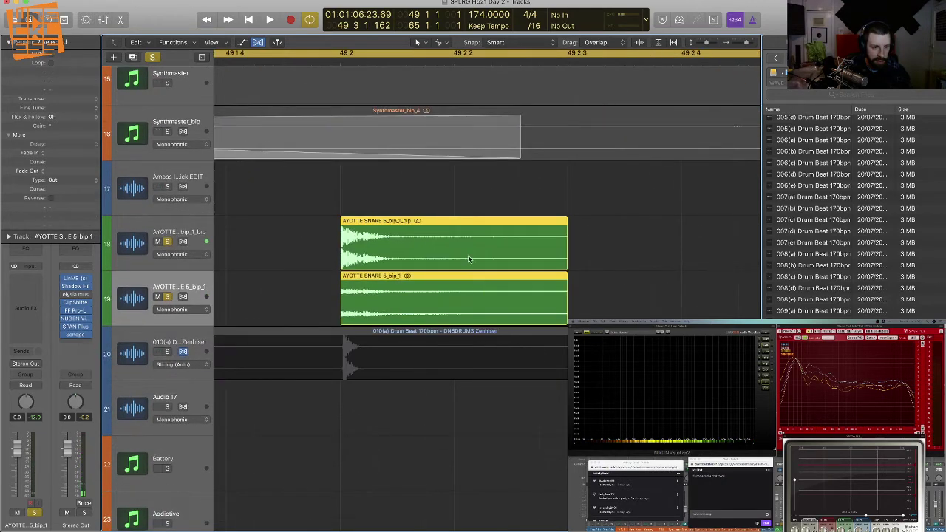
left_click(579, 289)
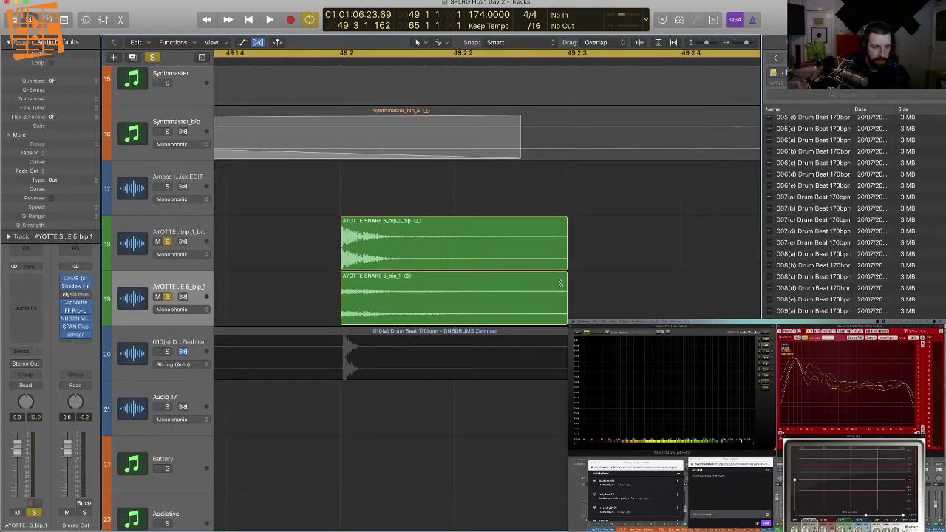
scroll(561, 282, "down", 5)
left_click_drag(509, 294, 419, 252)
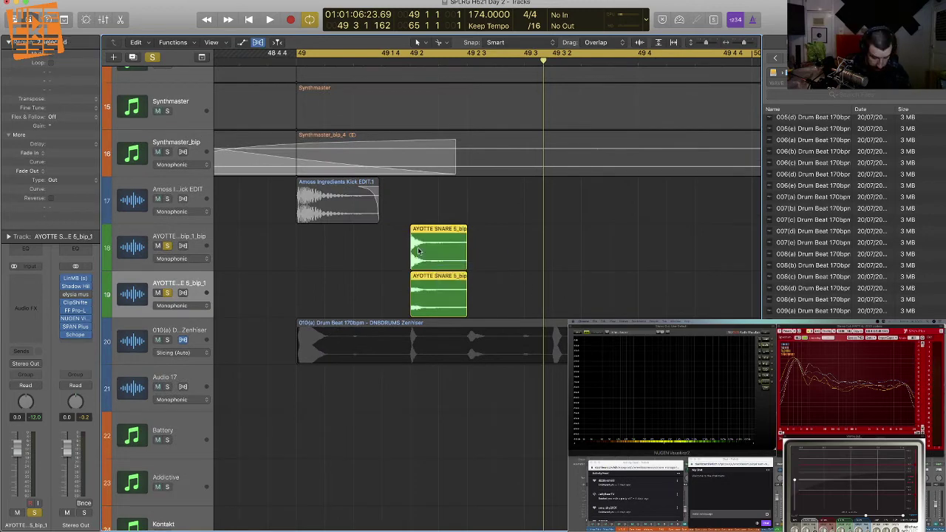
key("ctrl+b")
key("Return")
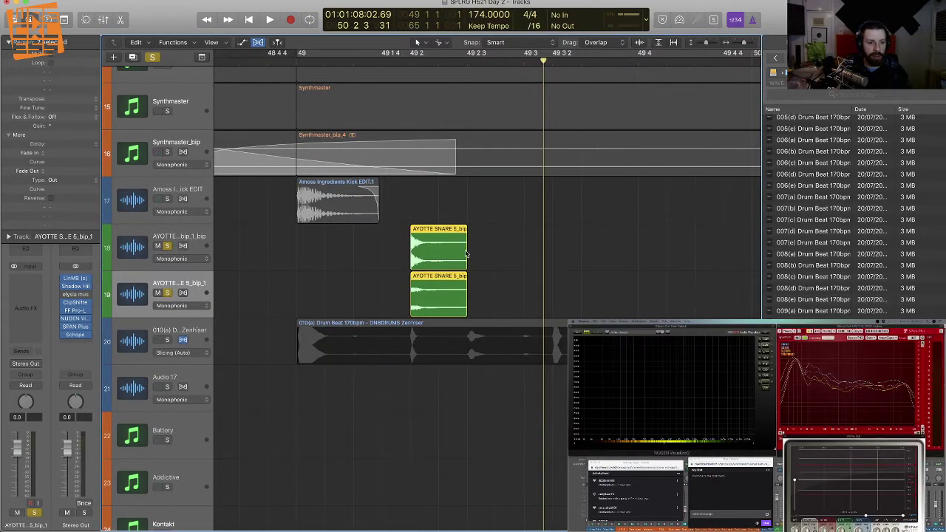
Step: Delete the two older AYOTTE SNARE 5 regions and their tracks, keeping only the newest bounced snare
left_click_drag(496, 302, 383, 254)
key("Delete")
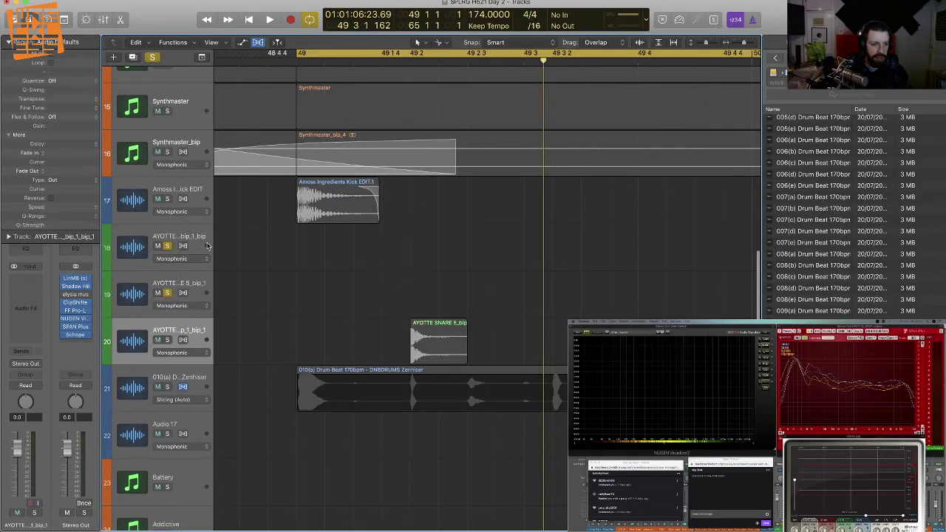
left_click(197, 252)
key("Delete")
key("super+BackSpace")
Step: Solo the remaining bounced snare track and insert the FilterFreak plug-in from the AA Most Used effects on it
key("space")
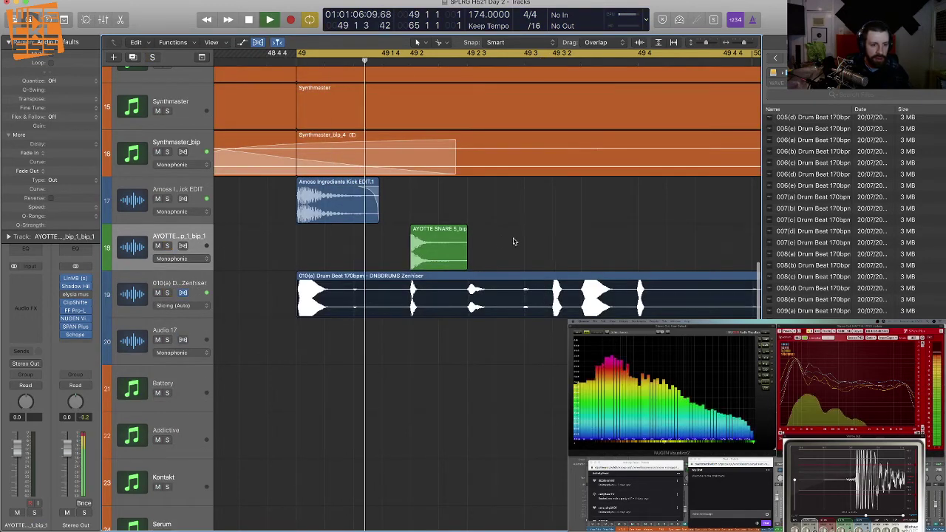
left_click(168, 245)
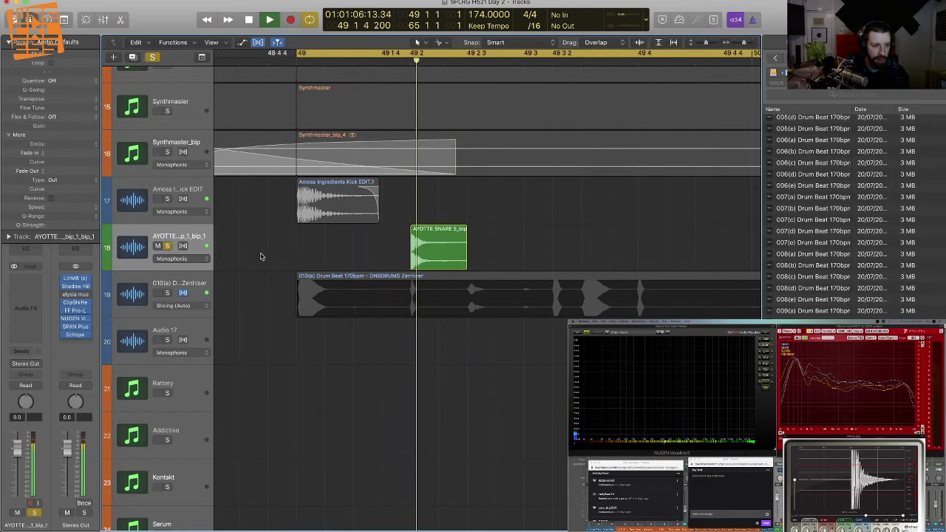
left_click(196, 237)
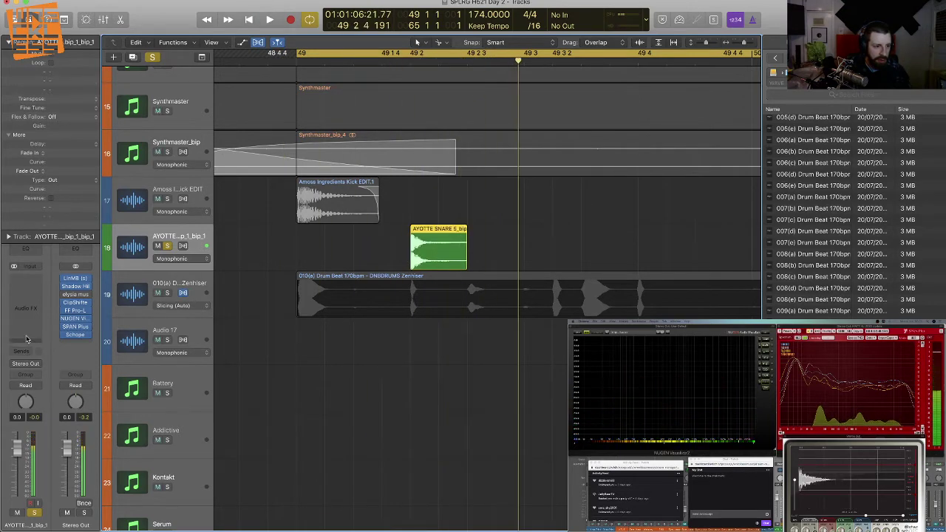
left_click(25, 305)
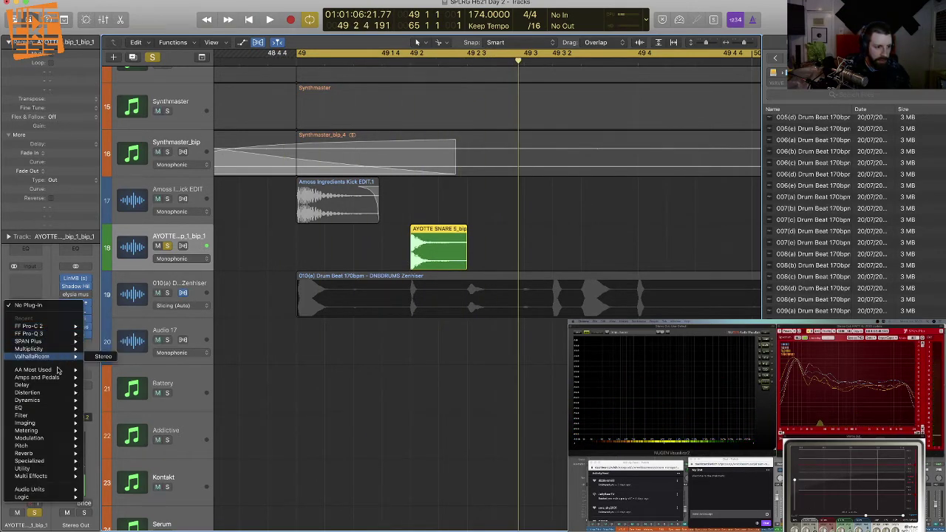
mouse_move(58, 369)
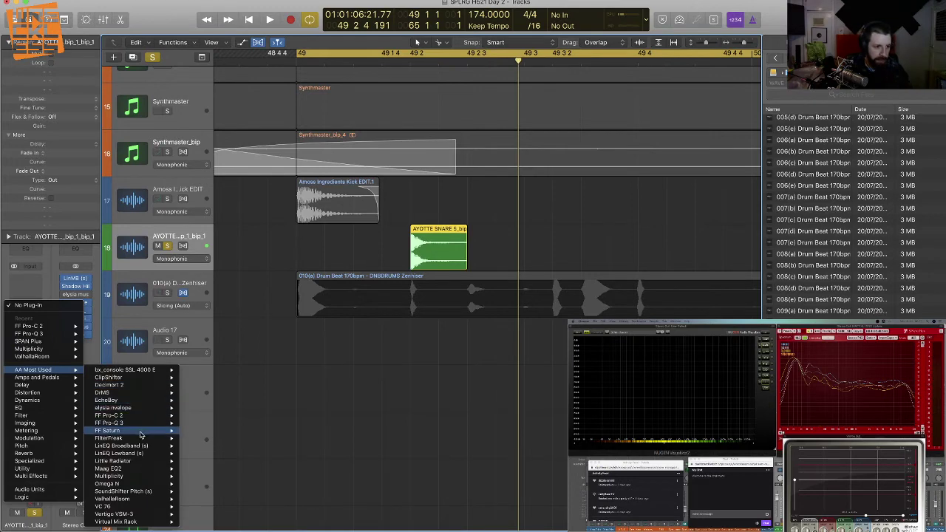
left_click(199, 438)
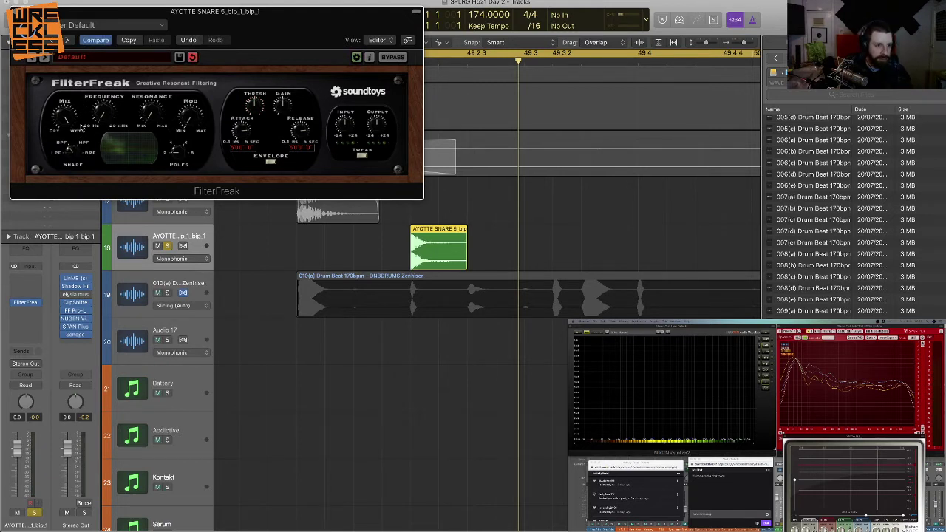
Step: Audition the snare through FilterFreak and load the Snare clean preset
key("space")
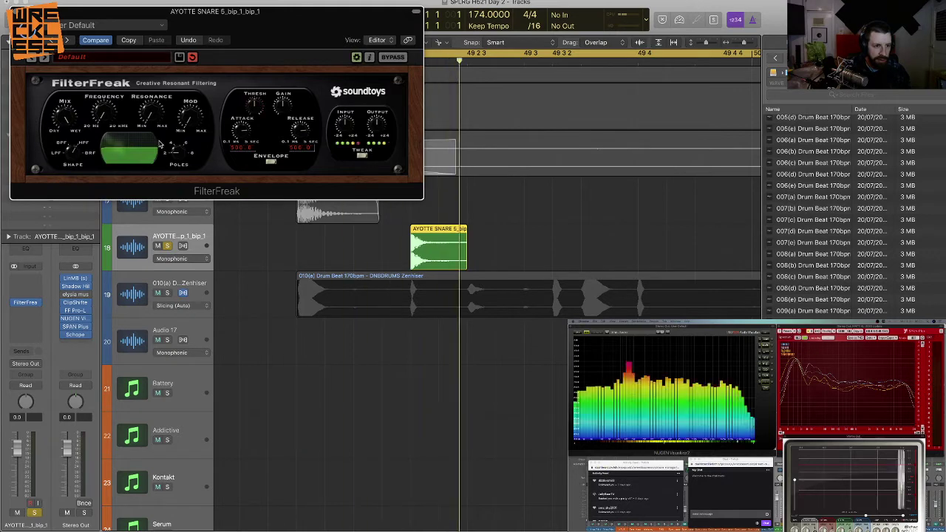
left_click(116, 25)
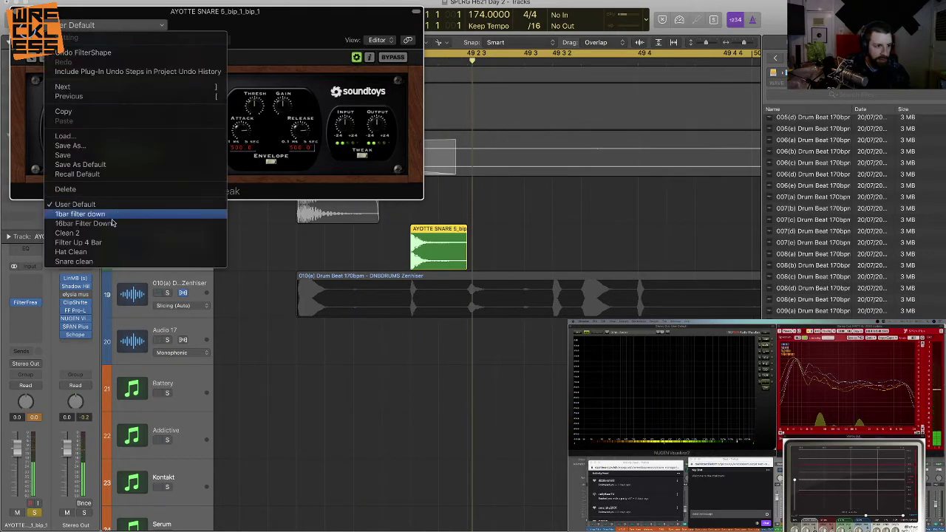
left_click(102, 261)
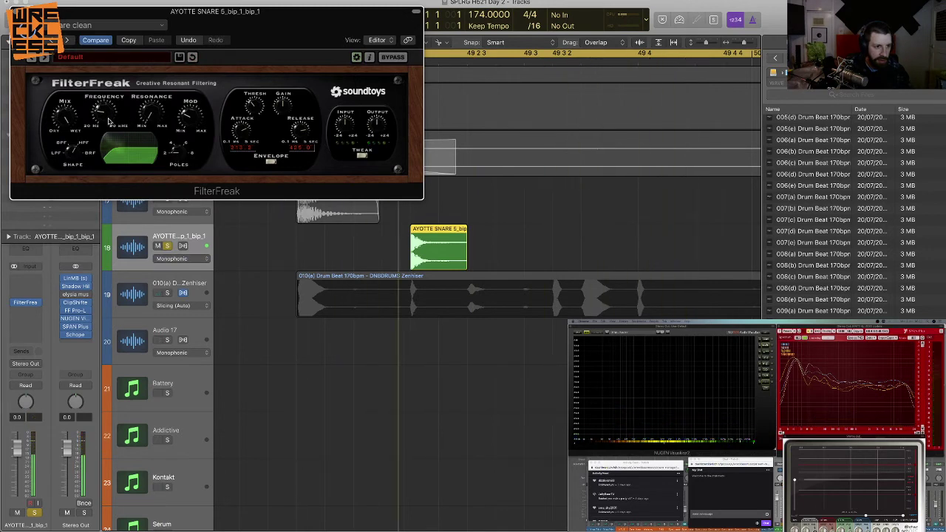
Step: Set FilterFreak's envelope attack to 225.1 and release to 261.2 while auditioning the snare
key("space")
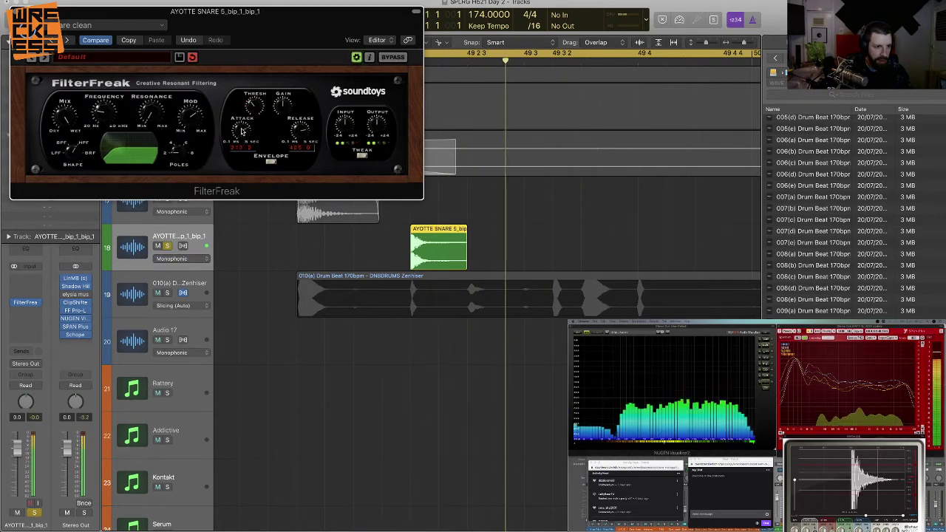
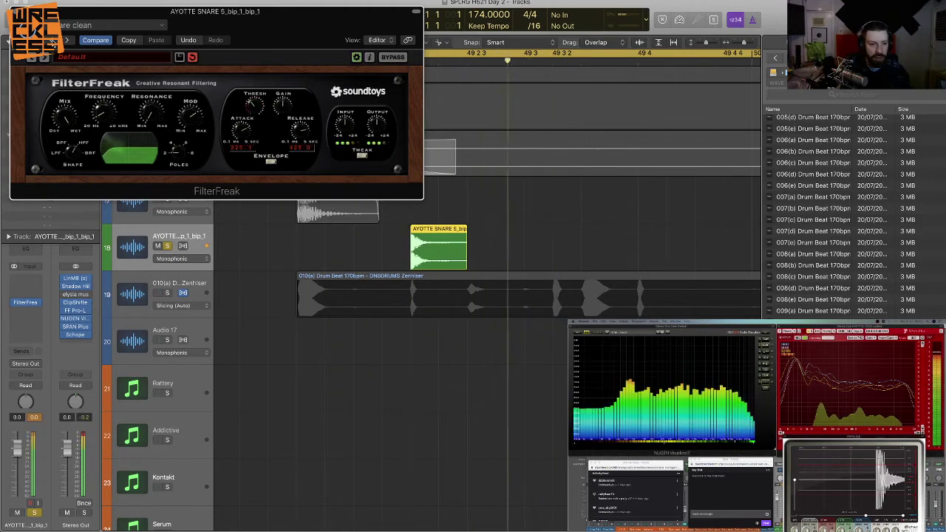
key("space")
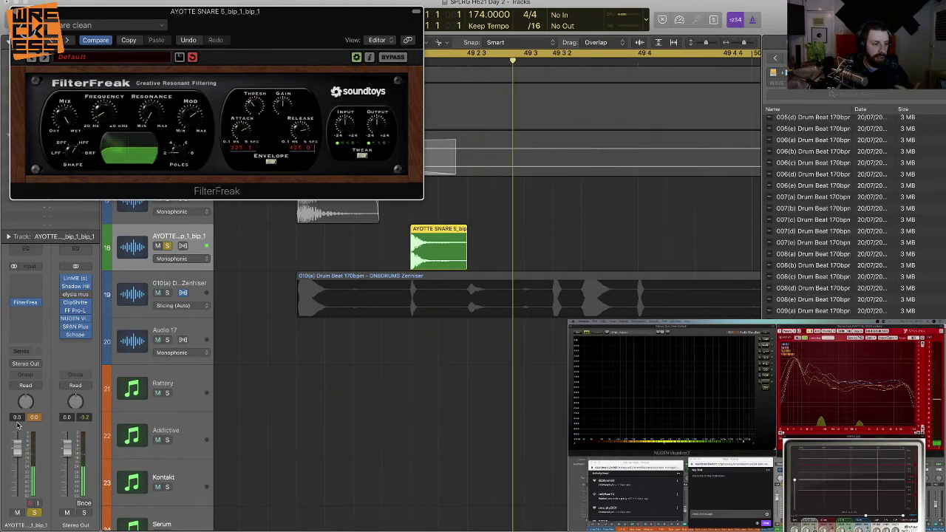
left_click(381, 132)
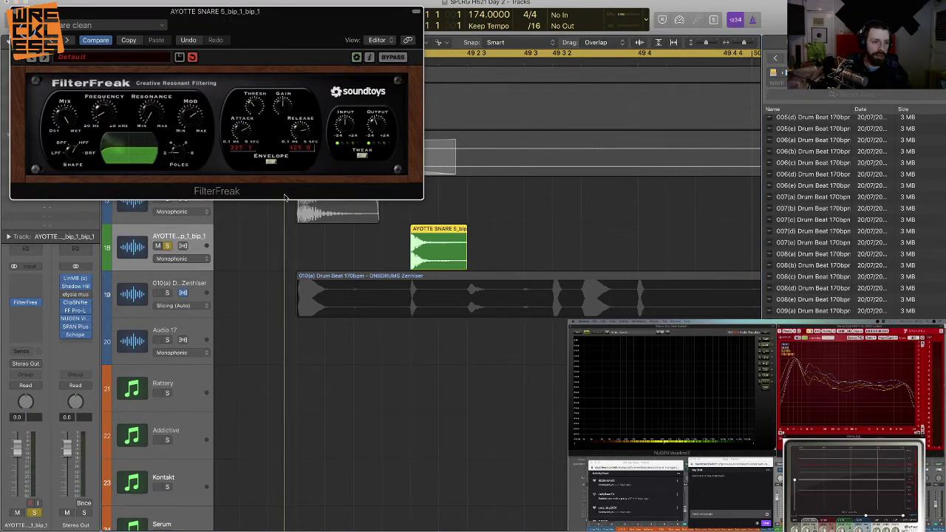
key("space")
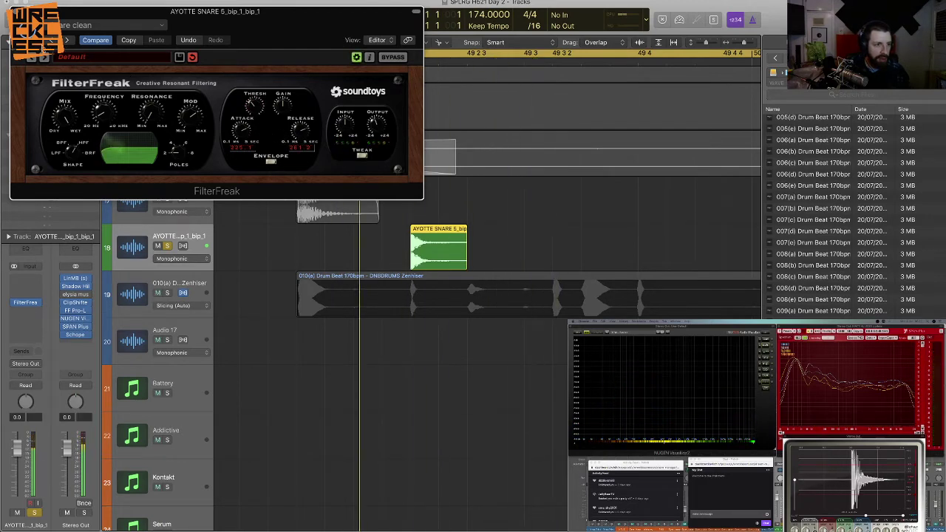
key("space")
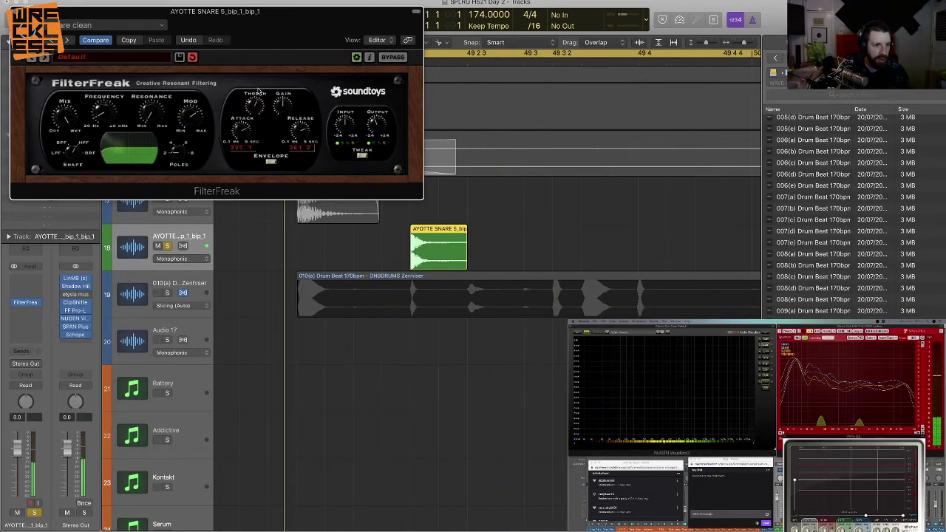
Step: Reveal FilterFreak's tweak settings and set the analog style to Dirt during playback
key("space")
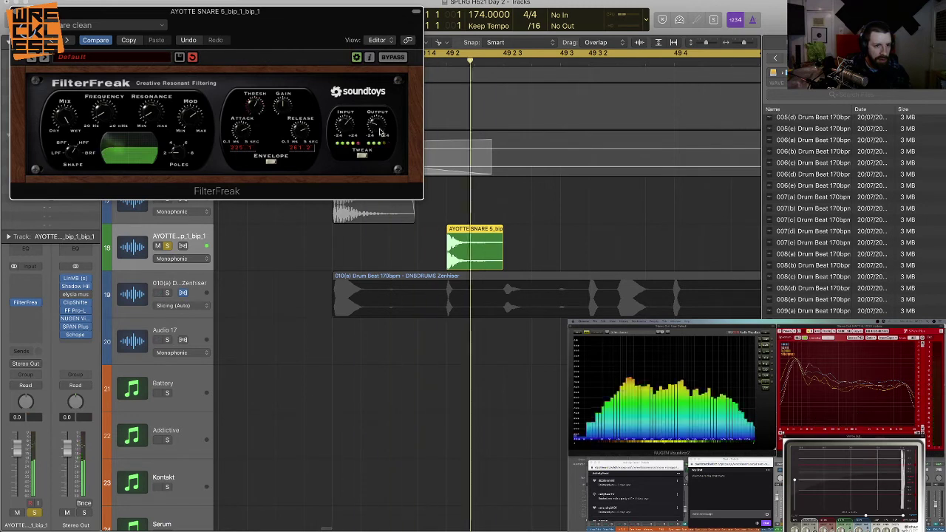
left_click(363, 156)
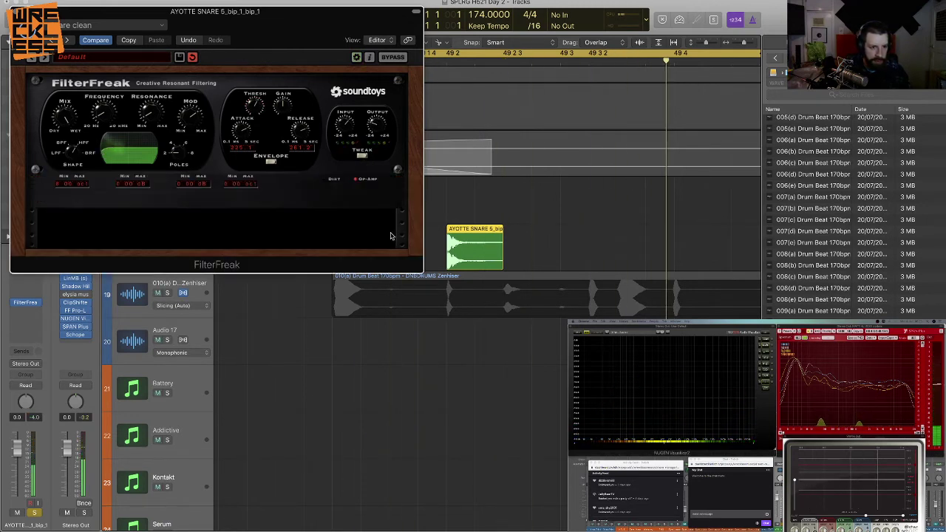
left_click(329, 219)
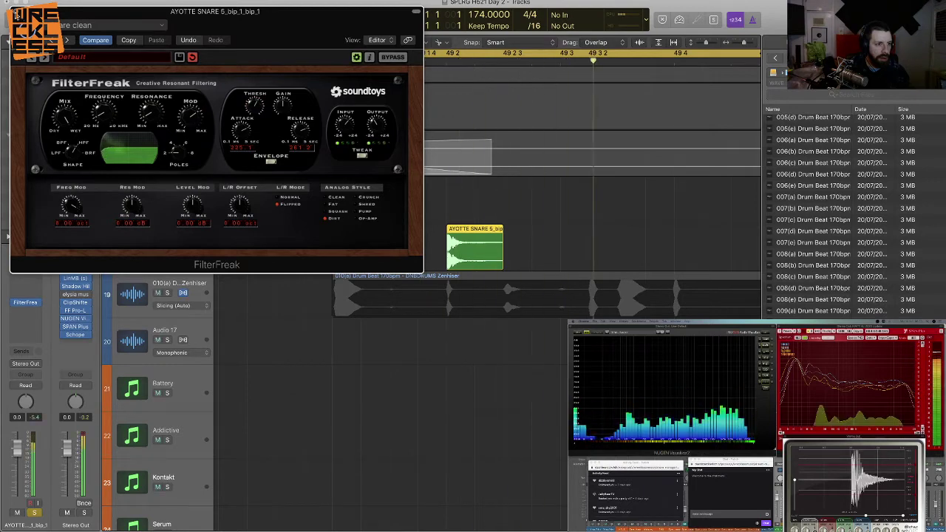
Step: Close FilterFreak and bounce the filtered snare region in place to a new track
key("super+w")
key("ctrl+b")
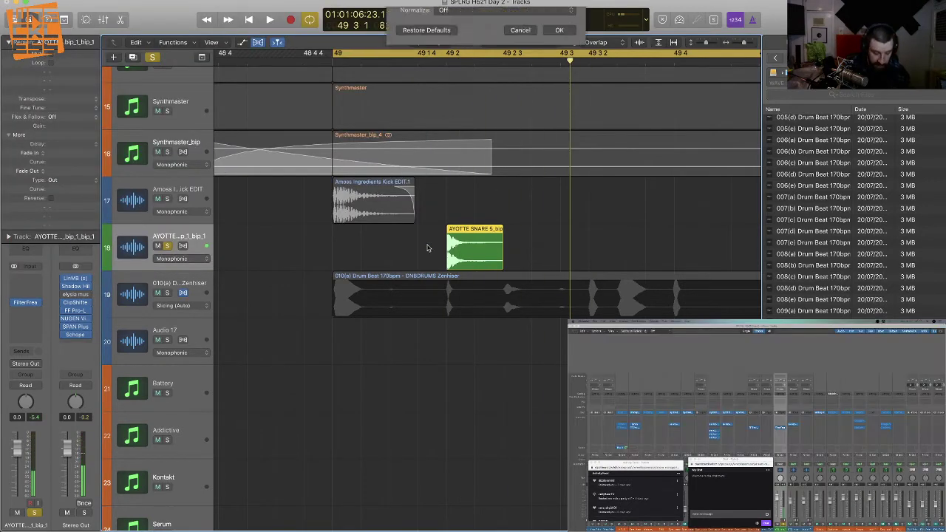
key("Return")
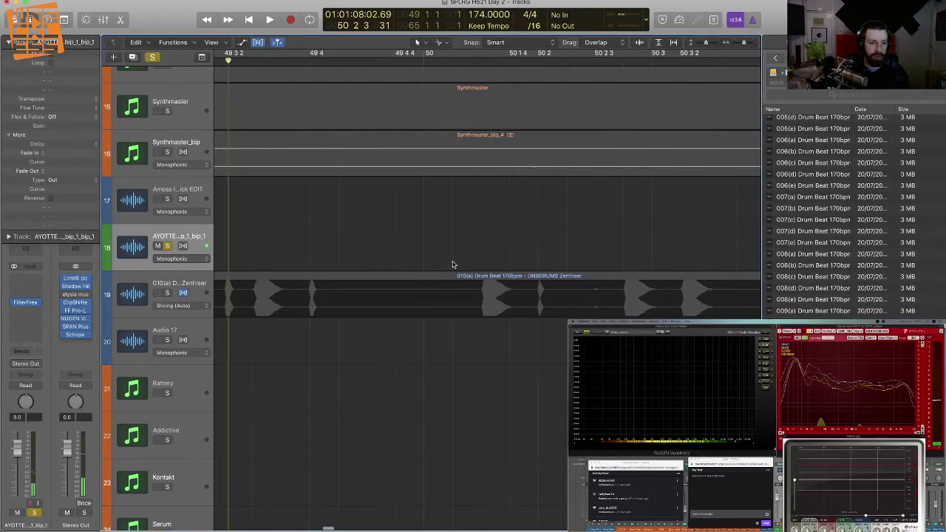
Step: Compare the waveforms of the unfiltered snare and its new bounce at close range around 49 2
scroll(405, 259, "left", 8)
scroll(405, 259, "right", 1)
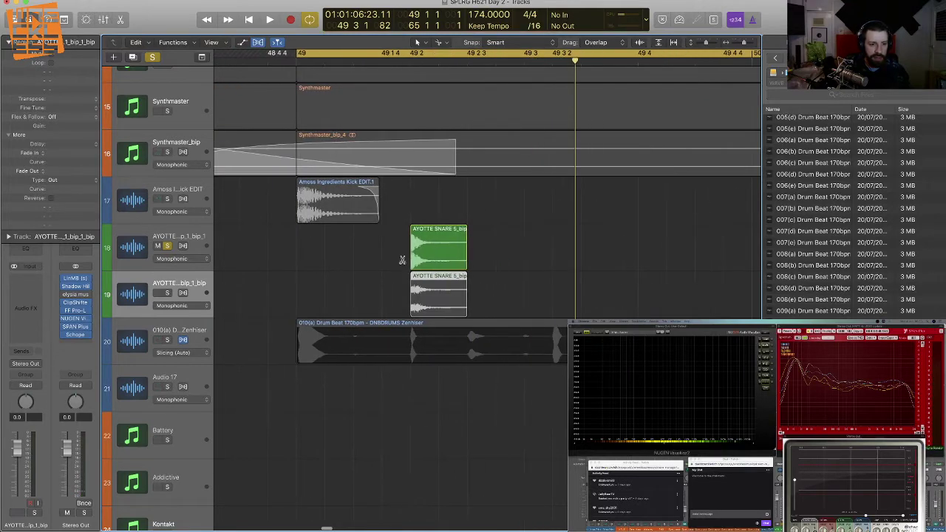
key("super+Right")
key("super+Right")
key("super+Down")
key("super+Down")
key("super+Down")
key("super+Down")
key("super+Down")
key("super+Down")
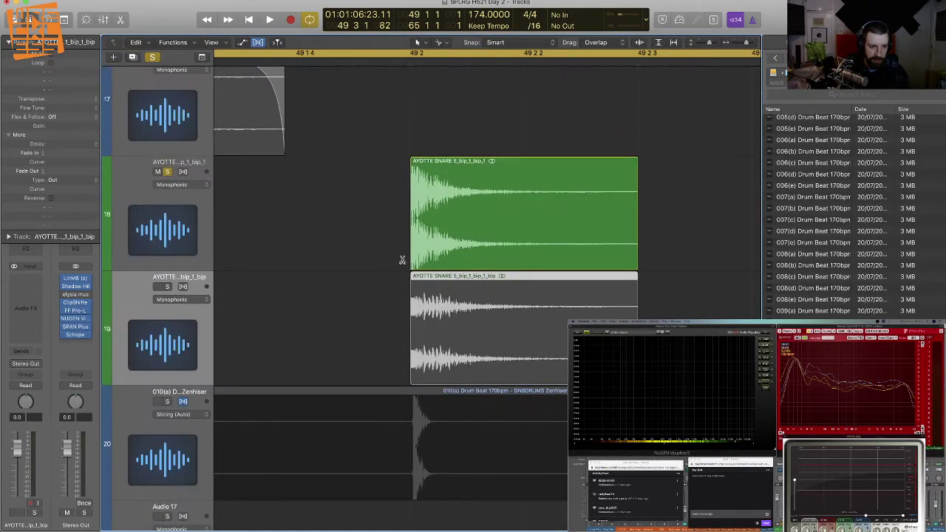
key("super+Left")
key("super+Up")
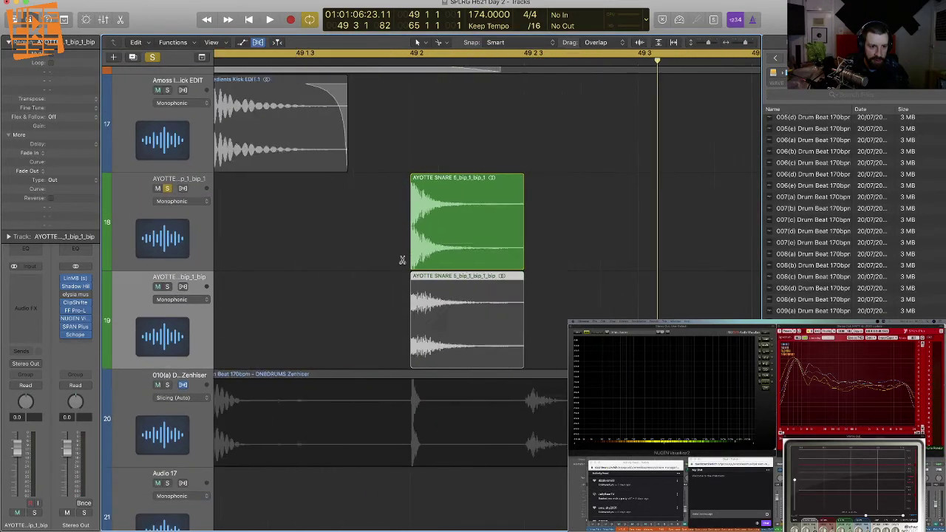
key("super+Right")
key("super+Right")
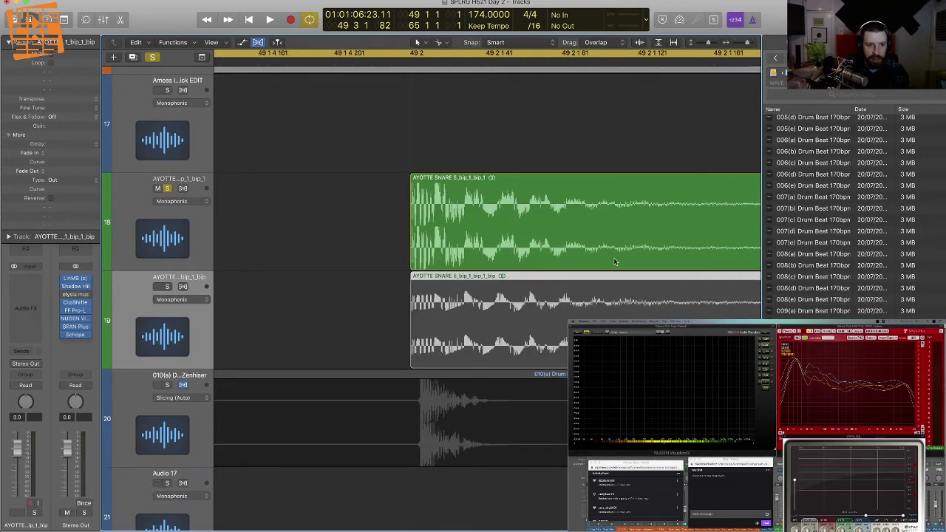
key("super+Left")
key("super+Left")
key("super+Up")
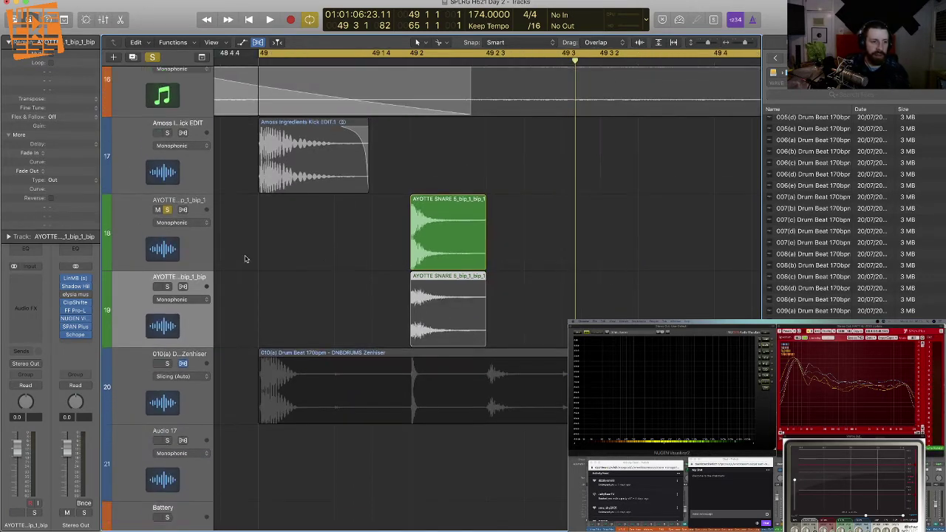
Step: Delete the unfiltered snare region and its track, then audition the bounced snare with the kick and drum beat
left_click(246, 259)
key("Delete")
key("super+BackSpace")
key("space")
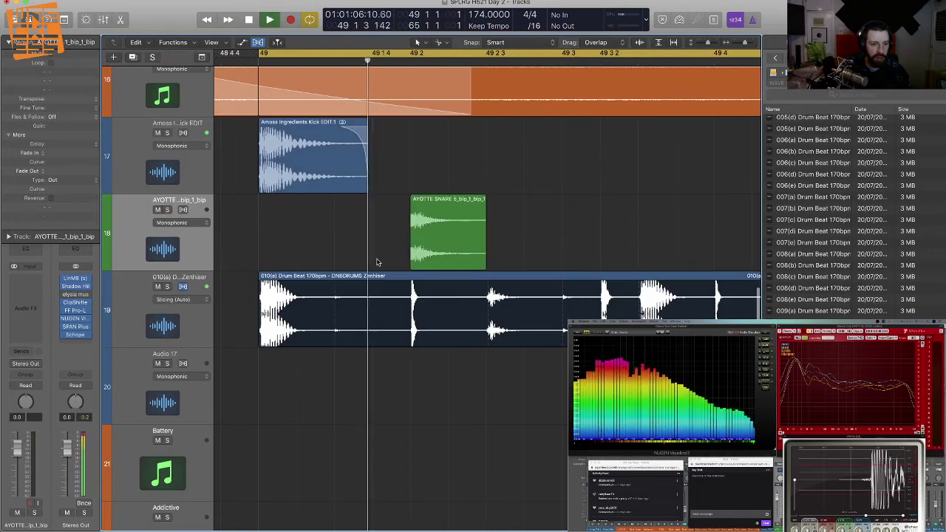
key("space")
key("space")
key("super+Left")
key("space")
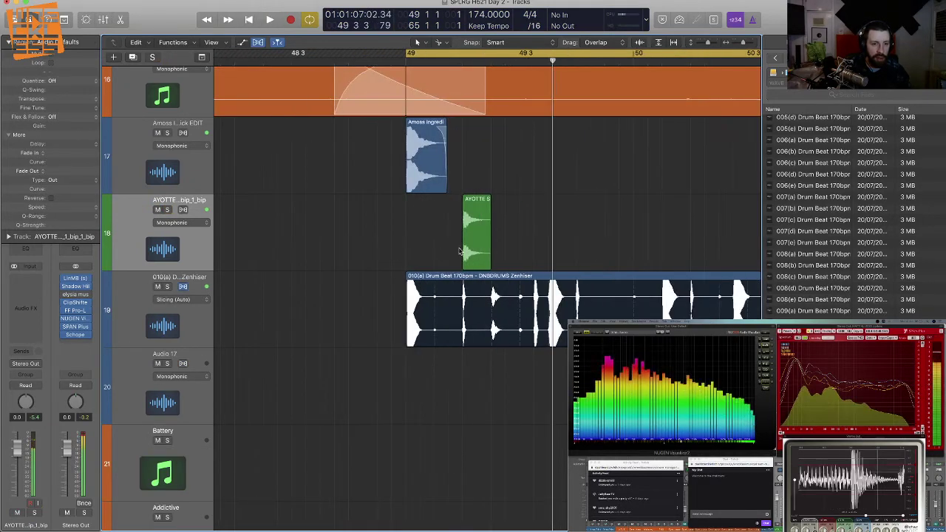
Step: Cut off the tail of the bounced snare region, add a curved fade-out, and play the result
key("super+Right")
key("super+Down")
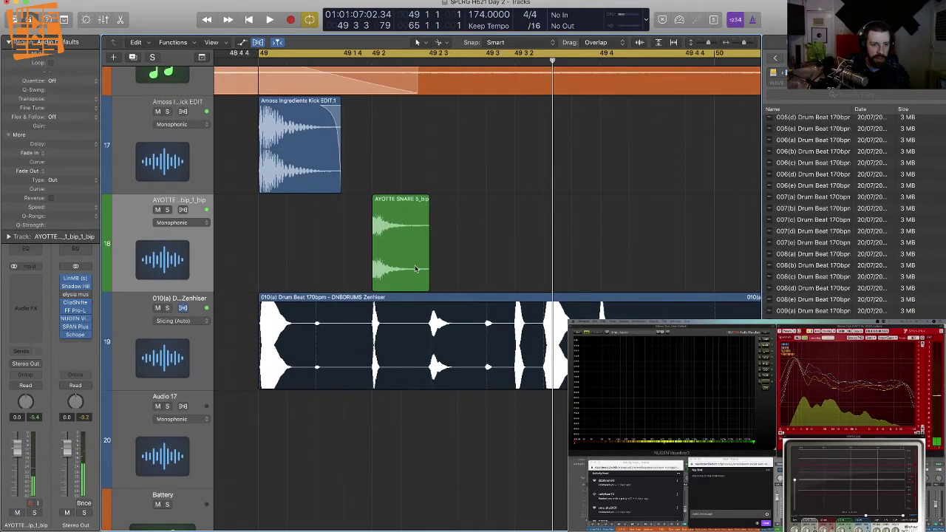
left_click_drag(407, 256, 415, 256)
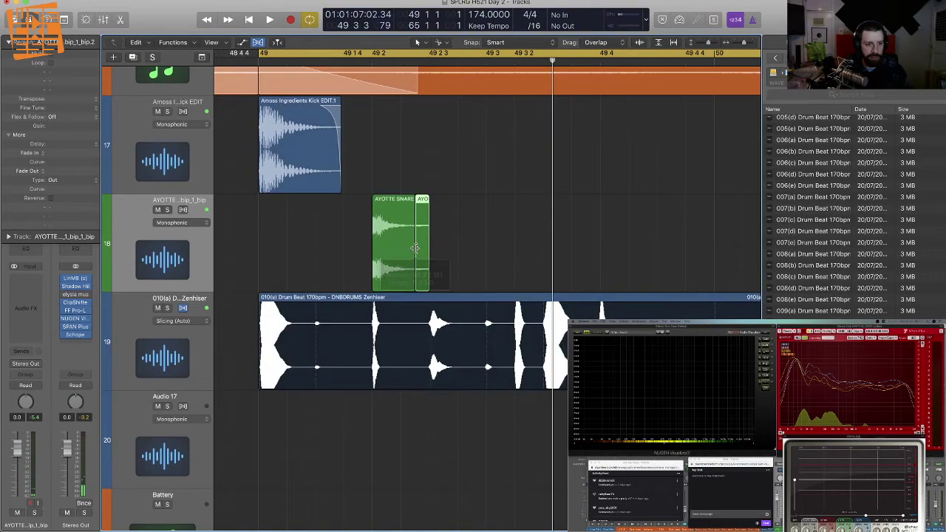
key("Delete")
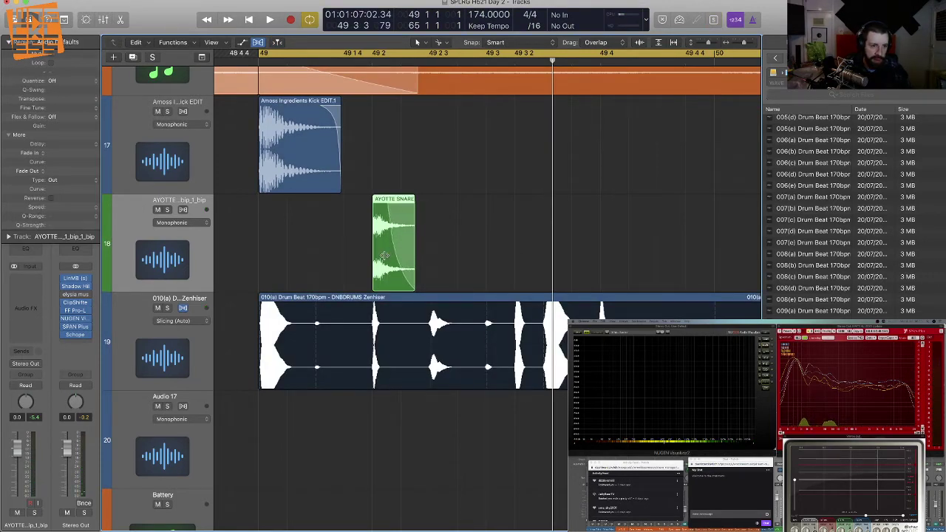
key("space")
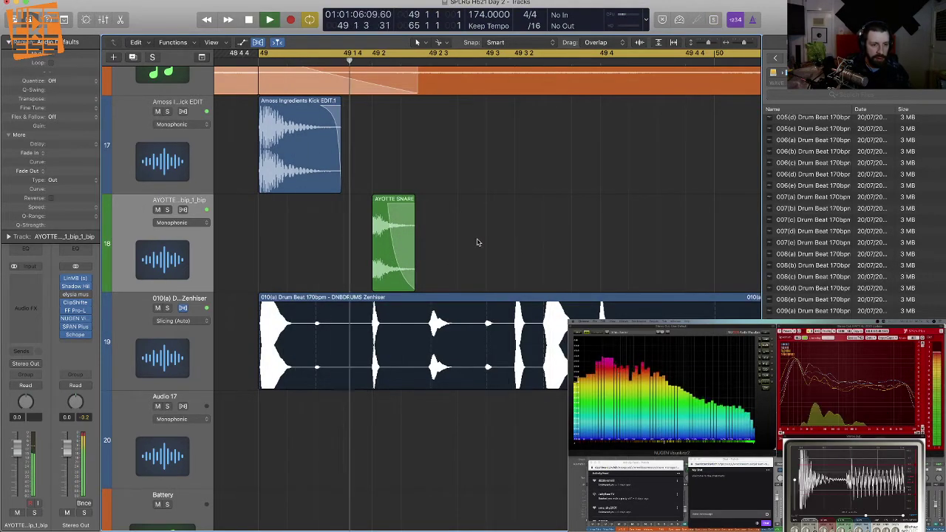
Step: Insert the FF Pro-Q 3 equalizer on the bounced snare track
key("super+Left")
key("super+Left")
key("super+Up")
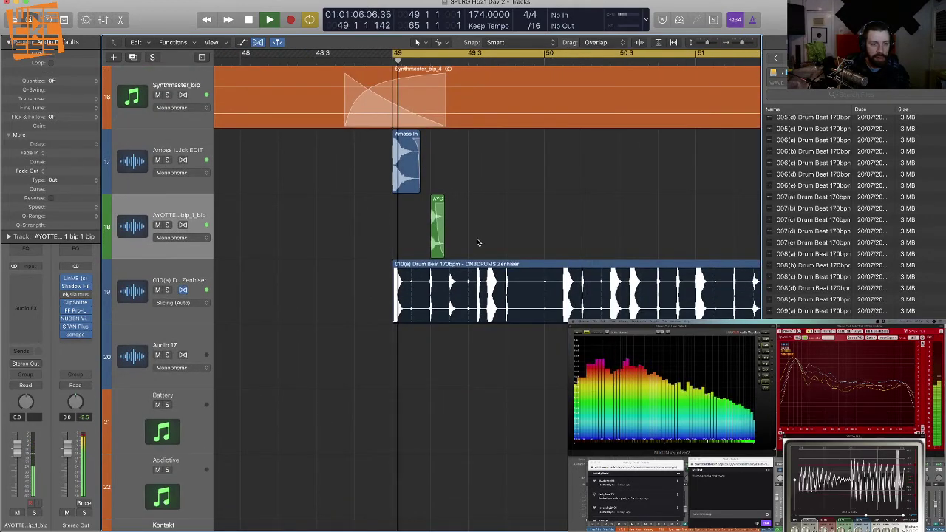
scroll(503, 244, "right", 4)
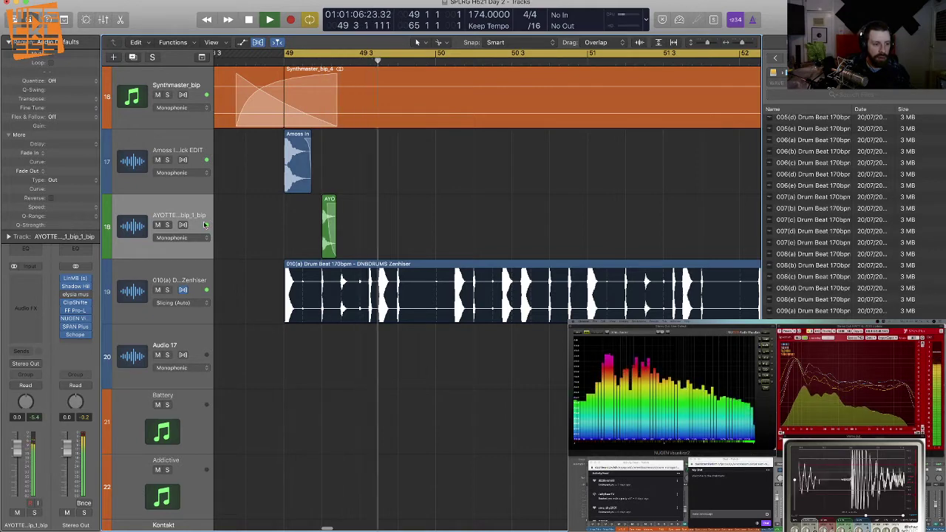
left_click(30, 289)
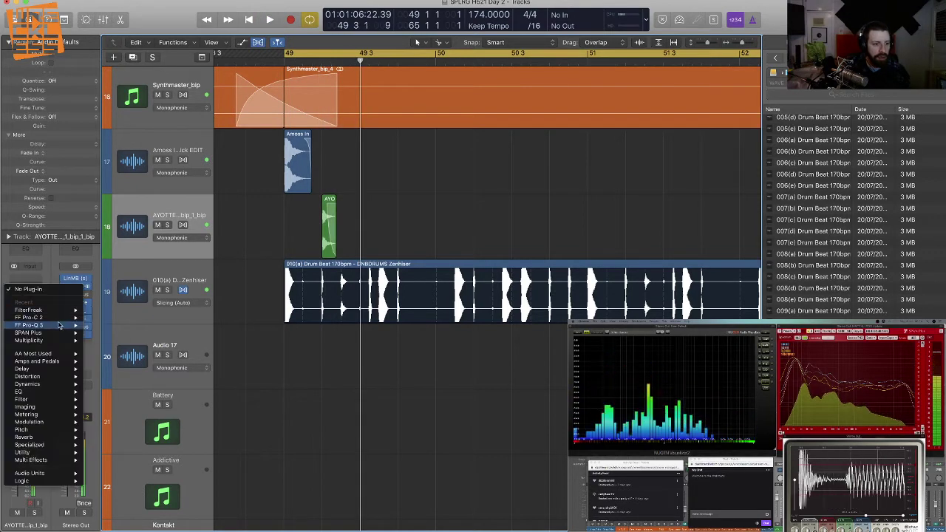
left_click(102, 326)
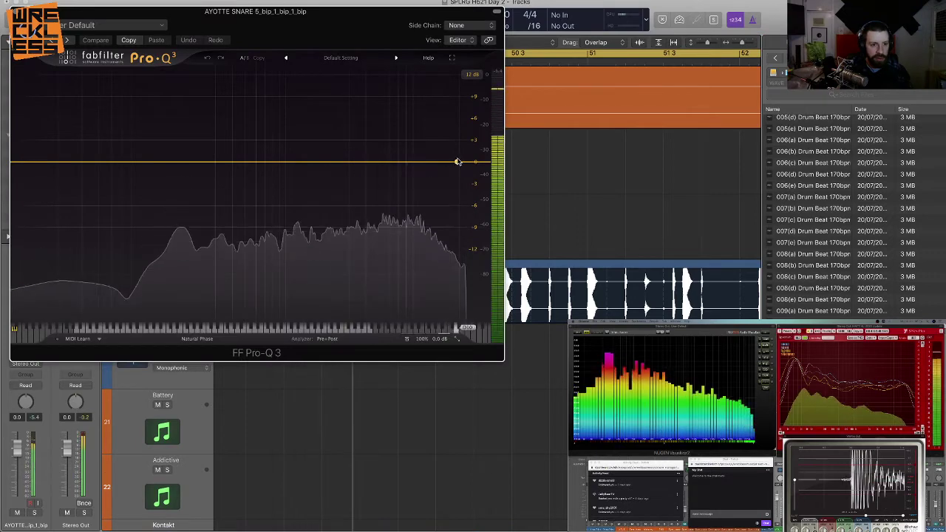
Step: Cut the snare's highs with a high shelf at about 4 kHz and its lows with a low shelf around 57 Hz, then close the equalizer
left_click_drag(458, 162, 419, 344)
left_click_drag(418, 295, 372, 261)
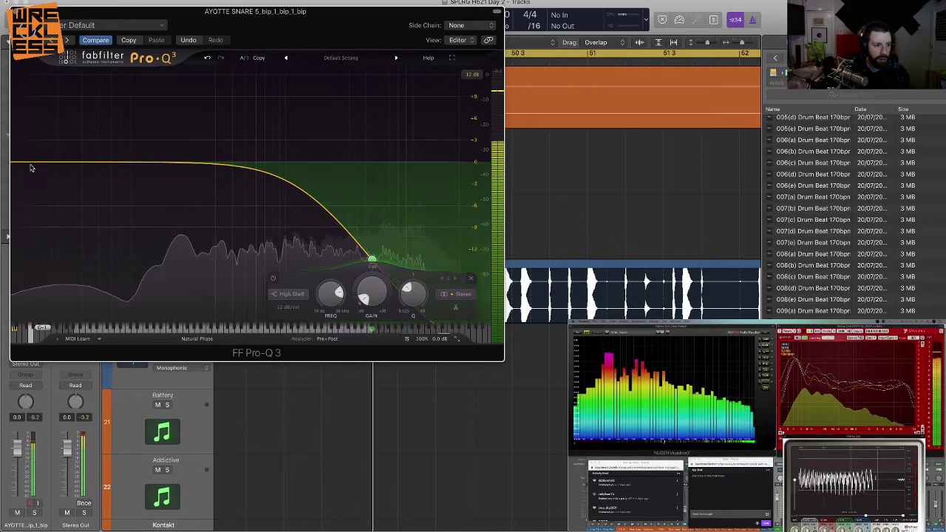
left_click_drag(31, 168, 106, 247)
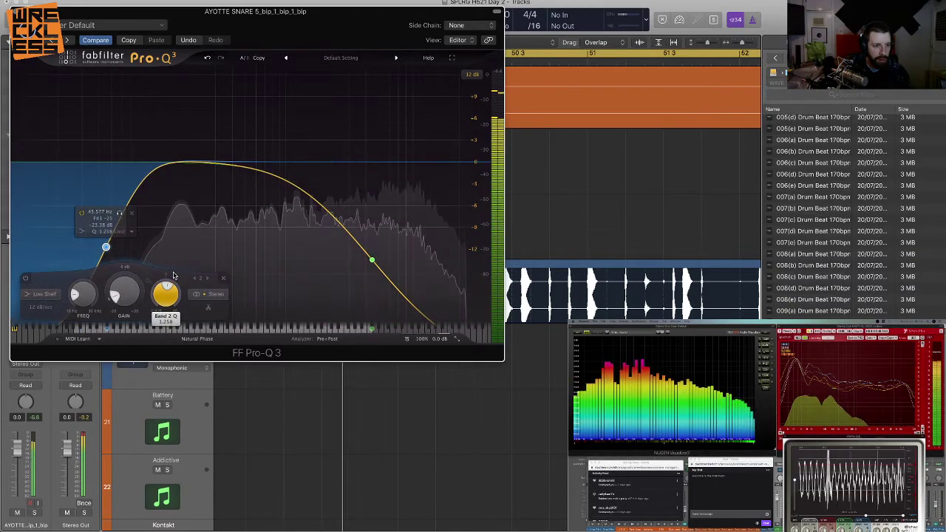
left_click_drag(174, 276, 174, 287)
left_click_drag(116, 249, 122, 248)
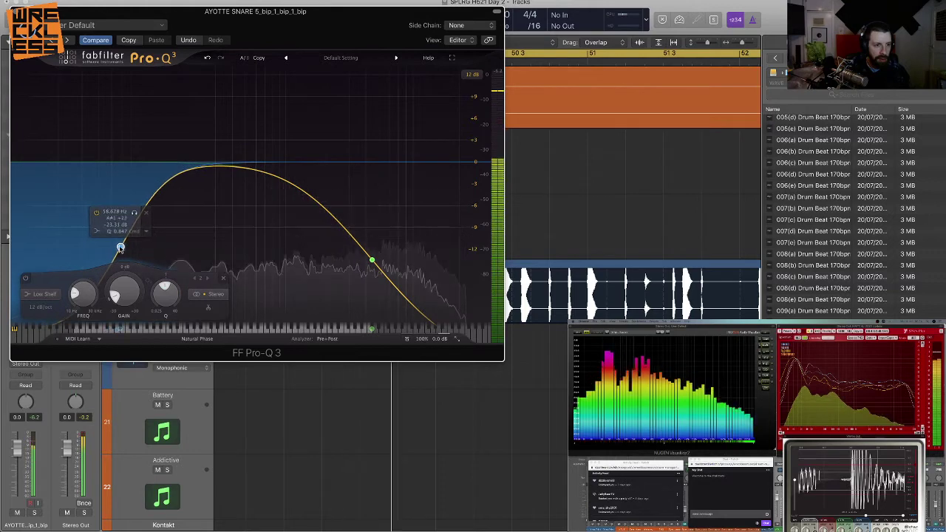
left_click_drag(373, 261, 368, 262)
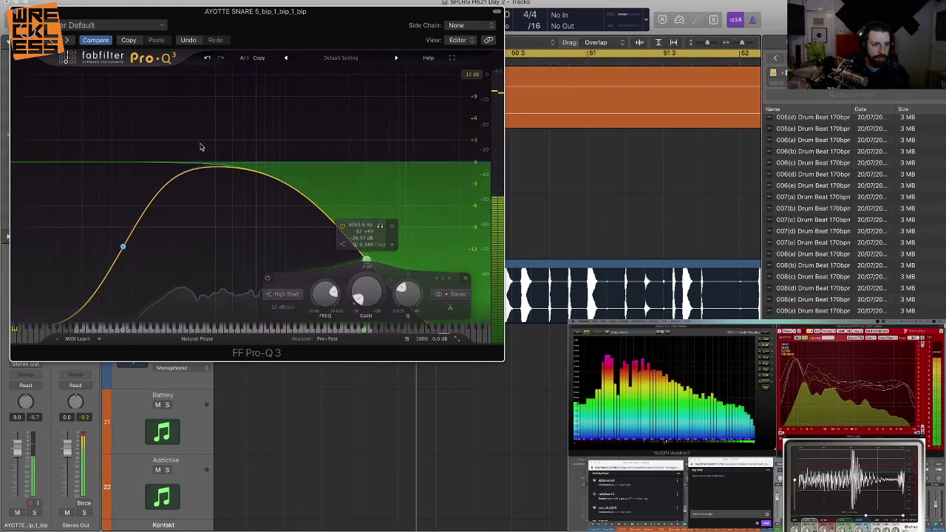
left_click(15, 12)
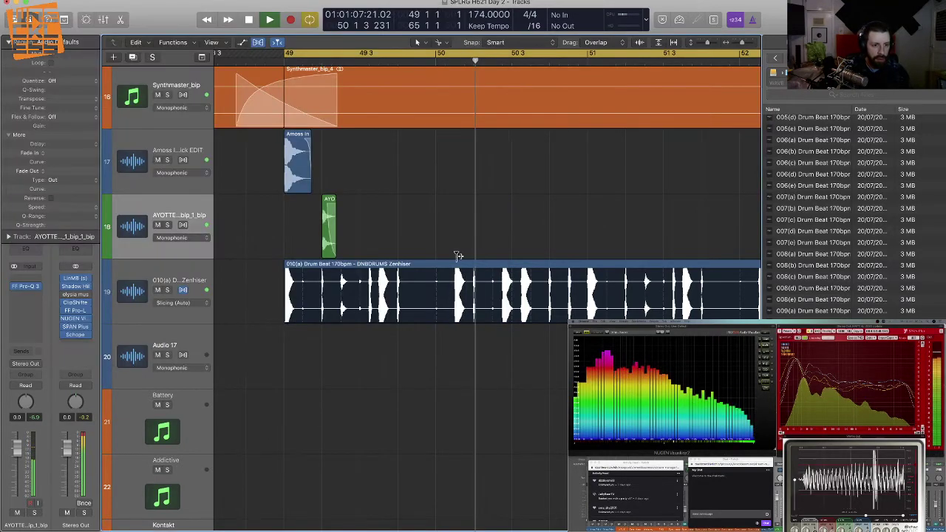
Step: Bounce the equalized snare in place to a new track with normalization off, then delete the source snare track
key("ctrl+b")
key("Return")
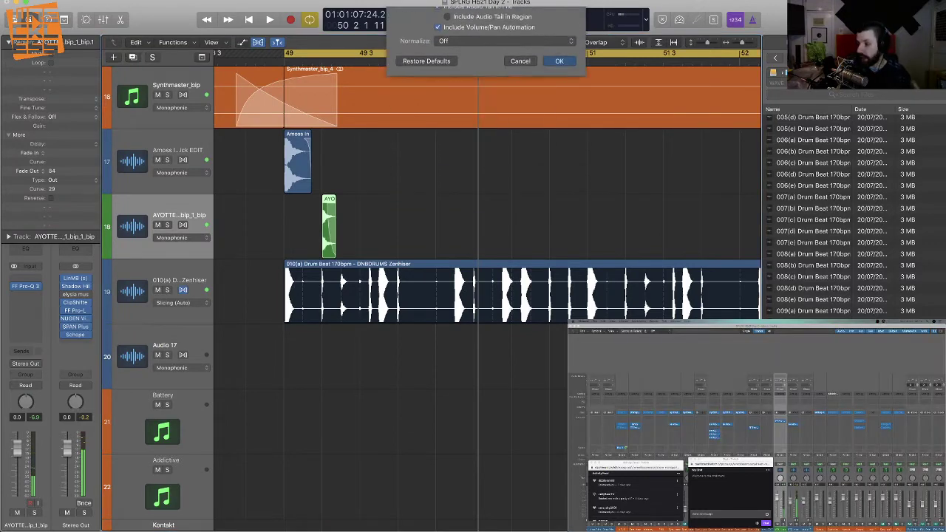
key("super+d")
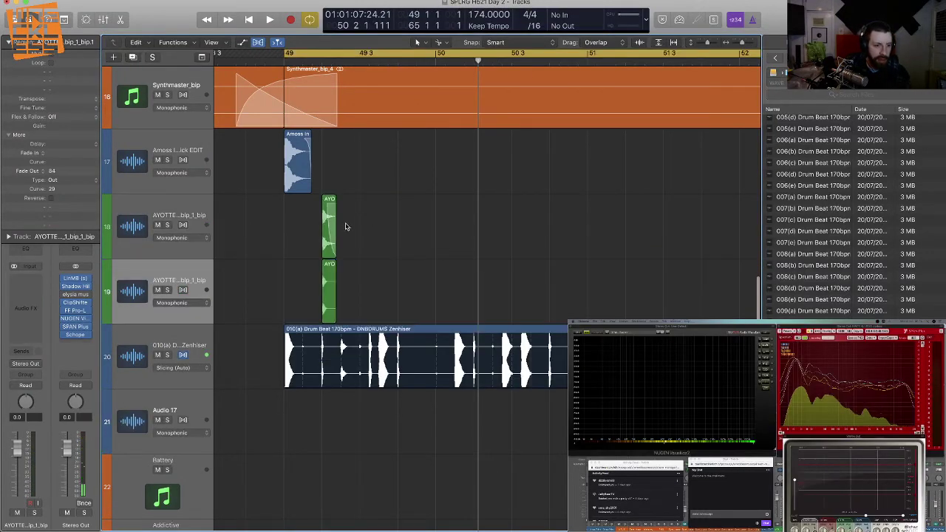
key("c")
key("super+BackSpace")
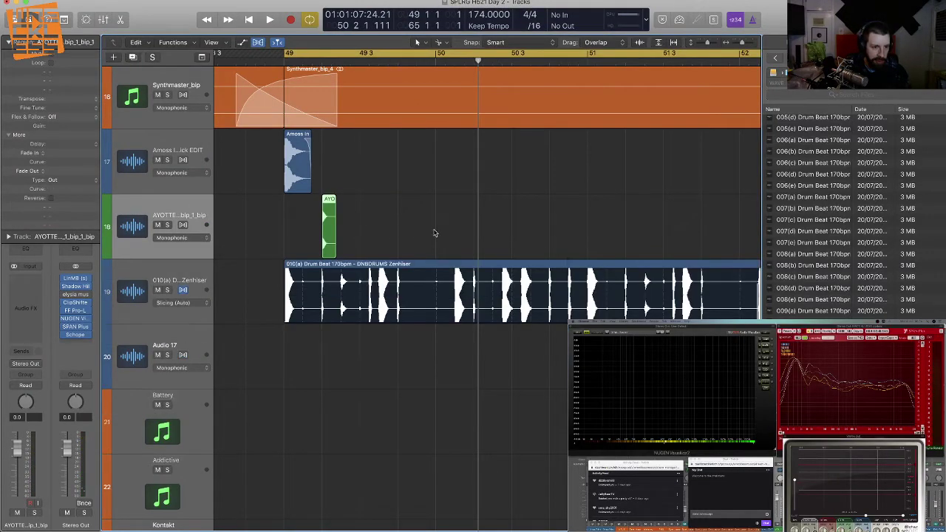
Step: Cut the drum loop's own snare hit out around 49 2 and audition the beat
key("space")
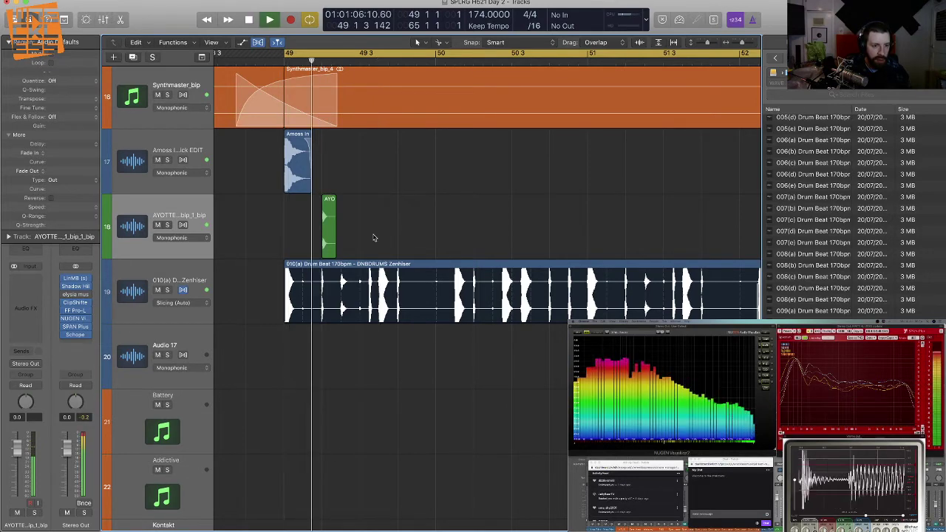
left_click(320, 298)
key("space")
left_click(320, 298, "super")
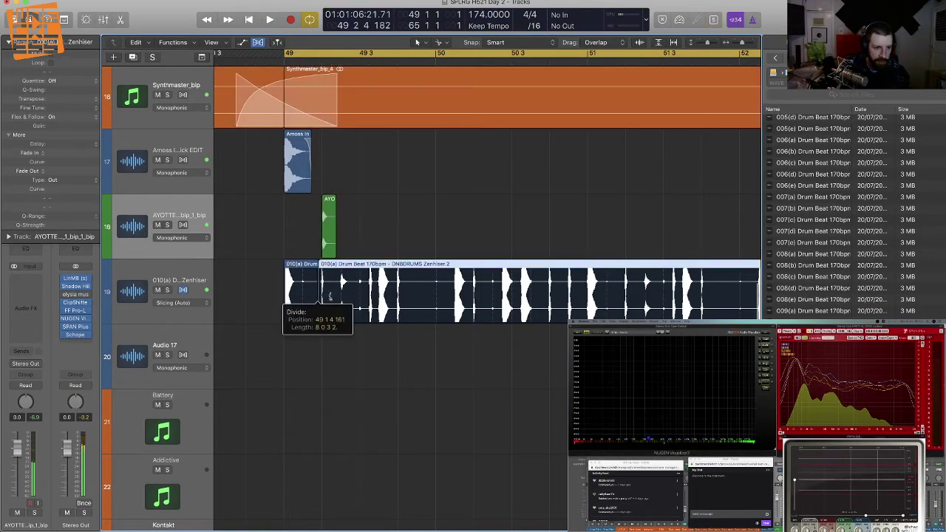
left_click(329, 297, "super")
left_click(323, 315)
left_click(338, 325)
key("space")
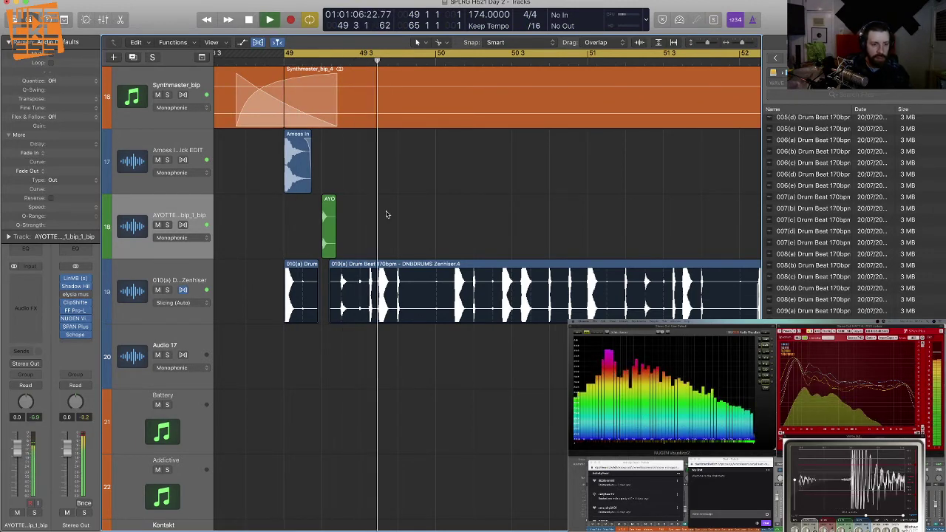
Step: Copy the snare region to 49 4, remove the drum loop's snare hit beneath it, and play the result
key("space")
left_click_drag(329, 222, 406, 222)
left_click(394, 303, "super")
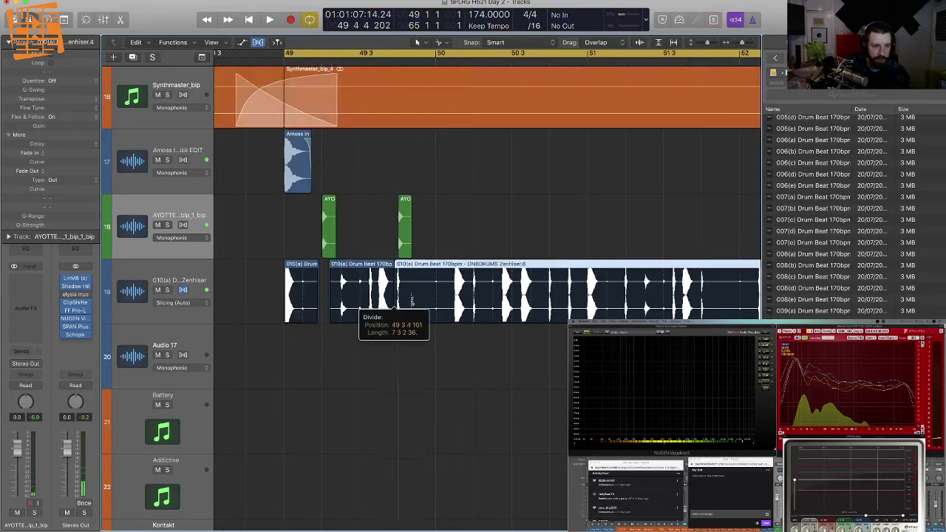
left_click(411, 304, "super")
left_click_drag(397, 344, 401, 308)
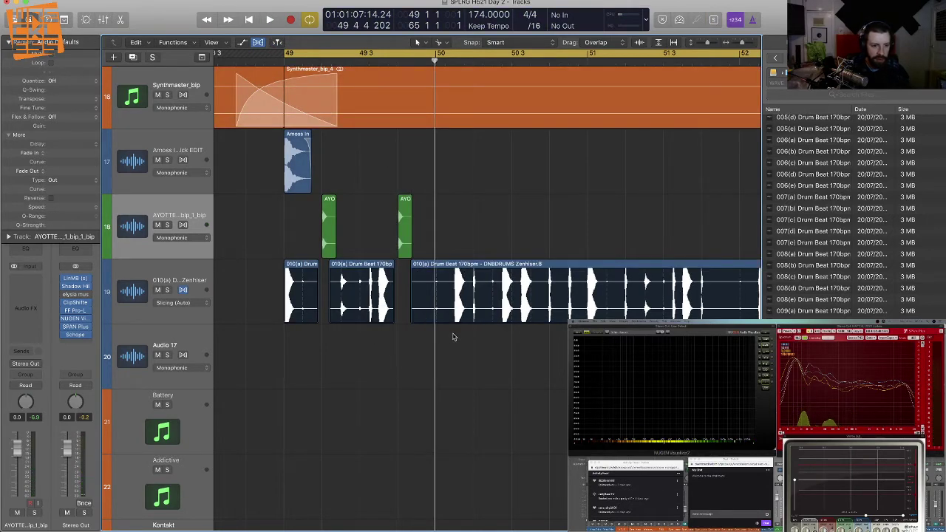
key("space")
key("space")
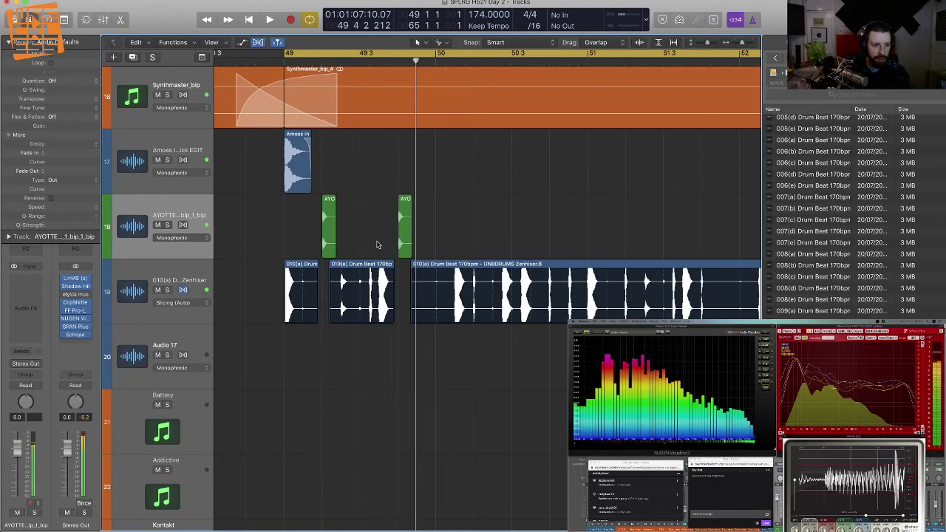
Step: Copy the kick region to 49 3 3, ending it at 49 4, and audition the beat
key("space")
key("space")
left_click_drag(299, 162, 397, 189)
key("space")
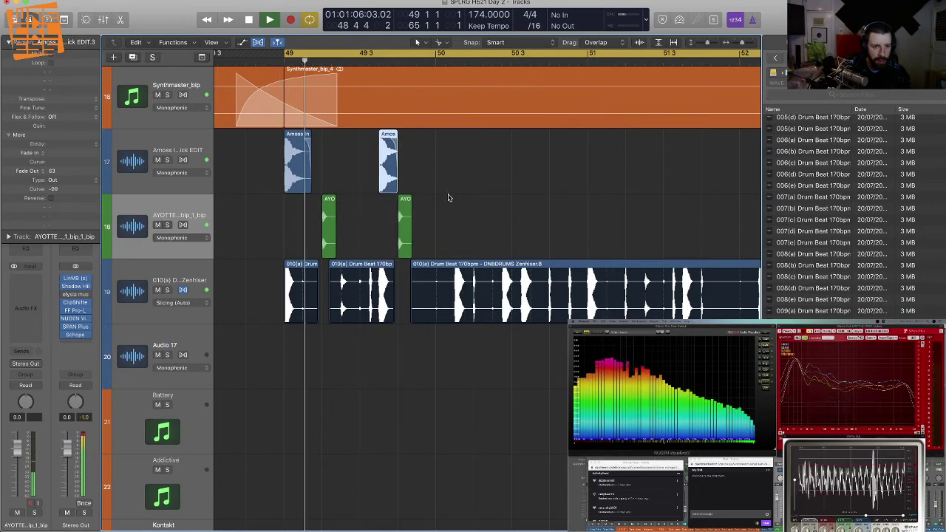
Step: Copy the bar 49 kick and snare regions together one bar on to bar 50 and play them
left_click_drag(461, 253, 320, 169)
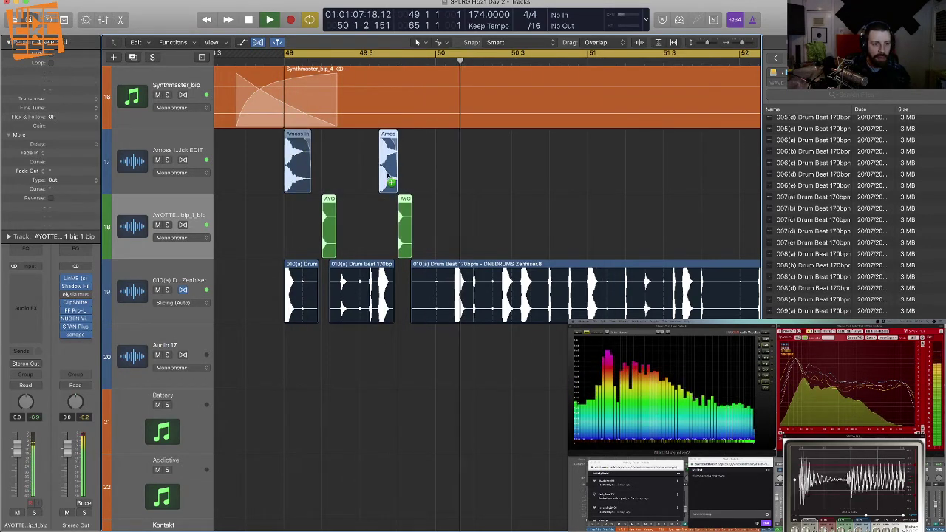
left_click_drag(388, 174, 453, 174)
left_click(479, 172)
key("space")
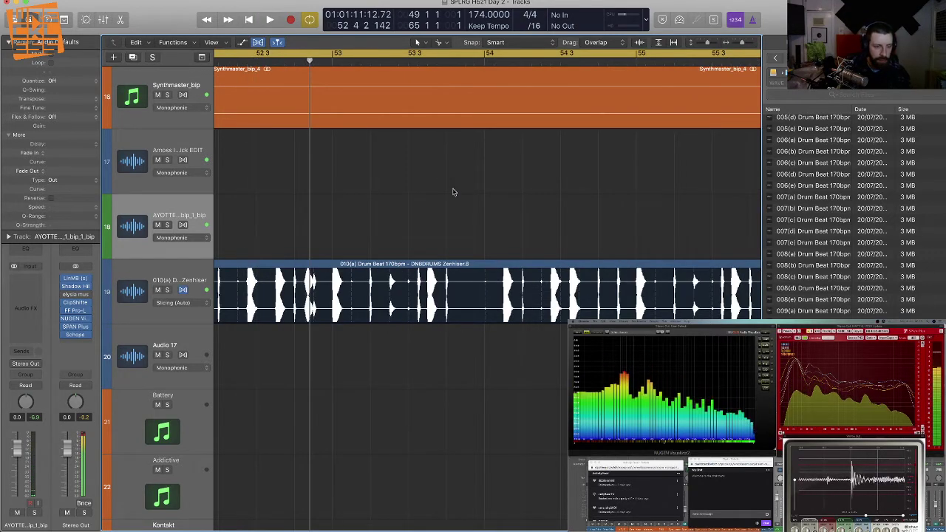
key("space")
key("space")
Step: Shift the kick at the start of bar 50 to 50 1 3, ending it at the snare, and play the pattern
left_click(424, 176)
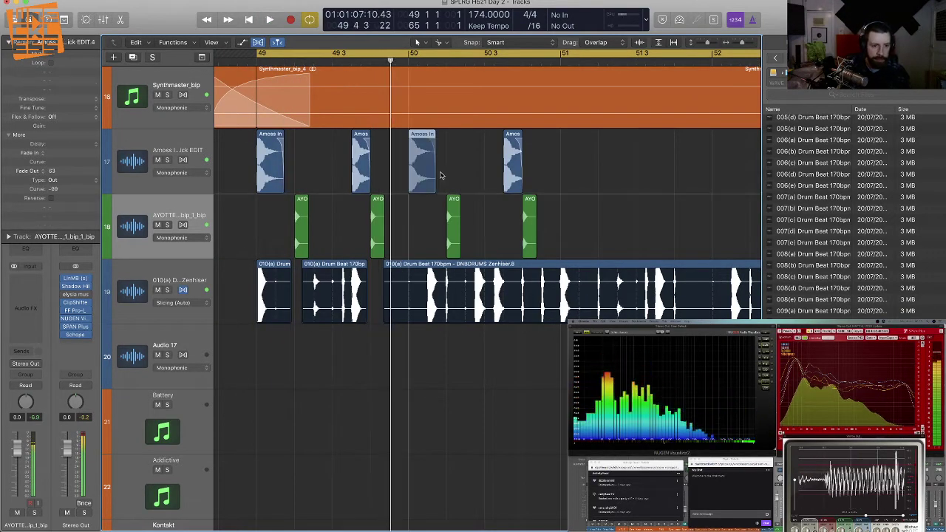
left_click_drag(441, 175, 447, 191)
key("space")
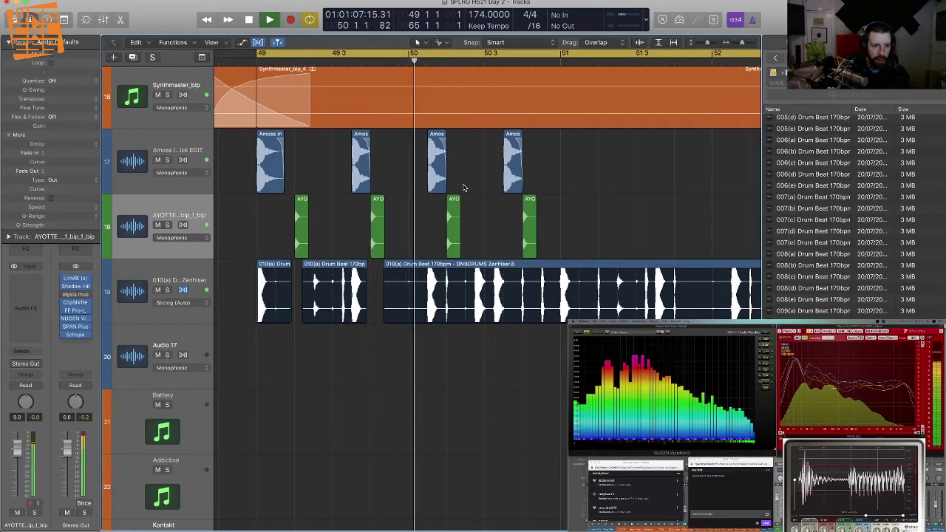
Step: Replace the kick at 50 3 3 with two short kicks at 50 2 4 and 50 3 2
key("space")
left_click(511, 177)
key("Delete")
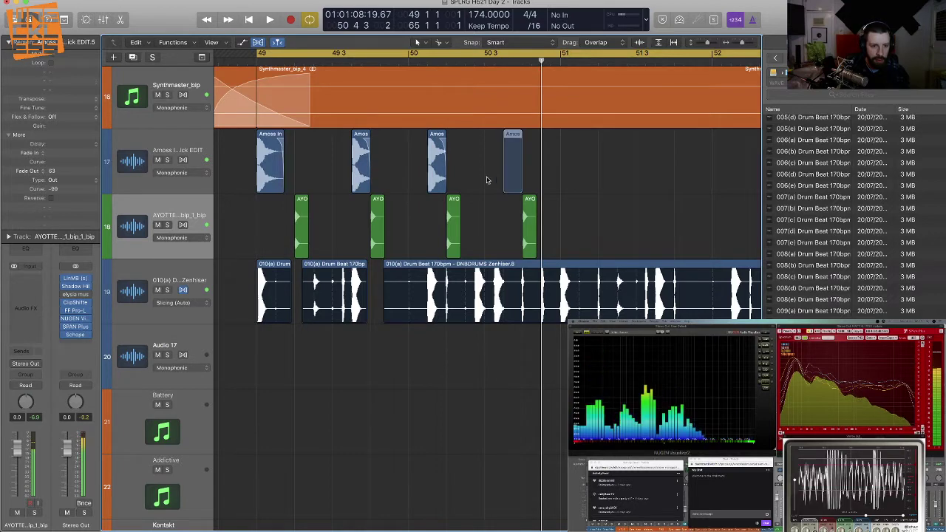
left_click_drag(487, 180, 505, 180)
Step: Cut the drum loop's snare hits out around 50 4 and 50 2, then play the result
left_click_drag(519, 307, 526, 299)
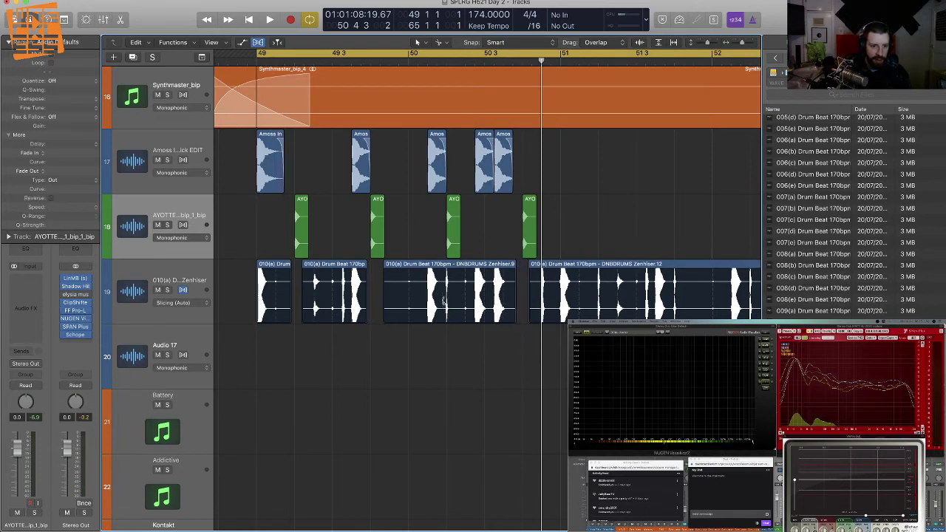
left_click_drag(443, 300, 451, 300)
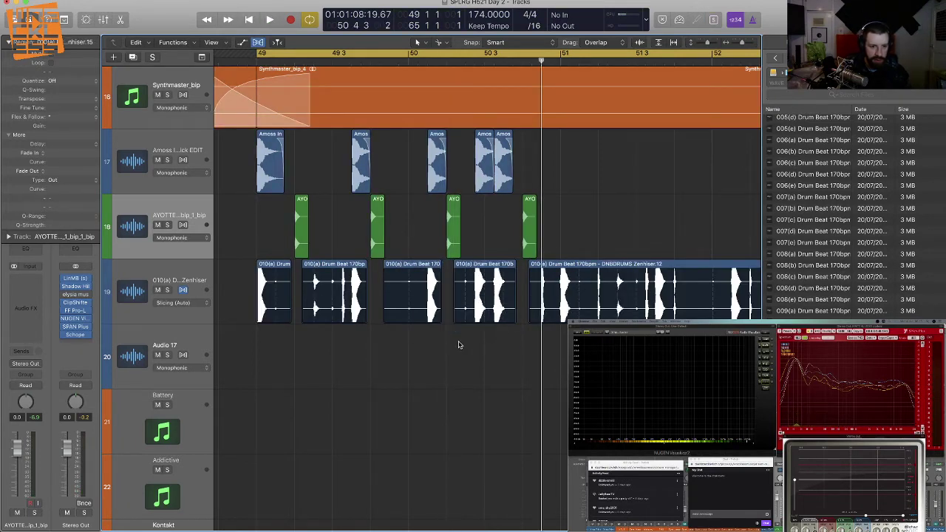
key("space")
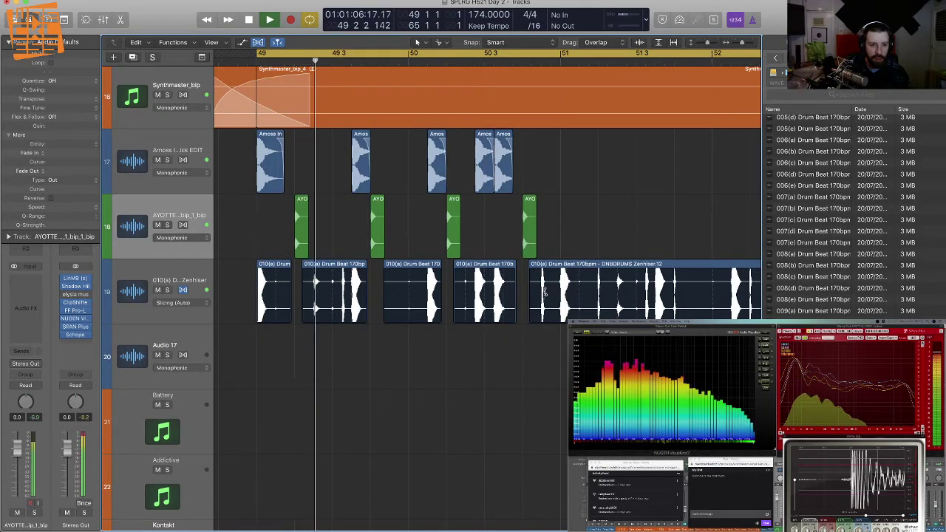
Step: Try the last snare half a beat further on at 50 4 3 and play it
key("space")
left_click_drag(529, 236, 547, 238)
key("space")
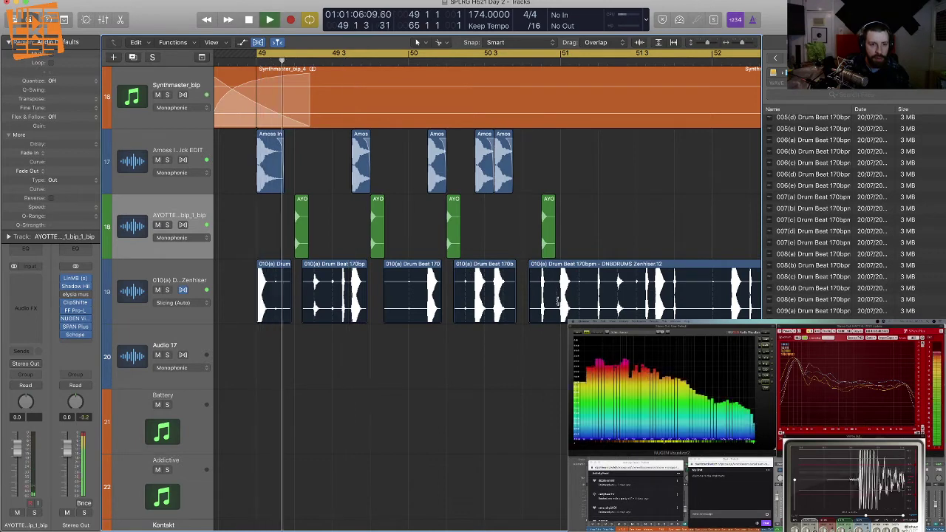
Step: Delete the drum loop from bar 51 onwards and move the last snare back to 50 4
left_click(560, 287, "super")
key("Delete")
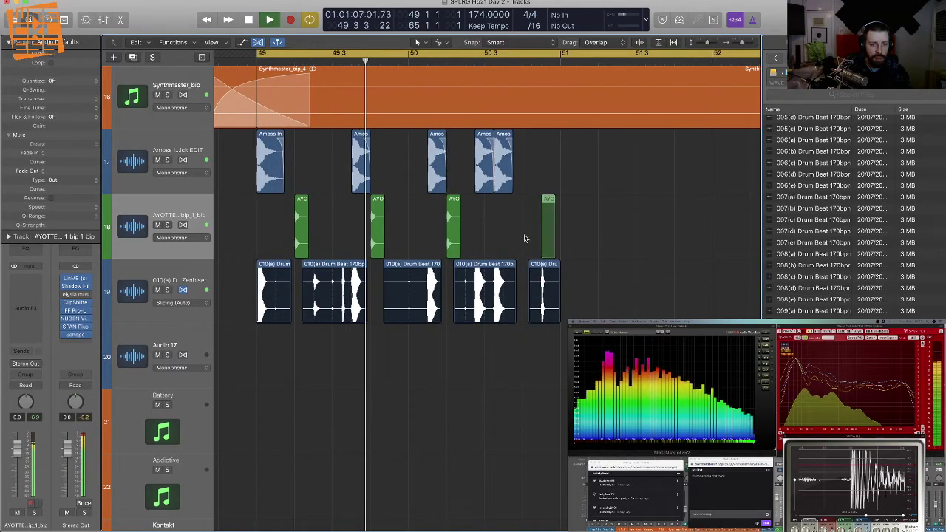
left_click_drag(548, 239, 529, 239)
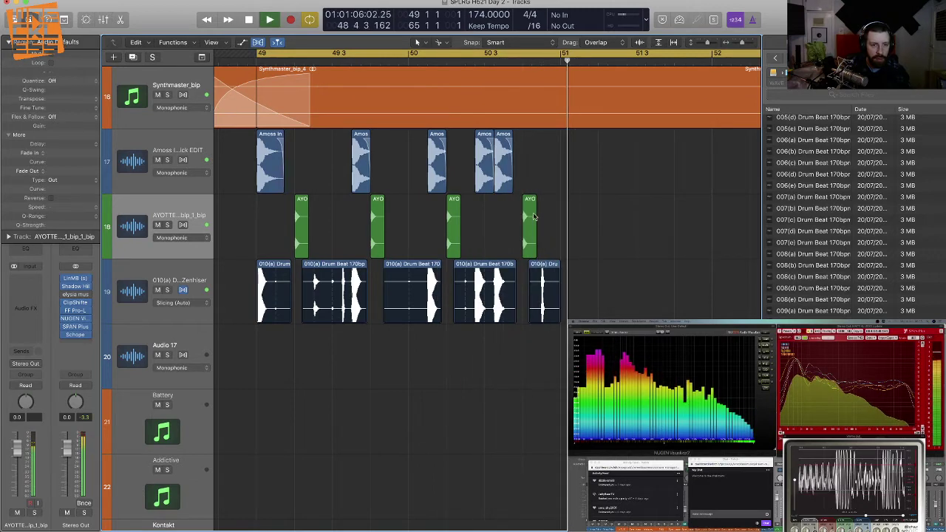
Step: Set the cycle range to run from bar 49 to bar 51 and audition it
left_click(260, 56)
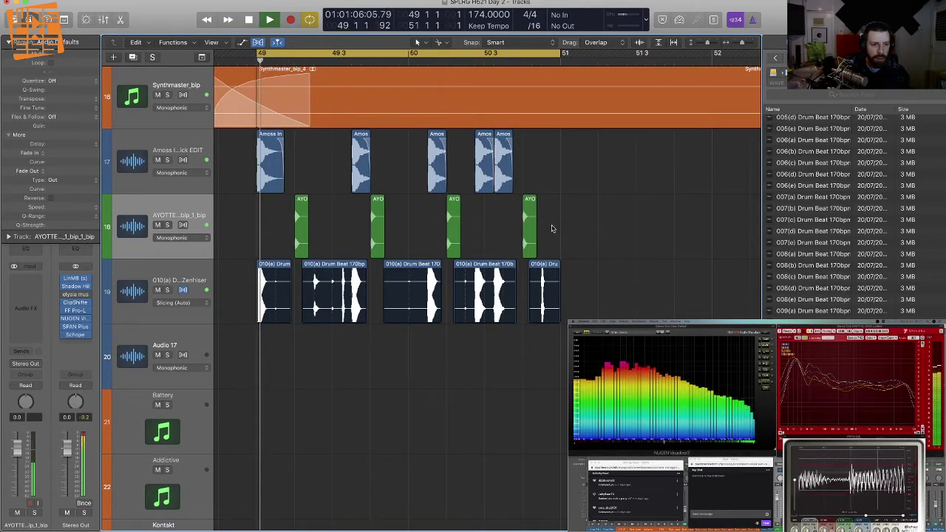
key("space")
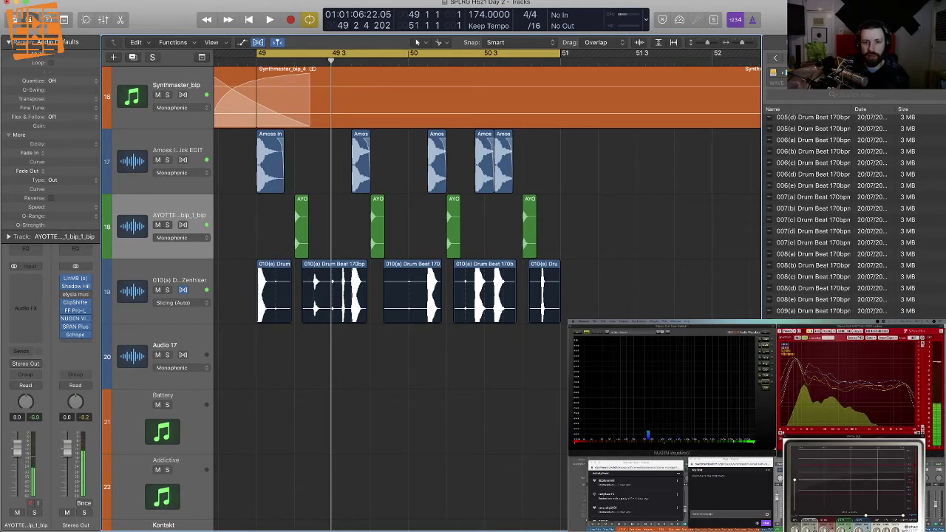
Step: Return to the top of the sample library in the file browser and open the Drums folder
left_click(775, 58)
key("super+Down")
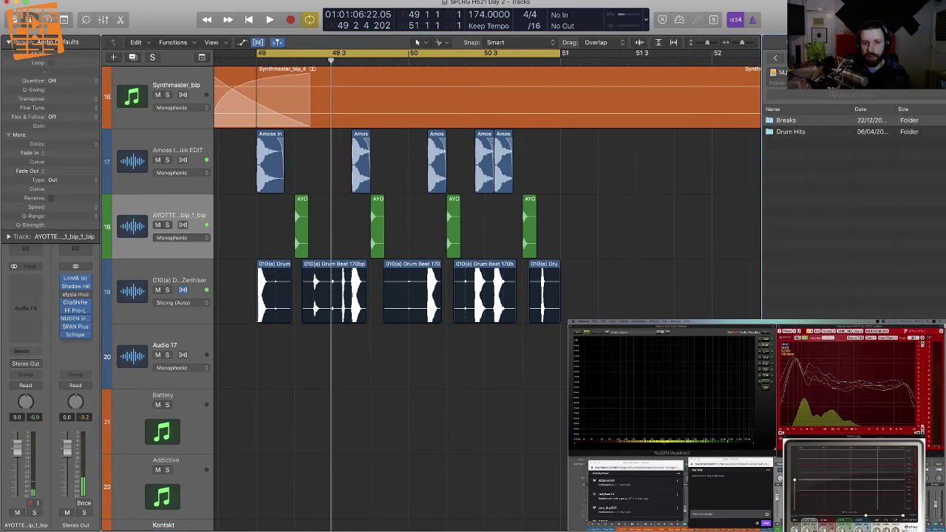
key("super+Up")
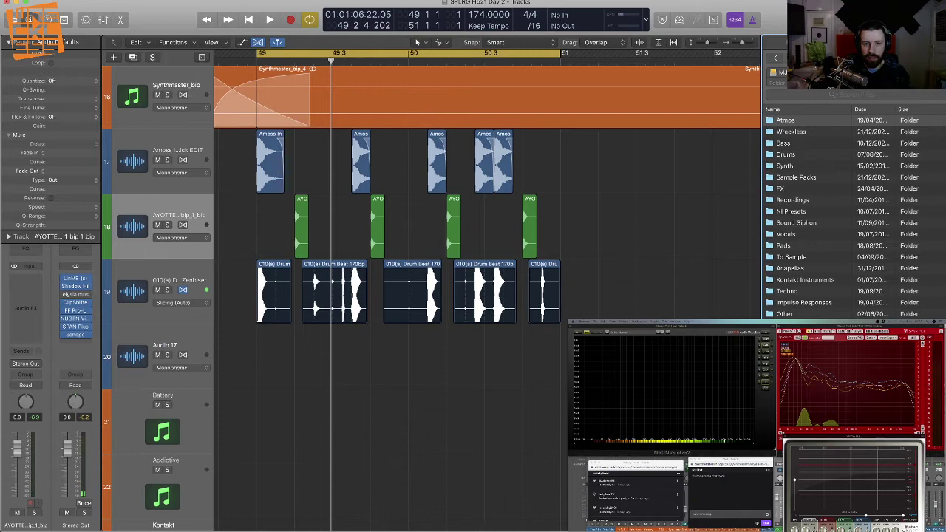
double_click(795, 157)
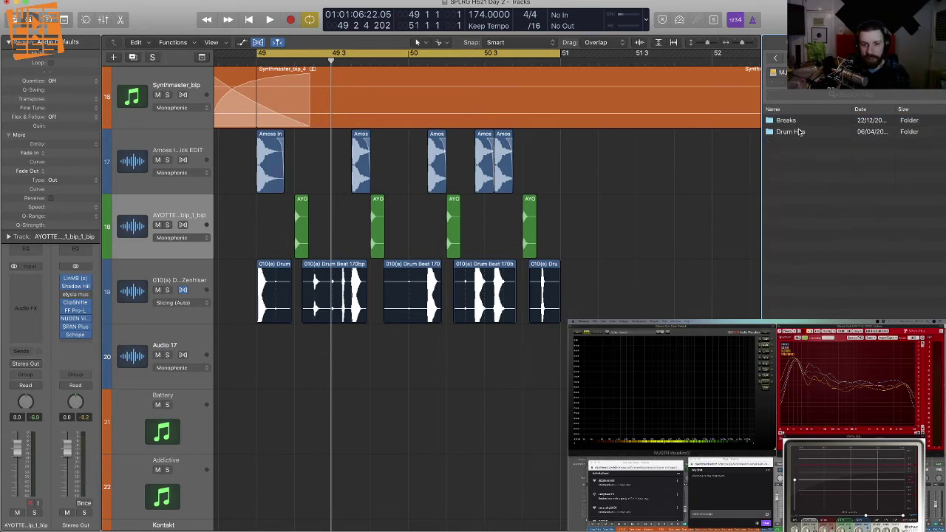
Step: Look through the Drum Hits and Breaks folders and return to the top level of the sample library
double_click(797, 133)
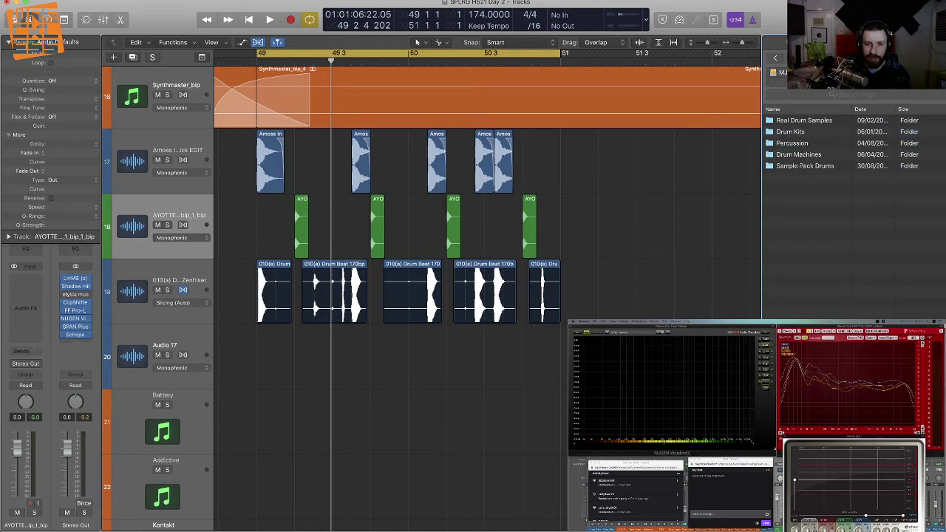
left_click(775, 59)
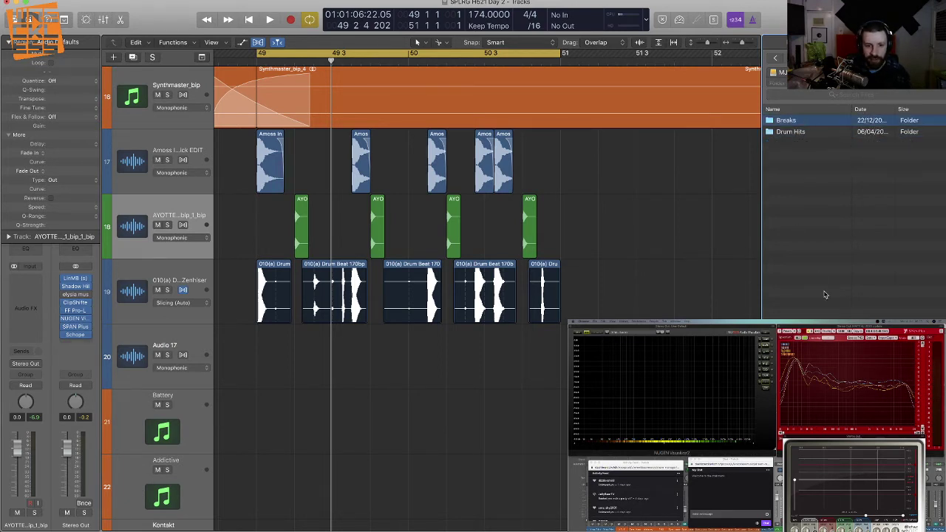
key("super+Down")
scroll(843, 217, "down", 10)
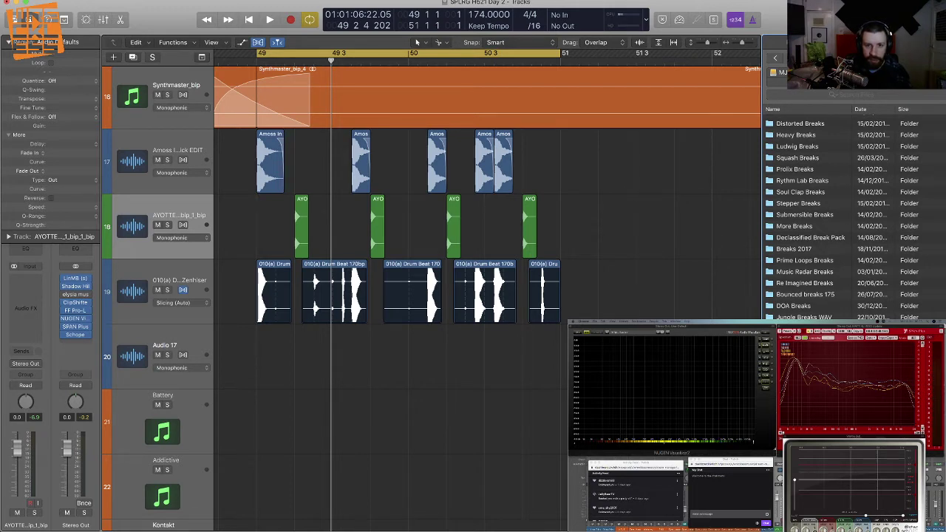
left_click(842, 83)
key("super+Up")
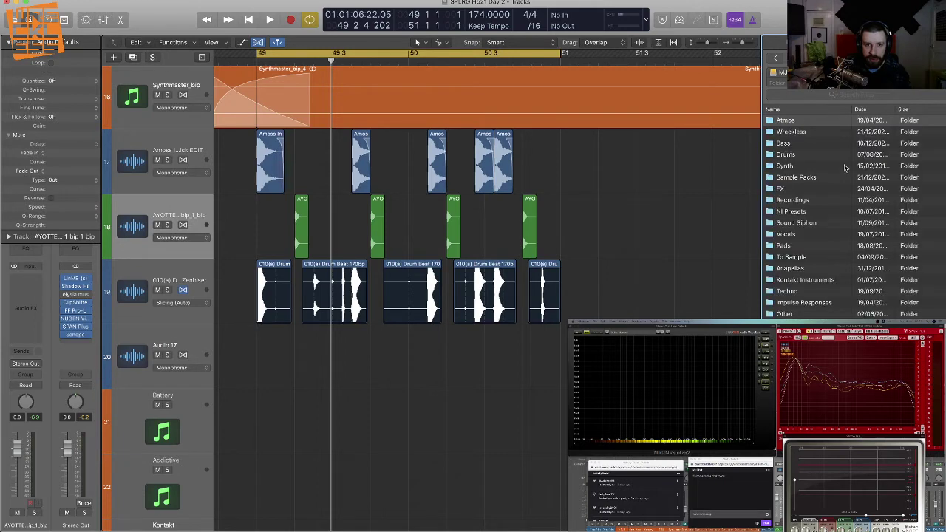
Step: Open the Sample Packs folder and browse its list of packs for a snare source
left_click(809, 179)
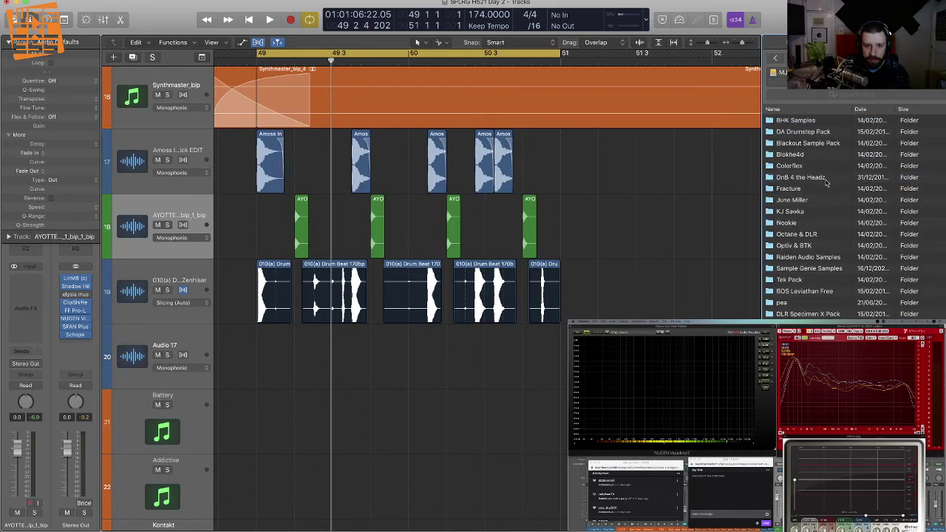
double_click(825, 182)
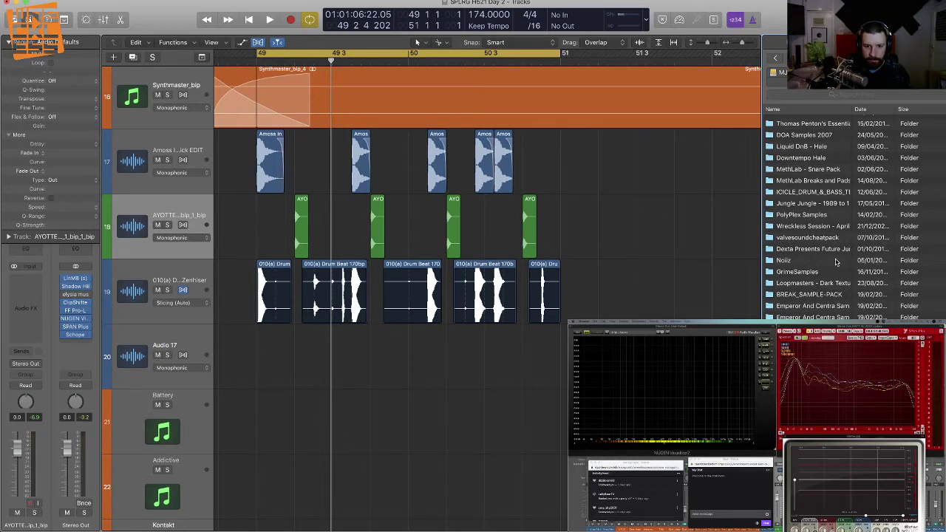
scroll(836, 262, "up", 3)
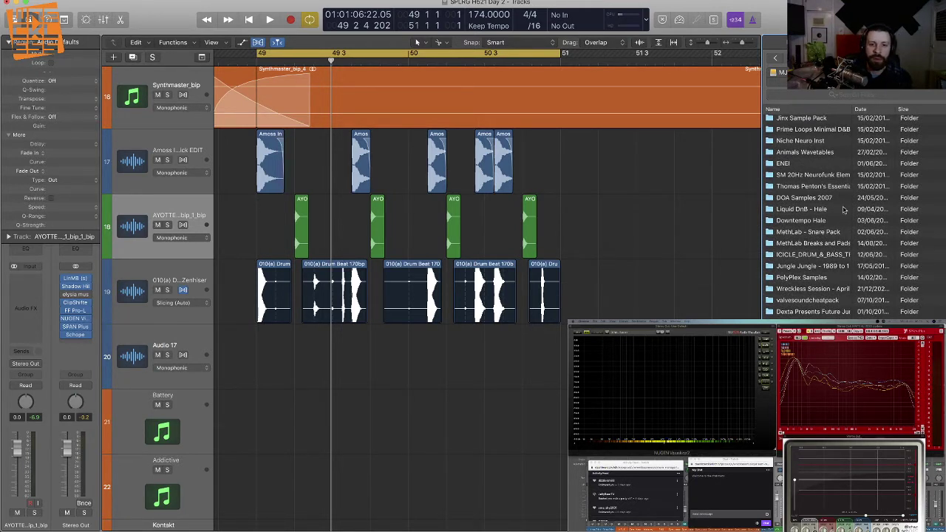
scroll(805, 273, "up", 4)
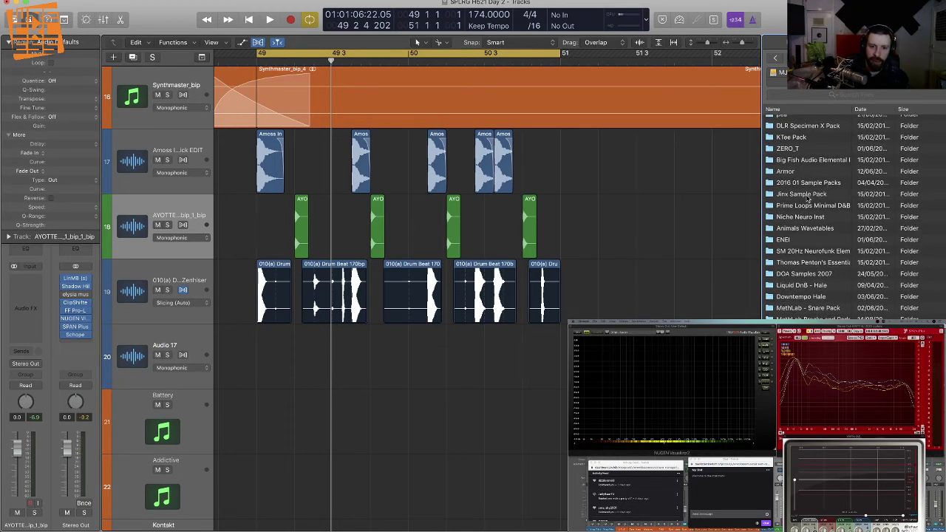
scroll(805, 262, "down", 6)
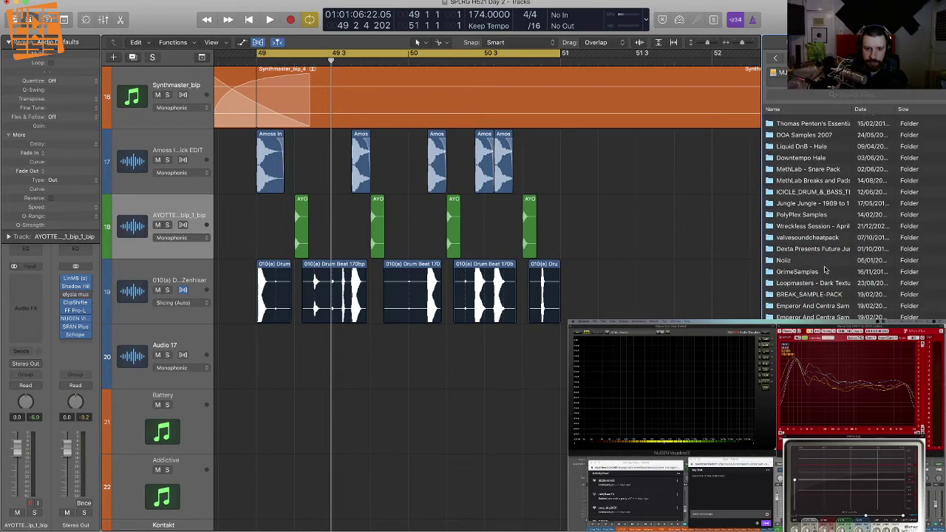
scroll(819, 207, "up", 3)
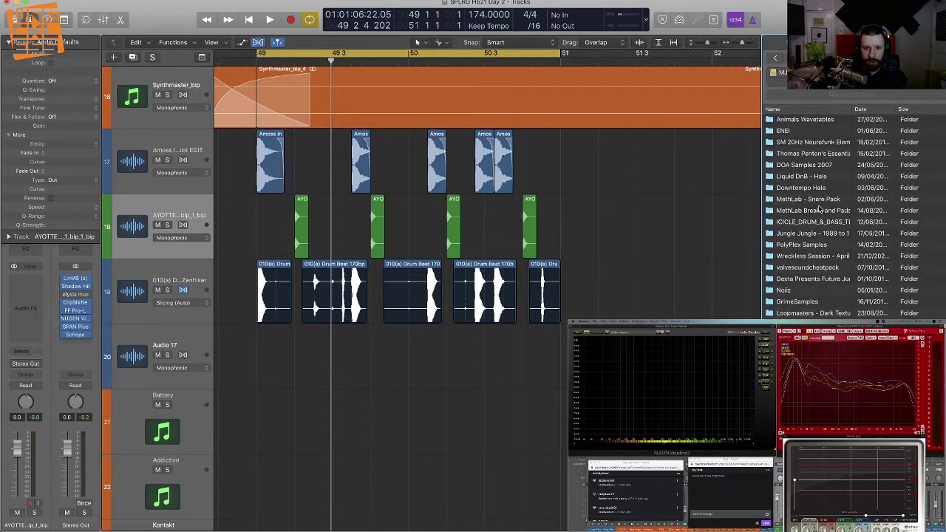
Step: Open the Blokhe4d pack's B4D_DRUM_HITS folder and its B4D_SNARES subfolder
scroll(826, 275, "down", 10)
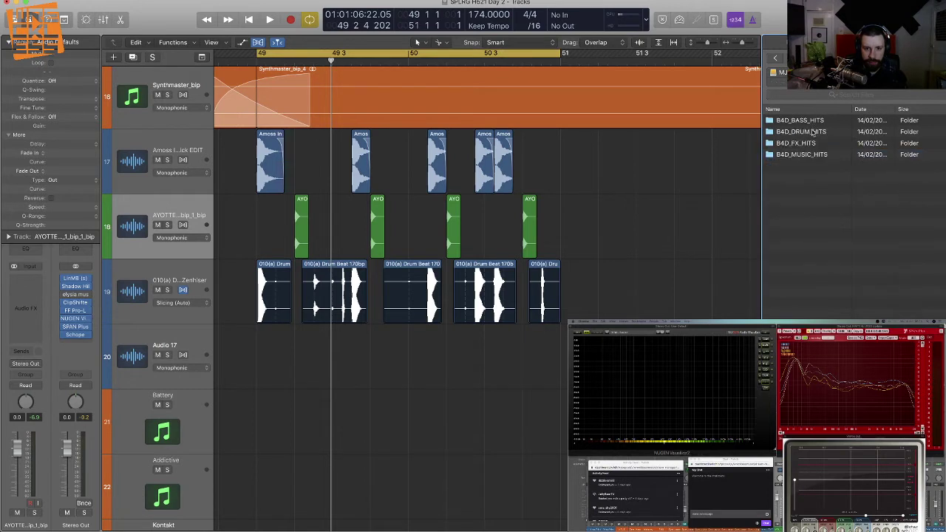
double_click(817, 133)
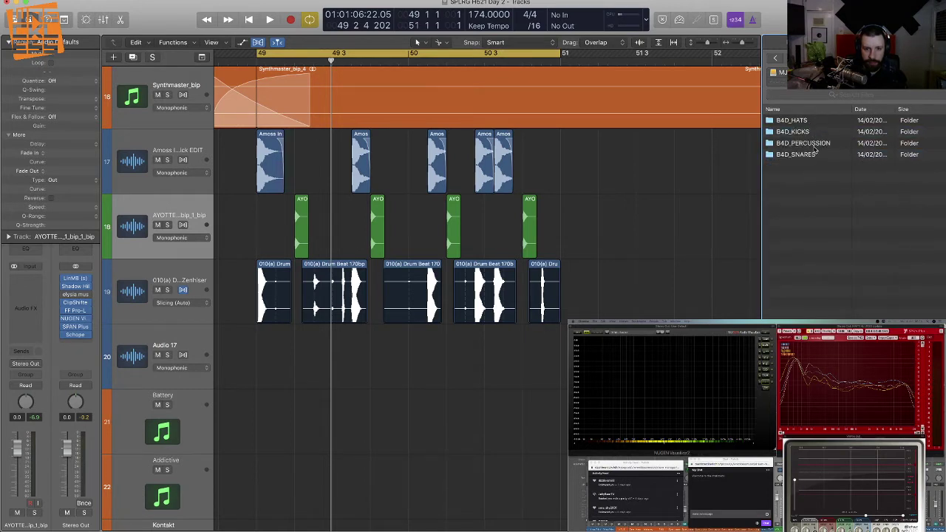
double_click(811, 156)
Step: Audition several B4D snares between B4D_SD_01.wav and B4D_SD_16.wav and trigger B4D_SD_12.wav over the playing beat
left_click(807, 125)
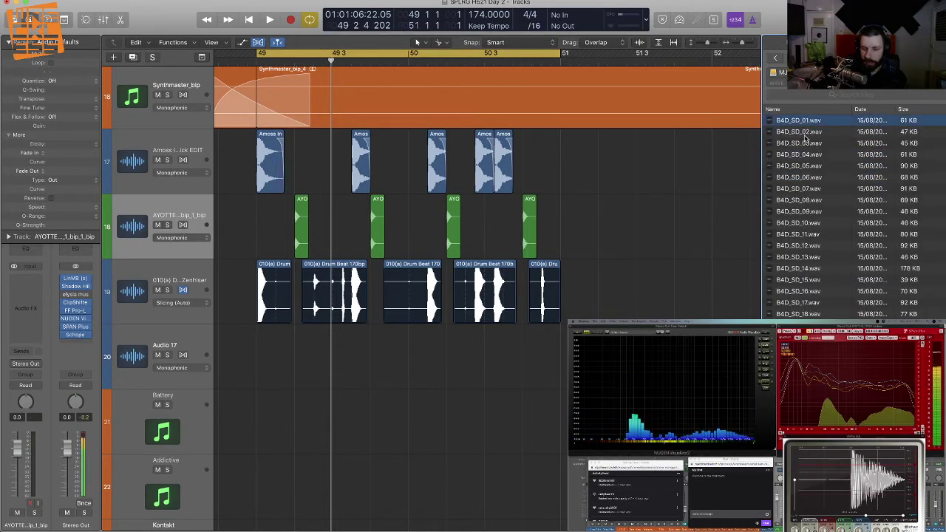
left_click(805, 135)
left_click(805, 182)
left_click(805, 200)
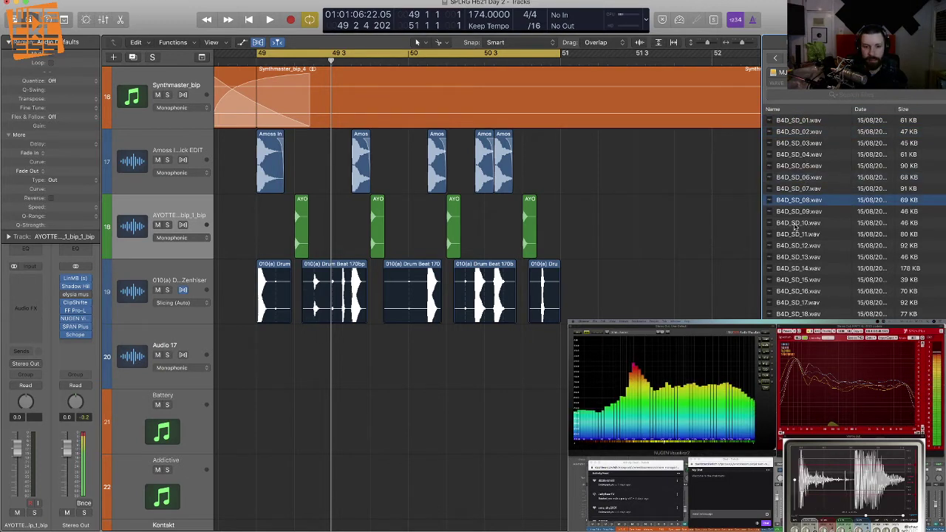
left_click(807, 245)
left_click(813, 292)
left_click(809, 249)
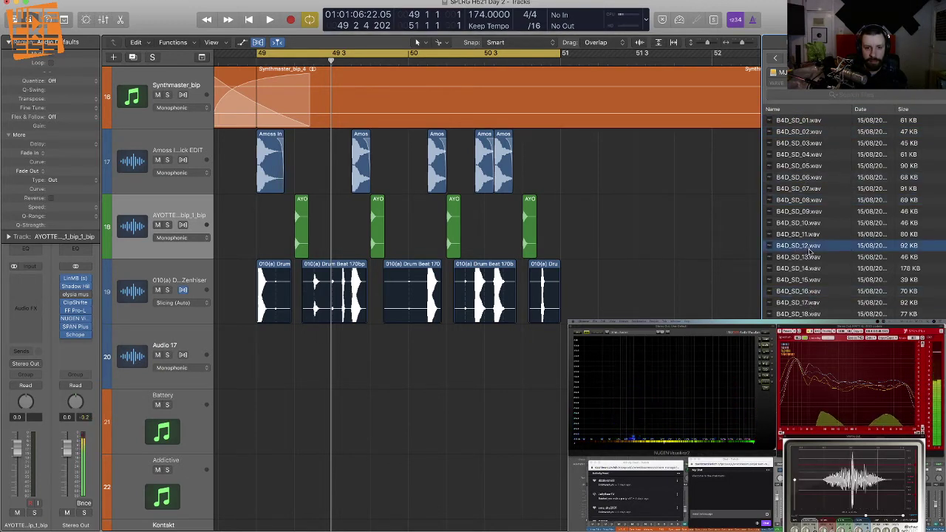
key("space")
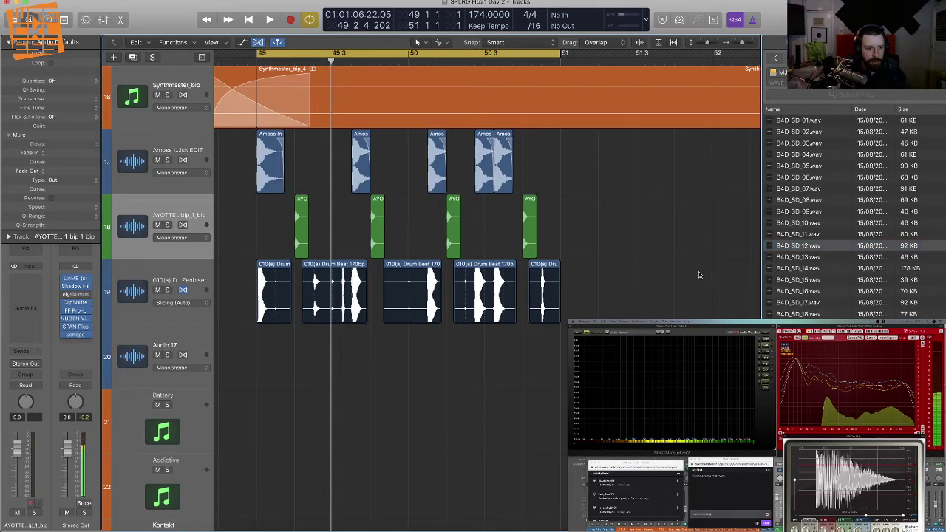
left_click(798, 247)
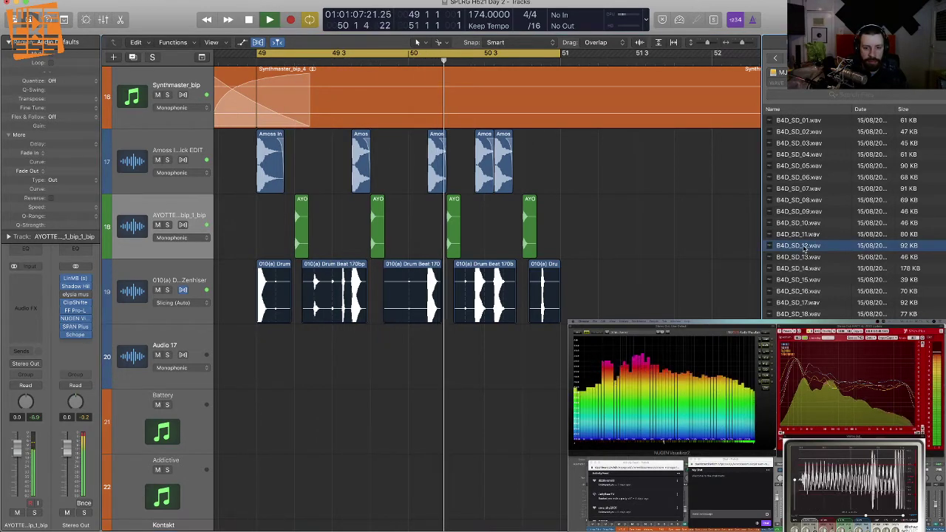
Step: Stop the beat and audition further B4D snares from B4D_SD_14.wav onwards, including B4D_SD_16.wav and B4D_SD_24.wav
left_click(802, 268)
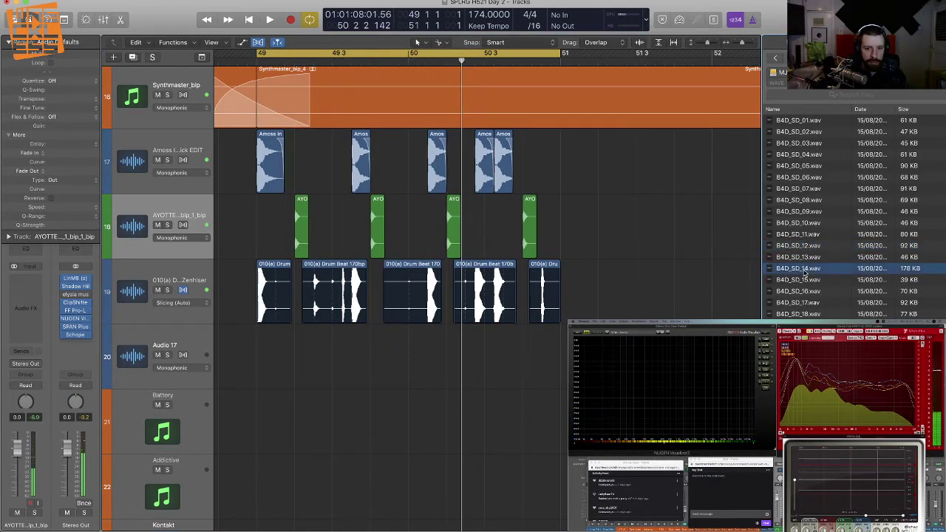
left_click(808, 292)
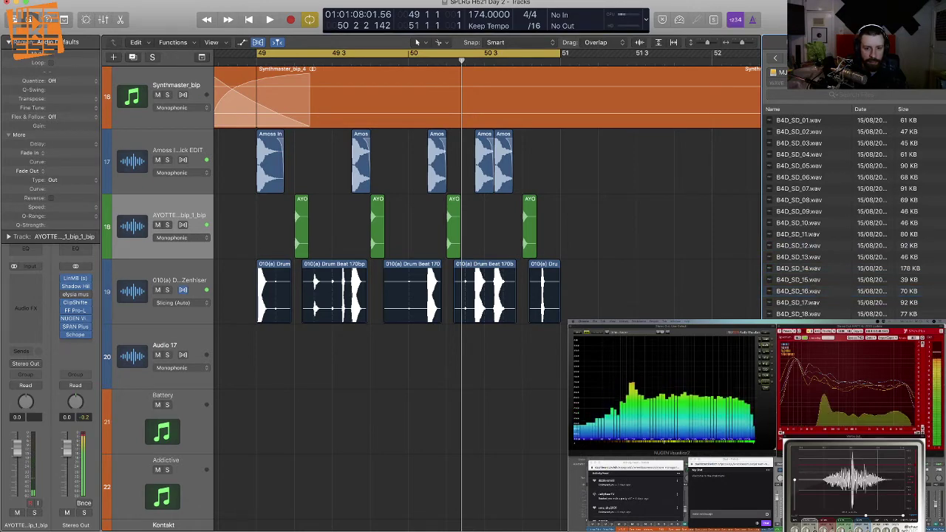
left_click(804, 302)
left_click(805, 382)
scroll(804, 382, "down", 6)
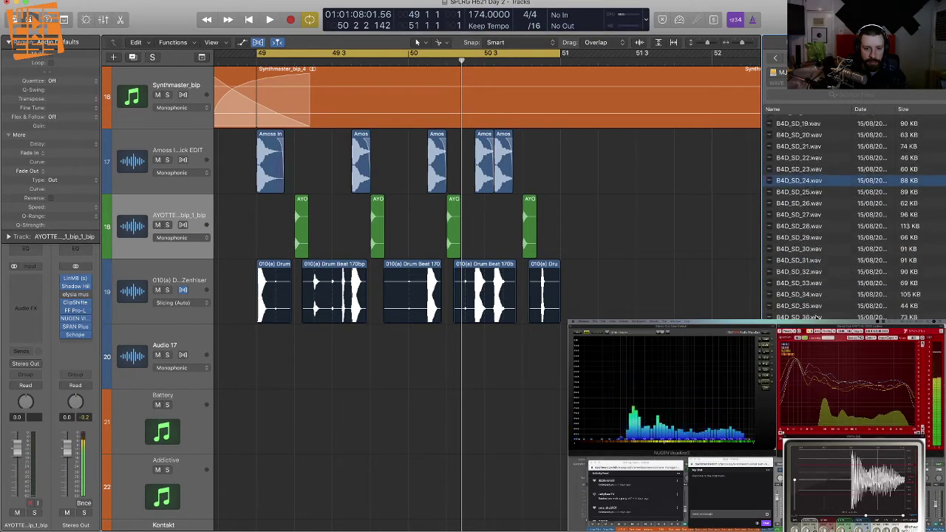
left_click(805, 318)
left_click(804, 340)
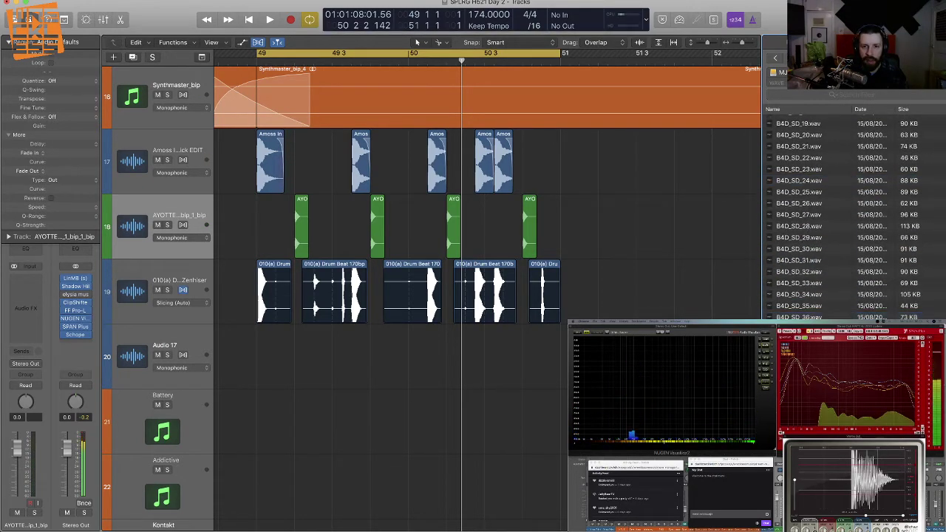
Step: Go back to the sample pack list and open the SNARES folder of the Sample Genie Samples pack
left_click(775, 58)
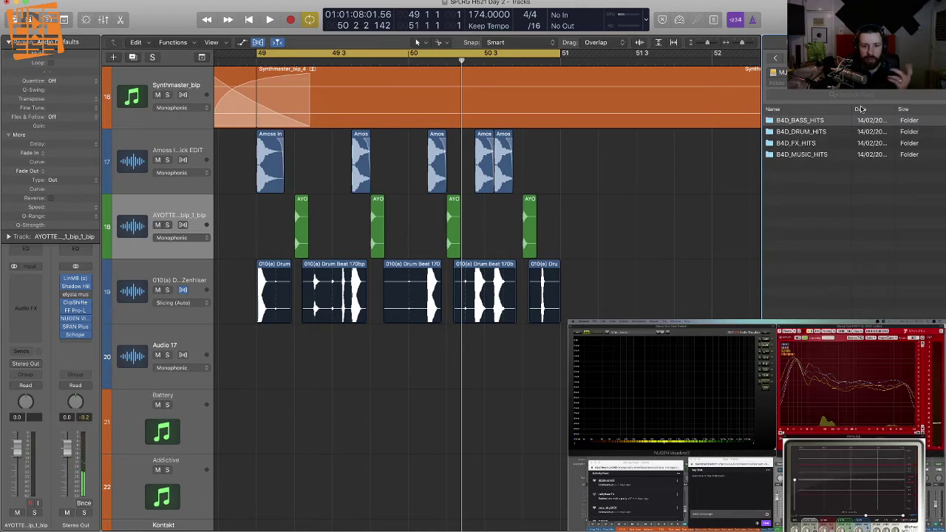
key("super+Up")
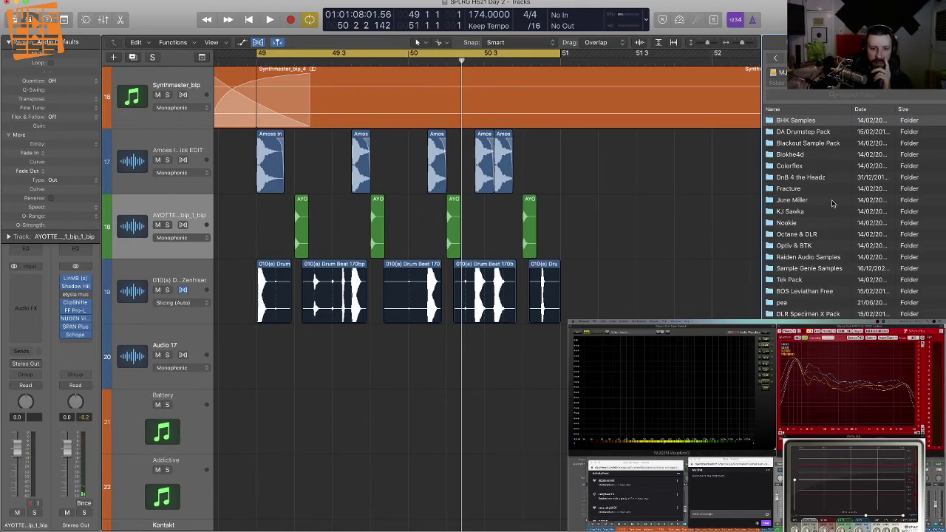
scroll(822, 202, "down", 1)
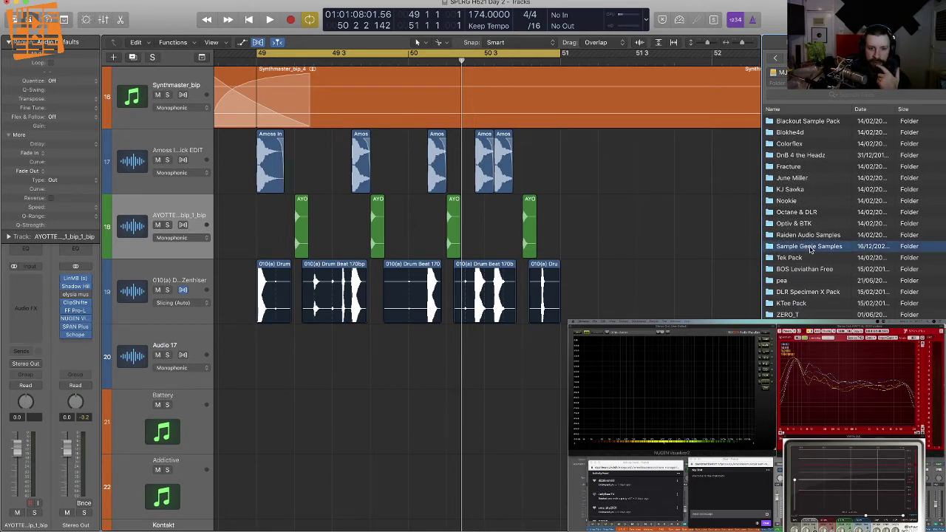
key("super+Down")
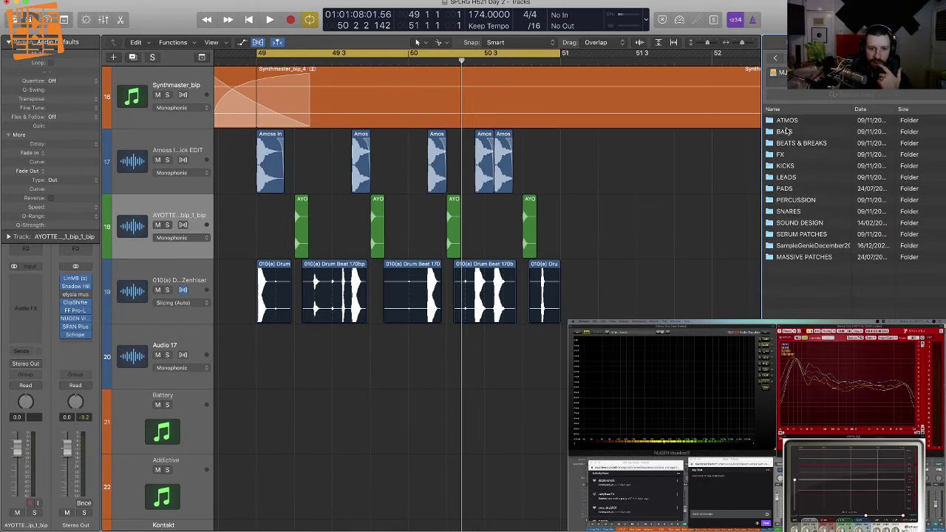
left_click(807, 147)
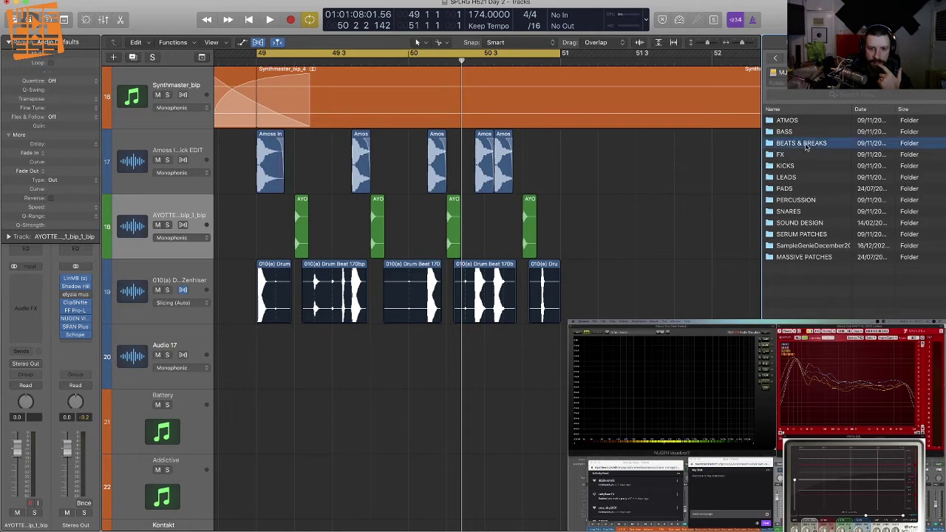
left_click(800, 212)
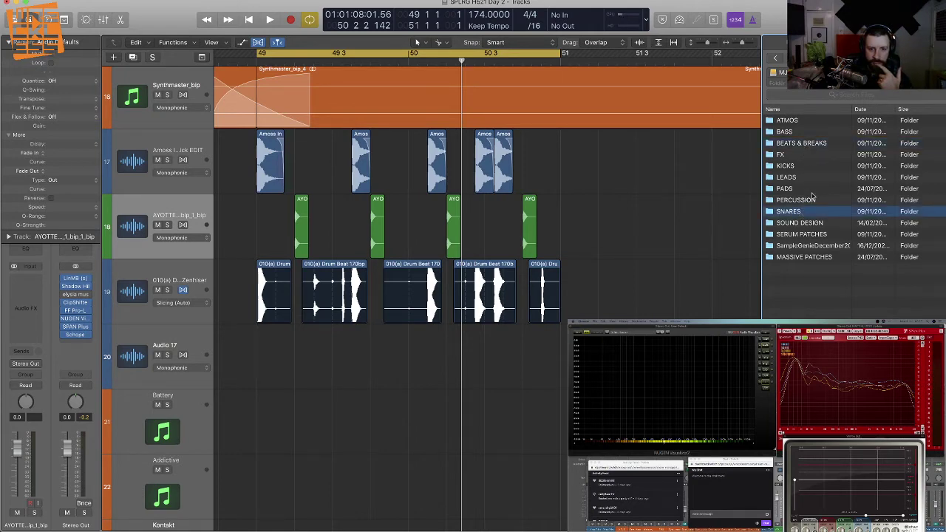
key("super+Down")
Step: Audition the hybris snares snappy_dco, white_rim and sharper, replaying snappy_dco several times
left_click(815, 189)
left_click(819, 200)
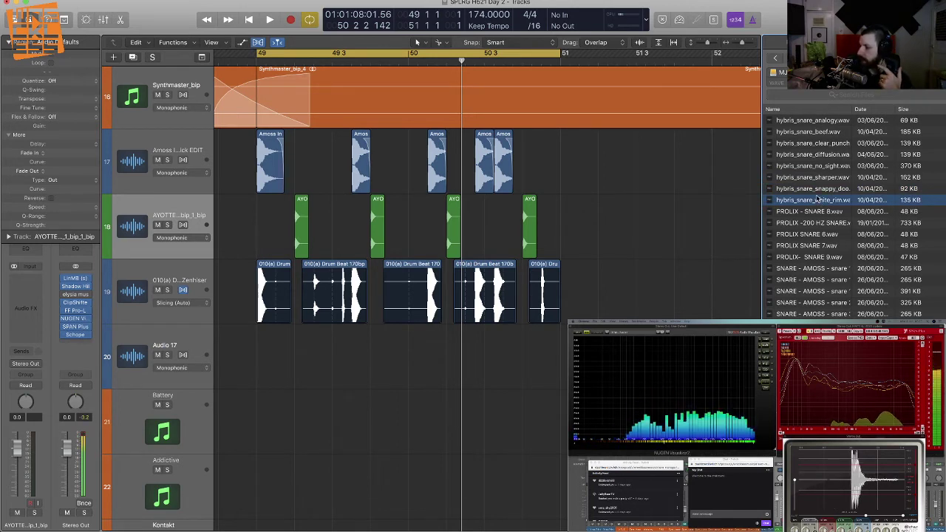
left_click(815, 189)
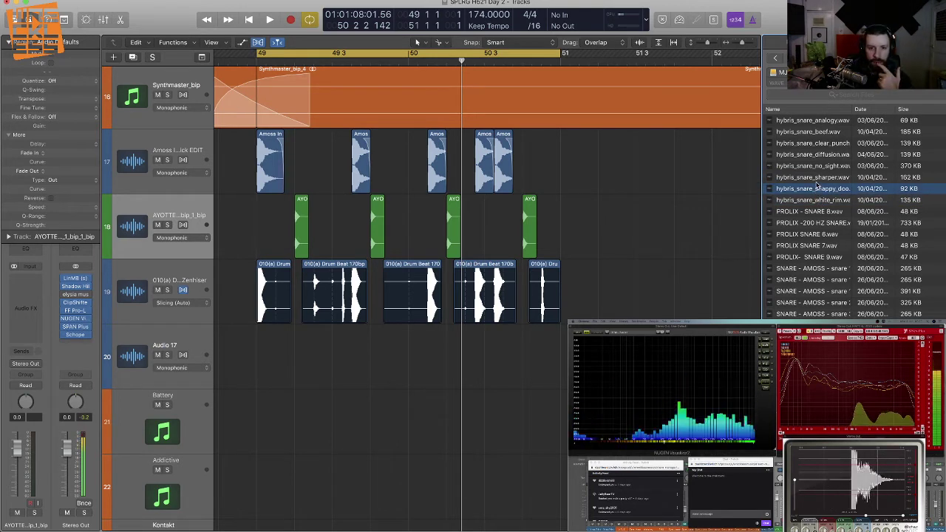
left_click(818, 181)
left_click(821, 192)
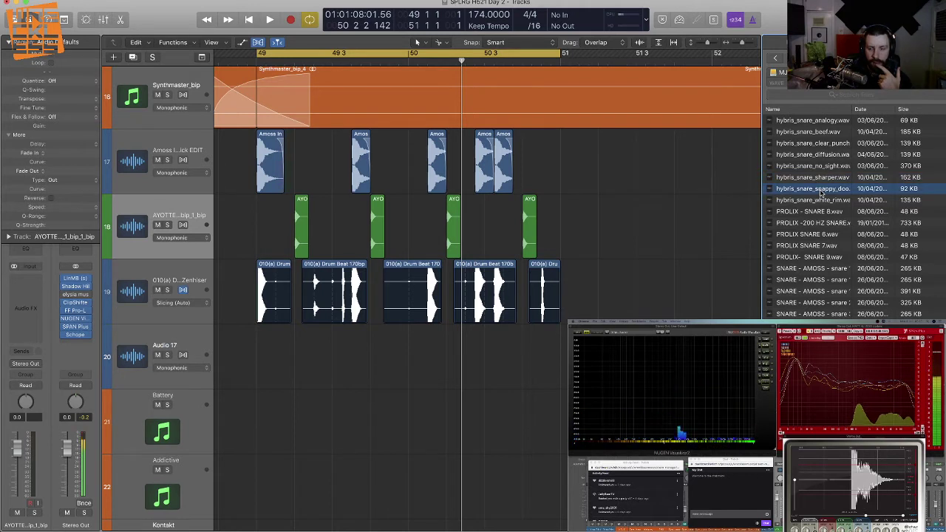
left_click(821, 193)
left_click(821, 193)
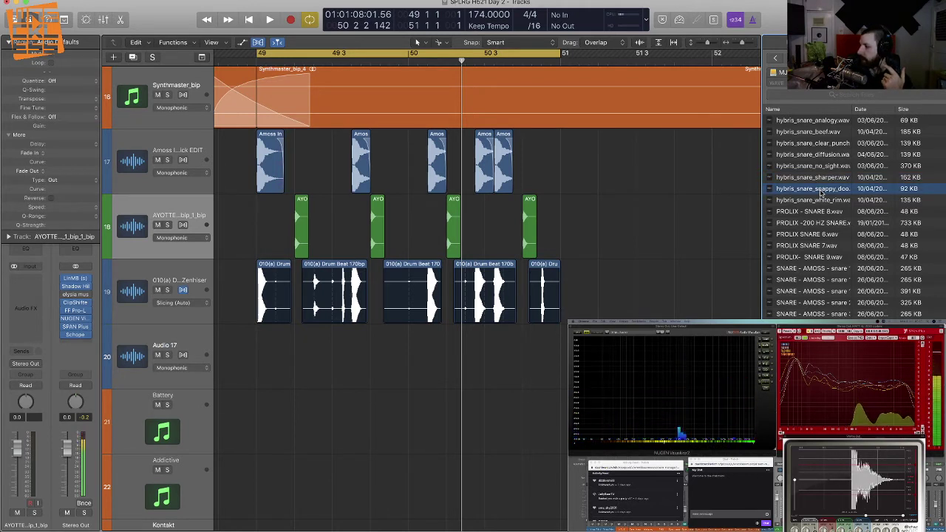
Step: Compare hybris_snare_sharper and white_rim with the PROLIX 200 Hz snare, PROLIX snare 8 and the first three AMOSS snares
left_click(822, 178)
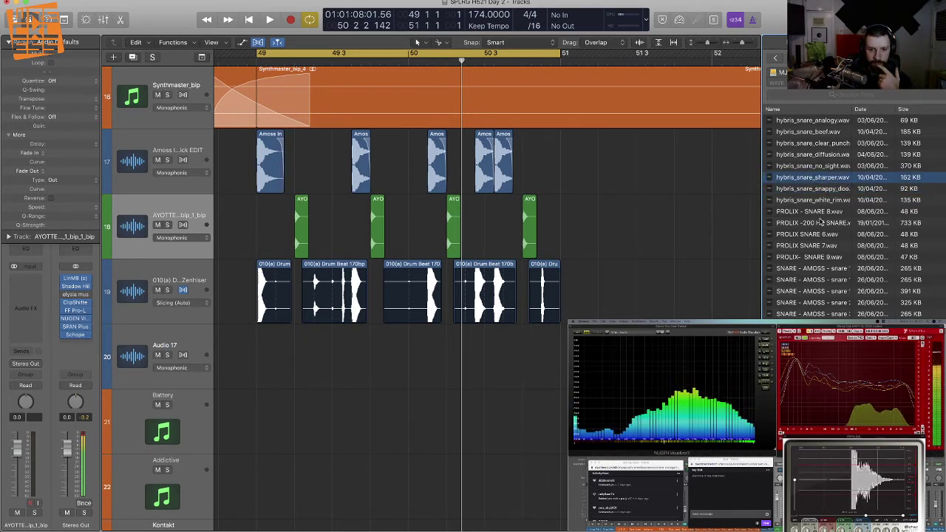
left_click(821, 222)
left_click(830, 212)
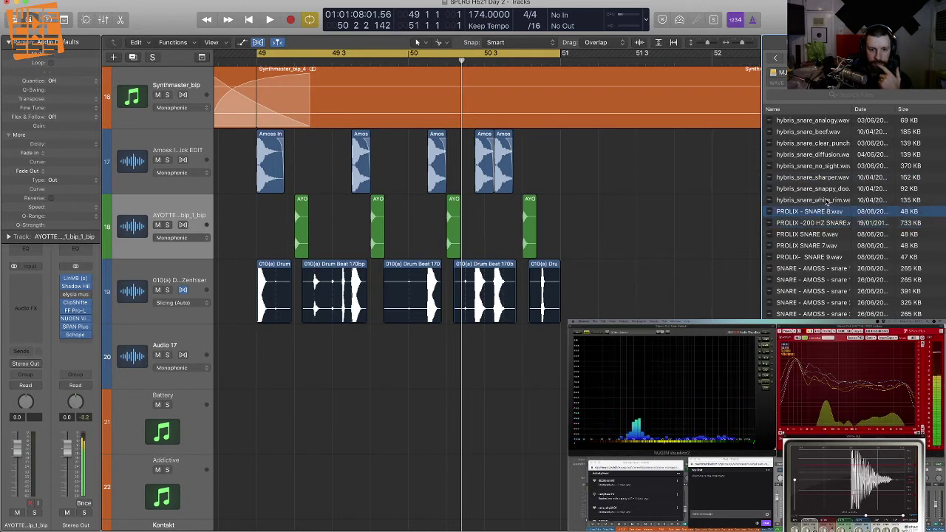
left_click(826, 200)
left_click(816, 291)
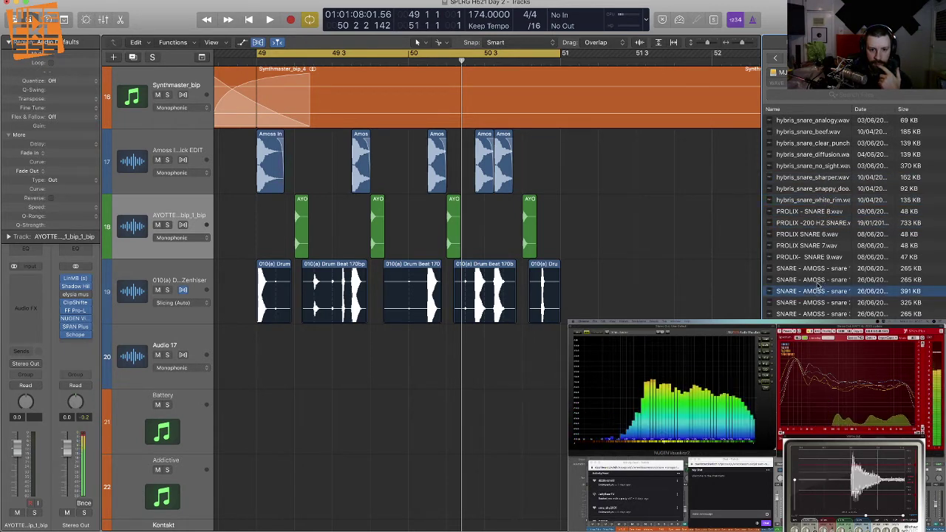
left_click(815, 282)
left_click(821, 270)
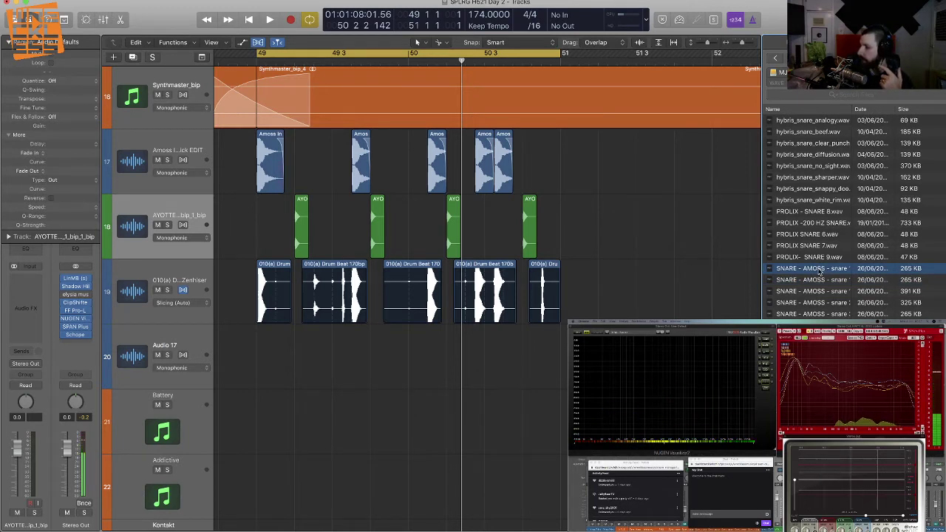
Step: Place the AMOSS snare 11 sample at 49 2 on the empty audio track and audition it soloed
left_click_drag(821, 271, 251, 355)
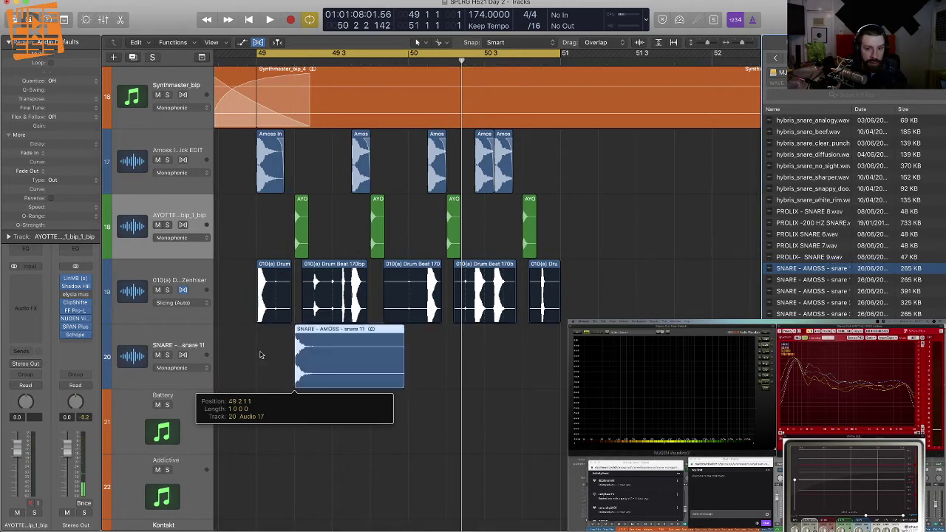
key("space")
key("space")
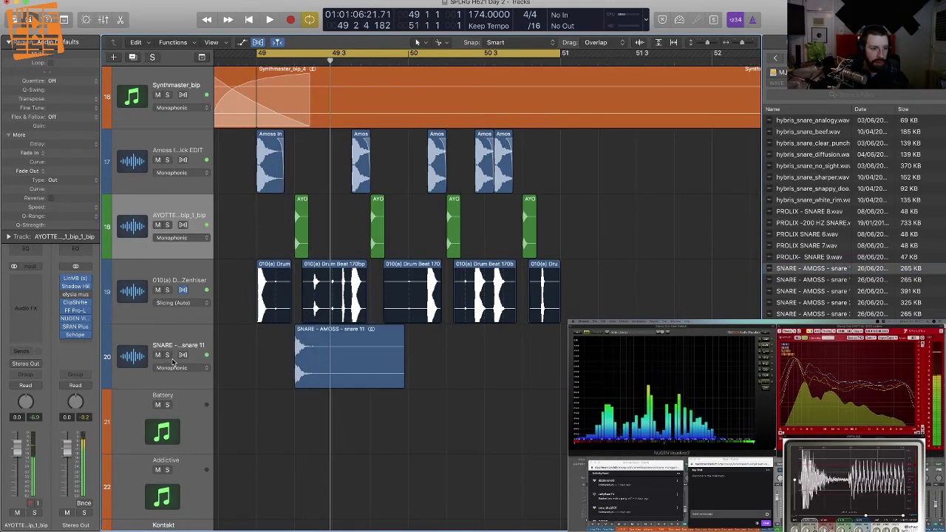
left_click(167, 355)
key("space")
key("space")
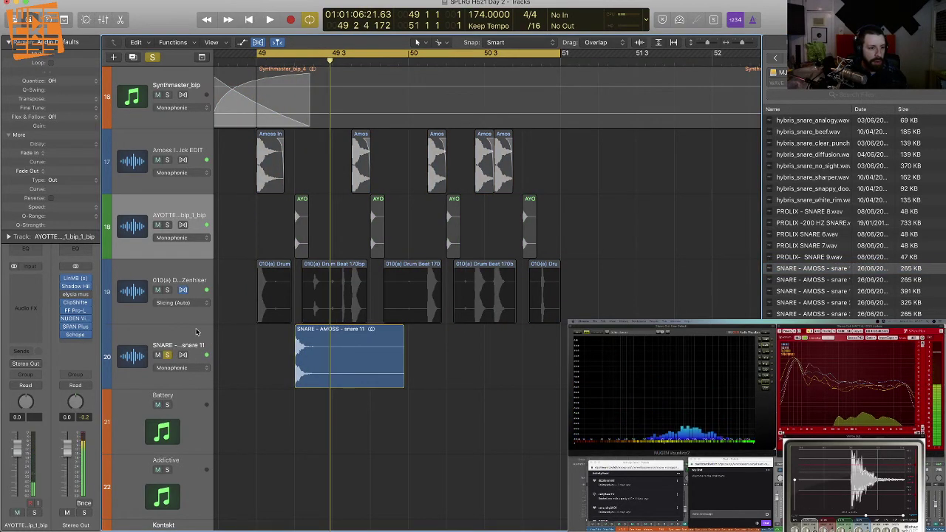
Step: Move the AMOSS snare track above the drum loop track and play the soloed snare again
left_click_drag(189, 326, 189, 288)
key("space")
key("space")
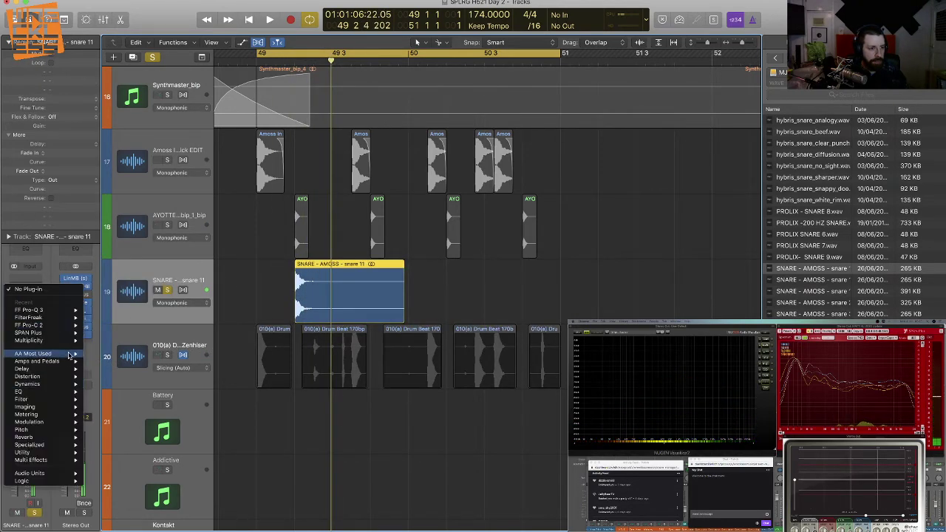
Step: Insert bx_console SSL 4000 E on the AMOSS snare track and raise its high-pass filter during playback
mouse_move(70, 356)
mouse_move(159, 353)
left_click(211, 356)
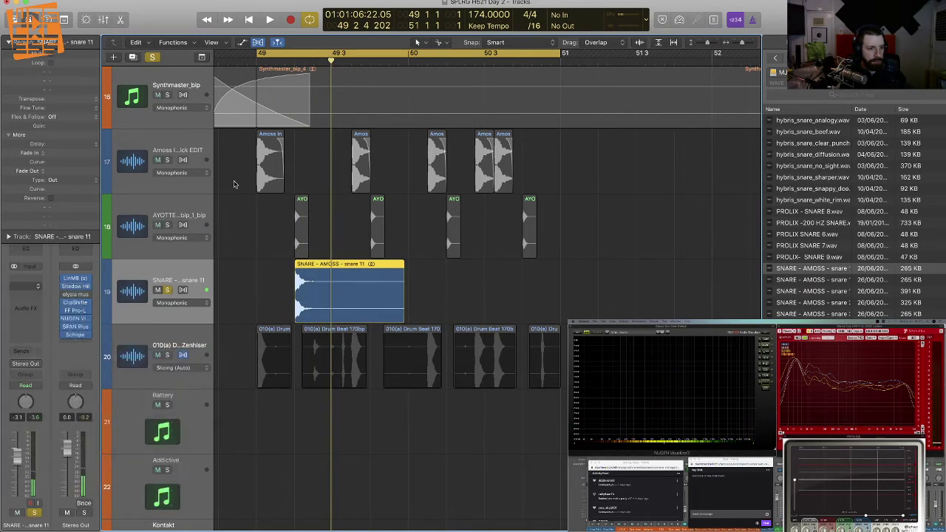
key("space")
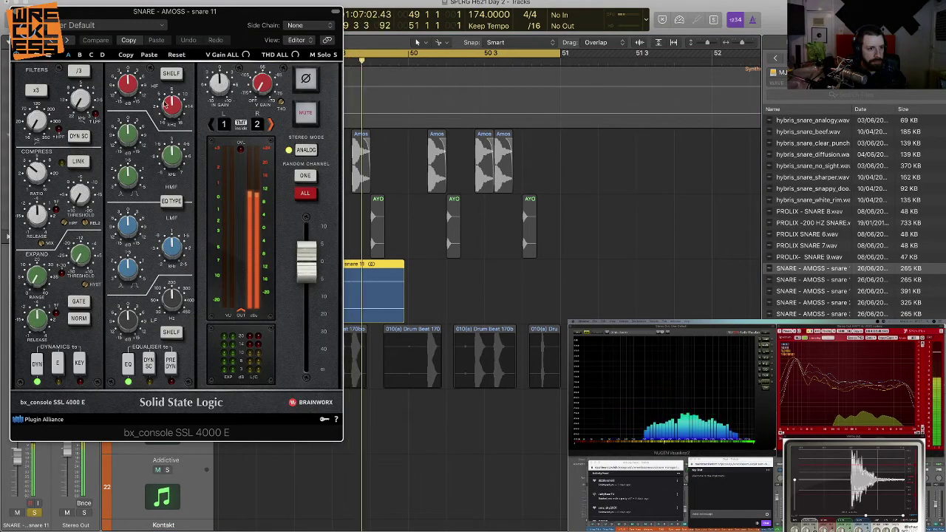
left_click_drag(43, 126, 38, 104)
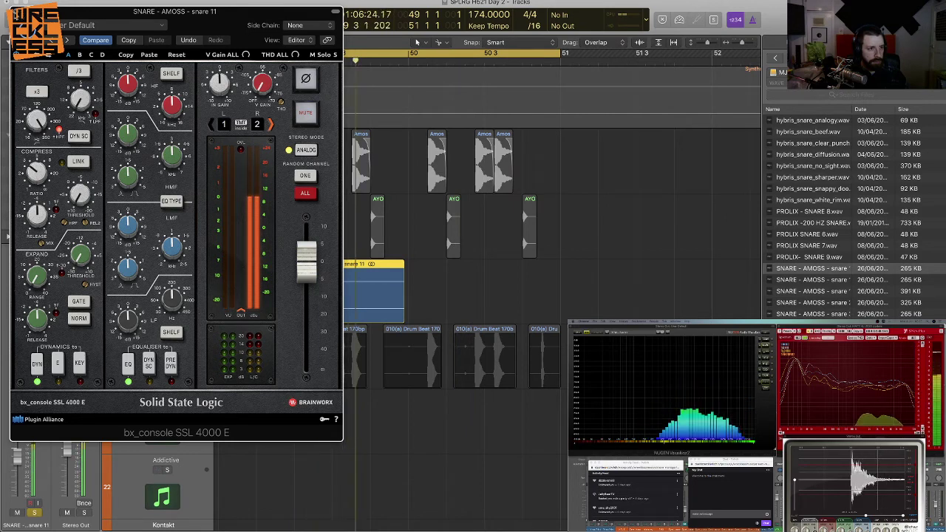
key("super+w")
key("space")
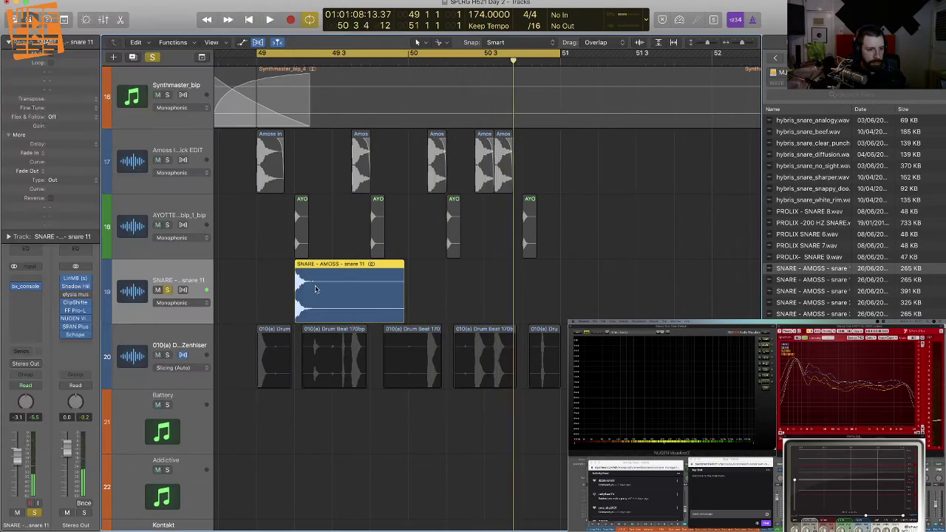
Step: Divide the AMOSS snare region at 49 2 2 121, delete the tail and fade out the remaining hit
left_click(312, 288, "super")
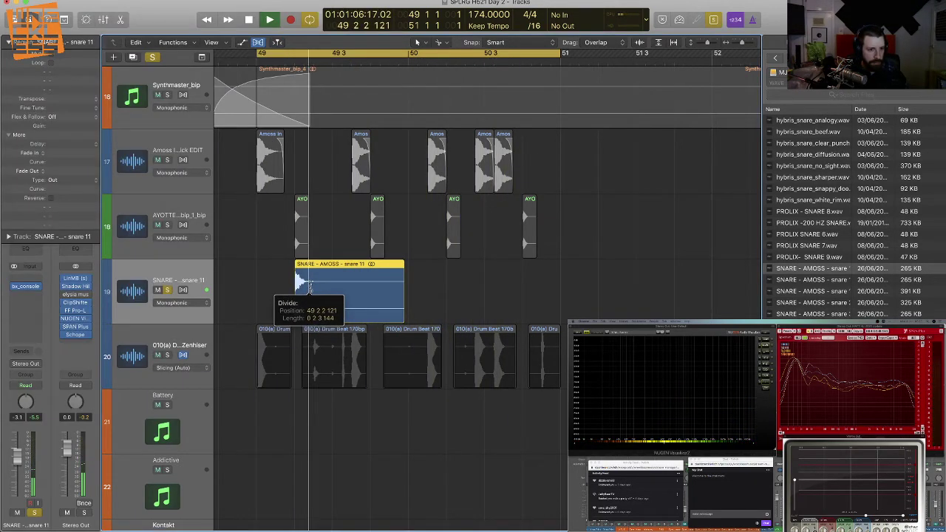
key("Delete")
key("super+Right")
key("super+Right")
key("super+Right")
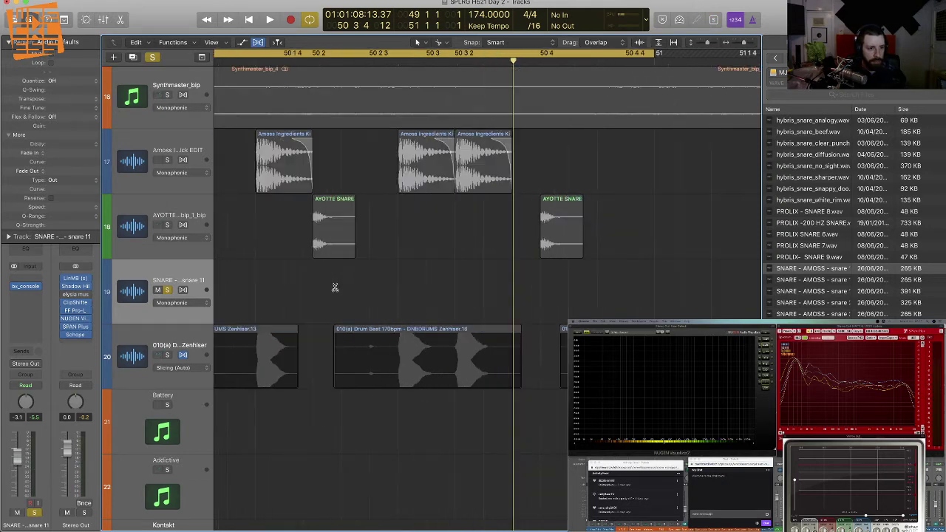
key("space")
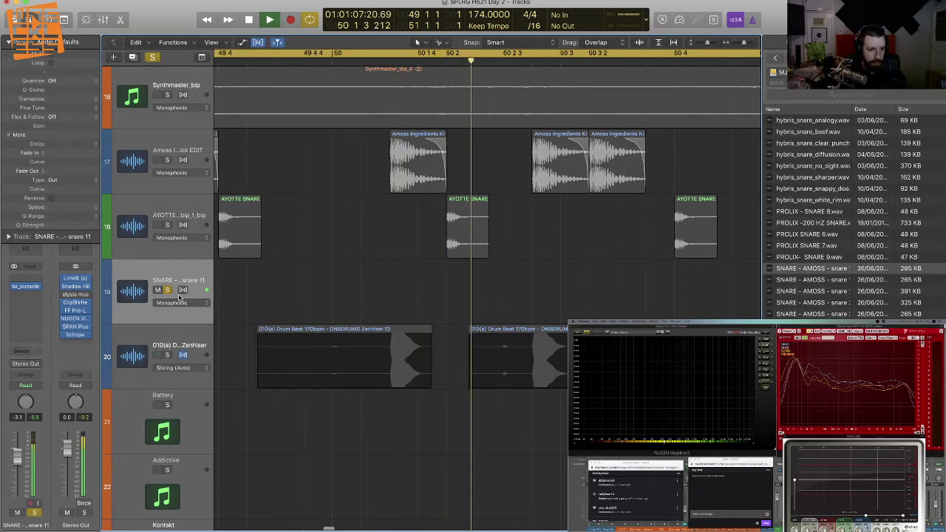
left_click(389, 292)
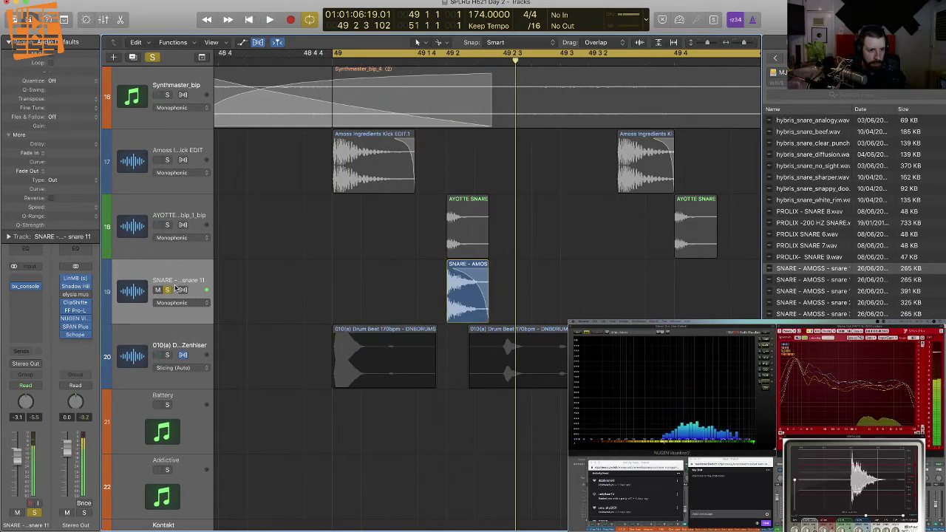
Step: Unsolo the AMOSS snare track and reshape the hit's fade-out curve while checking it against the full beat
left_click(168, 290)
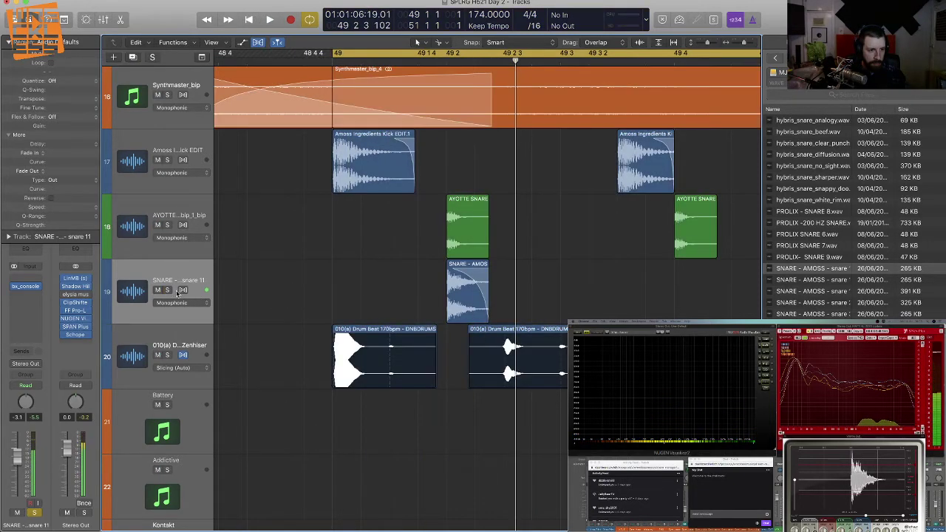
key("space")
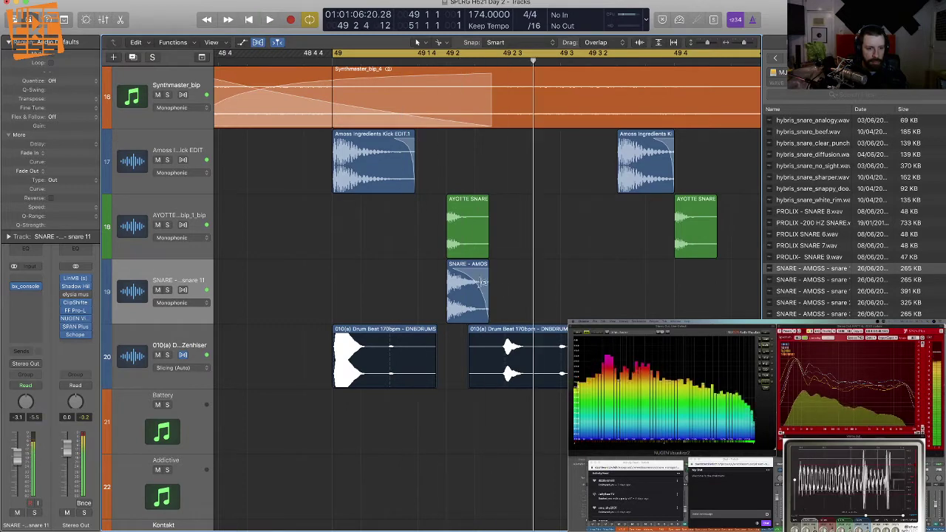
left_click(487, 303)
key("space")
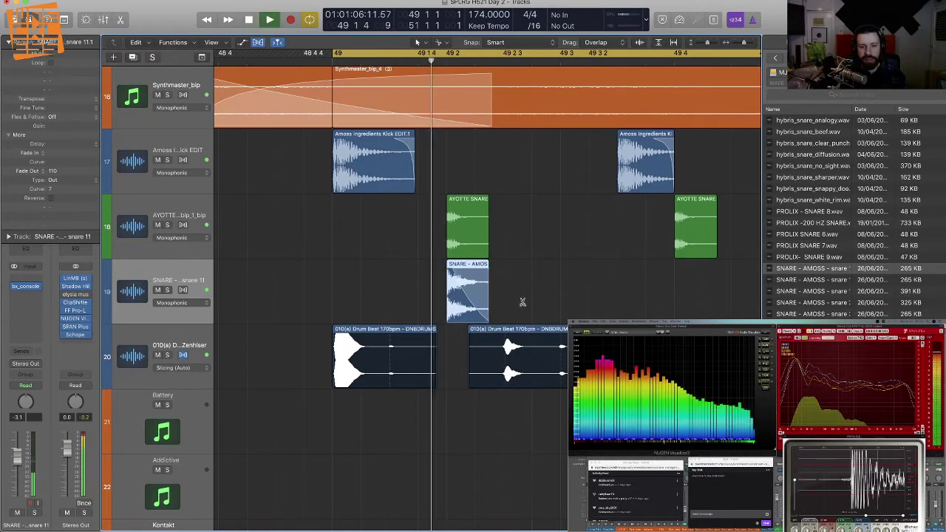
Step: Delete all AYOTTE snare, AMOSS snare and drum loop regions together with their three tracks
scroll(521, 298, "down", 5)
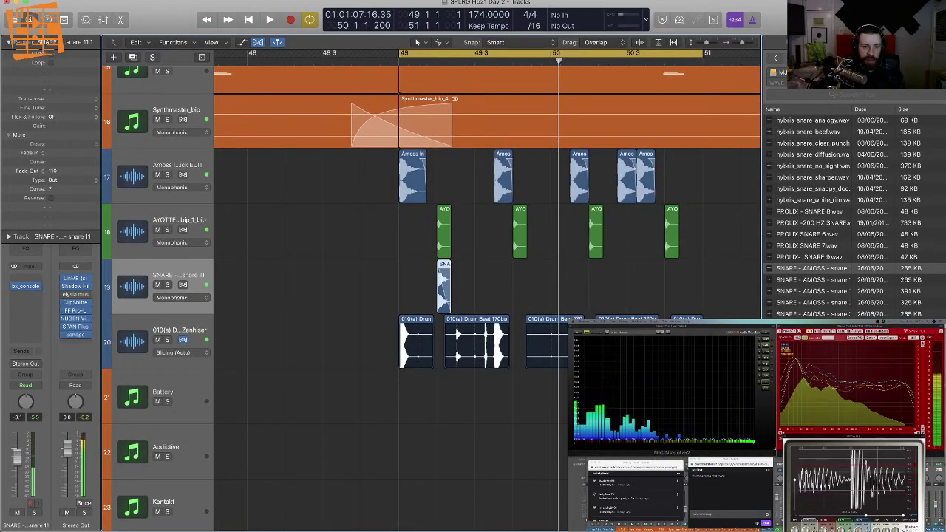
left_click_drag(566, 381, 383, 238)
key("Delete")
left_click(184, 215)
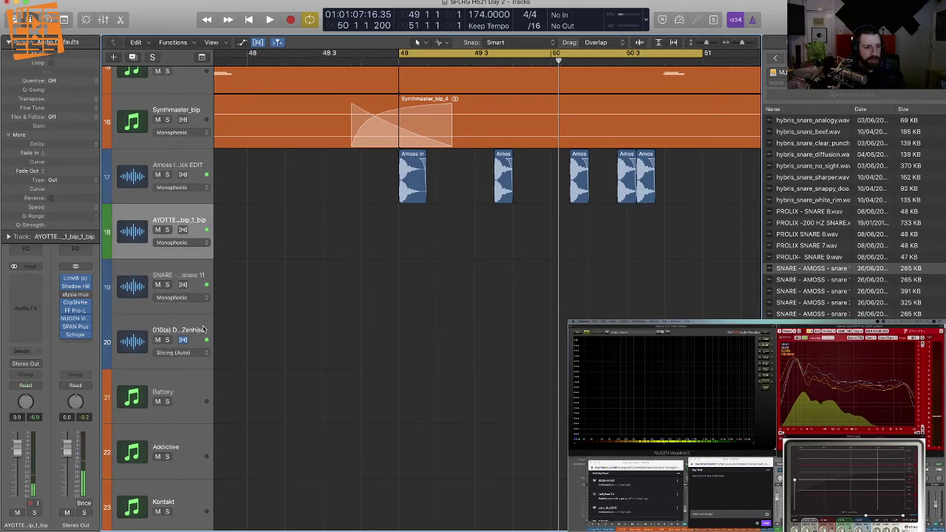
left_click(186, 320, "shift")
key("super+BackSpace")
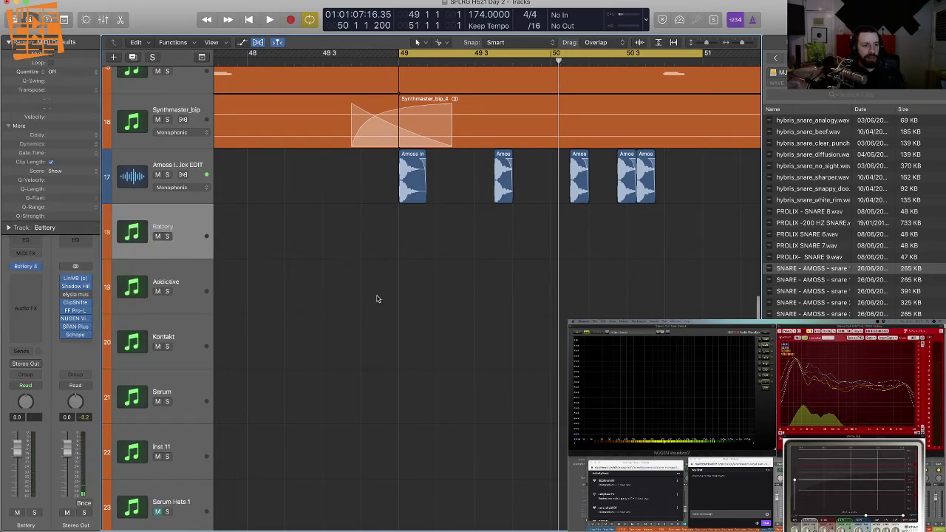
Step: Play the remaining kick pattern, then delete all the Amoss kick regions and their track
scroll(375, 298, "down", 3)
key("super+Up")
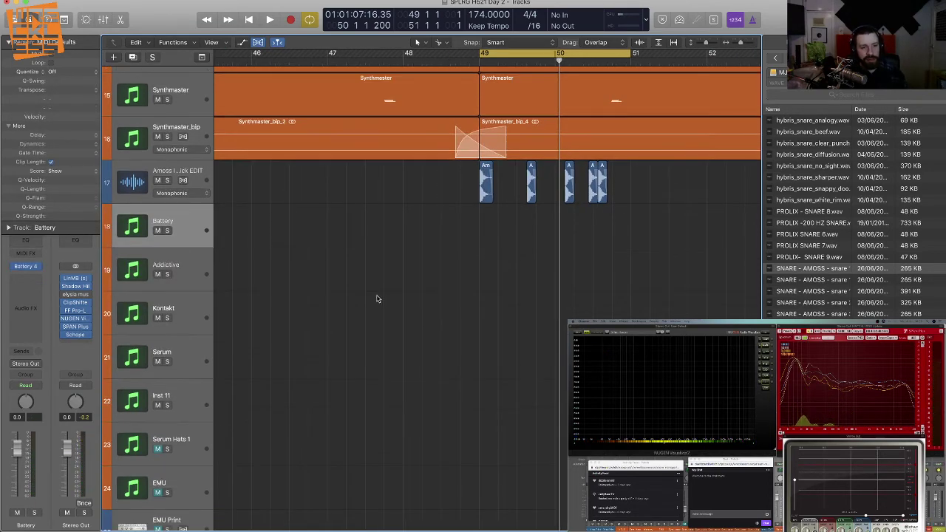
left_click(204, 181)
key("space")
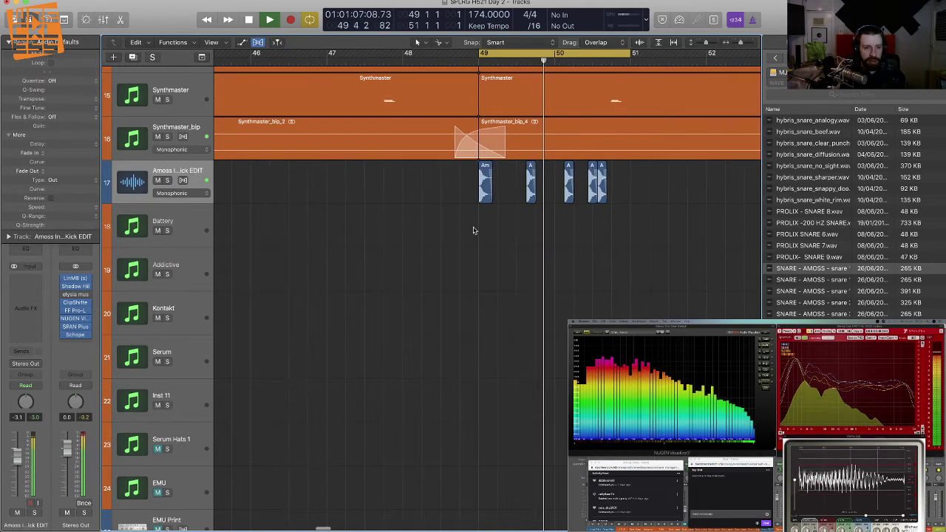
key("space")
left_click_drag(561, 218, 365, 185)
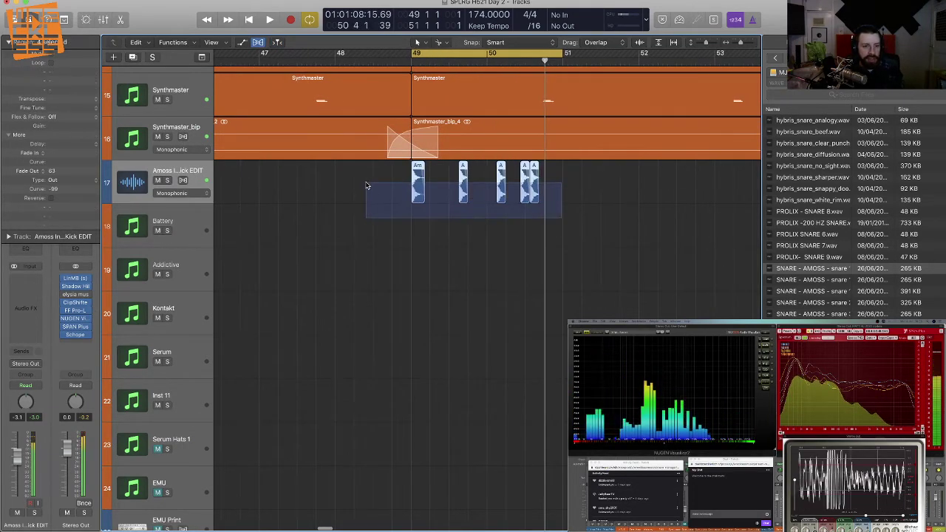
key("Delete")
key("super+BackSpace")
Step: Add three new audio tracks directly below the Audio 5 track
key("super+Left")
key("super+Left")
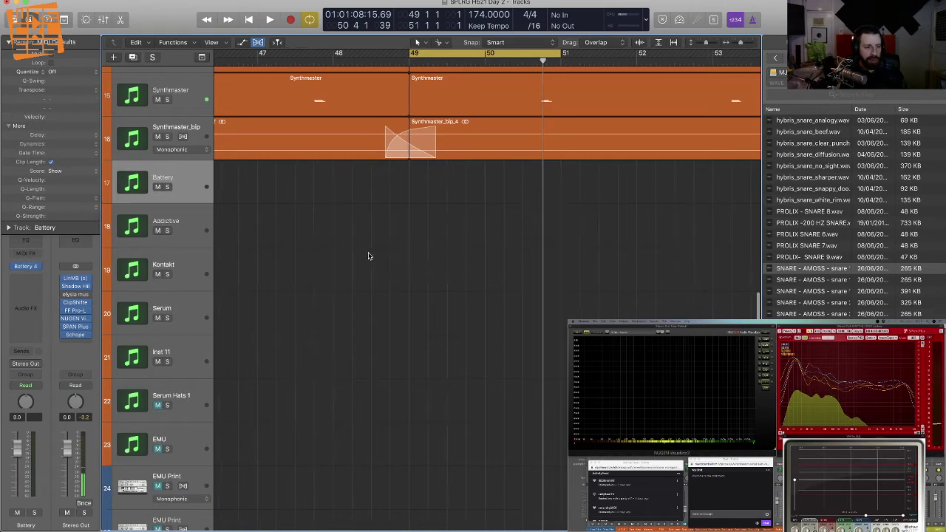
key("super+Up")
key("super+Up")
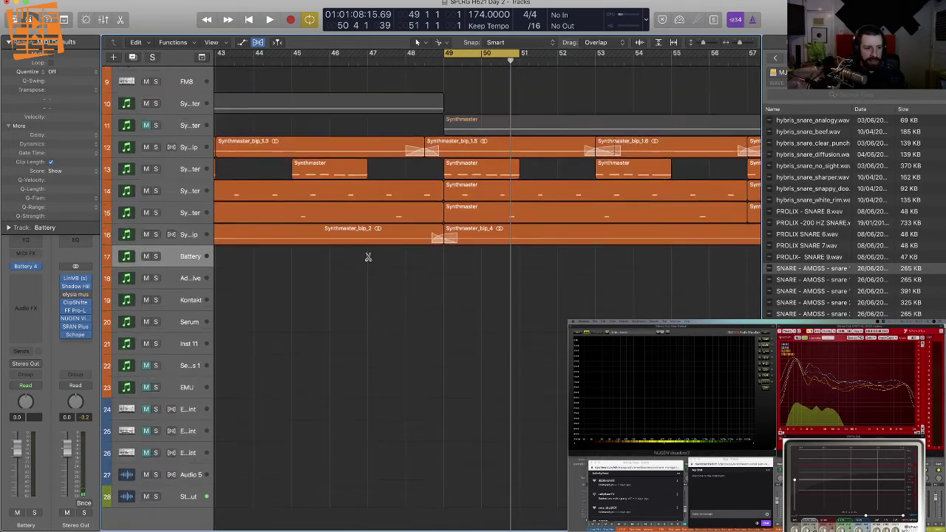
left_click(193, 479)
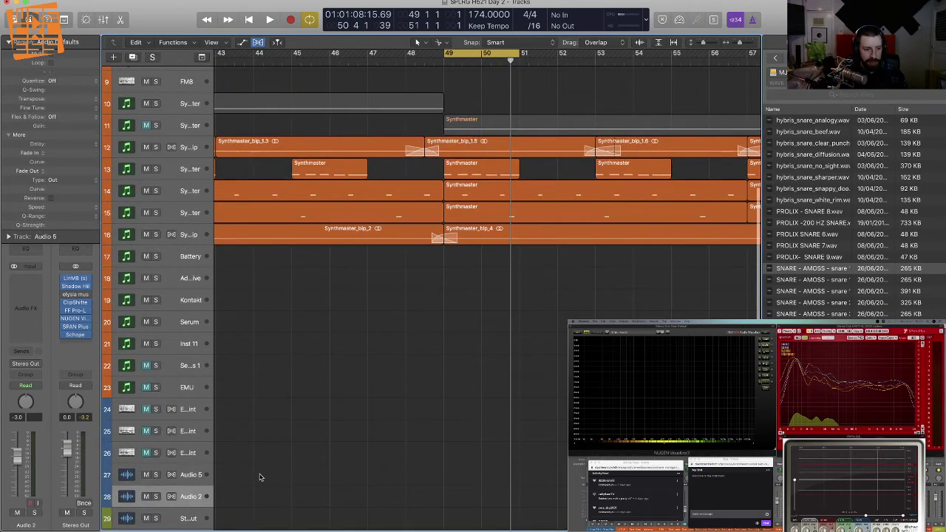
scroll(250, 460, "down", 1)
scroll(219, 437, "down", 1)
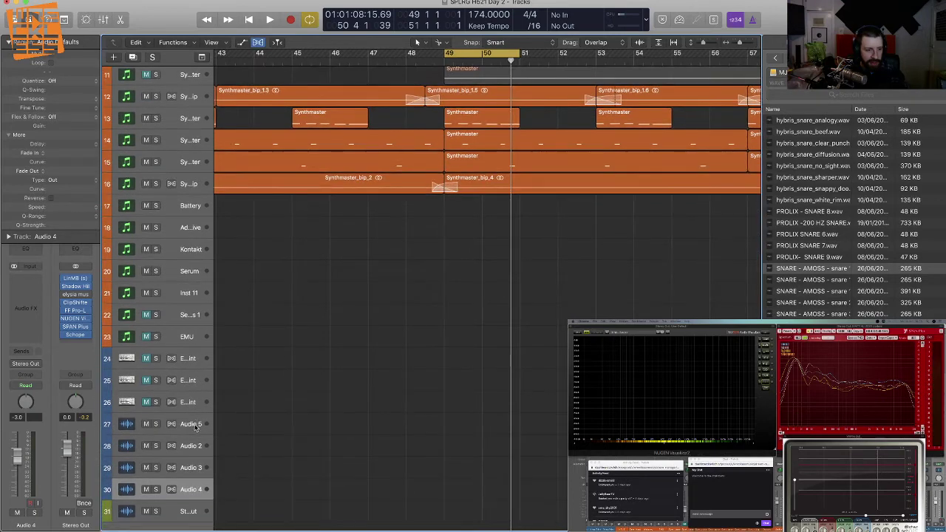
Step: Move the Audio 5 track below Audio 4, and move Audio 2 up between Synthmaster_bip and Battery
left_click_drag(196, 428, 194, 496)
left_click(194, 426)
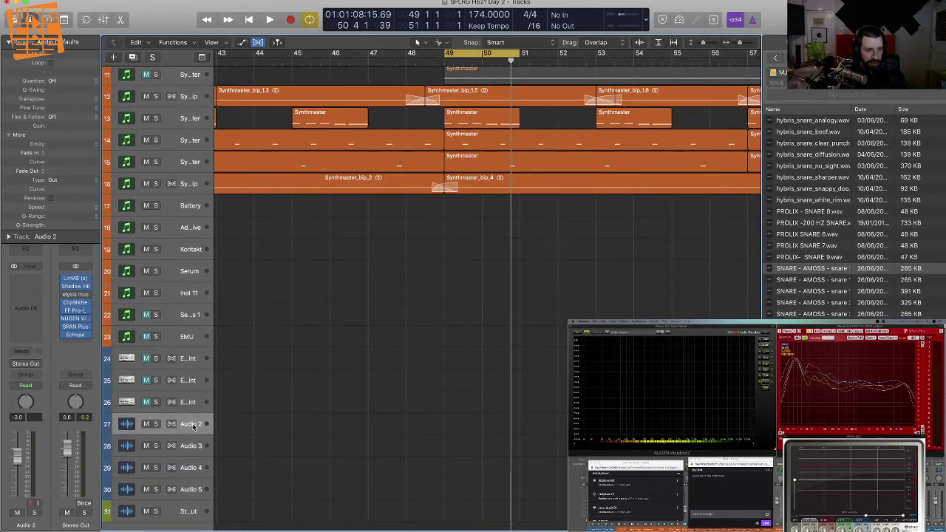
left_click_drag(193, 427, 208, 208)
Step: Play the synth section without drums and extend the cycle range from bar 49 to bar 53
key("space")
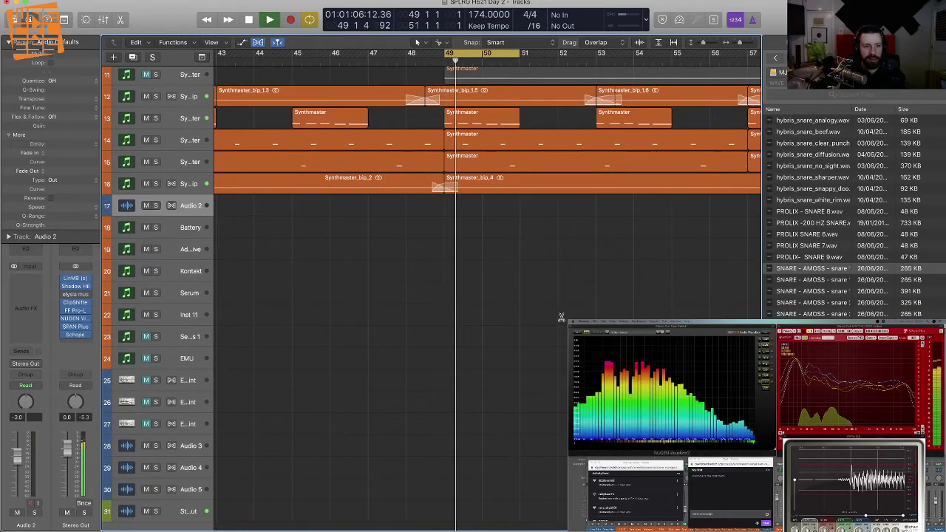
key("super+Right")
key("super+Right")
key("super+Right")
key("super+Down")
key("super+Down")
key("super+Down")
key("super+Down")
key("super+Left")
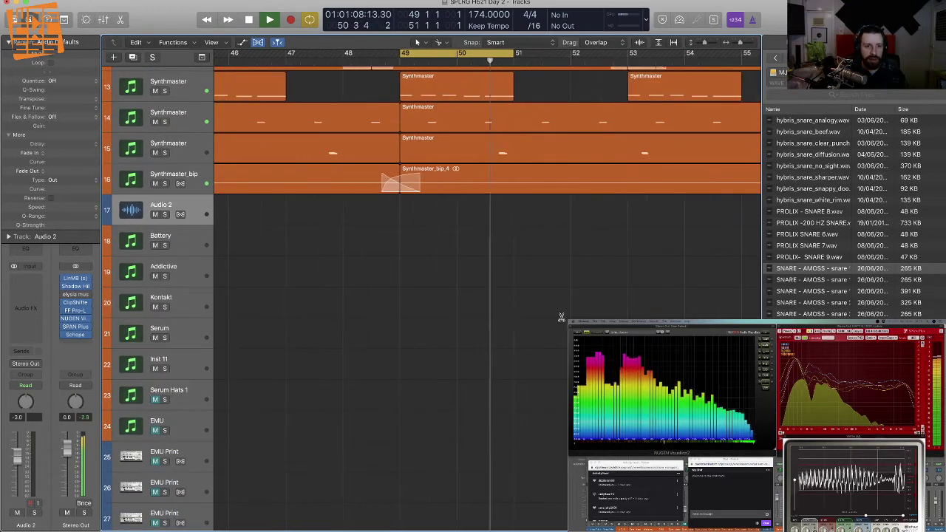
key("super+Up")
key("space")
left_click_drag(503, 54, 581, 53)
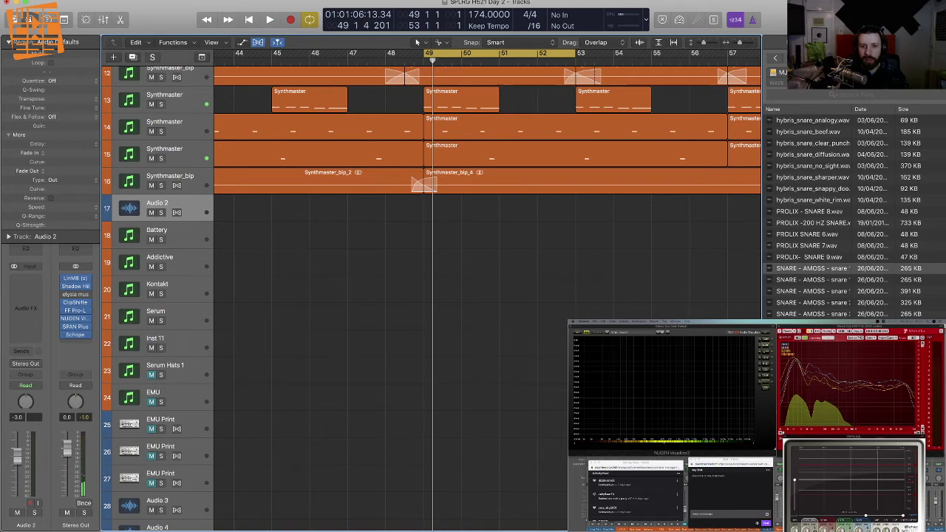
Step: Go back up from the Sample Genie SNARES folder, open the Breaks folder and look through its break packs
key("alt+super+p")
key("f")
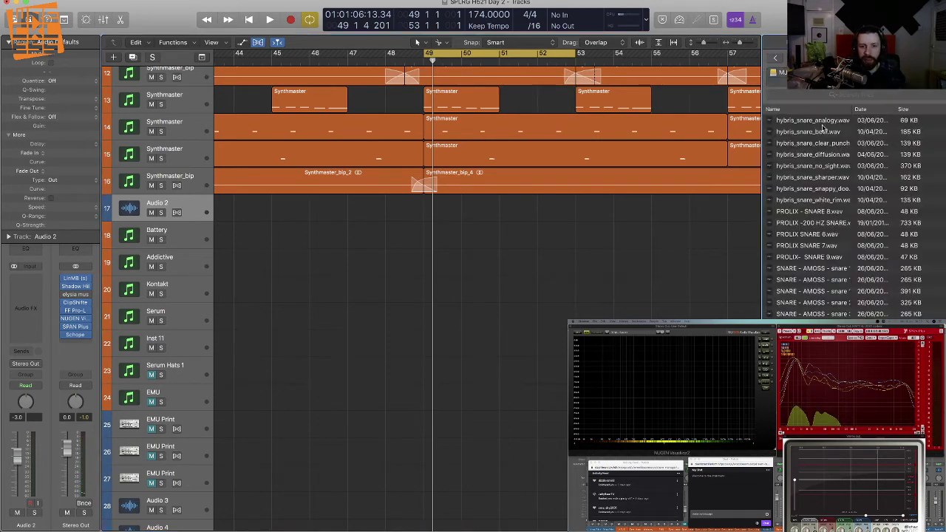
left_click(824, 72)
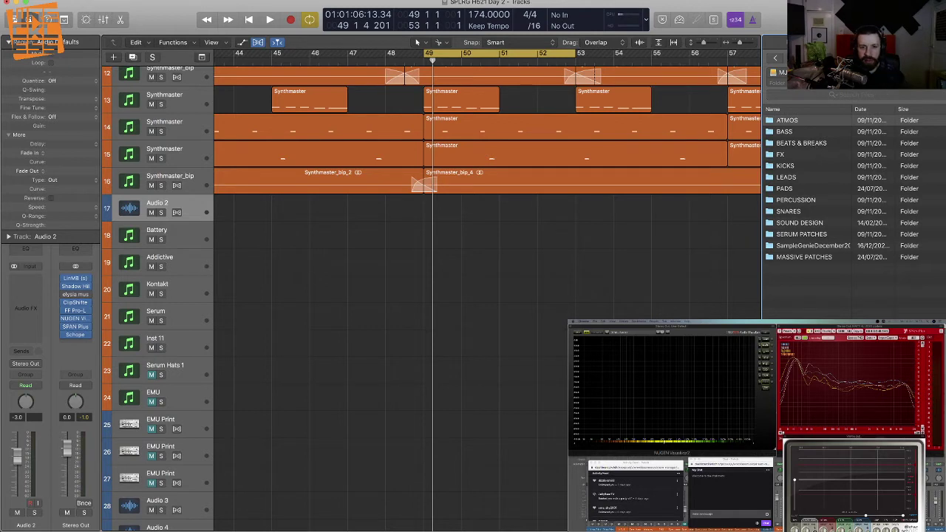
left_click(813, 73)
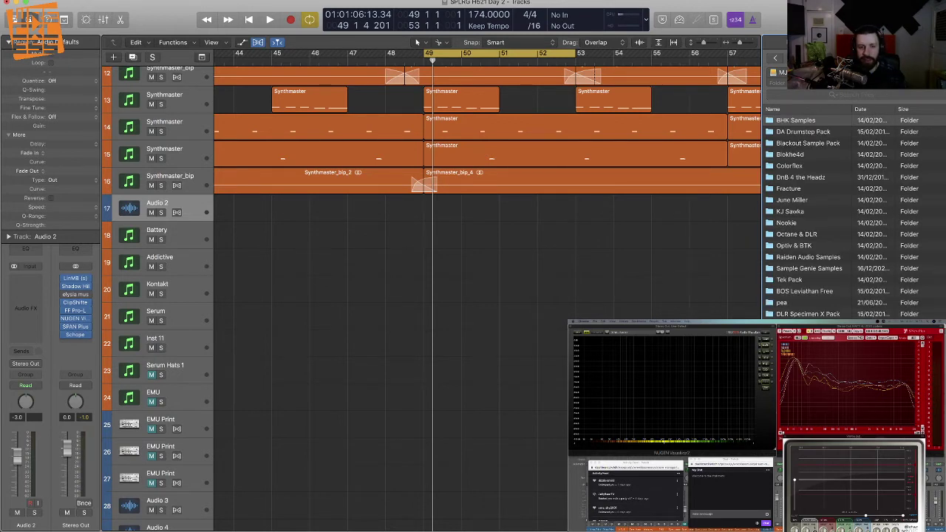
key("super+Up")
double_click(786, 154)
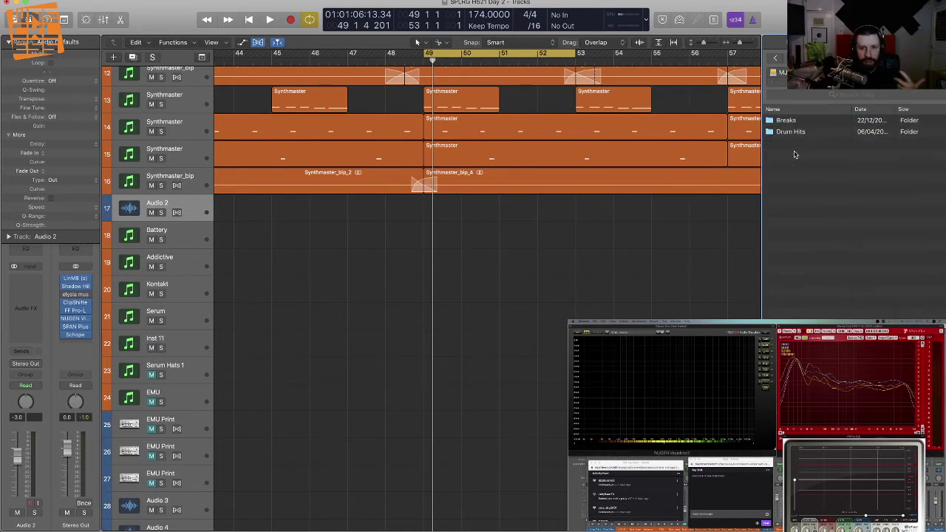
key("super+Down")
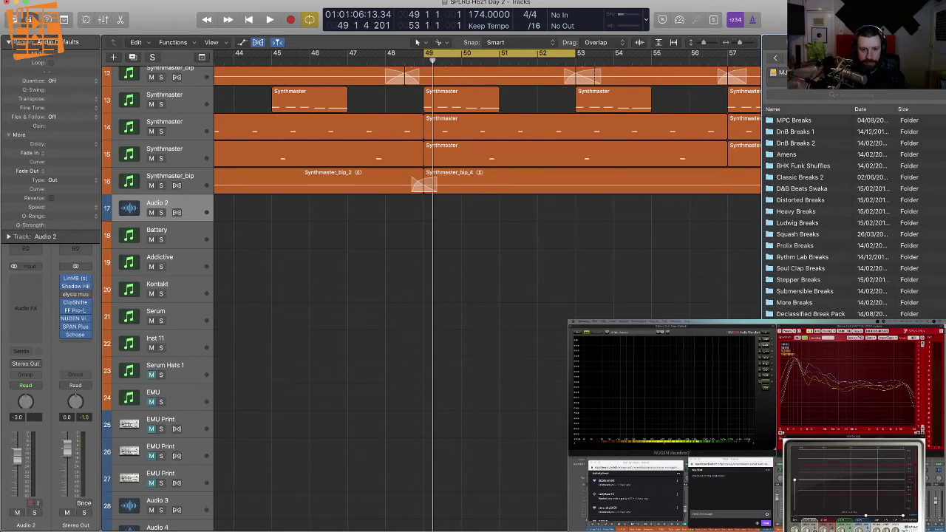
scroll(843, 215, "down", 5)
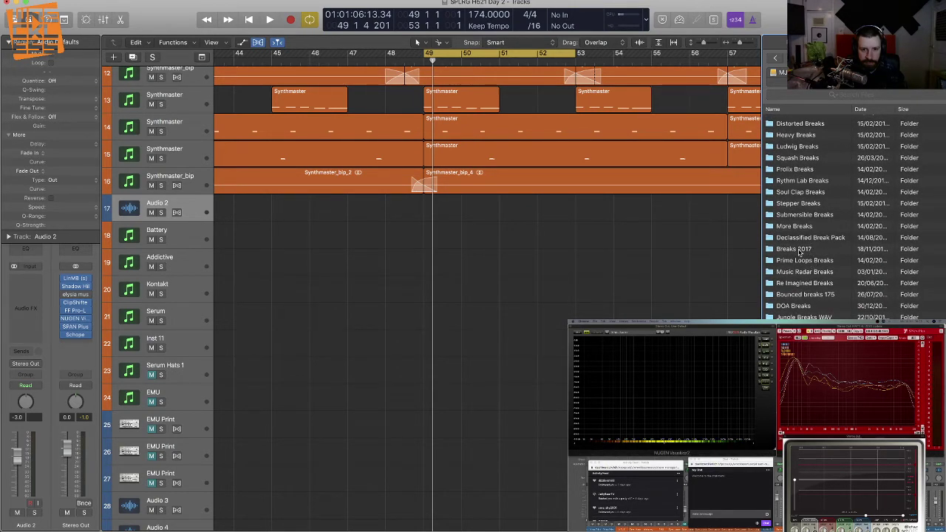
Step: Open the Breaks 2017 folder and audition its breaks, including Sovereign Think 174, DnB 218 TOPPY and Apache 172
double_click(800, 251)
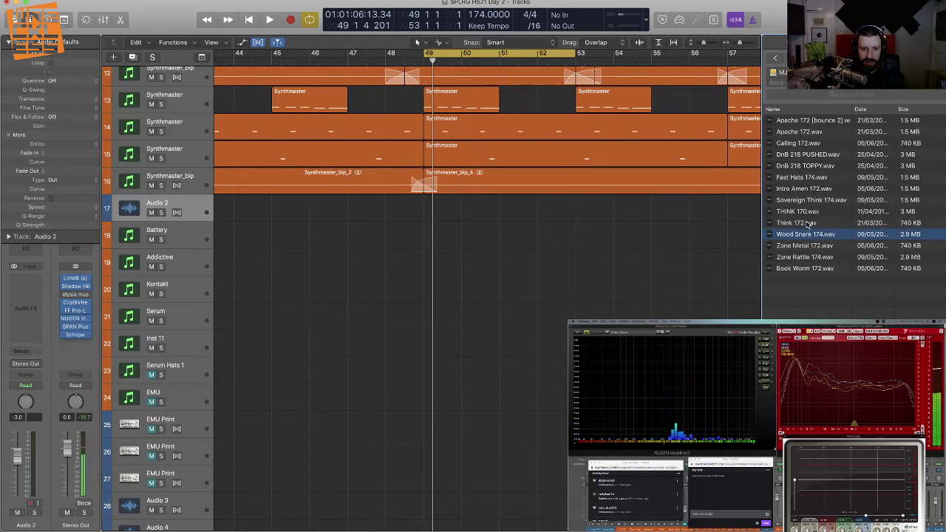
left_click(802, 222)
left_click(822, 200)
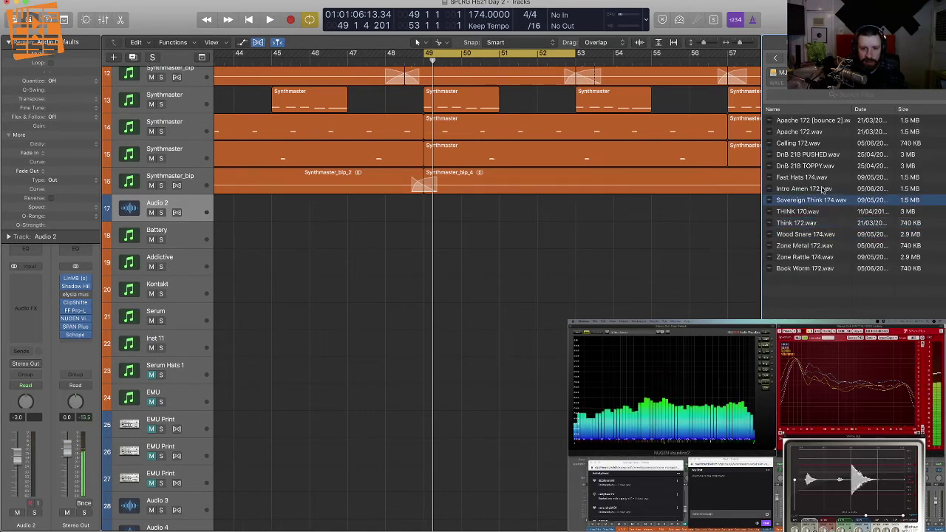
left_click(813, 155)
left_click(815, 165)
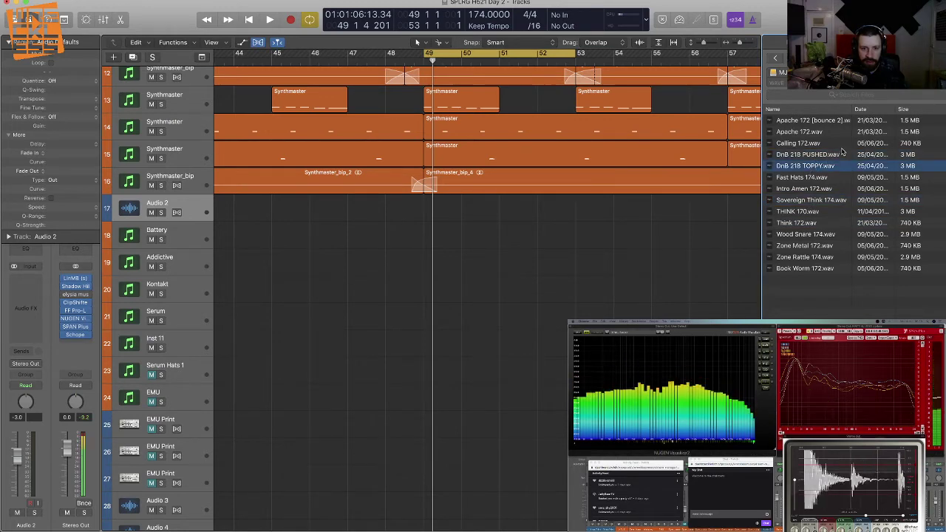
left_click(834, 133)
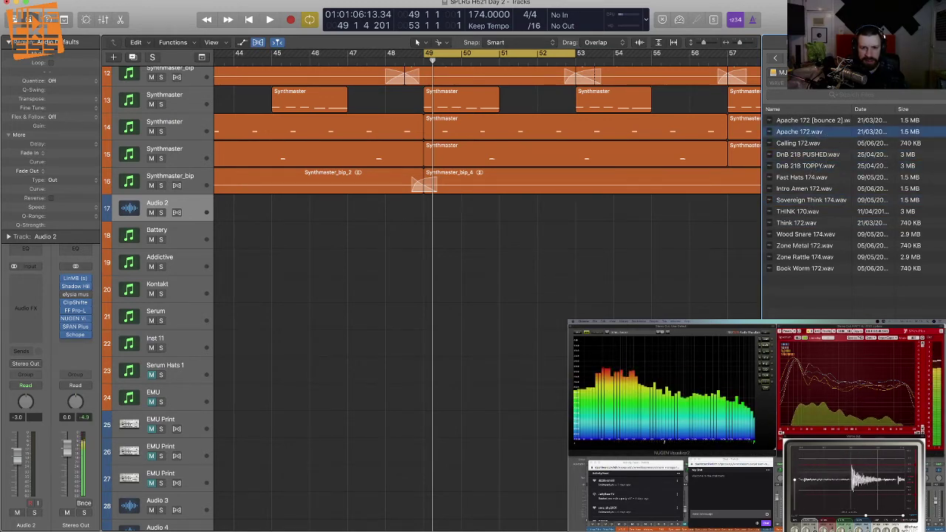
Step: Switch from Breaks 2017 to the folder of artist-named funk breaks and audition the Bernard Purdie, Black Heat and Blackbyrds samples
left_click(857, 72)
scroll(818, 262, "down", 5)
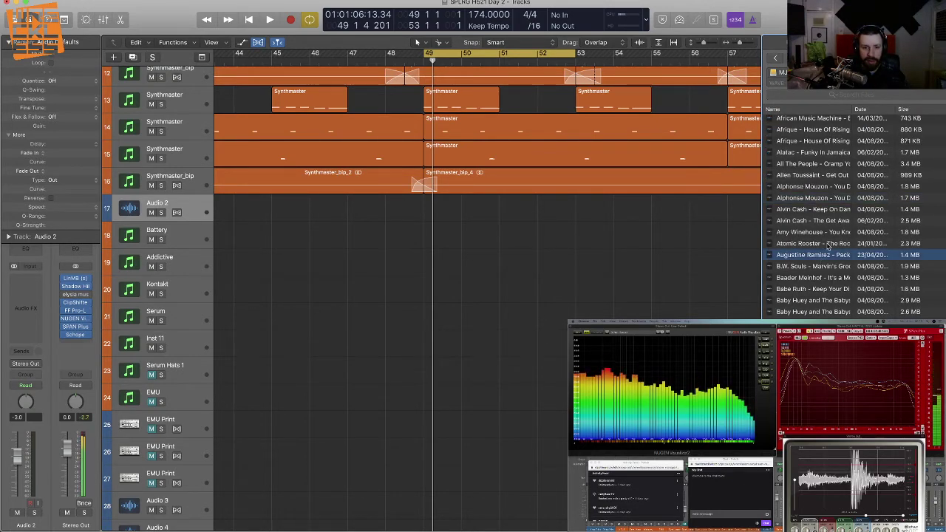
scroll(823, 258, "down", 10)
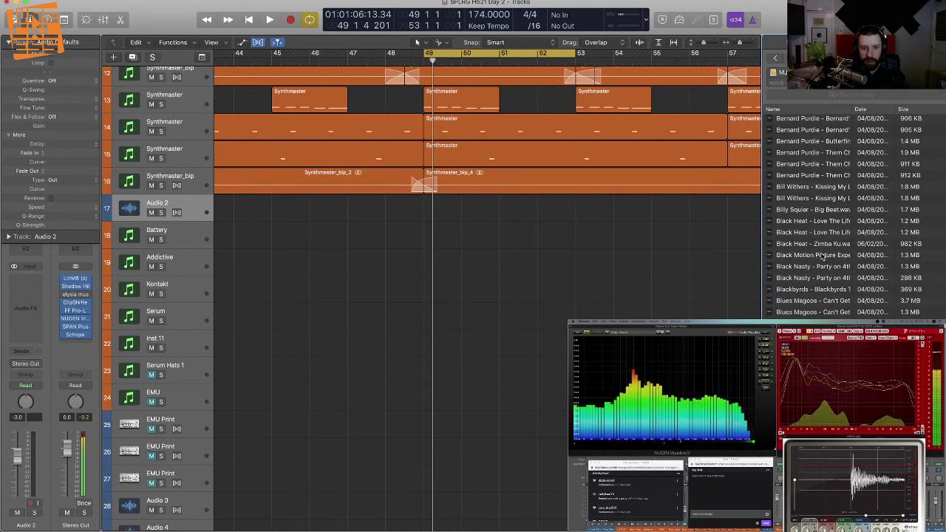
scroll(821, 255, "up", 3)
left_click(817, 227)
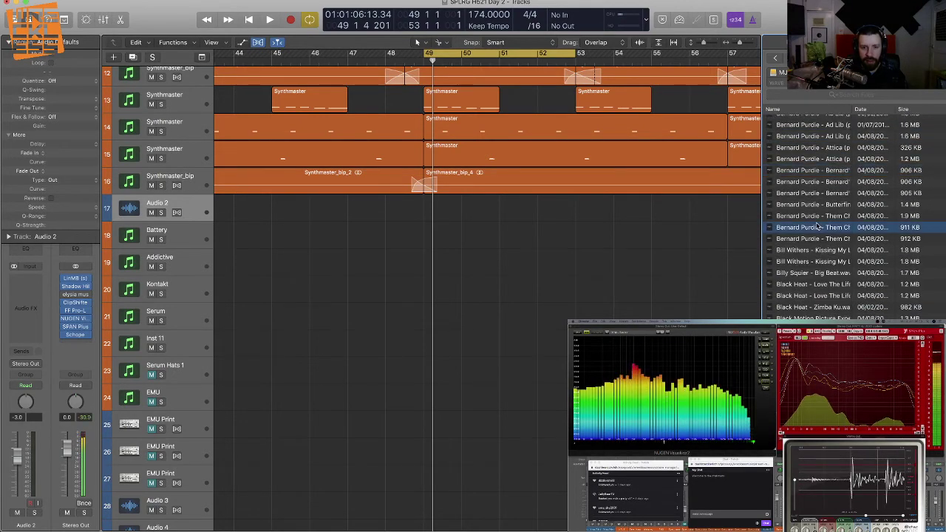
left_click(822, 263)
scroll(822, 264, "down", 3)
left_click(824, 237)
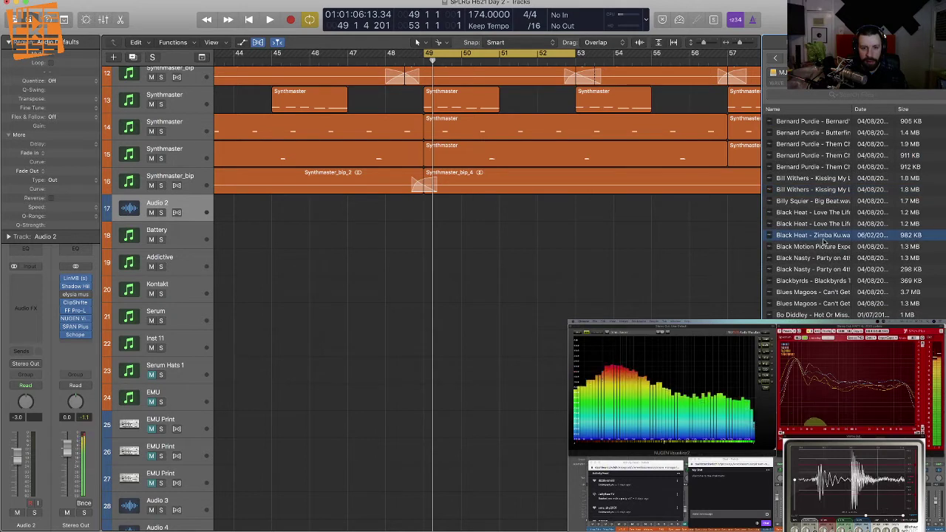
left_click(824, 281)
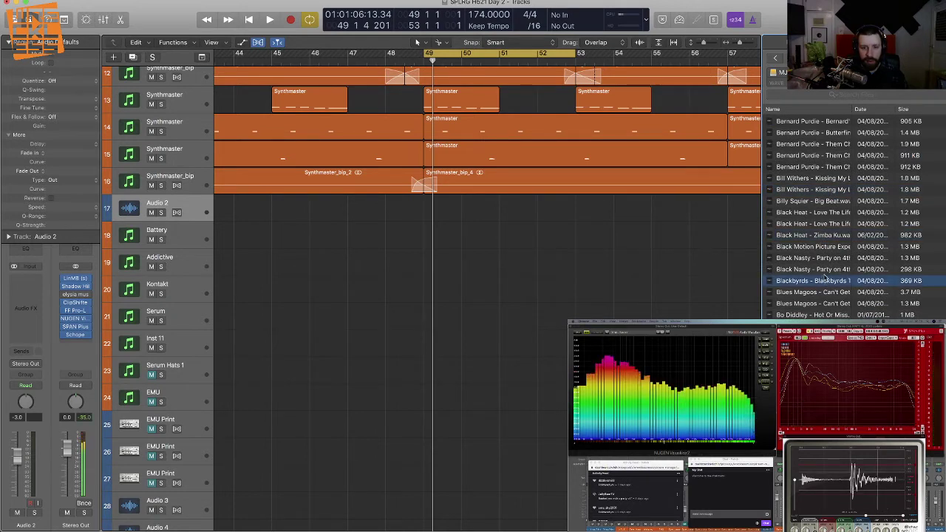
left_click(822, 236)
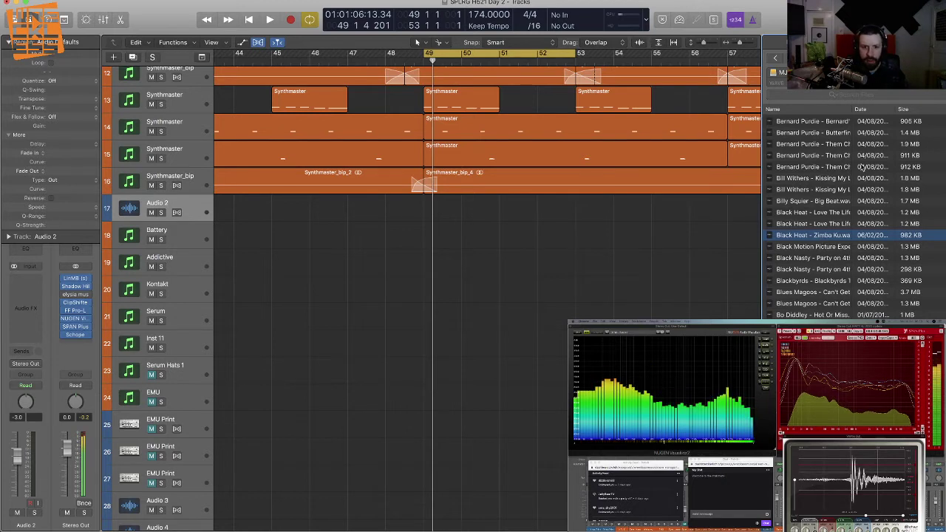
Step: Widen the file browser's name column and audition further breaks from Bobby Allen and The Exceptions to Boris Gardiner - Meltin' Pot
left_click_drag(852, 109, 869, 109)
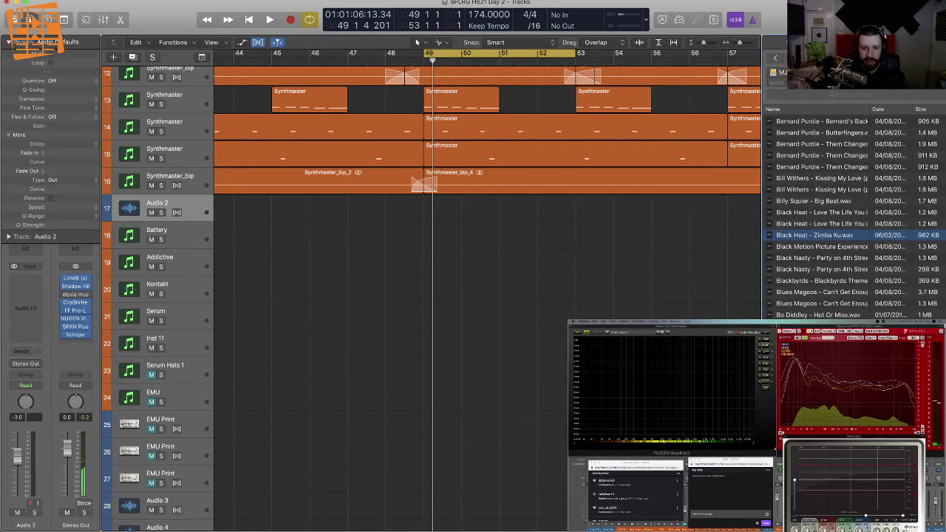
left_click(823, 337)
scroll(823, 336, "down", 5)
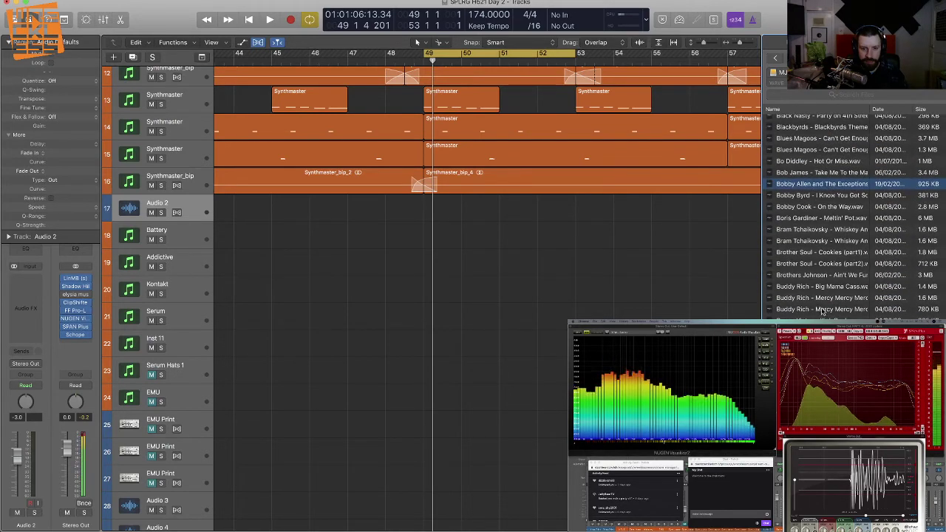
scroll(824, 304, "up", 1)
left_click(820, 249)
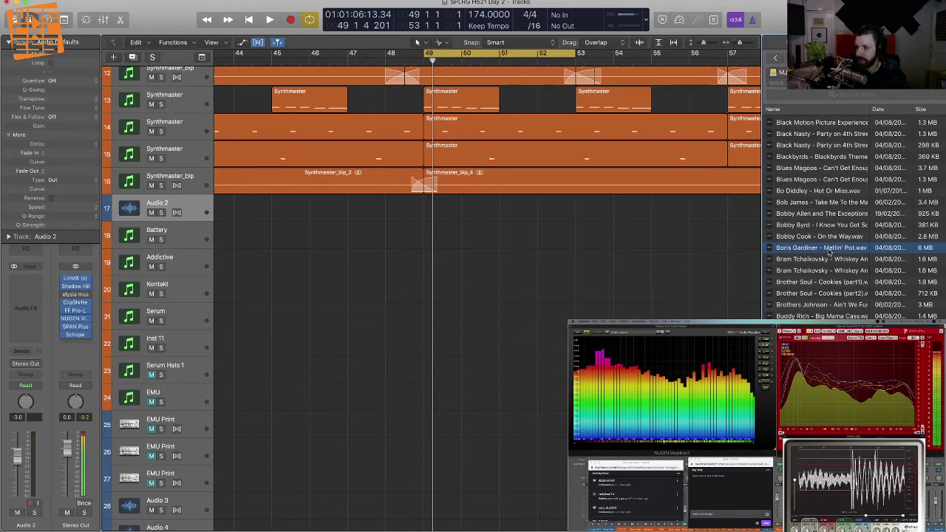
Step: Compare the Bram Tchaikovsky and Boris Gardiner breaks over the playing synths, place Meltin' Pot.wav on Audio 2 at bar 49 and close the browser
key("space")
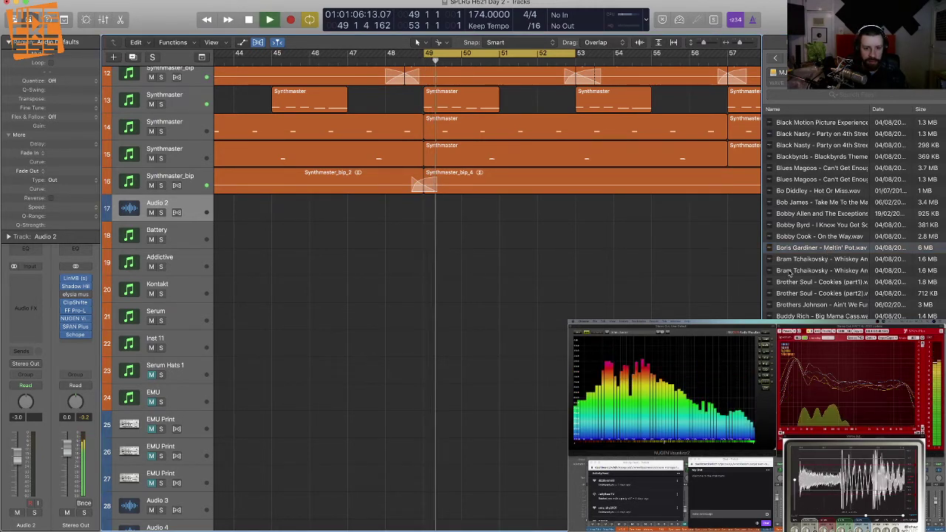
left_click(824, 259)
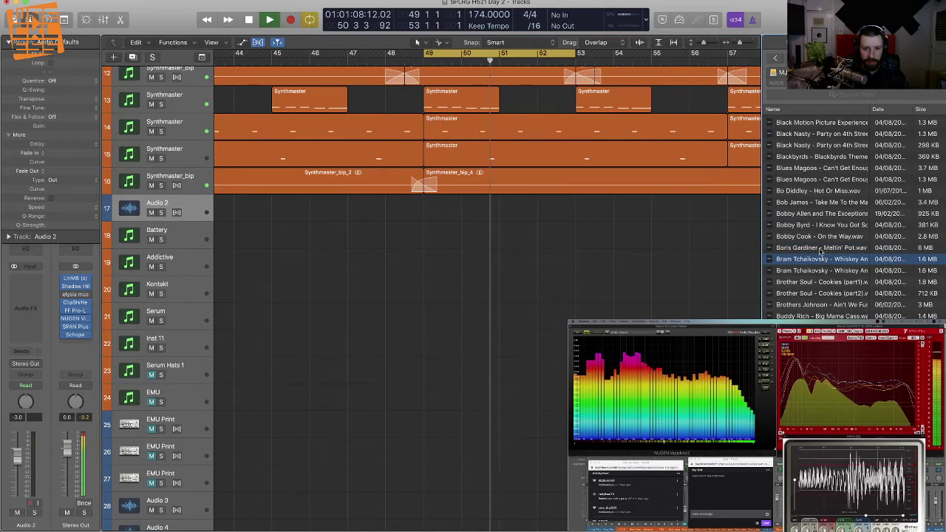
left_click(824, 251)
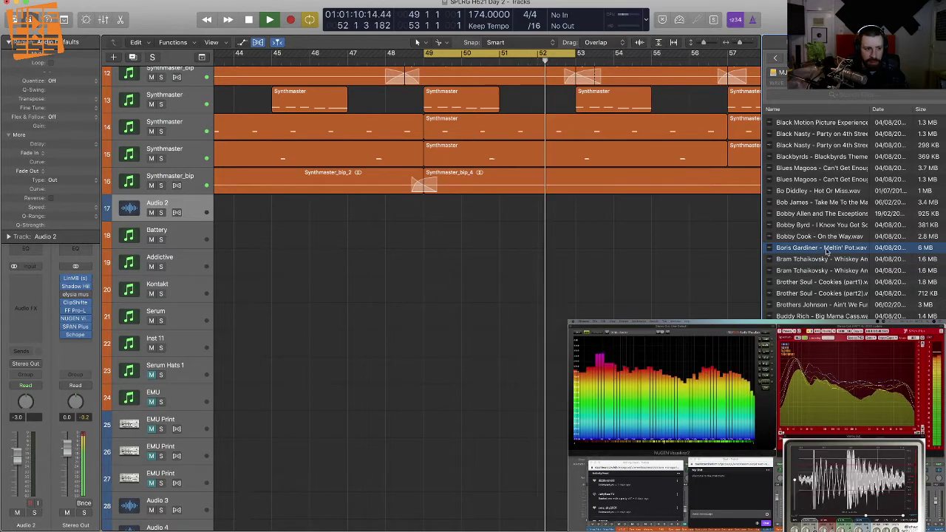
left_click_drag(825, 252, 474, 249)
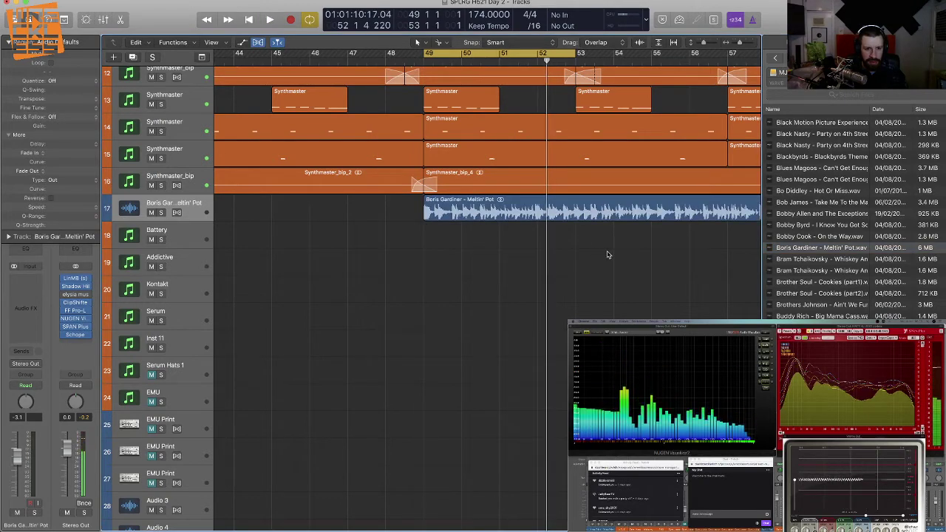
key("f")
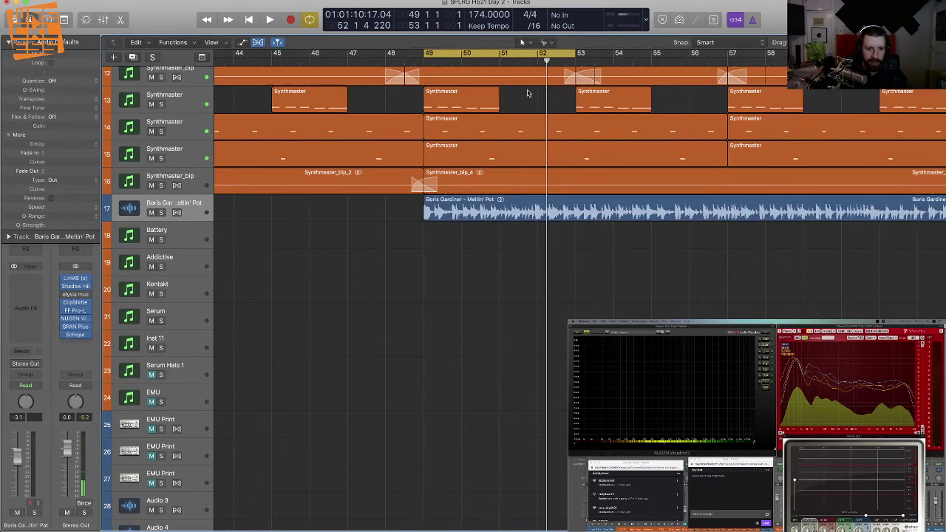
Step: Solo the Meltin' Pot track, set the cycle range to bars 49 to 60 and play the break up to nearly bar 55
left_click(497, 56)
left_click(161, 212)
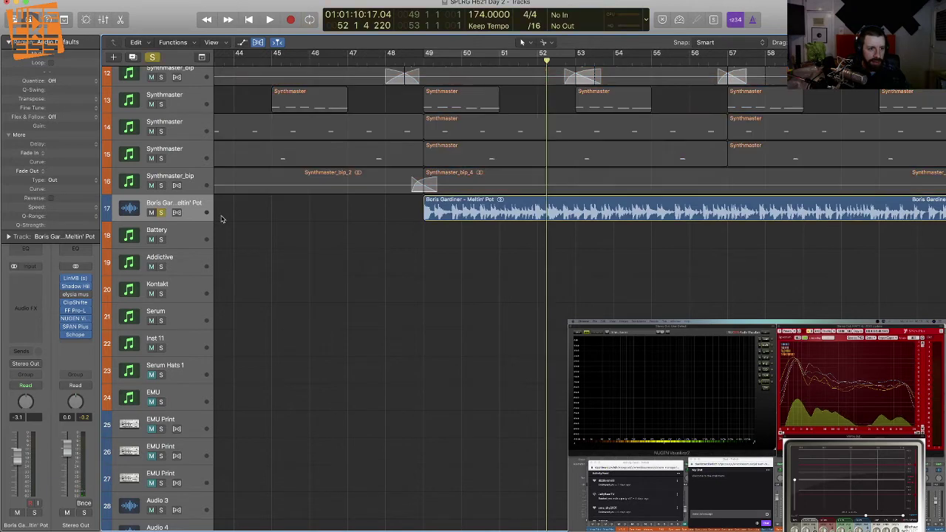
key("space")
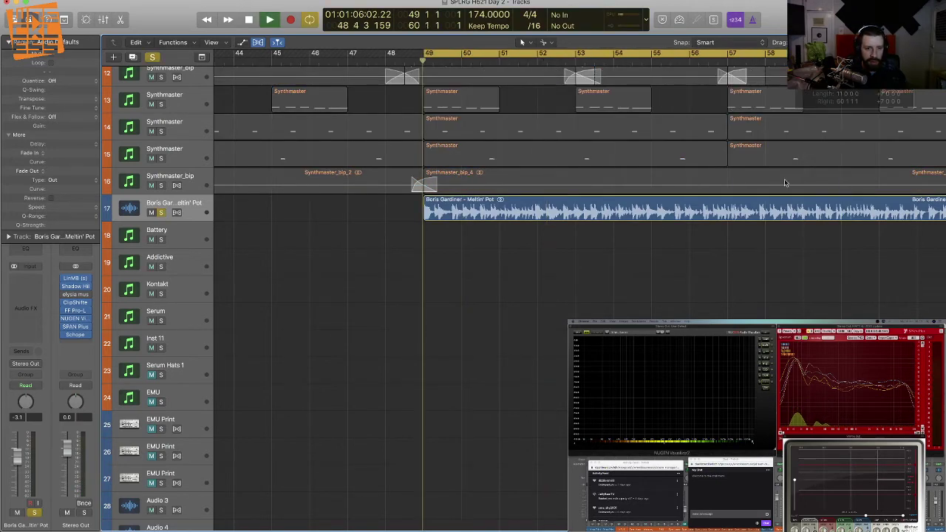
key("super+Right")
key("super+Right")
key("super+Down")
key("super+Down")
key("super+Down")
key("super+Down")
key("super+Down")
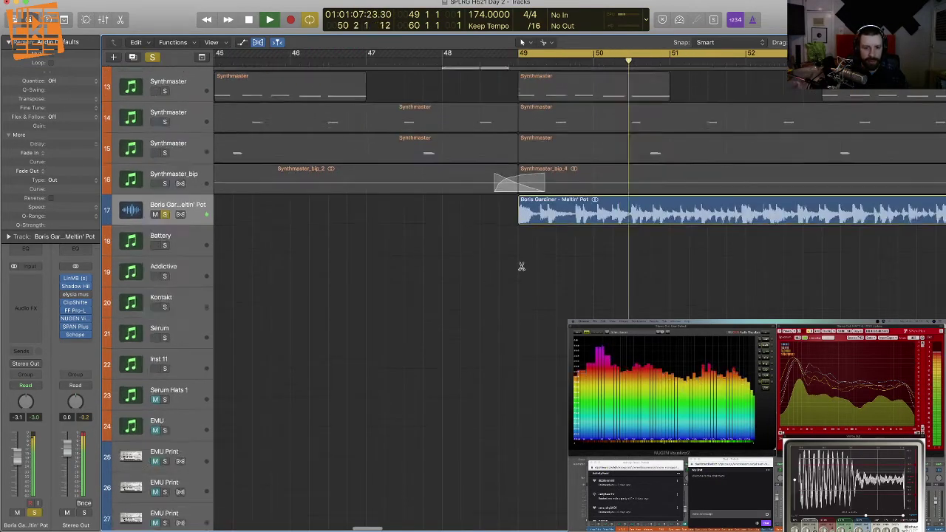
key("super+Down")
key("super+Down")
scroll(553, 291, "right", 7)
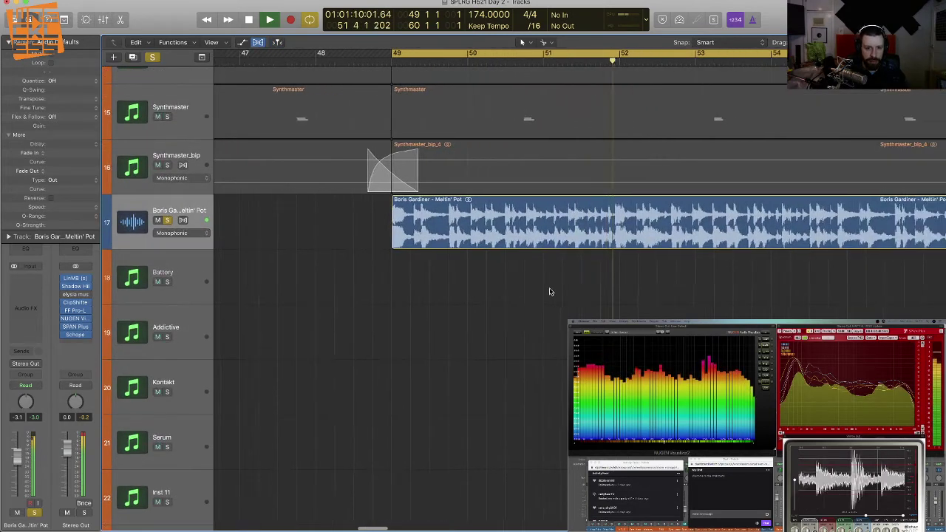
scroll(642, 288, "right", 2)
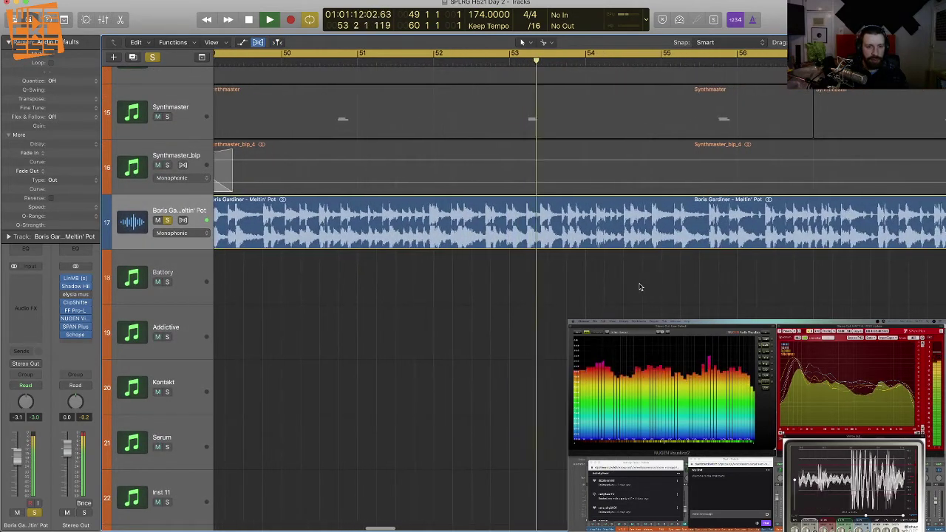
key("super+Right")
key("super+Right")
key("super+Right")
scroll(666, 285, "right", 4)
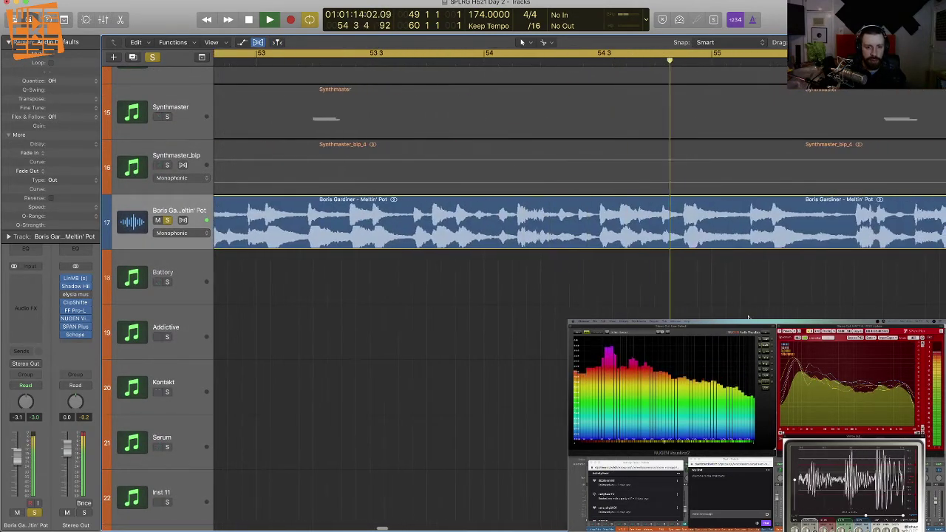
Step: Split the Meltin' Pot region just before bar 55, listen past the cut and delete the remainder
key("space")
left_click(684, 220)
left_click_drag(686, 220, 684, 222)
key("super+Left")
key("super+Left")
key("super+Left")
key("super+Left")
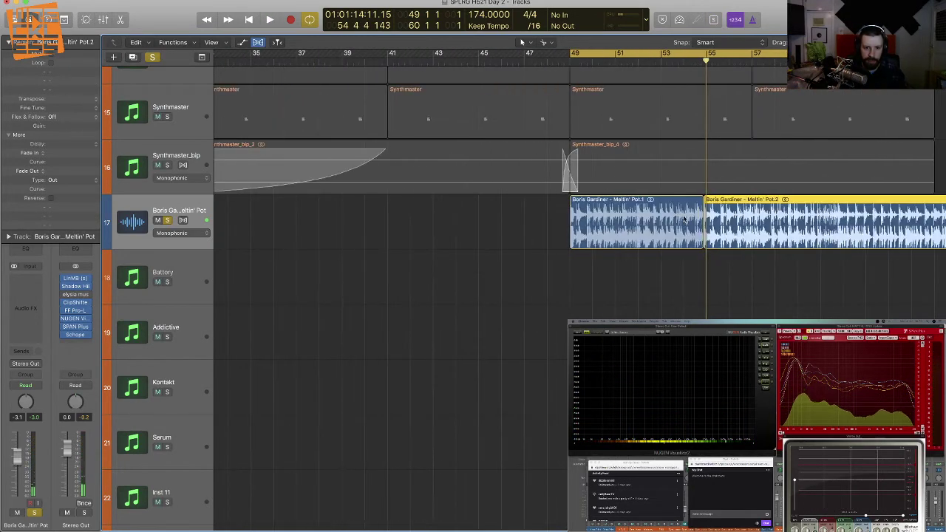
scroll(678, 223, "right", 3)
key("space")
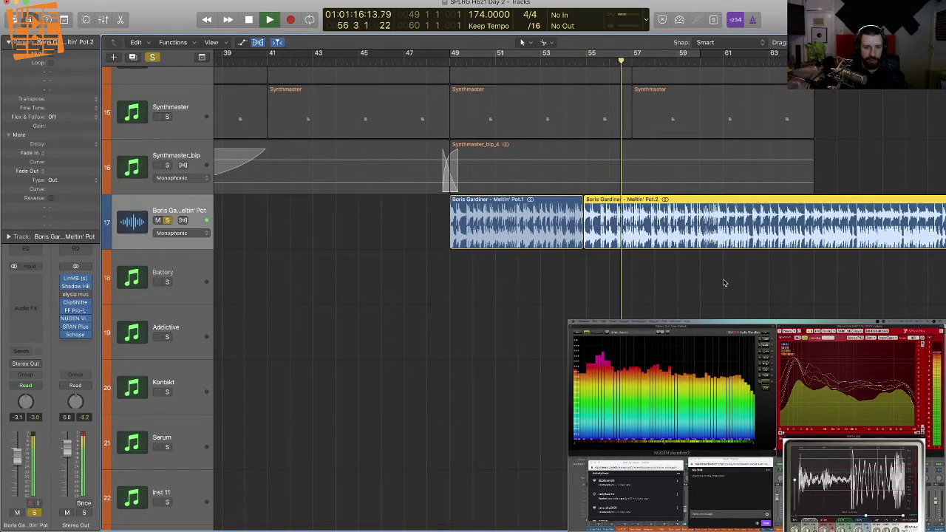
key("space")
key("Delete")
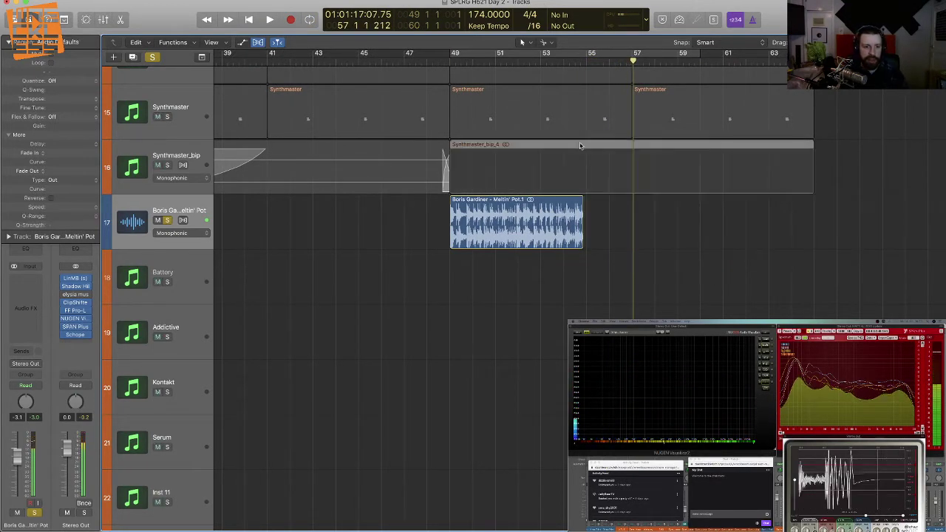
Step: Fine-tune the end of the remaining Meltin' Pot region to just past position 54 4 3
left_click_drag(589, 167, 591, 145)
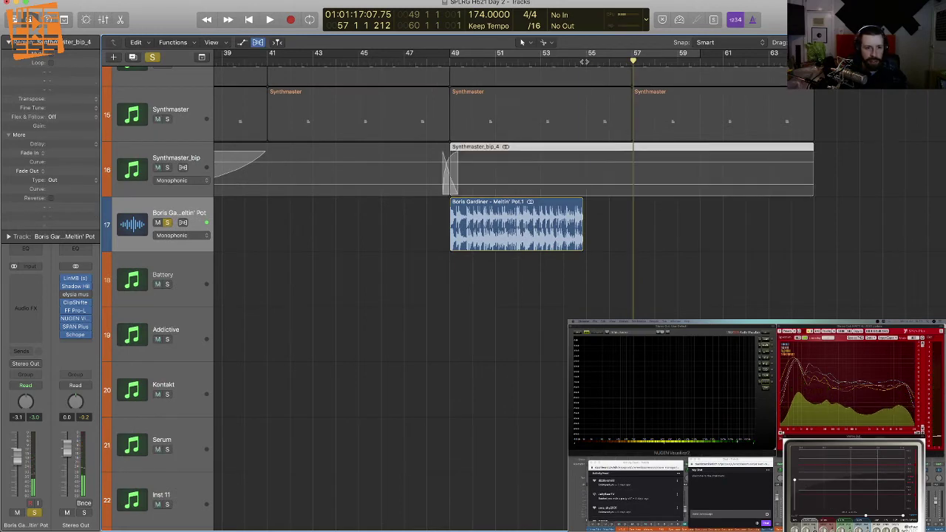
key("super+Right")
key("super+Right")
key("super+Right")
key("super+Right")
key("super+Right")
key("super+Right")
key("super+Right")
key("super+Right")
key("super+Right")
key("super+Right")
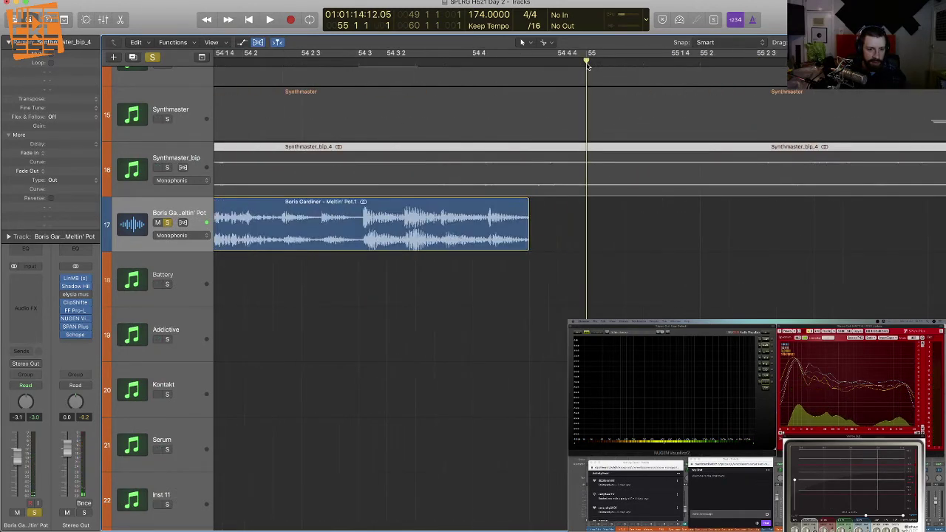
key("super+Down")
scroll(588, 65, "up", 4)
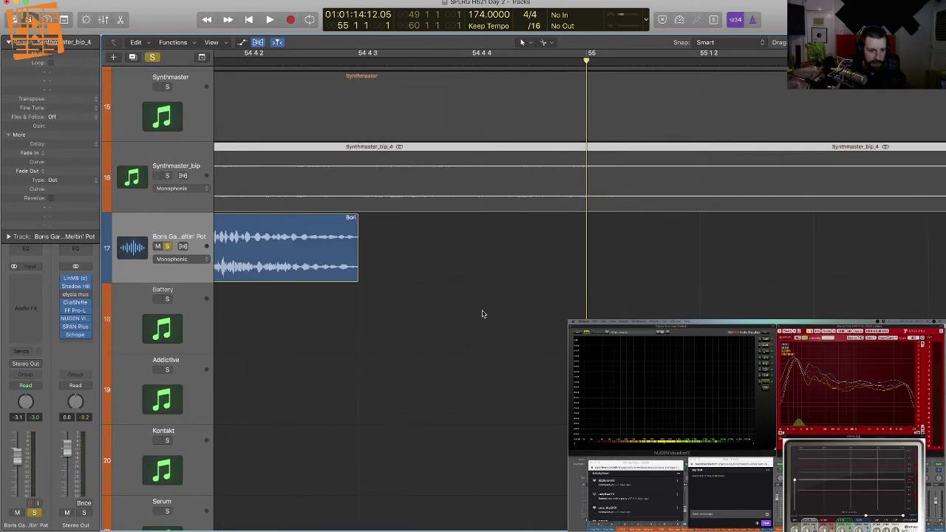
scroll(484, 313, "left", 3)
mouse_move(580, 284)
left_mouse_down()
mouse_move(612, 281)
mouse_move(583, 282)
left_mouse_up()
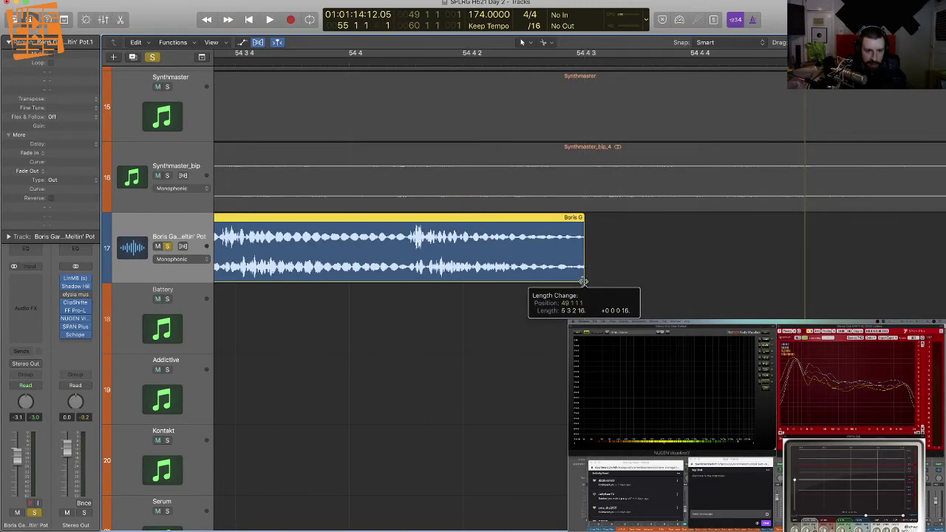
Step: Bounce the trimmed break in place to a new track, leaving the source and with Normalize off, and reselect the original break track
key("ctrl+b")
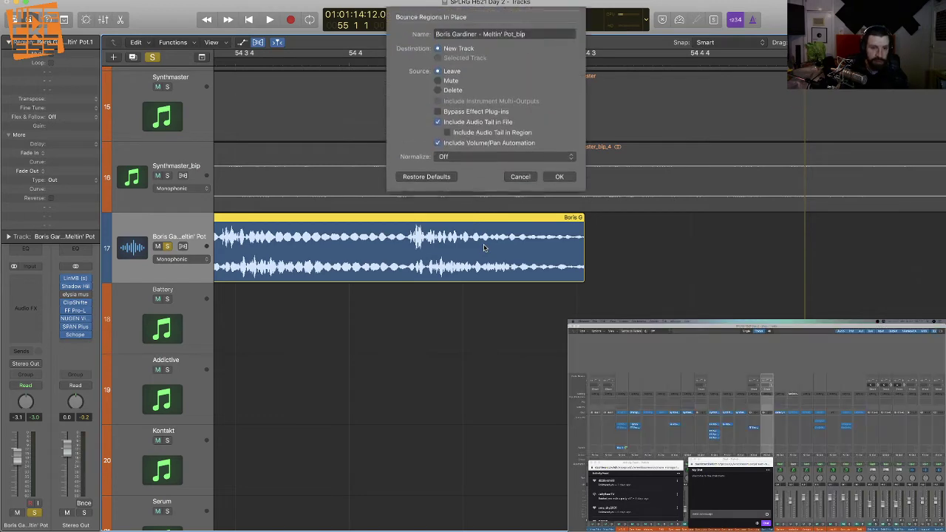
left_click(562, 182)
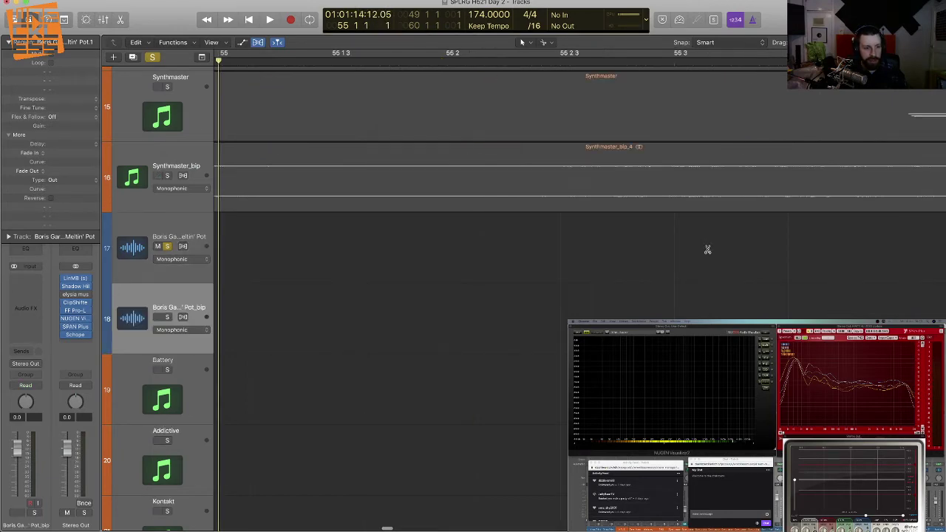
key("super+Left")
key("super+Left")
key("super+Left")
scroll(796, 251, "left", 20)
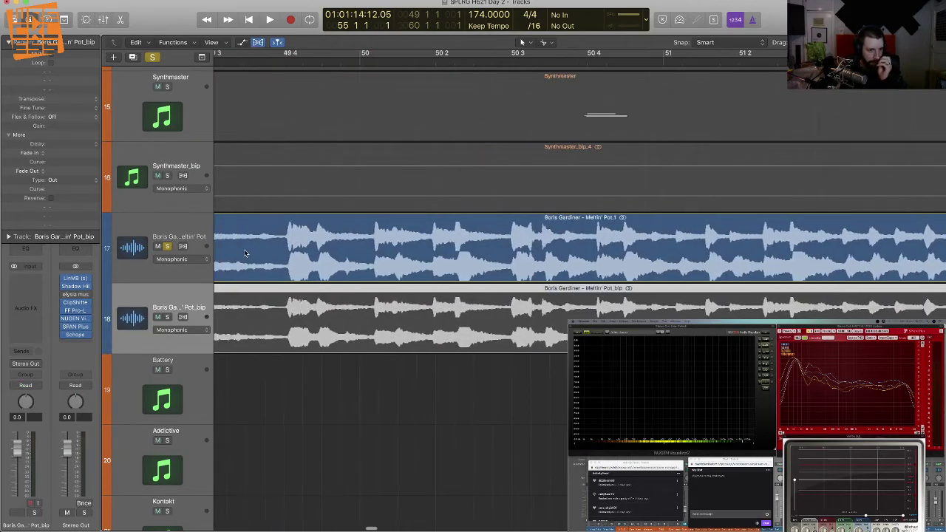
scroll(245, 254, "left", 10)
left_click(200, 233)
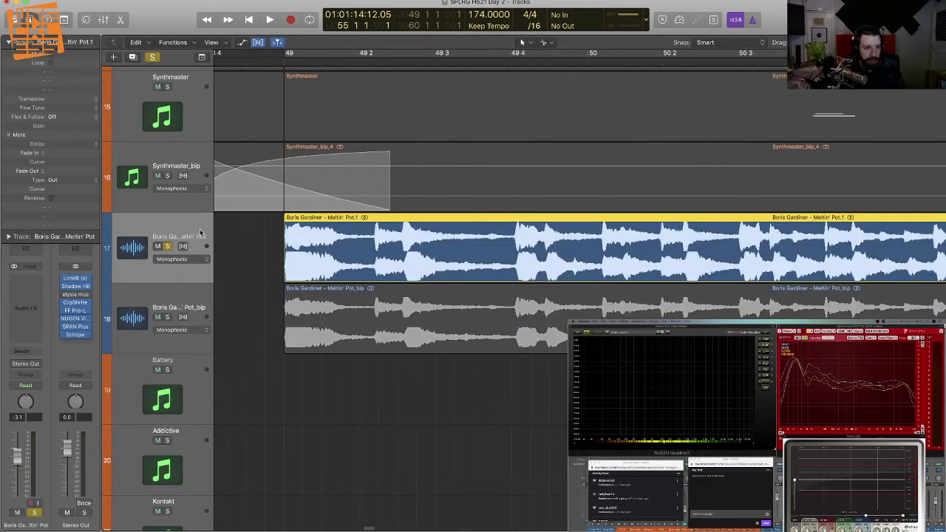
Step: Delete the original Meltin' Pot break region and its track, keeping only the bounced version
key("BackSpace")
key("BackSpace")
key("super+Left")
key("super+Left")
key("super+Left")
key("super+Left")
key("super+Left")
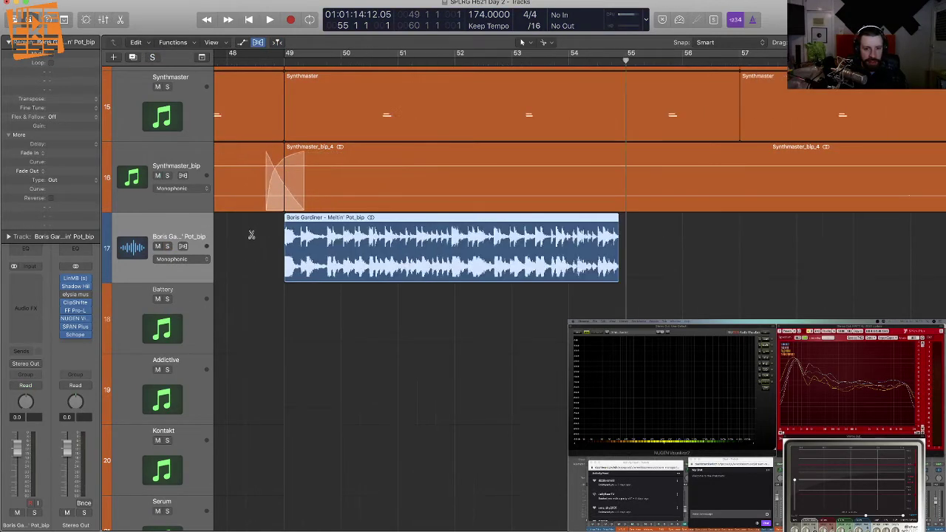
Step: Solo the bounced break track and play it in a cycle running from bar 49 to the region's end at 54 4 3
key("super+Up")
left_click(291, 55)
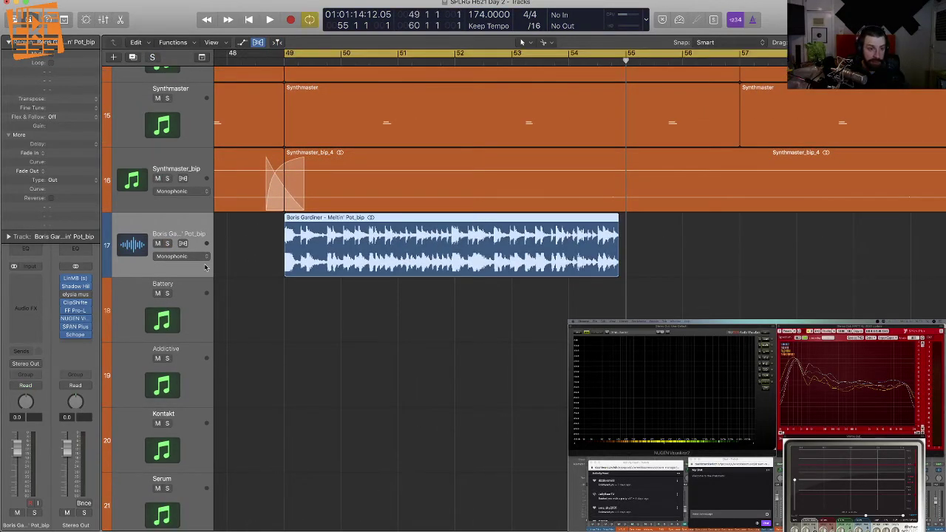
left_click(167, 244)
scroll(291, 260, "up", 5)
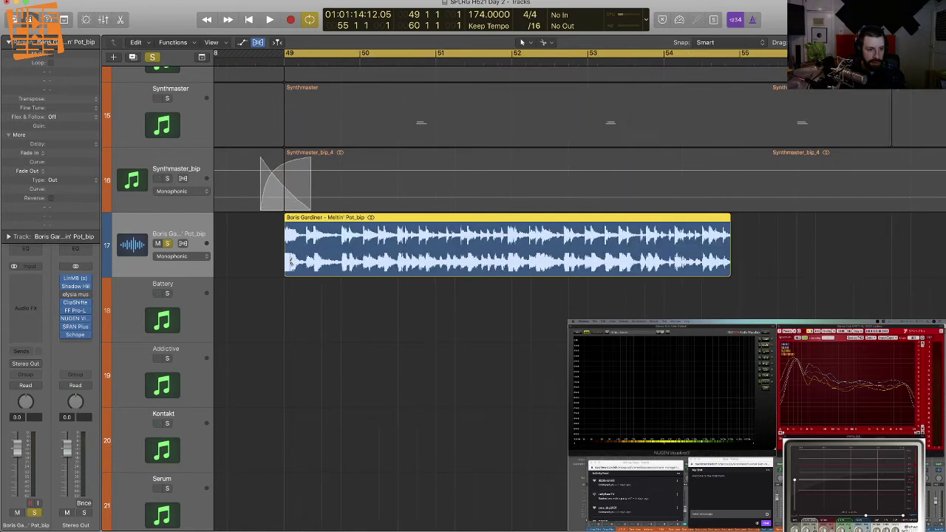
scroll(290, 260, "up", 8)
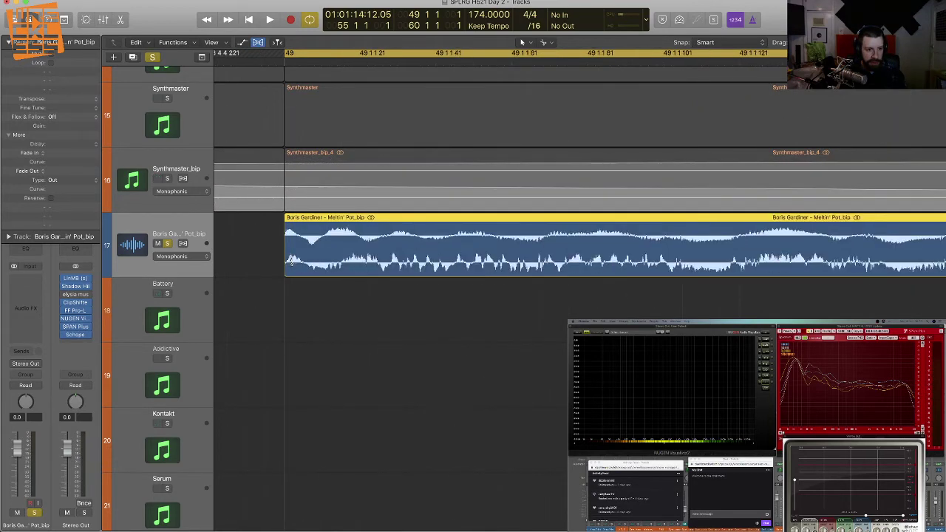
scroll(290, 260, "down", 10)
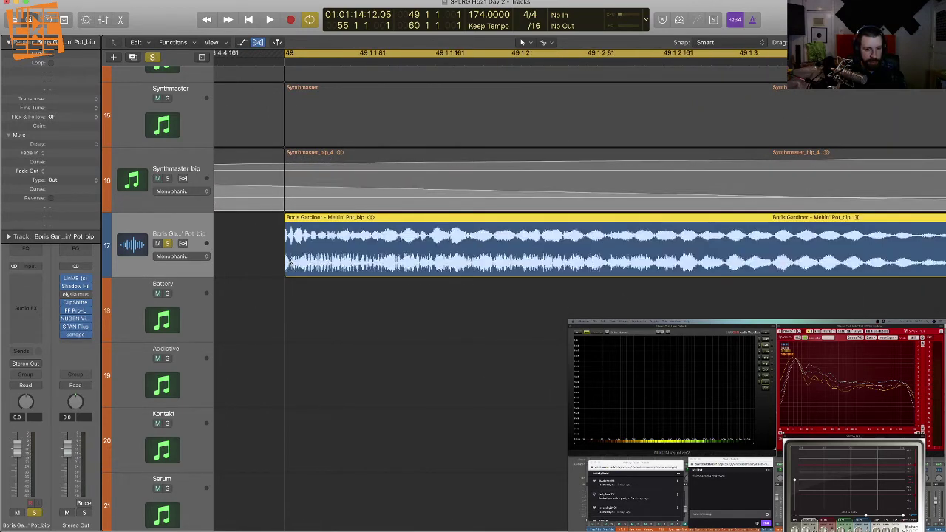
scroll(291, 260, "down", 4)
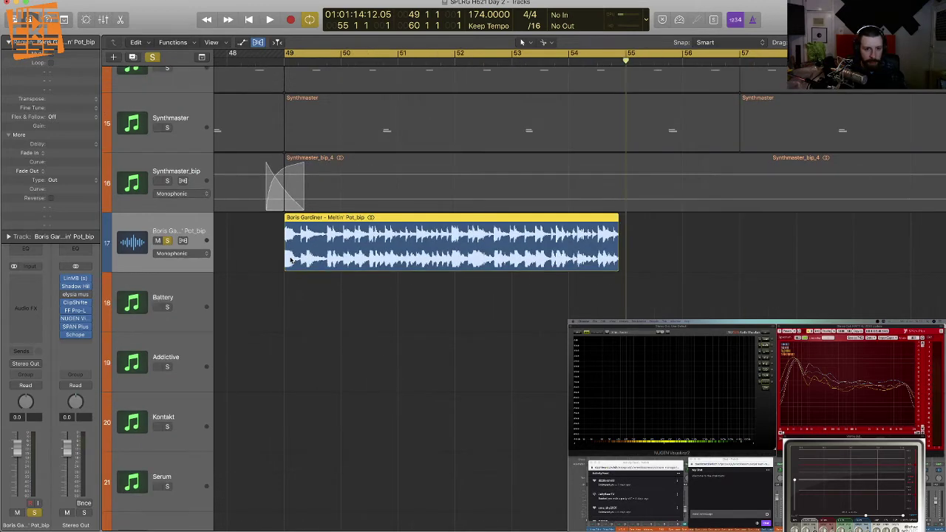
key("space")
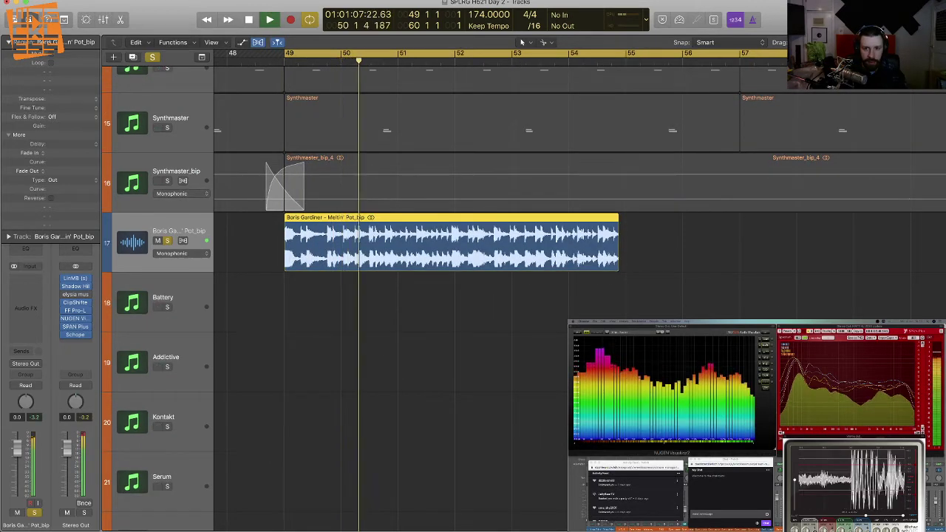
left_click_drag(909, 54, 620, 113)
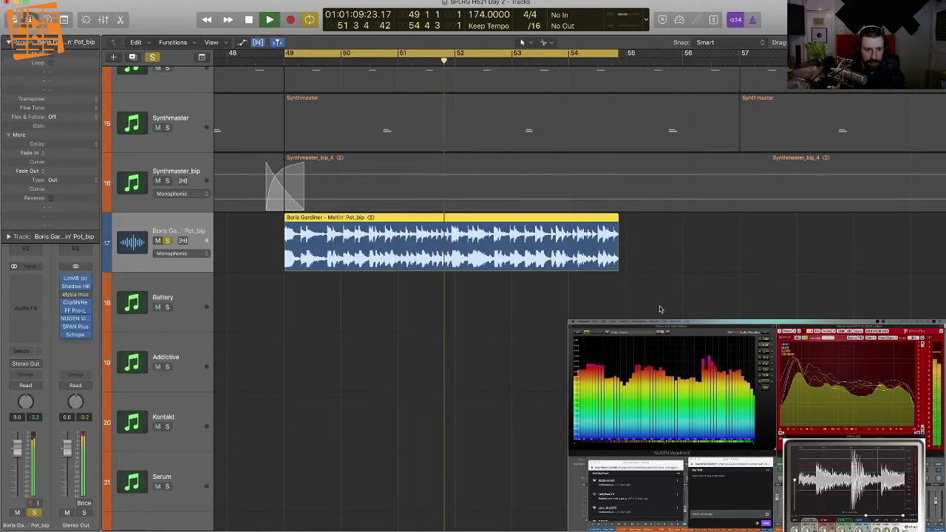
Step: Lower the bounced break region's gain to -4.1 dB while it loops and restart playback
left_click_drag(65, 127, 68, 183)
left_click_drag(70, 190, 69, 187)
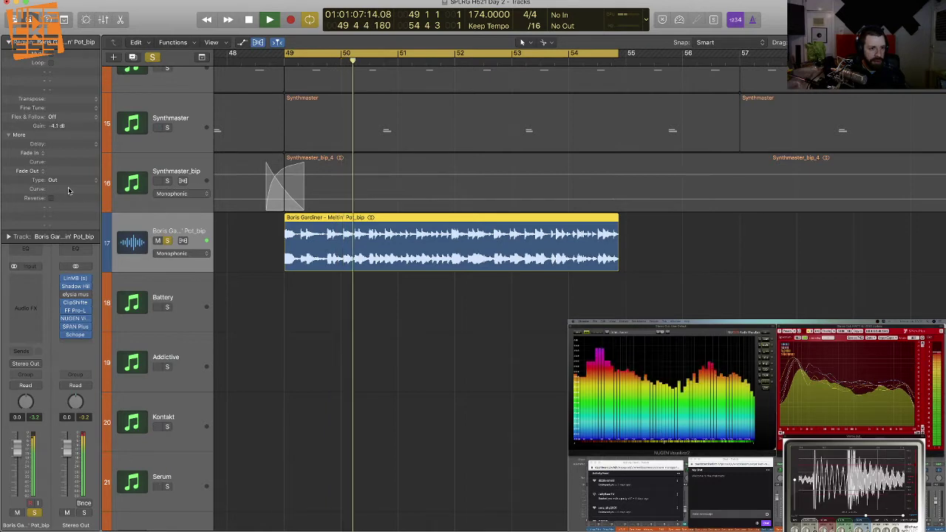
key("space")
key("space")
Step: Inspect the break's low-frequency spectrum with a temporary SPAN Plus insert and a loaded preset, leaving the track without the analyzer
left_click(26, 294)
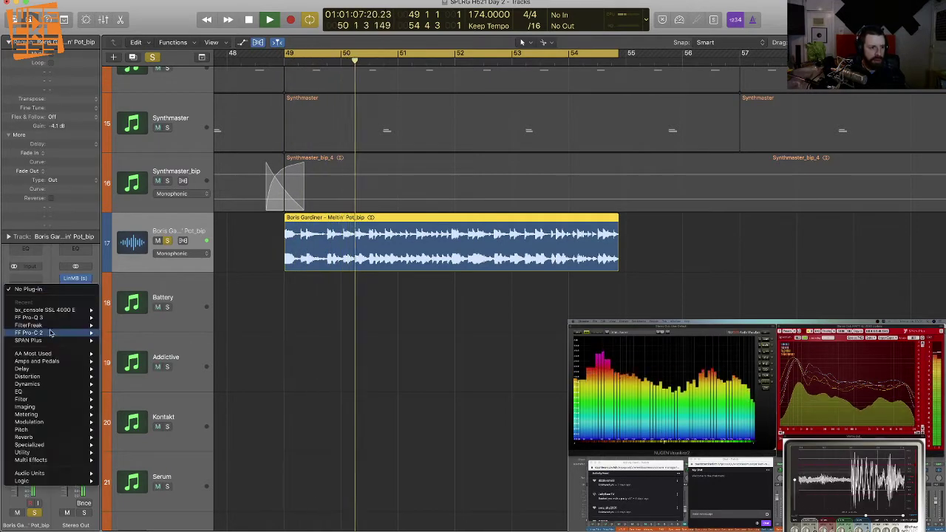
mouse_move(68, 326)
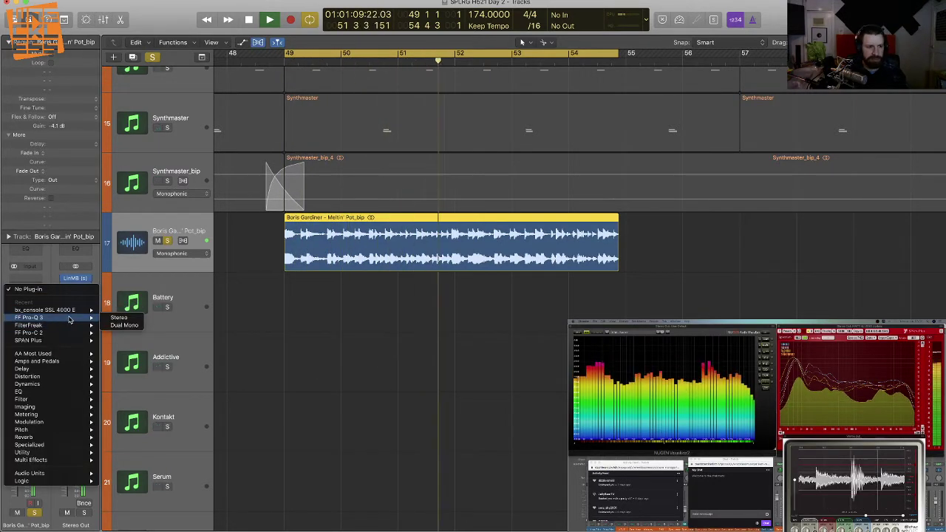
mouse_move(89, 340)
left_click(136, 347)
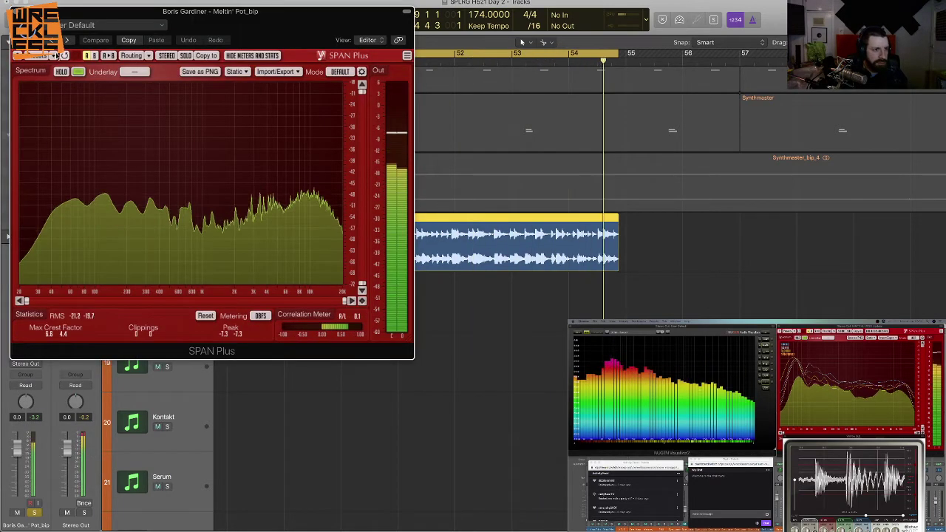
left_click(53, 56)
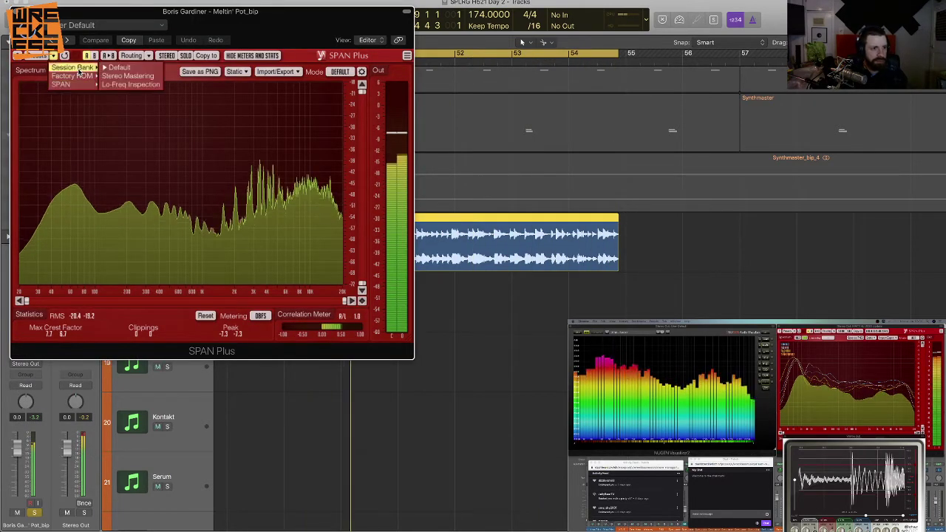
left_click(118, 86)
left_click_drag(175, 25, 359, 49)
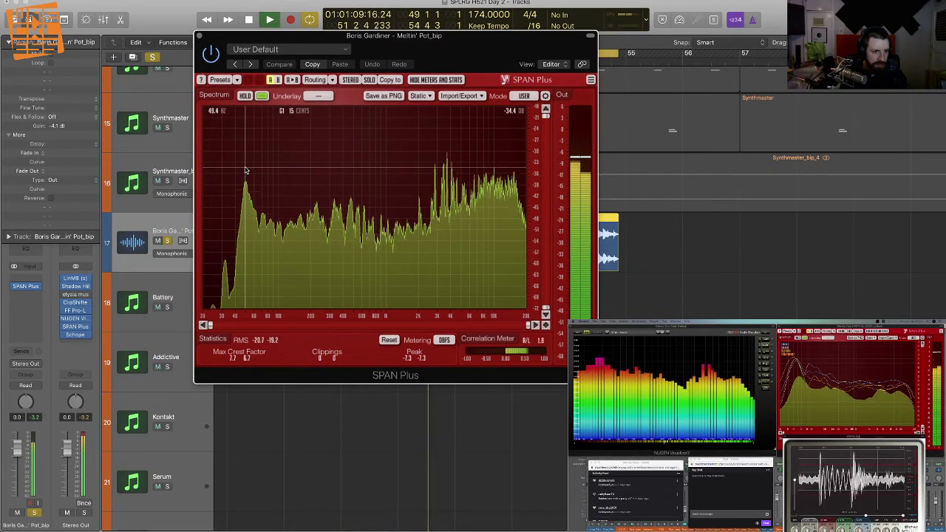
key("space")
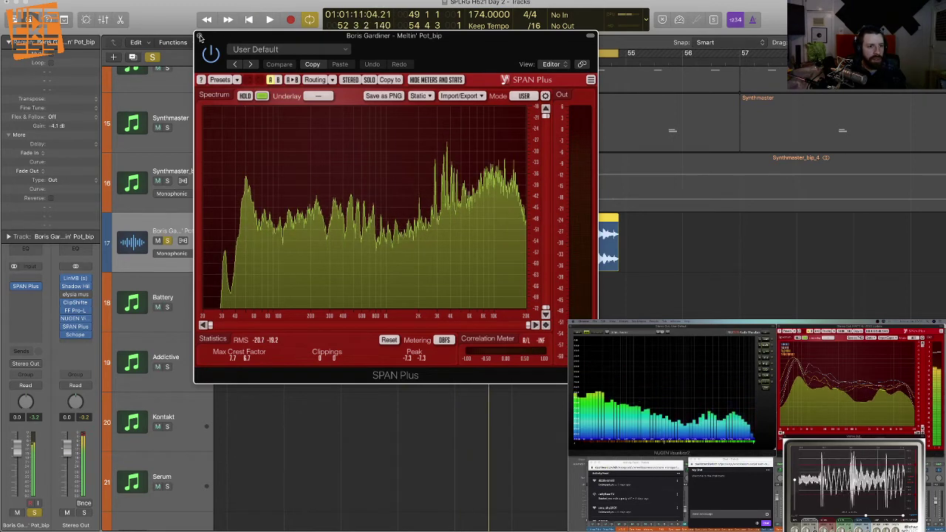
left_click(198, 36)
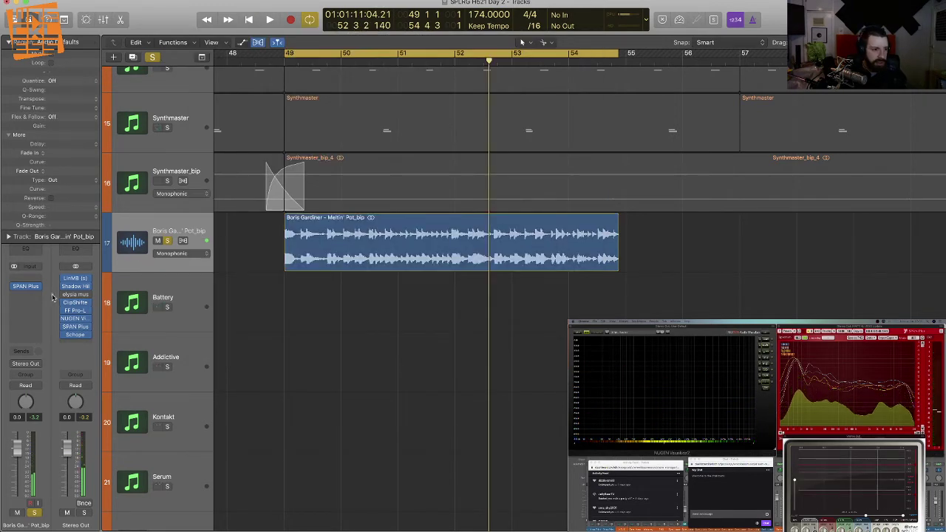
left_click(38, 288)
left_click(68, 308)
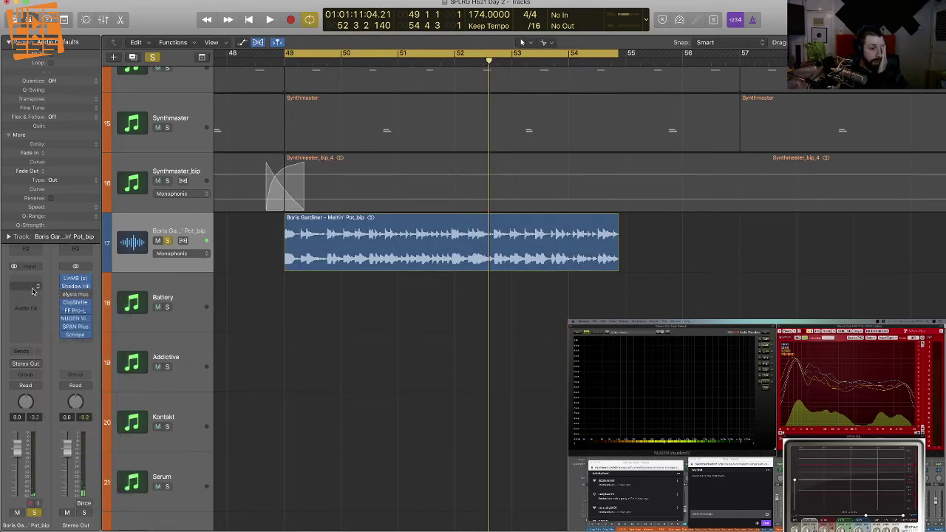
Step: Insert a stereo FF Pro-Q 3 on the break track and cut about 13 dB with a low shelf around 20.6 Hz
left_click(32, 290)
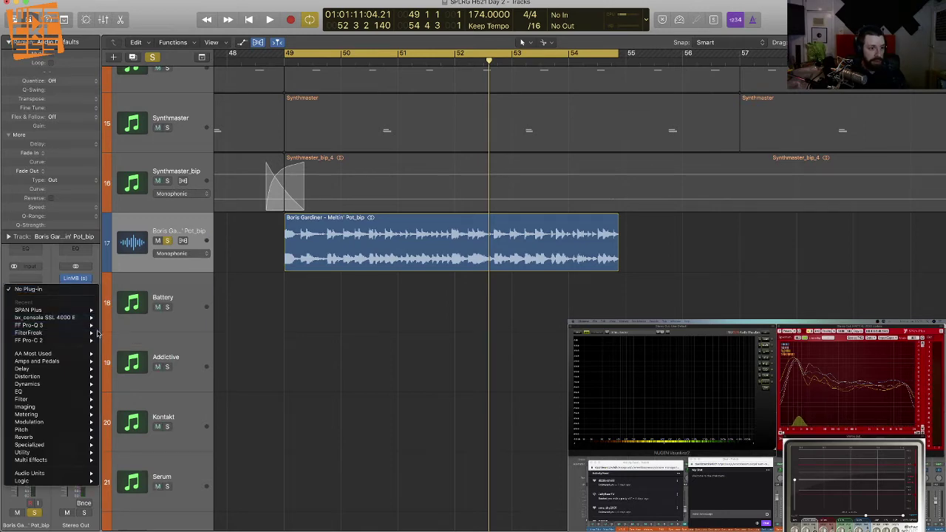
left_click(119, 326)
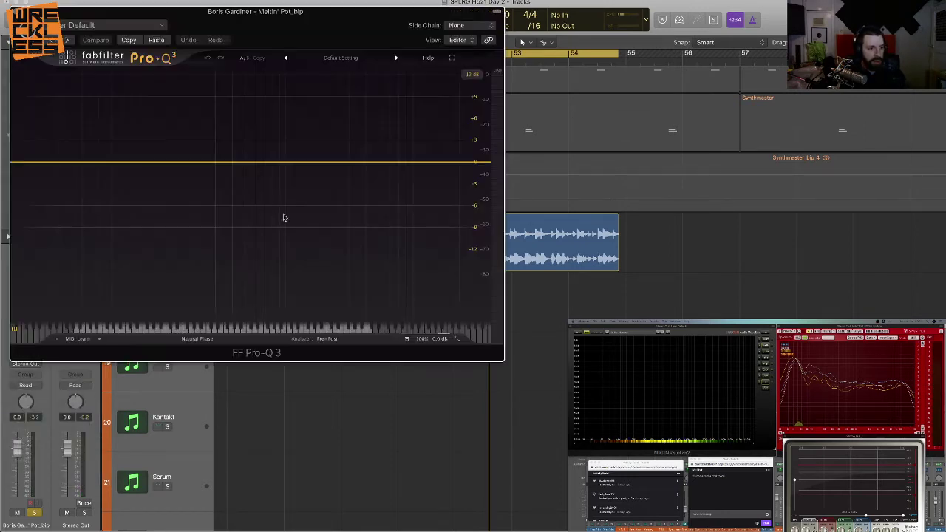
key("space")
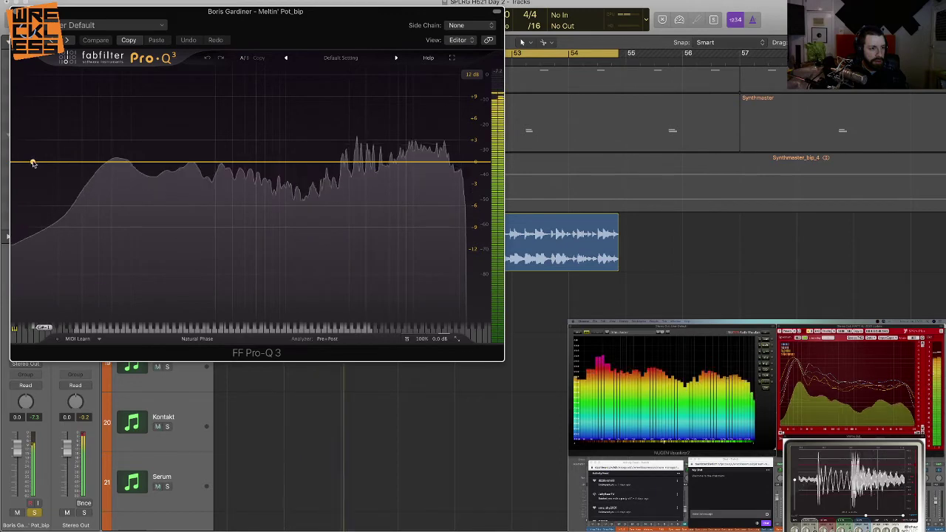
left_click_drag(33, 163, 64, 162)
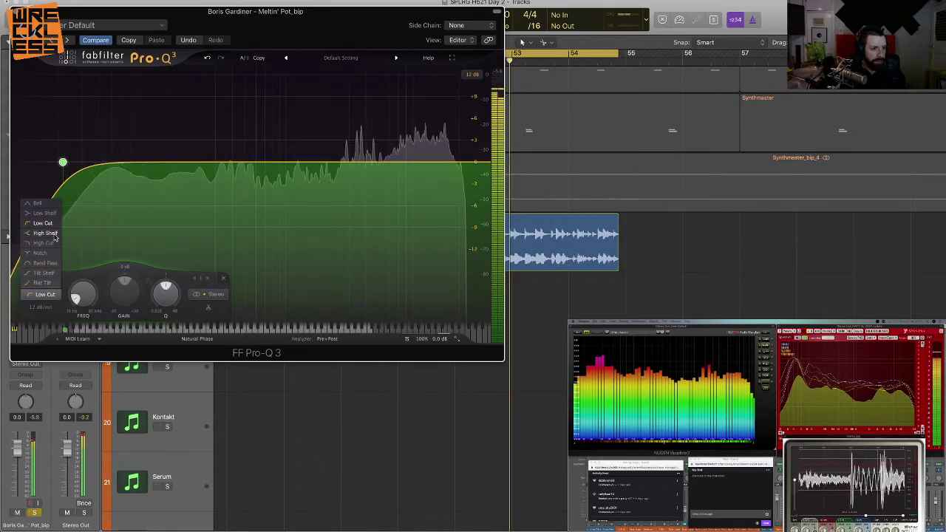
left_click(43, 212)
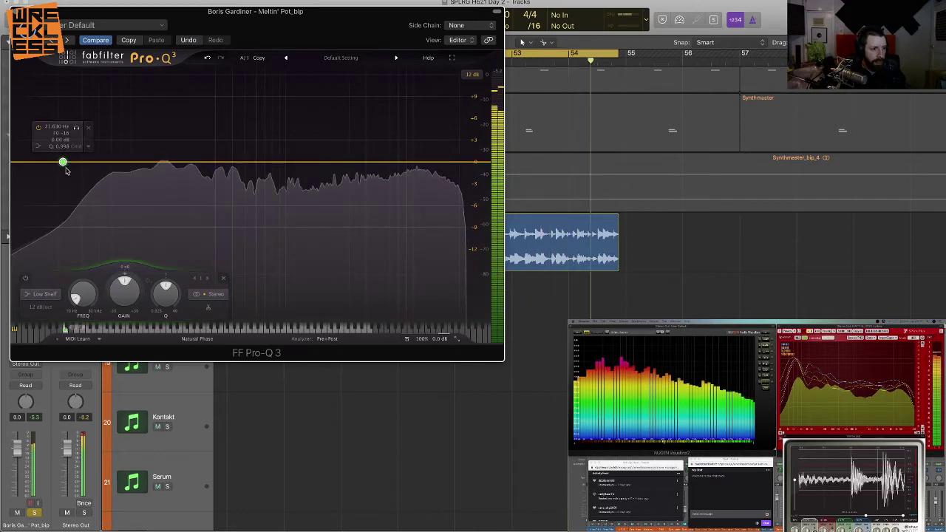
left_click_drag(65, 170, 56, 211)
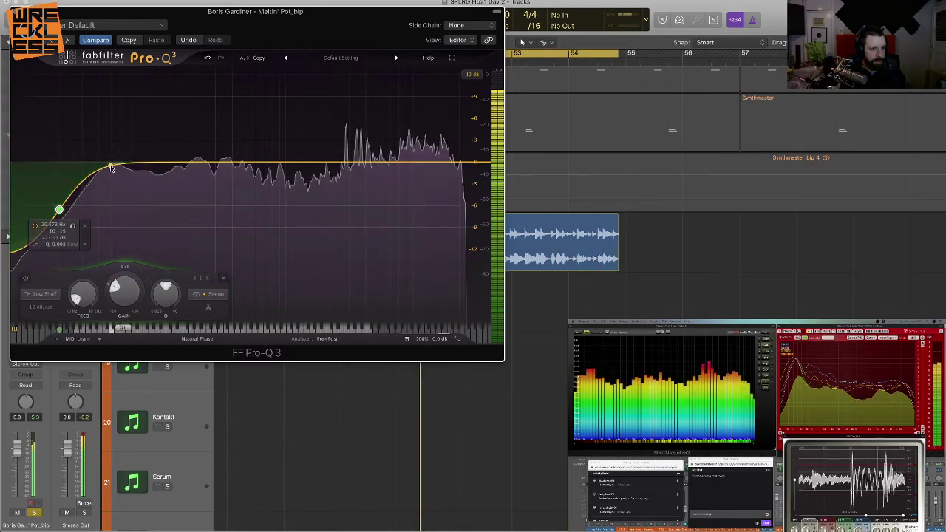
Step: Add a second Pro-Q 3 band cutting near 46 Hz, restrict it to the Side channel and make it a low shelf
left_click_drag(92, 172, 106, 201)
left_click(217, 294)
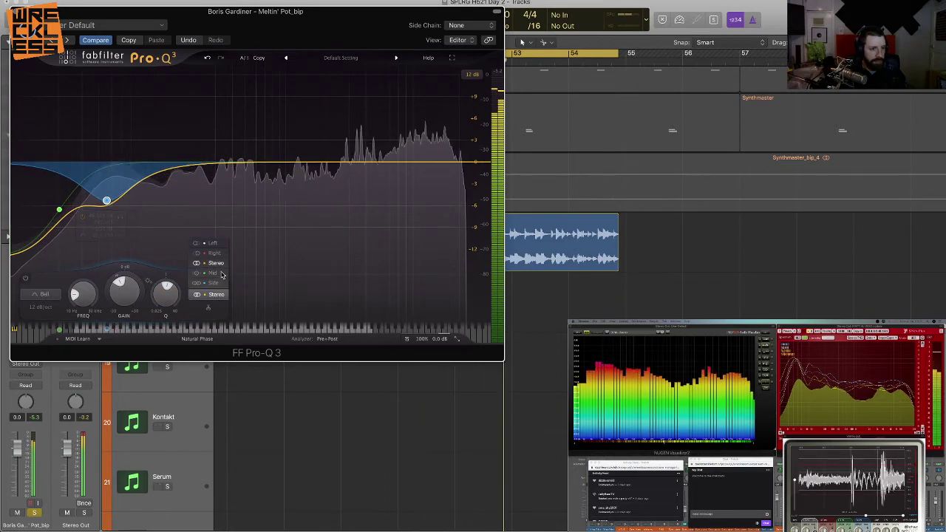
left_click(214, 283)
left_click(46, 294)
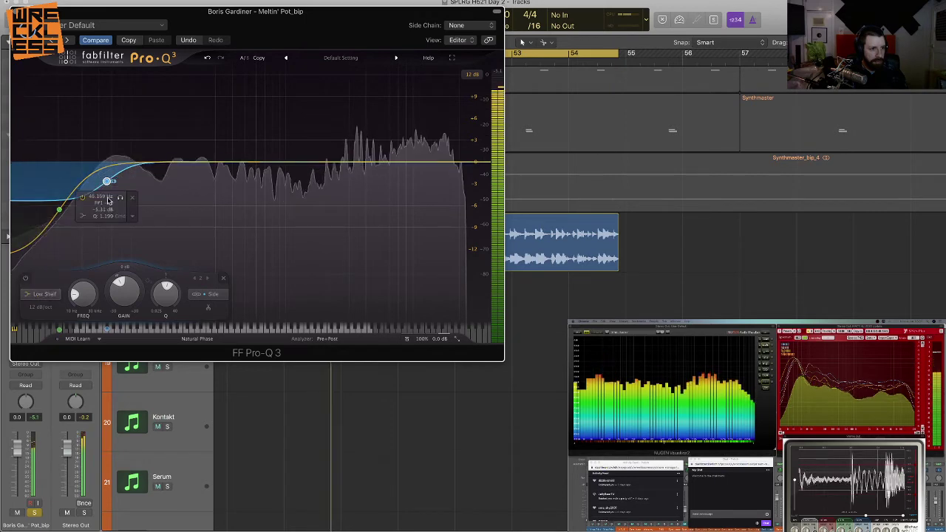
Step: Give the Side low shelf a deep negative dynamic range and set it to about 81 Hz, -0.16 dB and Q 0.164
left_click_drag(115, 186, 149, 189)
left_click_drag(151, 277, 152, 298)
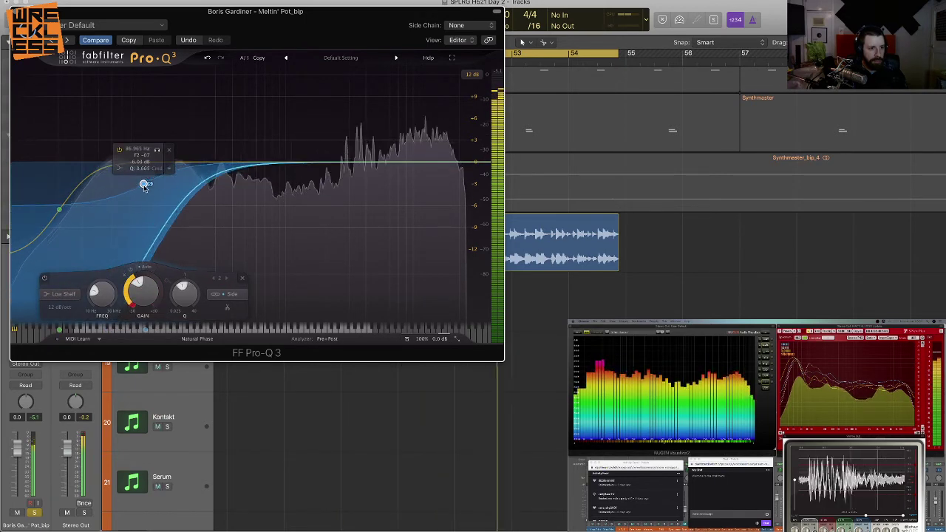
scroll(145, 185, "down", 5)
left_click_drag(145, 185, 150, 152)
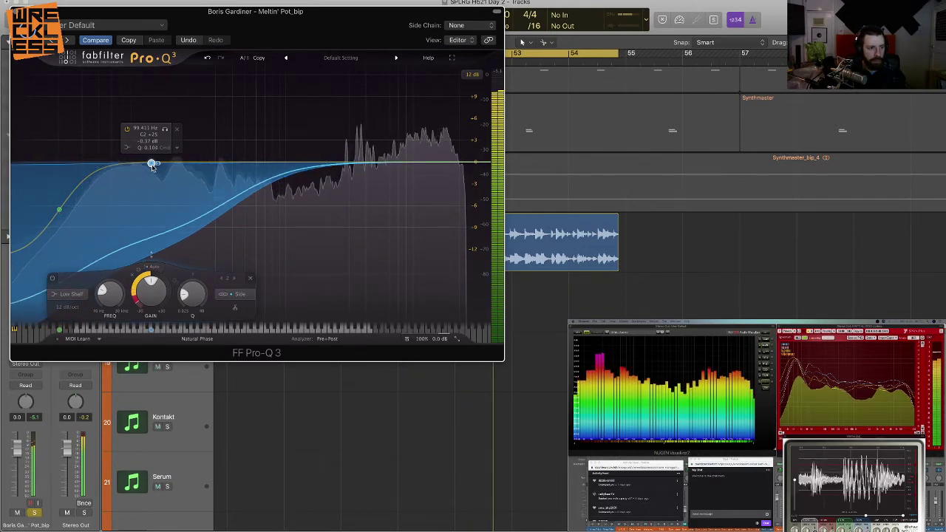
mouse_move(151, 167)
left_mouse_down()
mouse_move(170, 165)
mouse_move(150, 165)
left_mouse_up()
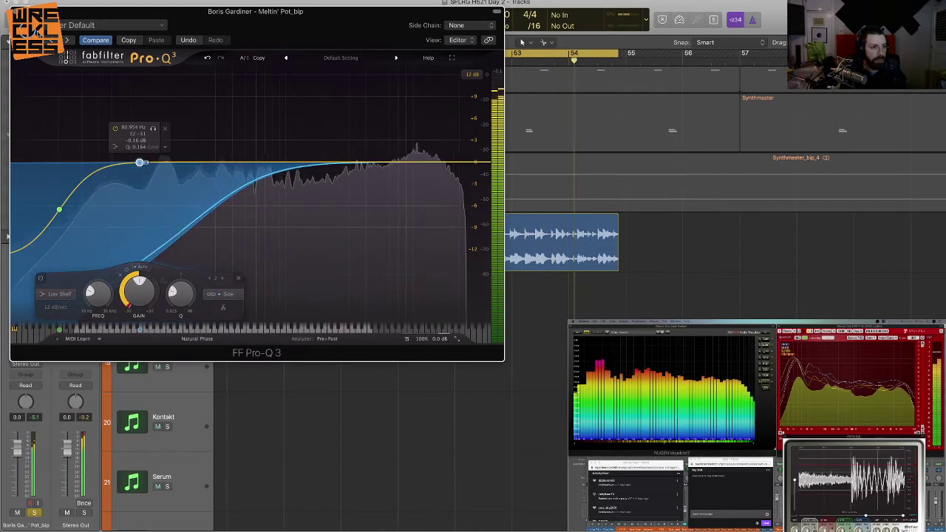
left_click(16, 11)
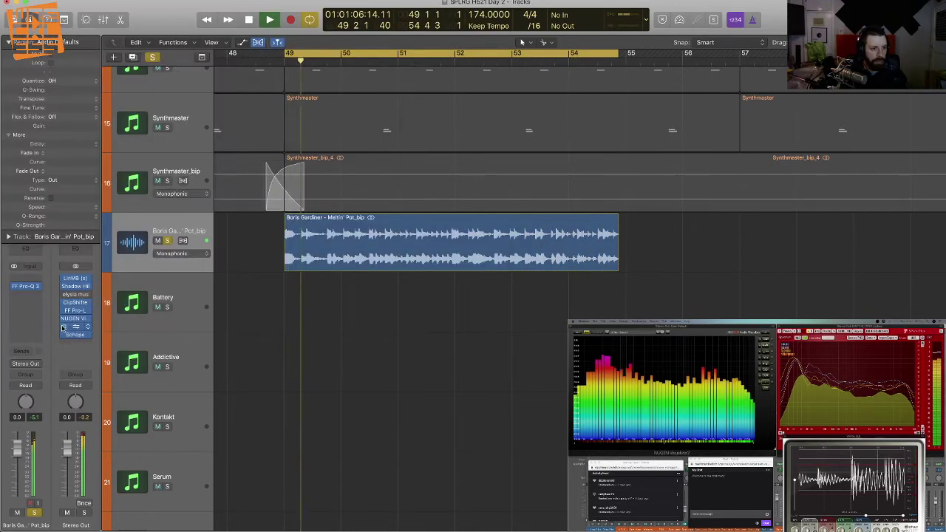
Step: Insert FF Pro-C 2 after the EQ on the break track and load the Sides Compressor preset
left_click(26, 294)
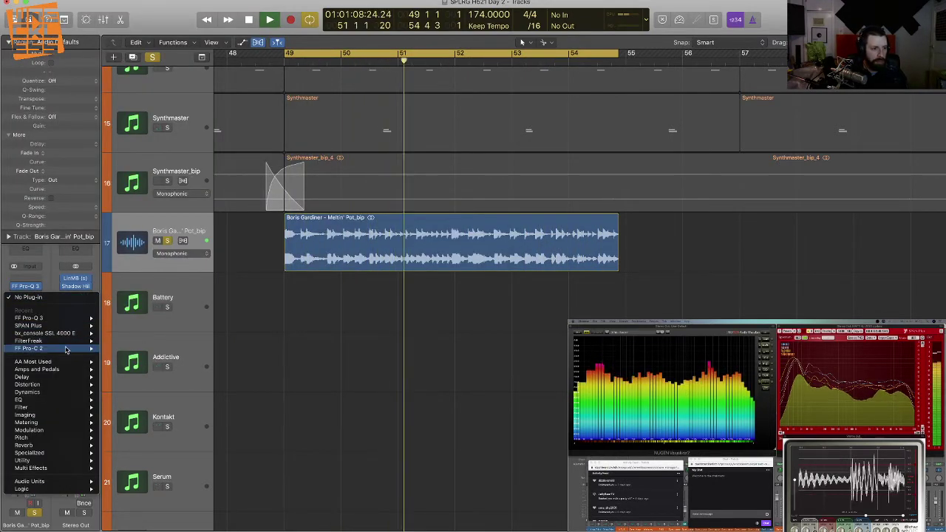
mouse_move(68, 349)
left_click(127, 349)
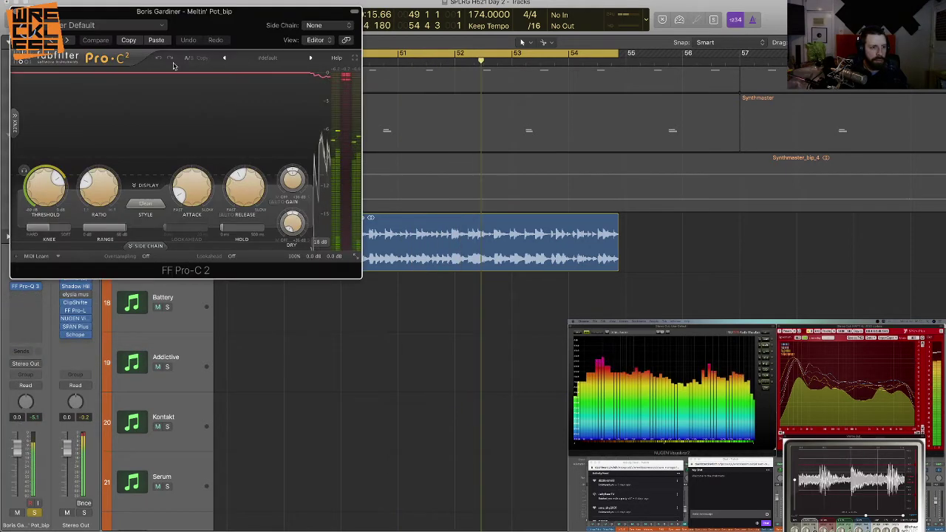
left_click(111, 25)
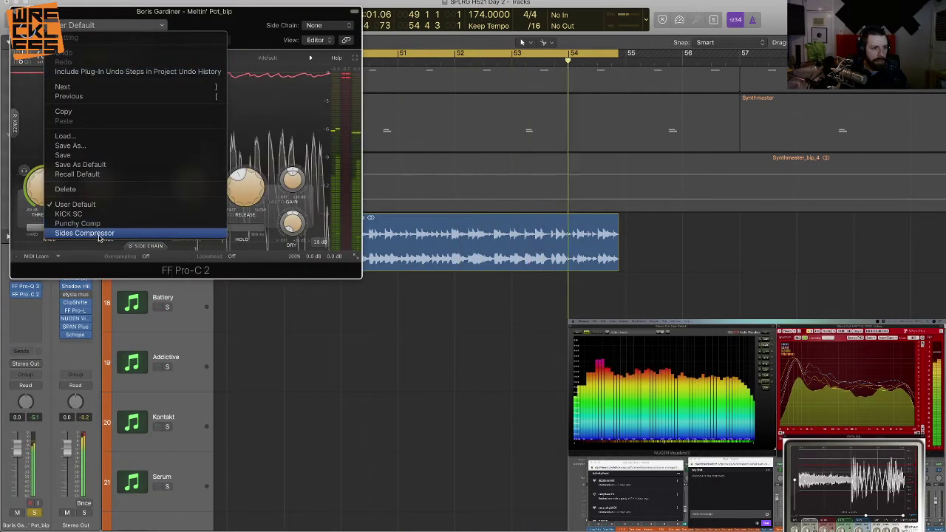
left_click(74, 233)
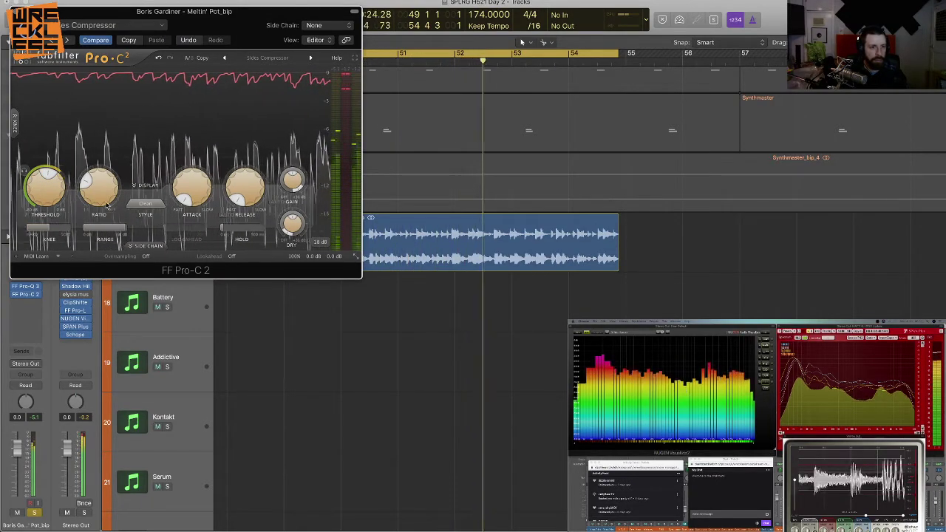
Step: Raise the Pro-C 2 ratio to about 2.44:1 and lower its threshold slightly for stronger compression
left_click_drag(108, 200, 110, 177)
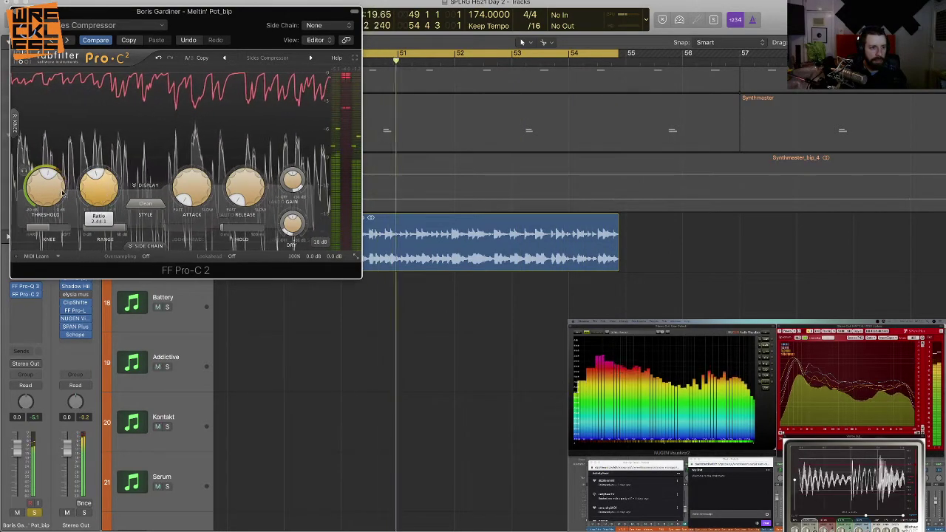
mouse_move(51, 192)
left_click_drag(52, 188, 54, 201)
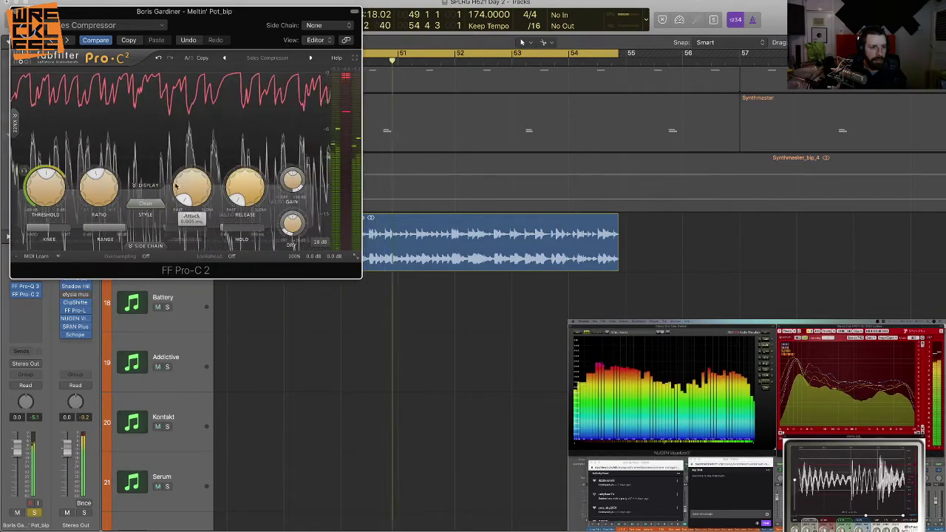
Step: Try a Pro-C 2 mix of about 115%, raise the compressor's threshold and close the plug-in window
left_click_drag(295, 257, 294, 288)
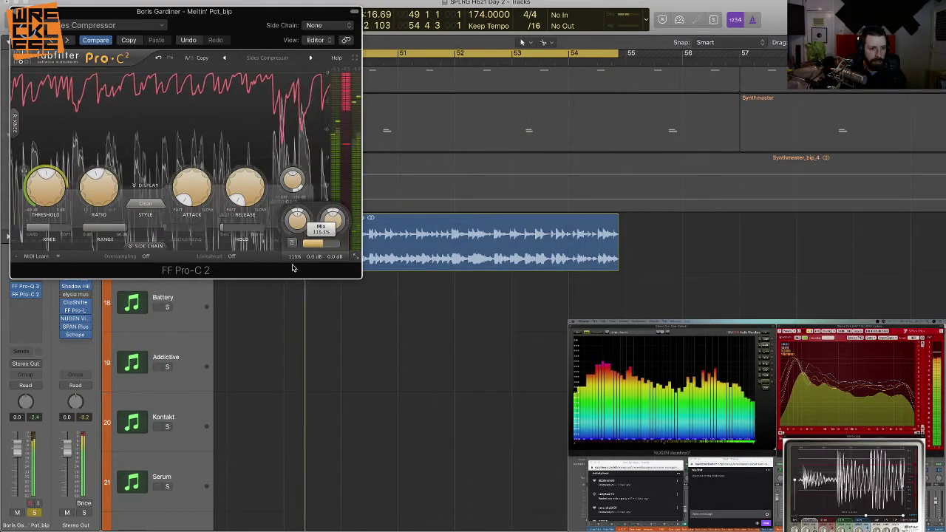
left_click_drag(293, 280, 294, 282)
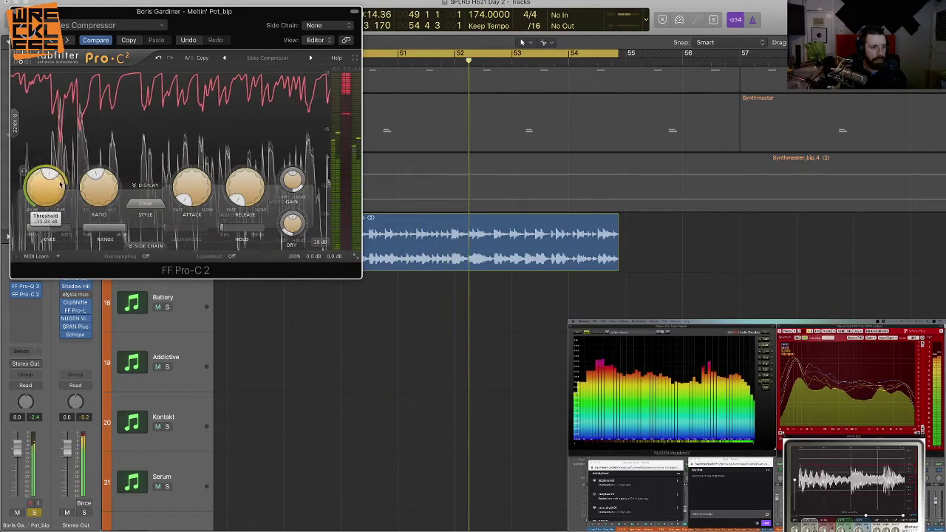
left_click_drag(60, 185, 61, 177)
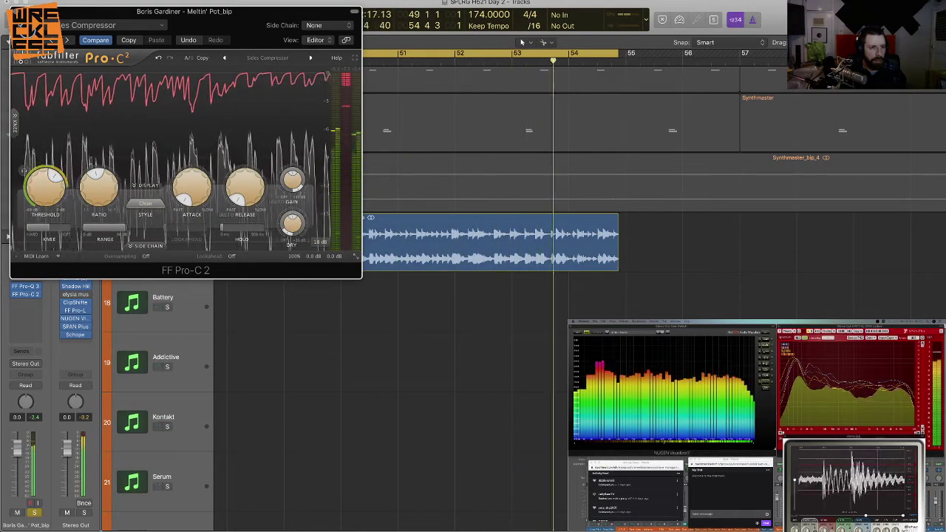
key("super+w")
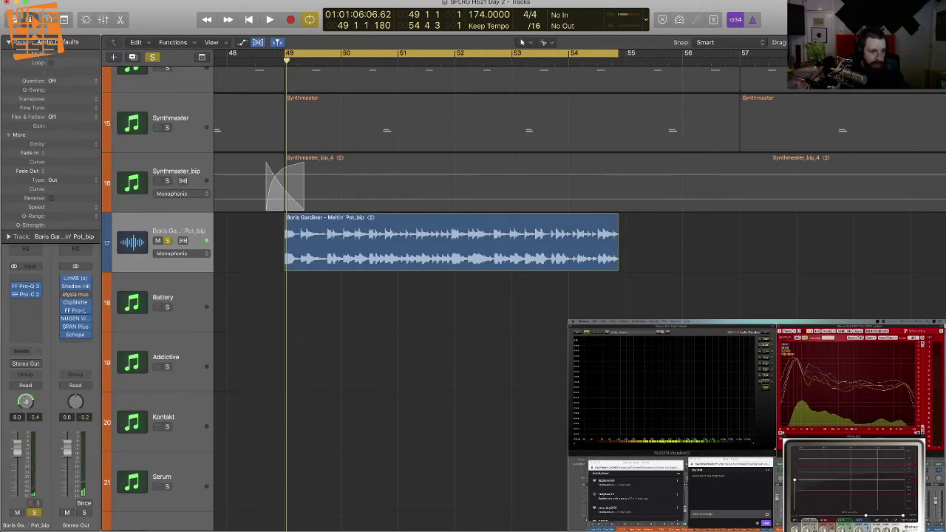
Step: Audition the processed Meltin' Pot break and bounce its region in place with the EQ and compression
key("space")
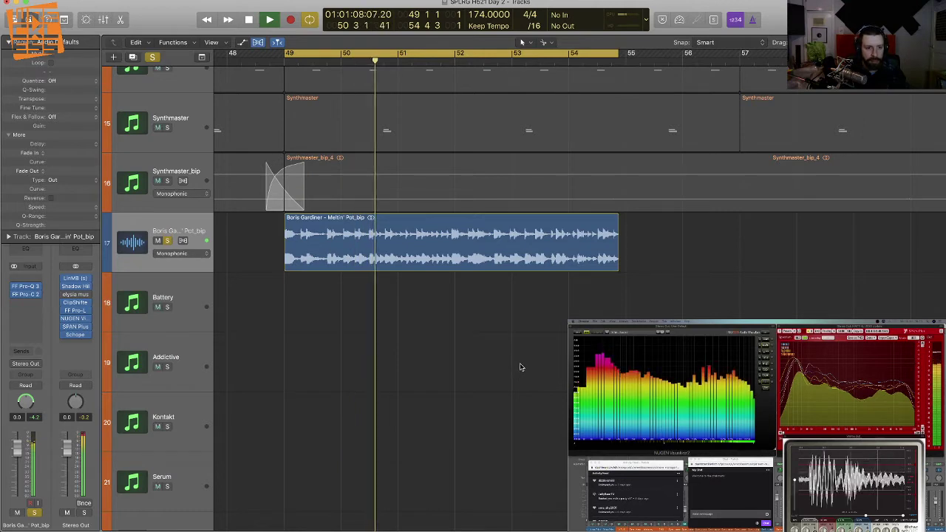
left_click_drag(706, 311, 284, 250)
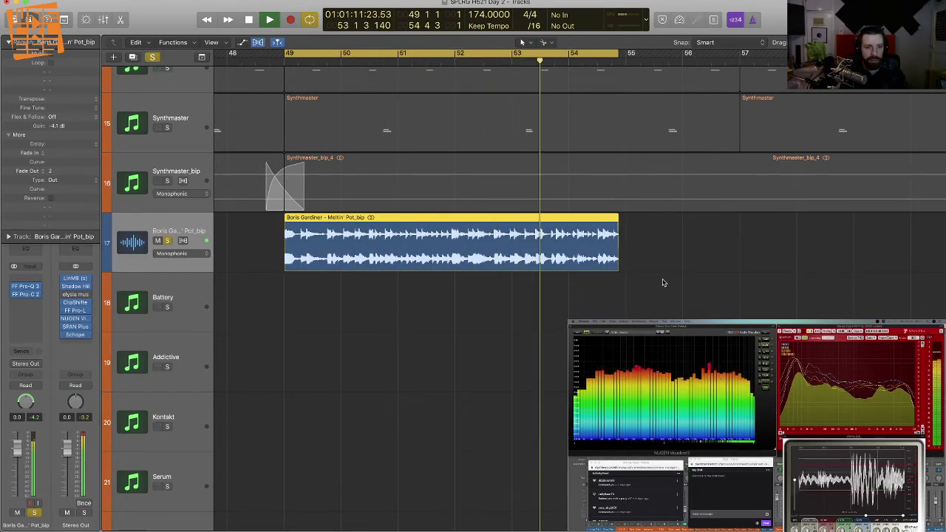
key("ctrl+b")
key("Return")
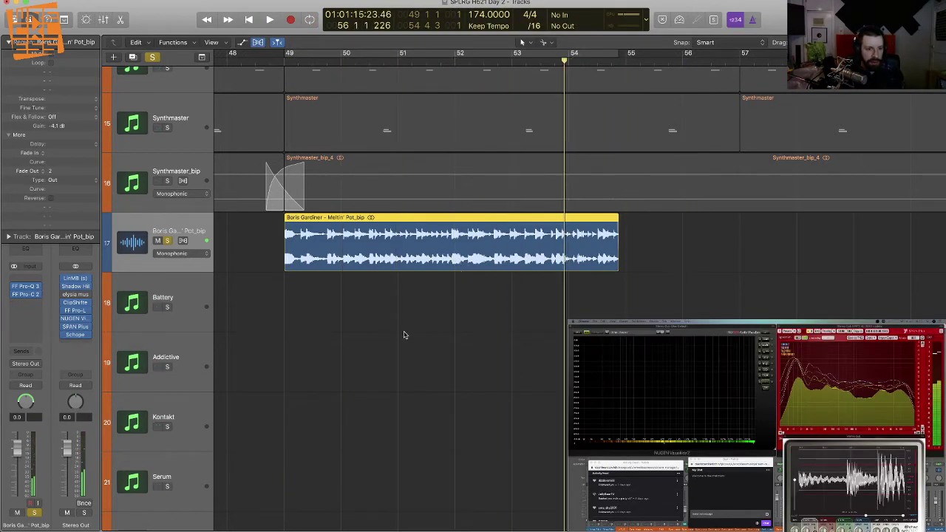
Step: Delete the source break region and its track, and solo the new bounced break track
left_click(203, 235)
key("Delete")
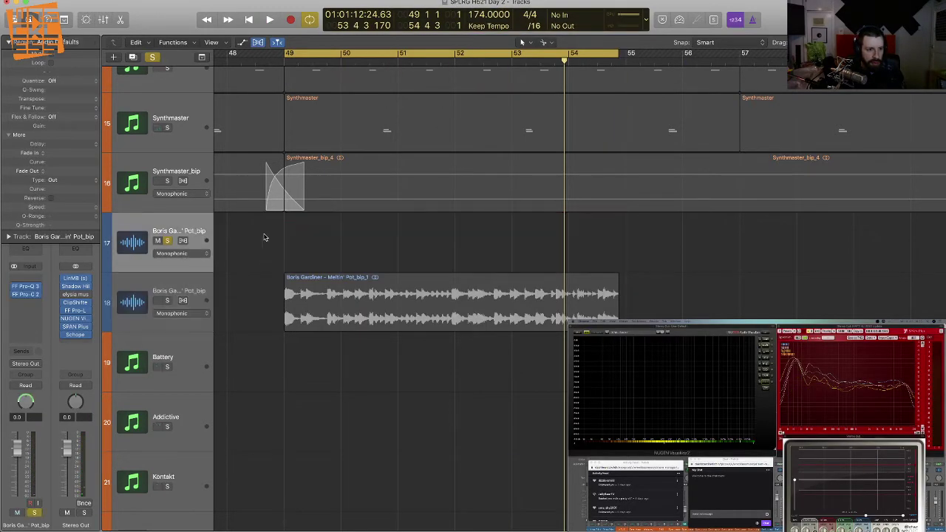
key("super+BackSpace")
key("space")
left_click(359, 304)
key("space")
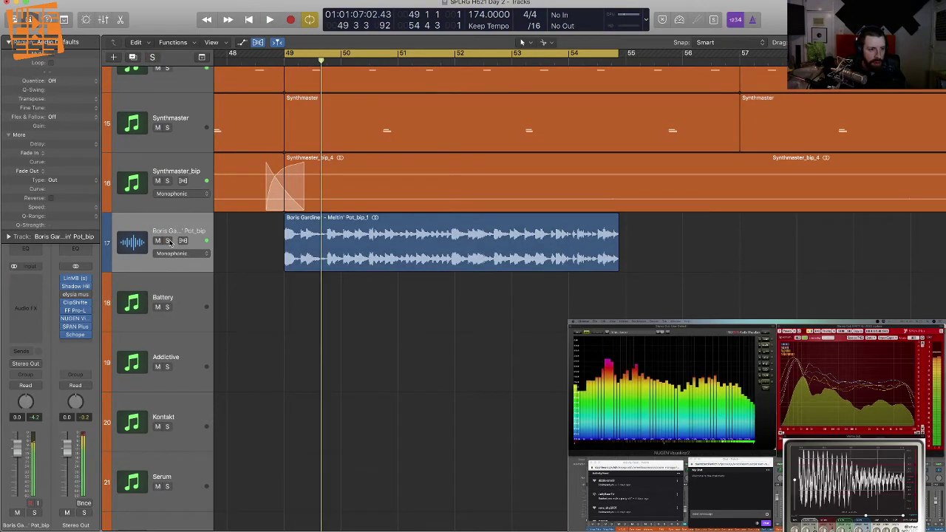
left_click(167, 241)
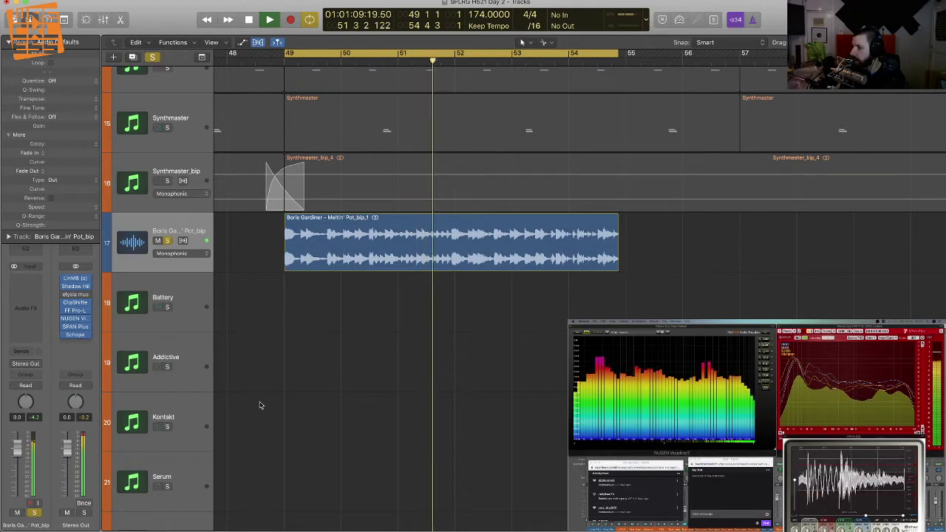
Step: Insert a stereo FF Pro-Q 3 on the break track and add a bell cut near 3520 Hz with a deep negative dynamic range
left_click(26, 306)
mouse_move(66, 333)
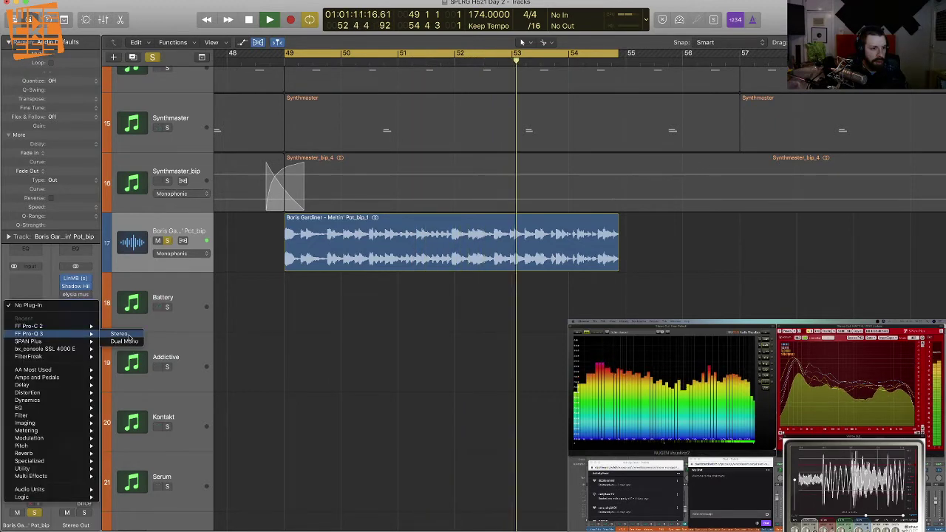
left_click(121, 334)
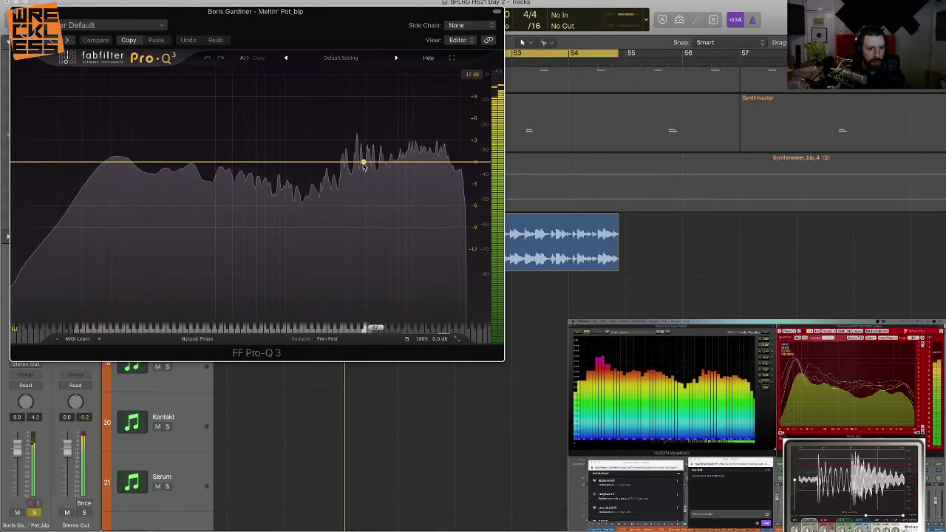
left_click_drag(363, 164, 360, 189)
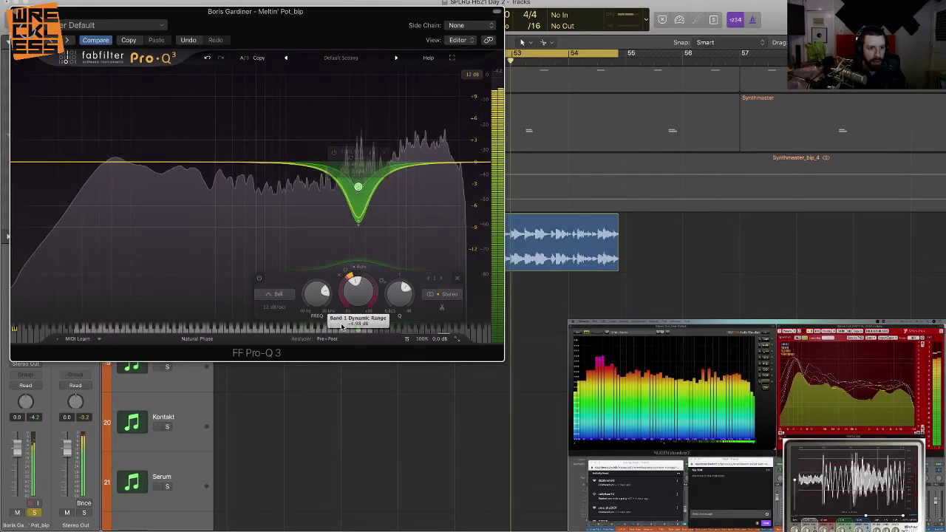
left_click_drag(342, 327, 341, 343)
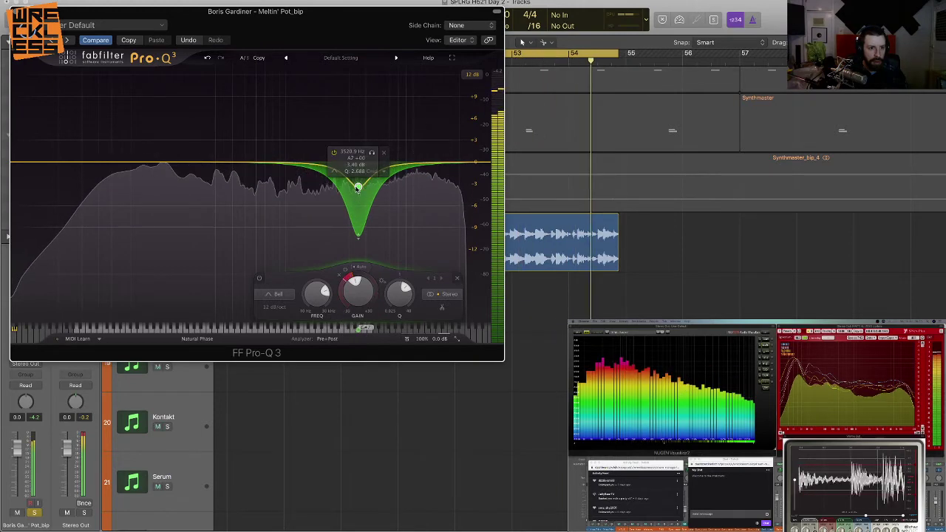
Step: Raise the dynamic bell's gain to about -0.4 dB, fine-tune its frequency around 3.6 kHz and close the EQ
left_click_drag(358, 187, 357, 163)
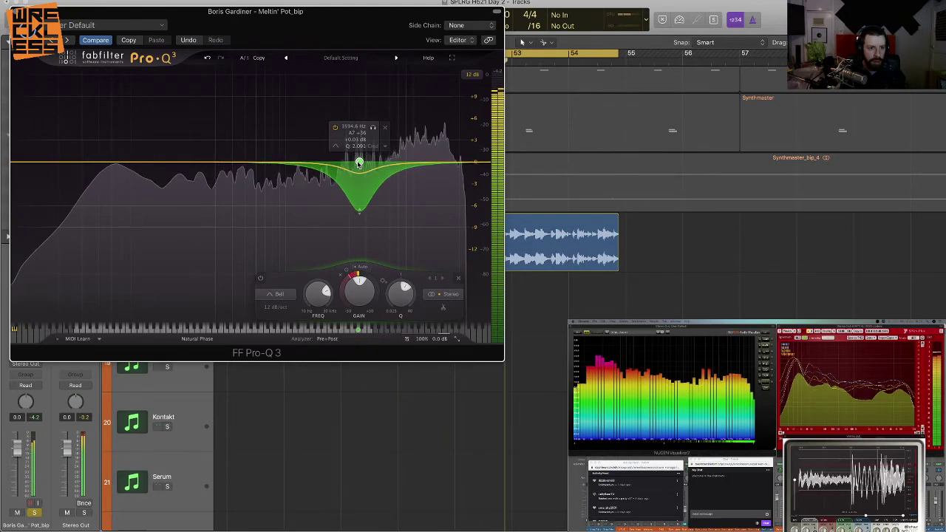
left_click_drag(359, 164, 360, 166)
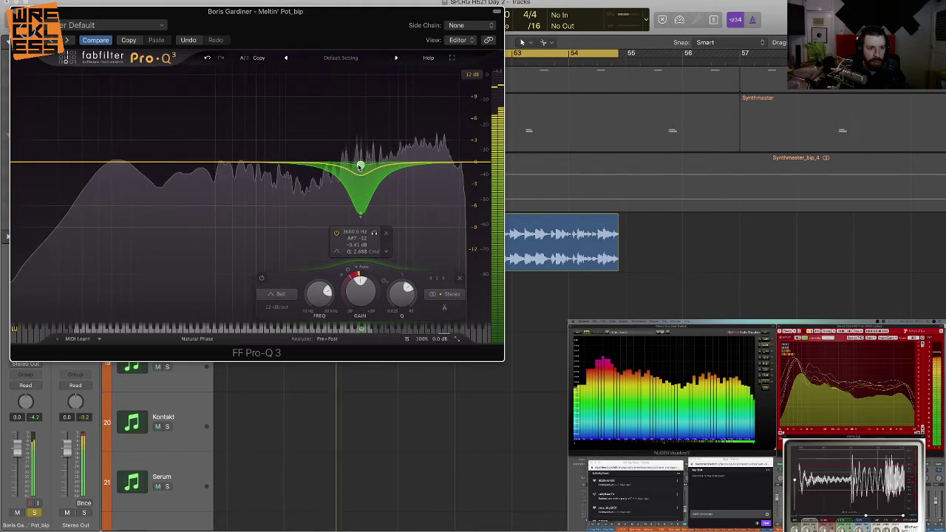
left_click_drag(360, 166, 355, 167)
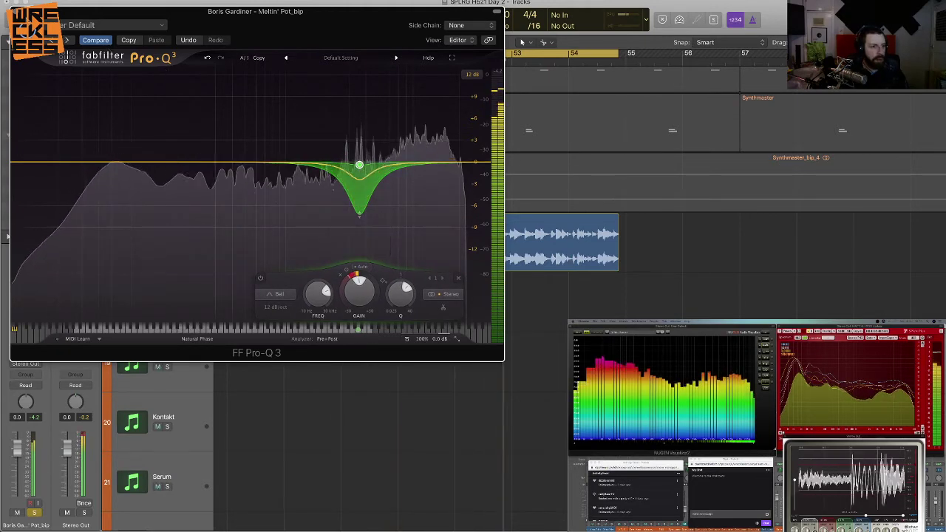
left_click(15, 12)
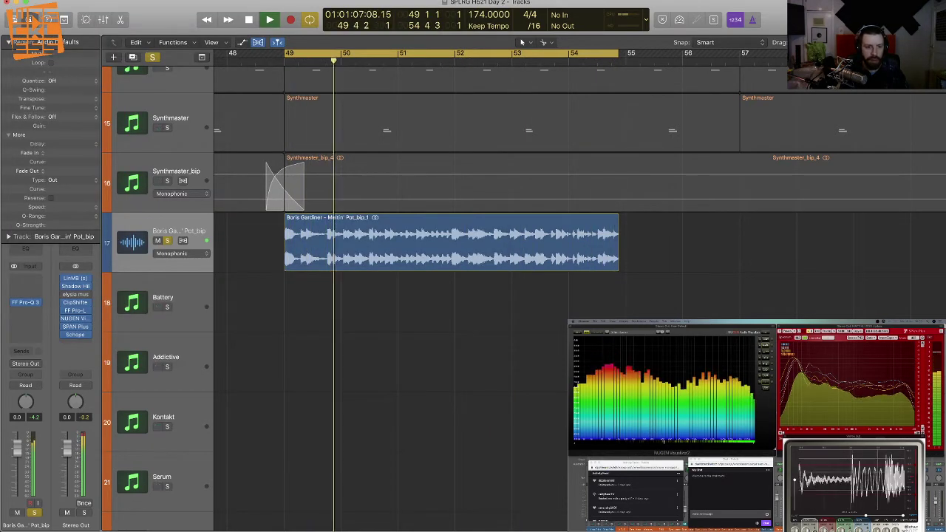
Step: Bounce the re-equalised break region in place with normalization off and volume/pan automation included
left_click_drag(662, 324, 311, 257)
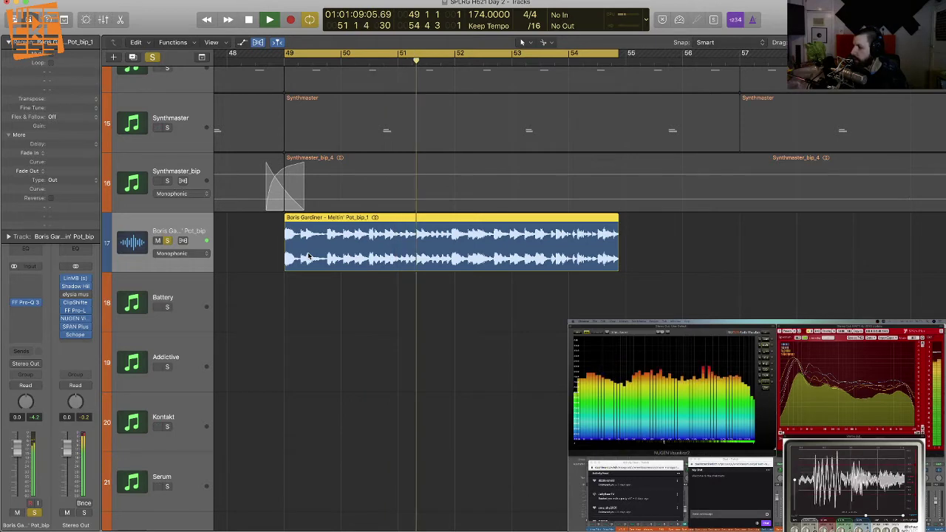
key("space")
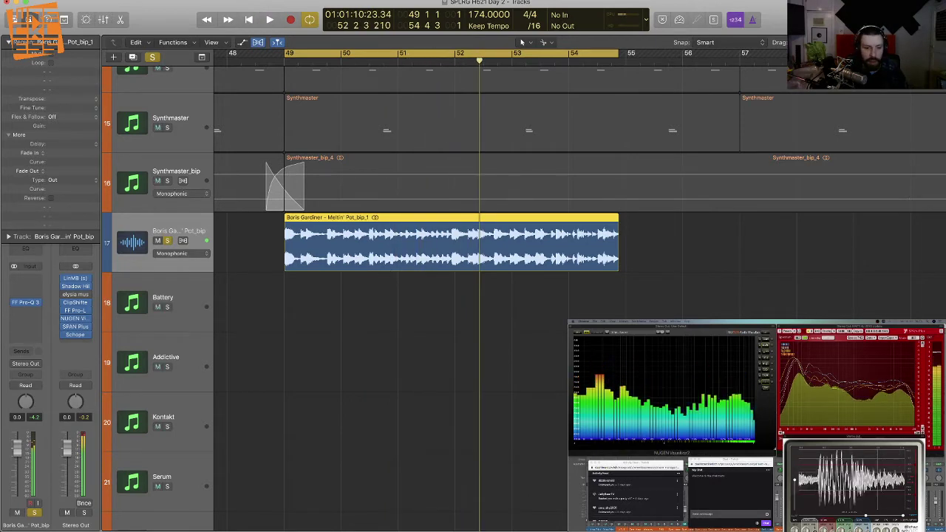
left_click_drag(655, 325, 296, 252)
key("ctrl+b")
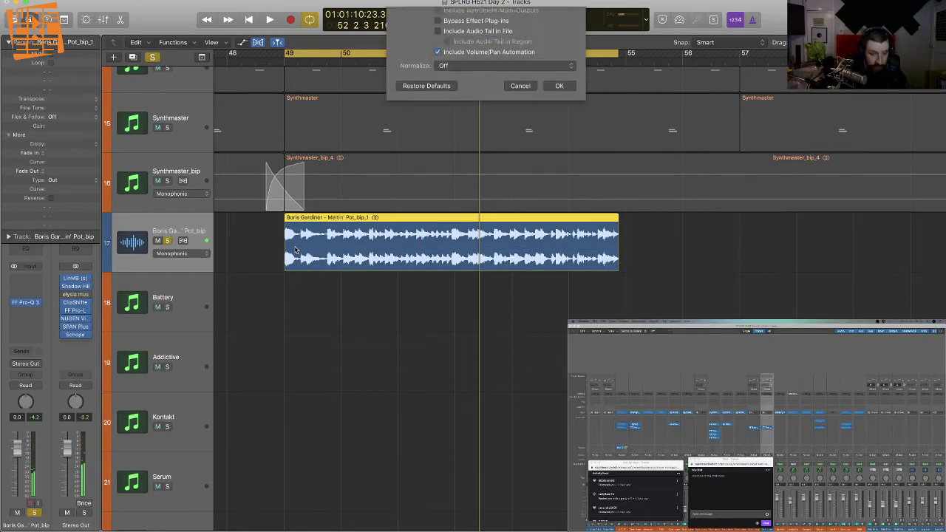
key("Return")
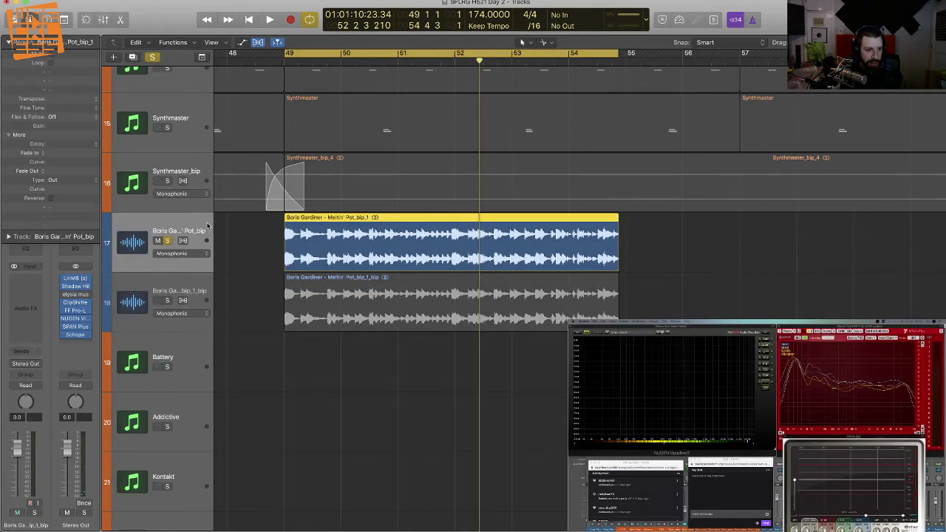
Step: Delete the previous break region and its track, and play the new bounce soloed
key("Delete")
key("Delete")
left_click(412, 303)
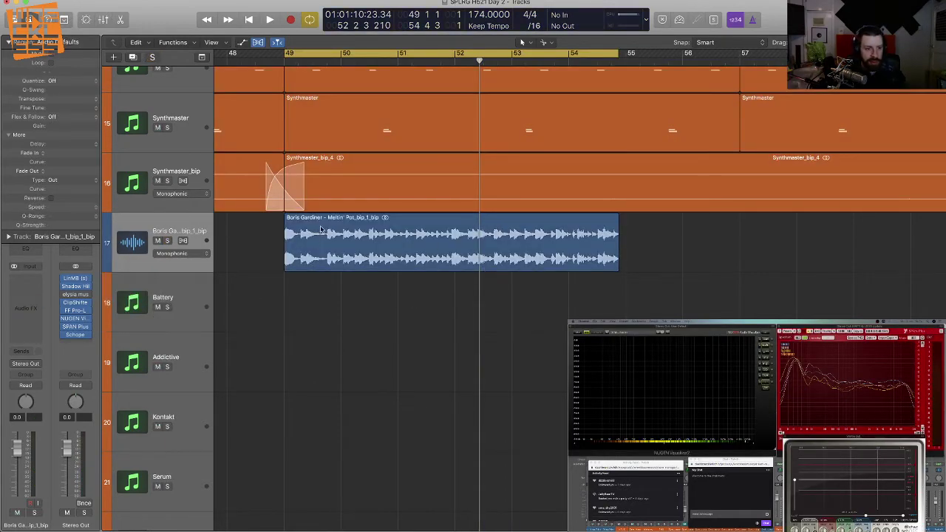
key("s")
key("space")
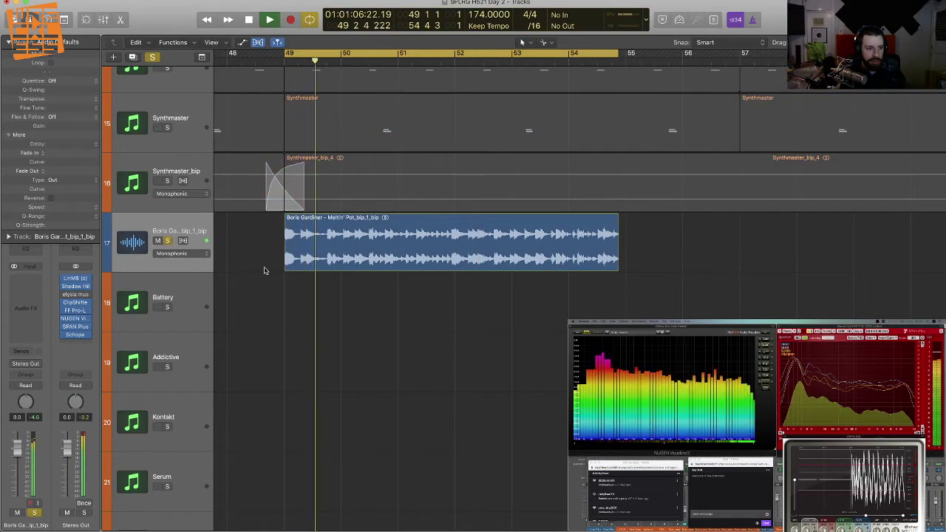
Step: Enable Flex on the bounced break track and time-compress the region to end at bar 53
left_click(185, 241)
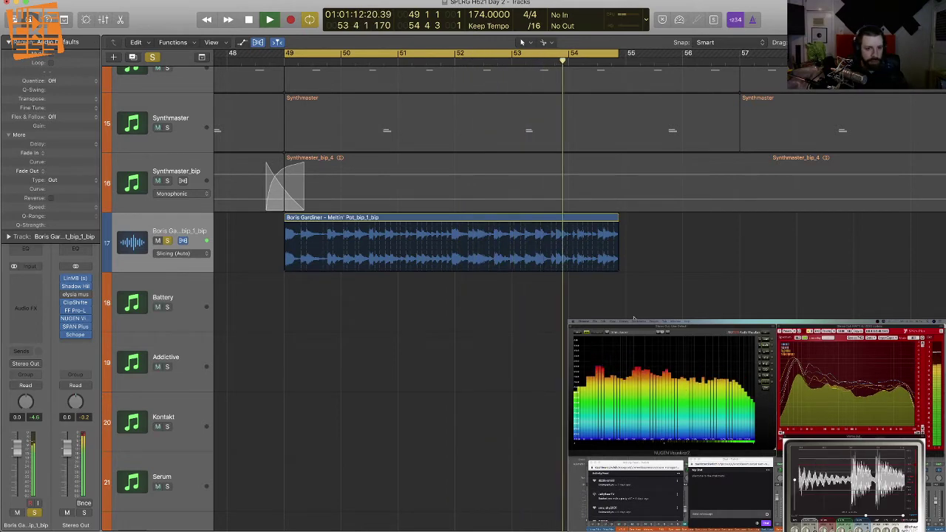
key("space")
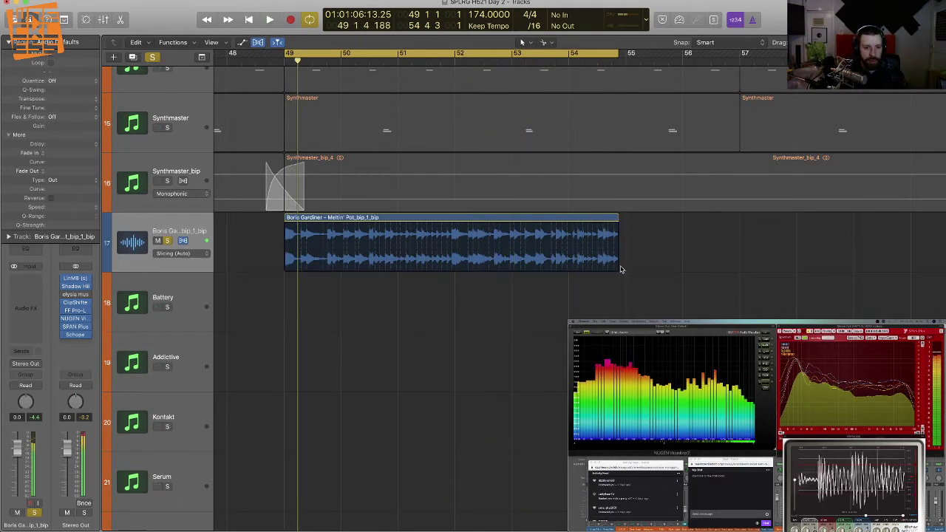
left_click(617, 266)
left_click_drag(618, 266, 508, 264)
left_click_drag(547, 298, 556, 293)
key("space")
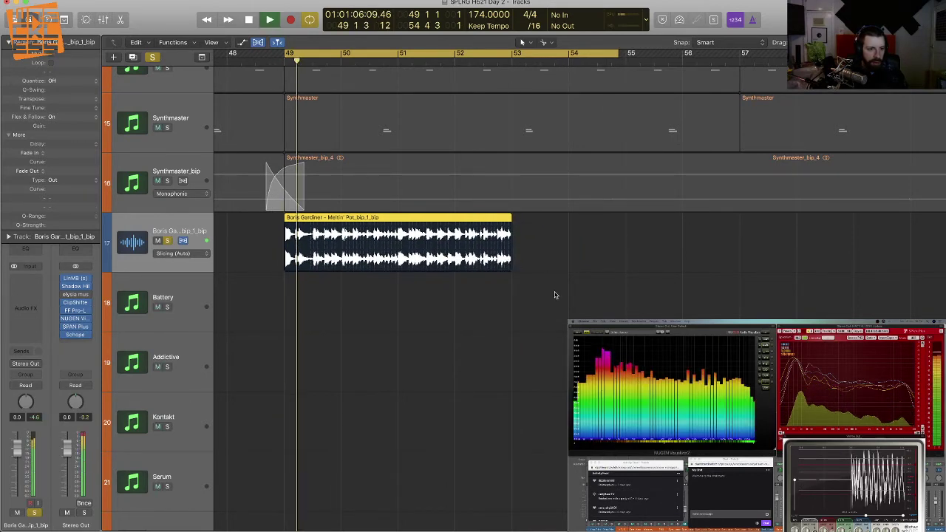
Step: Set the break track's Flex Time mode to Rhythmic and audition the compressed loop
left_click(195, 255)
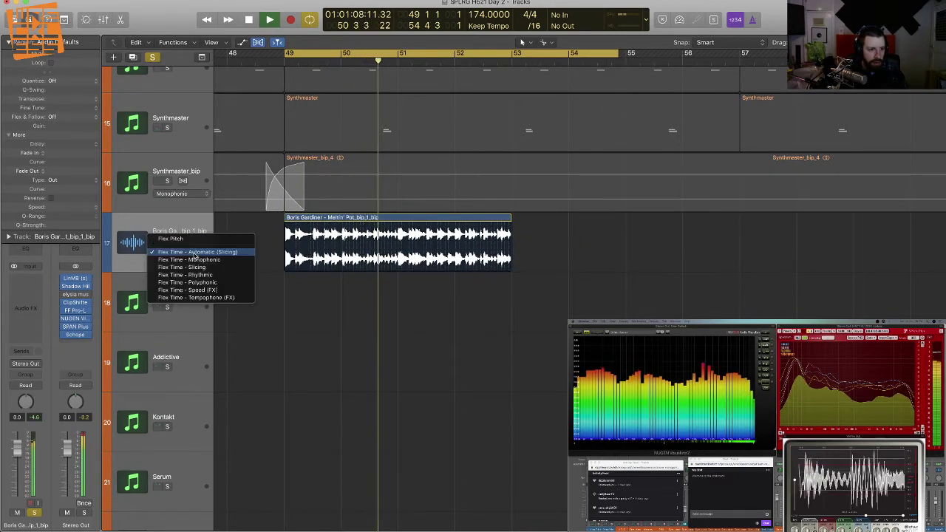
left_click(334, 281)
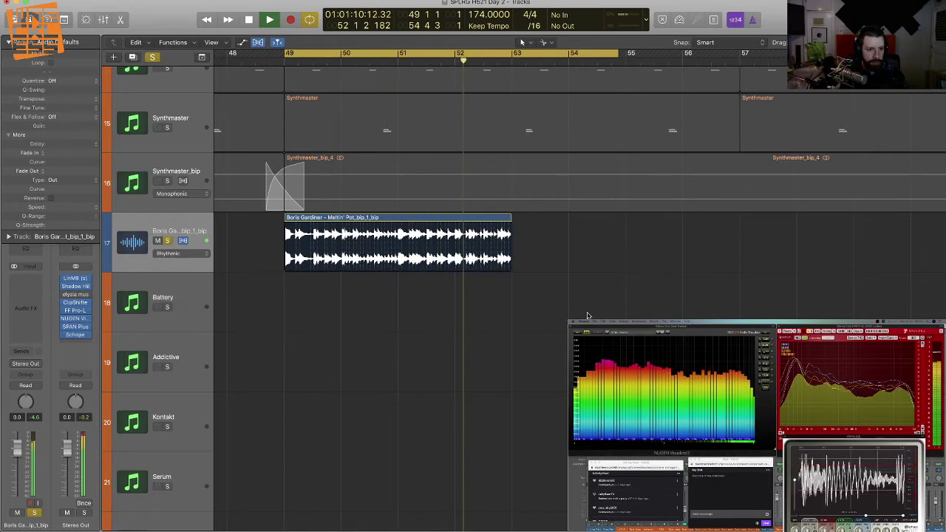
key("space")
key("space")
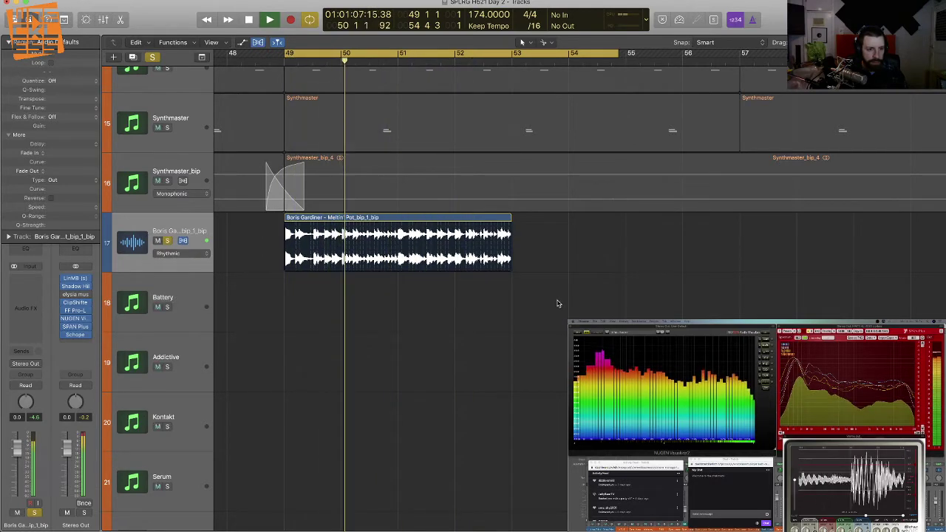
Step: Try the Speed (FX) Flex Time mode on the break track and listen to it
left_click(208, 253)
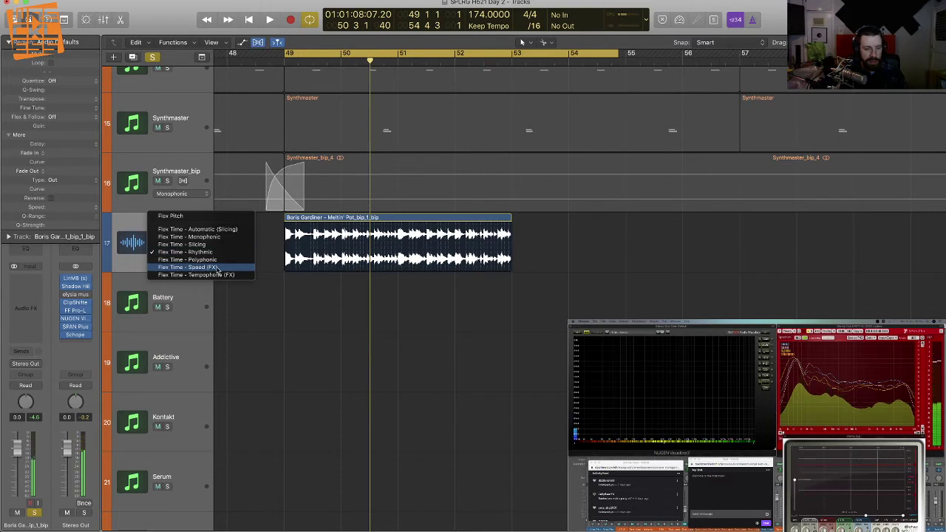
left_click(218, 267)
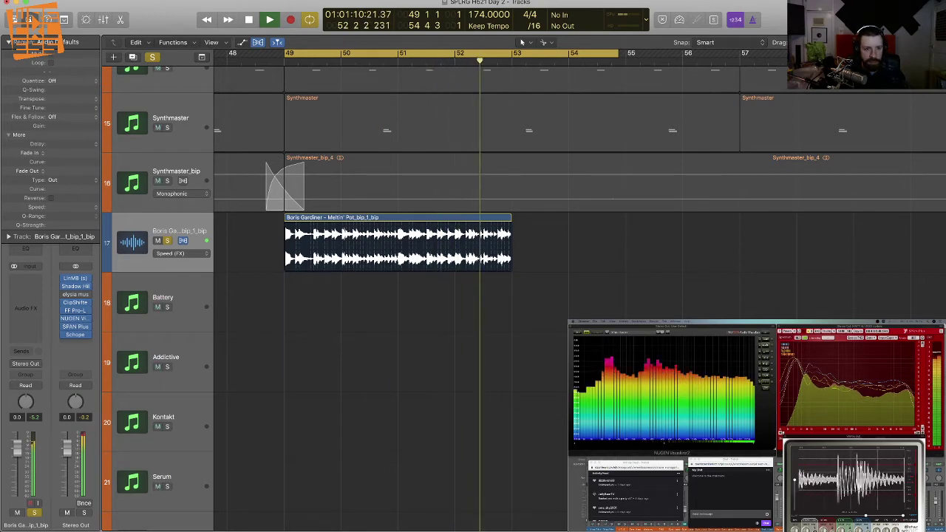
key("space")
Step: Switch the break track's Flex Time mode back to Rhythmic and replay the loop from its start
left_click(200, 255)
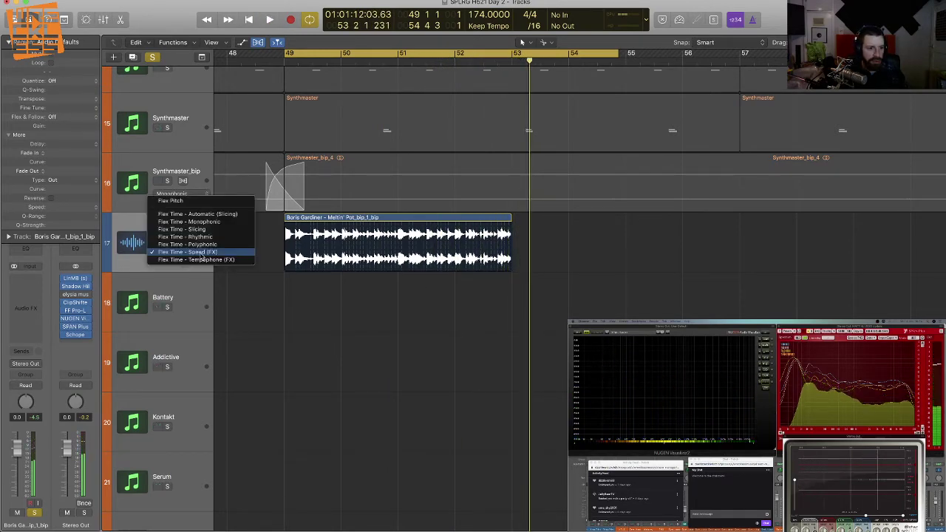
left_click(213, 236)
key("space")
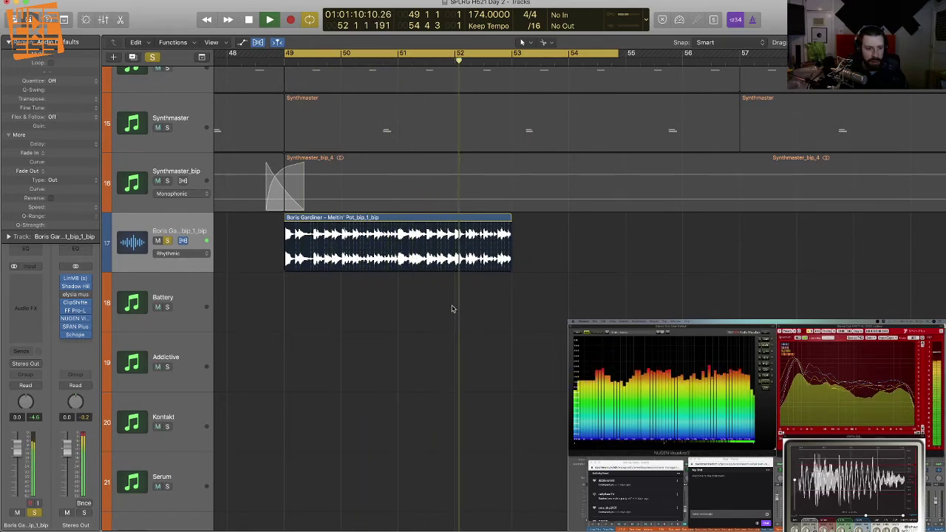
key("space")
key("space")
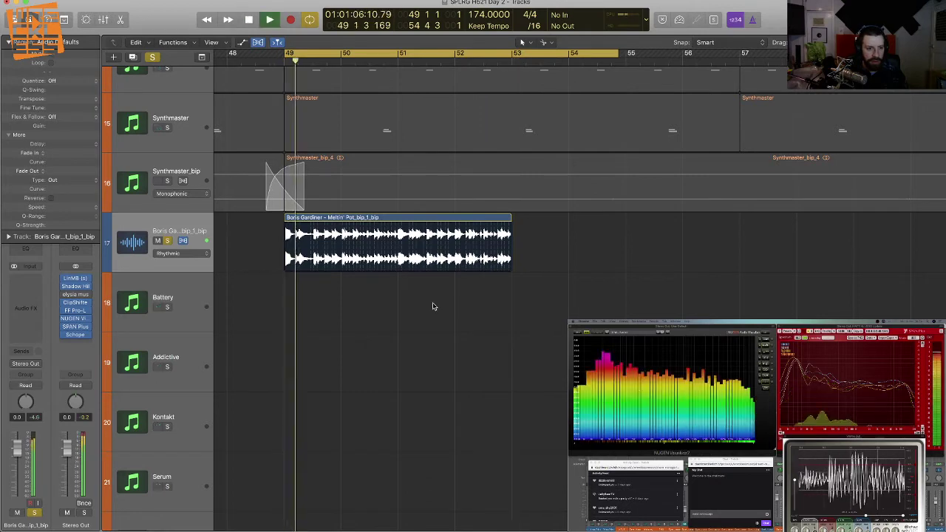
Step: Insert bx_control V2 on the bounced break track, then audition the loop through it and close the plug-in window
key("space")
left_click(26, 294)
mouse_move(64, 364)
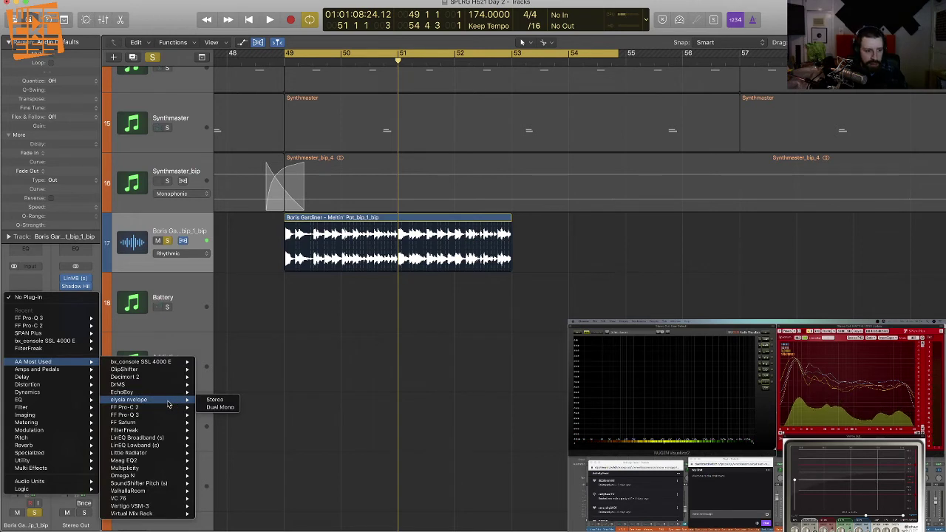
mouse_move(52, 481)
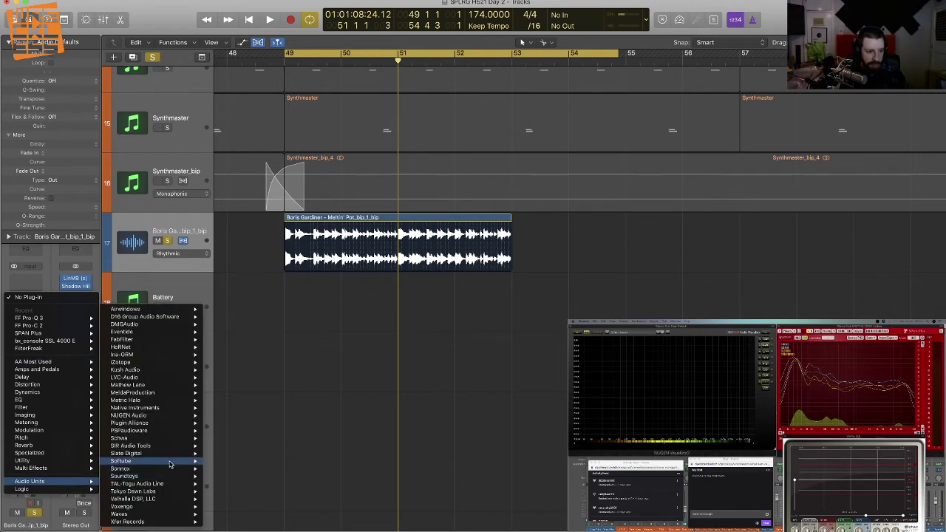
mouse_move(171, 427)
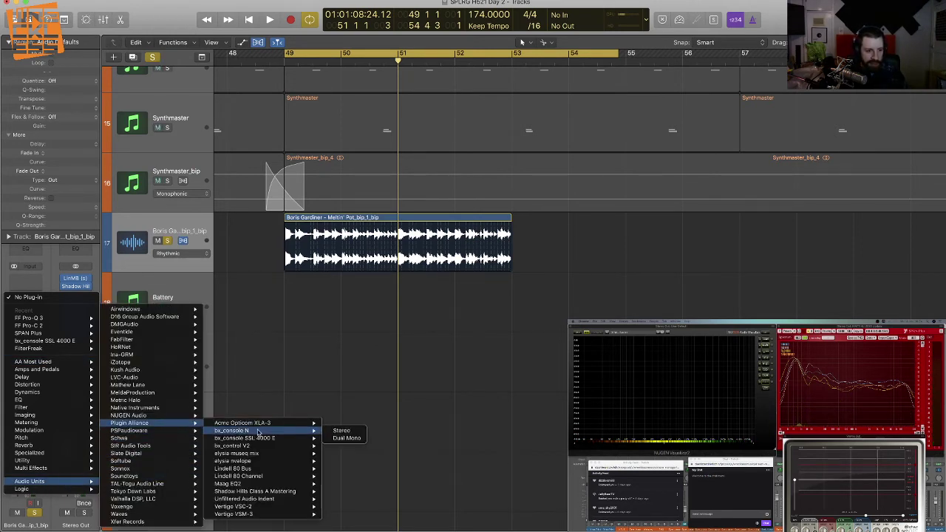
left_click(340, 445)
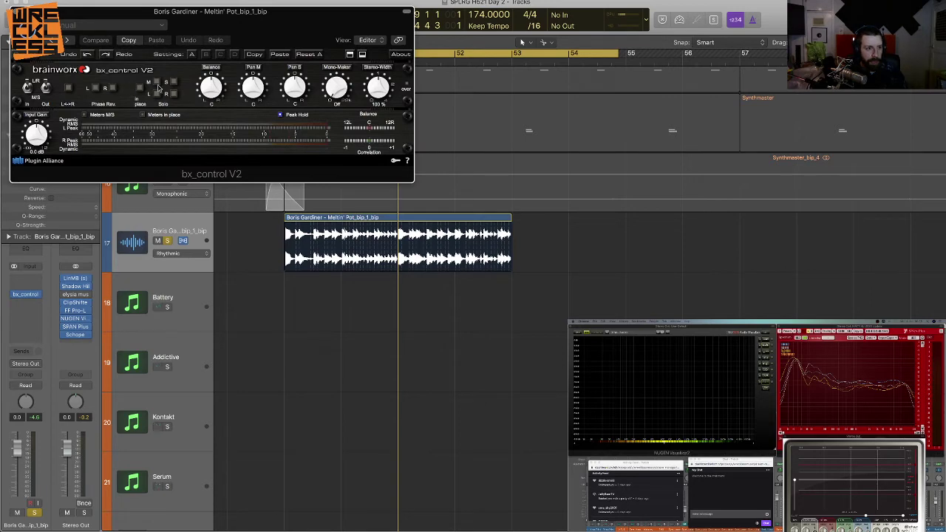
key("space")
left_click_drag(190, 54, 582, 191)
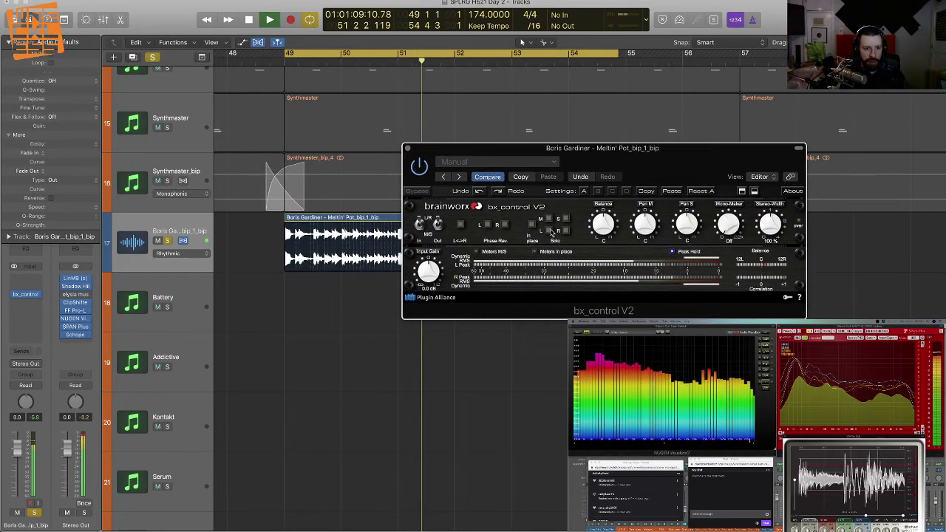
key("super+w")
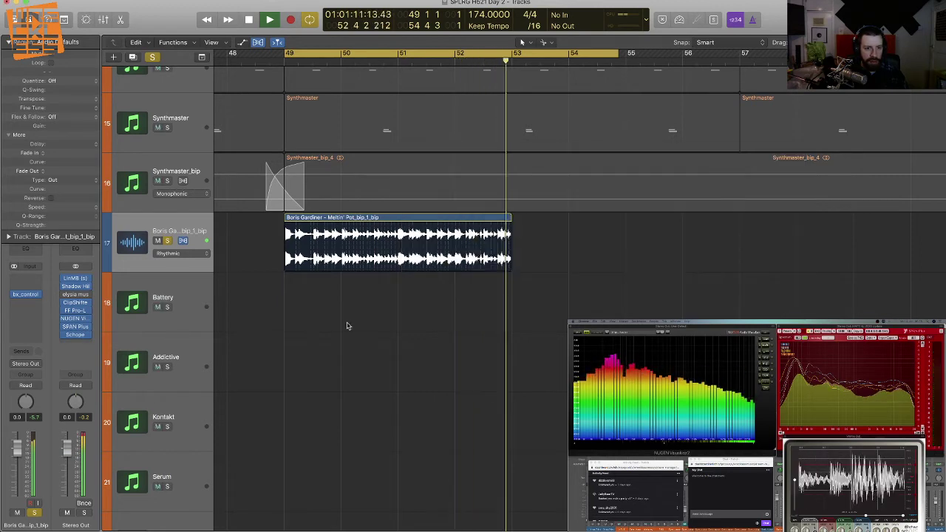
Step: Unsolo the bounced break track and audition it together with the synth parts
key("space")
key("s")
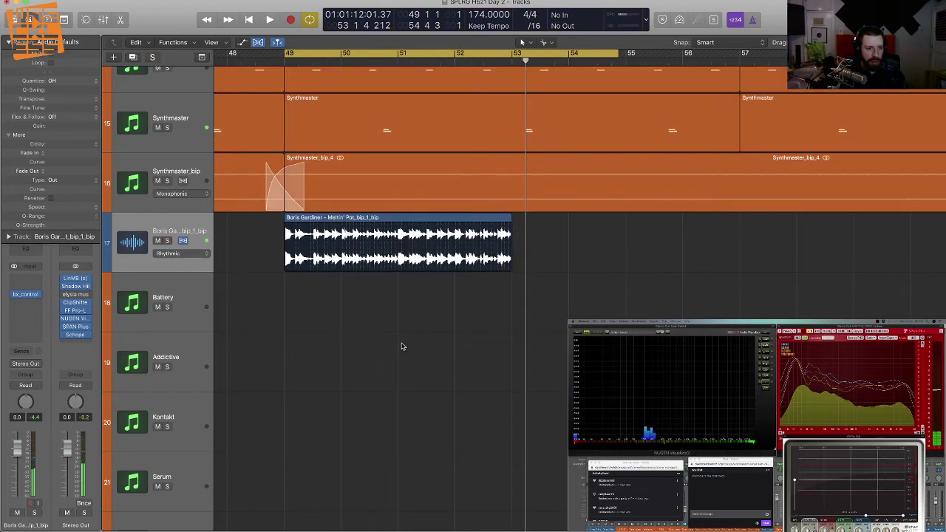
key("space")
scroll(507, 332, "up", 3)
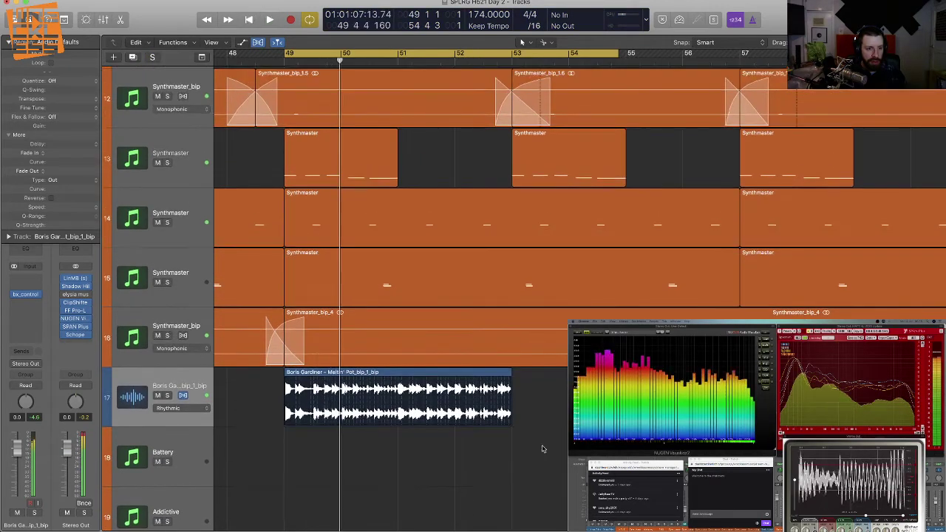
Step: Delete the bounced Meltin' Pot break region and its track
left_click_drag(565, 459, 250, 402)
key("Delete")
left_click(182, 387)
key("Delete")
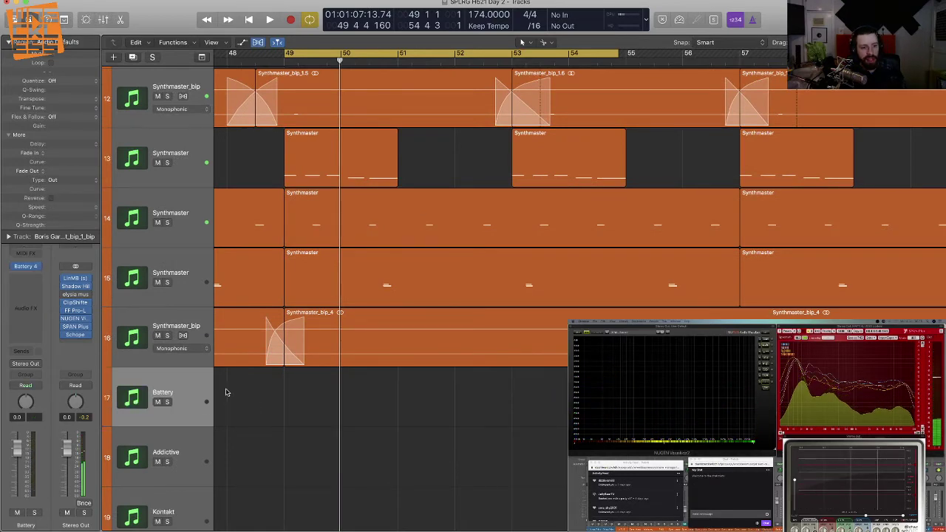
Step: Show the file browser and extend the cycle range from bar 49 to bar 65, the end of the synth section
scroll(374, 412, "up", 5)
key("super+Up")
key("super+Up")
key("super+Up")
key("super+Up")
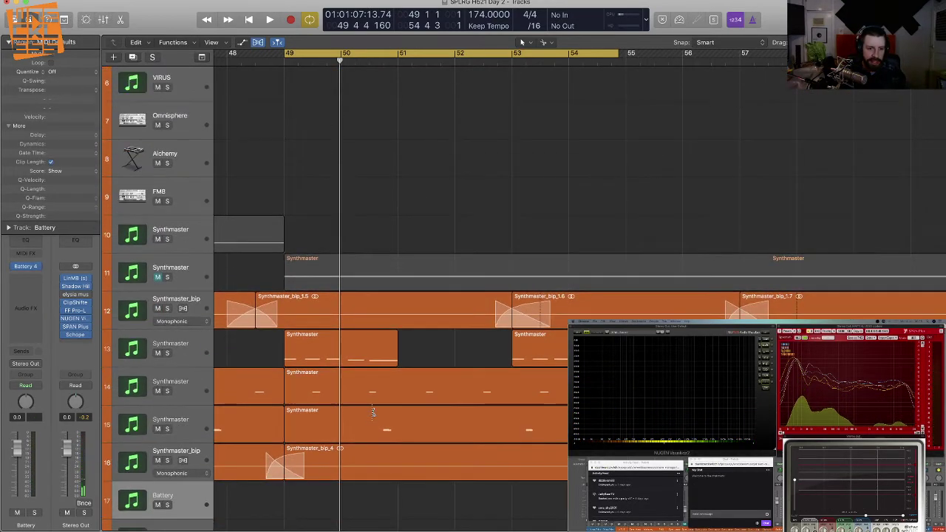
key("super+Left")
key("super+Left")
key("super+Left")
key("super+Left")
key("super+Up")
key("super+Up")
key("super+Up")
key("super+Up")
key("super+Left")
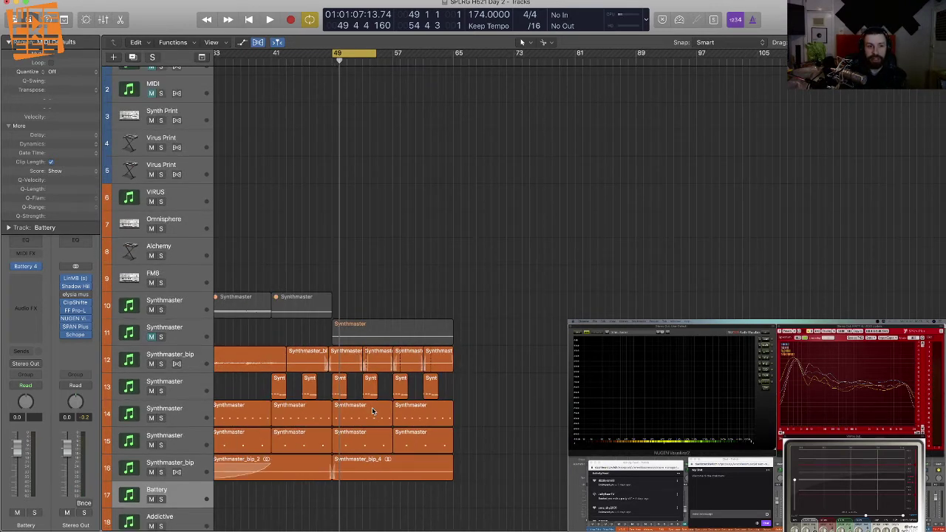
scroll(355, 371, "down", 10)
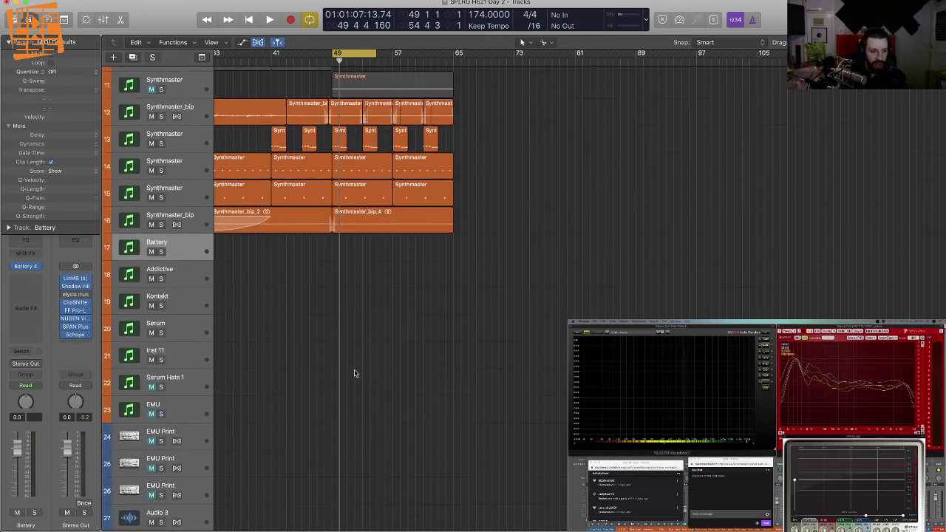
scroll(321, 365, "down", 1)
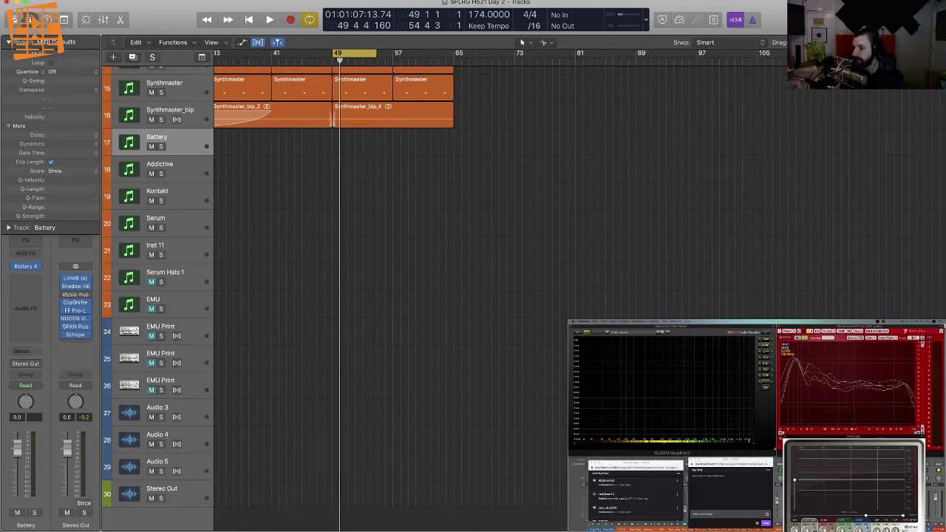
key("f")
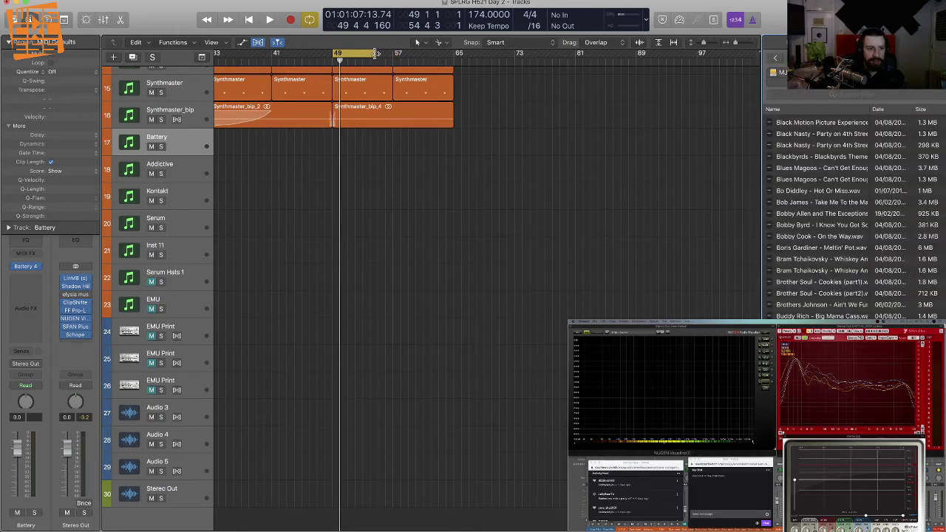
left_click_drag(377, 54, 453, 54)
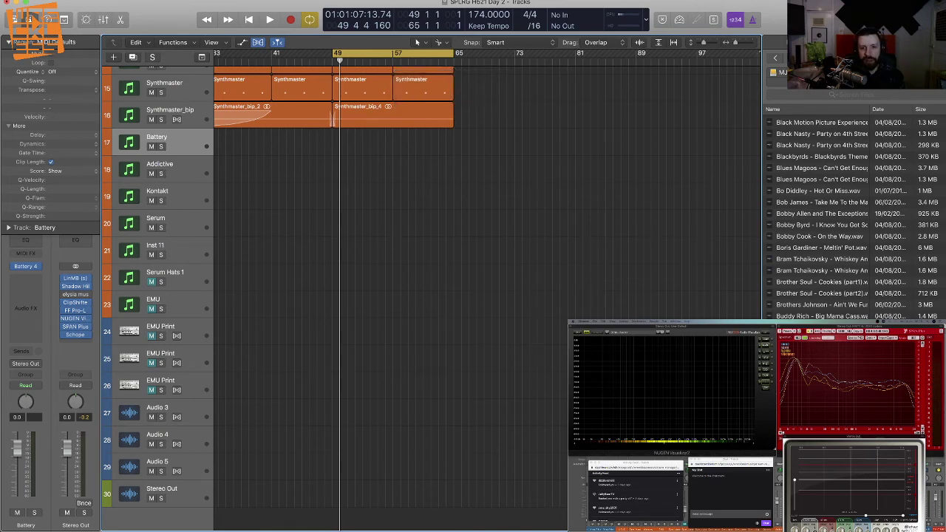
Step: Browse to the BEATS & BREAKS folder of Sample Genie Samples inside Sample Packs
left_click(781, 72)
left_click(797, 178)
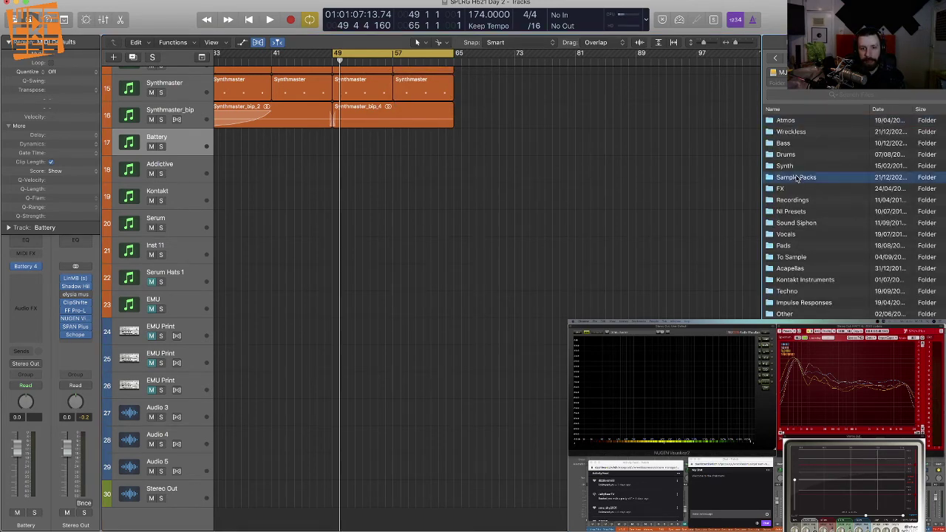
key("super+Down")
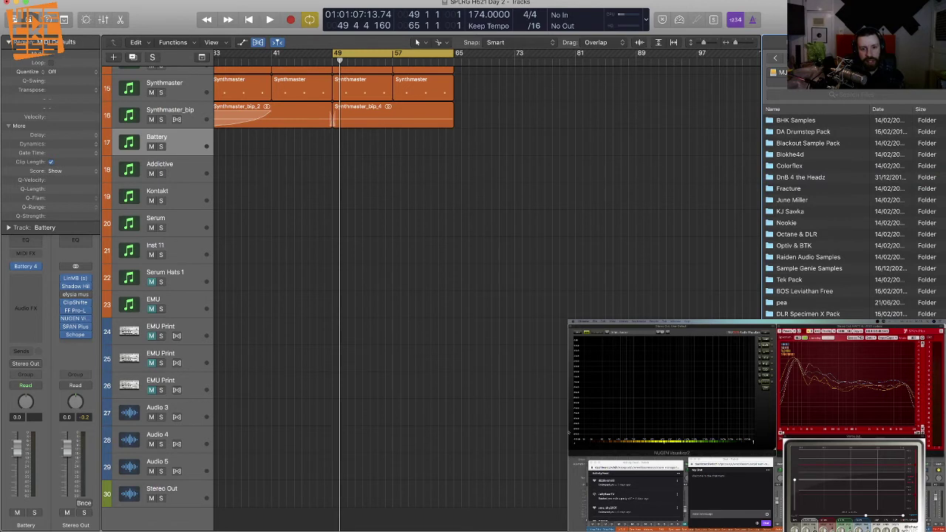
double_click(806, 268)
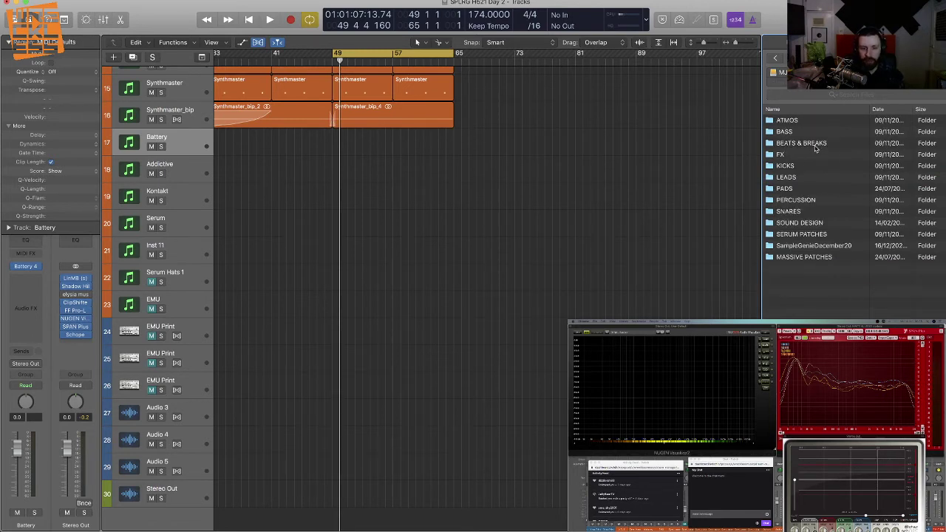
key("super+Down")
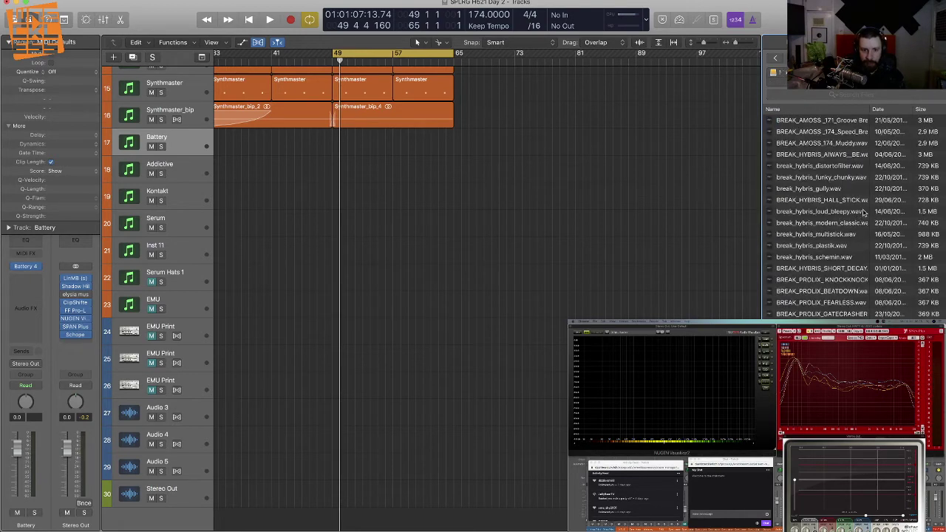
Step: Audition break samples from the BEATS & BREAKS folder, including BREAK_AMOSS_174_Speed and Breaks - State of Mind 3.wav
left_click(838, 133)
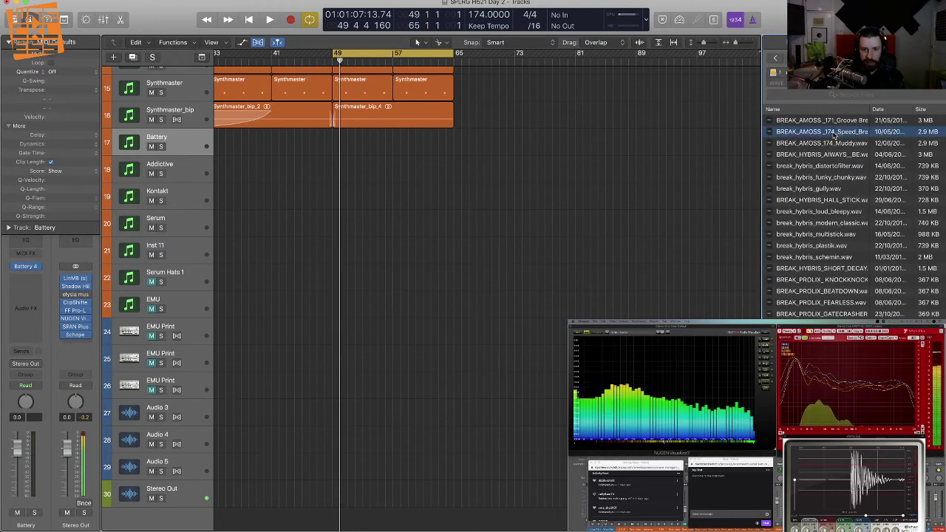
left_click(837, 324)
scroll(835, 302, "down", 4)
scroll(835, 303, "down", 2)
left_click(833, 299)
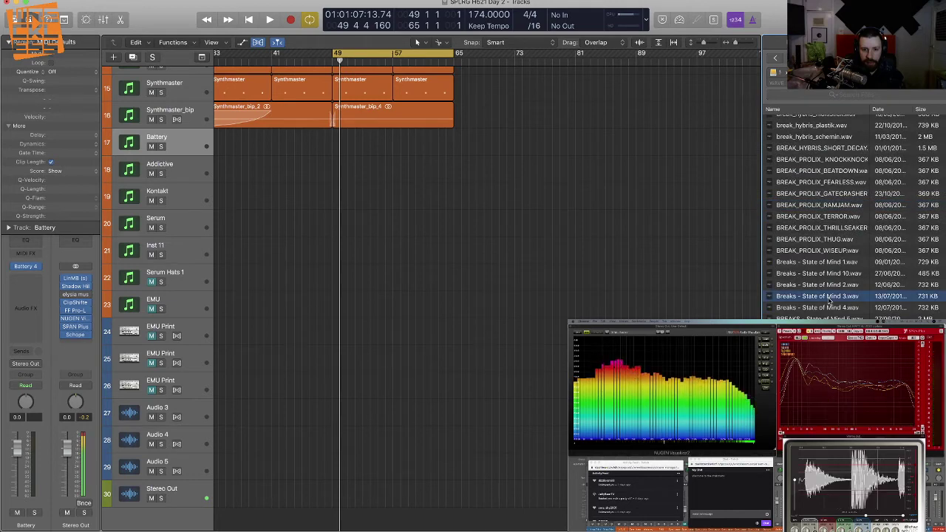
scroll(833, 298, "down", 6)
scroll(835, 221, "down", 5)
left_click(821, 194)
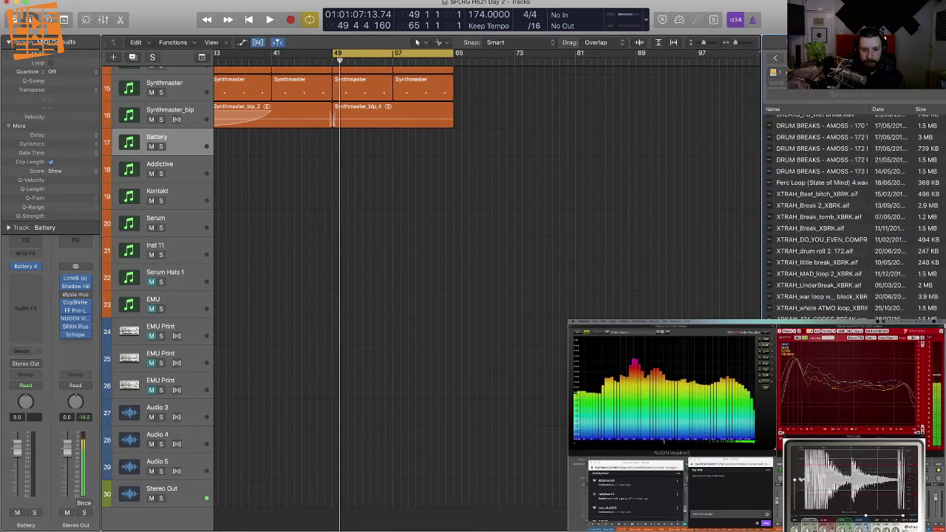
Step: Audition further samples in the list, including KICK_DCBREAKS_28, HYBRIS_Break_Stomper_172 and ARKAIK_174_CODEC BREAK
left_click(820, 233)
scroll(835, 244, "down", 5)
left_click(826, 253)
scroll(828, 244, "down", 5)
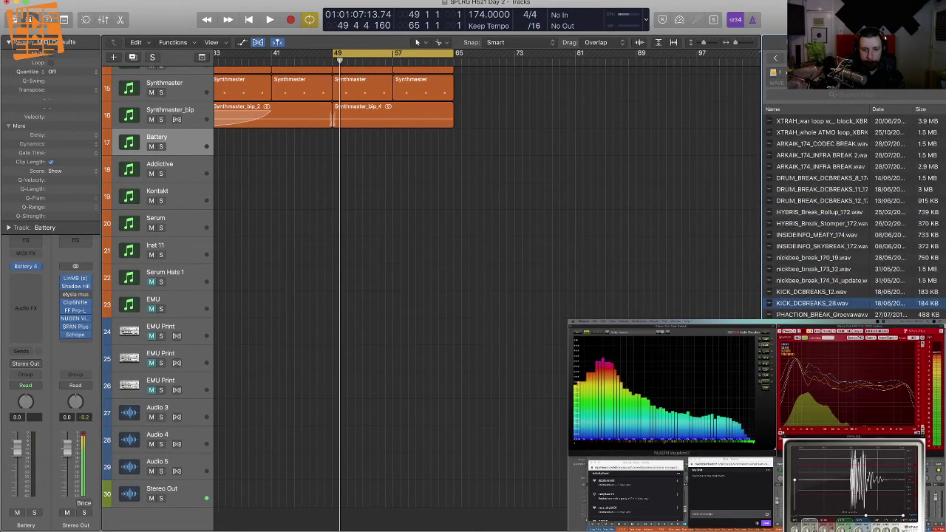
left_click(817, 217)
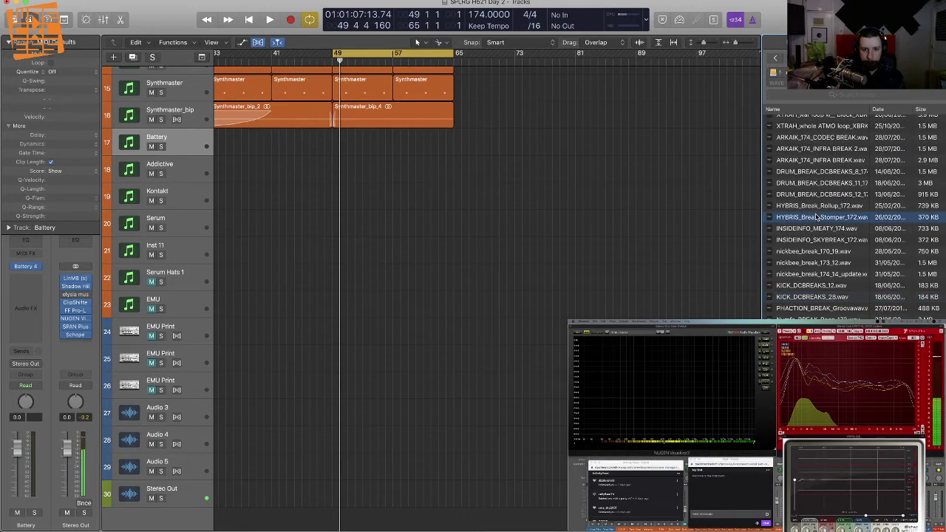
left_click(810, 138)
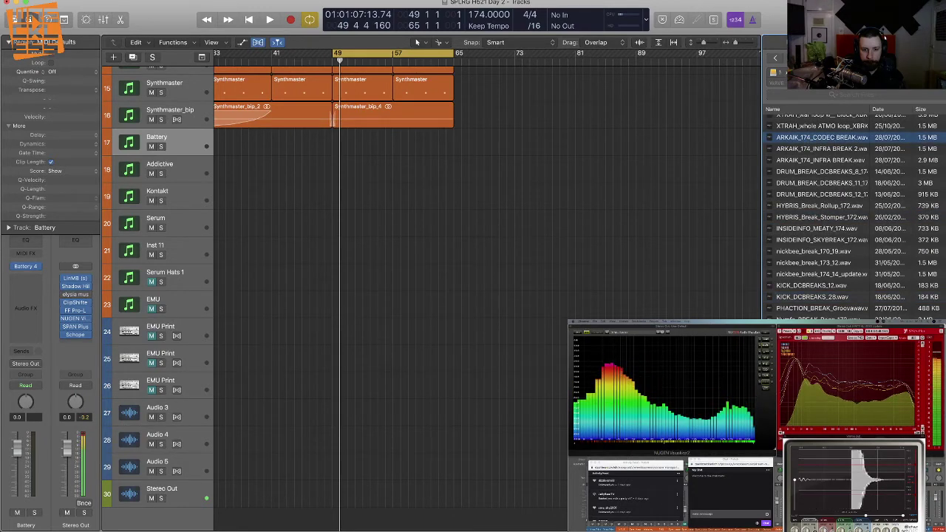
Step: Audition PHACTION_BREAK_Soft Amen_174 and place it on the Audio 3 track at bar 49
left_click(817, 318)
scroll(832, 273, "down", 5)
left_click(820, 250)
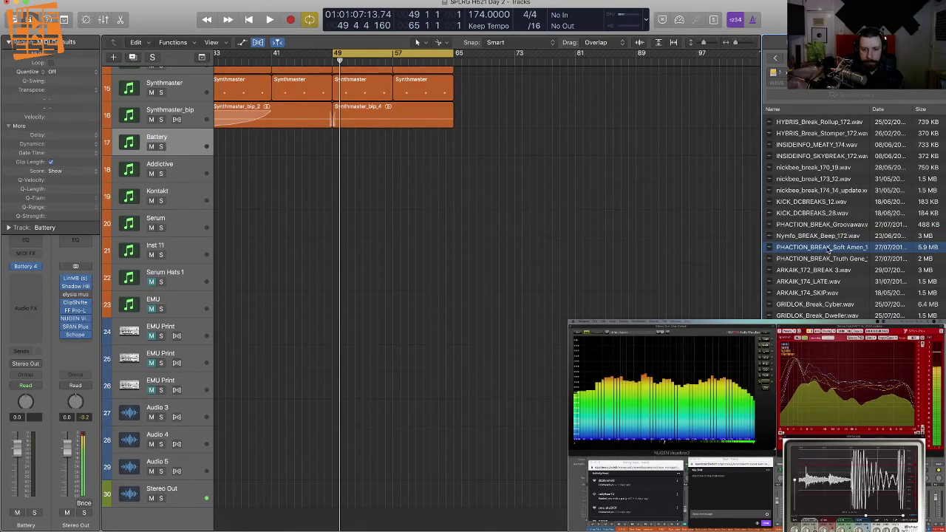
left_click_drag(829, 250, 333, 418)
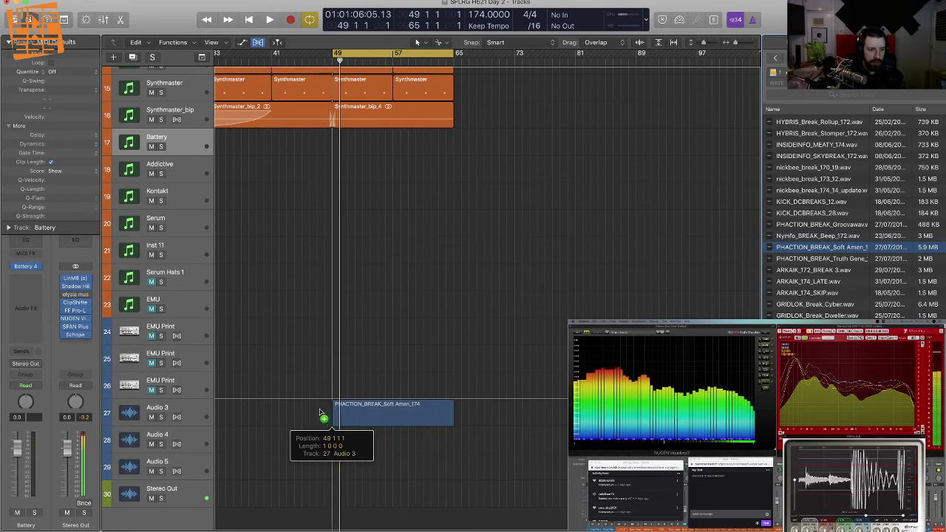
left_click_drag(290, 396, 290, 394)
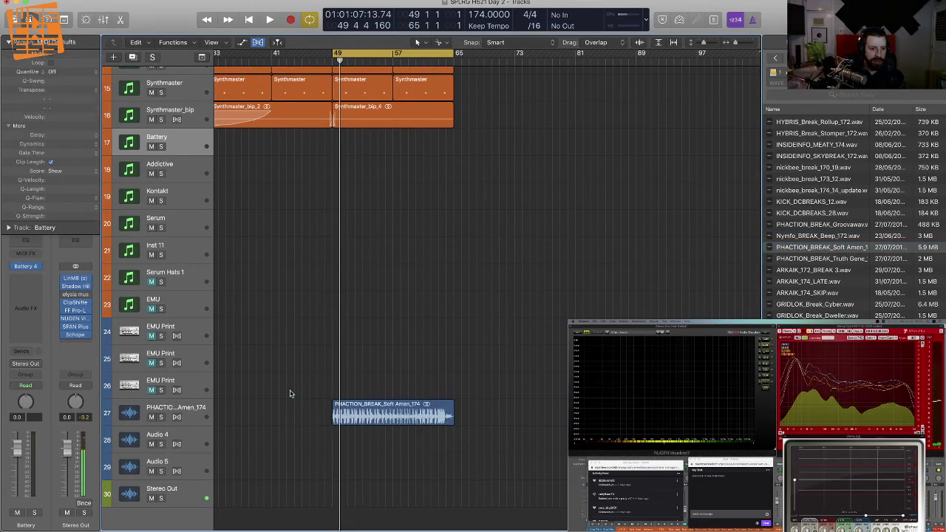
Step: Play the Soft Amen break with the synths and set its track fader to -2.3 dB
key("space")
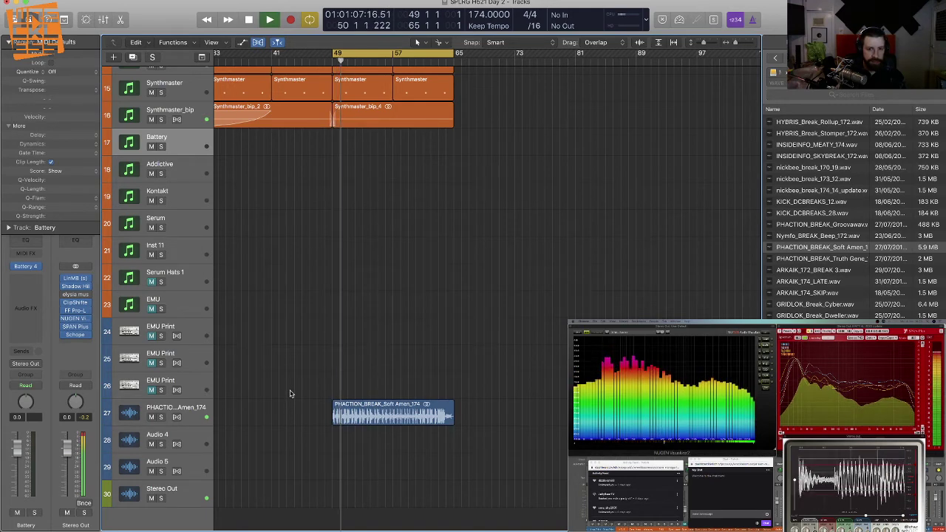
left_click(174, 413)
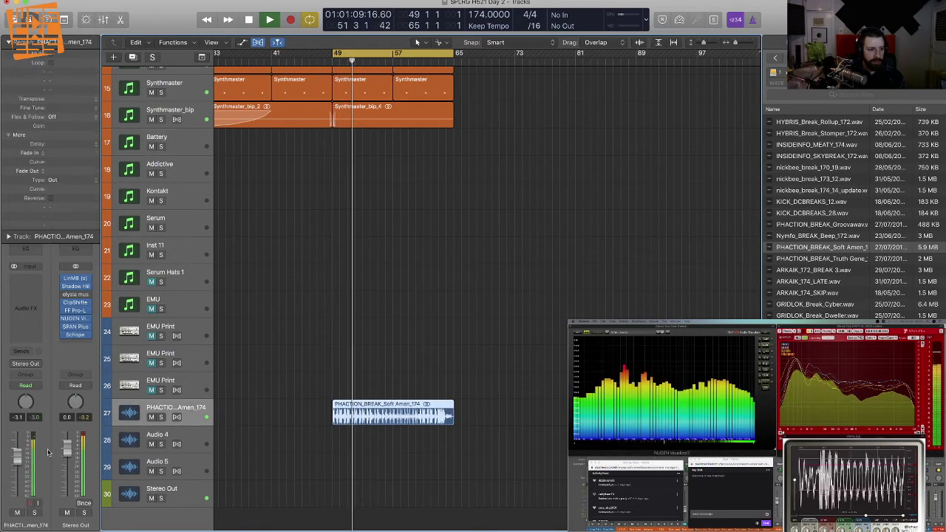
left_click_drag(20, 458, 20, 451)
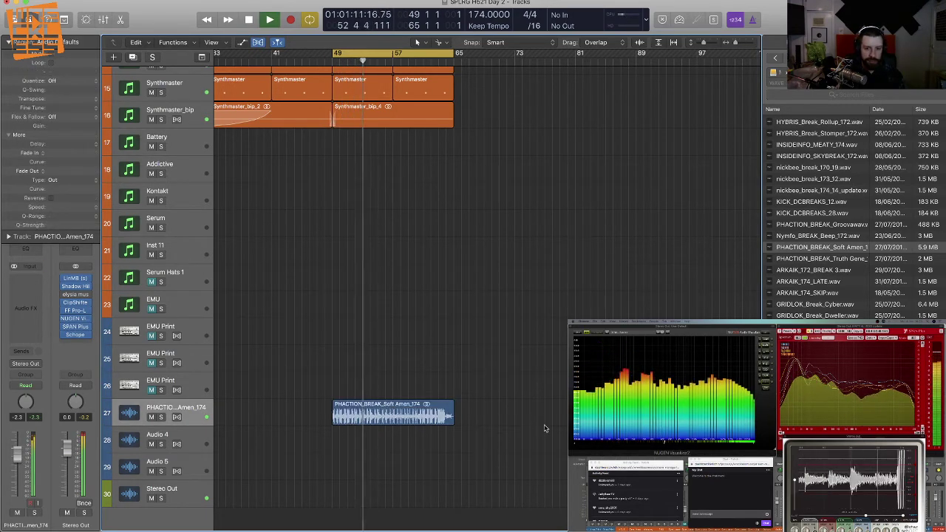
key("space")
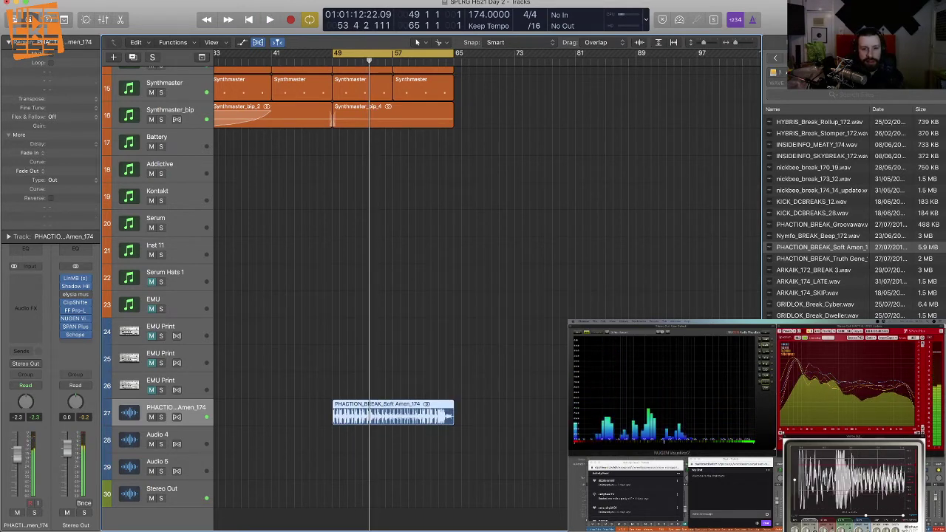
Step: Audition other breaks and replace the Soft Amen region with the Nymfo_BREAK_YouKno sample at bar 49 on the same track
key("Delete")
left_click(816, 304)
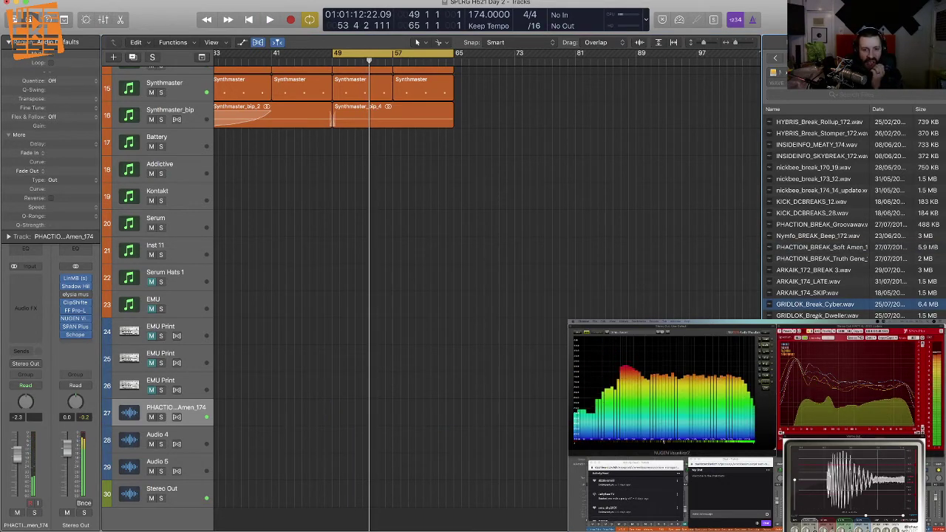
left_click(816, 316)
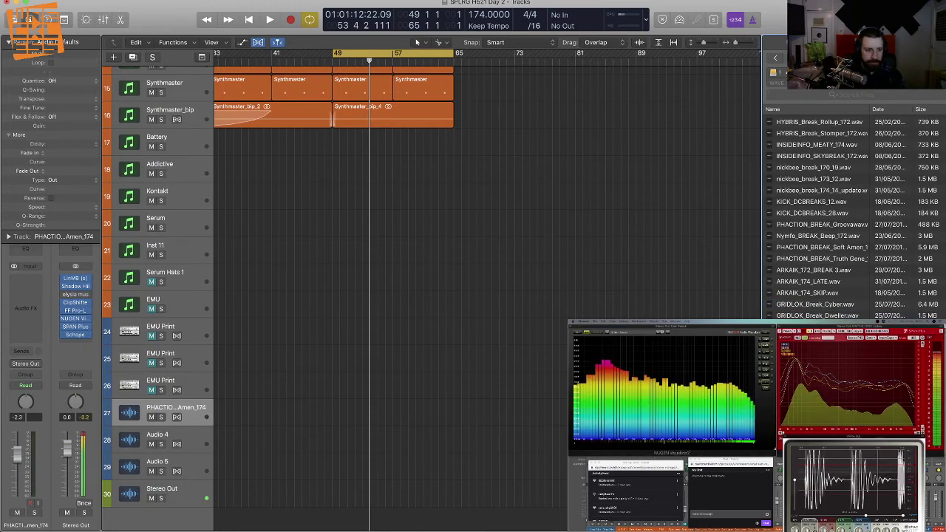
left_click_drag(817, 407, 332, 418)
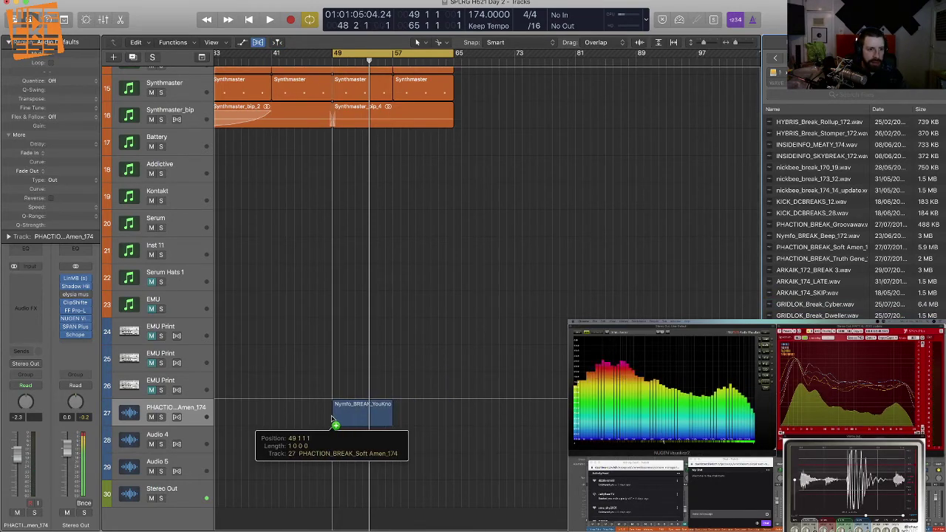
Step: Play the Nymfo break at bar 49 with the synths, and delete its region from the track
left_click_drag(443, 444, 443, 443)
key("space")
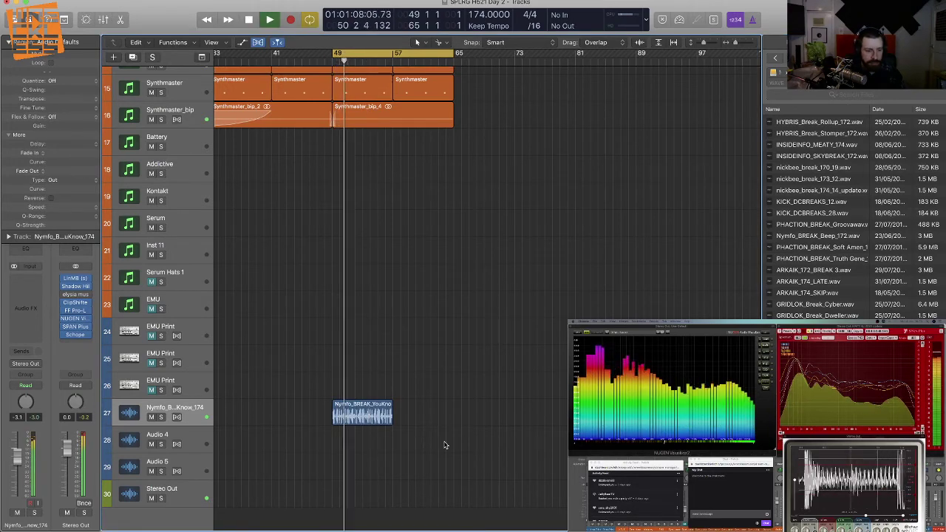
left_click_drag(438, 442, 301, 420)
key("BackSpace")
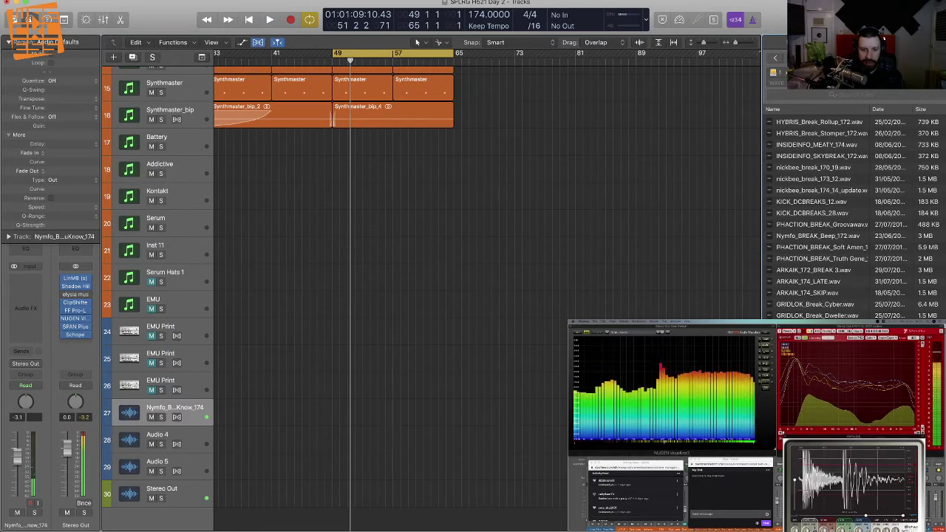
Step: Try the PHACTION Junglist_174 break at bar 49 on the same track against the synths
left_click_drag(820, 384, 331, 416)
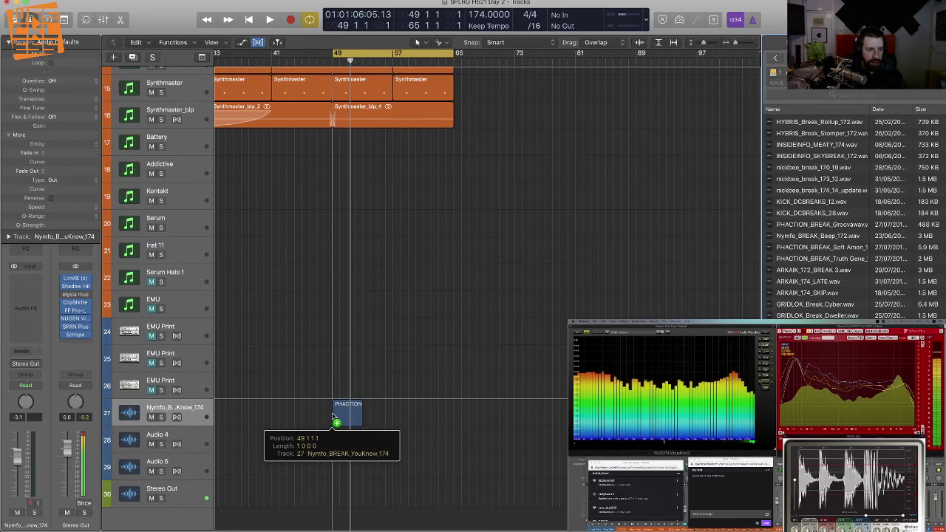
left_click_drag(406, 429, 399, 430)
key("space")
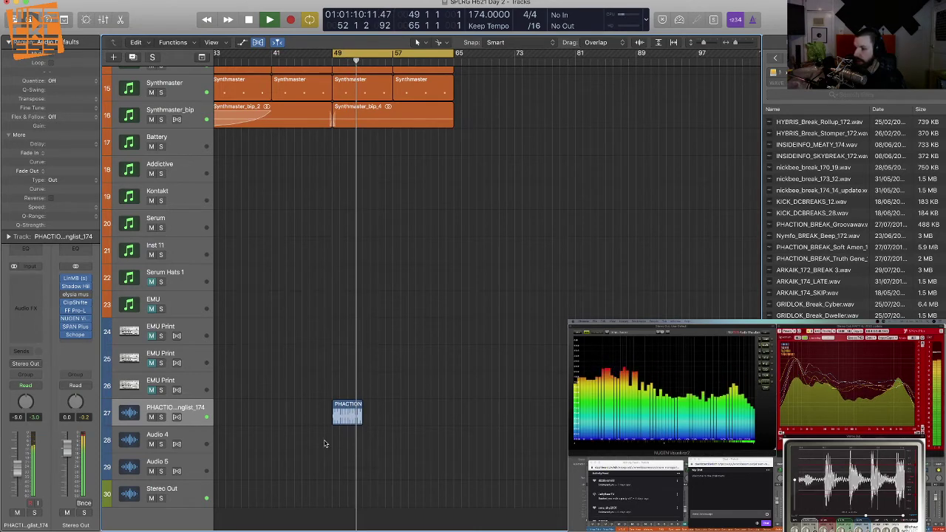
key("space")
left_click_drag(427, 419, 306, 408)
key("Delete")
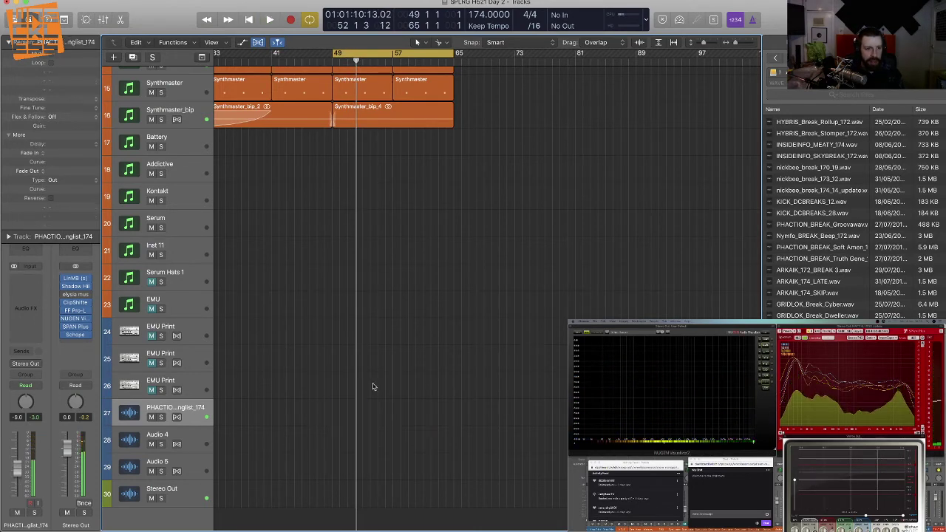
Step: Play the synths without a break, and search the whole sample library for "glitch"
key("space")
key("space")
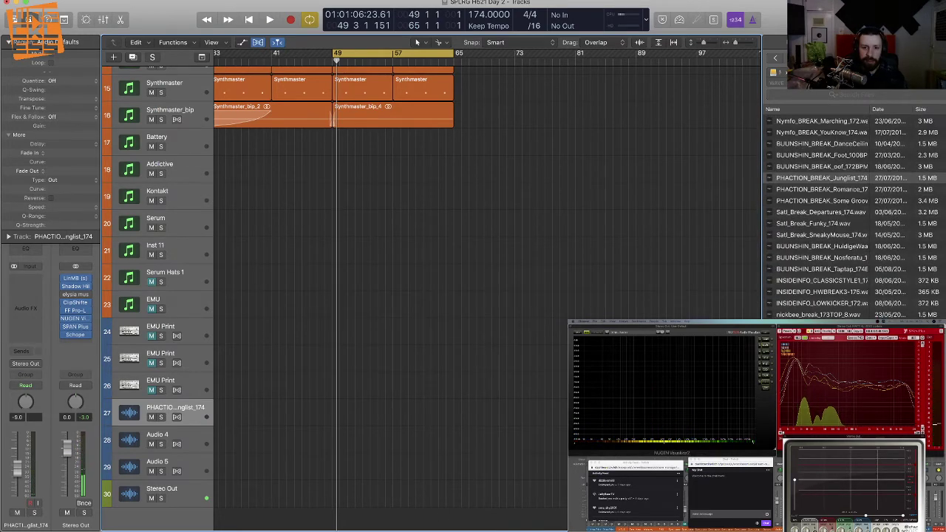
left_click(801, 72)
key("super+Up")
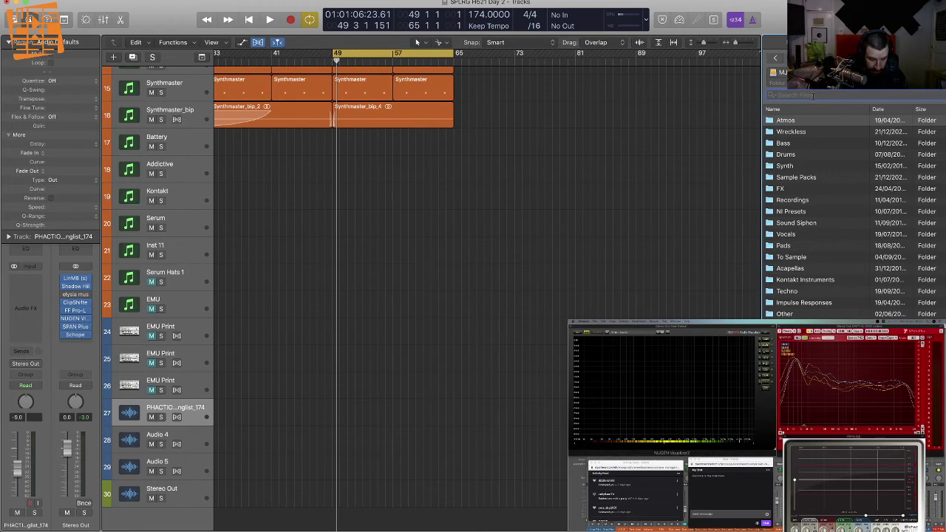
type("glitch")
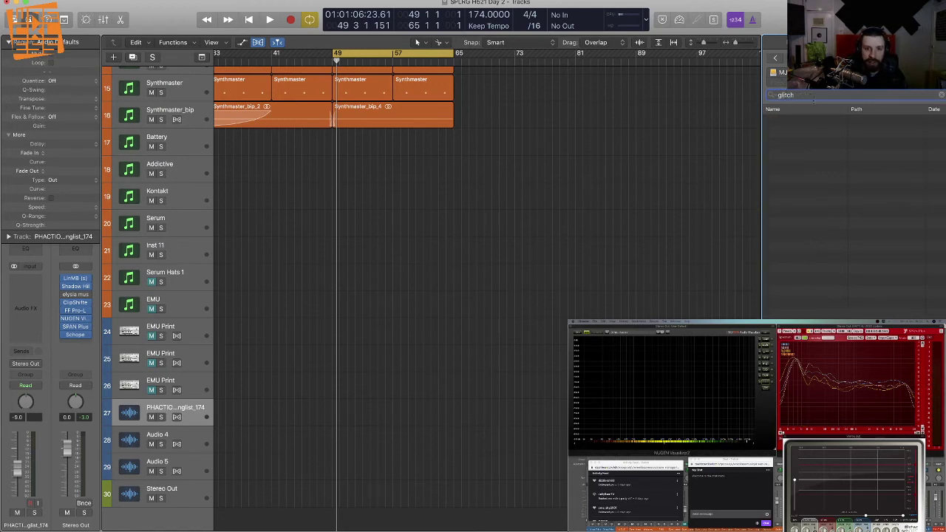
Step: Audition the first glitch samples in the list, including the HYBRIS glitch loop, Glitchy fx and Glitch[75] Capsized
left_click(807, 122)
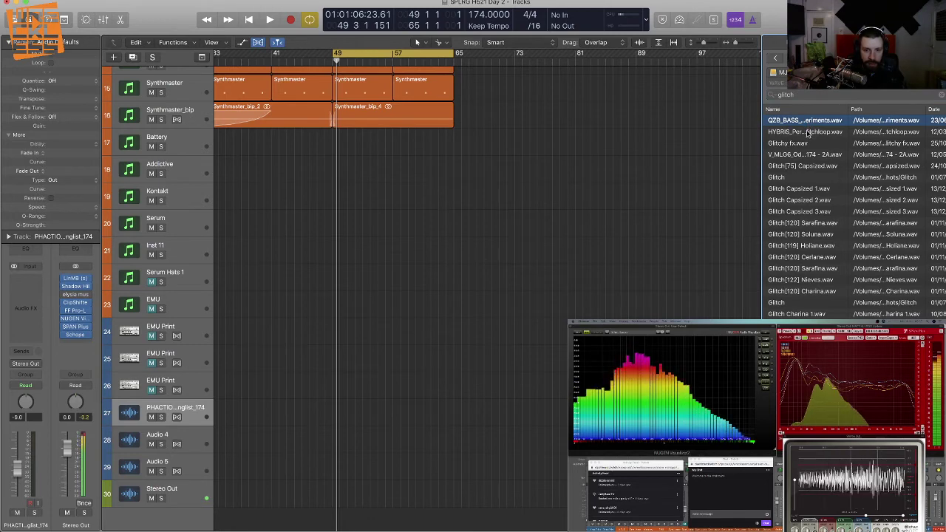
left_click(805, 131)
left_click(796, 144)
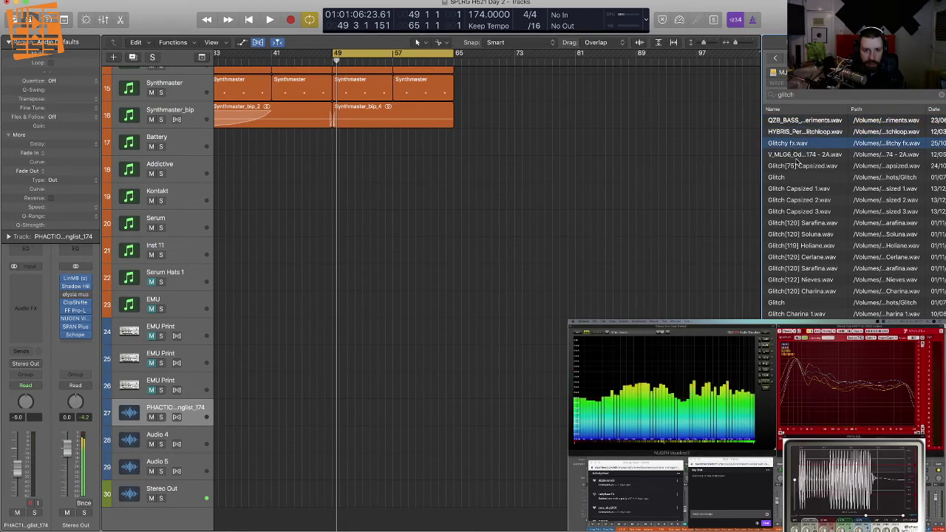
left_click(805, 155)
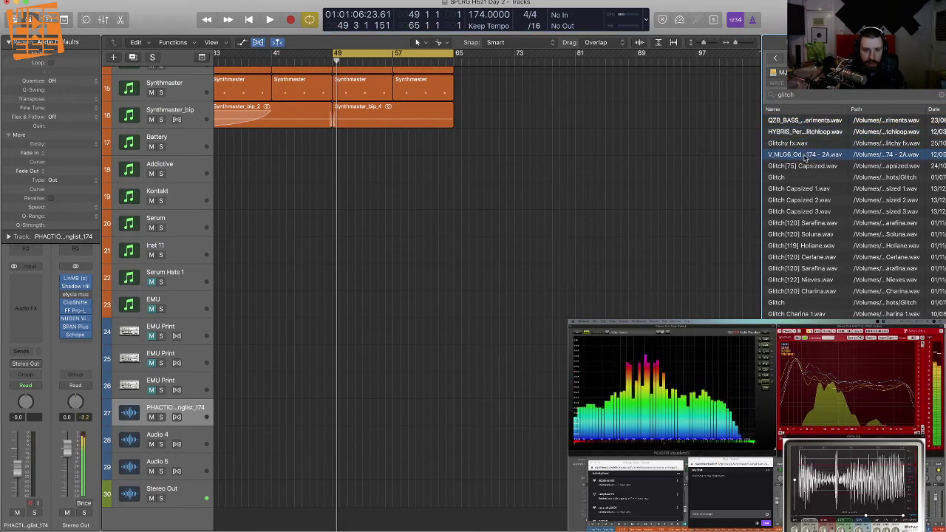
left_click(803, 166)
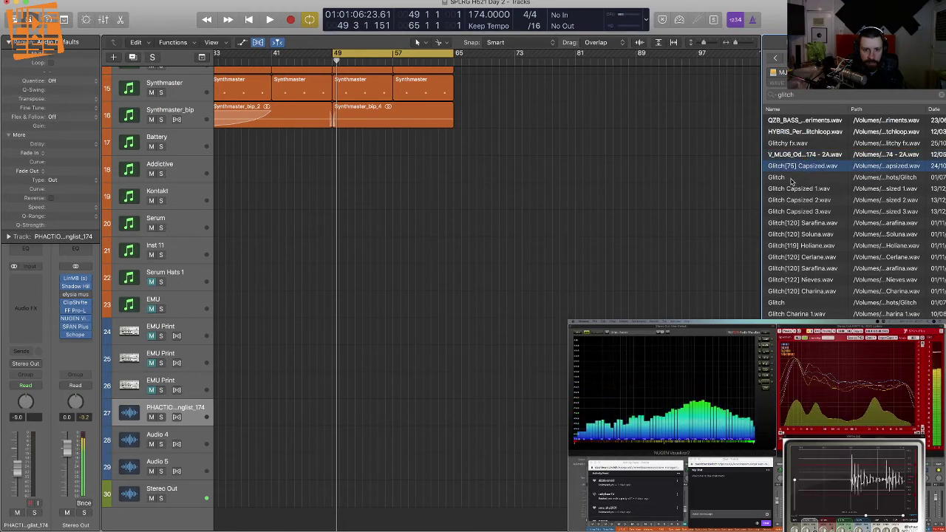
left_click(796, 179)
left_click(807, 167)
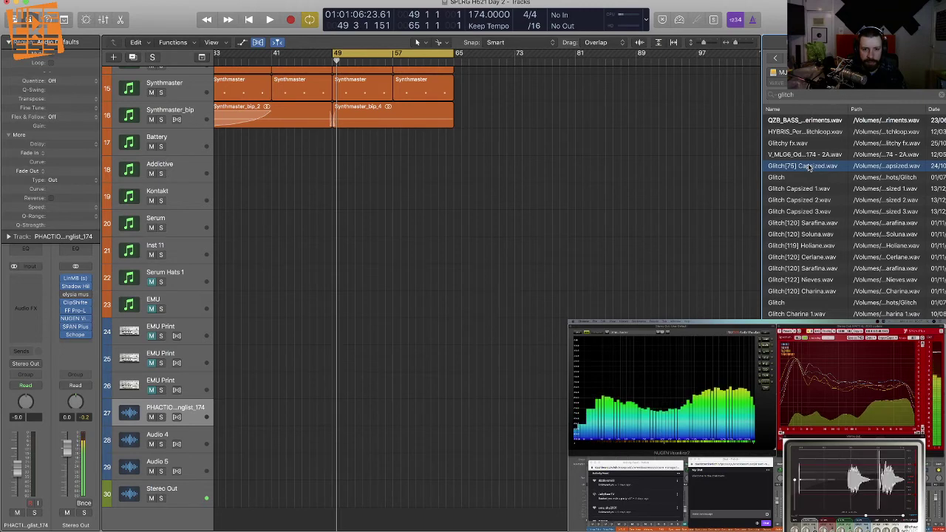
Step: Place Glitch[75] Capsized on track 27 at bar 49 and play it with the synths
left_click_drag(730, 182, 363, 419)
key("space")
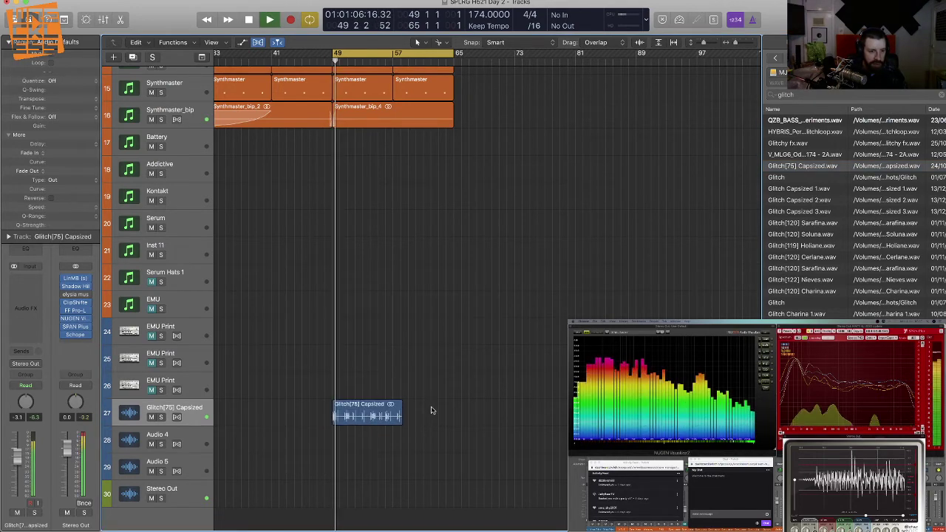
key("super+Right")
key("super+Right")
key("super+Right")
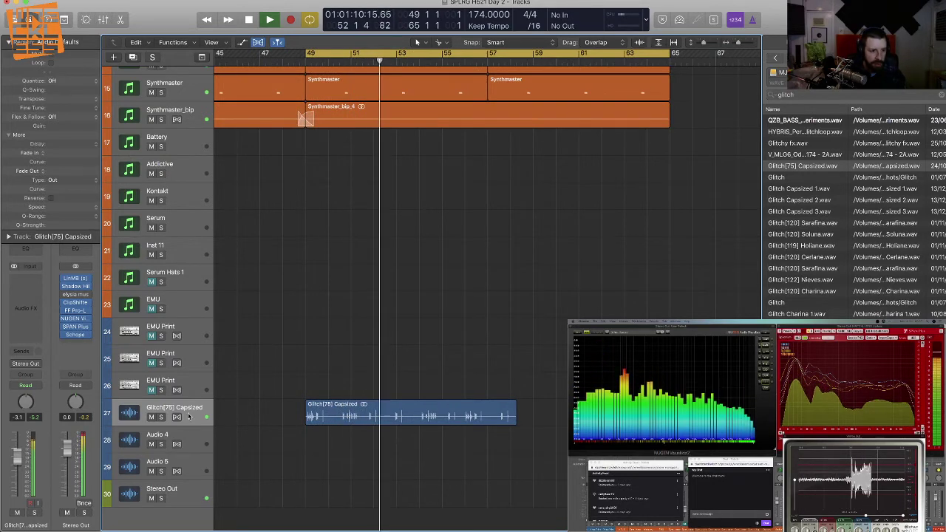
Step: Enable Flex on the Capsized track and compress its region to end at bar 57, checking it in playback
left_click(178, 417)
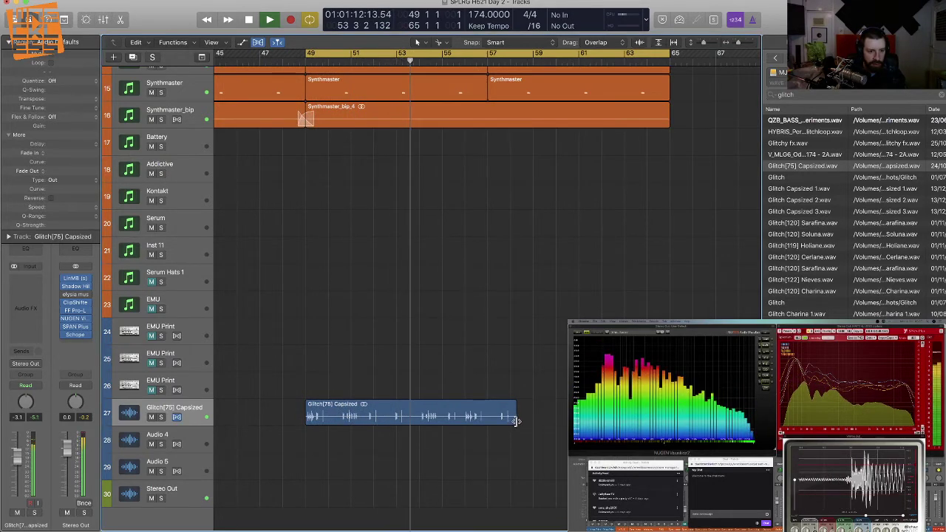
key("space")
left_click_drag(515, 423, 487, 421)
key("space")
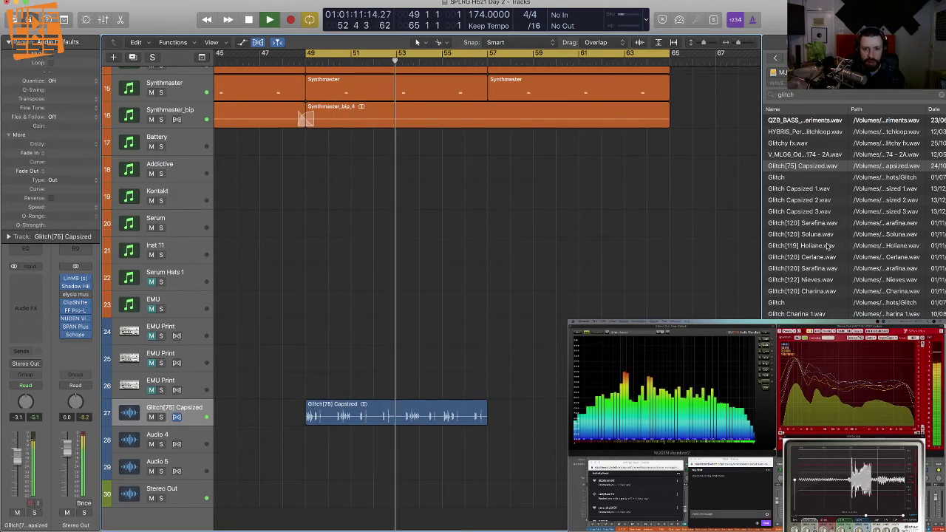
Step: Audition further glitch samples, including Glitch[120] Soluna, Glitch[120] Sarafina and Glitch Freya 3
key("space")
left_click(806, 235)
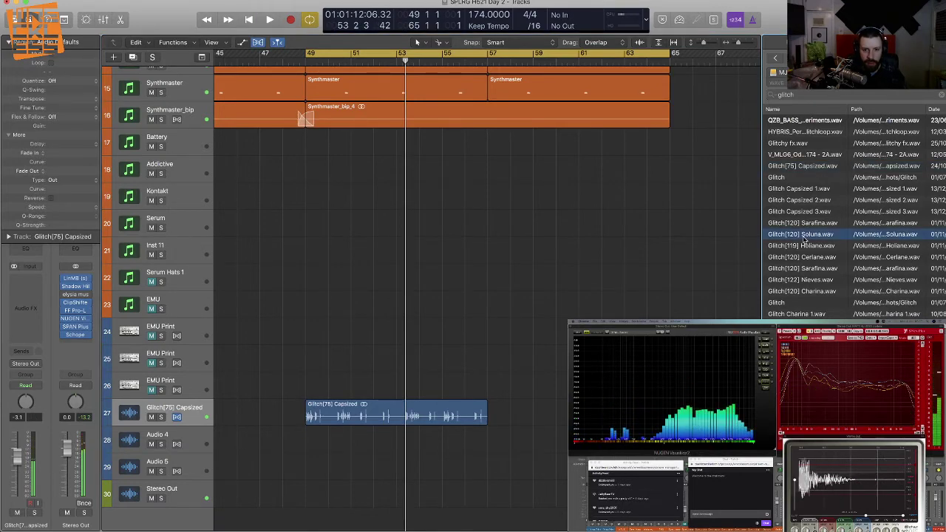
left_click(810, 269)
scroll(813, 315, "down", 2)
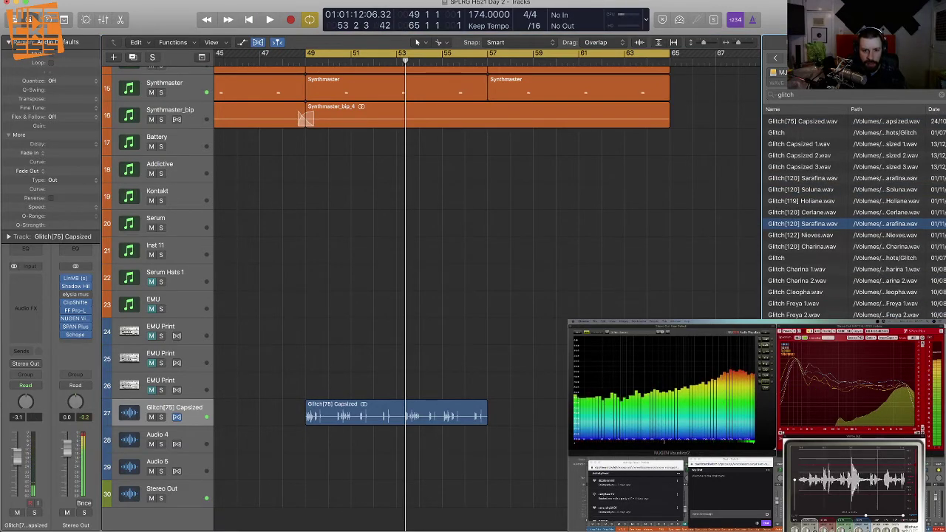
scroll(851, 214, "down", 6)
left_click(794, 172)
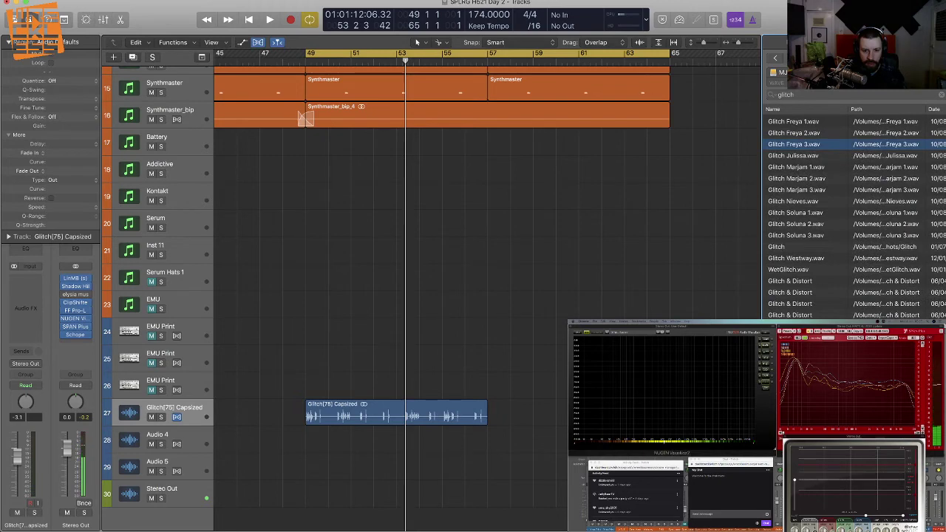
Step: Find the BOP 170 glitch loops among the results and audition several, including loop 21
scroll(797, 311, "down", 10)
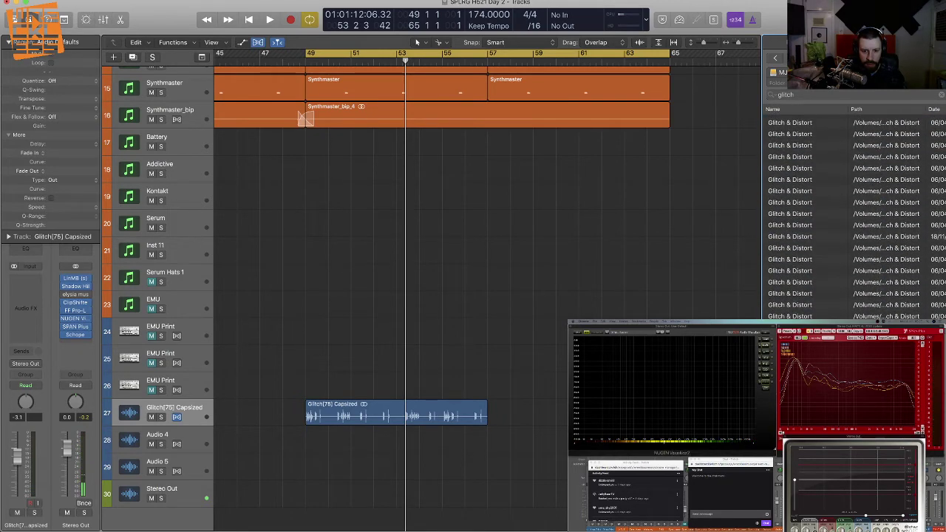
scroll(806, 305, "down", 15)
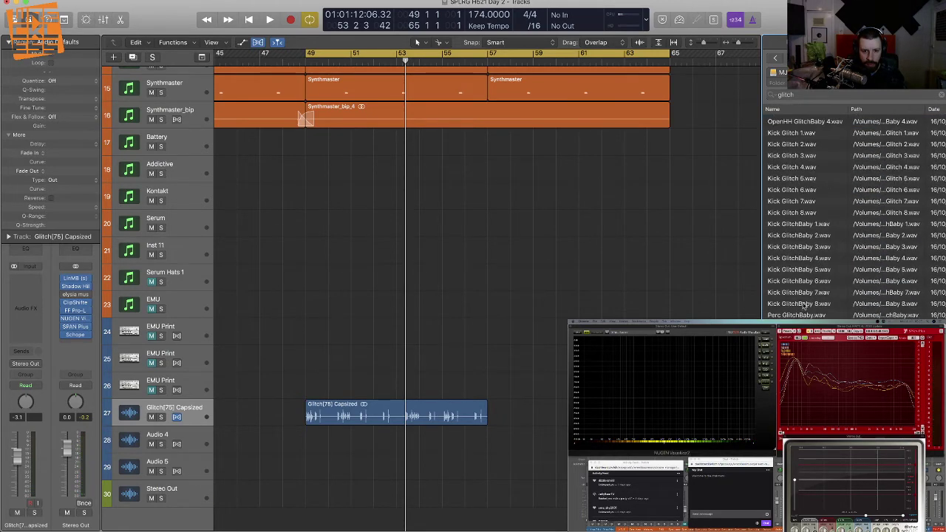
scroll(806, 306, "down", 15)
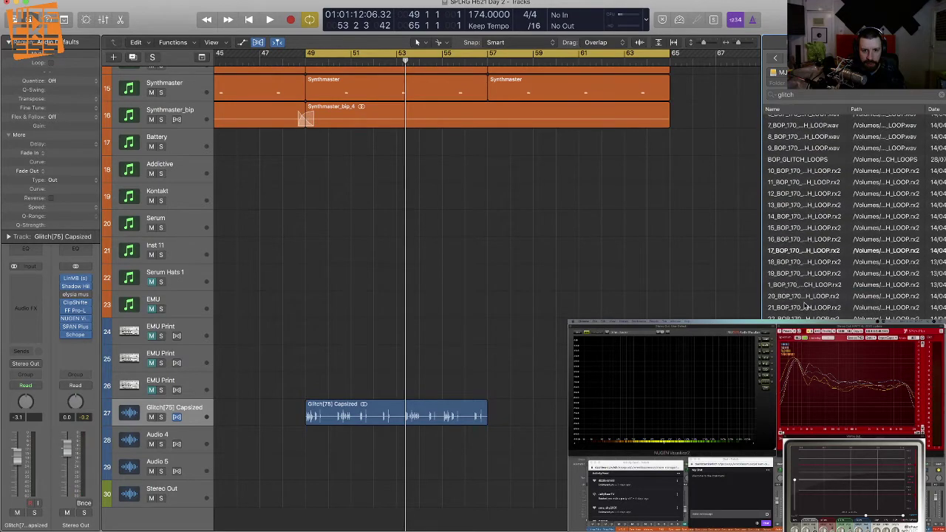
left_click(804, 307)
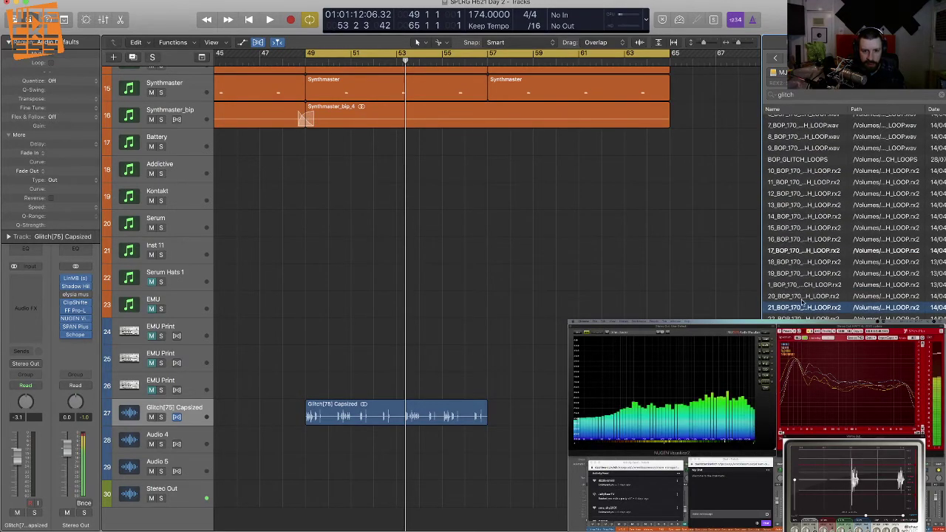
left_click(805, 252)
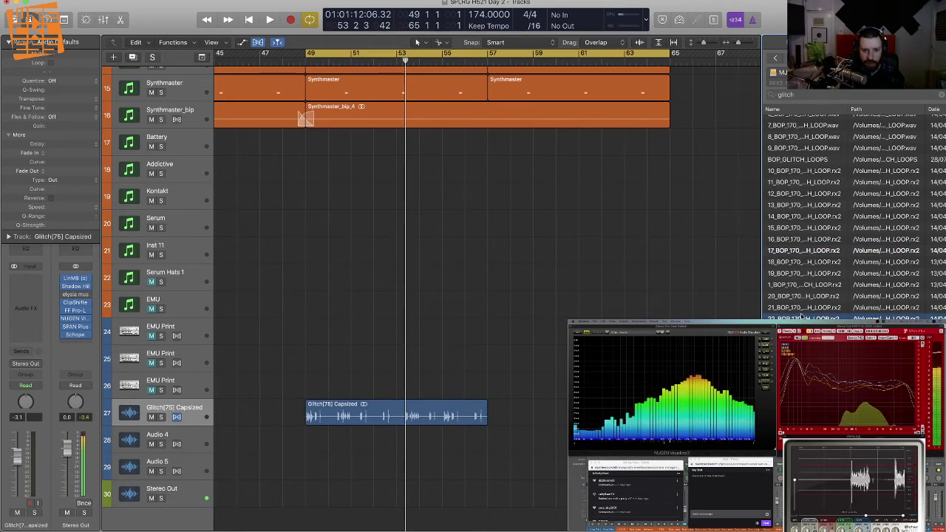
left_click(803, 308)
Step: Import 21_BOP_170_GLITCH_LOOP onto Audio 4 at bar 49 with the Crossfade fix method, and mute the Glitch[75] Capsized track
left_click_drag(803, 309, 311, 453)
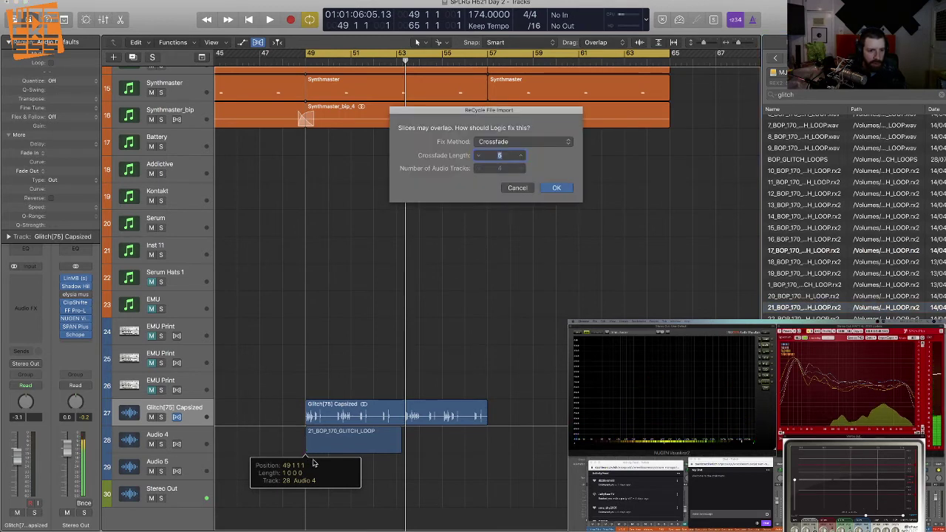
left_click(555, 188)
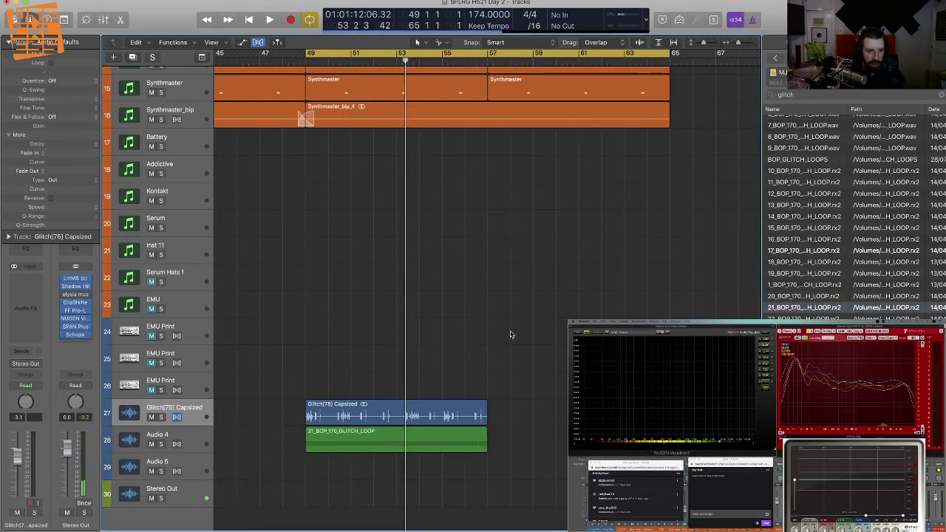
key("space")
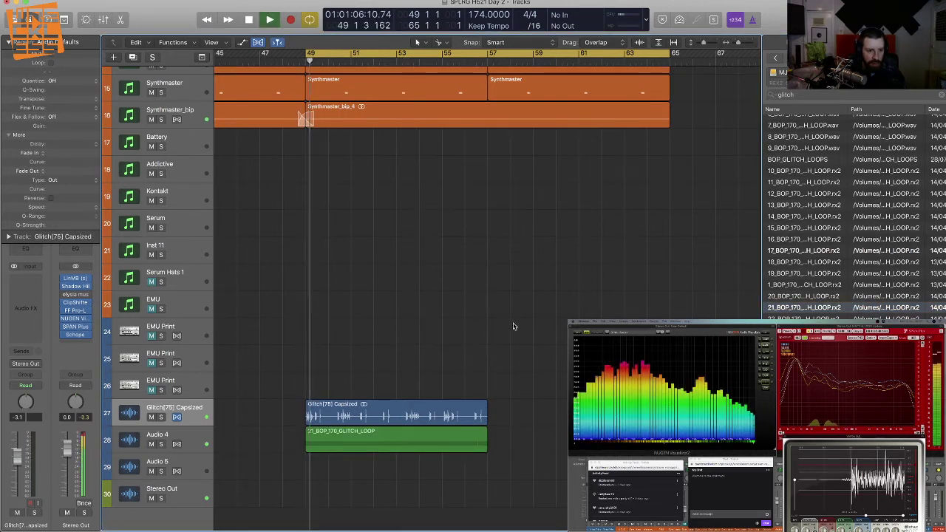
left_click(152, 418)
Step: Bounce the 21_BOP_170_GLITCH_LOOP region in place as audio and remove the original loop's track
left_click_drag(551, 460, 290, 441)
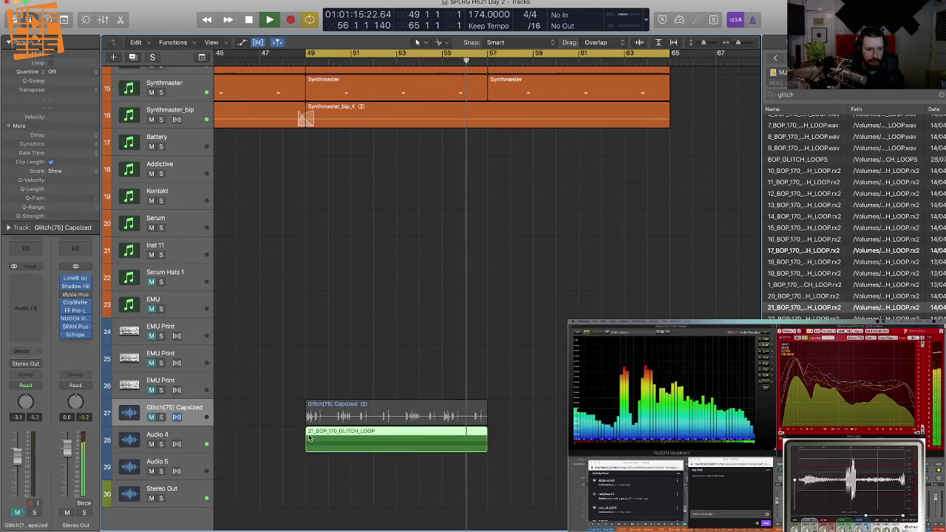
key("ctrl+b")
key("Return")
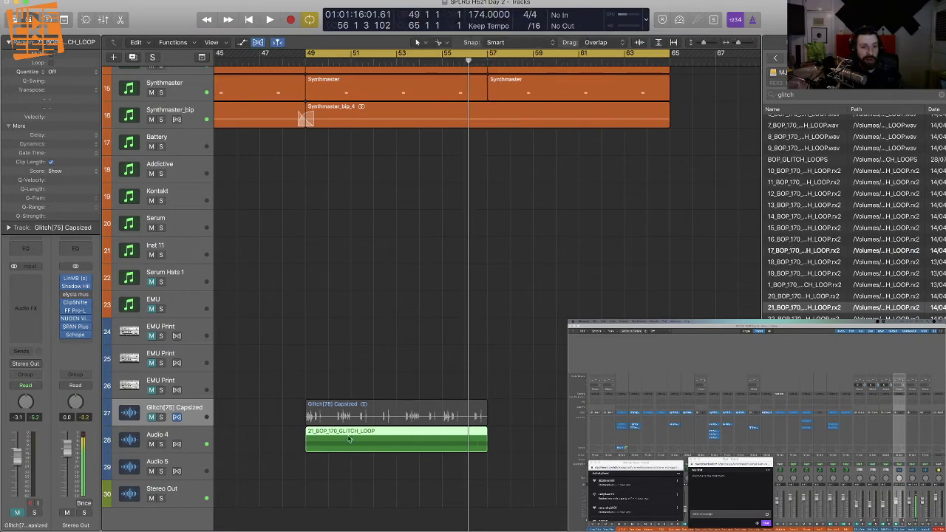
key("space")
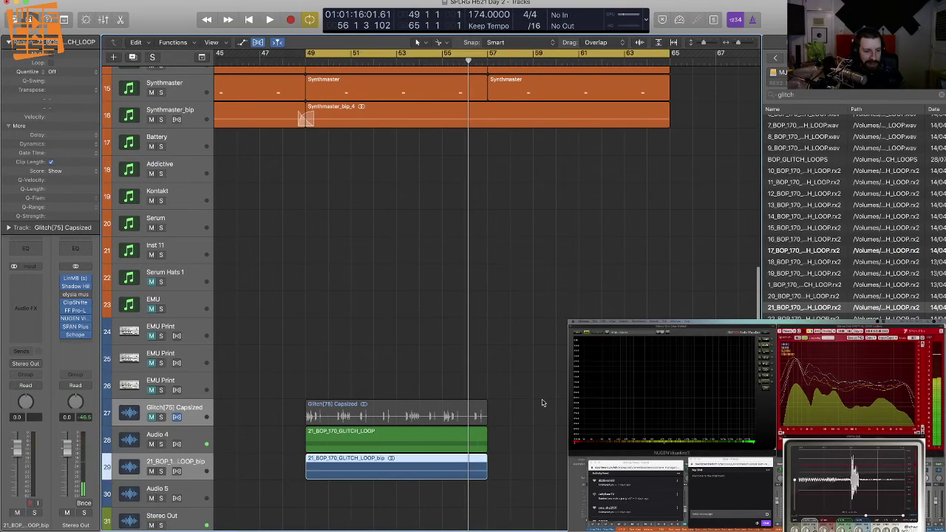
key("super+BackSpace")
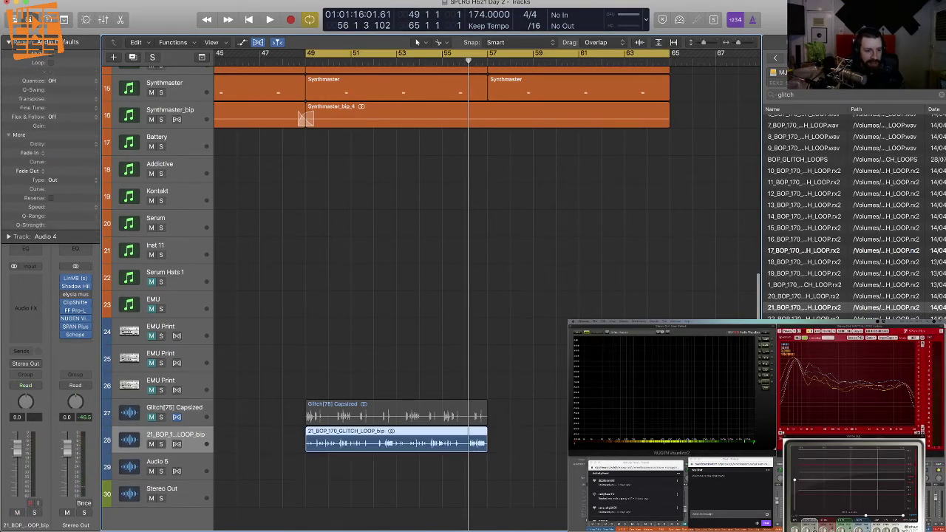
Step: Play the bounced BOP glitch loop with the synths and browse further BOP loops
key("space")
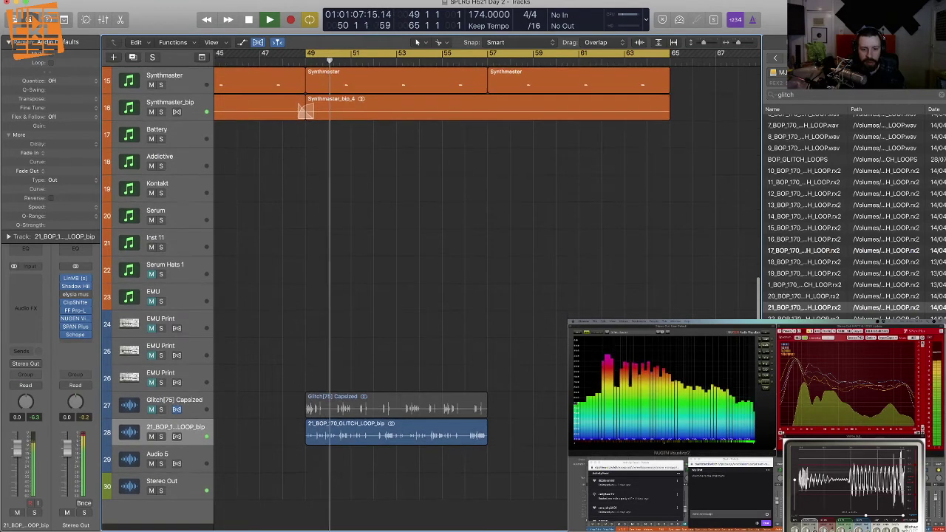
scroll(850, 236, "down", 4)
key("space")
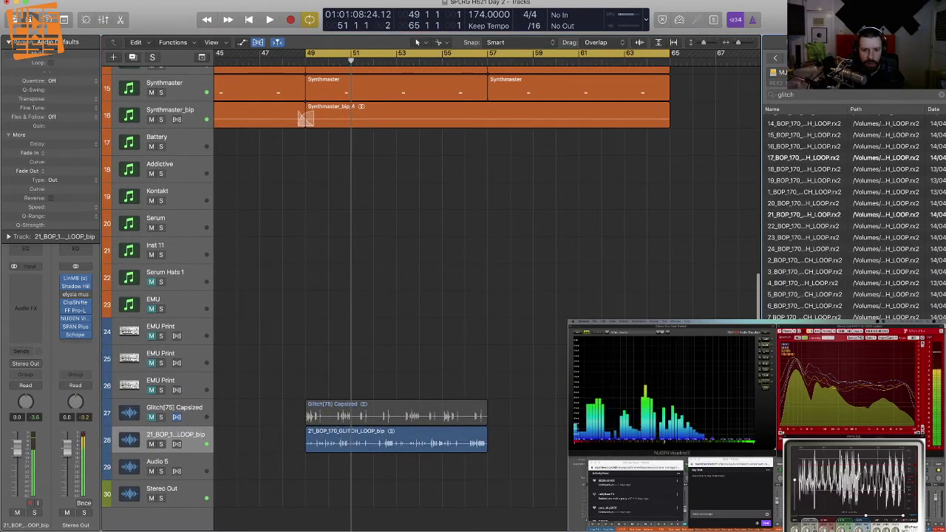
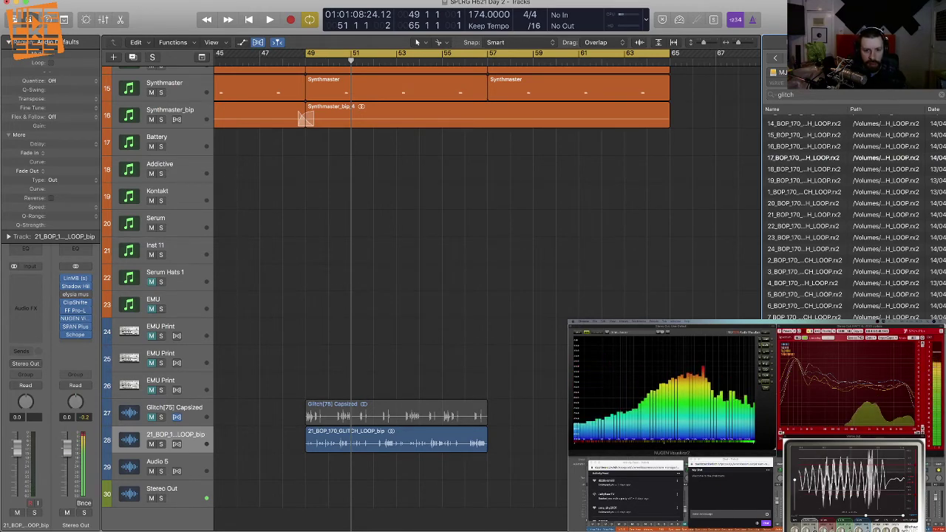
Step: Place KT_174_GlitchyBeat on Audio 5 at bar 49, repeat it up to bar 57, and play it with the other parts
left_click_drag(439, 469, 309, 471)
left_click_drag(371, 468, 486, 472)
key("space")
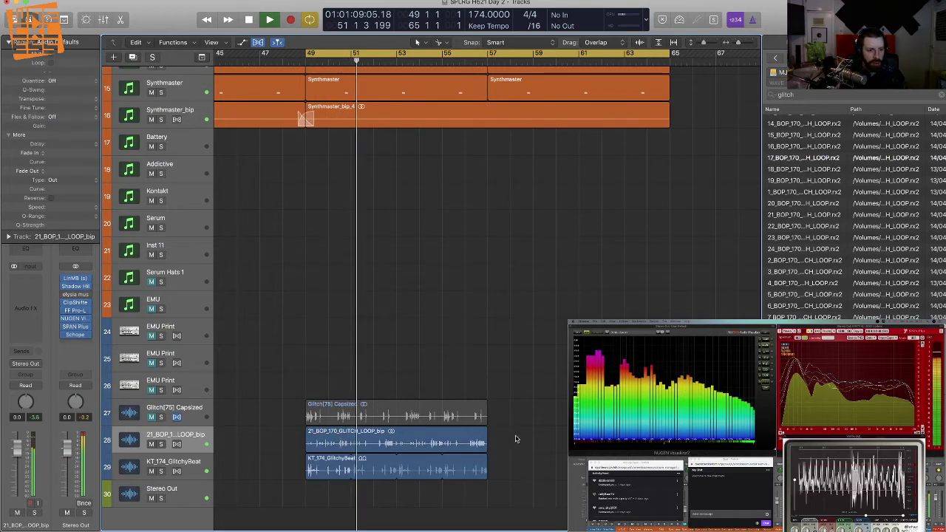
Step: Add an audio track below the KT_174_GlitchyBeat track and look through the project's audio files for a kick
left_click(360, 465)
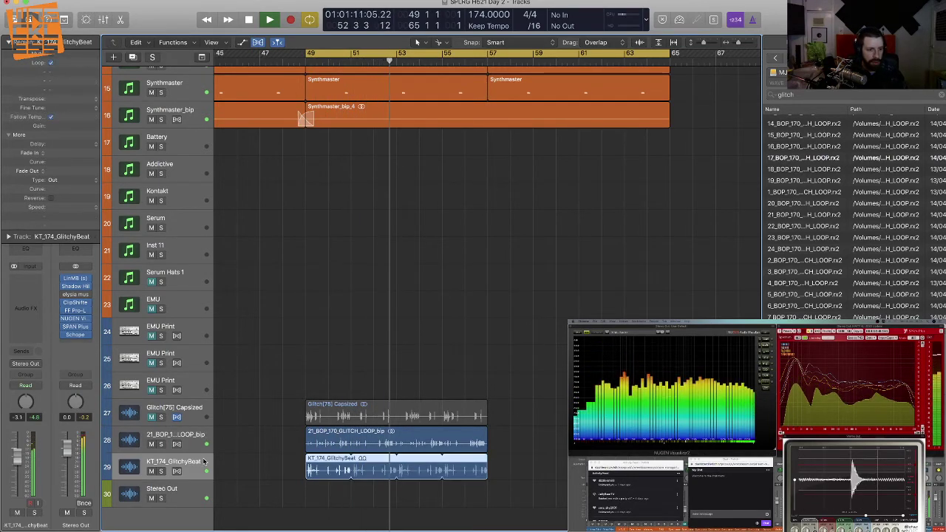
key("super+d")
key("ctrl+Up")
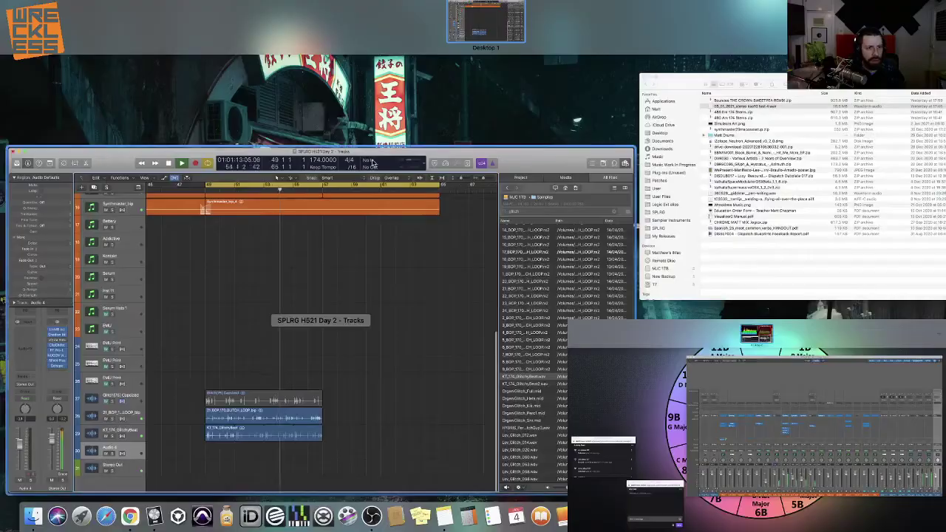
left_click(422, 249)
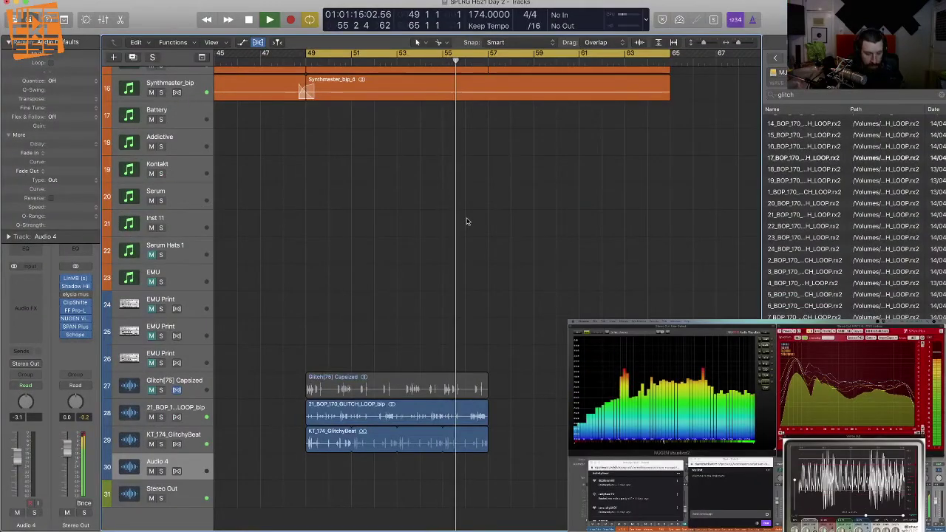
key("super+8")
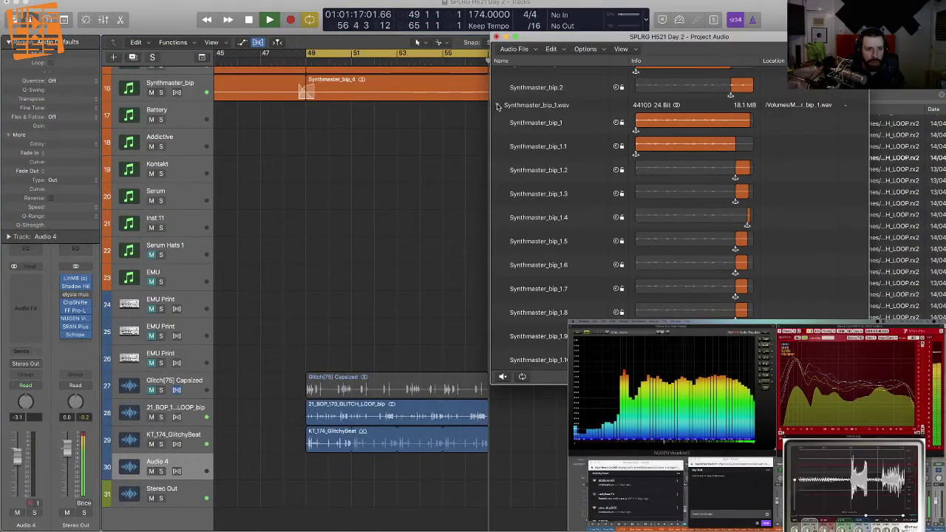
scroll(547, 191, "down", 15)
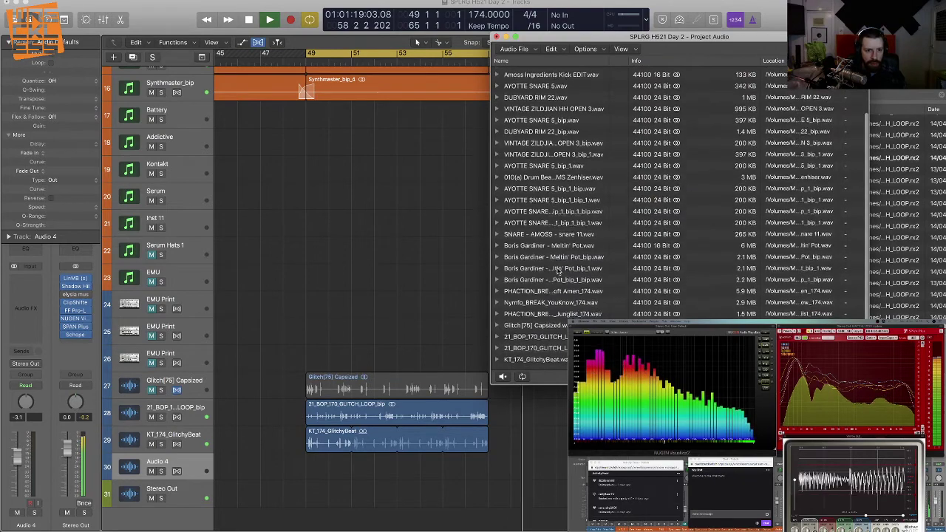
left_click(431, 215)
key("space")
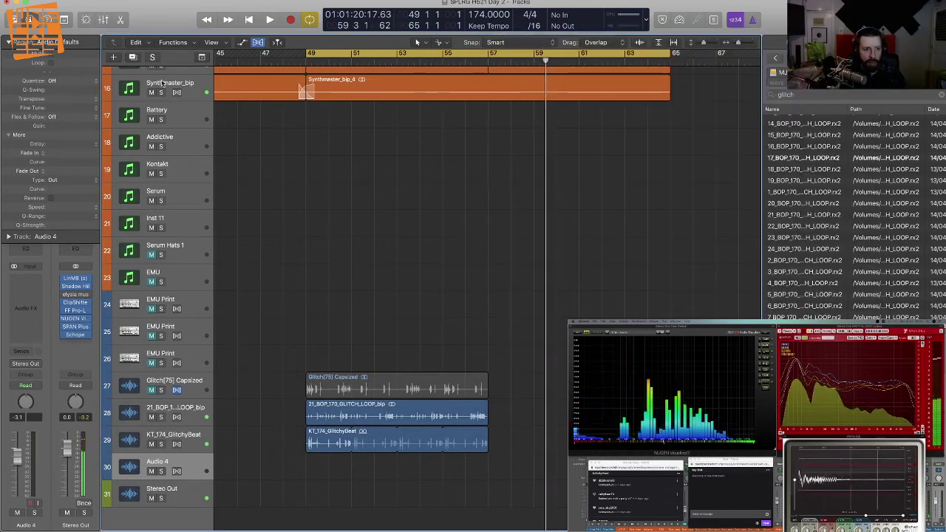
Step: Place Amoss Ingredients Kick EDIT.wav from the project's audio files on Audio 4 at bar 49 and play it
key("ctrl+Up")
left_click(481, 123)
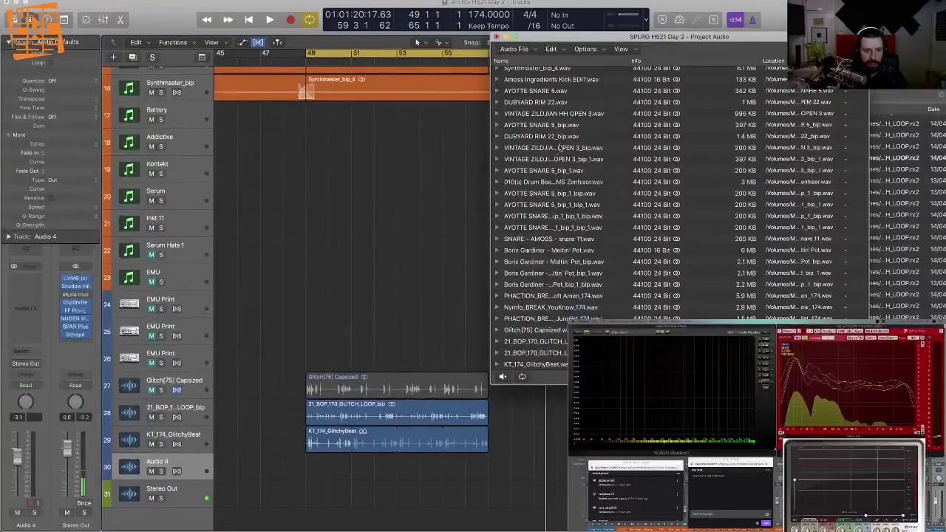
scroll(547, 148, "up", 3)
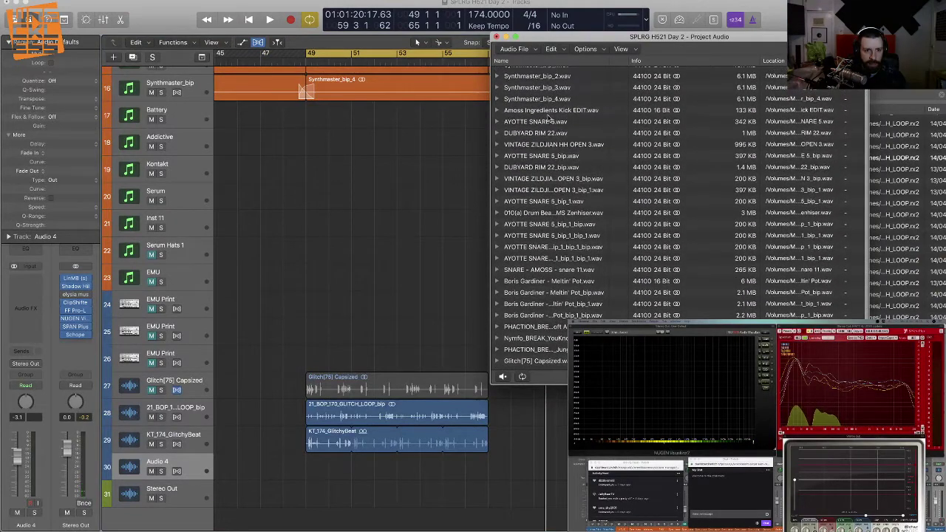
left_click(553, 112)
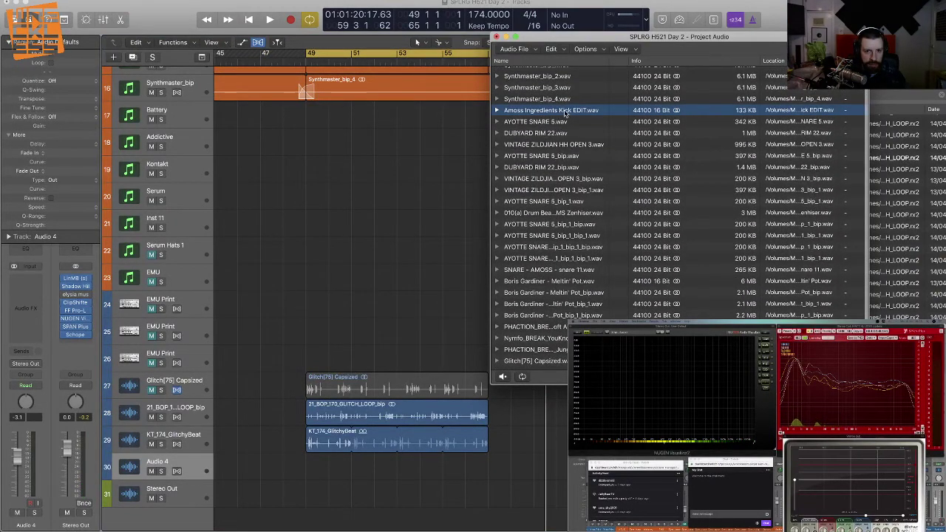
left_click_drag(309, 390, 310, 474)
left_click(357, 469)
key("space")
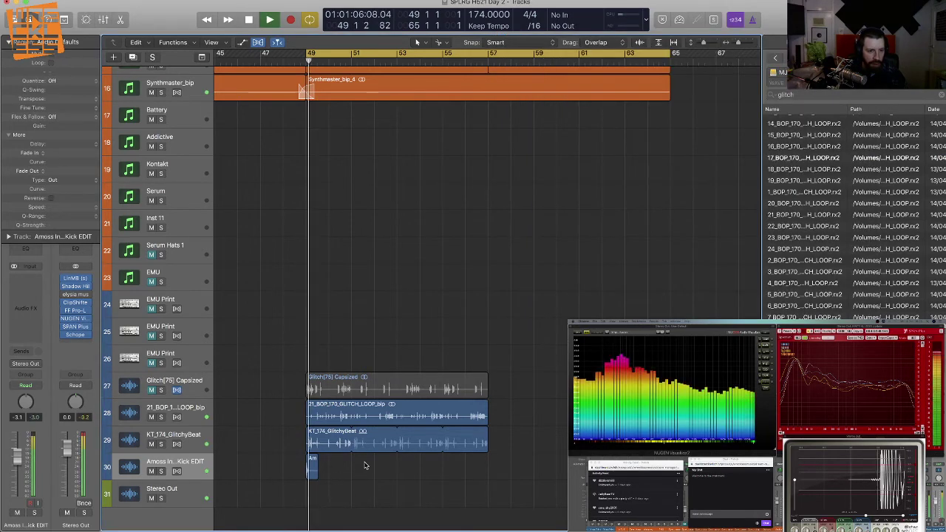
Step: Copy the Amoss kick to halfway between beats 3 and 4 of bar 49 and listen to the pattern
key("super+Right")
key("super+Right")
key("super+Right")
key("super+Right")
key("super+Right")
key("super+Right")
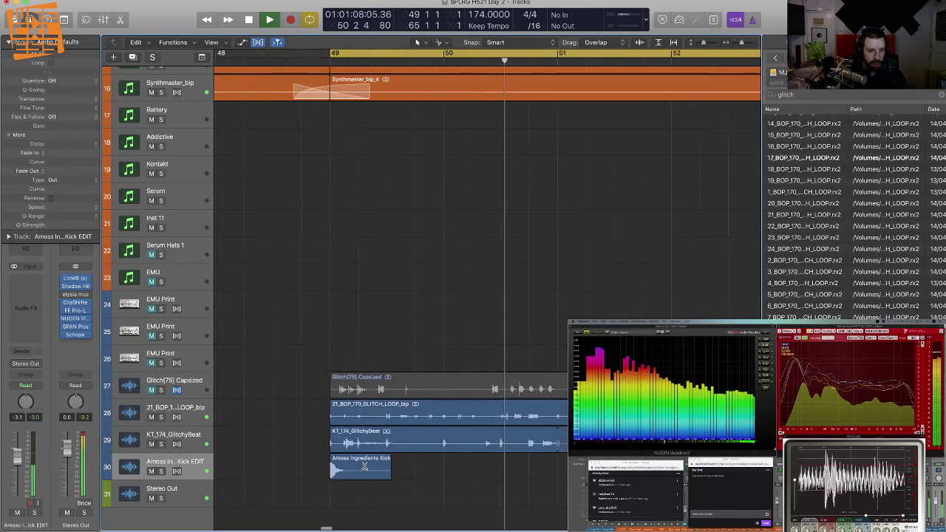
left_click_drag(325, 465, 414, 463)
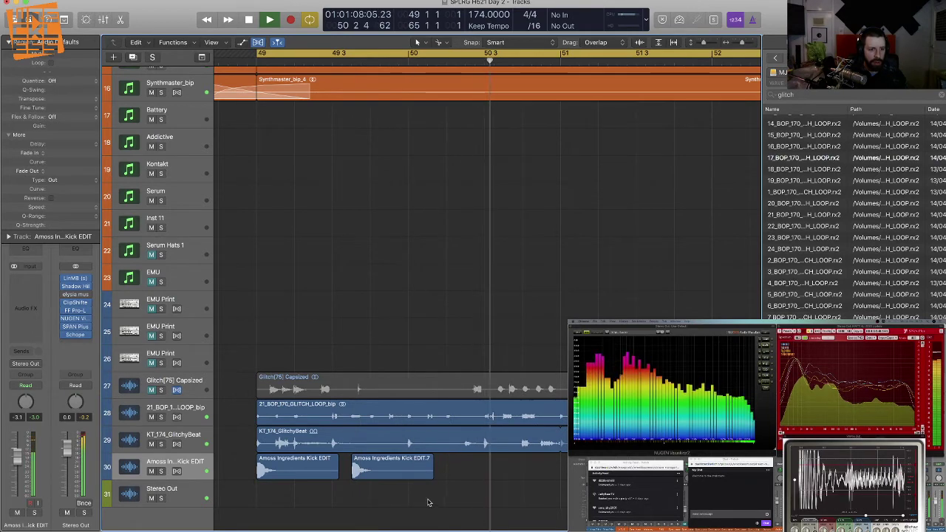
left_click_drag(434, 504, 290, 479)
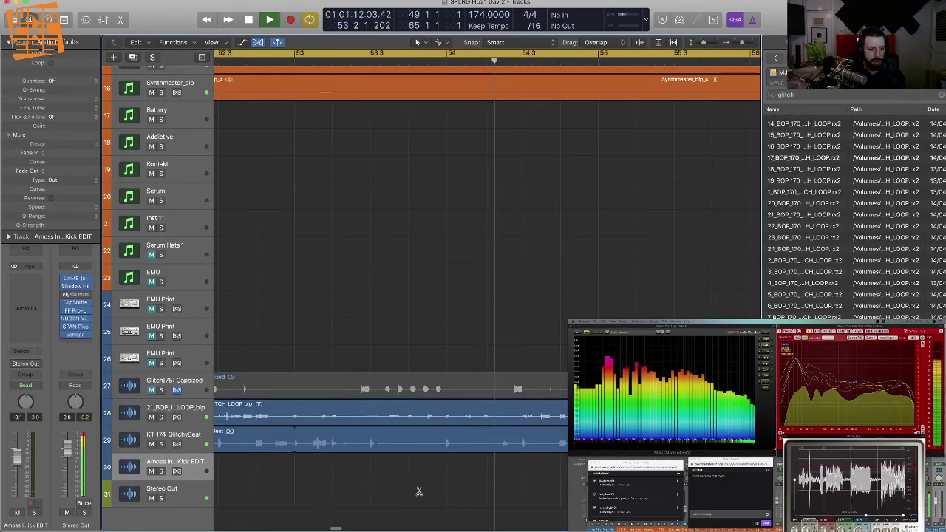
Step: Copy an extra Amoss kick to beat 2 of bar 49 and play it back
key("super+Left")
key("super+Left")
key("super+Up")
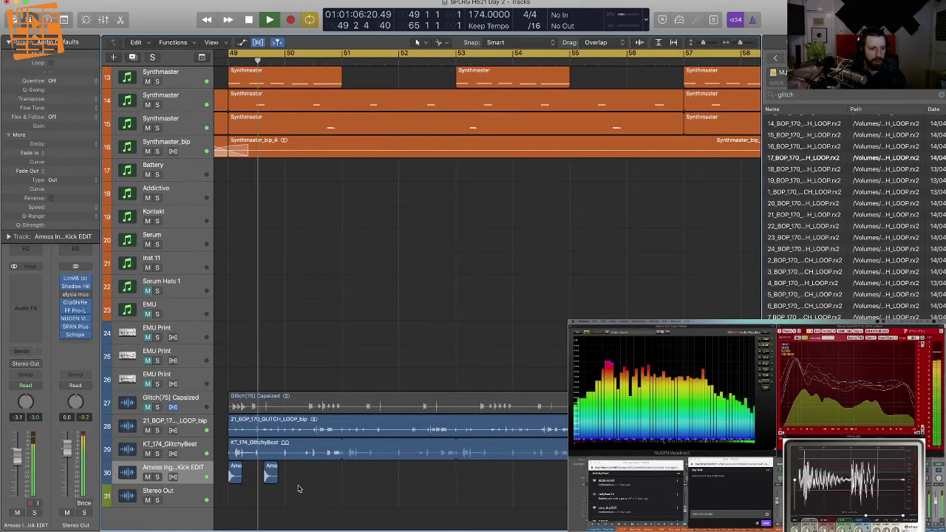
left_click_drag(272, 474, 250, 477)
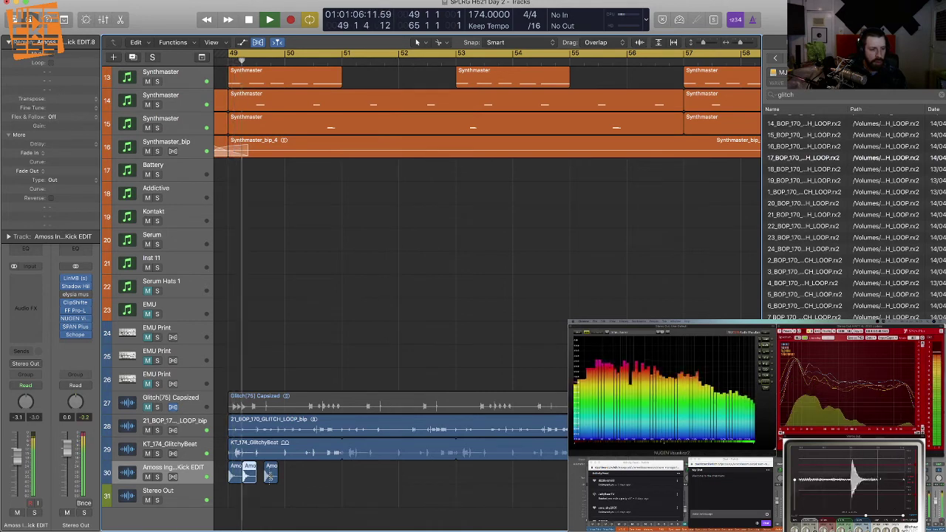
key("super+Right")
key("super+Right")
key("super+Right")
key("super+Right")
key("space")
key("space")
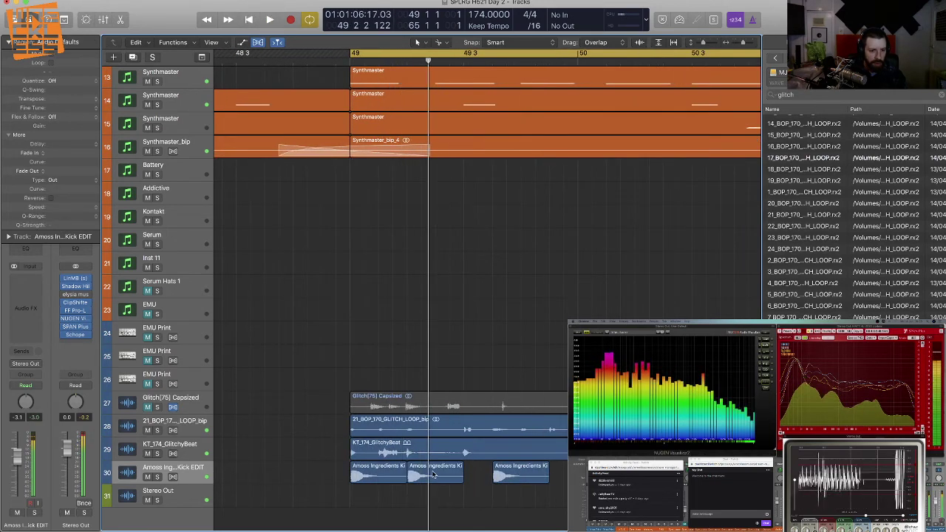
Step: Shift the middle kick to halfway between beats 2 and 3 of bar 49 and check its timing in playback
left_click_drag(443, 474, 449, 482)
key("space")
key("super+Left")
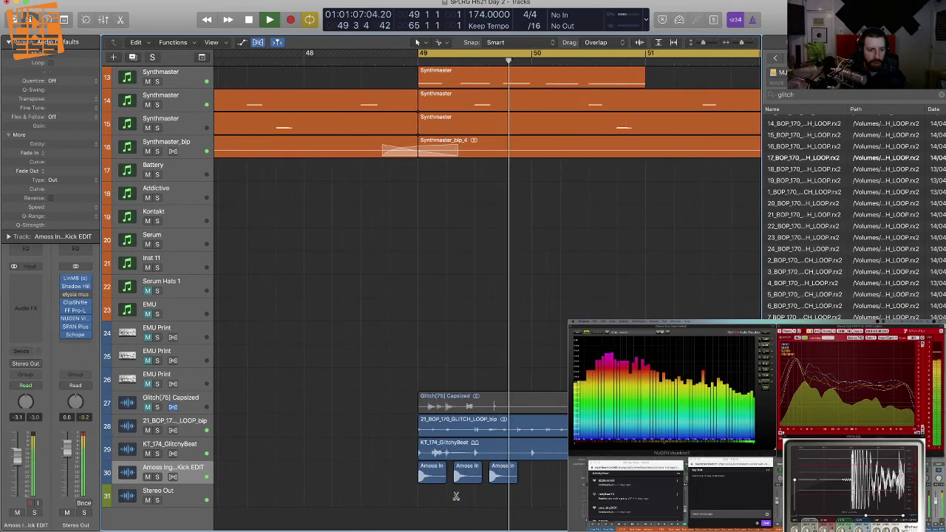
key("super+Up")
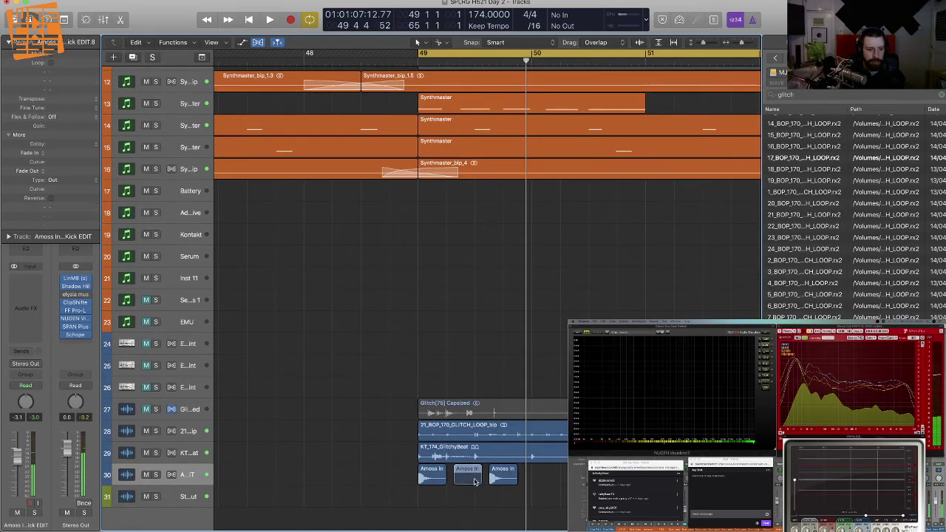
mouse_move(475, 482)
left_mouse_down()
mouse_move(471, 497)
mouse_move(478, 479)
left_mouse_up()
key("space")
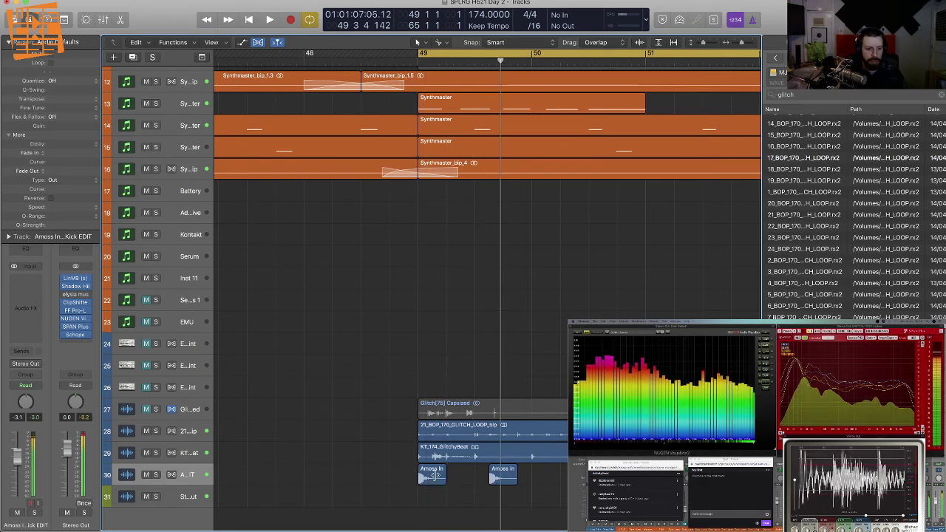
Step: Shorten the three kicks in bar 49 to a length of 0 0 2 160 and give them a fade-out of 6
left_click_drag(461, 476, 432, 482)
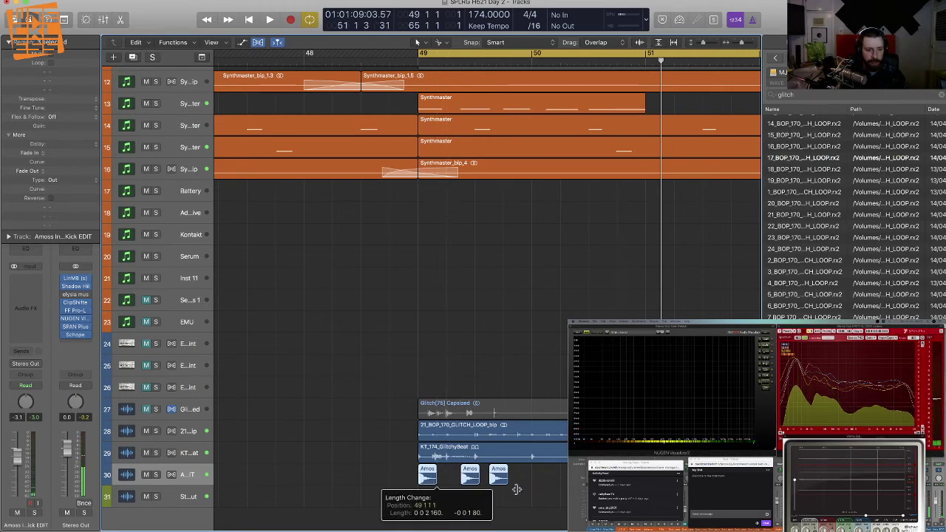
left_click_drag(516, 489, 517, 490)
key("space")
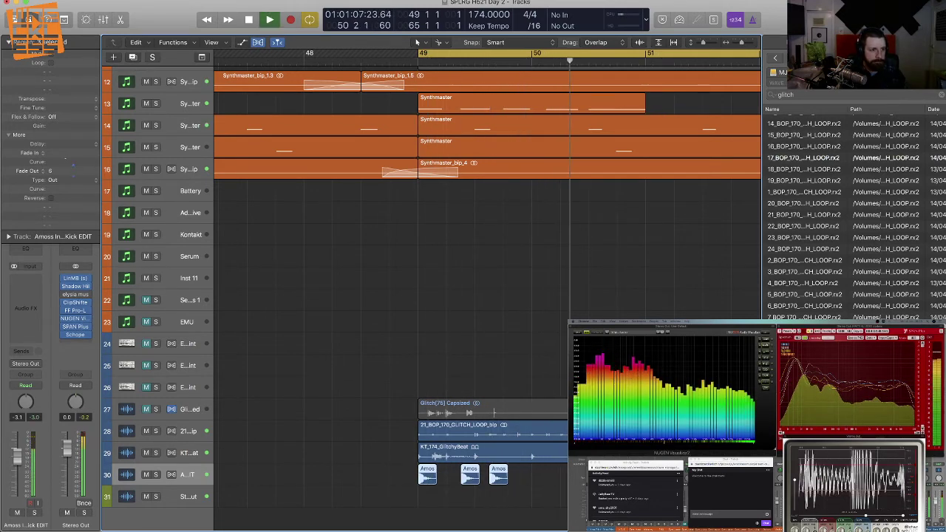
key("space")
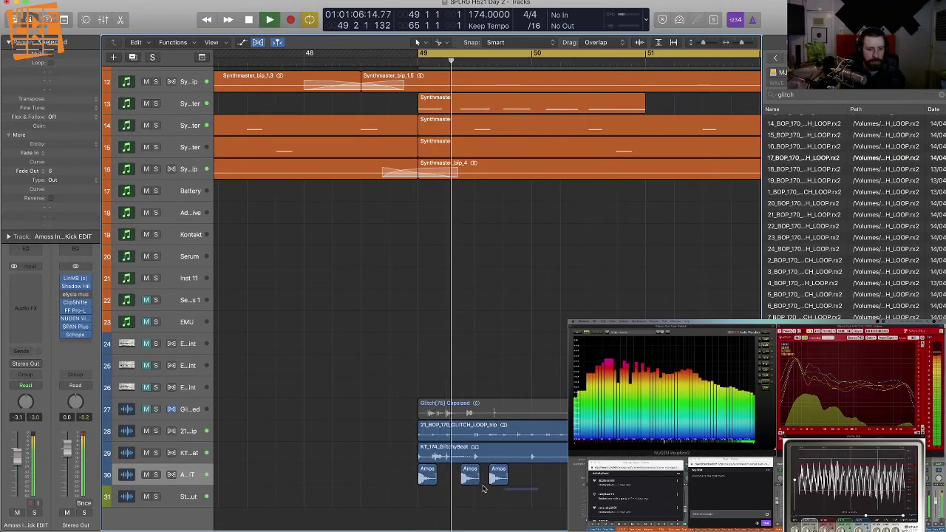
Step: Copy kicks into bar 50 on beat 1 and halfway between beats 3 and 4, and play the pattern
left_click_drag(544, 481, 554, 490, "alt")
key("space")
key("space")
left_click(555, 489)
key("super+Left")
key("super+Left")
key("super+Up")
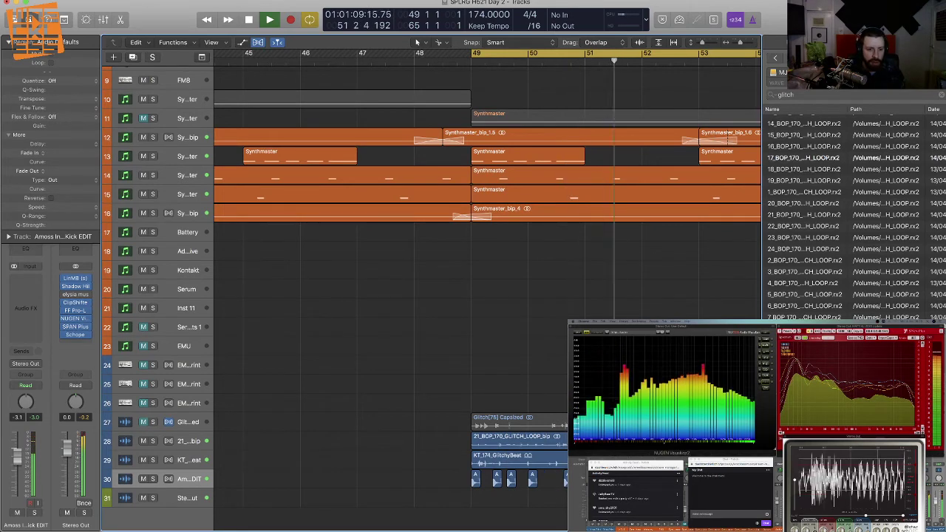
Step: Reduce bar 49 to two kicks, on beat 1 and halfway between beats 3 and 4
key("space")
key("space")
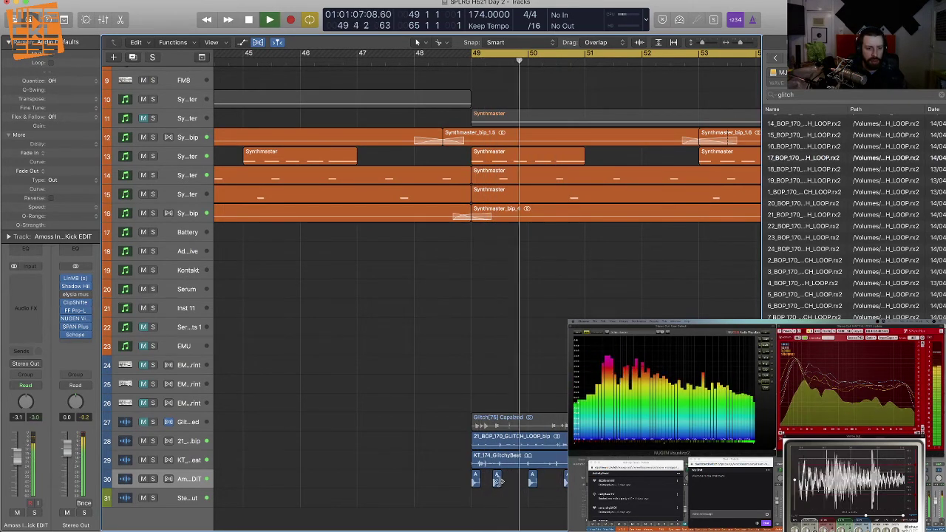
left_click_drag(497, 482, 494, 482)
key("space")
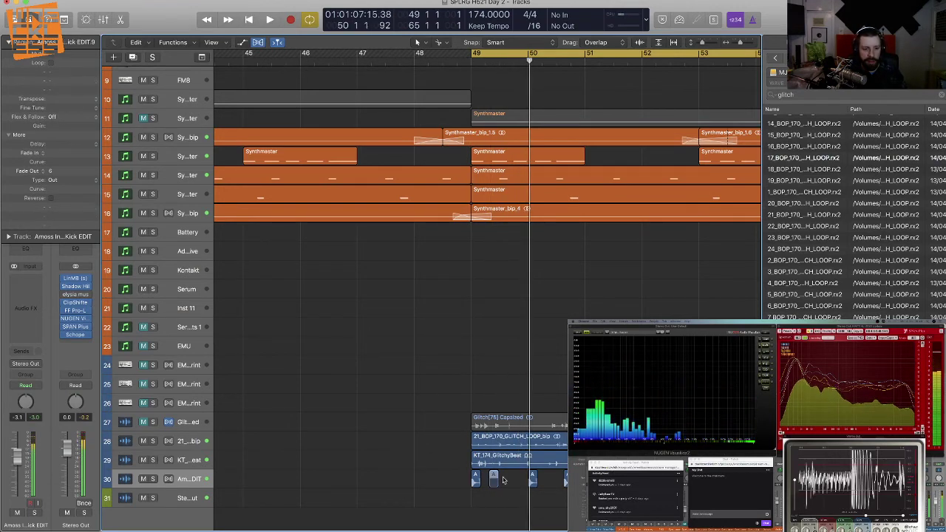
Step: Copy the four kicks of bars 49 and 50 to bar 51, and the resulting eight kicks to bar 53
left_click_drag(503, 481, 589, 481)
key("space")
left_click(559, 507)
key("super+Left")
key("super+Left")
key("super+Up")
key("super+Up")
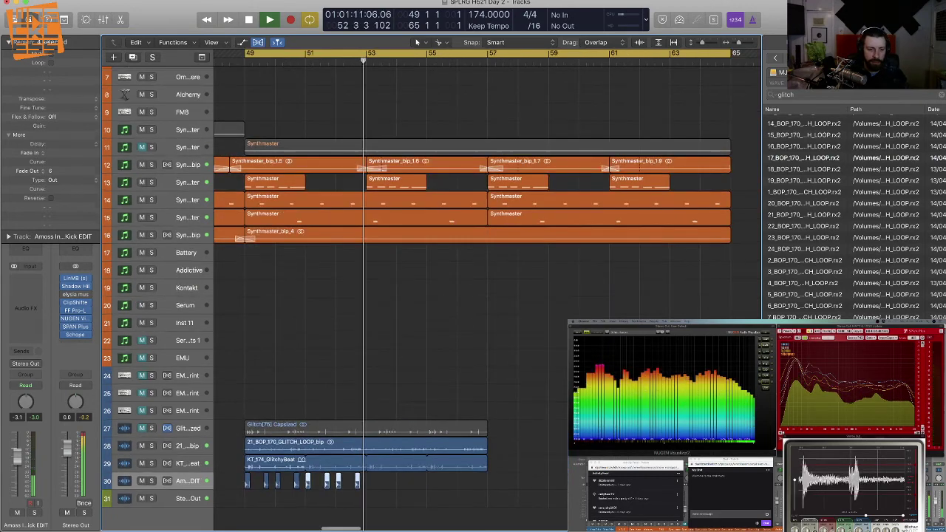
left_click_drag(442, 494, 245, 484)
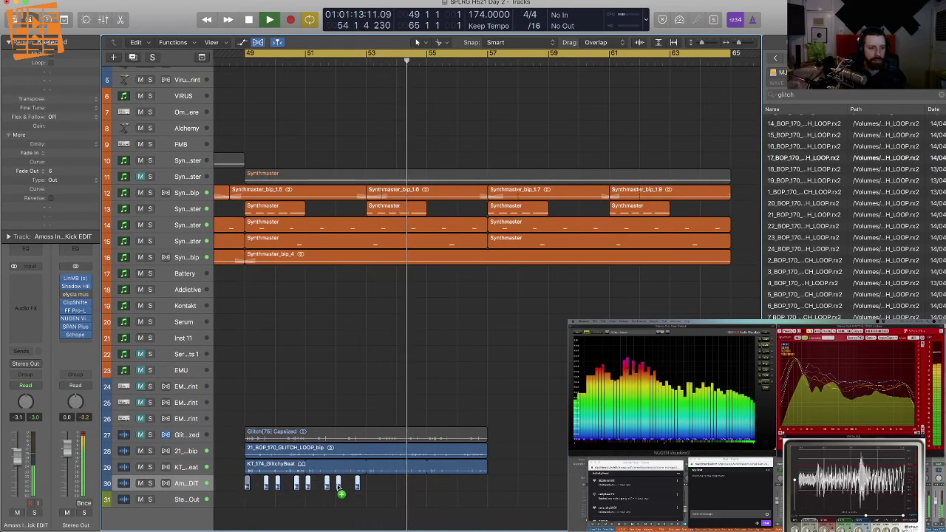
left_click_drag(341, 494, 462, 492)
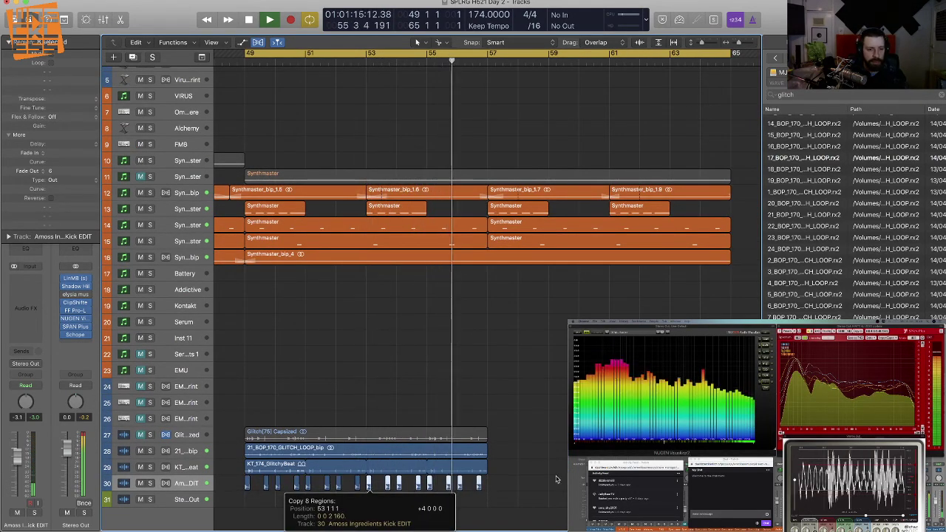
Step: Copy the 18 BOP loop, KT_174_GlitchyBeat and kick regions of bars 49 to 56 to bar 57 and play the section
left_click_drag(556, 479, 504, 455)
key("Return")
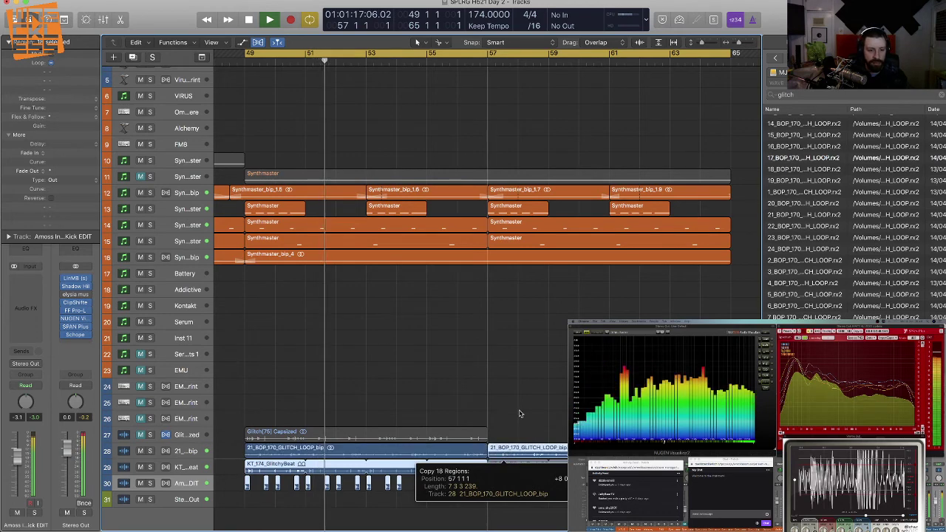
left_click(519, 410)
key("super+Left")
key("super+Up")
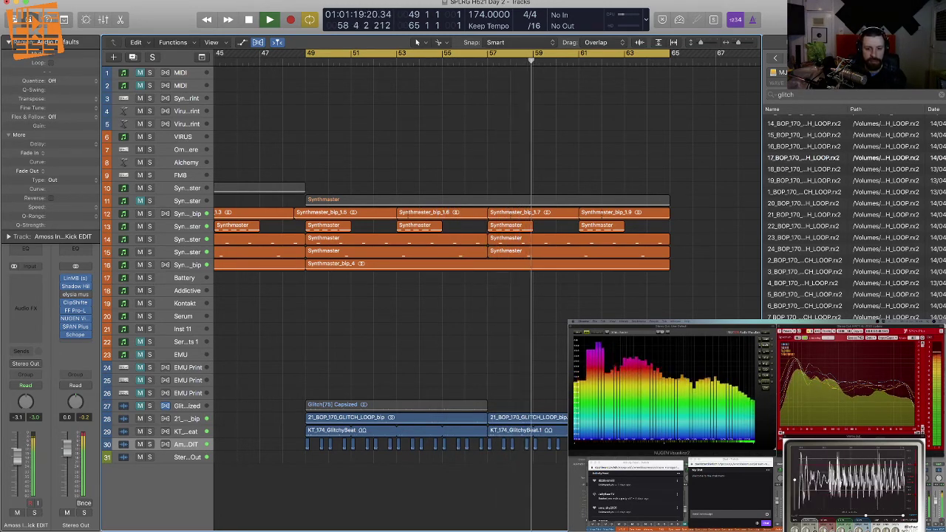
key("space")
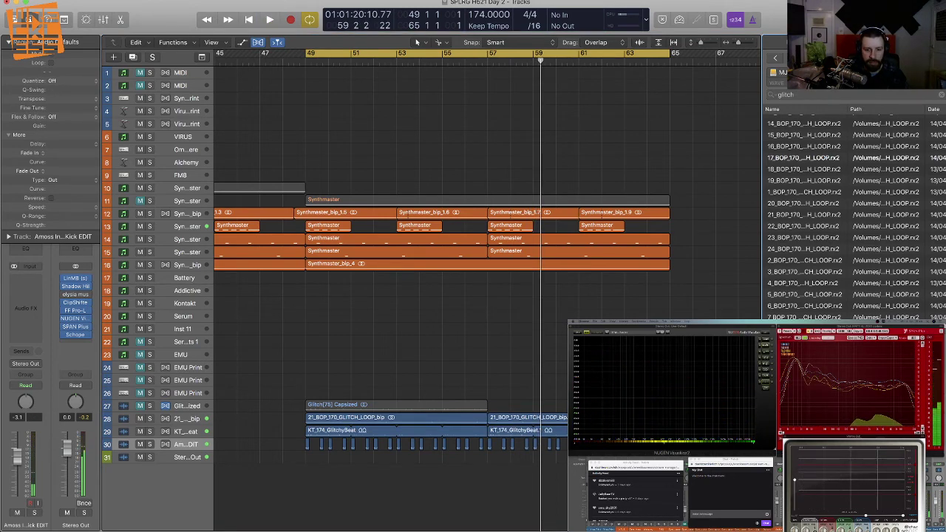
Step: Find Lev_Glitch_014.wav among the glitch samples and place it in bar 56 on a new track below the kicks
scroll(806, 221, "down", 10)
left_click(806, 217)
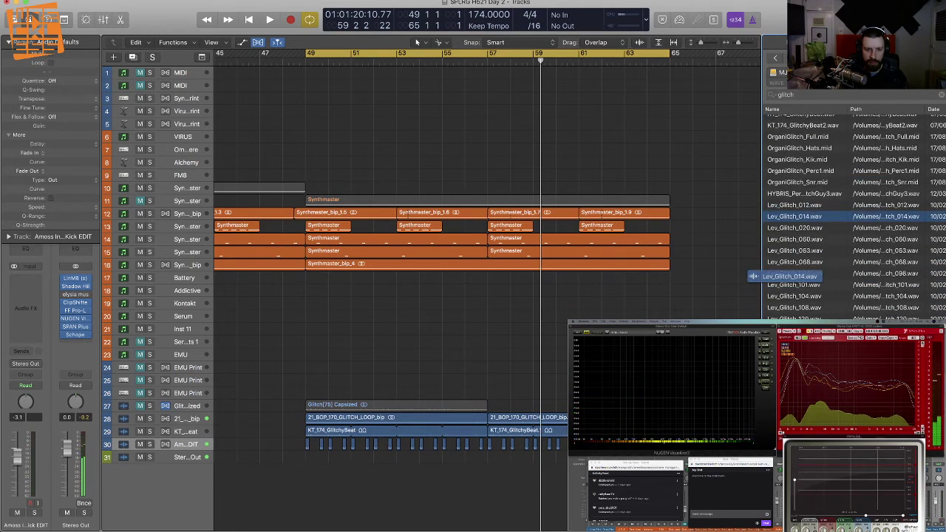
left_click_drag(801, 277, 477, 470)
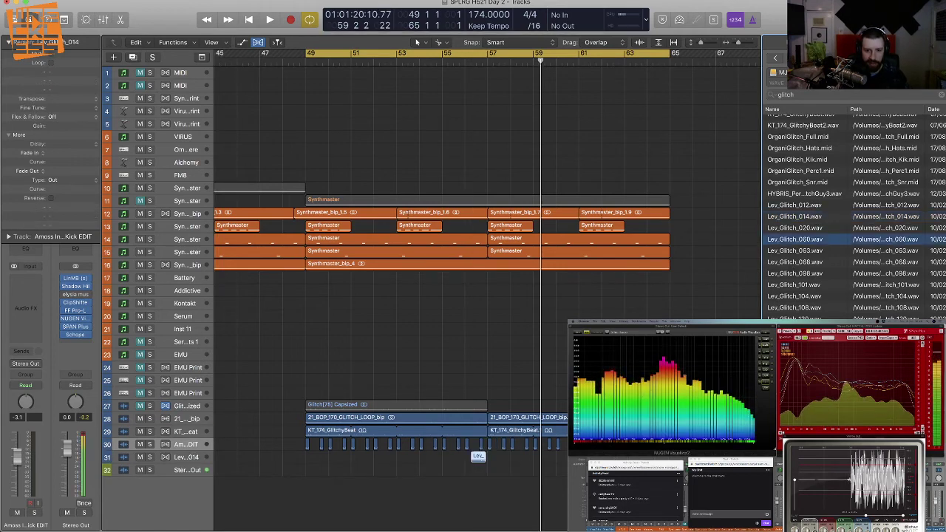
Step: Place ClosedHH GlitchBaby 4.wav on beat 2 of bar 49 and OpenHH GlitchBaby 3.wav at bar 50, each on a new track
scroll(798, 247, "down", 5)
scroll(850, 222, "down", 3)
left_click(806, 297)
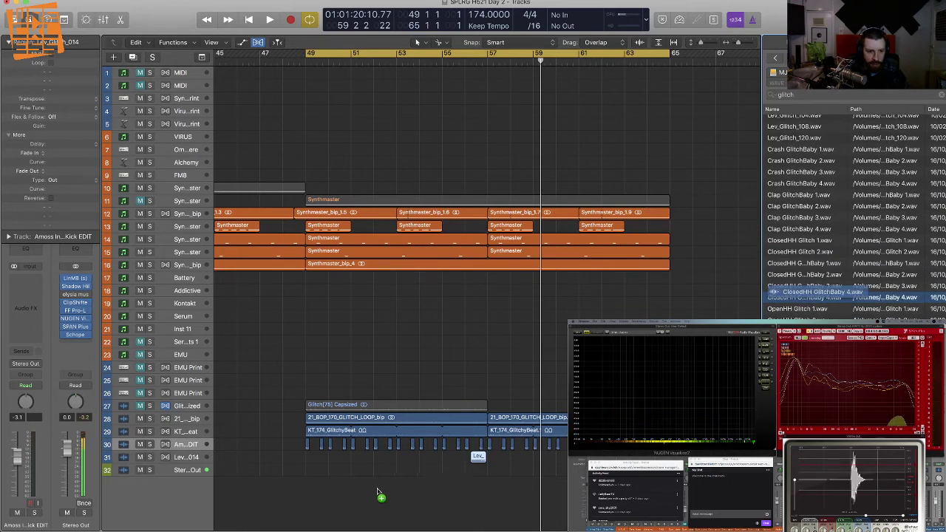
left_click_drag(377, 491, 313, 469)
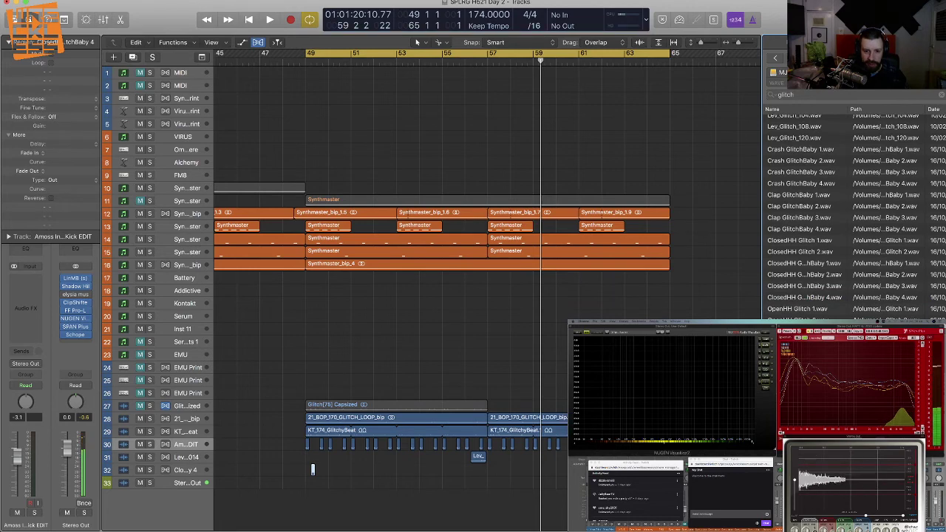
left_click_drag(804, 331, 325, 482)
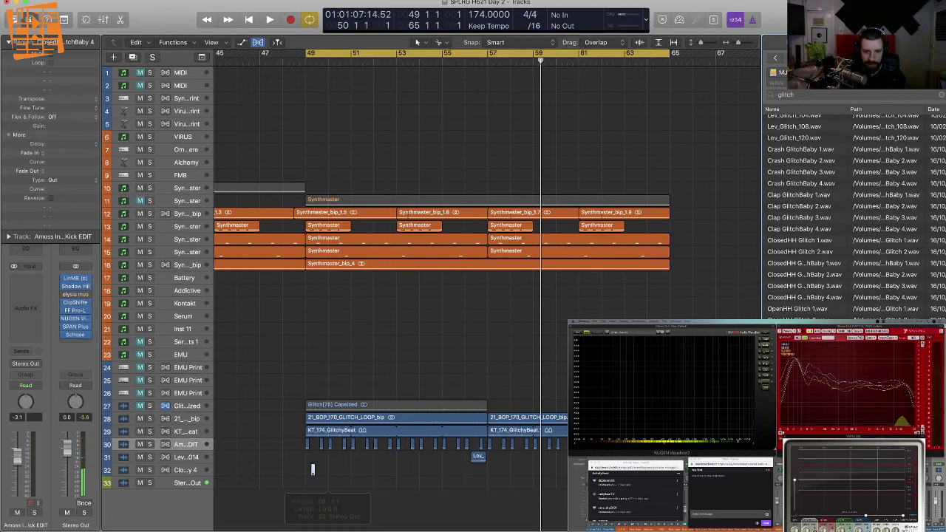
left_click(331, 482)
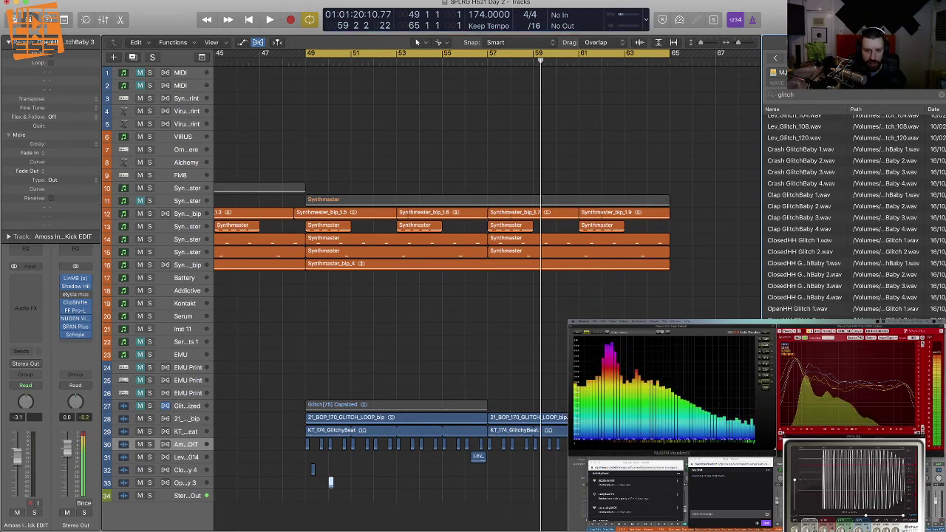
Step: Place Kick Glitch 3.wav on beat 4 of bar 49 on a new track and play the section
left_click_drag(798, 459, 322, 505)
left_click(379, 492)
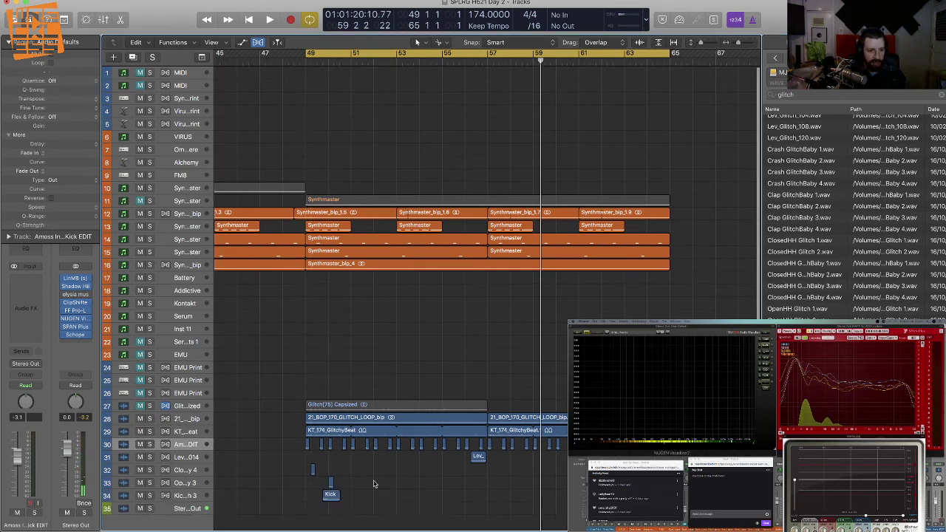
key("space")
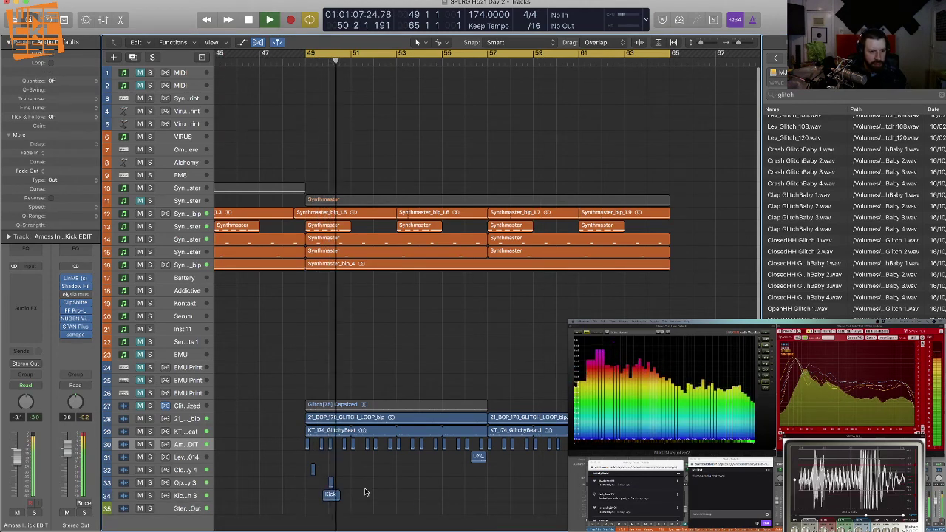
key("space")
key("space")
key("space")
Step: Find Tamb GlitchBaby.wav among the glitch samples, place it on beat 2 of bar 49 on a new track and play the section
left_click(798, 466)
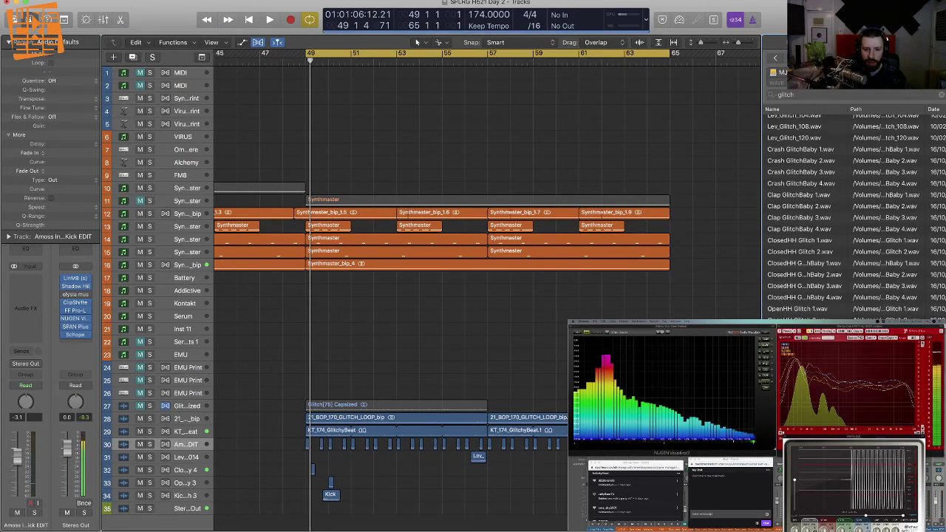
scroll(850, 214, "down", 3)
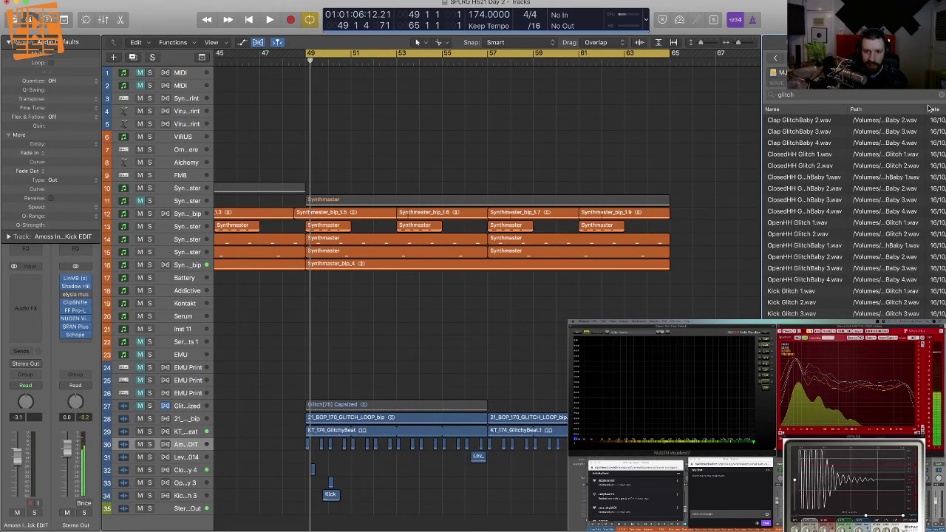
scroll(915, 196, "right", 5)
scroll(854, 207, "right", 3)
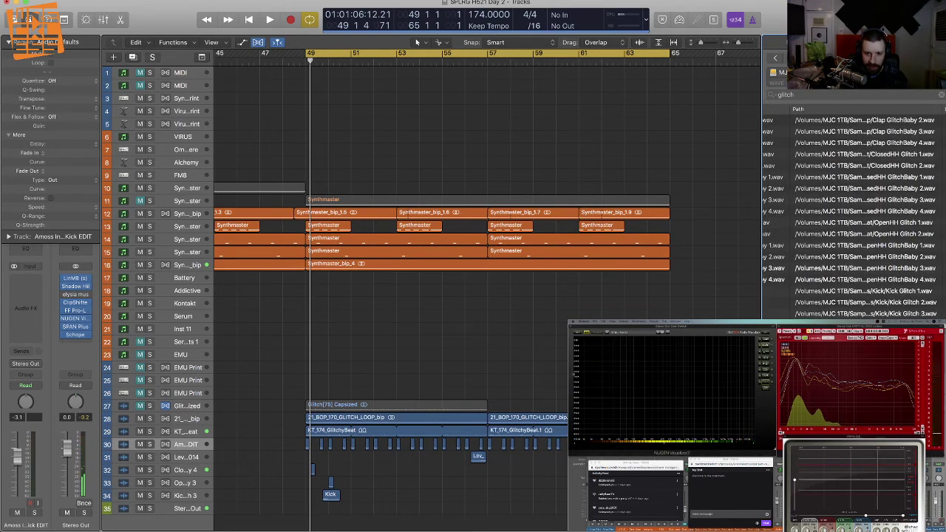
scroll(854, 214, "down", 2)
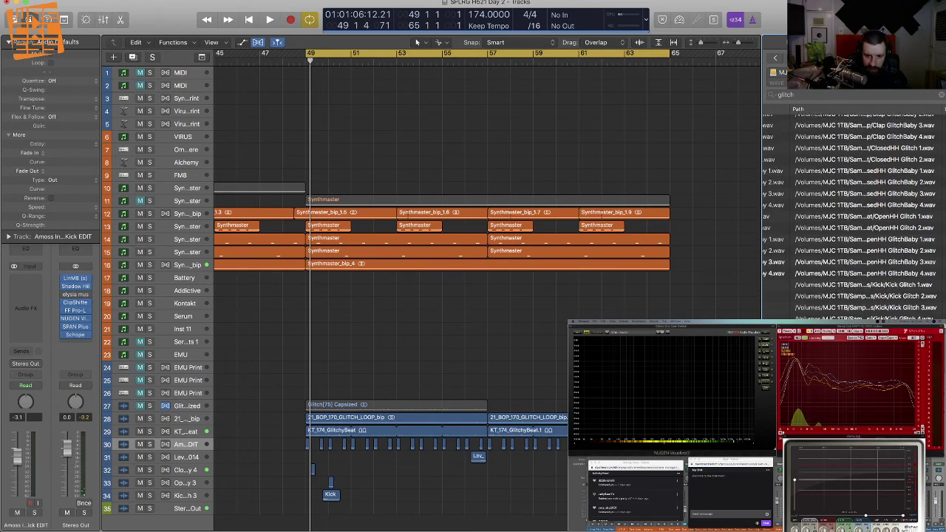
scroll(853, 215, "left", 5)
scroll(854, 215, "right", 1)
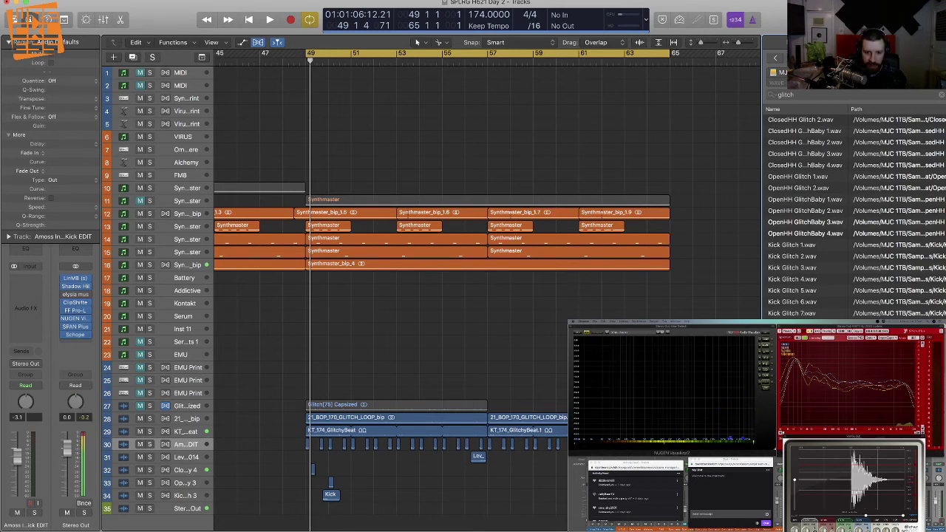
left_click_drag(802, 400, 311, 515)
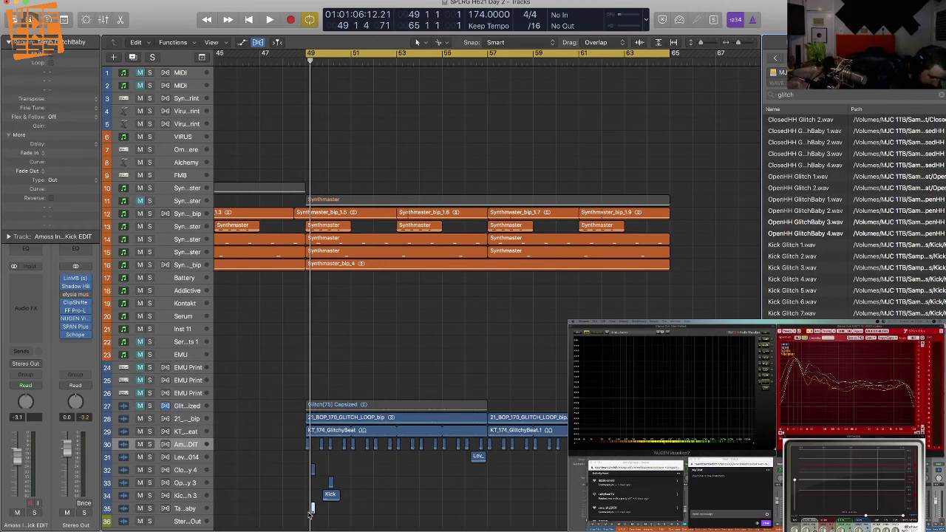
key("space")
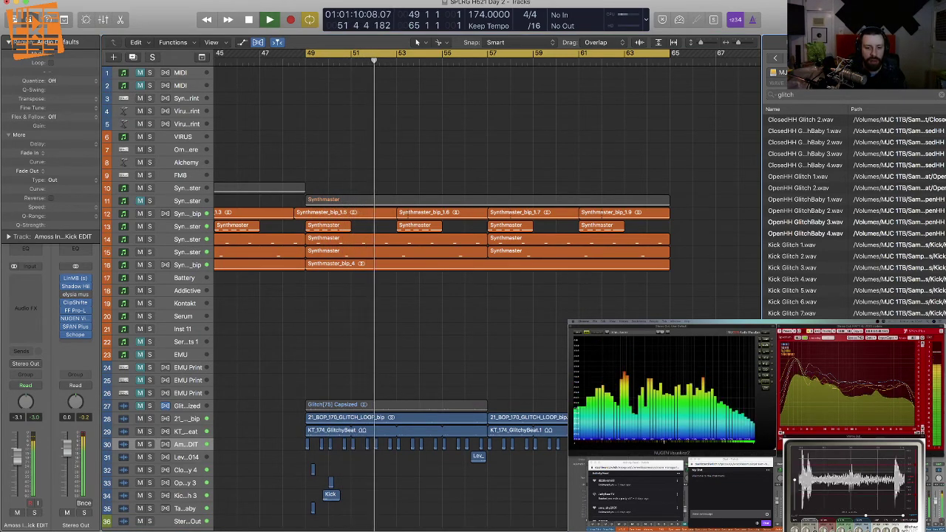
Step: Audition the rim, snare, tom and glitch one-shots among the glitch samples
scroll(444, 295, "down", 1)
scroll(850, 215, "down", 5)
left_click(790, 262)
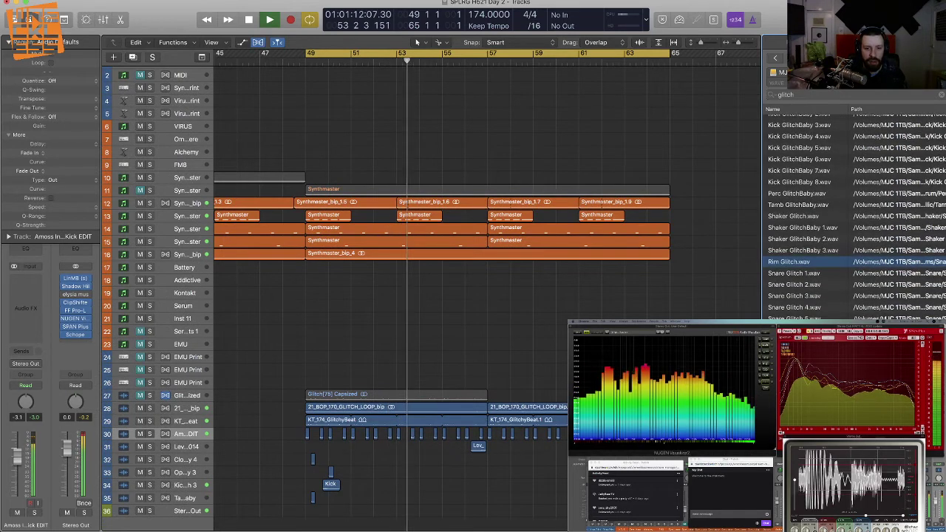
left_click(806, 347)
key("space")
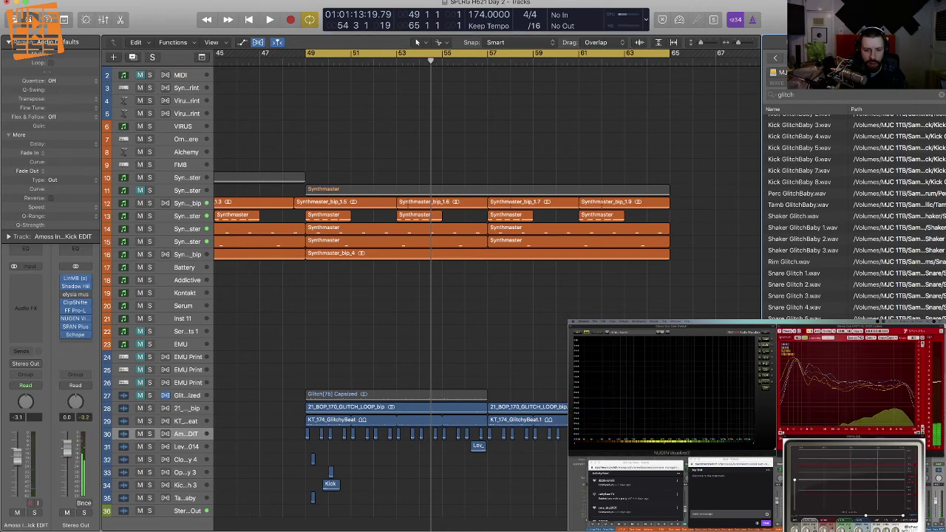
scroll(853, 215, "down", 4)
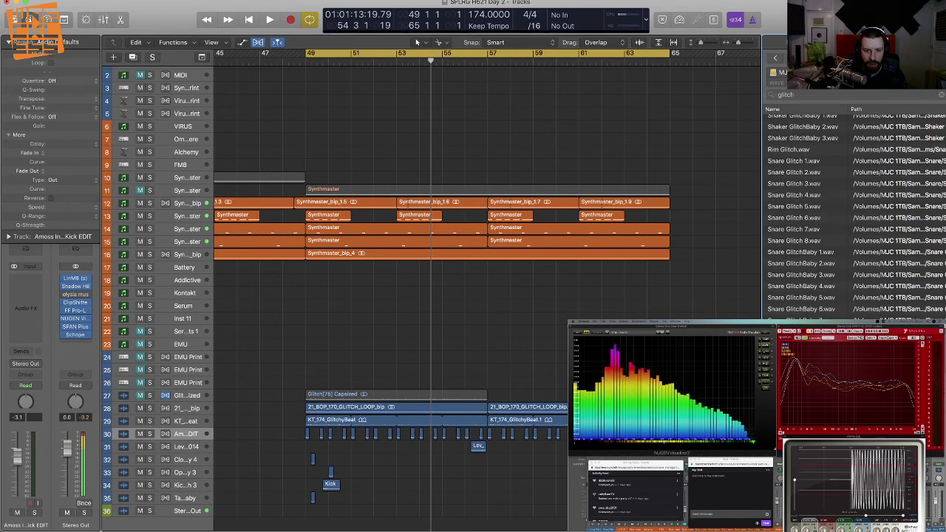
scroll(853, 215, "down", 3)
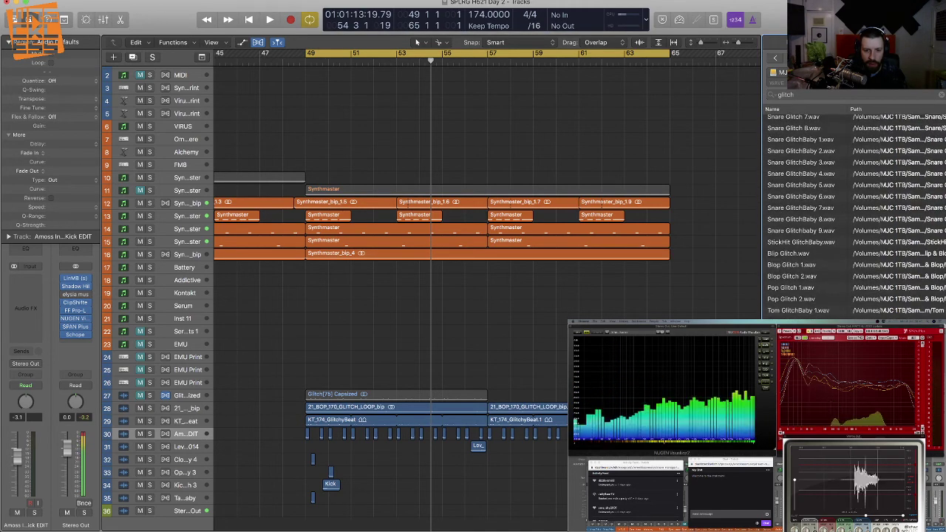
scroll(854, 214, "down", 5)
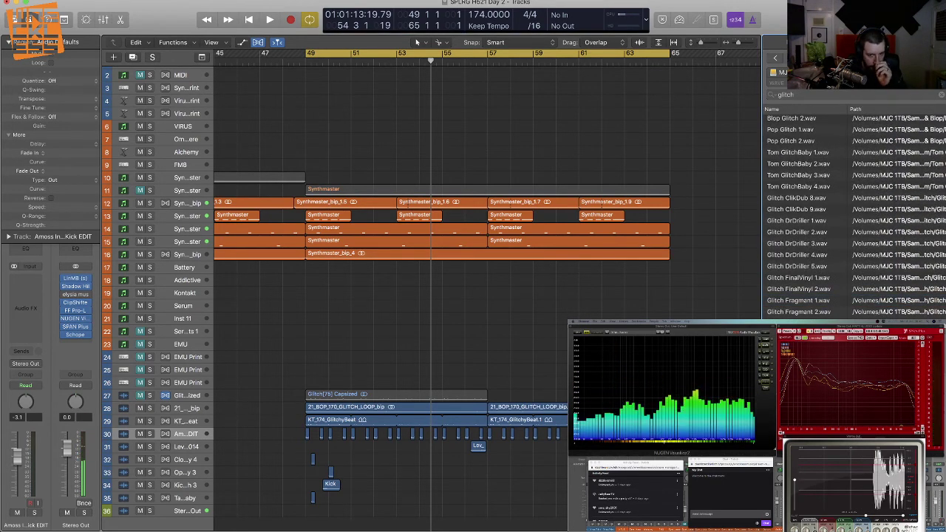
scroll(854, 214, "down", 3)
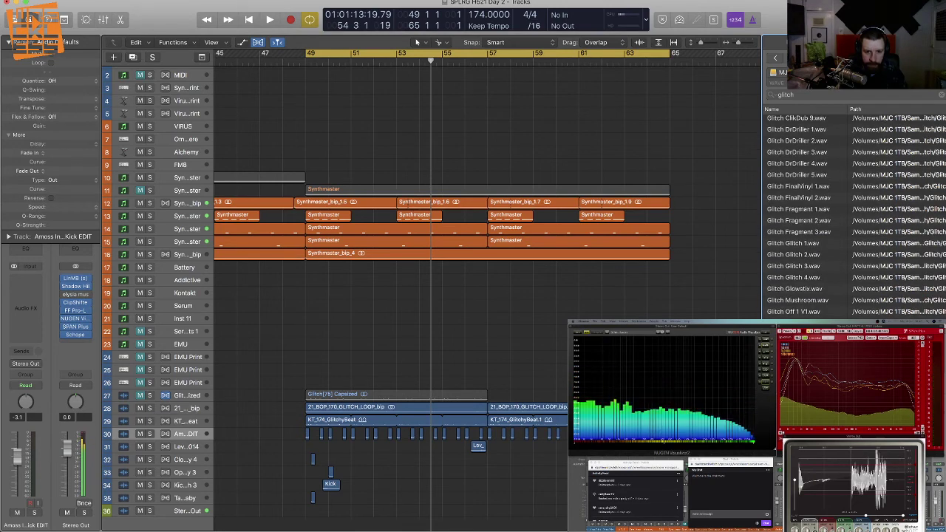
scroll(854, 214, "down", 6)
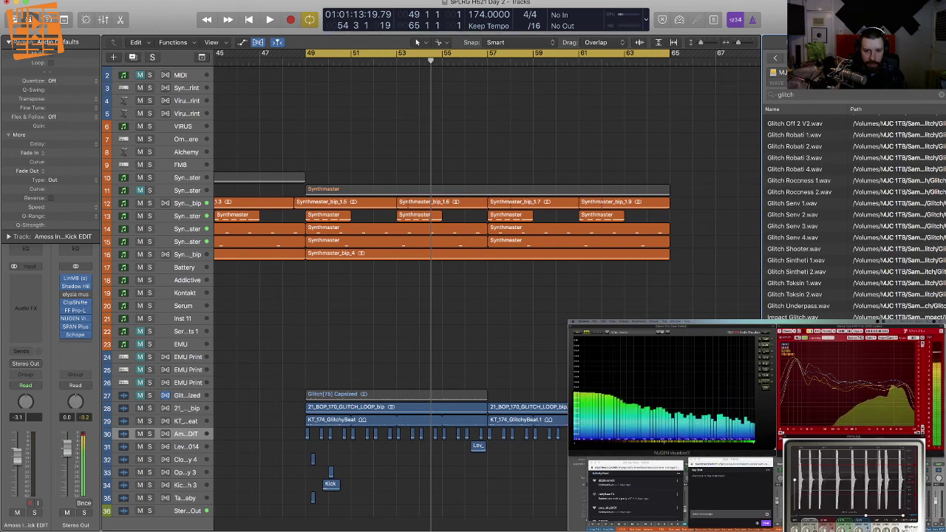
scroll(854, 214, "down", 5)
Step: Audition further glitch and SFX samples, place the LIQ_Fx_1 sample on beat 3 of bar 52 on a new track and play the section
scroll(853, 214, "up", 20)
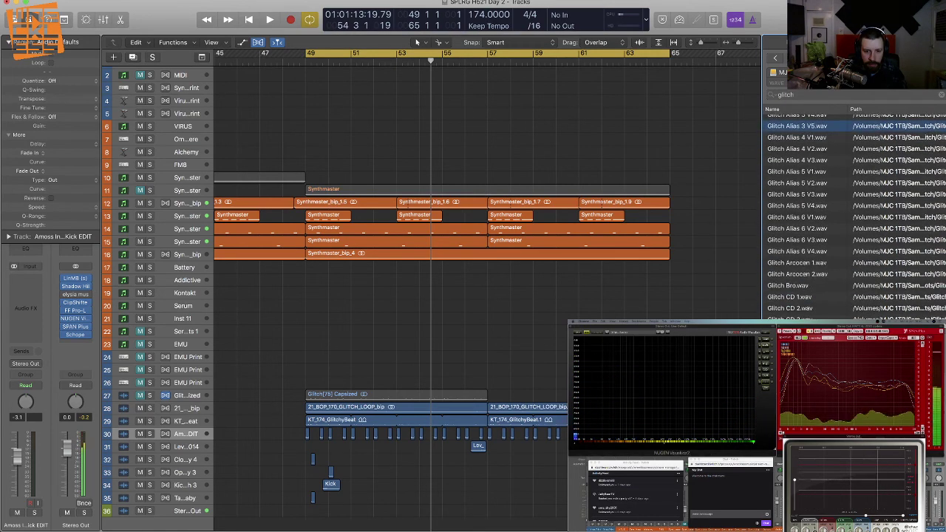
scroll(854, 215, "down", 1)
left_click(813, 384)
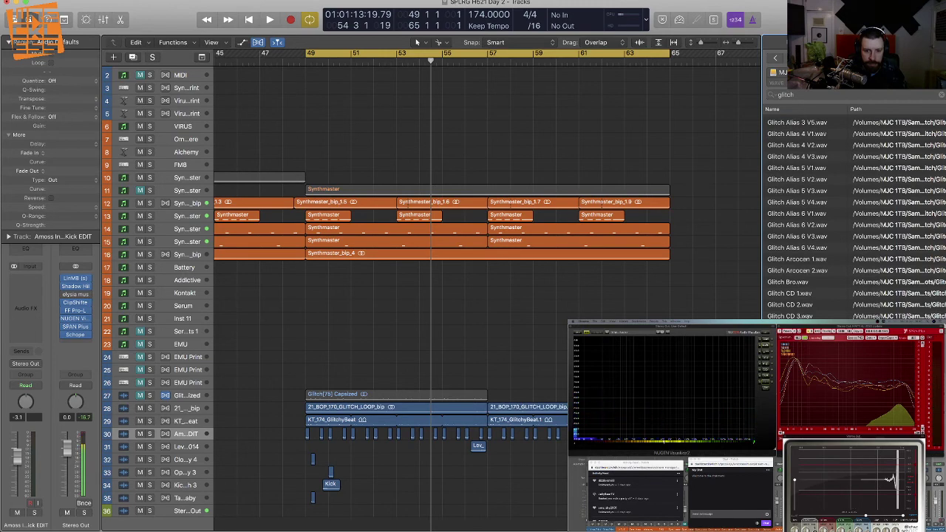
scroll(854, 215, "down", 5)
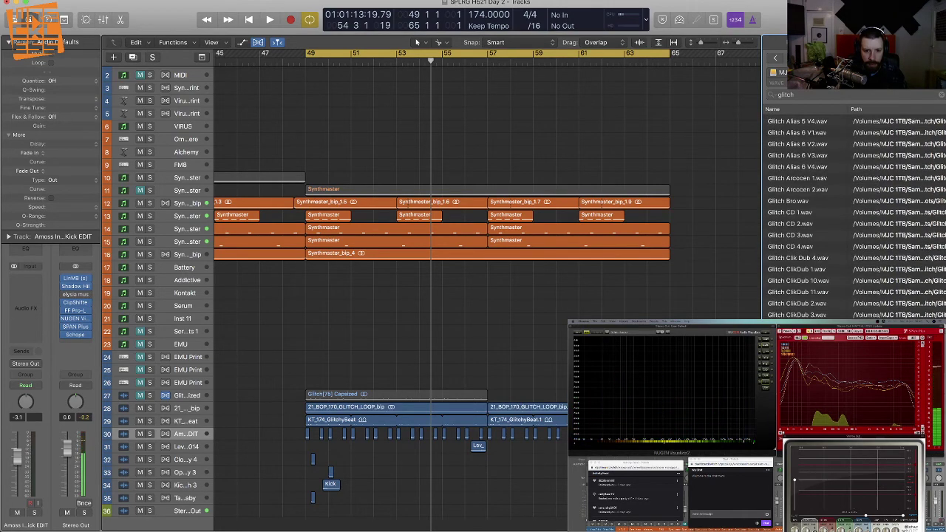
scroll(854, 214, "down", 4)
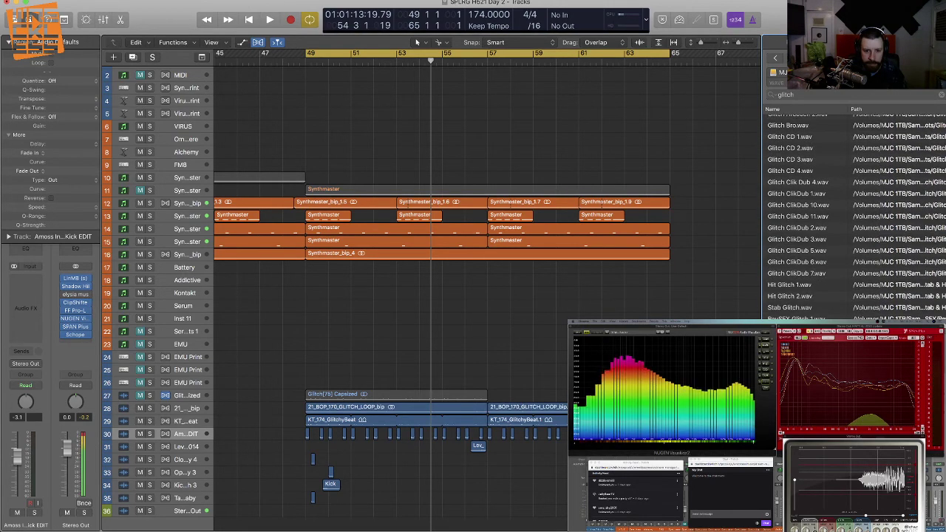
scroll(854, 214, "down", 5)
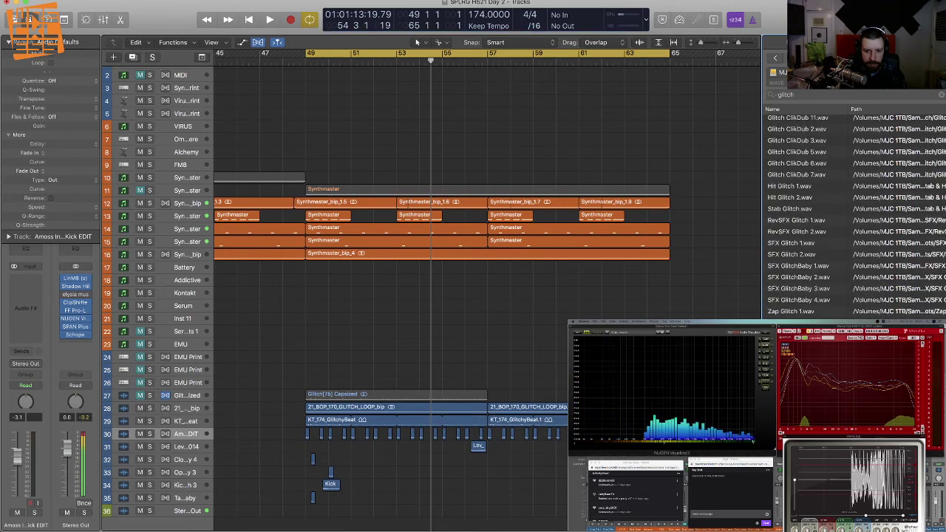
scroll(854, 215, "down", 6)
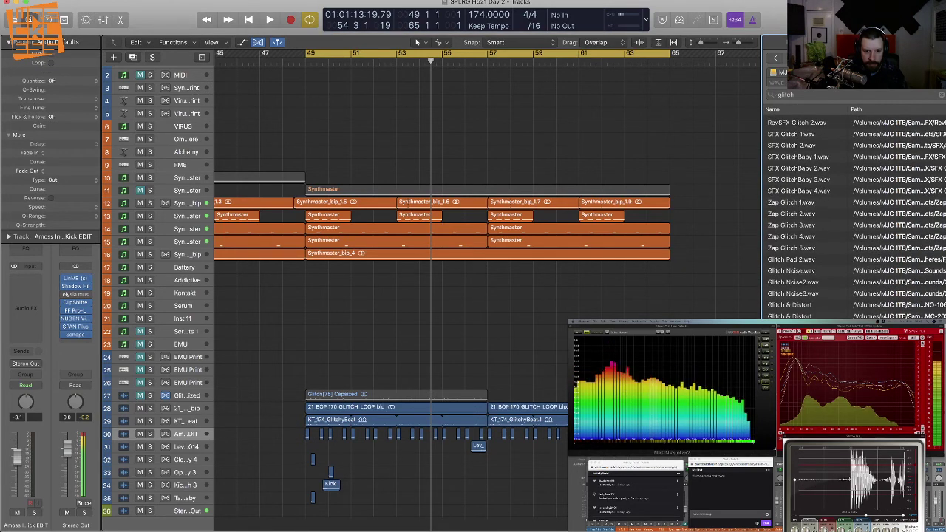
scroll(853, 214, "up", 1)
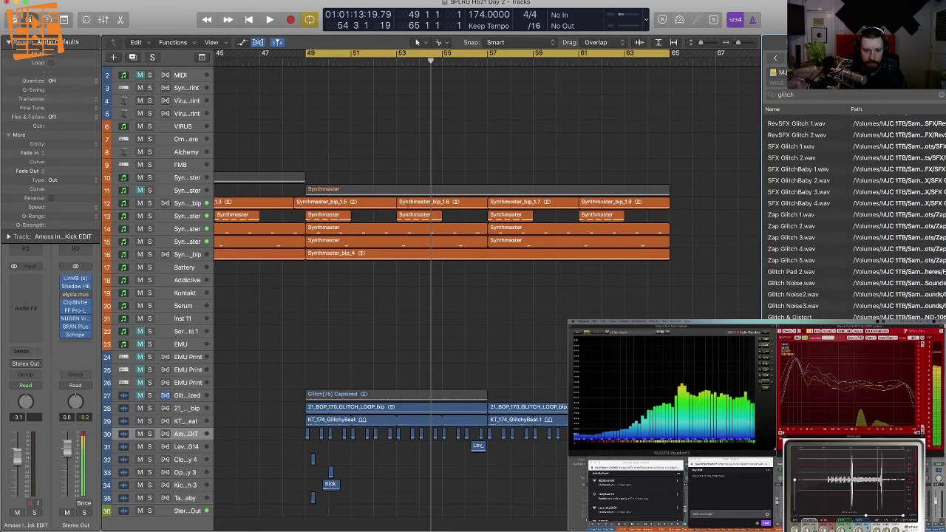
left_click_drag(798, 373, 382, 519)
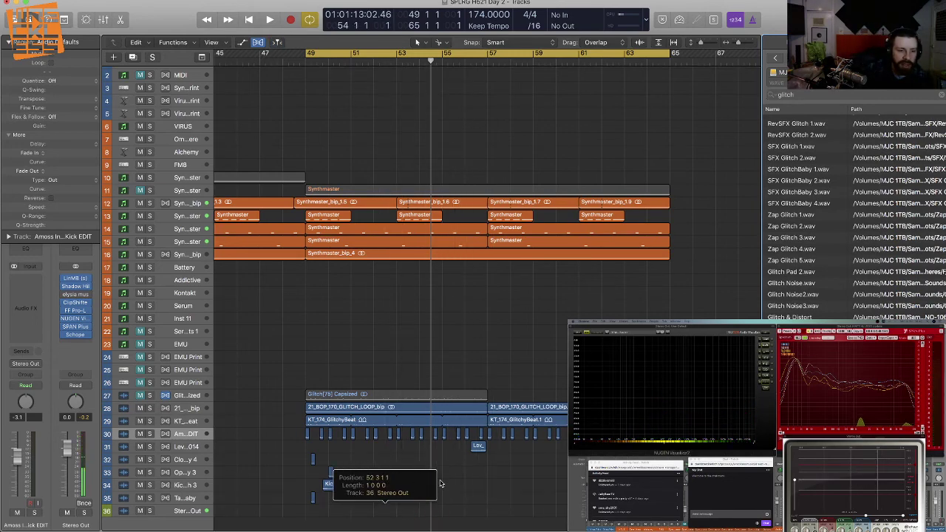
key("space")
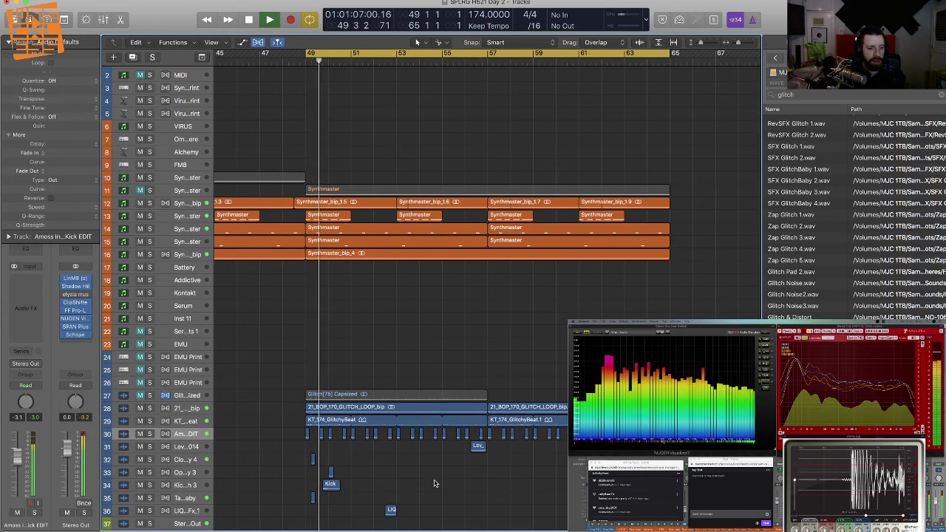
Step: Shift the Kick Glitch 3 region half a beat later, to the last half-beat of bar 49, and play the section
key("super+Right")
key("super+Right")
key("super+Right")
key("super+Right")
key("super+Right")
key("super+Right")
key("super+Down")
key("super+Down")
key("super+Down")
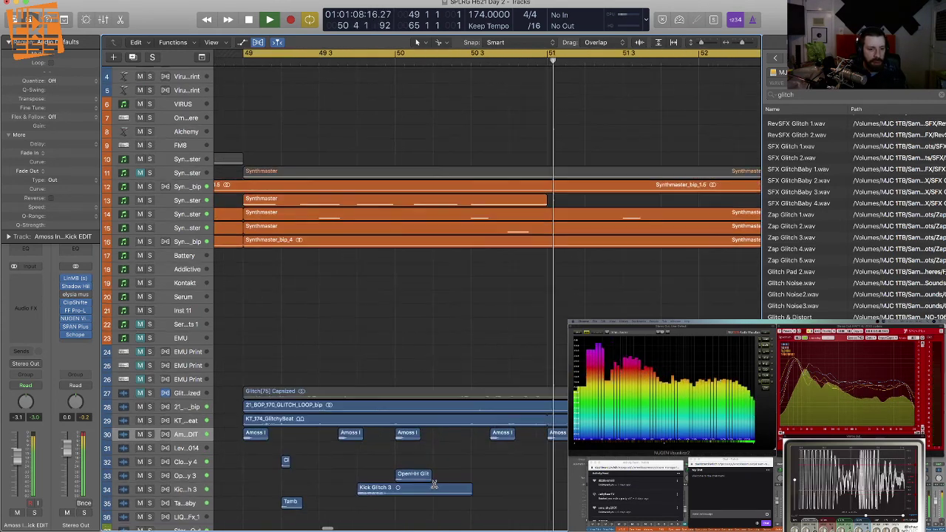
key("space")
left_click_drag(396, 496, 401, 499)
left_click(428, 463)
key("space")
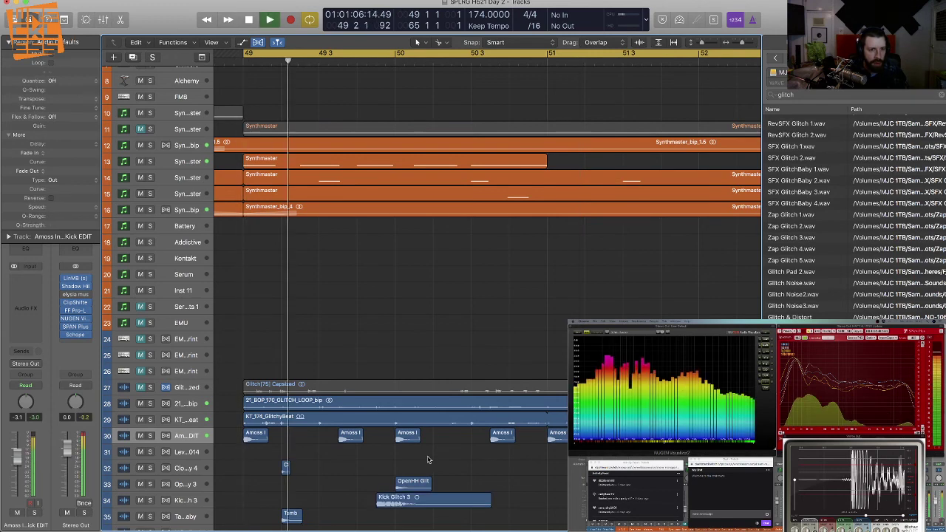
Step: Move the Kick Glitch 3 region to beat 2 of bar 51 and play the section
key("space")
left_click_drag(396, 503, 605, 503)
key("space")
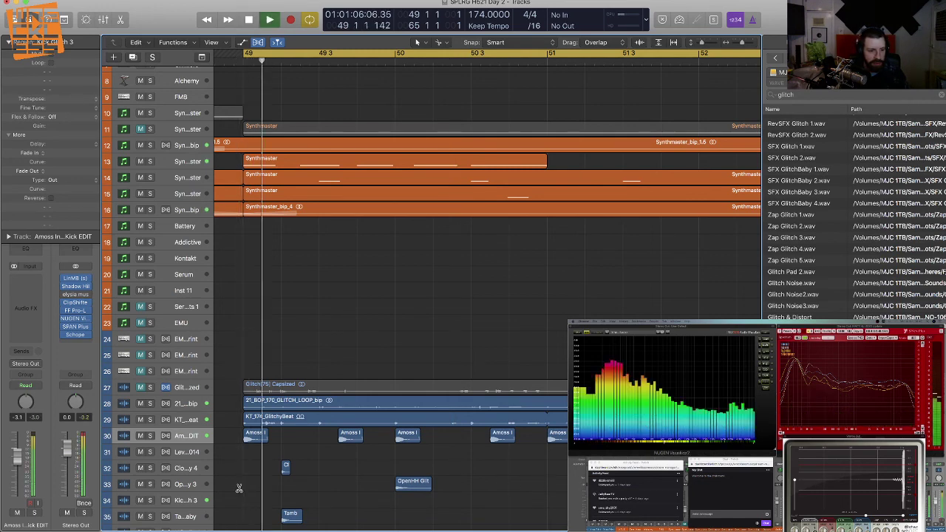
key("super+Left")
key("super+Left")
key("super+Left")
key("super+Left")
key("super+Left")
key("super+Up")
key("super+Up")
key("super+Up")
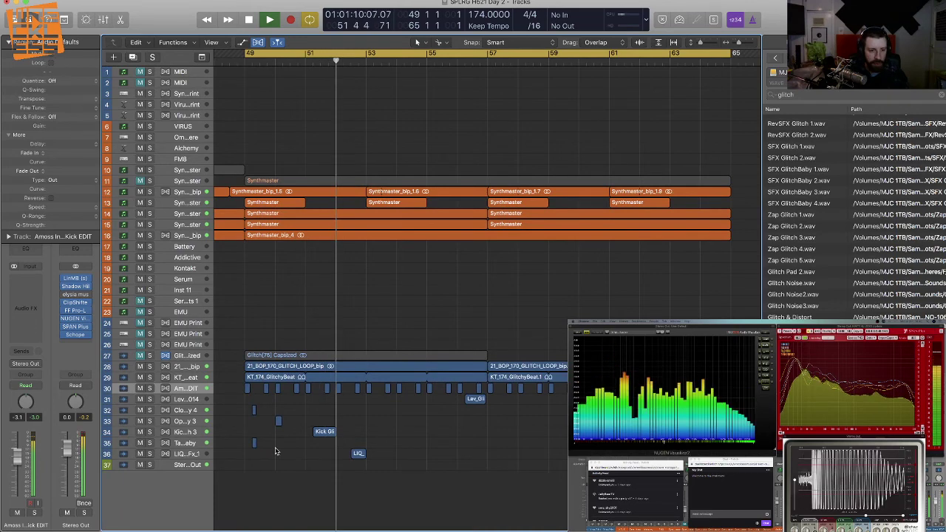
Step: Mute the closed hat, open hat, Kick Glitch, tambourine and LIQ_Fx_1 tracks, keeping Lev_Glitch_014 active, and stop playback
left_click(139, 400)
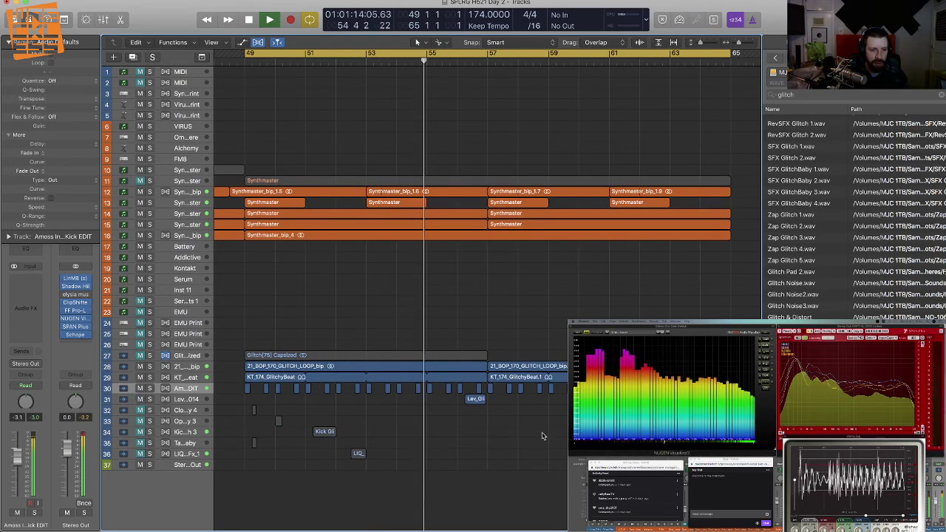
left_click_drag(478, 402, 479, 407)
left_click(487, 414)
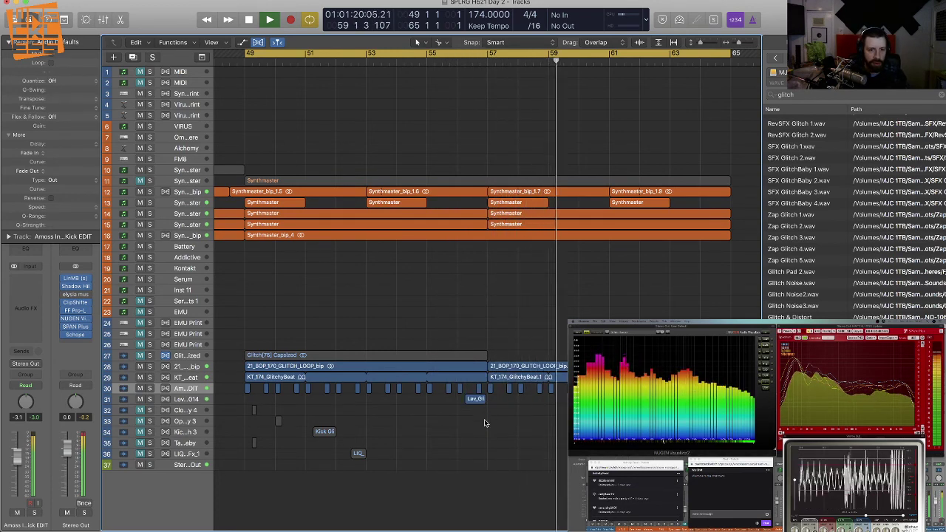
key("space")
Step: Return the playhead to the start and extend the cycle range to cover bars 1 to 65
key("super+Left")
key("super+Left")
key("super+Left")
key("super+Left")
key("super+Left")
key("super+Up")
key("super+Up")
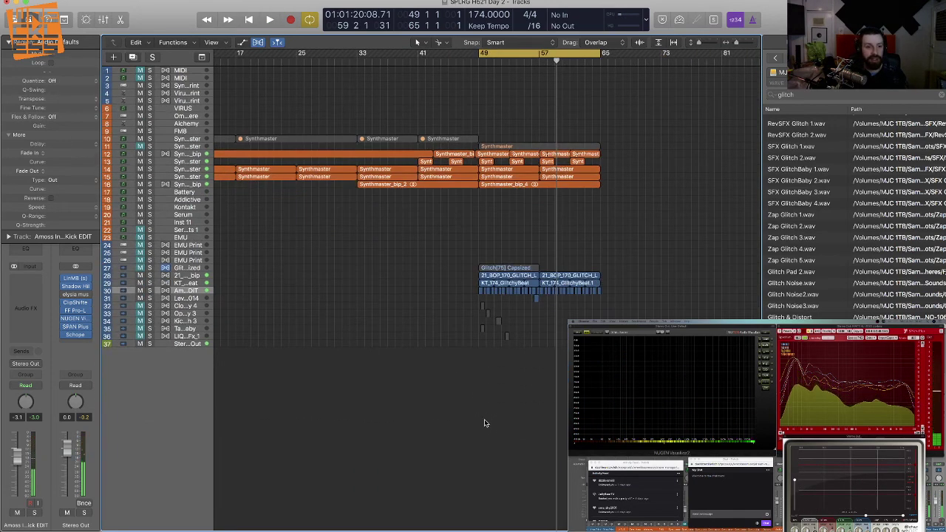
key("Return")
key("super+Left")
key("super+Up")
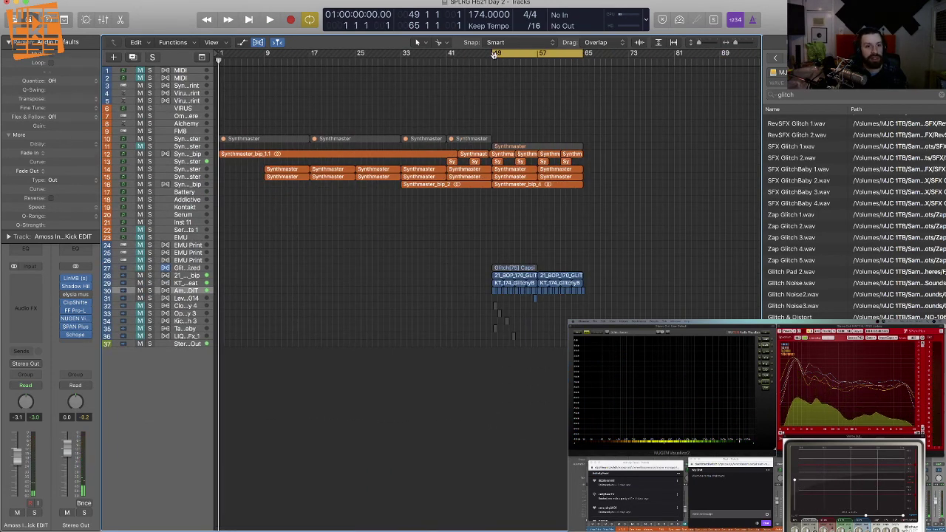
left_click_drag(494, 54, 220, 55)
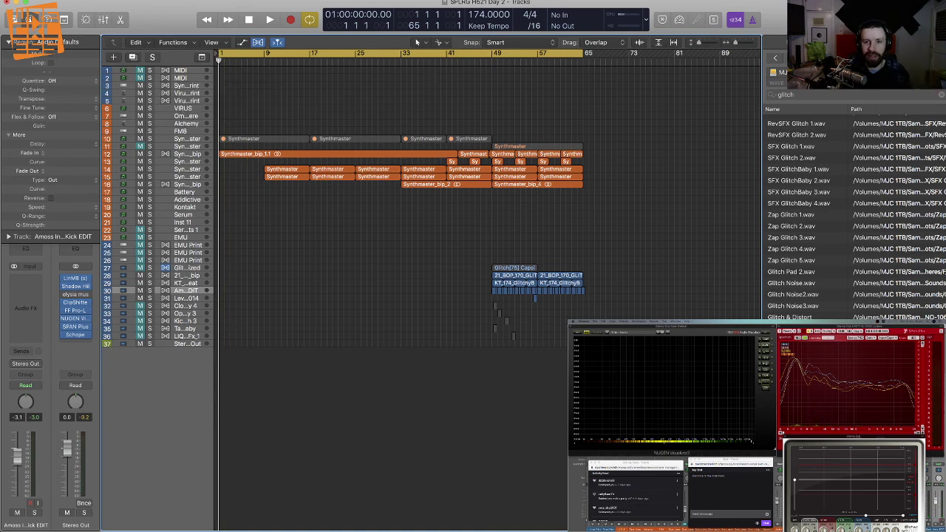
Step: Hide the file browser and enlarge the arrangement view to show all of bars 1 to 65
key("f")
key("super+Right")
key("super+Down")
key("super+Down")
key("super+Down")
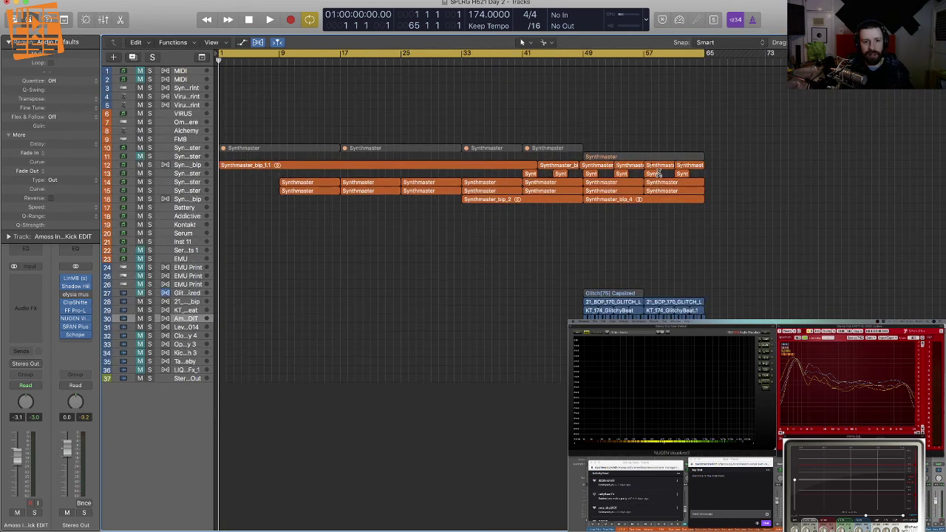